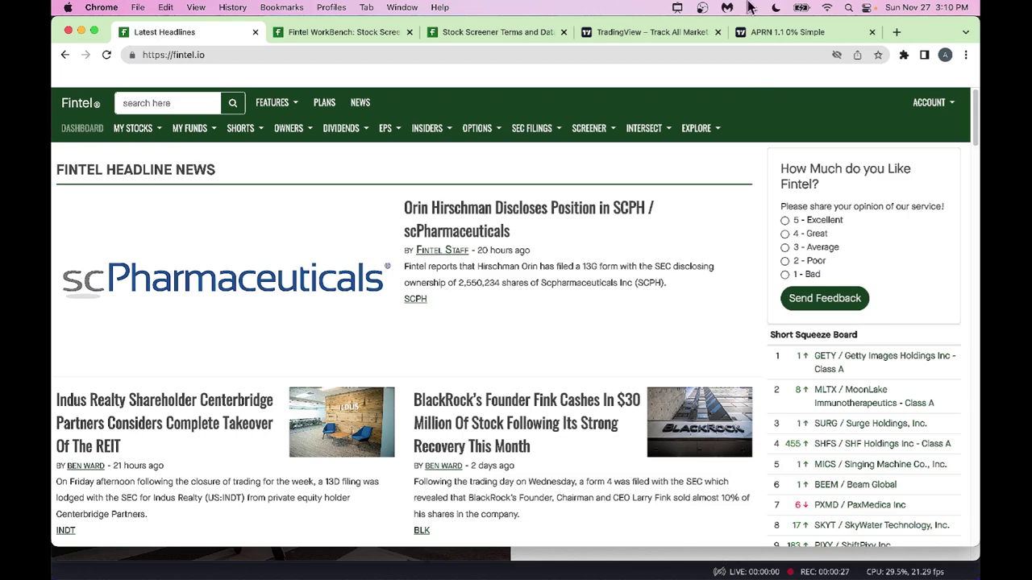
# - Switch to the Fintel Plans window and examine the quarterly and annual billing options under the payment information
pyautogui.click(402, 8)
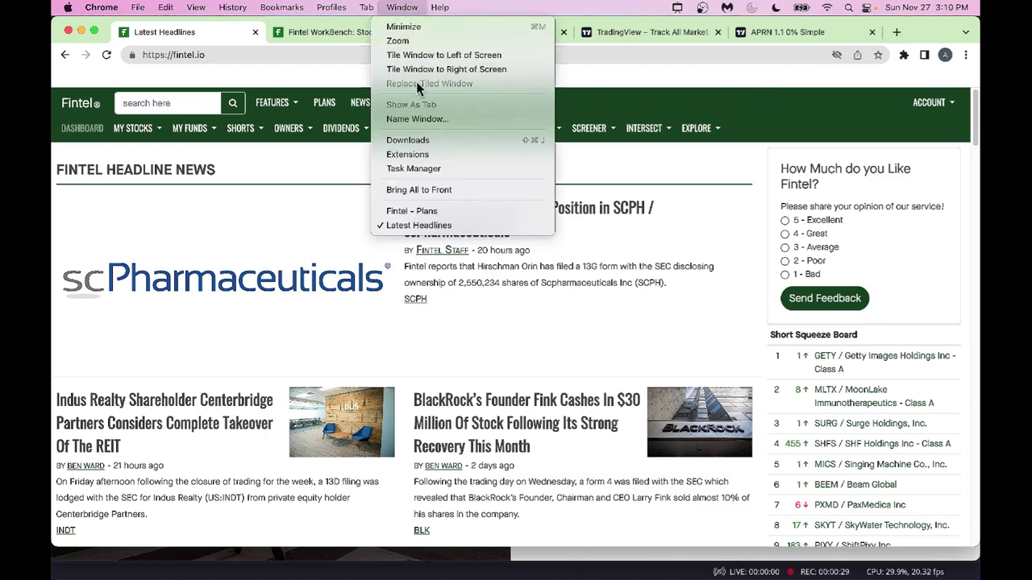
pyautogui.click(435, 211)
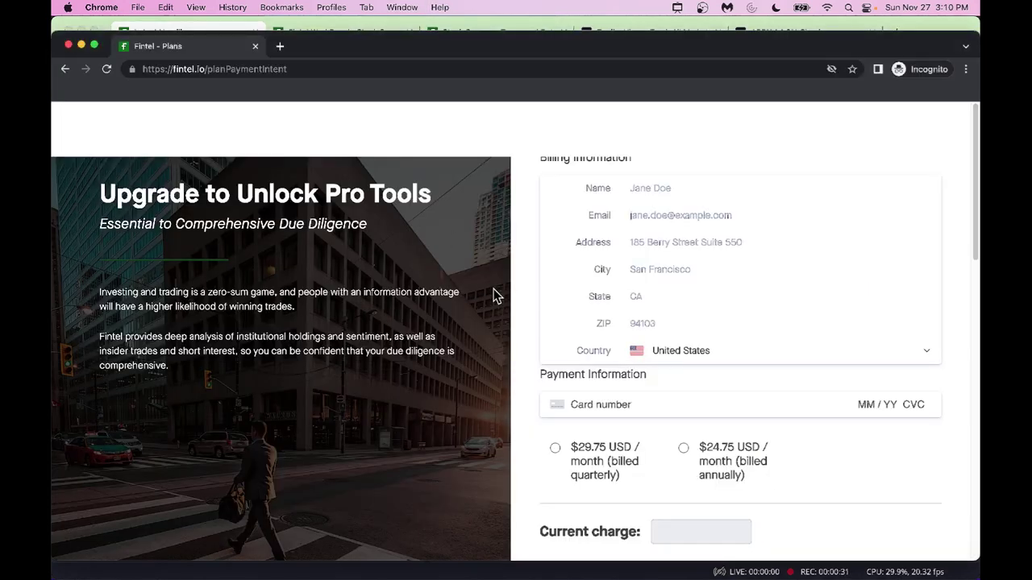
pyautogui.scroll(-1, 495, 296)
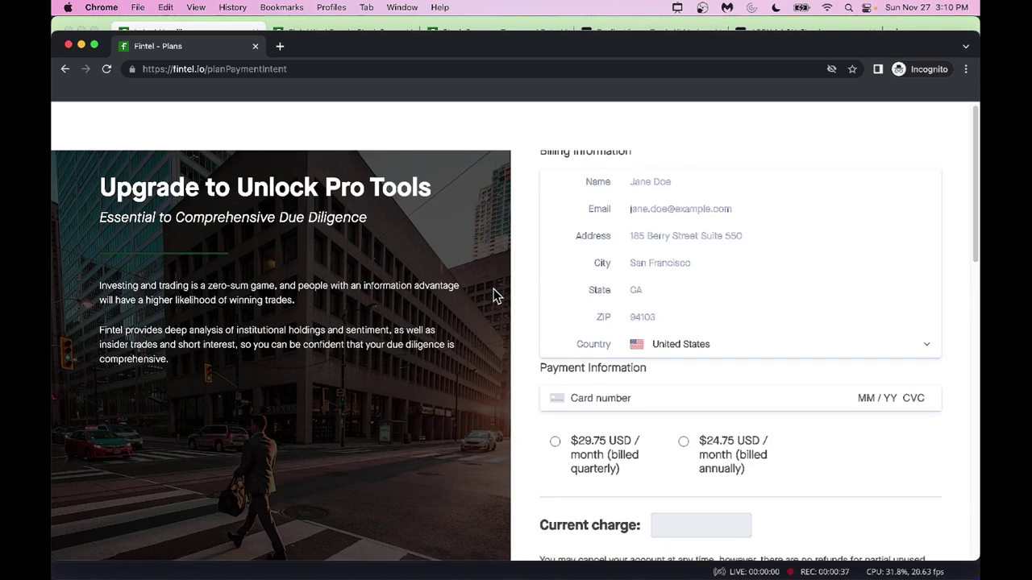
pyautogui.scroll(-2, 495, 296)
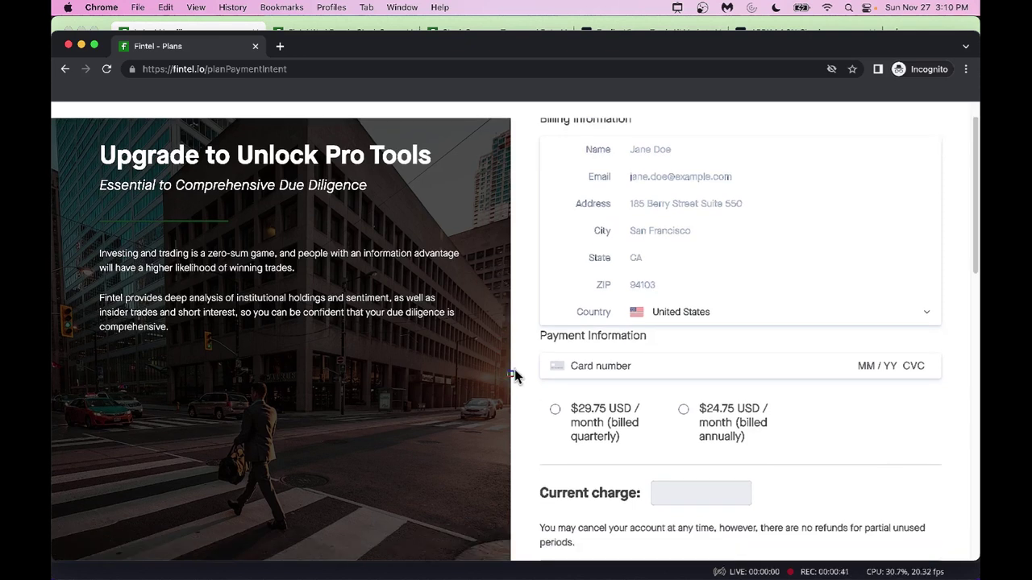
pyautogui.moveTo(534, 387)
pyautogui.mouseDown()
pyautogui.moveTo(555, 456)
pyautogui.moveTo(653, 470)
pyautogui.mouseUp()
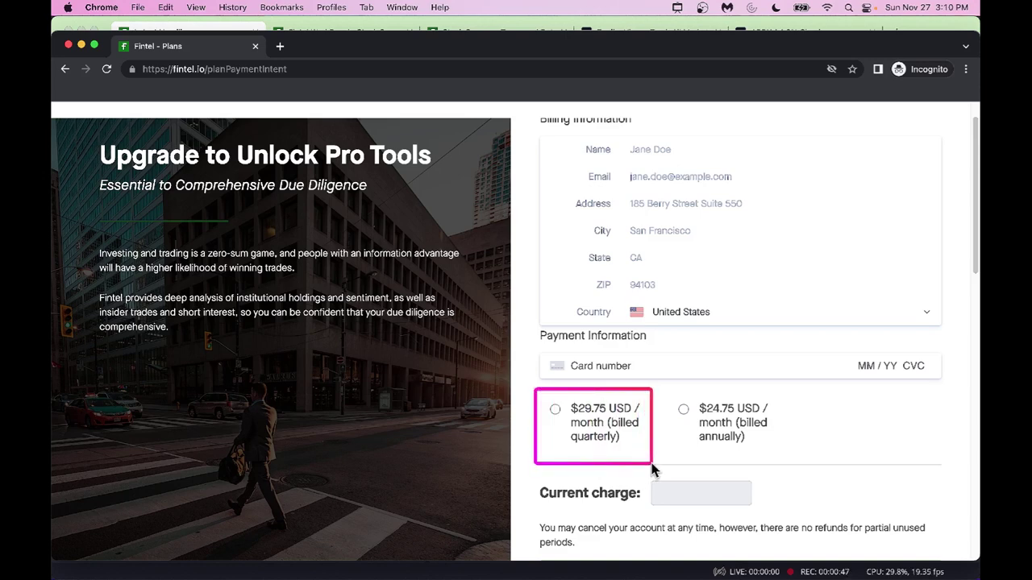
pyautogui.moveTo(669, 386)
pyautogui.mouseDown()
pyautogui.moveTo(679, 456)
pyautogui.moveTo(779, 460)
pyautogui.mouseUp()
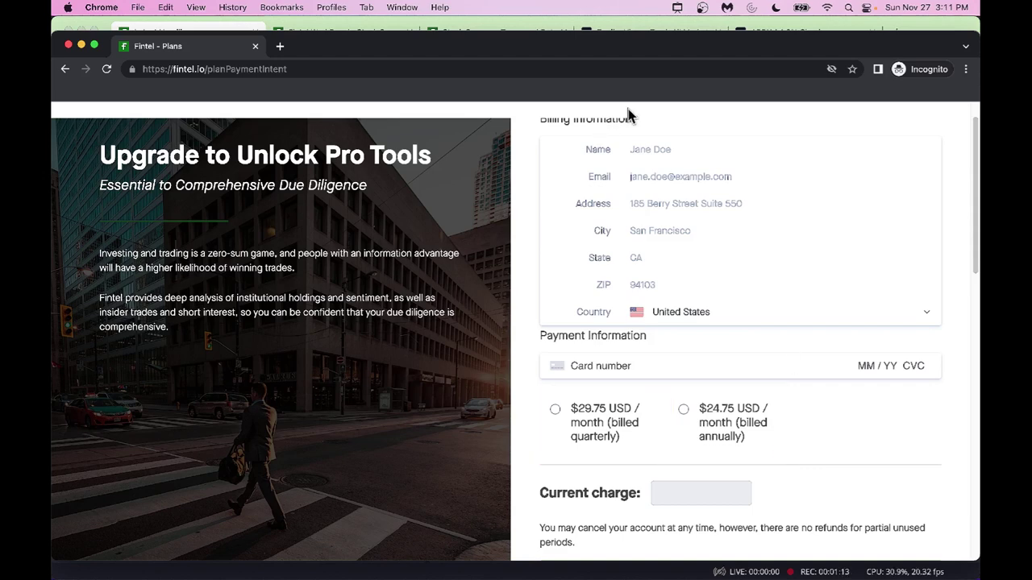
# - Return to the Latest Headlines window and read the scPharmaceuticals and BlackRock headlines
pyautogui.click(852, 24)
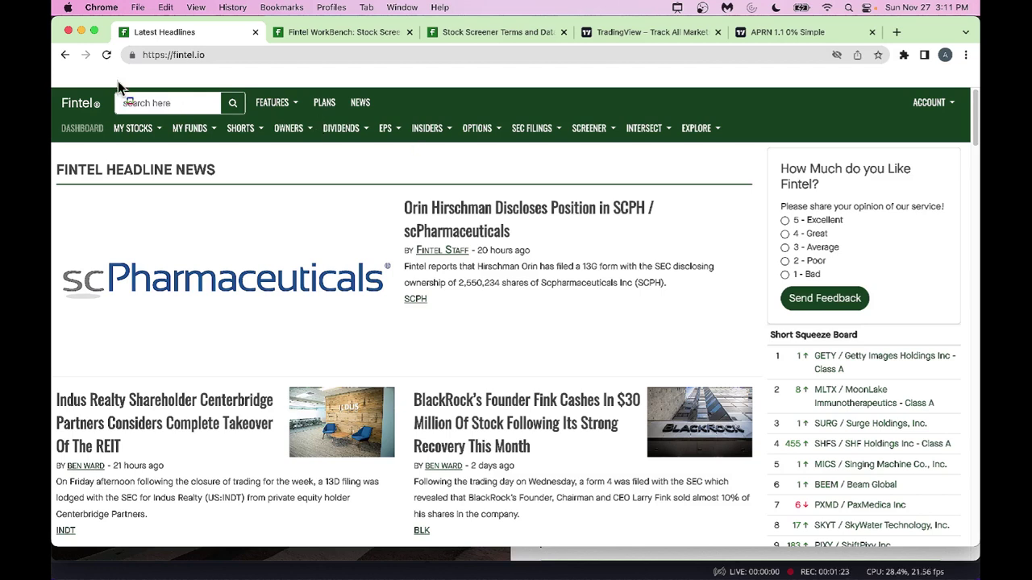
pyautogui.moveTo(113, 43)
pyautogui.mouseDown()
pyautogui.moveTo(176, 80)
pyautogui.moveTo(223, 74)
pyautogui.mouseUp()
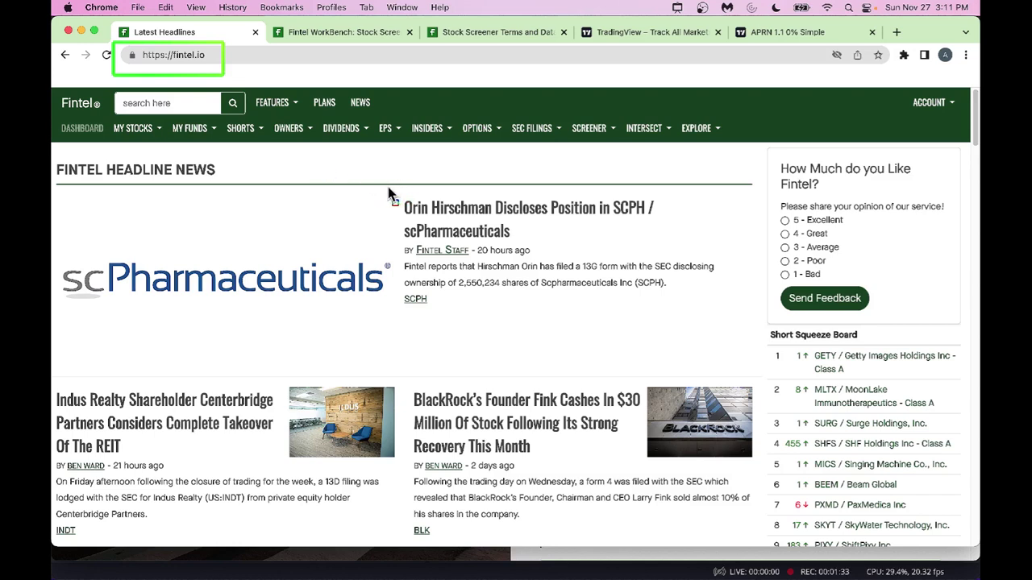
pyautogui.moveTo(387, 189)
pyautogui.mouseDown()
pyautogui.moveTo(408, 252)
pyautogui.moveTo(691, 243)
pyautogui.mouseUp()
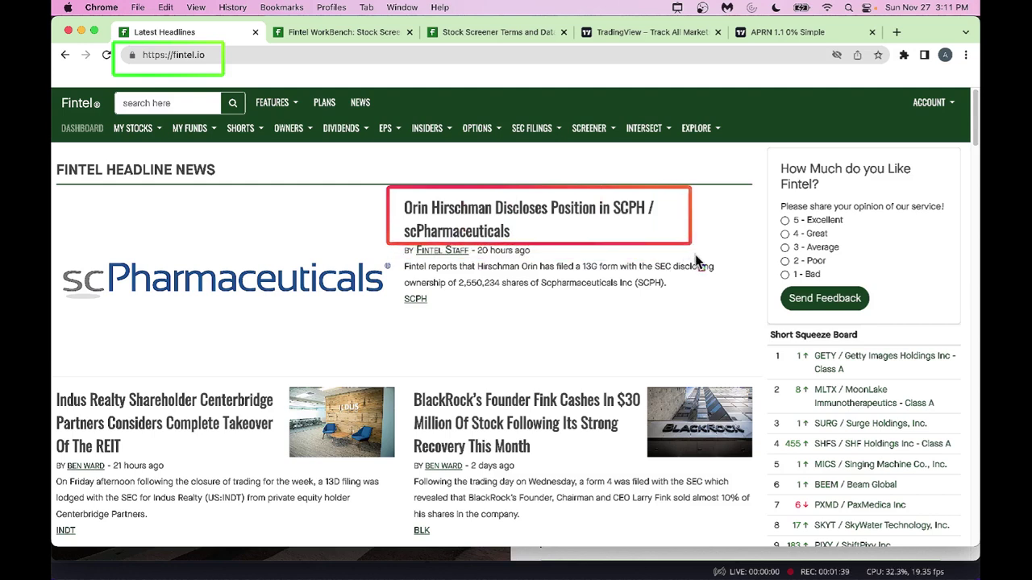
pyautogui.moveTo(405, 381)
pyautogui.mouseDown()
pyautogui.moveTo(427, 435)
pyautogui.moveTo(492, 479)
pyautogui.moveTo(546, 466)
pyautogui.moveTo(649, 466)
pyautogui.mouseUp()
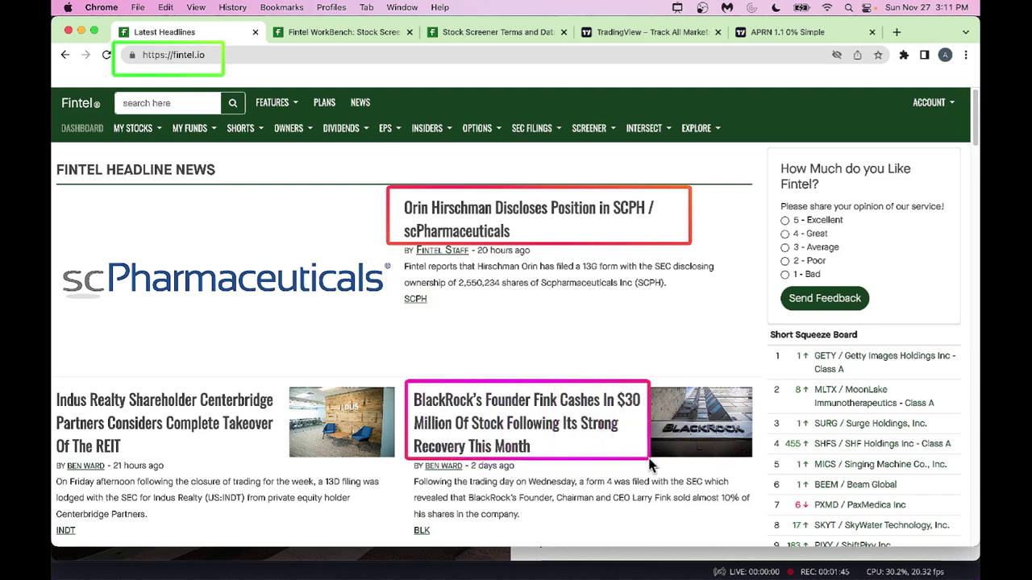
pyautogui.press('Escape')
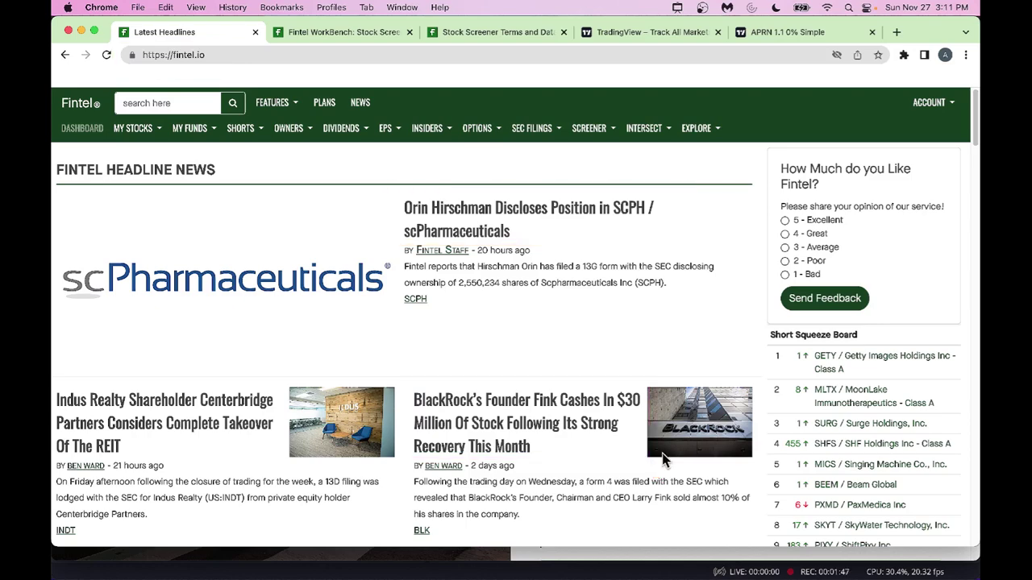
# - Look through the remaining Fintel headline news, including the Canoo (GOEV) story, and return to the start of the page
pyautogui.scroll(-5, 673, 460)
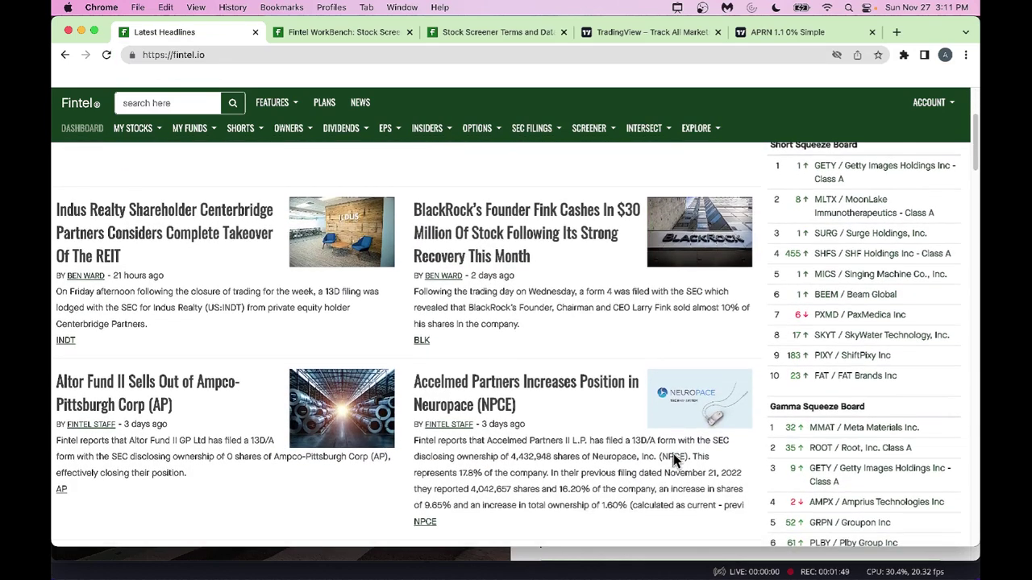
pyautogui.scroll(-4, 673, 458)
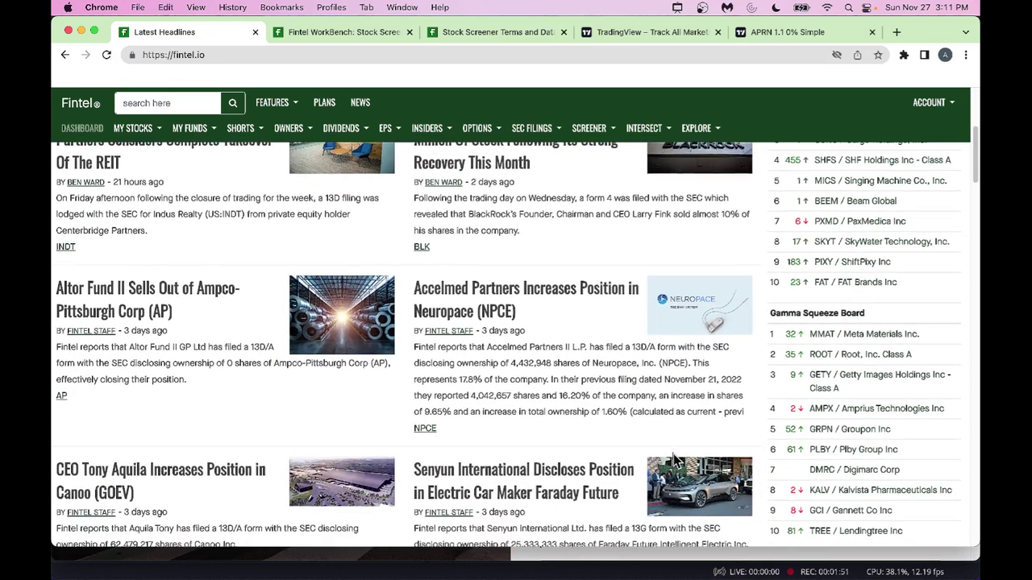
pyautogui.scroll(-2, 673, 458)
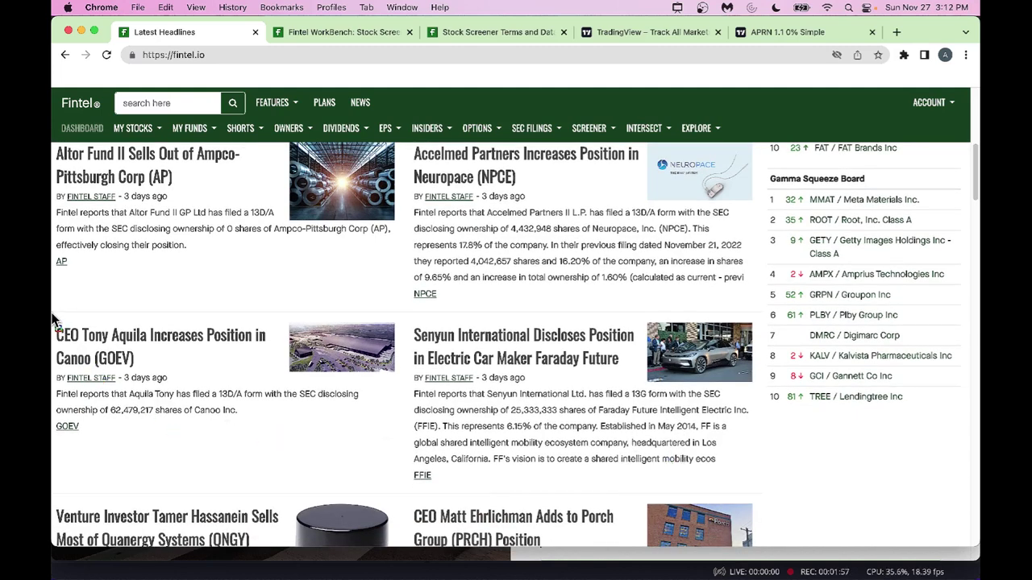
pyautogui.moveTo(52, 315)
pyautogui.mouseDown()
pyautogui.moveTo(89, 419)
pyautogui.moveTo(136, 468)
pyautogui.moveTo(397, 449)
pyautogui.mouseUp()
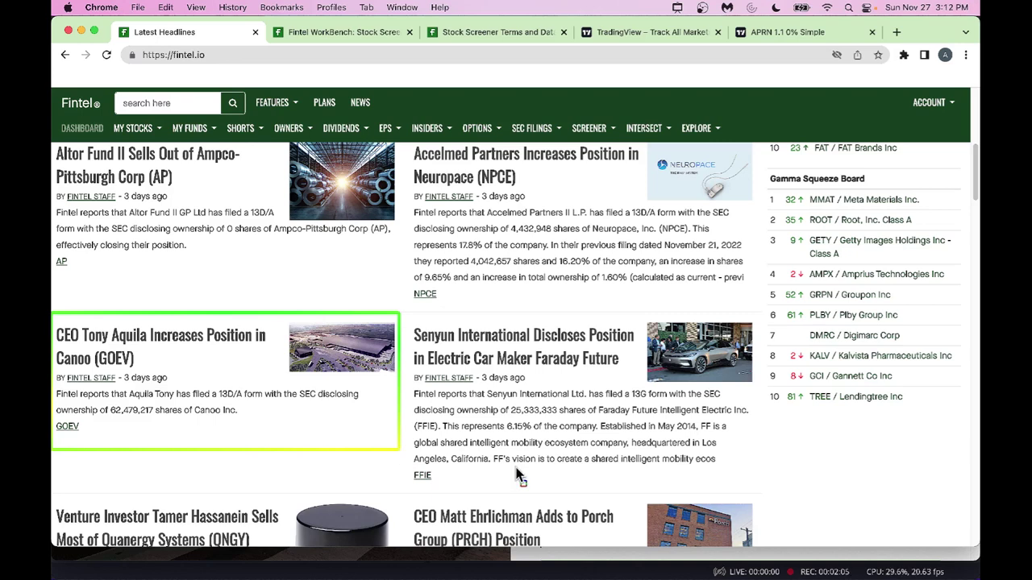
pyautogui.scroll(-2, 514, 464)
pyautogui.scroll(-3, 516, 471)
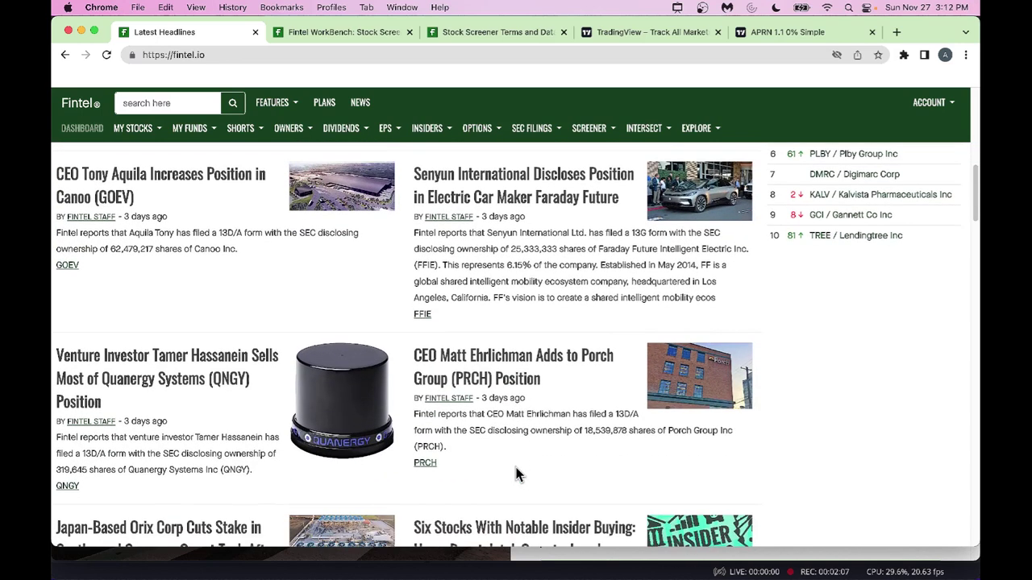
pyautogui.scroll(-2, 517, 471)
pyautogui.scroll(8, 517, 475)
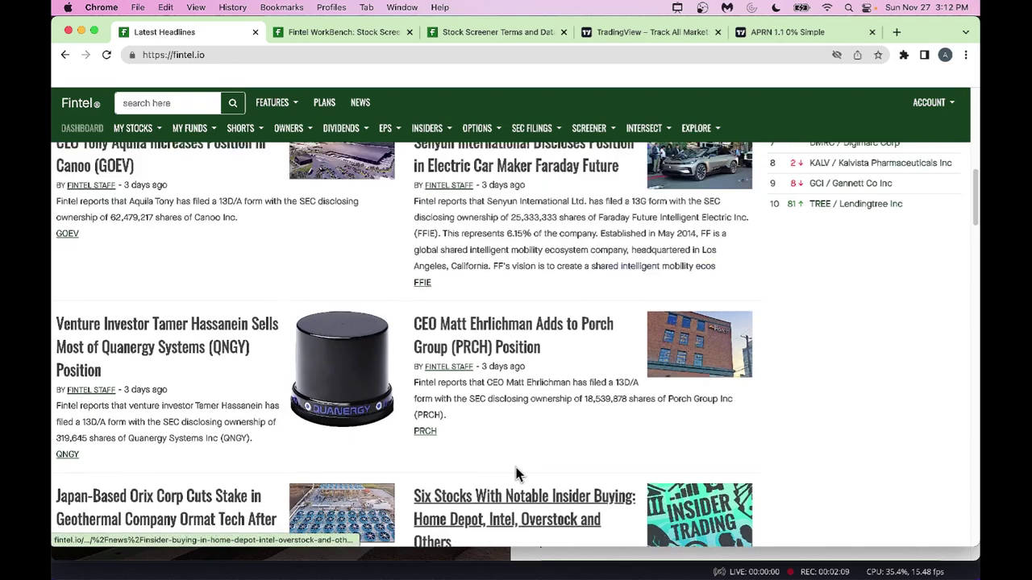
pyautogui.scroll(-9, 517, 475)
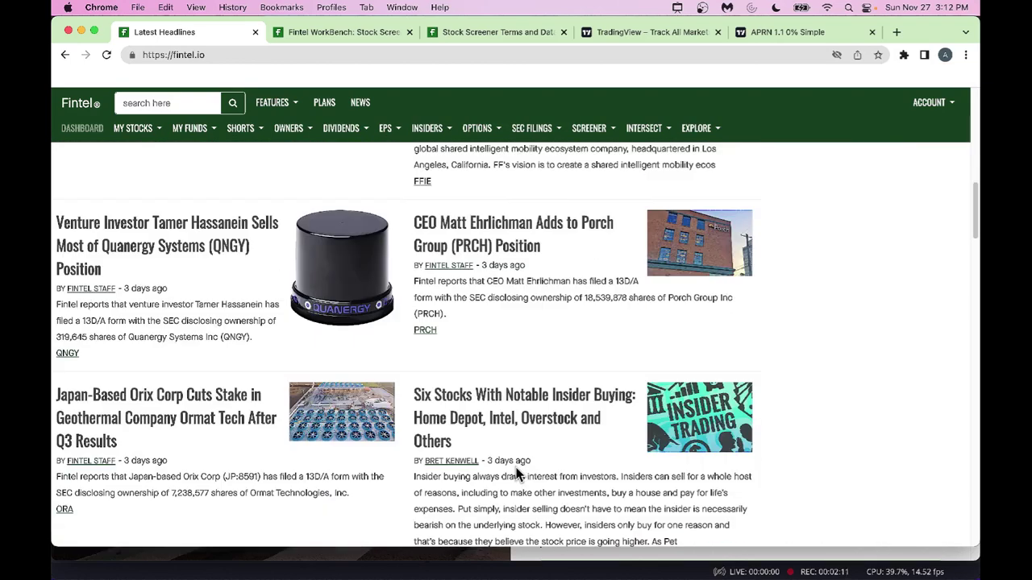
pyautogui.scroll(-3, 517, 475)
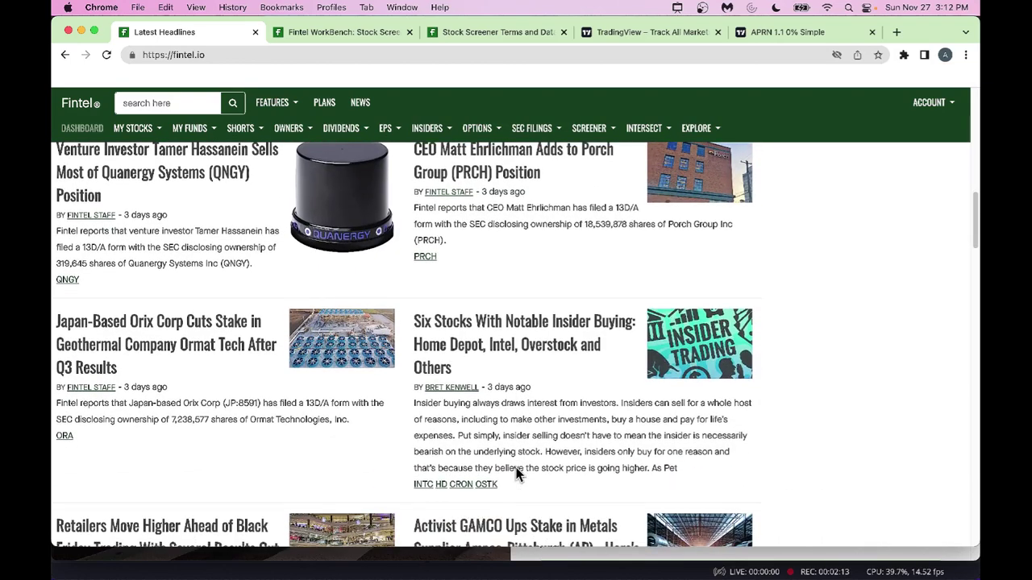
pyautogui.scroll(-2, 517, 474)
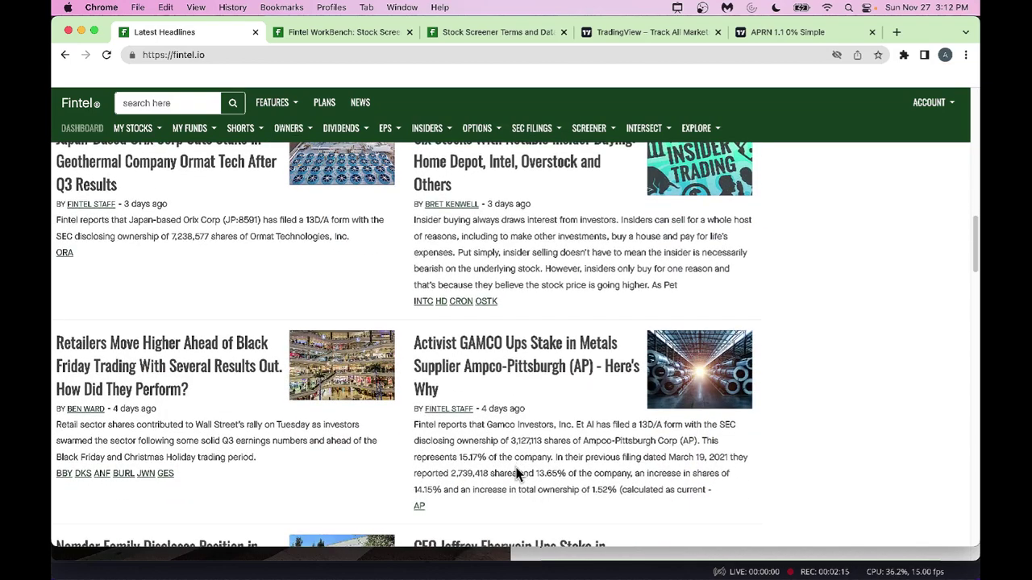
pyautogui.scroll(-8, 517, 474)
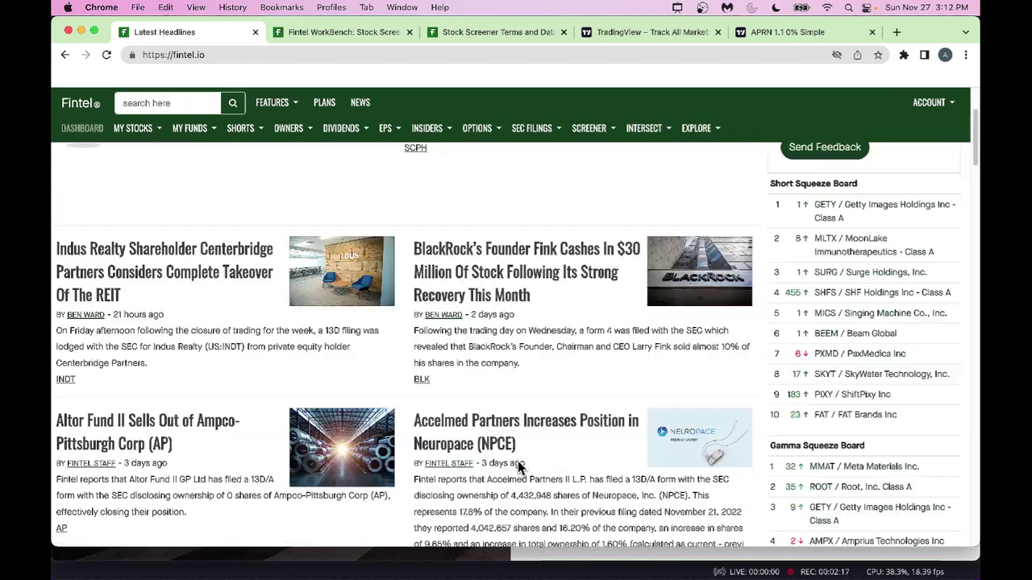
pyautogui.scroll(3, 520, 468)
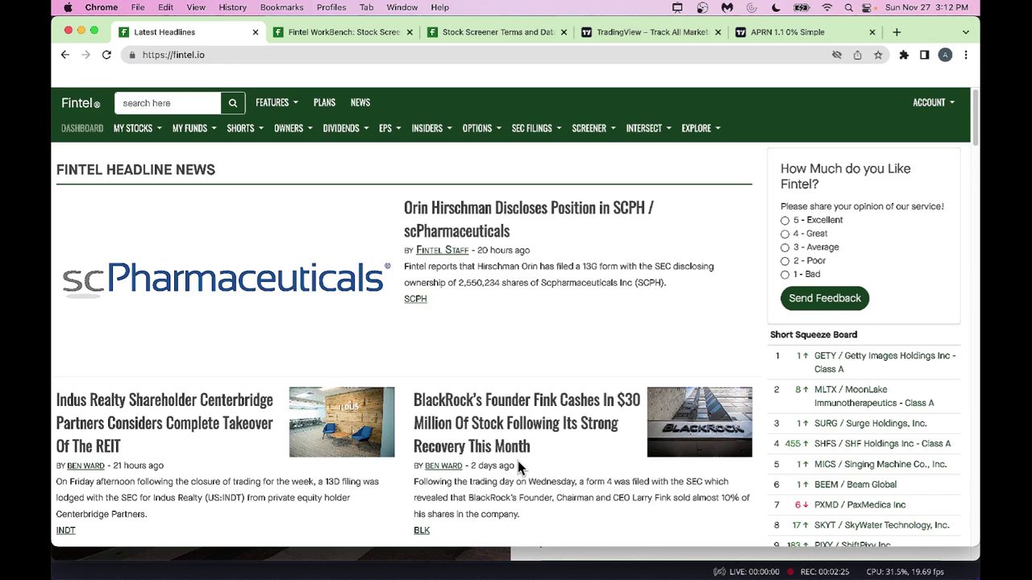
# - Open the Fintel dashboard and examine the followed tickers and the News From Your Dashboard section
pyautogui.click(295, 104)
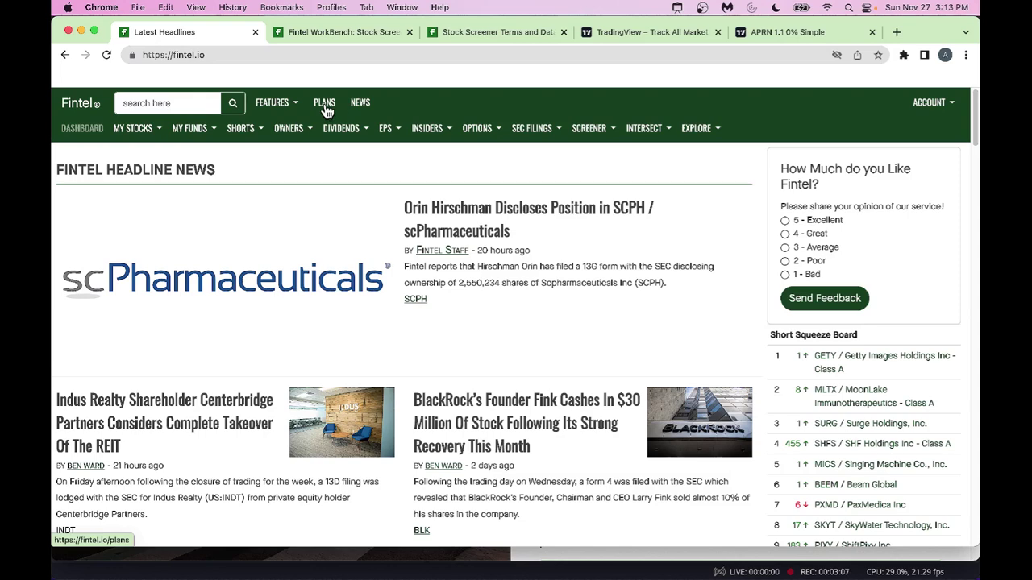
pyautogui.click(84, 133)
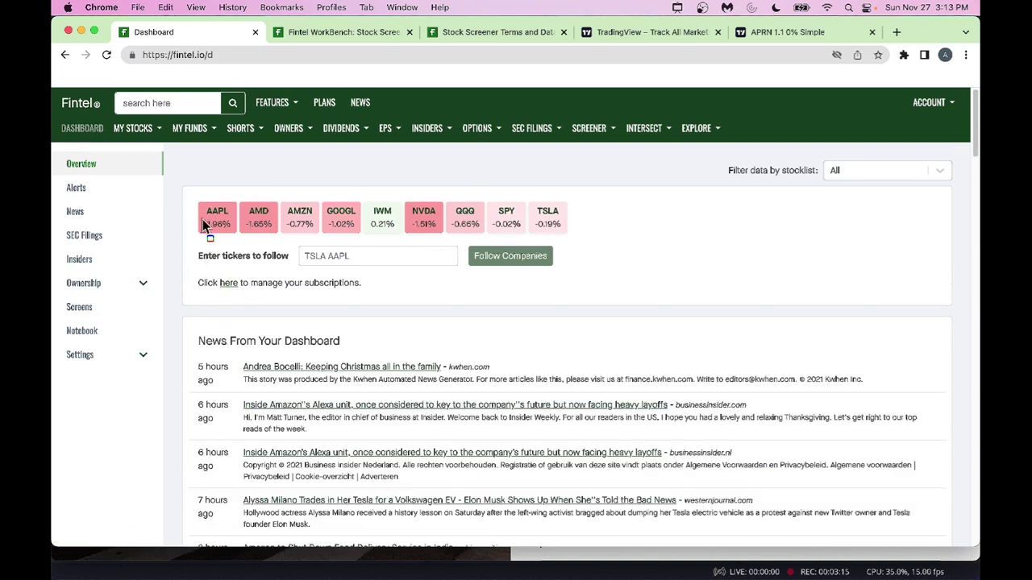
pyautogui.moveTo(187, 190)
pyautogui.mouseDown()
pyautogui.moveTo(192, 236)
pyautogui.moveTo(445, 238)
pyautogui.moveTo(516, 249)
pyautogui.moveTo(575, 239)
pyautogui.mouseUp()
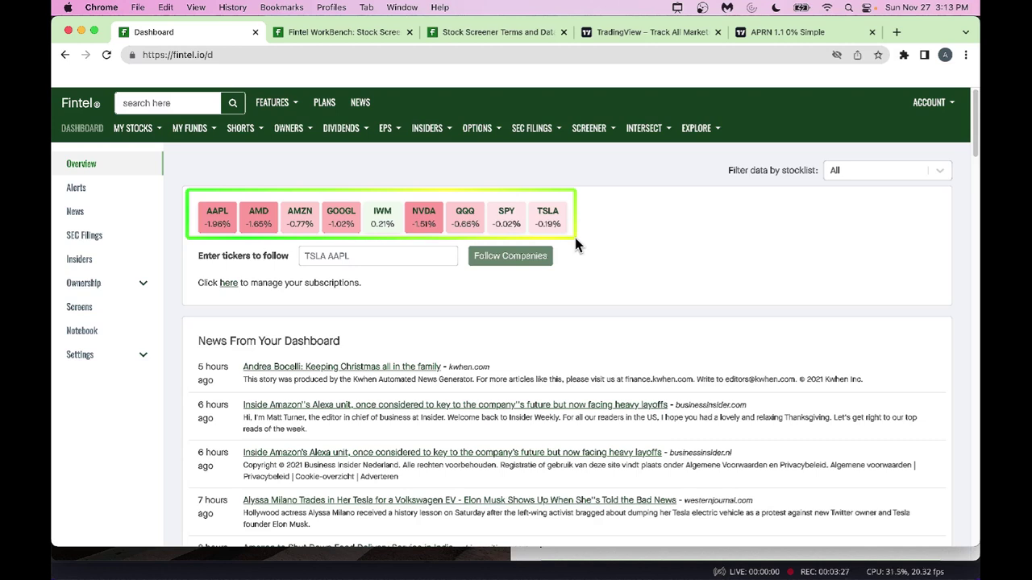
pyautogui.moveTo(189, 327)
pyautogui.mouseDown()
pyautogui.moveTo(194, 354)
pyautogui.moveTo(341, 354)
pyautogui.mouseUp()
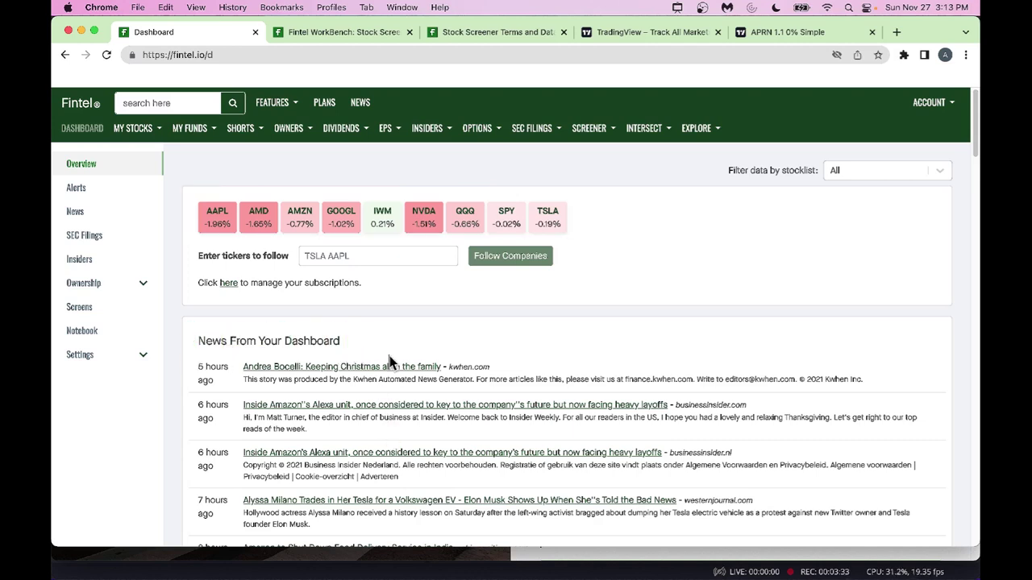
# - Open the dashboard's alerts page and look through the list of insider sale and SEC filing alerts
pyautogui.click(79, 191)
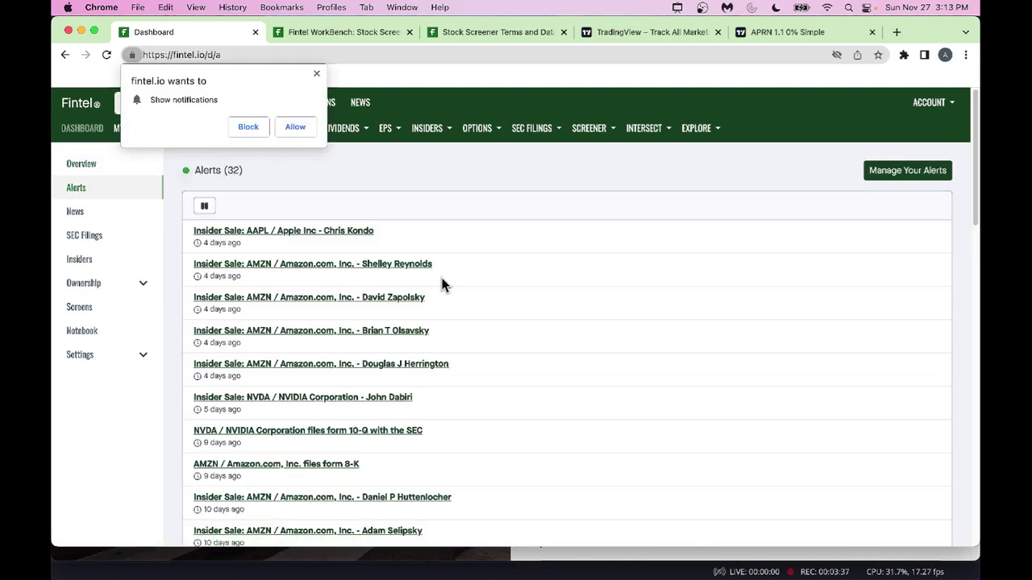
pyautogui.scroll(-1, 489, 324)
pyautogui.scroll(-5, 489, 334)
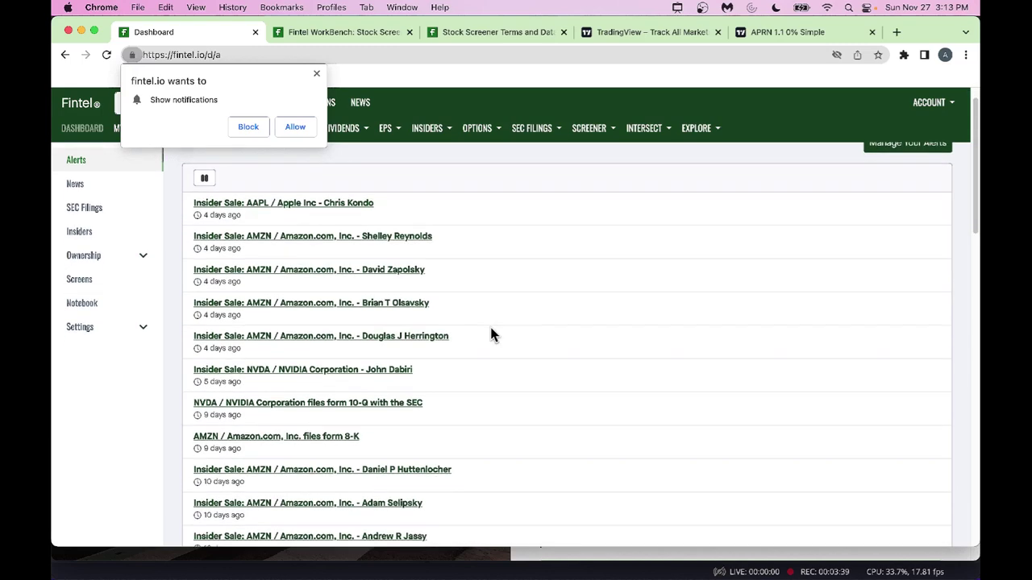
pyautogui.scroll(5, 489, 335)
pyautogui.scroll(-1, 490, 329)
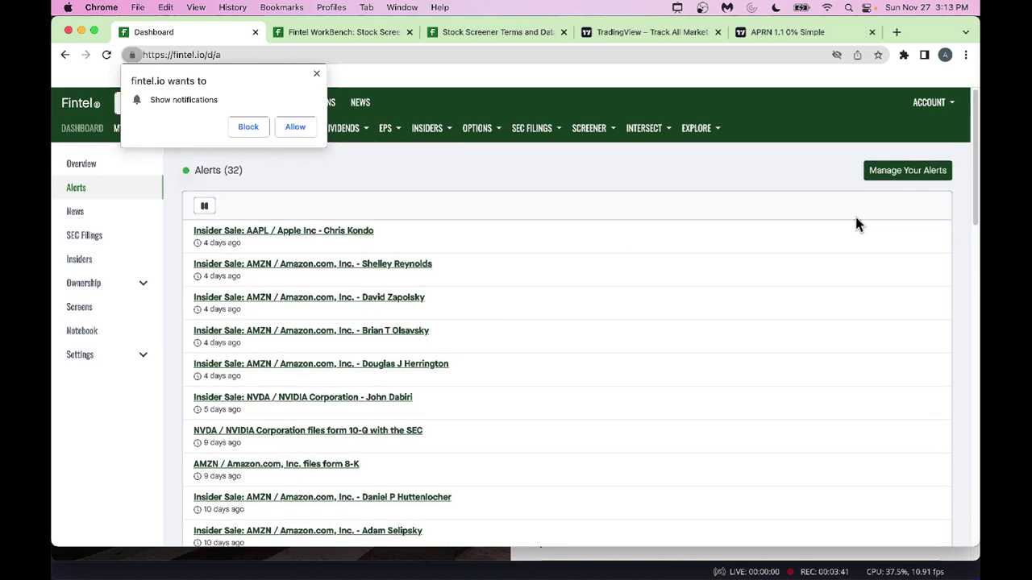
# - Open the alert management page and review the available global alerts for insider purchases, insider sales and SEC filings
pyautogui.click(911, 178)
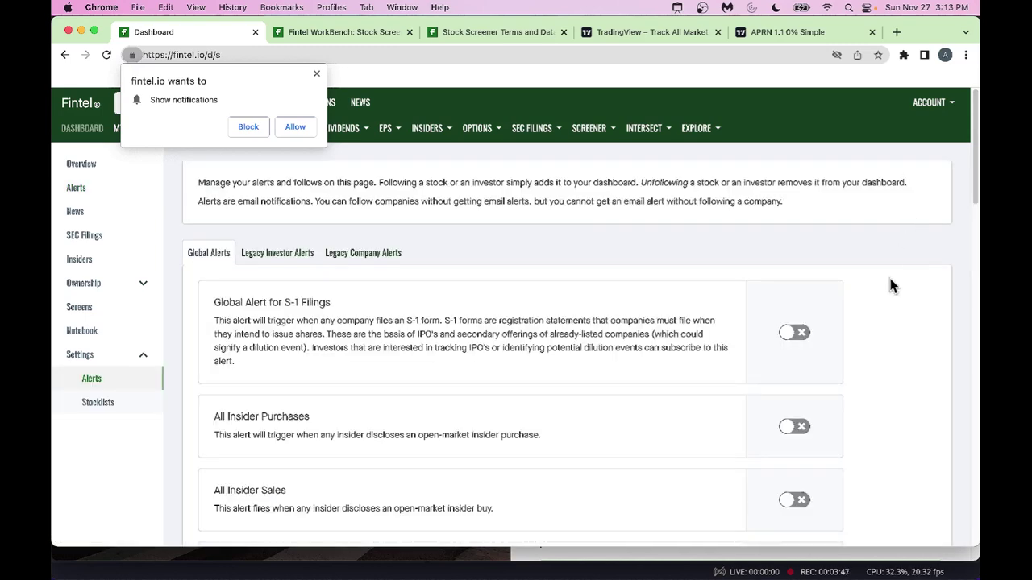
pyautogui.scroll(-5, 889, 306)
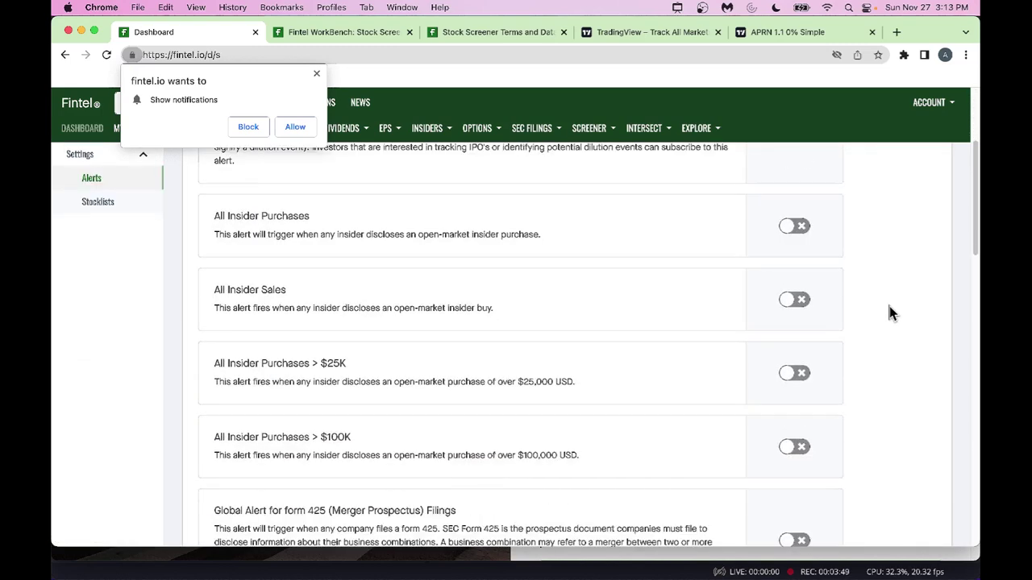
pyautogui.scroll(-10, 891, 313)
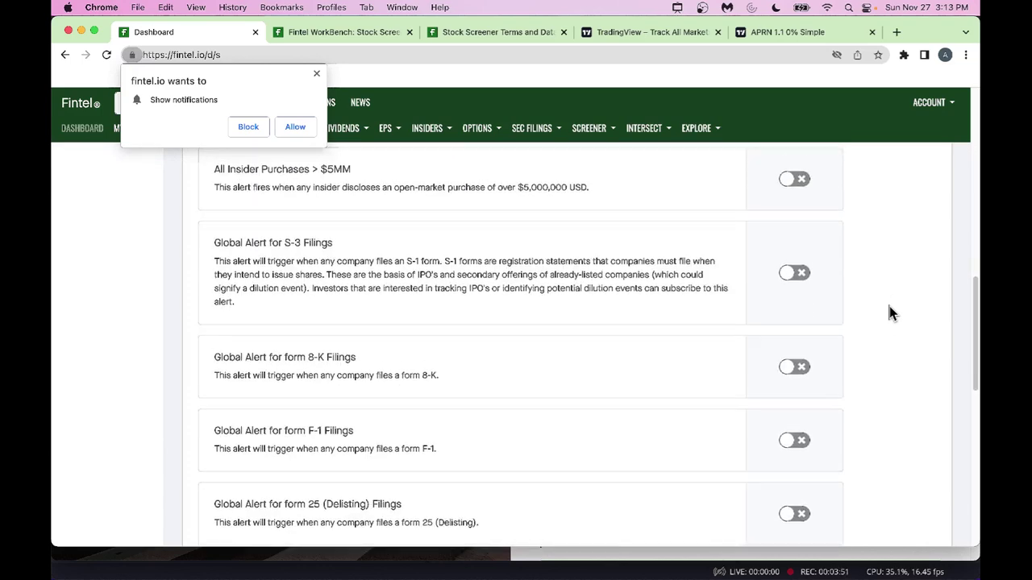
pyautogui.scroll(-1, 891, 313)
# - Turn the Global Alert for S-1 Filings on and back off
pyautogui.scroll(15, 890, 314)
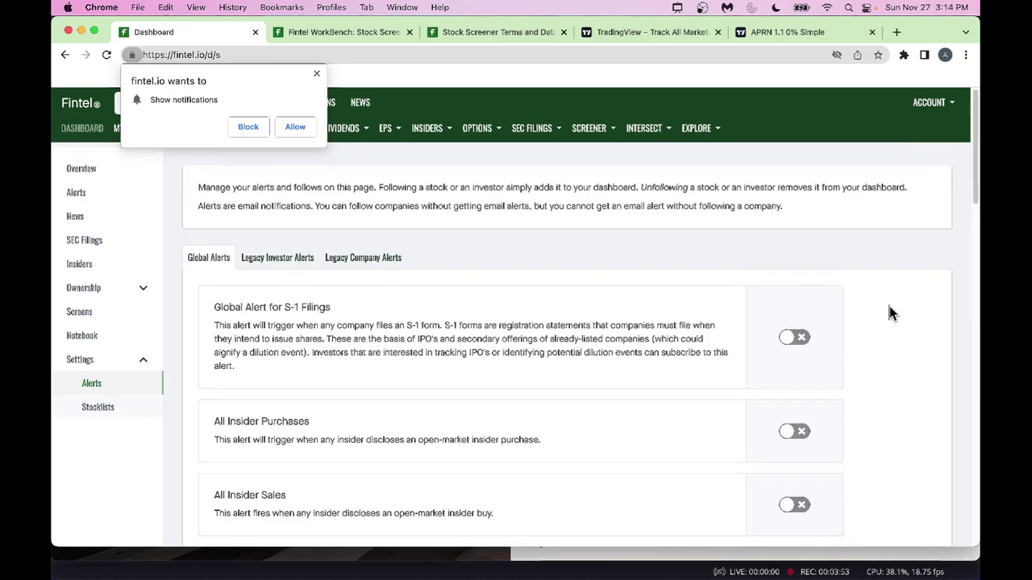
pyautogui.click(800, 334)
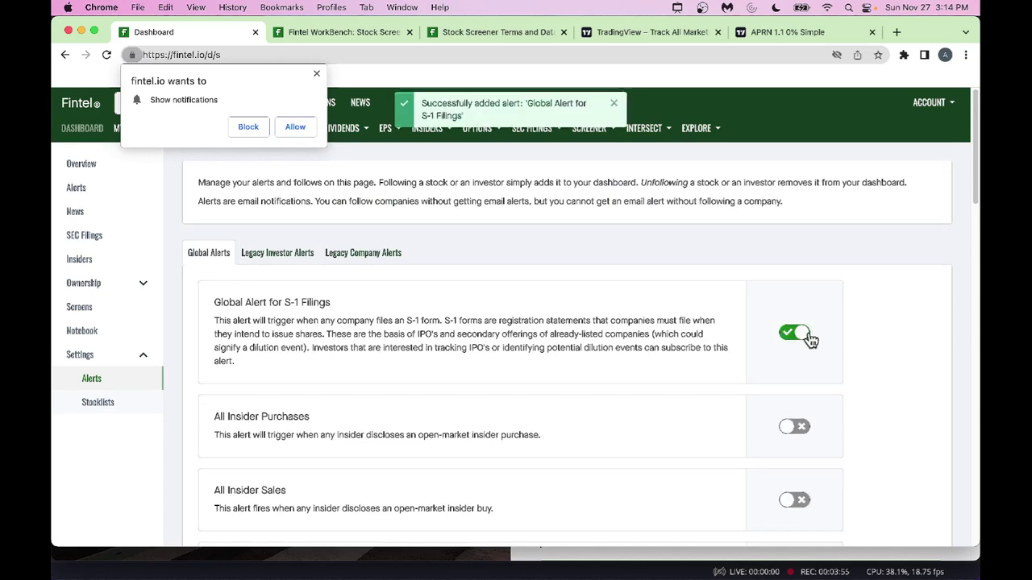
pyautogui.click(801, 337)
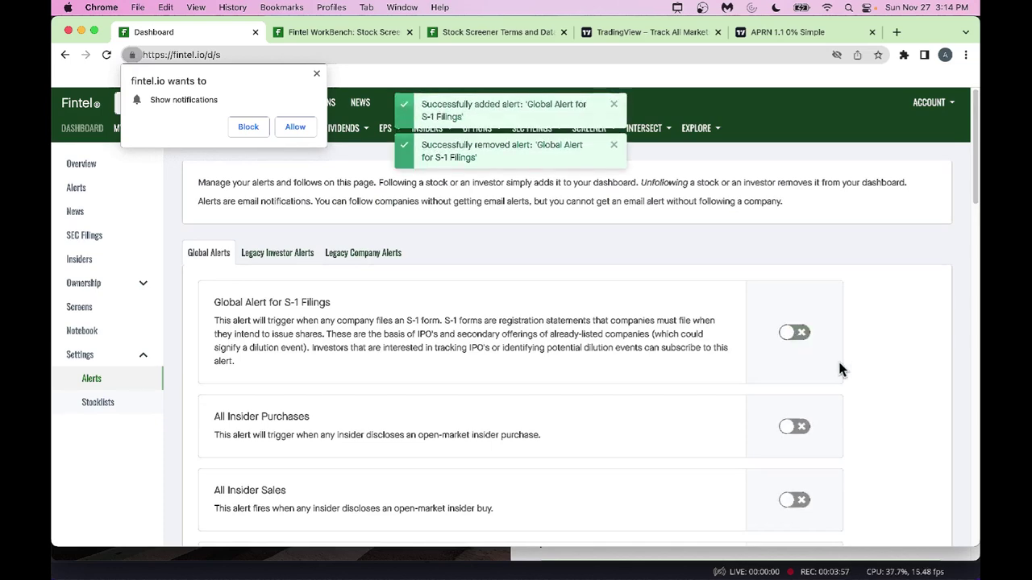
# - Look through the remaining global alerts and block the site's request to show notifications
pyautogui.scroll(-20, 820, 313)
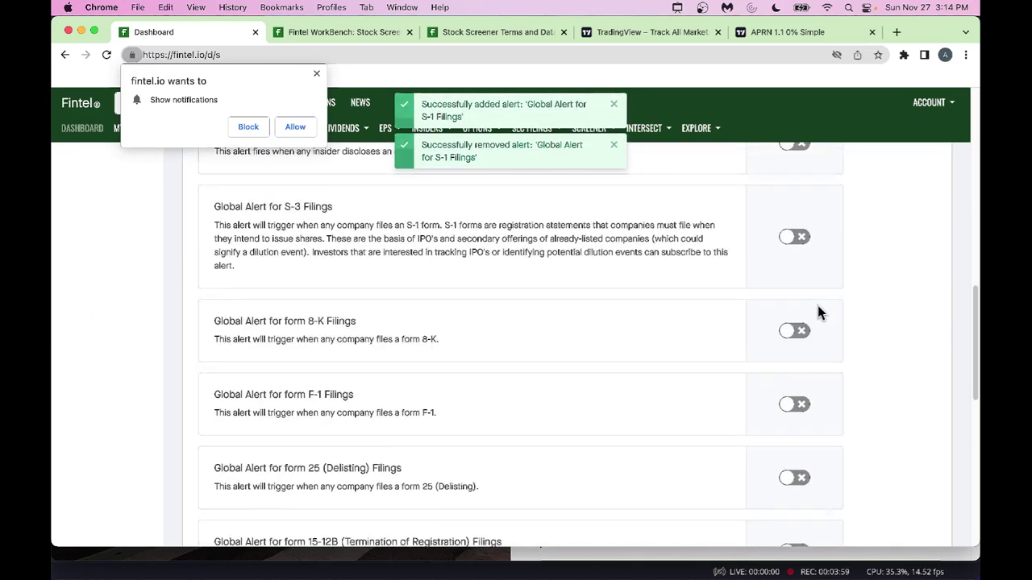
pyautogui.scroll(20, 818, 308)
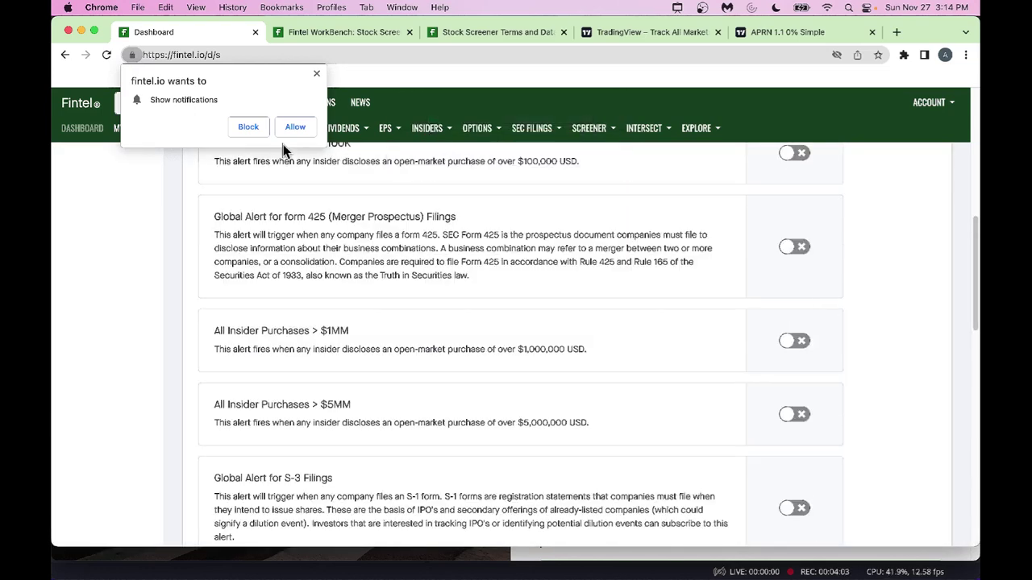
pyautogui.click(247, 127)
pyautogui.scroll(10, 154, 216)
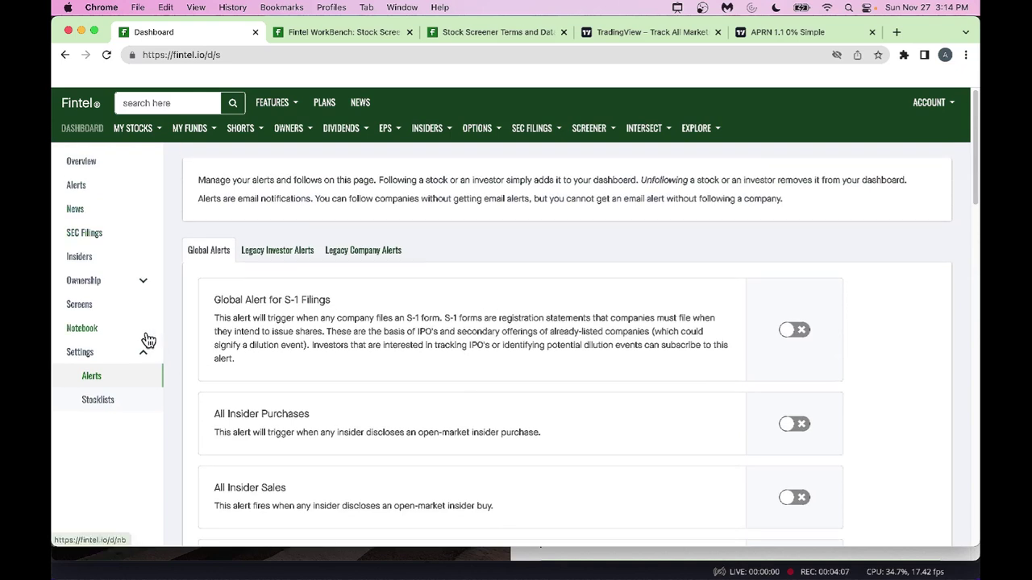
pyautogui.scroll(1, 143, 339)
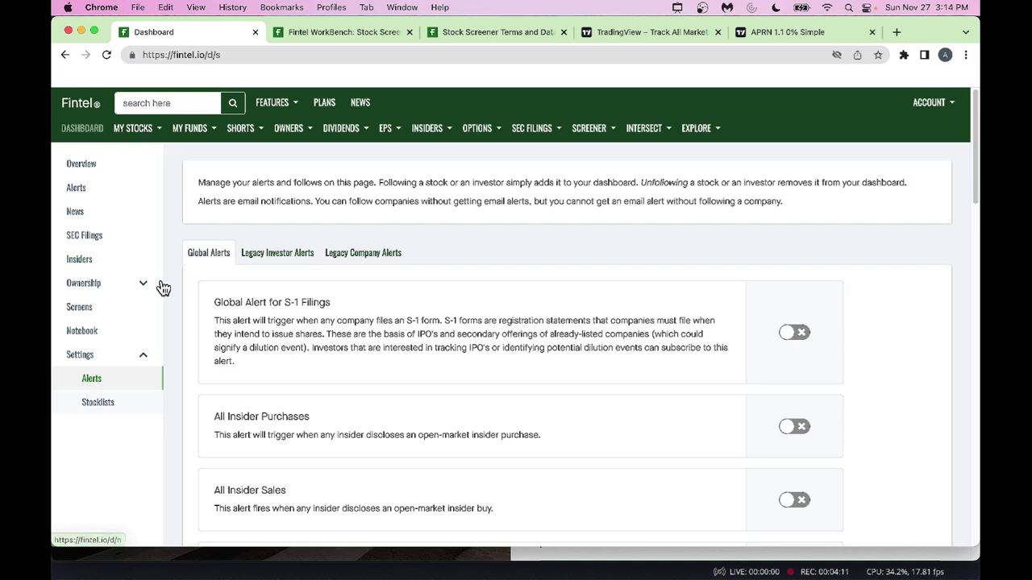
# - Open the dashboard's Insiders page and outline the first transaction from the Insider column through Percent Change
pyautogui.click(85, 260)
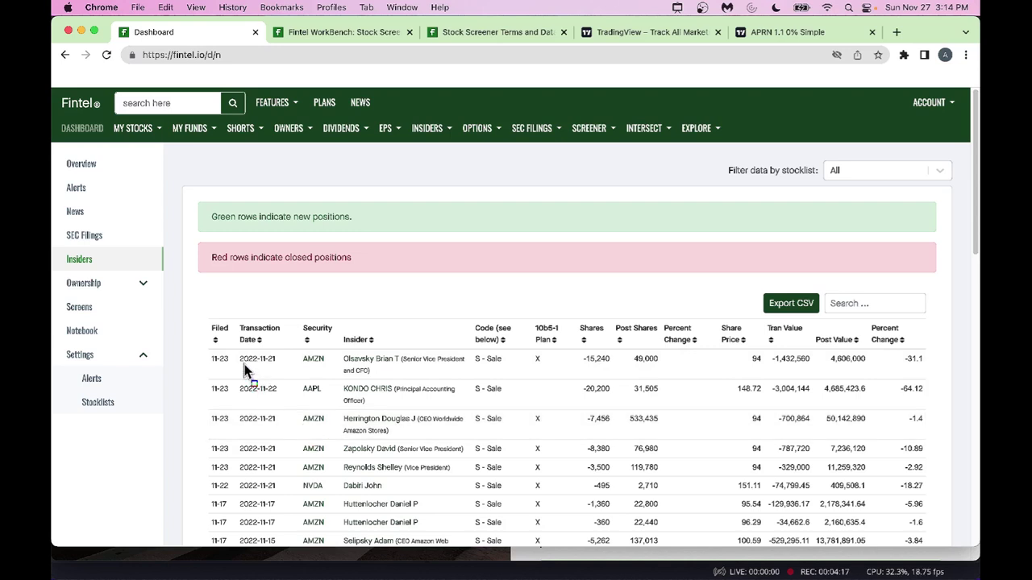
pyautogui.moveTo(339, 331)
pyautogui.mouseDown()
pyautogui.moveTo(350, 357)
pyautogui.moveTo(385, 385)
pyautogui.moveTo(702, 379)
pyautogui.mouseUp()
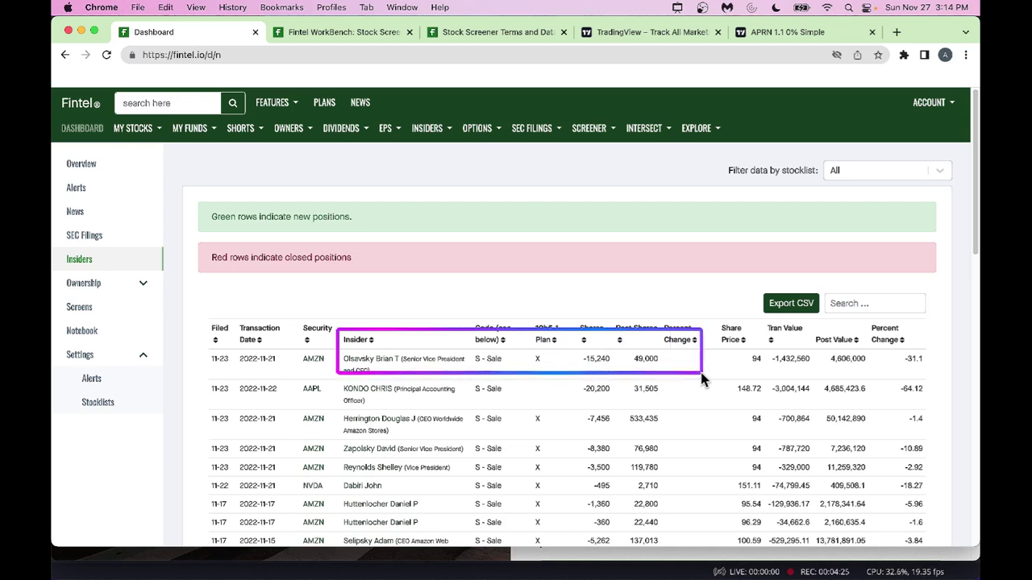
# - Open the Funds Flow page under Ownership and review the institutional holdings table for the followed securities
pyautogui.click(90, 289)
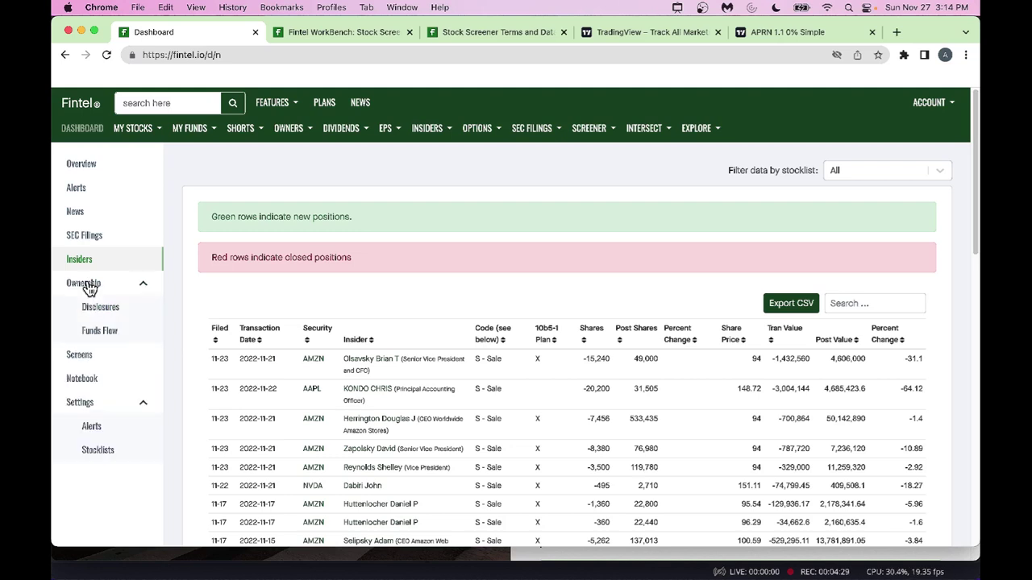
pyautogui.click(110, 332)
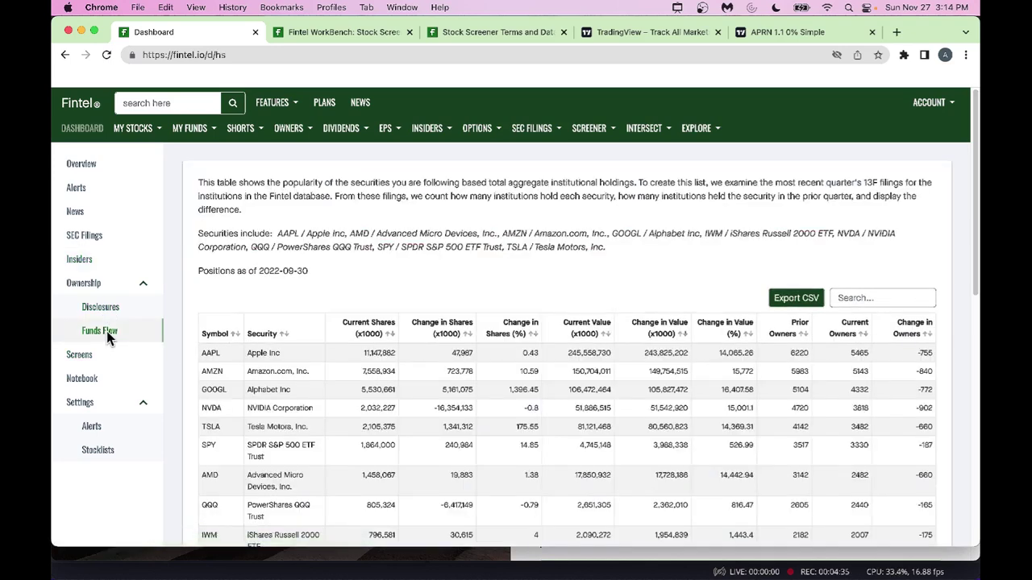
pyautogui.scroll(-1, 183, 372)
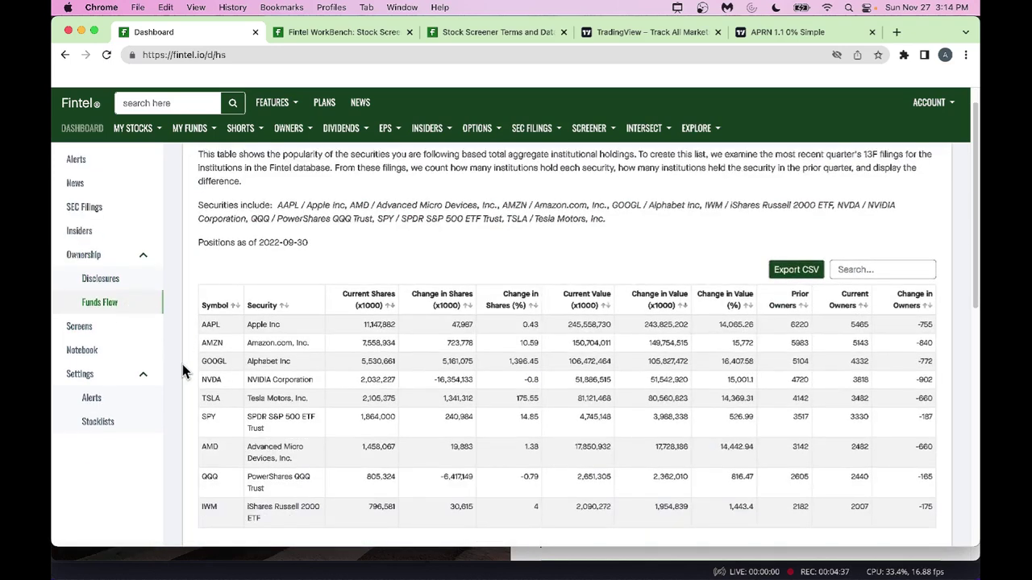
pyautogui.scroll(-5, 182, 372)
pyautogui.scroll(6, 182, 372)
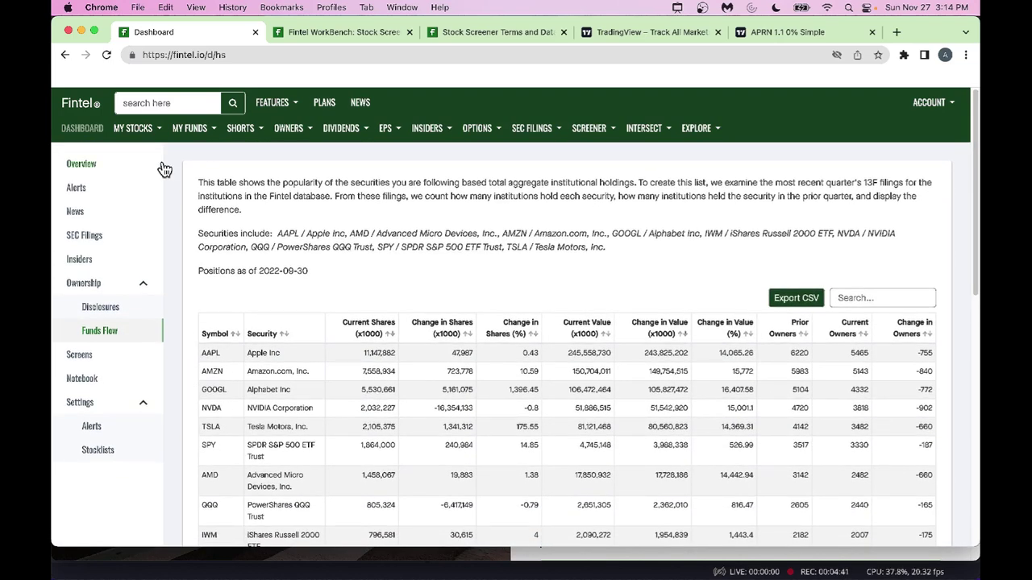
# - Open The Big Shorts list and bring its table of institutional short positions into view
pyautogui.click(161, 131)
pyautogui.click(211, 133)
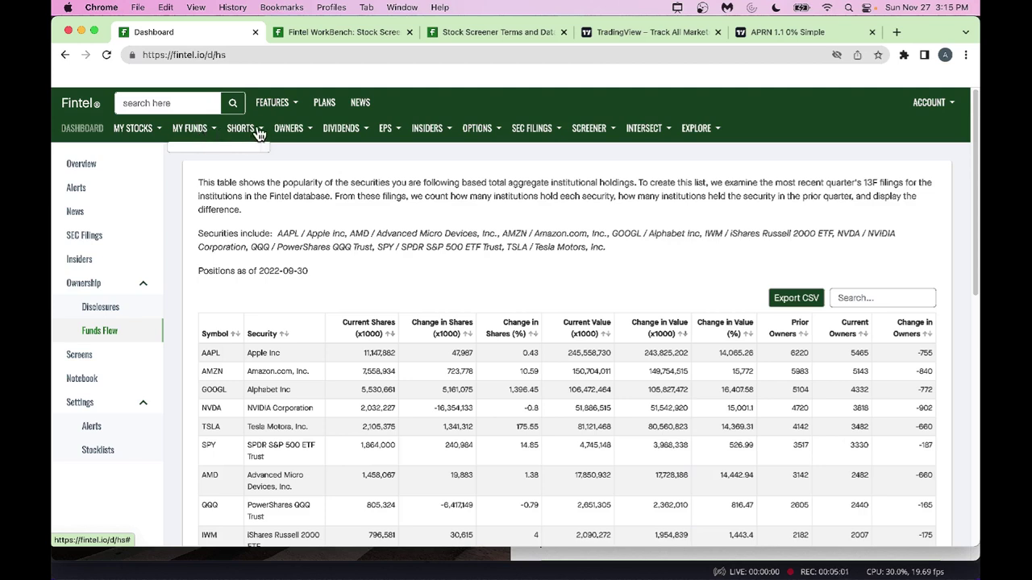
pyautogui.moveTo(262, 133)
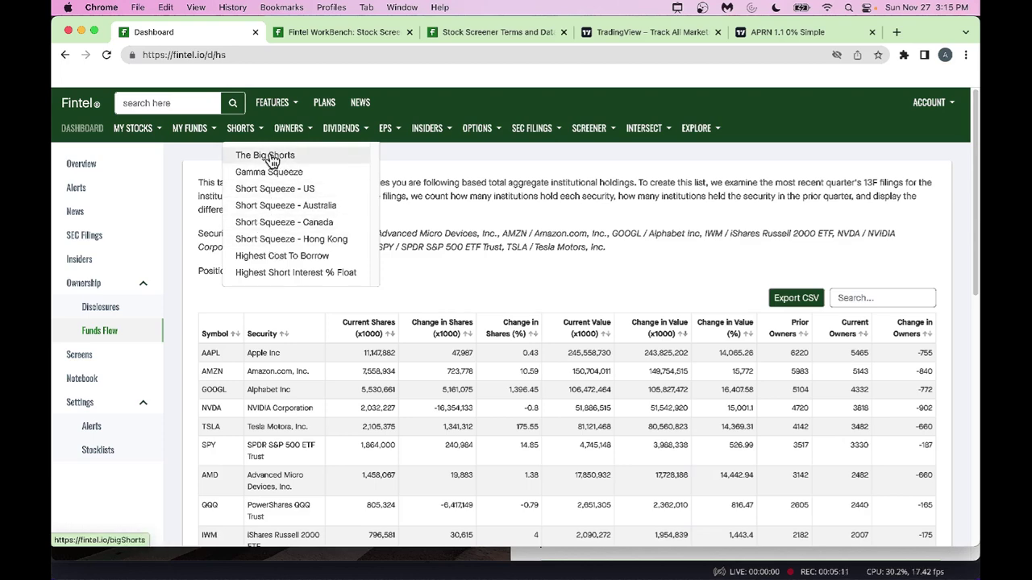
pyautogui.click(272, 158)
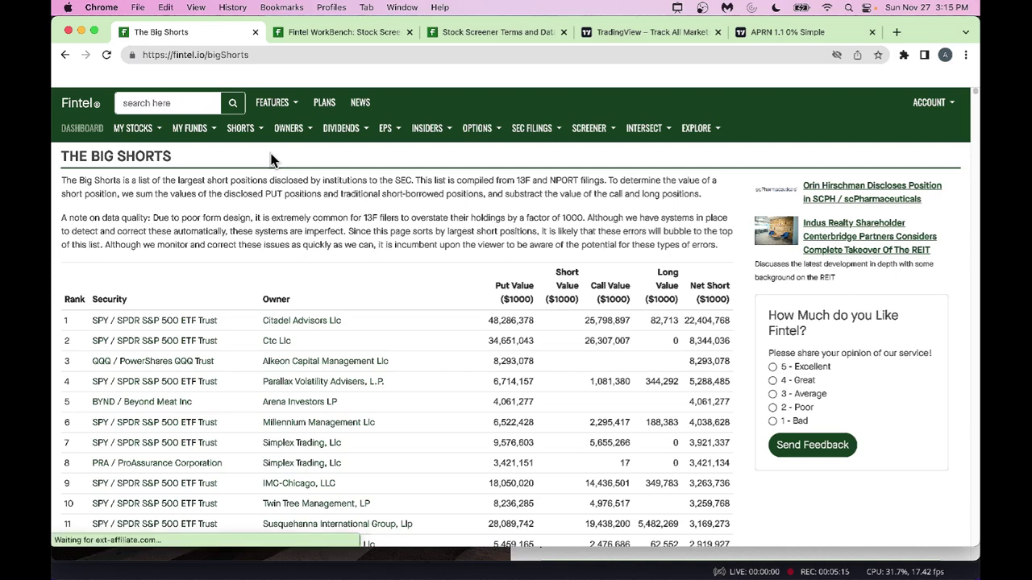
pyautogui.scroll(-2, 303, 242)
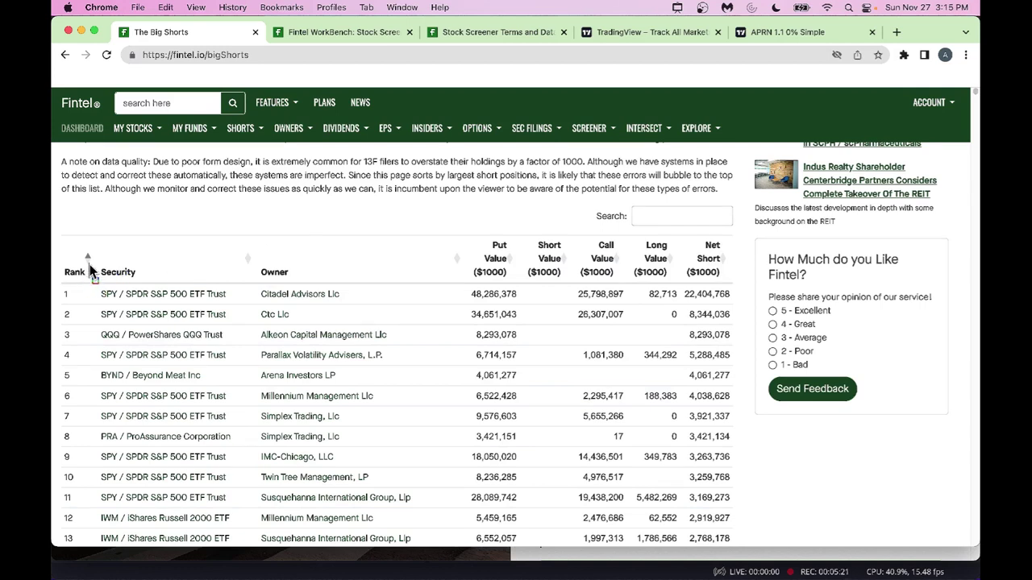
# - Outline the top-ranked SPY position's security and owner, put value, call value and net short value
pyautogui.moveTo(93, 262)
pyautogui.mouseDown()
pyautogui.moveTo(94, 294)
pyautogui.moveTo(351, 302)
pyautogui.mouseUp()
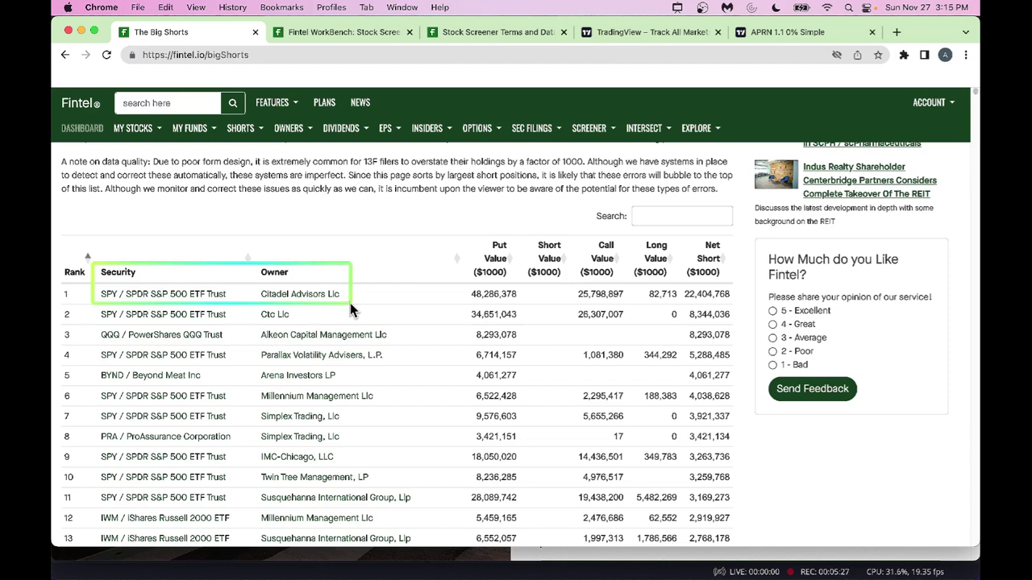
pyautogui.moveTo(350, 304); pyautogui.dragTo(378, 299)
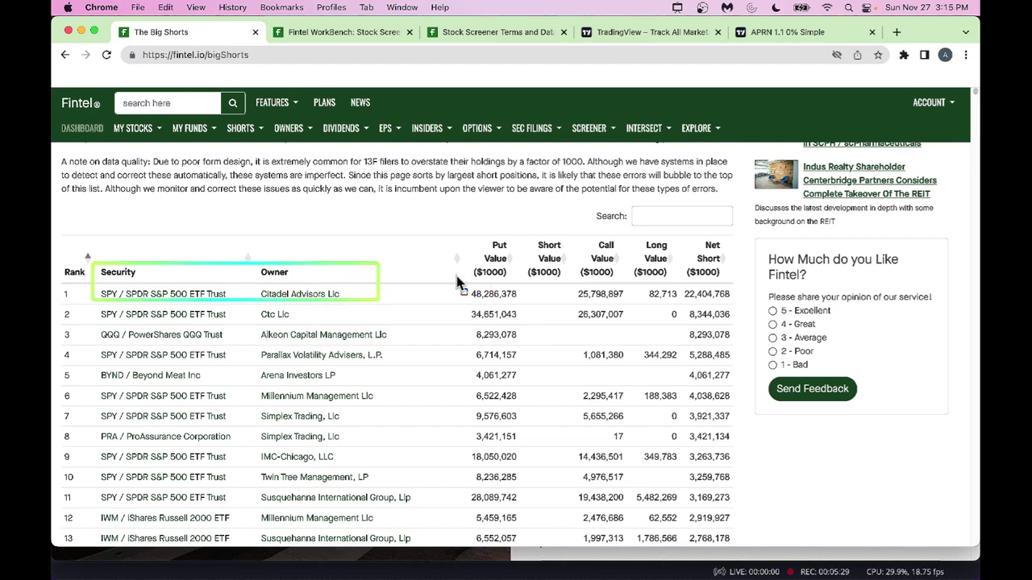
pyautogui.moveTo(456, 279)
pyautogui.mouseDown()
pyautogui.moveTo(459, 310)
pyautogui.moveTo(530, 309)
pyautogui.mouseUp()
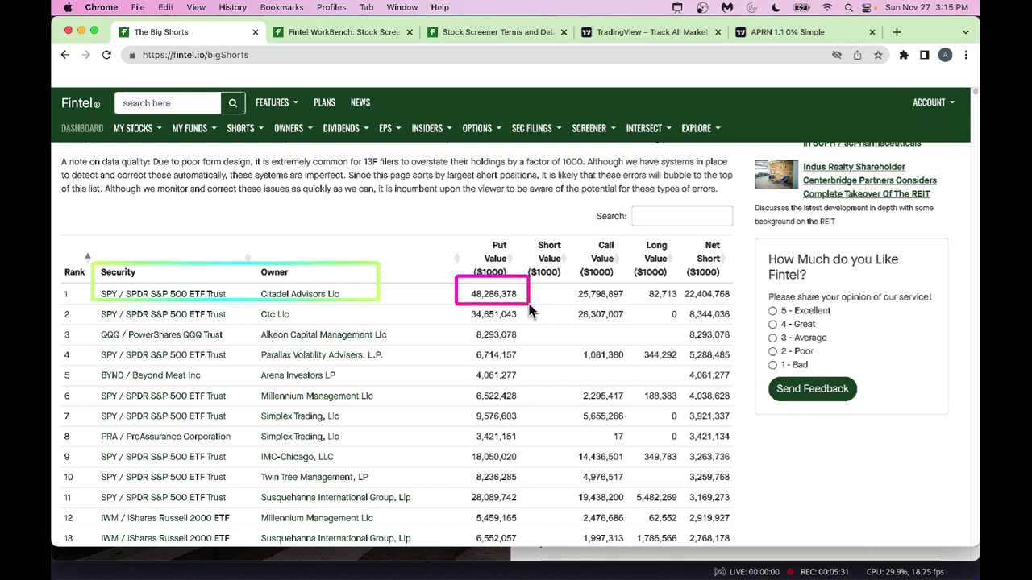
pyautogui.moveTo(570, 280)
pyautogui.mouseDown()
pyautogui.moveTo(600, 308)
pyautogui.moveTo(646, 306)
pyautogui.mouseUp()
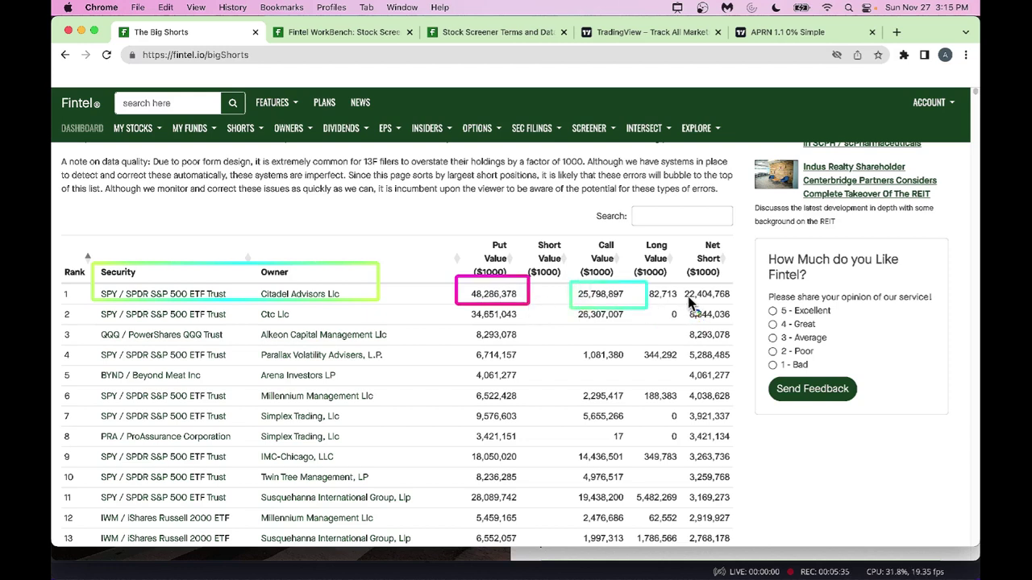
pyautogui.moveTo(676, 279)
pyautogui.mouseDown()
pyautogui.moveTo(683, 326)
pyautogui.moveTo(740, 314)
pyautogui.mouseUp()
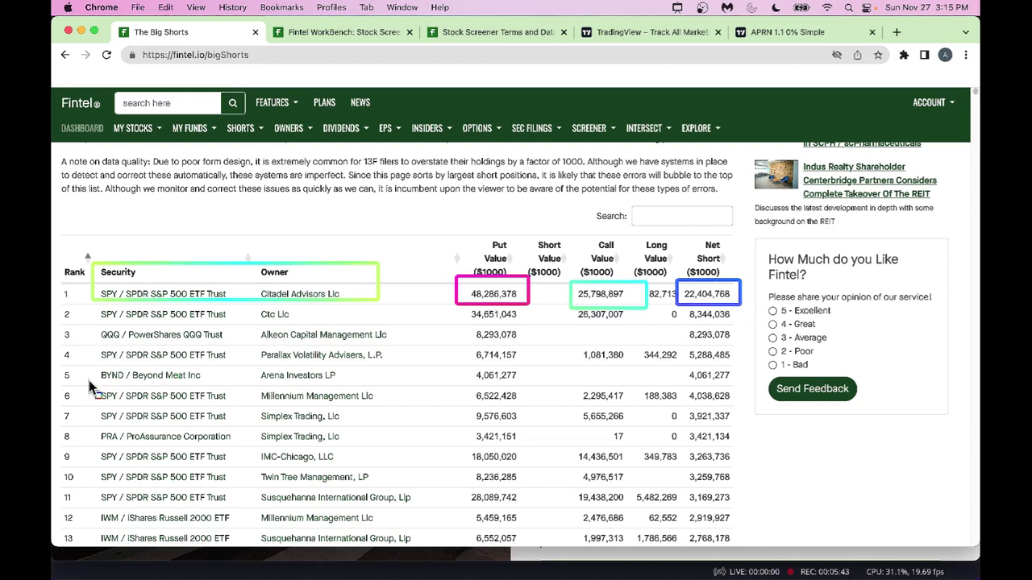
# - Outline the Beyond Meat row, its net short value and the Owner column, and clear all the outlines
pyautogui.moveTo(58, 361)
pyautogui.mouseDown()
pyautogui.moveTo(64, 403)
pyautogui.moveTo(199, 379)
pyautogui.moveTo(341, 396)
pyautogui.moveTo(737, 389)
pyautogui.mouseUp()
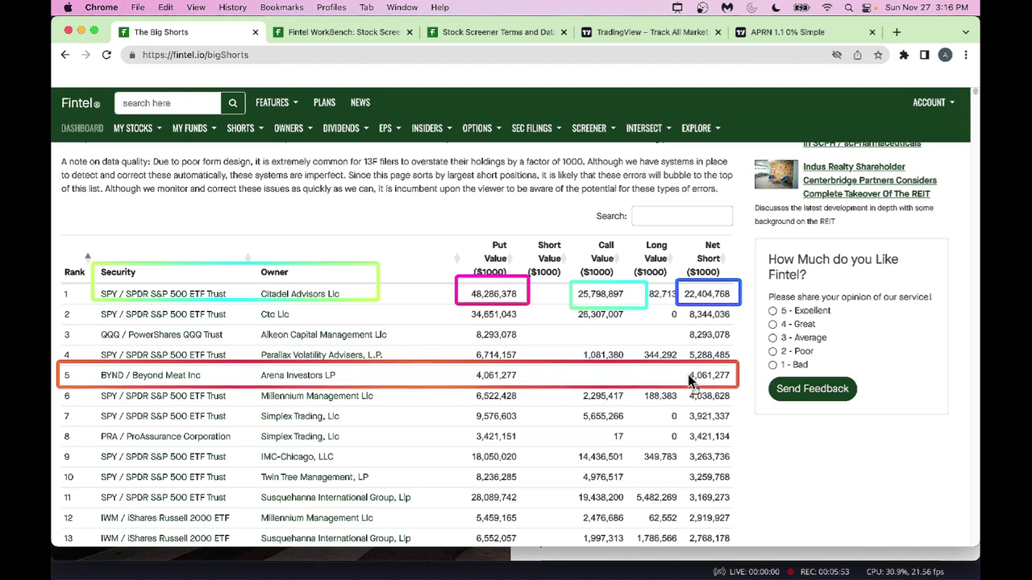
pyautogui.moveTo(682, 362)
pyautogui.mouseDown()
pyautogui.moveTo(690, 390)
pyautogui.moveTo(737, 388)
pyautogui.mouseUp()
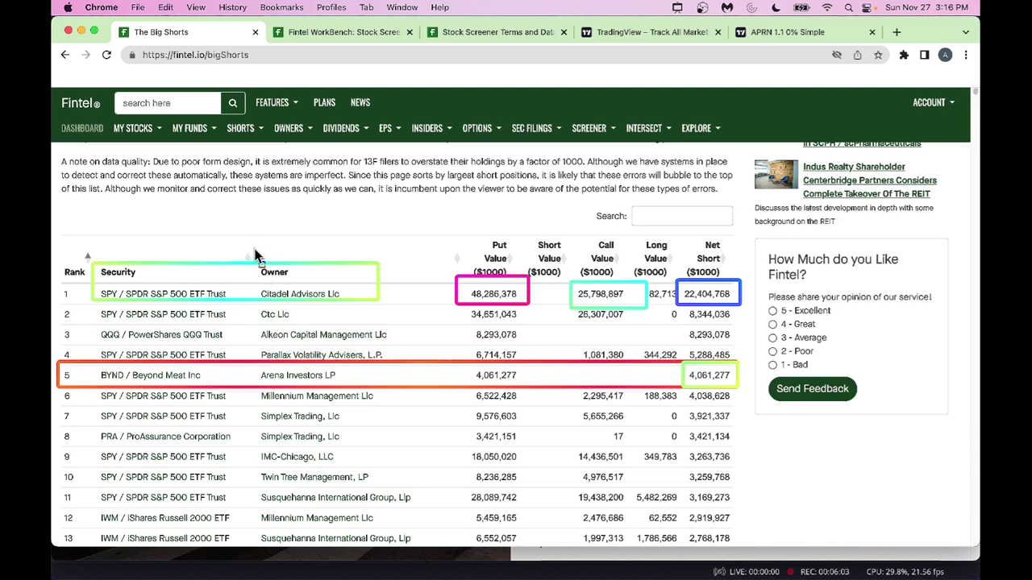
pyautogui.moveTo(254, 254)
pyautogui.mouseDown()
pyautogui.moveTo(326, 547)
pyautogui.moveTo(425, 555)
pyautogui.mouseUp()
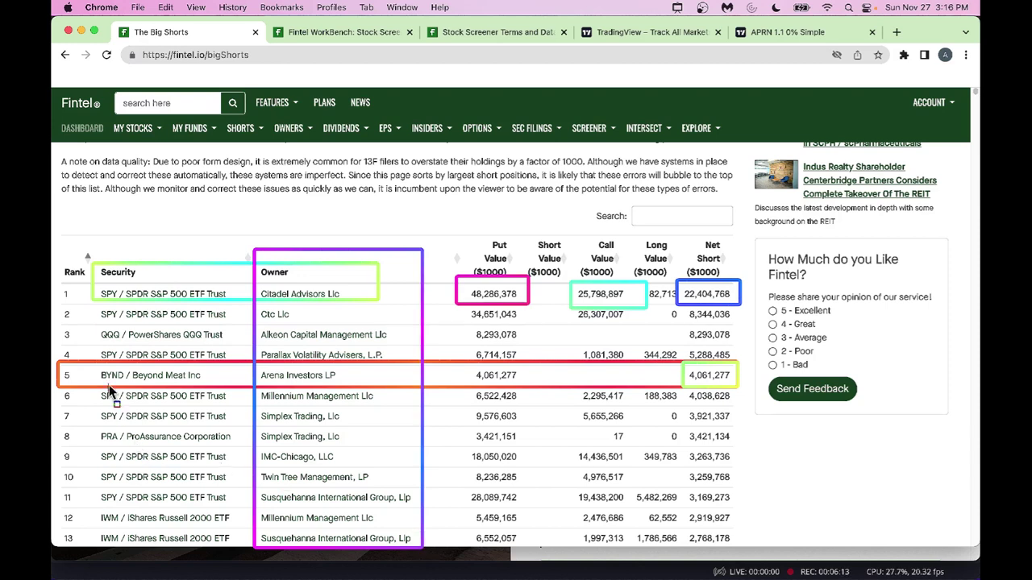
pyautogui.moveTo(95, 366)
pyautogui.mouseDown()
pyautogui.moveTo(103, 403)
pyautogui.moveTo(743, 394)
pyautogui.mouseUp()
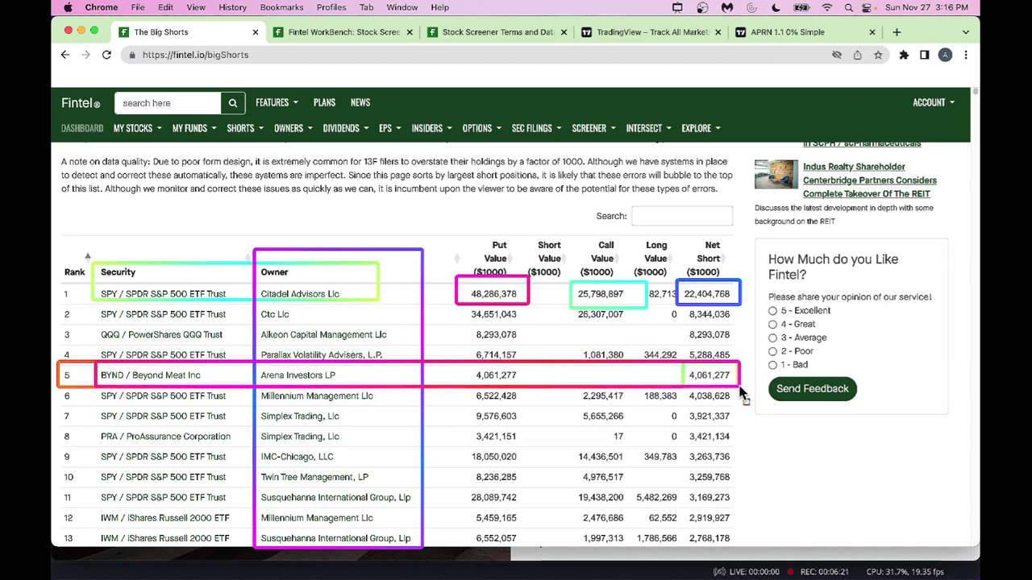
pyautogui.press('Escape')
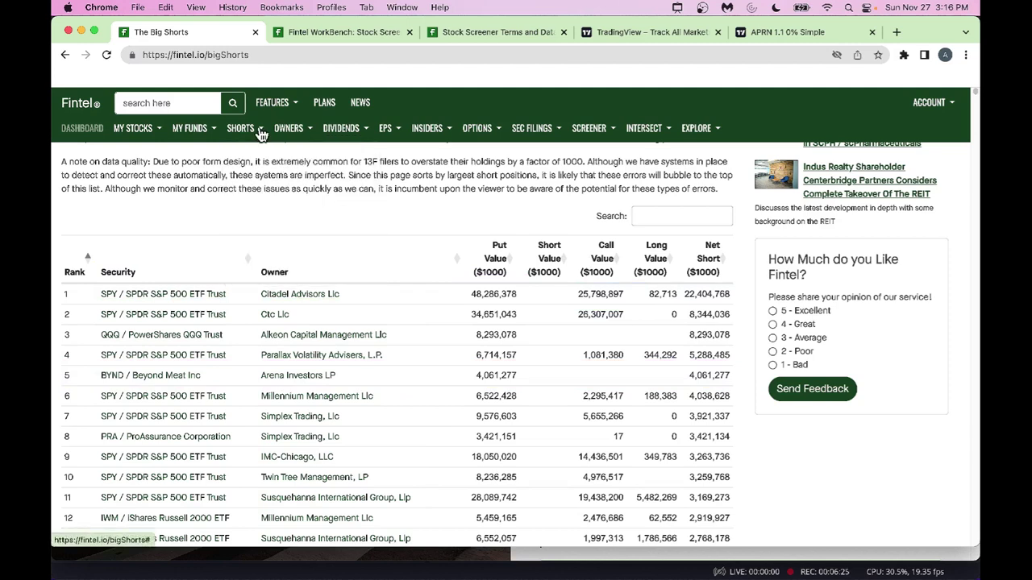
# - Open the US Short Squeeze leaderboard and outline its Short Squeeze Score column
pyautogui.moveTo(261, 135)
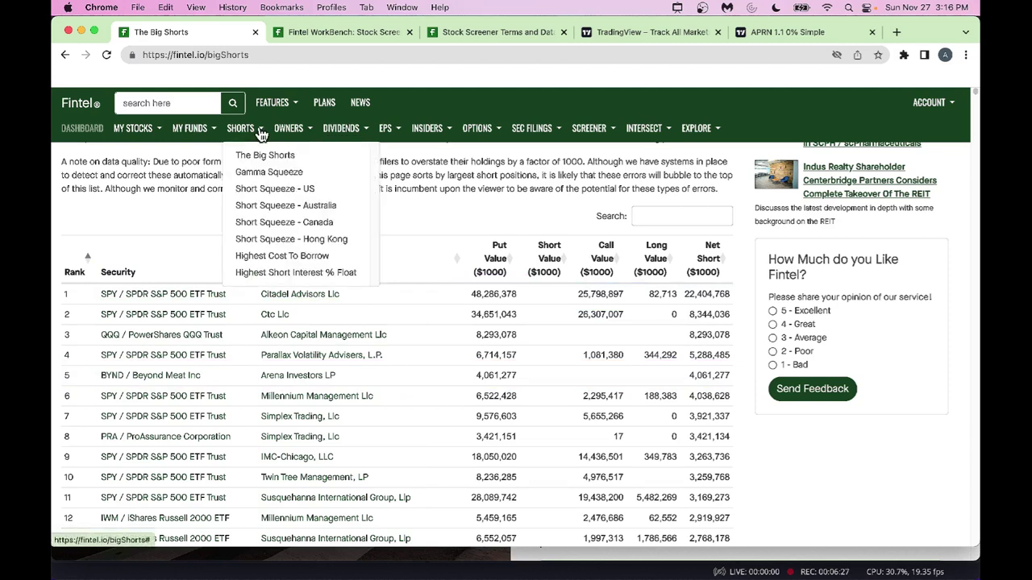
pyautogui.click(271, 189)
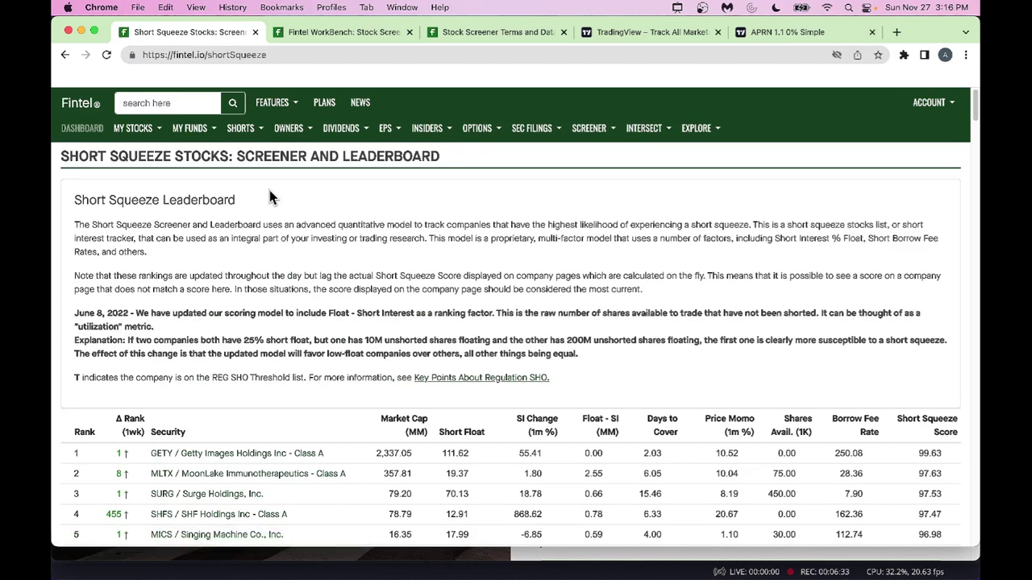
pyautogui.scroll(-3, 342, 309)
pyautogui.scroll(-2, 341, 309)
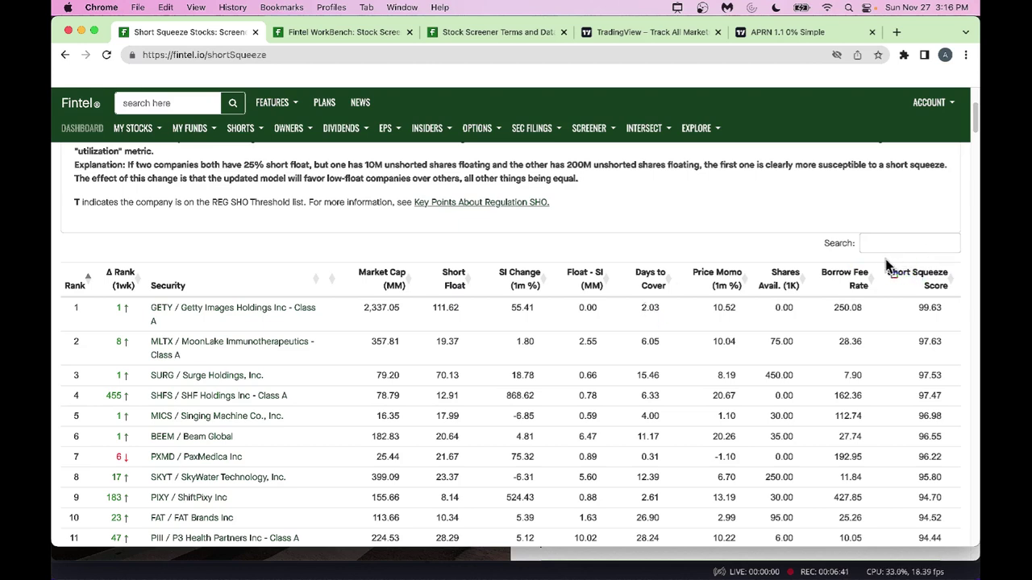
pyautogui.moveTo(883, 261); pyautogui.dragTo(961, 545)
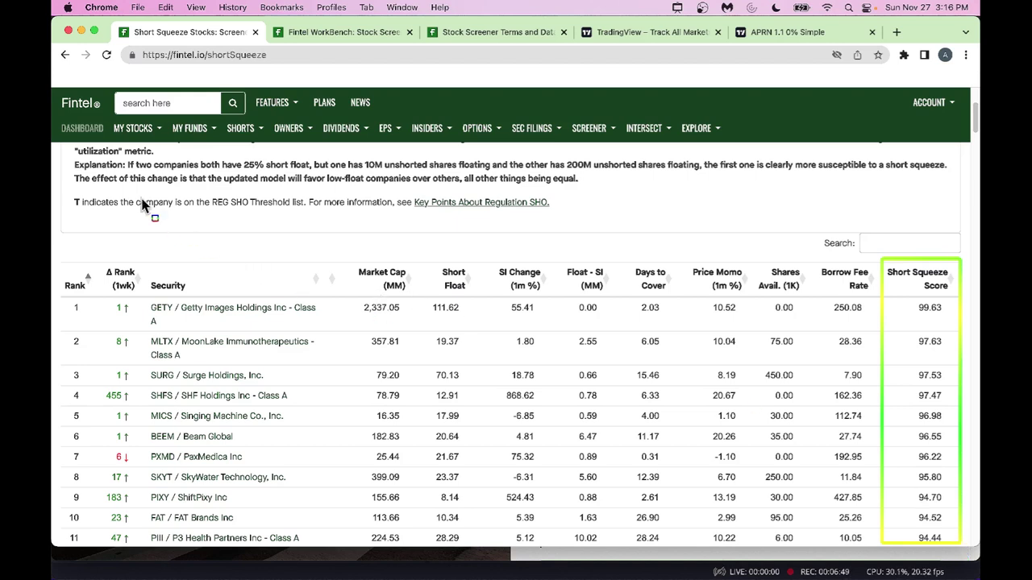
# - Review the scoring model notes, and outline the Short Squeeze Score heading and the rows ranked 1 to 8
pyautogui.scroll(1, 204, 210)
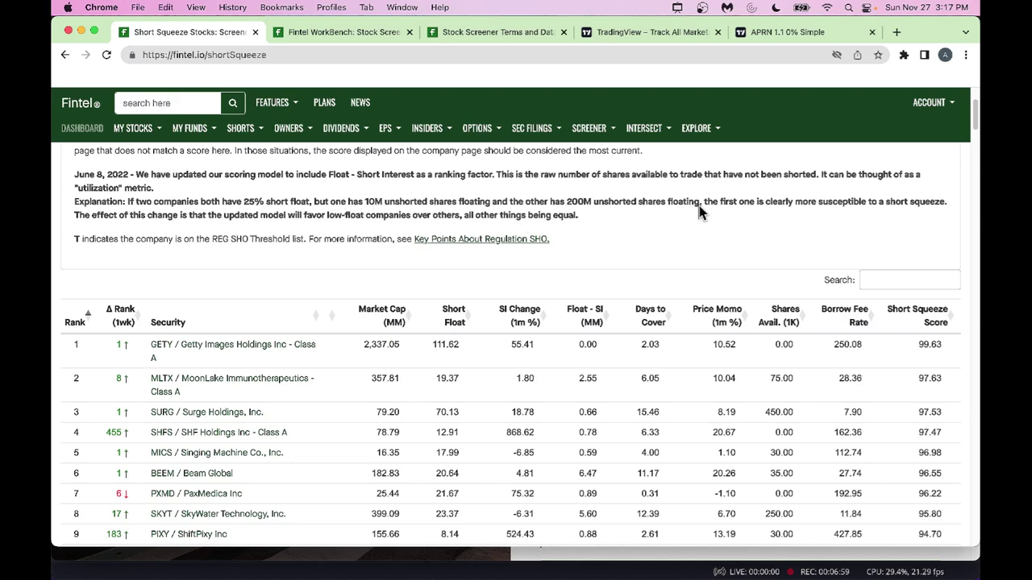
pyautogui.scroll(-1, 703, 213)
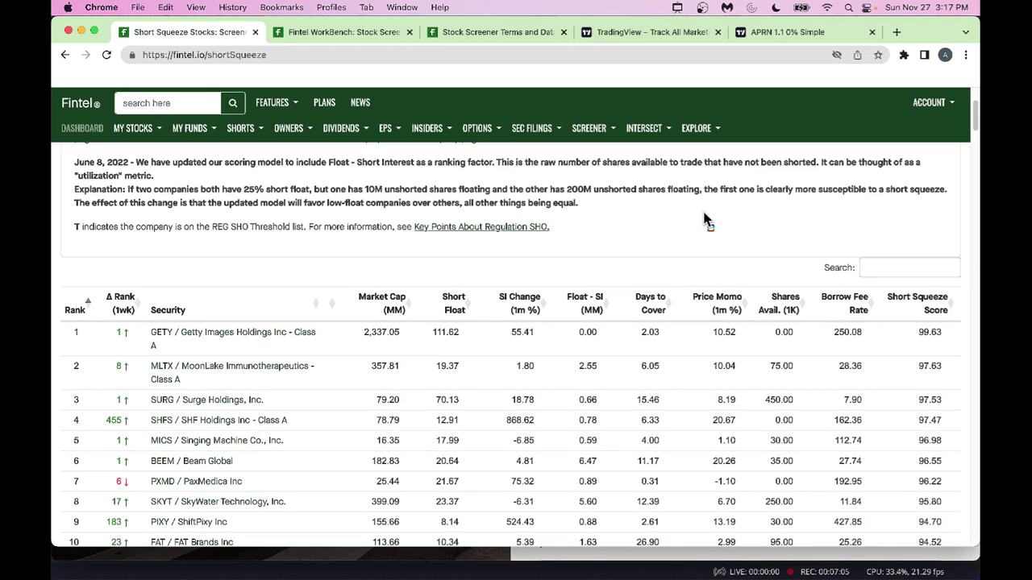
pyautogui.moveTo(883, 286)
pyautogui.mouseDown()
pyautogui.moveTo(898, 326)
pyautogui.moveTo(961, 324)
pyautogui.mouseUp()
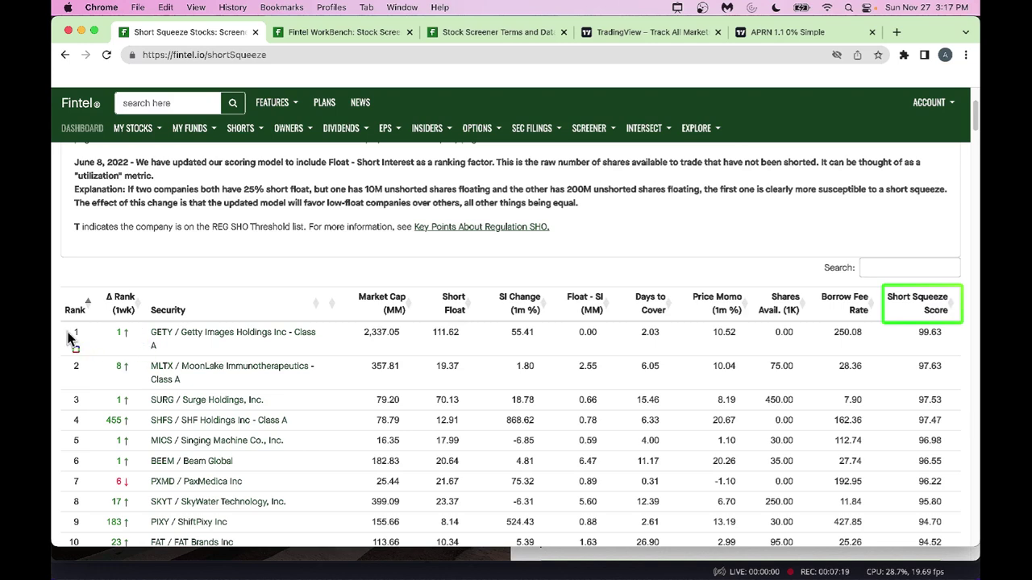
pyautogui.moveTo(63, 322)
pyautogui.mouseDown()
pyautogui.moveTo(80, 362)
pyautogui.moveTo(357, 342)
pyautogui.moveTo(759, 366)
pyautogui.moveTo(968, 365)
pyautogui.mouseUp()
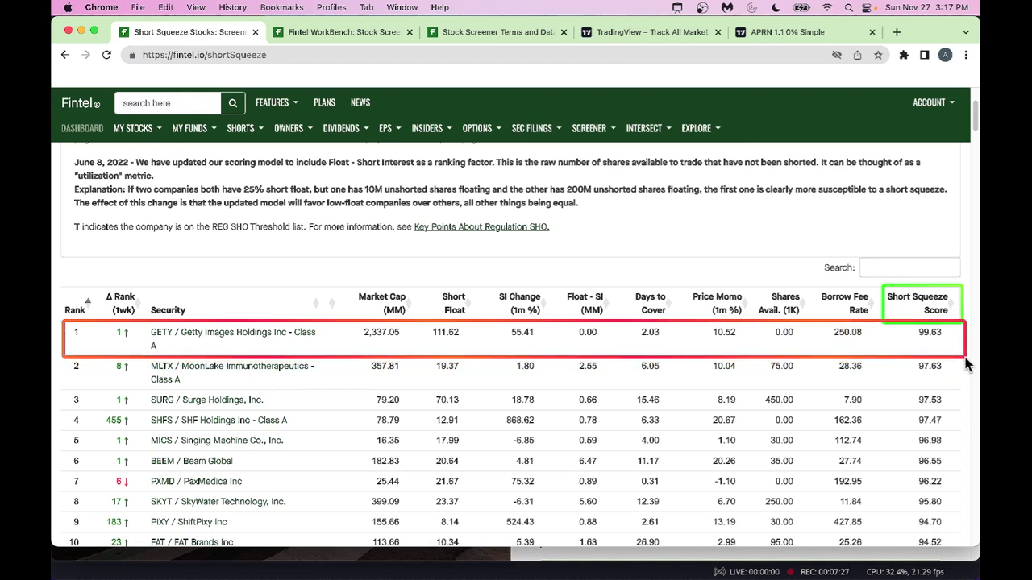
pyautogui.moveTo(968, 365); pyautogui.dragTo(979, 509)
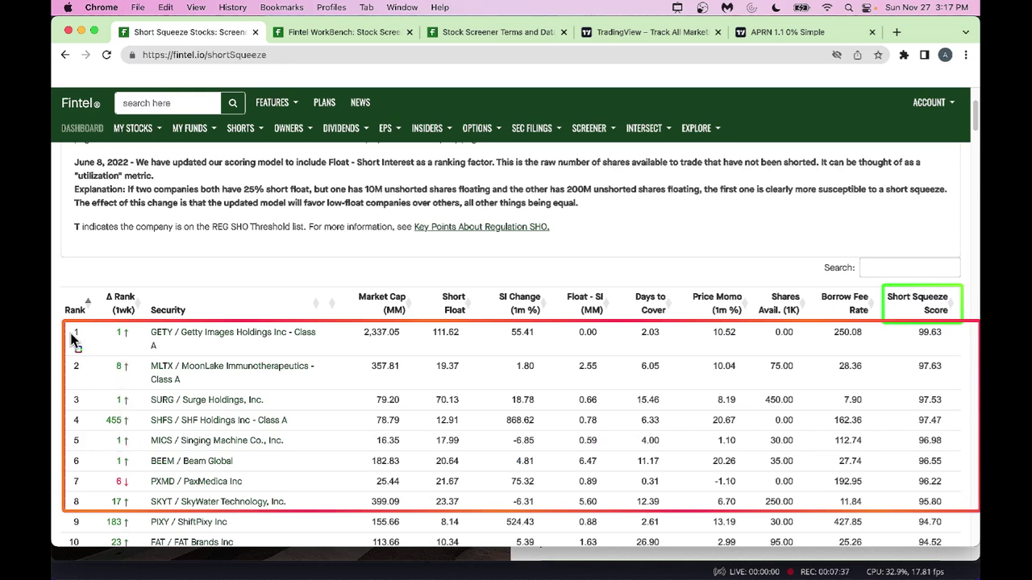
# - Outline SURG's rank and weekly rank change and GETY's borrow fee rate, and view more of the leaderboard
pyautogui.moveTo(67, 388); pyautogui.dragTo(76, 409)
pyautogui.moveTo(104, 388)
pyautogui.mouseDown()
pyautogui.moveTo(113, 413)
pyautogui.moveTo(127, 409)
pyautogui.mouseUp()
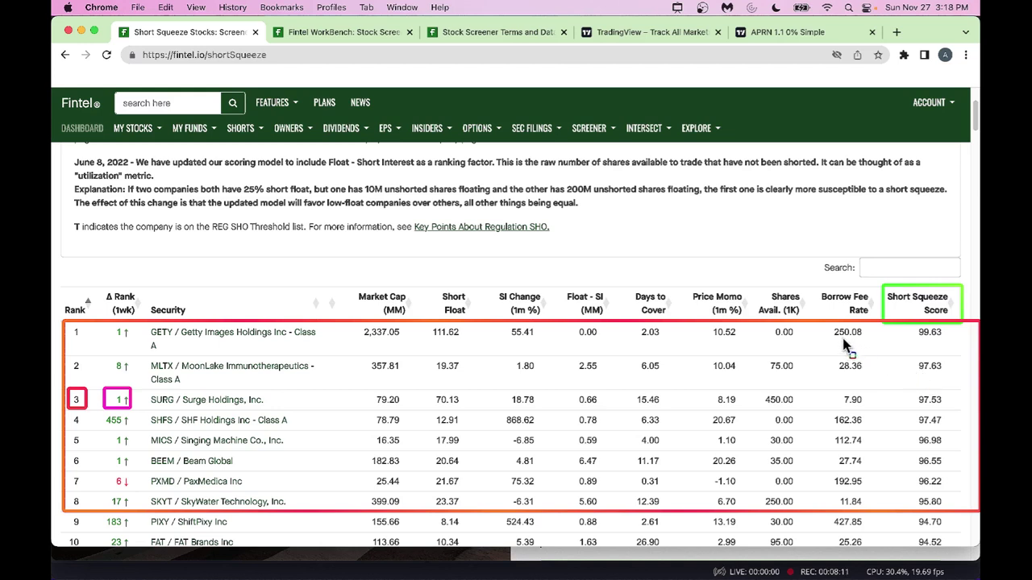
pyautogui.moveTo(824, 321); pyautogui.dragTo(869, 346)
pyautogui.scroll(-4, 809, 384)
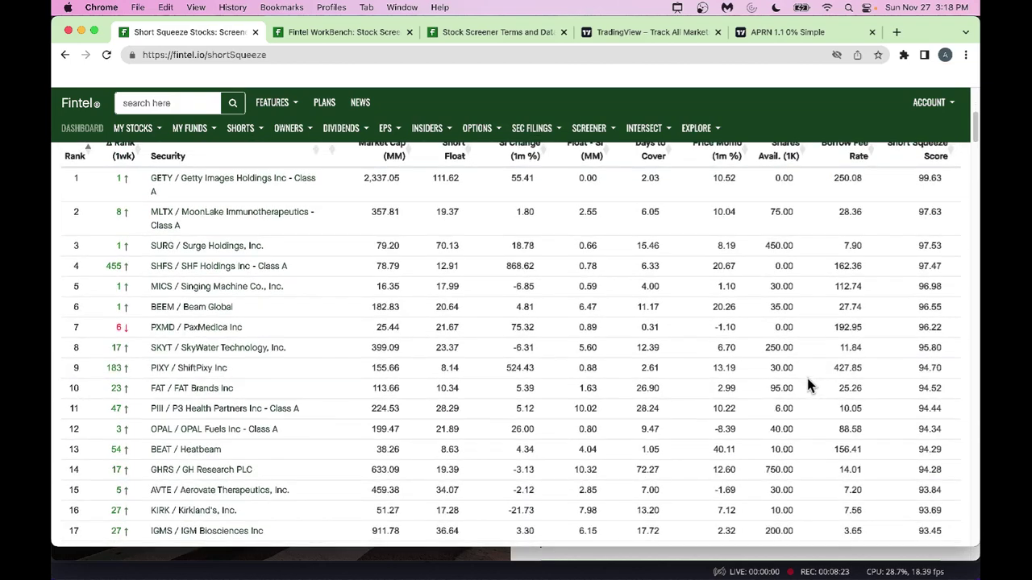
# - Examine the ranked securities down the Short Squeeze leaderboard to about rank 52, and return to the top-ranked rows
pyautogui.scroll(-5, 808, 386)
pyautogui.scroll(6, 808, 386)
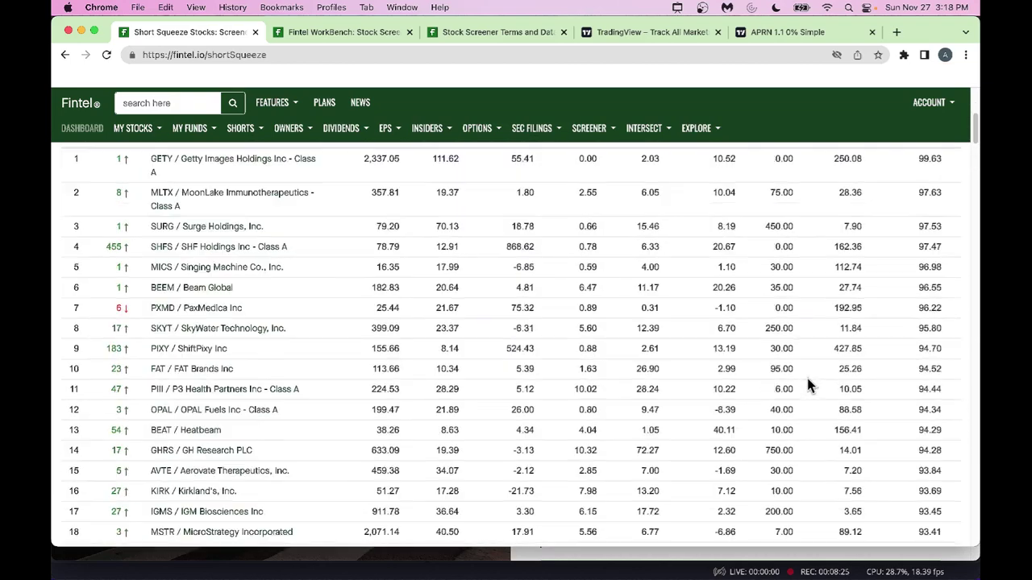
pyautogui.scroll(3, 808, 385)
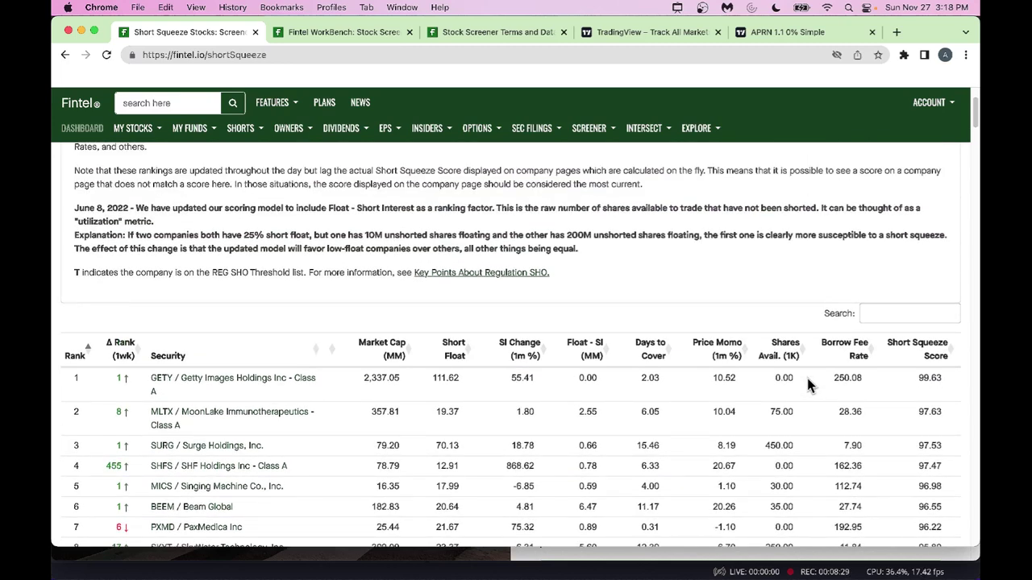
pyautogui.scroll(-2, 808, 385)
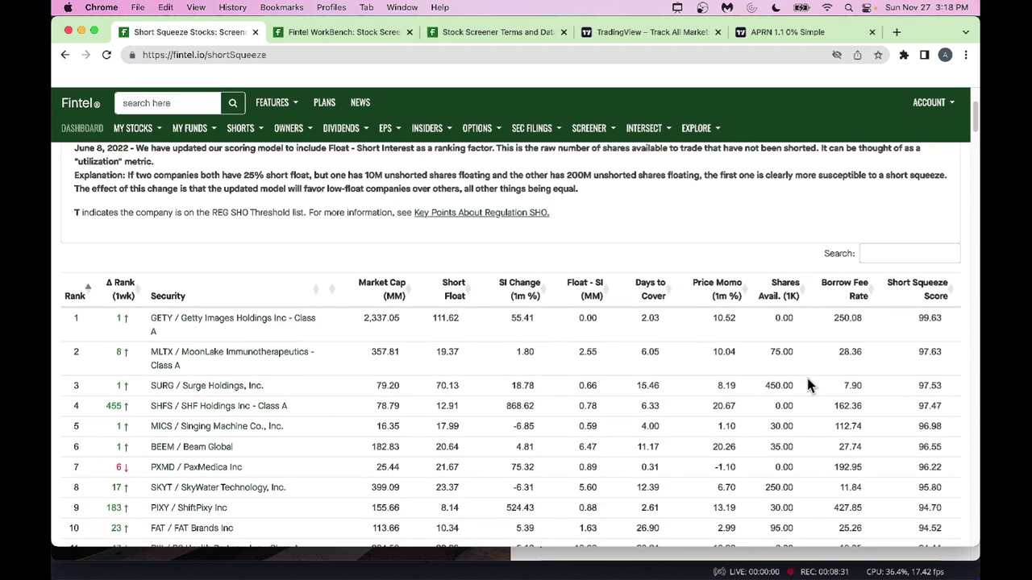
pyautogui.scroll(-1, 809, 385)
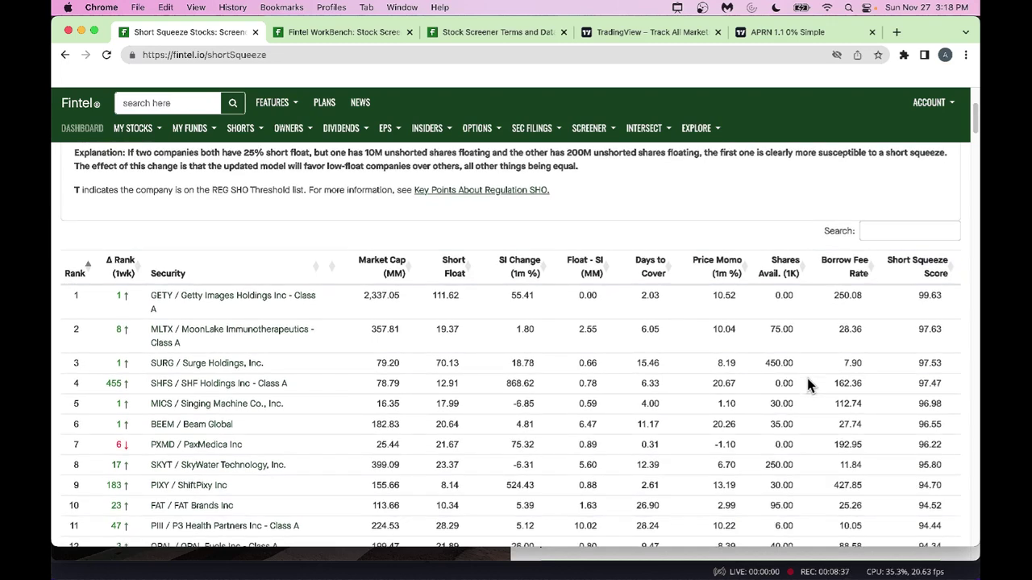
pyautogui.scroll(-10, 808, 385)
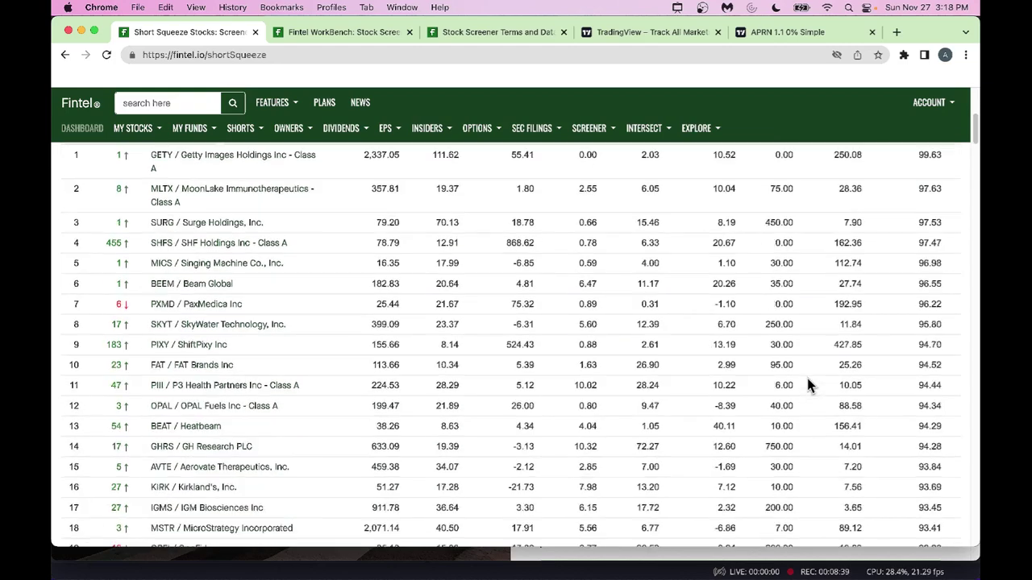
pyautogui.scroll(-15, 807, 381)
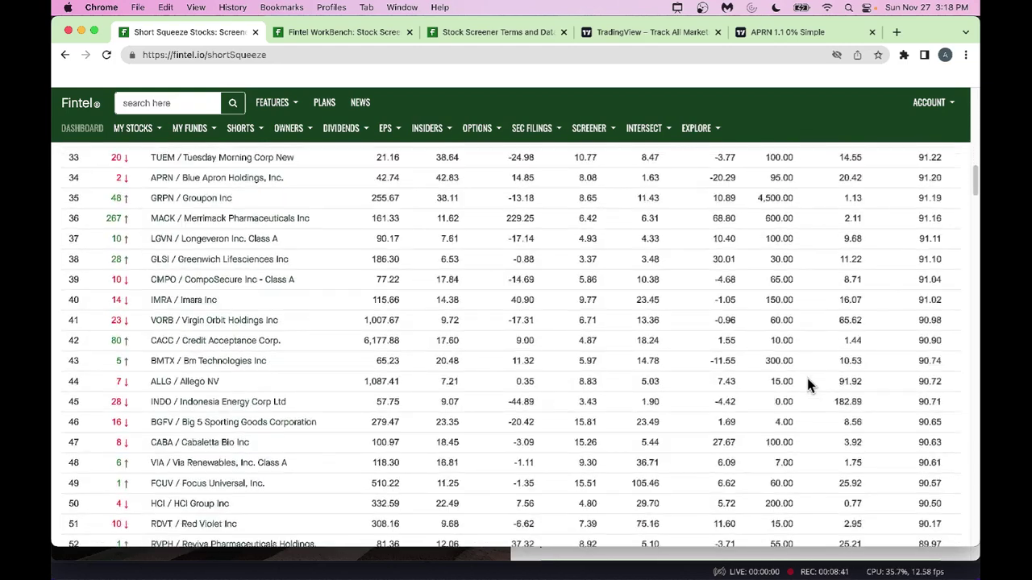
pyautogui.scroll(-2, 809, 386)
pyautogui.scroll(20, 809, 386)
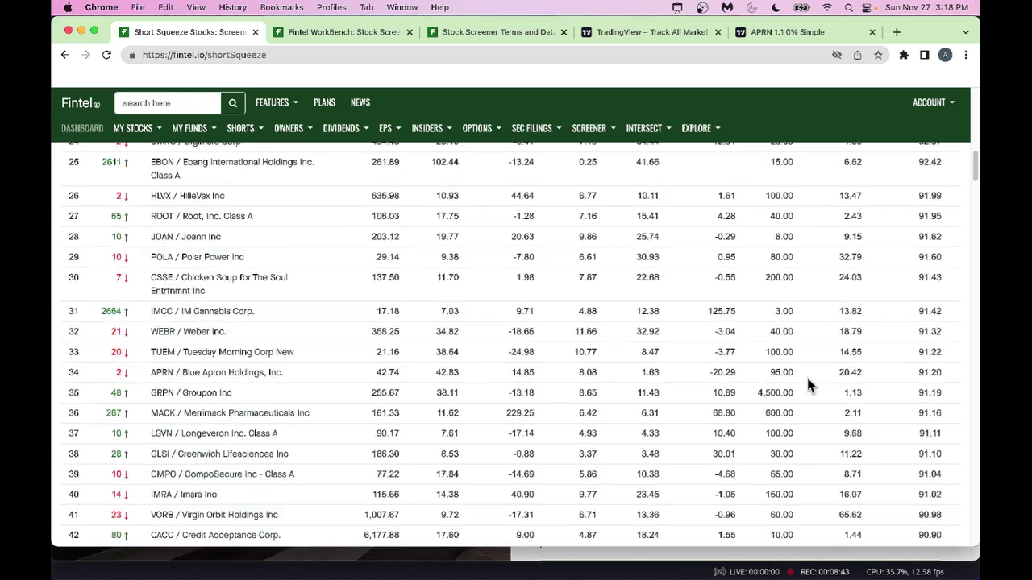
pyautogui.scroll(-3, 809, 385)
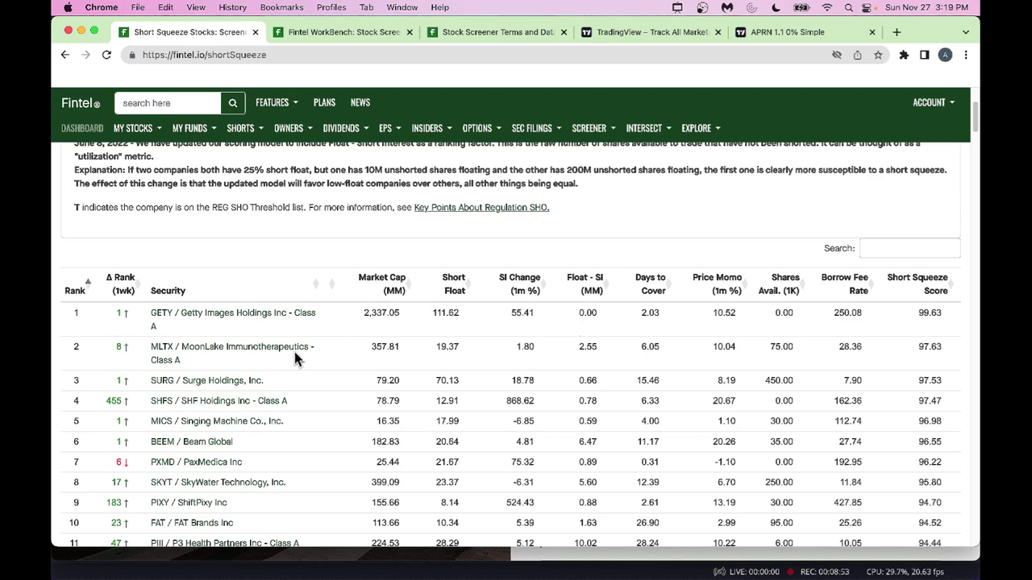
# - Switch to the TradingView chart and load Getty Images Holdings, Inc. (GETY) on NYSE
pyautogui.click(810, 33)
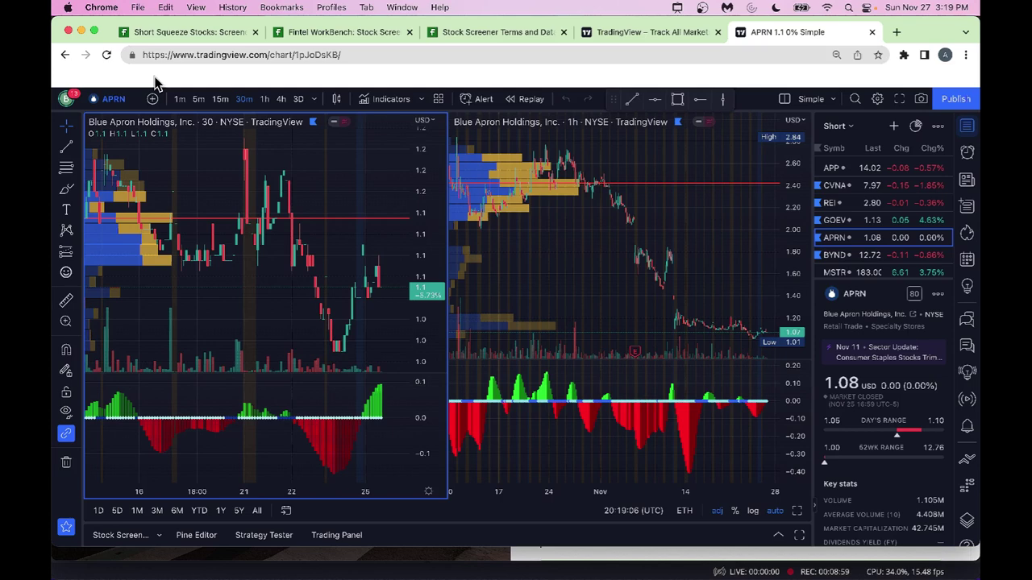
pyautogui.write('GEE')
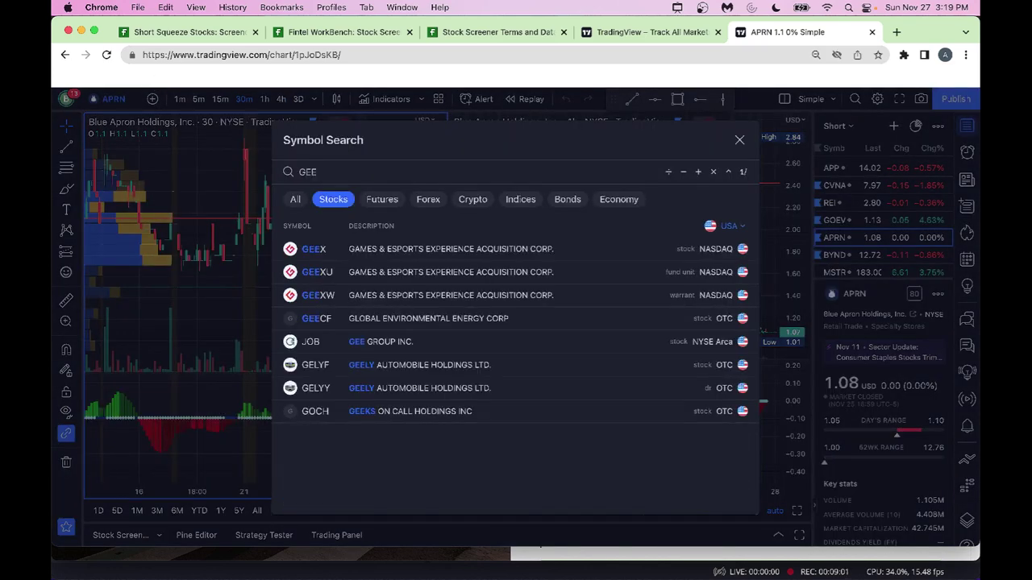
pyautogui.press('BackSpace')
pyautogui.write('TTY')
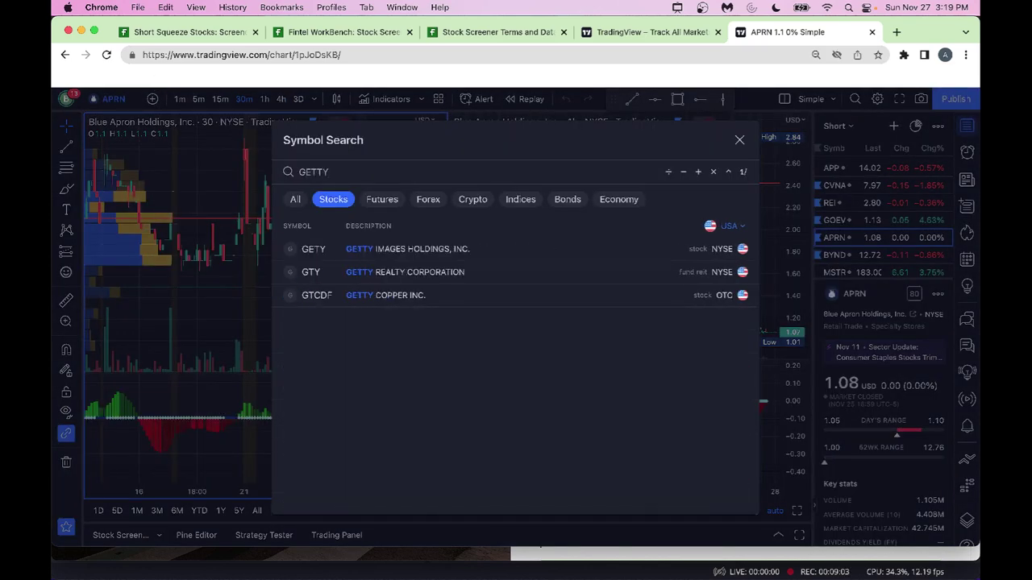
pyautogui.click(404, 254)
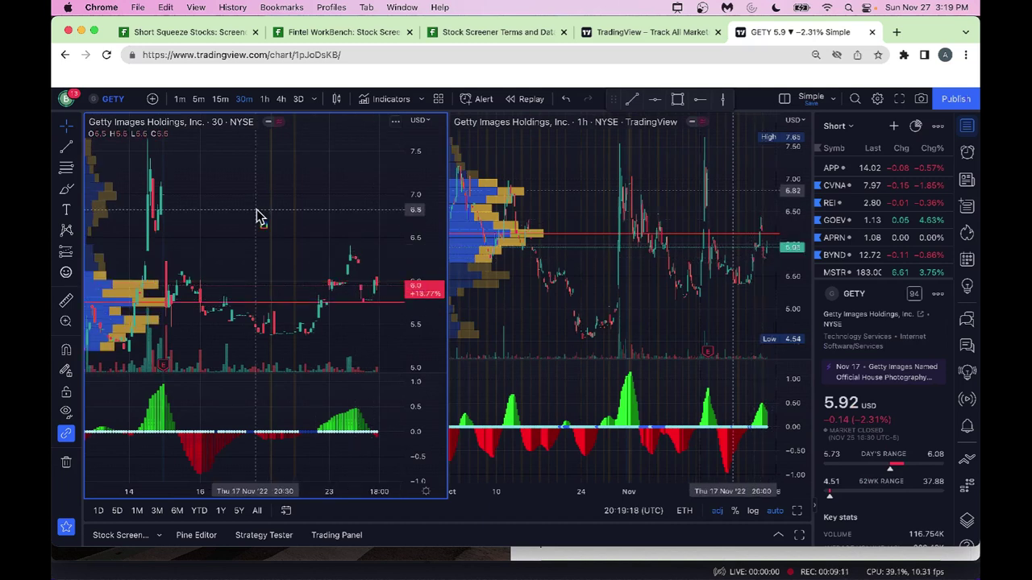
# - Outline the 30 and 1h timeframe labels, draw arrows at both momentum histograms and along the 1h lows, and clear all markings
pyautogui.moveTo(201, 114); pyautogui.dragTo(253, 135)
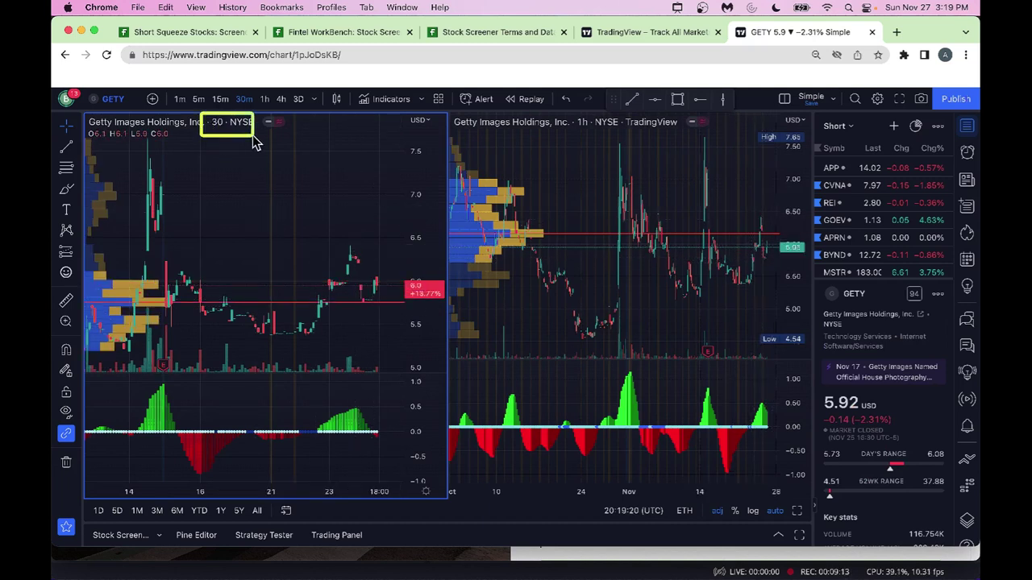
pyautogui.moveTo(553, 114); pyautogui.dragTo(622, 149)
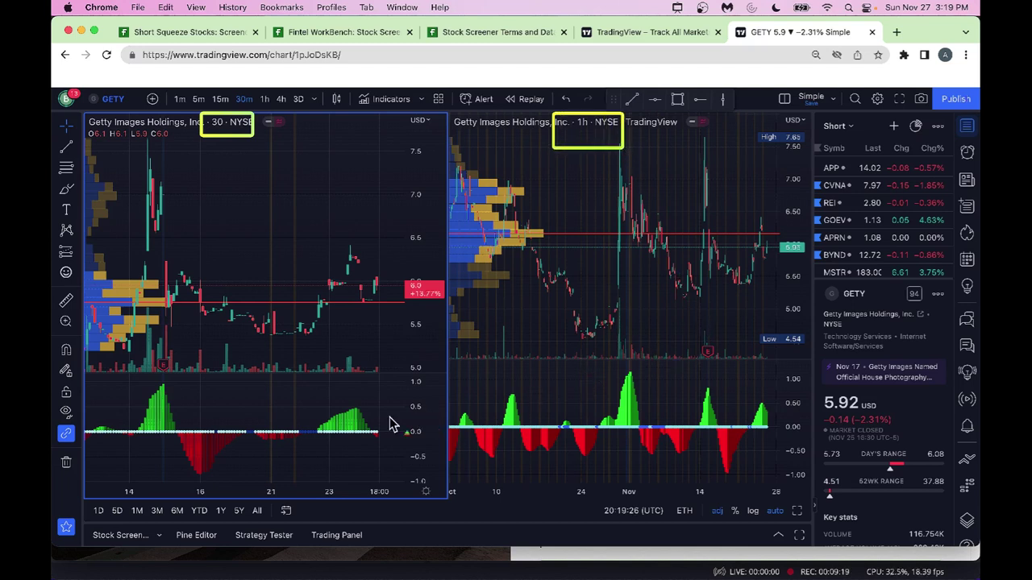
pyautogui.moveTo(353, 394); pyautogui.dragTo(387, 430)
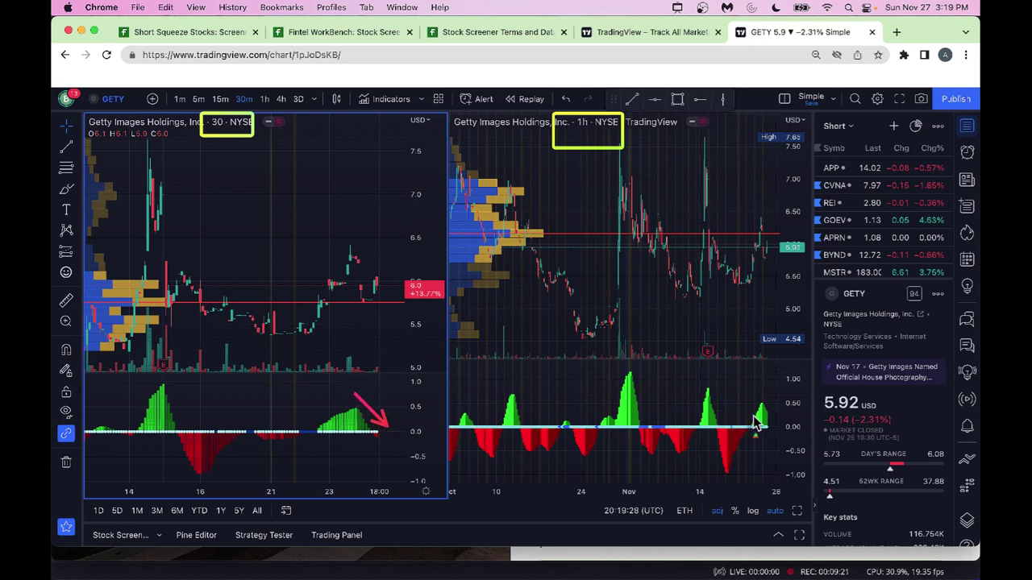
pyautogui.moveTo(764, 393); pyautogui.dragTo(772, 415)
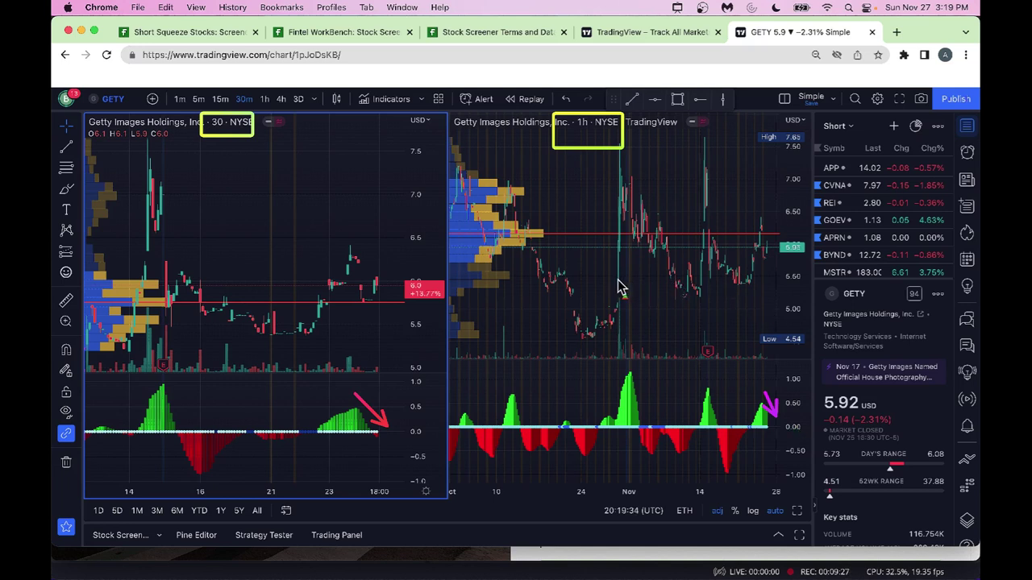
pyautogui.moveTo(617, 286); pyautogui.dragTo(786, 291)
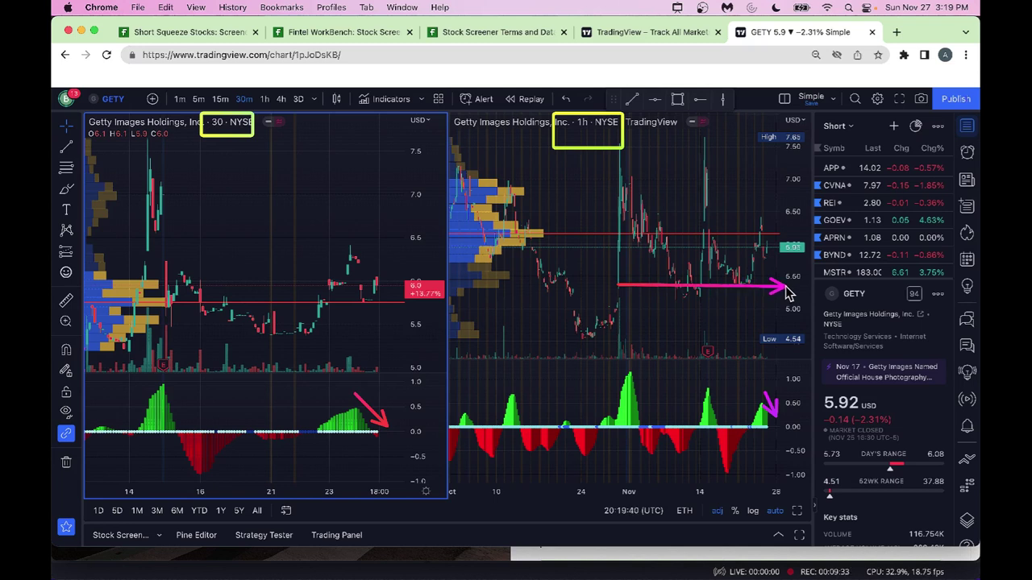
pyautogui.press('Escape')
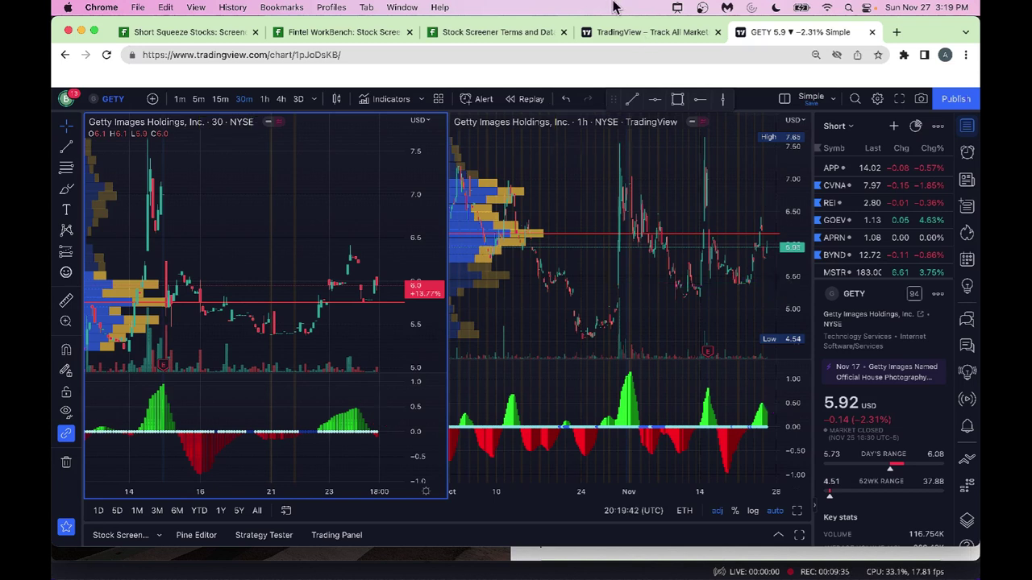
# - View the TradingView home page and outline its Cyber Monday sale offer
pyautogui.click(206, 31)
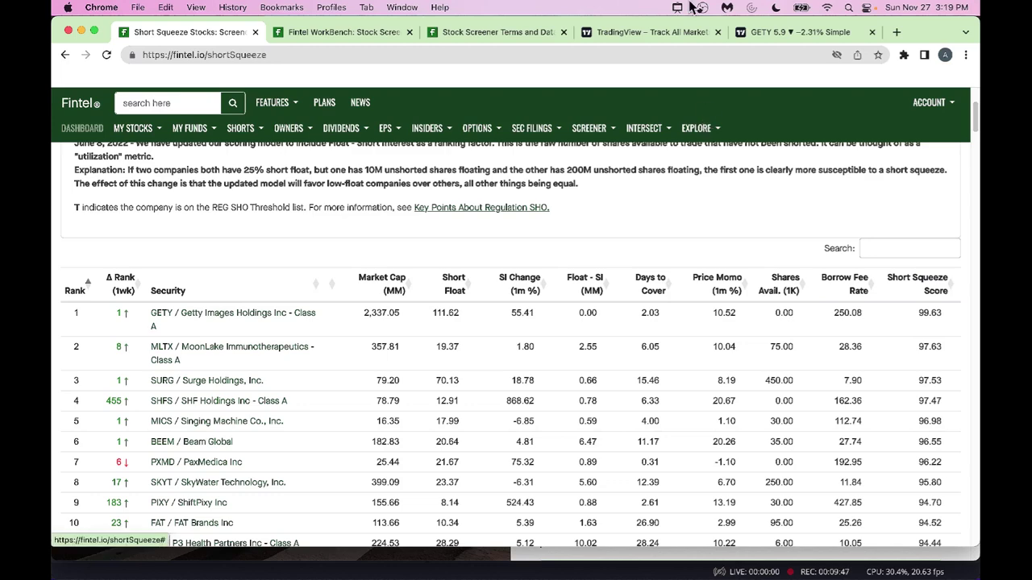
pyautogui.click(669, 37)
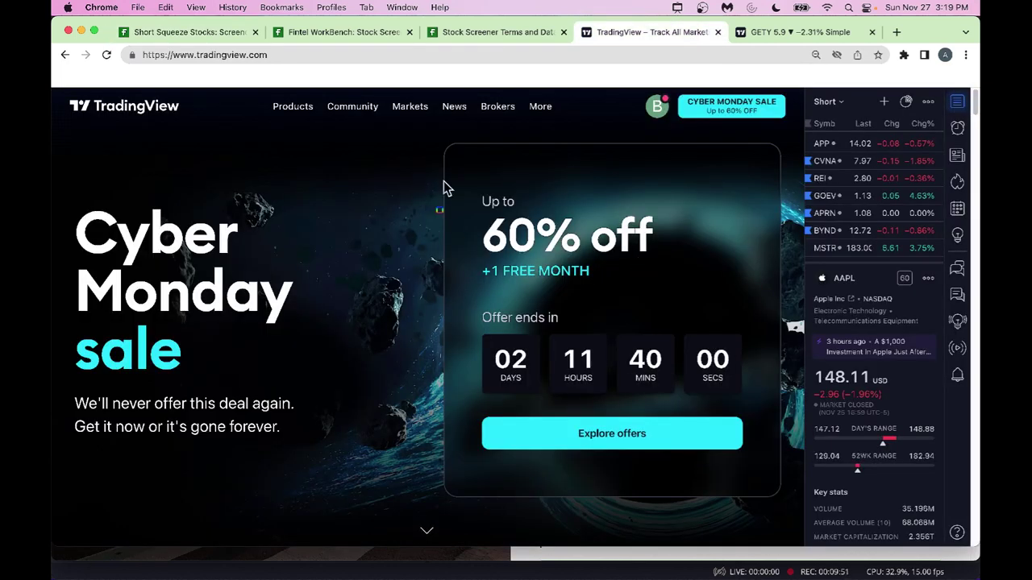
pyautogui.moveTo(446, 152); pyautogui.dragTo(784, 502)
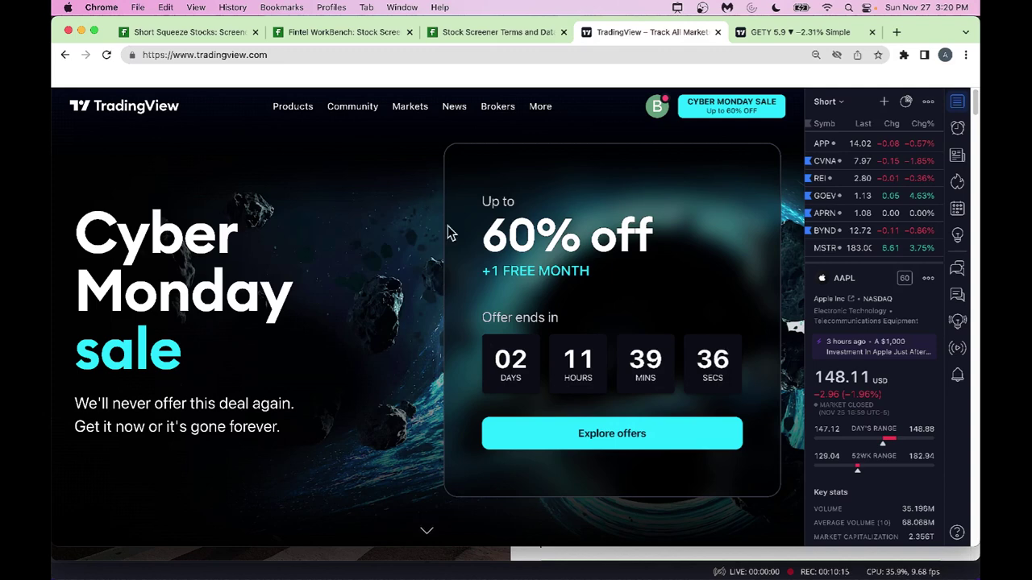
# - Return to the GETY chart and open the stock screener below it
pyautogui.click(809, 33)
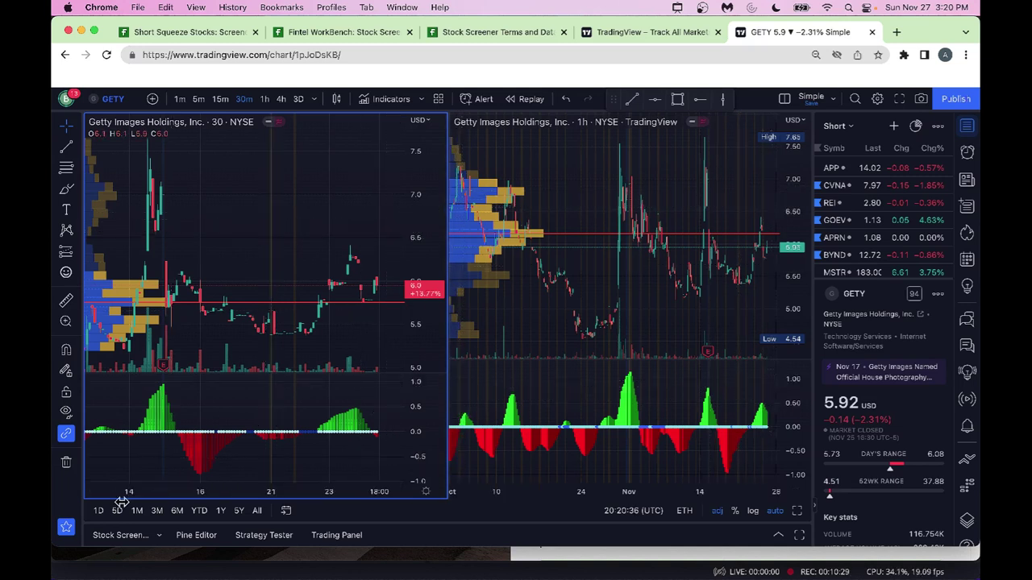
pyautogui.click(121, 535)
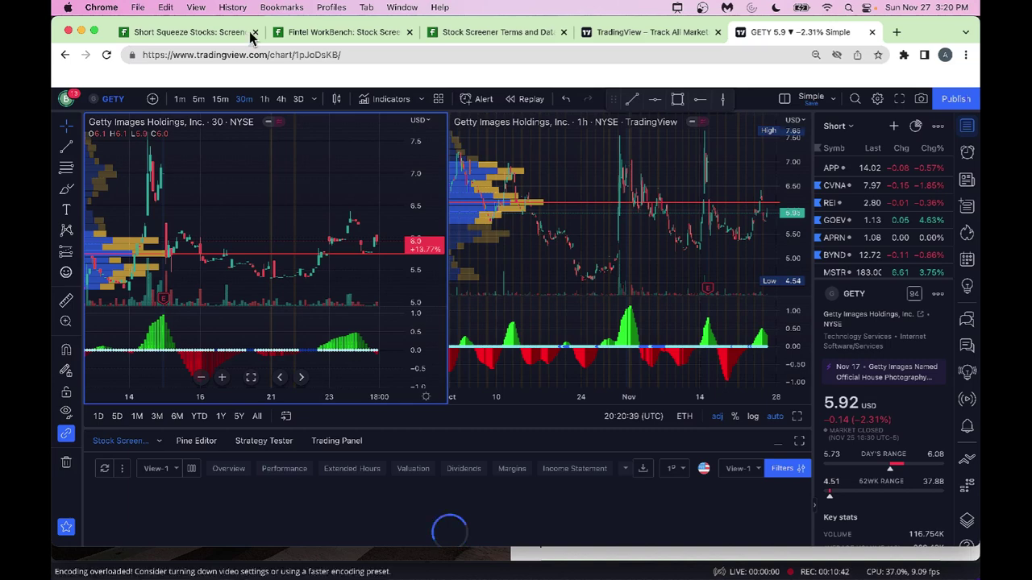
# - Return to Fintel's Short Squeeze page, review its scoring notes and top-ranked rows, and look over the other available shorts lists
pyautogui.click(194, 31)
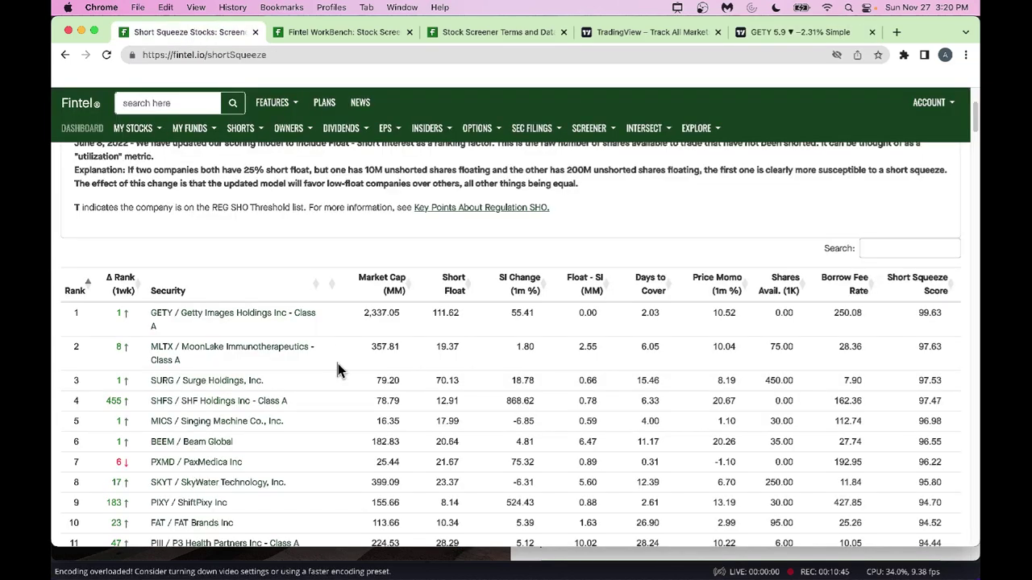
pyautogui.scroll(-1, 337, 369)
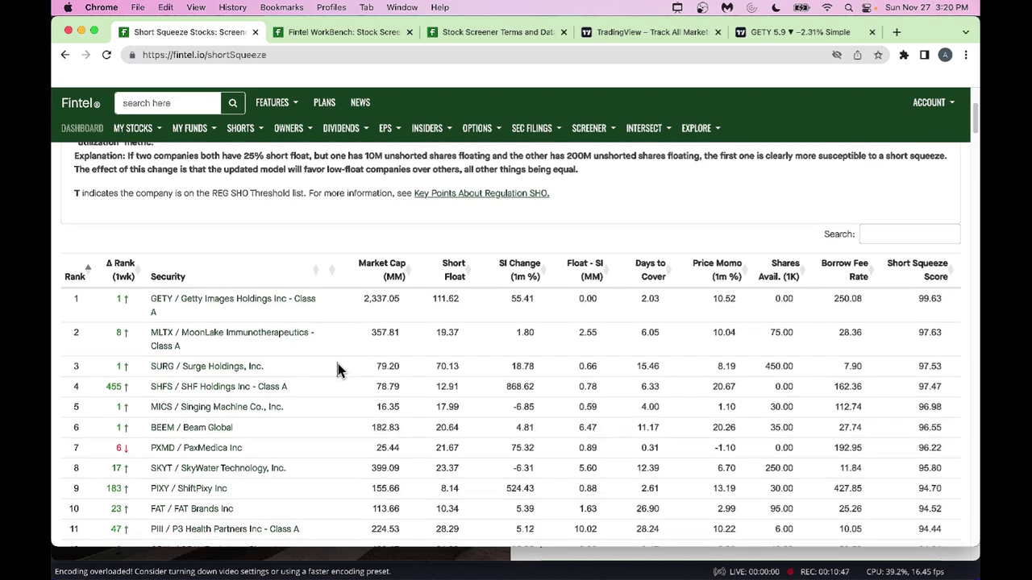
pyautogui.scroll(-1, 338, 369)
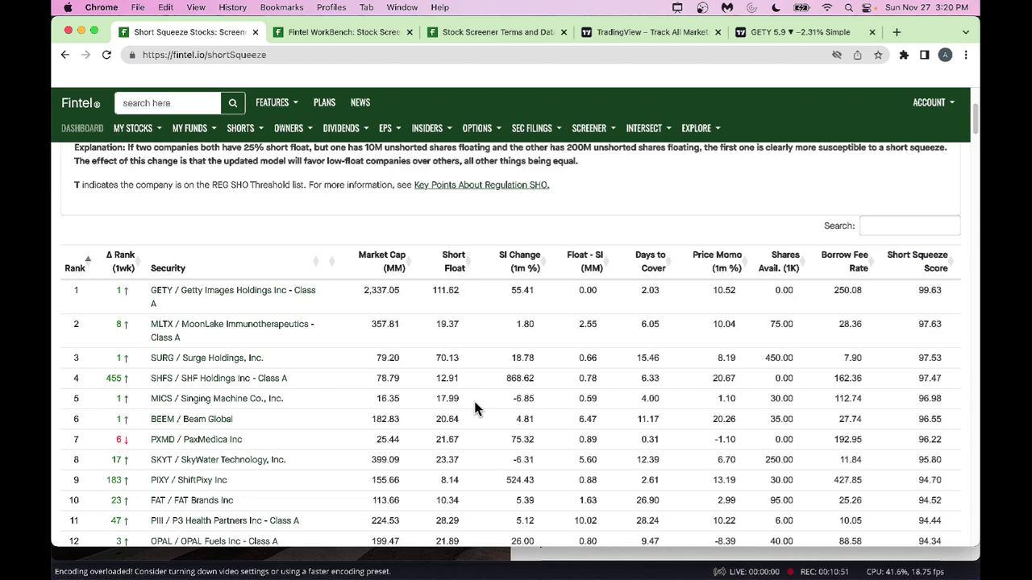
pyautogui.scroll(5, 474, 398)
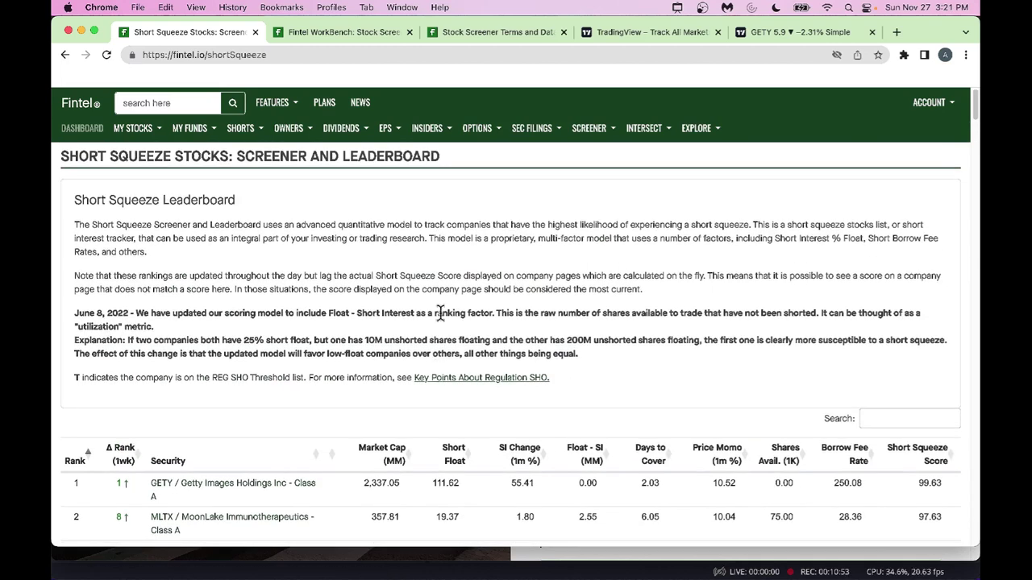
pyautogui.scroll(-3, 350, 212)
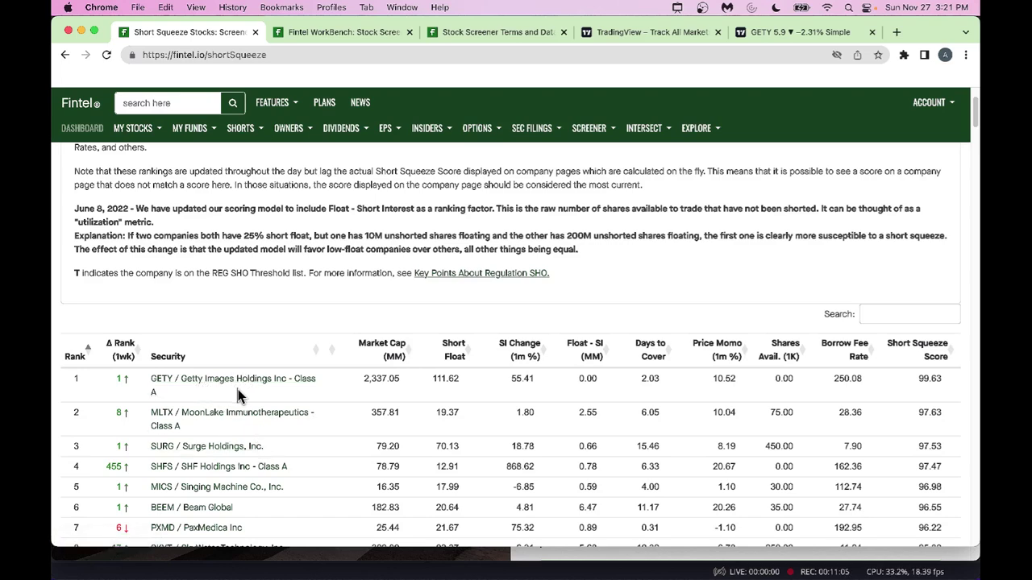
pyautogui.scroll(1, 236, 393)
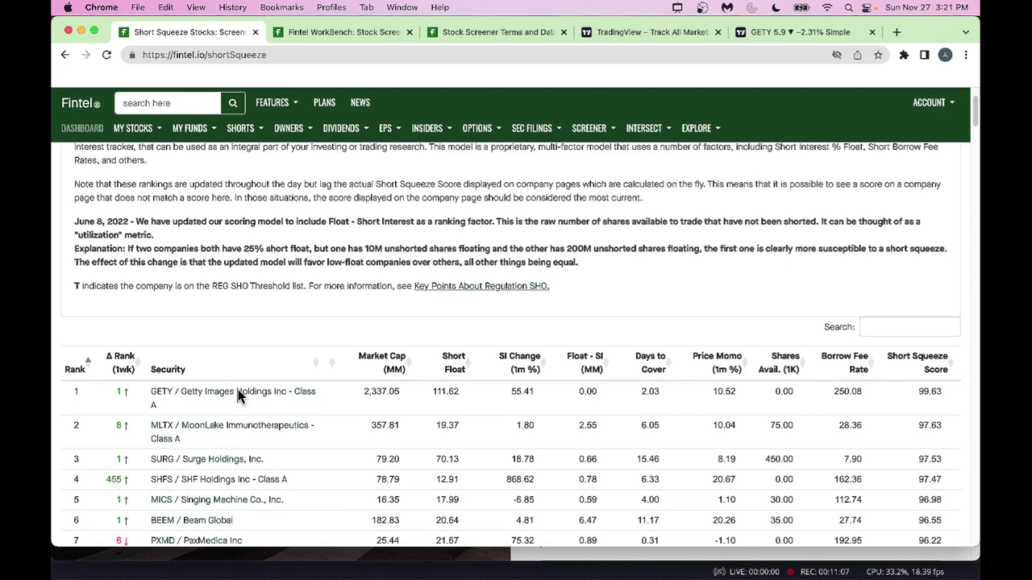
pyautogui.scroll(5, 237, 390)
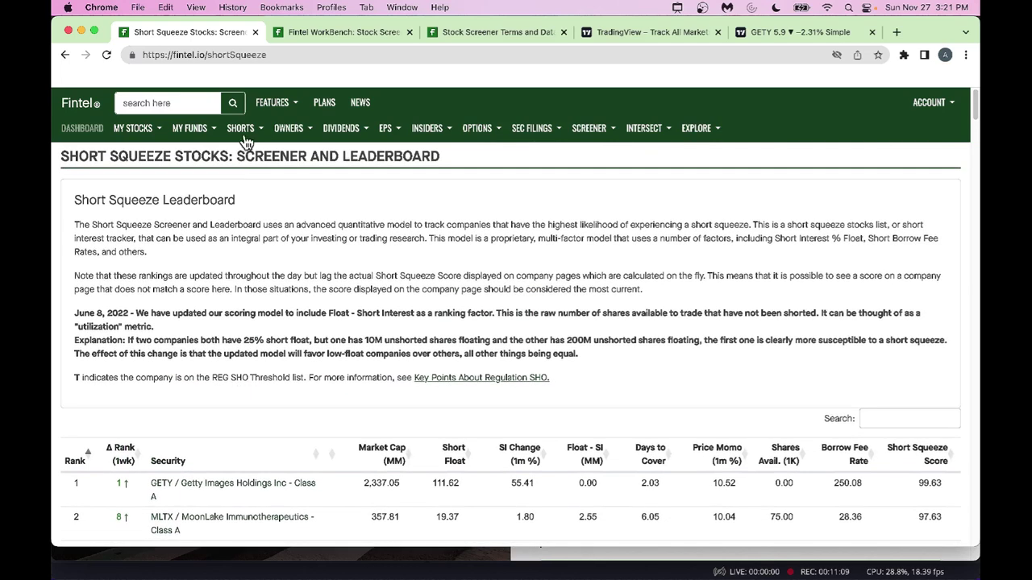
pyautogui.click(258, 131)
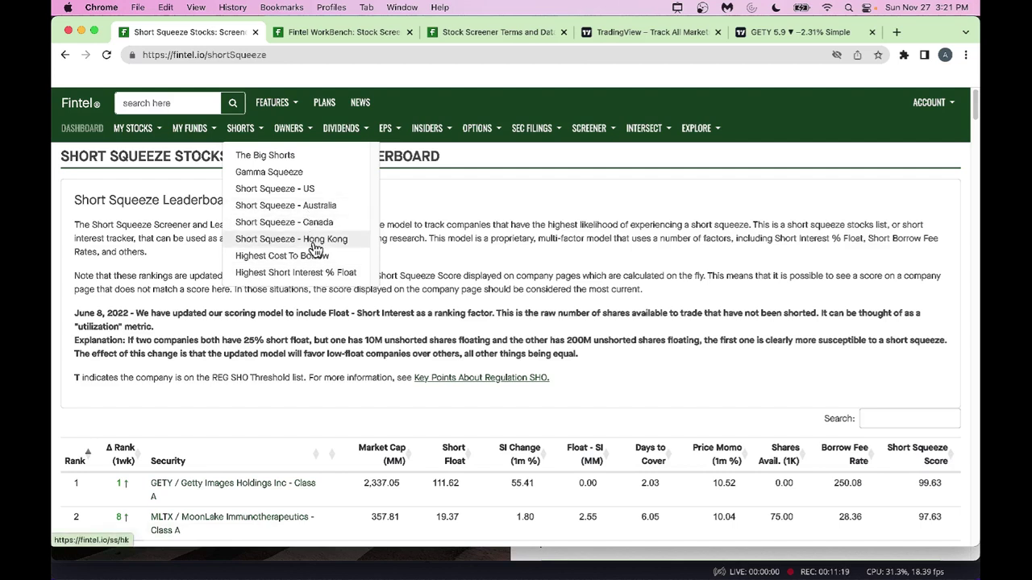
pyautogui.click(475, 285)
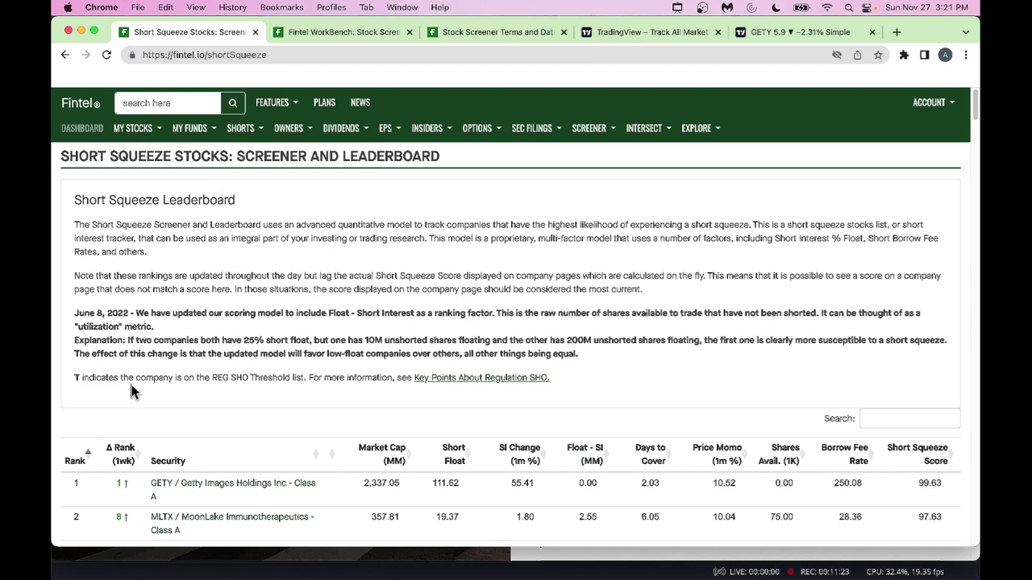
# - Open GETY's short interest page, and outline the Short Interest and Short Interest Ratio rows and the Short Interest % Float value
pyautogui.click(176, 487)
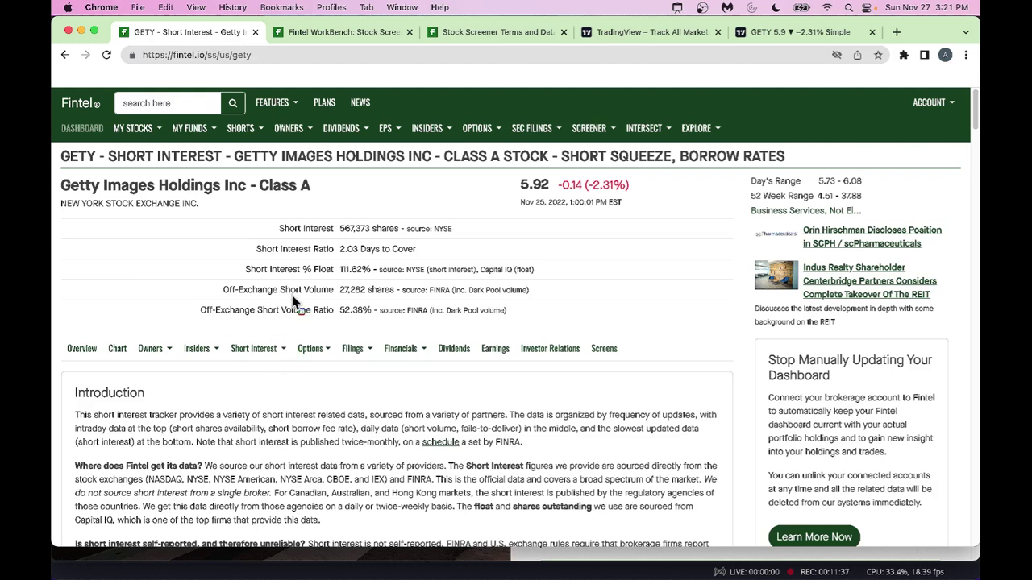
pyautogui.moveTo(271, 218)
pyautogui.mouseDown()
pyautogui.moveTo(275, 236)
pyautogui.moveTo(458, 236)
pyautogui.moveTo(457, 266)
pyautogui.mouseUp()
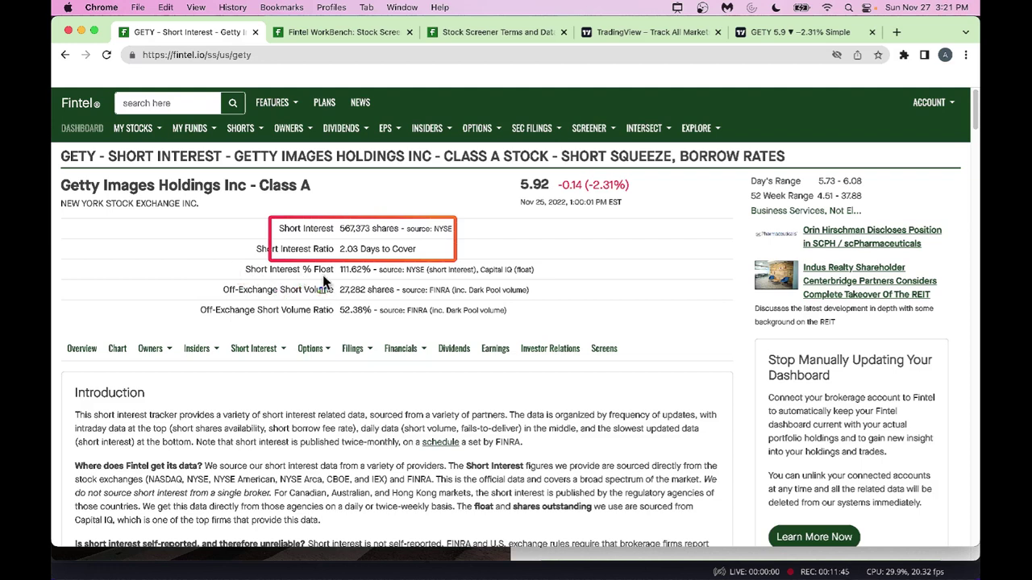
pyautogui.moveTo(330, 260); pyautogui.dragTo(367, 276)
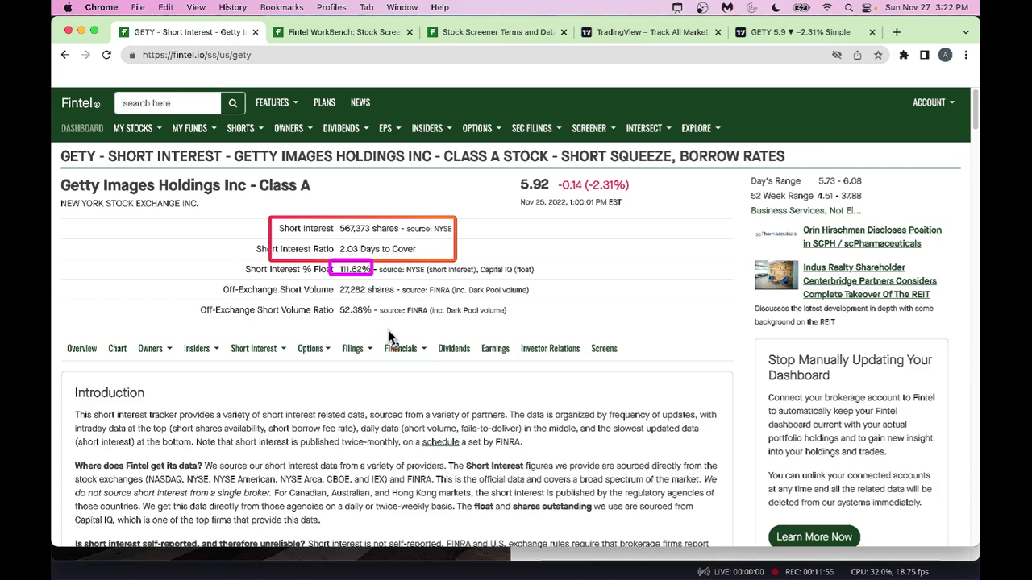
# - Review GETY's squeeze scores, Short Shares Availability, Short Borrow Fee Rates, Short Sale Volume and Fails-To-Deliver sections
pyautogui.scroll(-10, 520, 444)
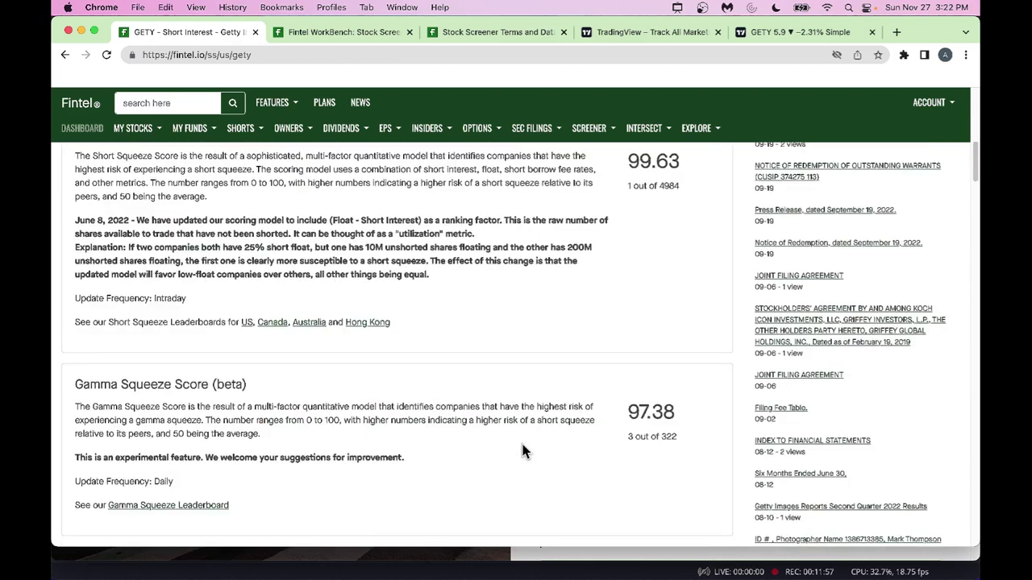
pyautogui.scroll(3, 522, 451)
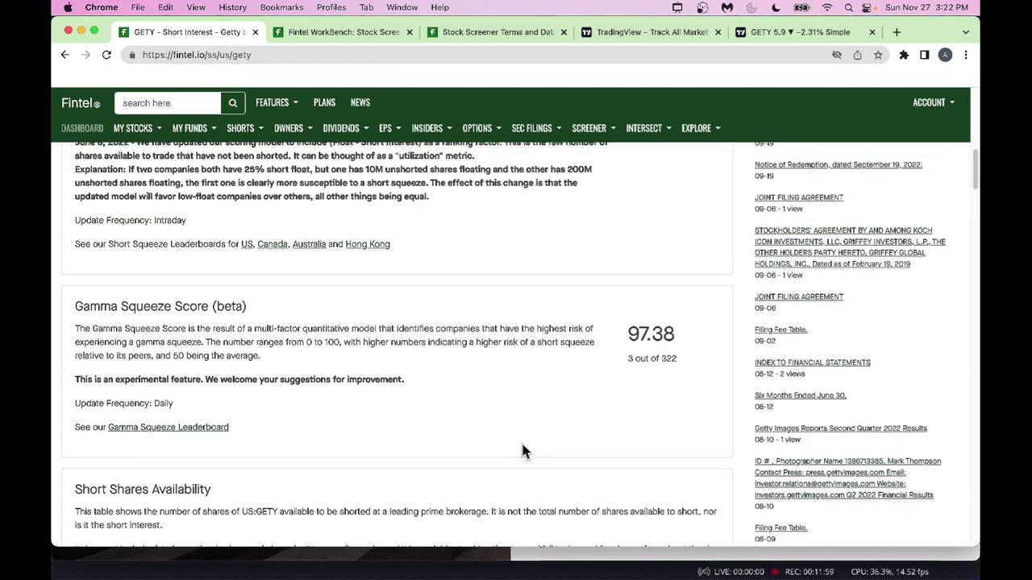
pyautogui.scroll(-6, 520, 451)
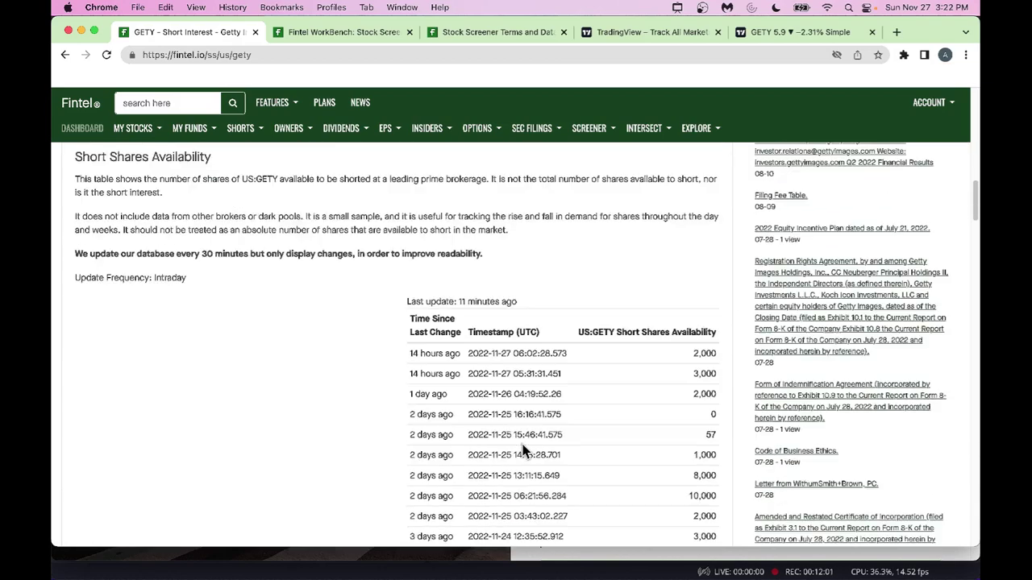
pyautogui.scroll(1, 522, 452)
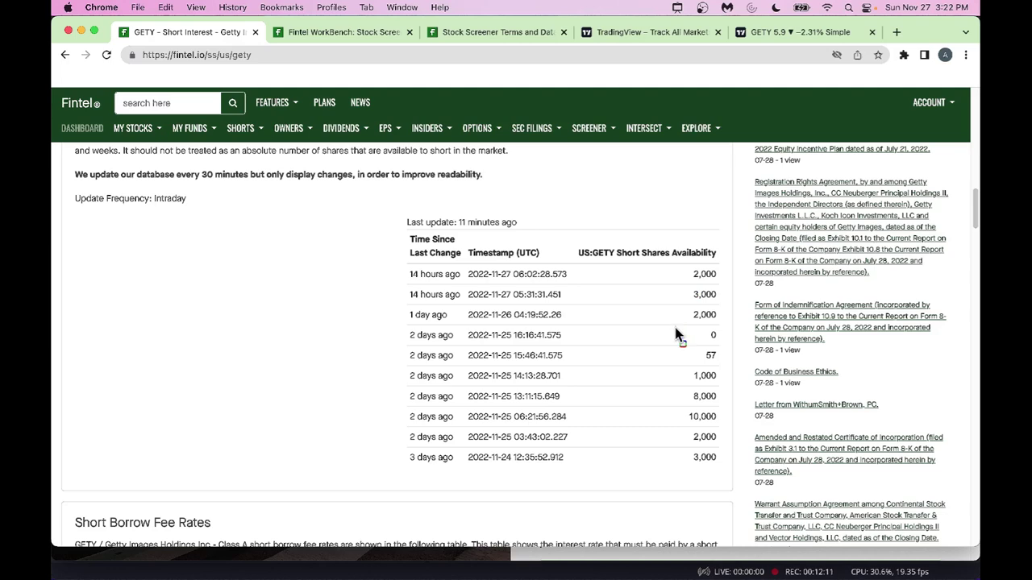
pyautogui.scroll(-5, 675, 331)
pyautogui.scroll(-4, 675, 327)
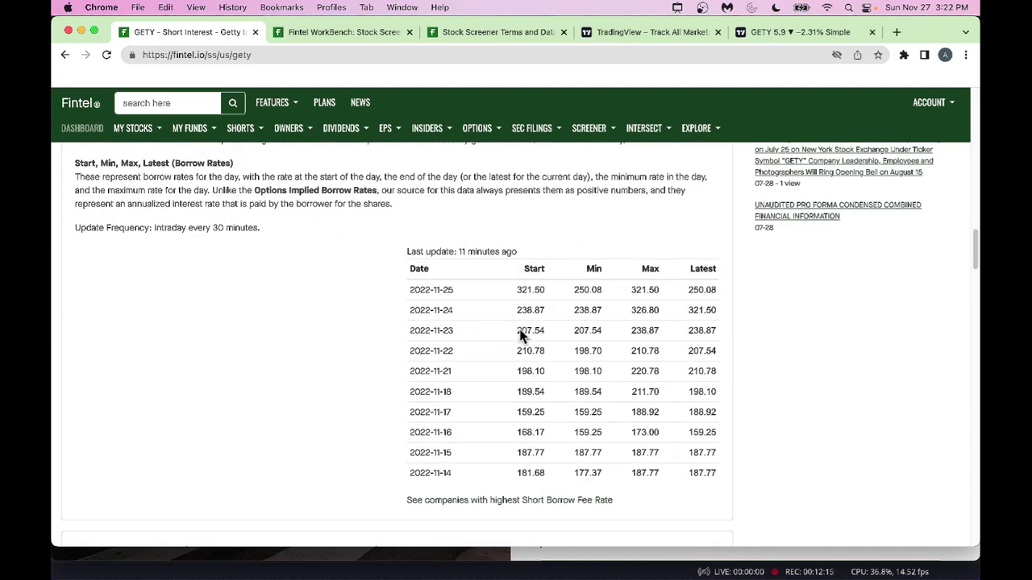
pyautogui.scroll(-9, 586, 445)
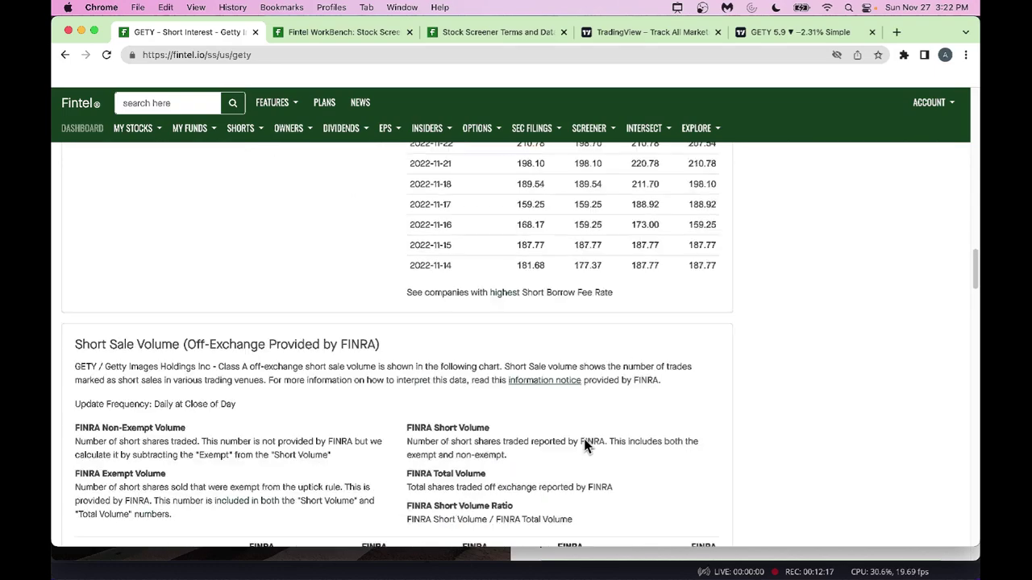
pyautogui.scroll(-5, 583, 435)
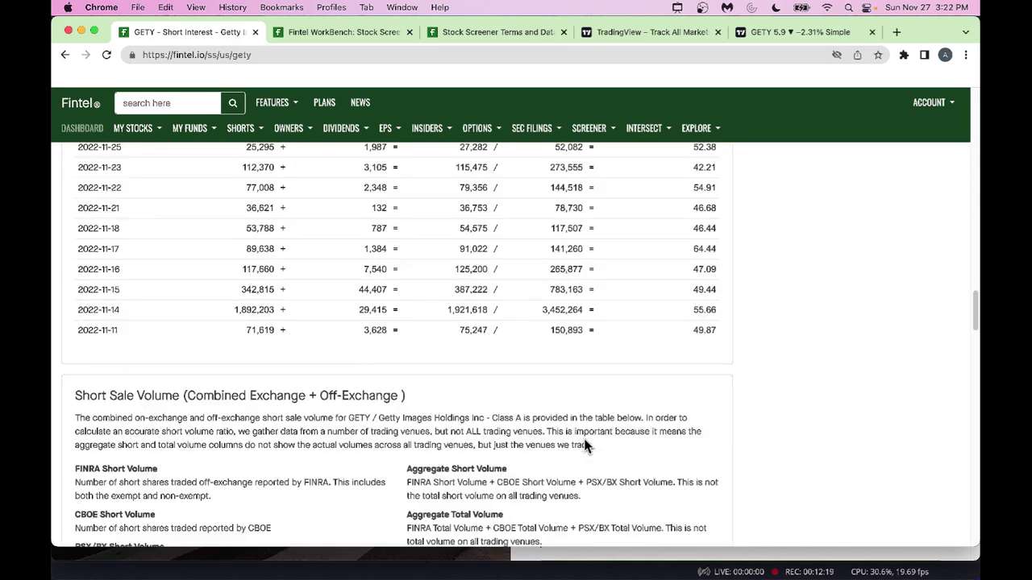
pyautogui.scroll(-11, 583, 438)
pyautogui.scroll(-6, 584, 438)
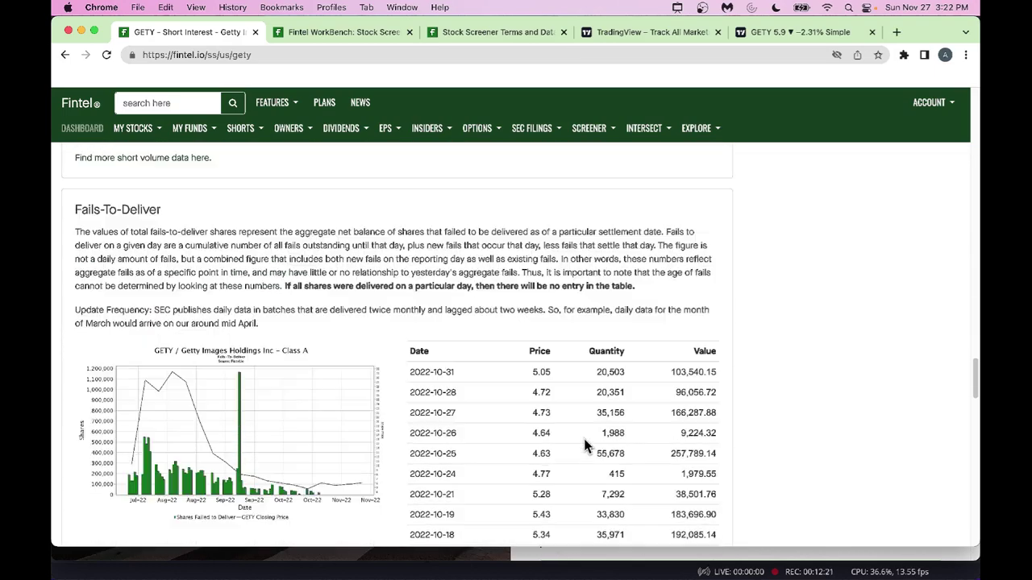
pyautogui.scroll(1, 584, 439)
pyautogui.scroll(-10, 584, 438)
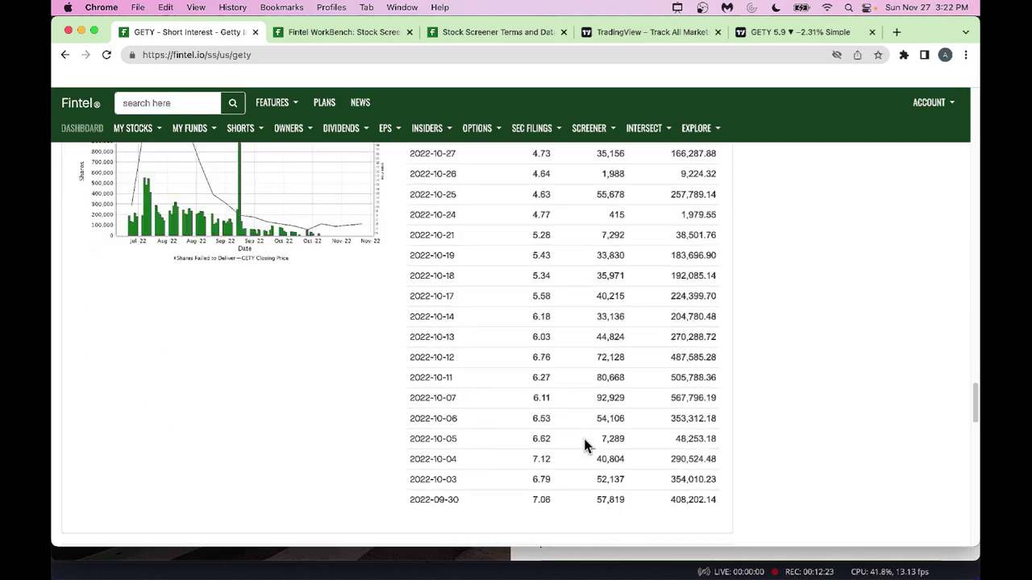
pyautogui.scroll(12, 584, 439)
pyautogui.scroll(20, 583, 439)
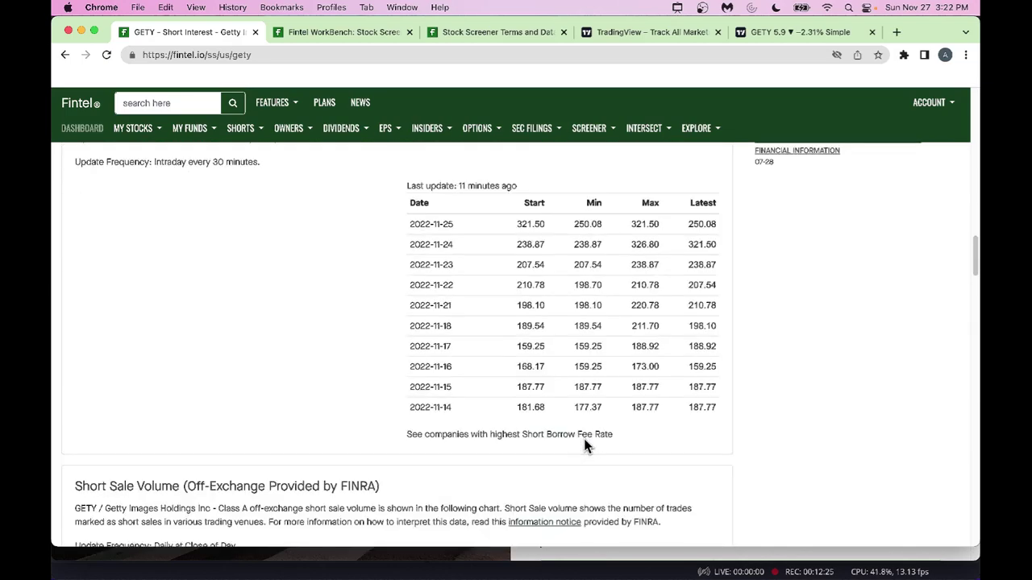
pyautogui.scroll(10, 356, 228)
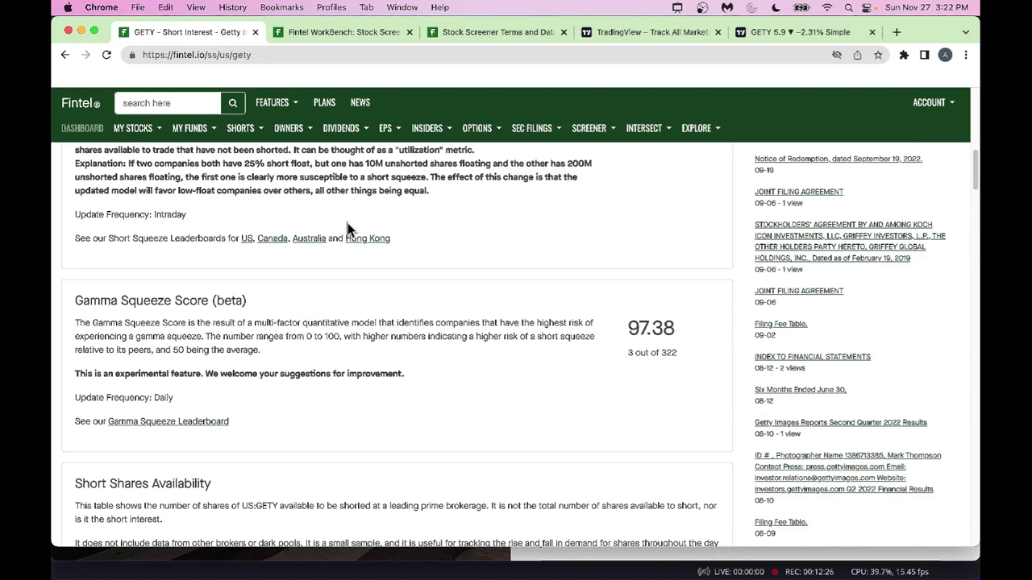
# - Open the Highest Short Interest % Float leaderboard and outline a row near the top of the ranking
pyautogui.click(262, 131)
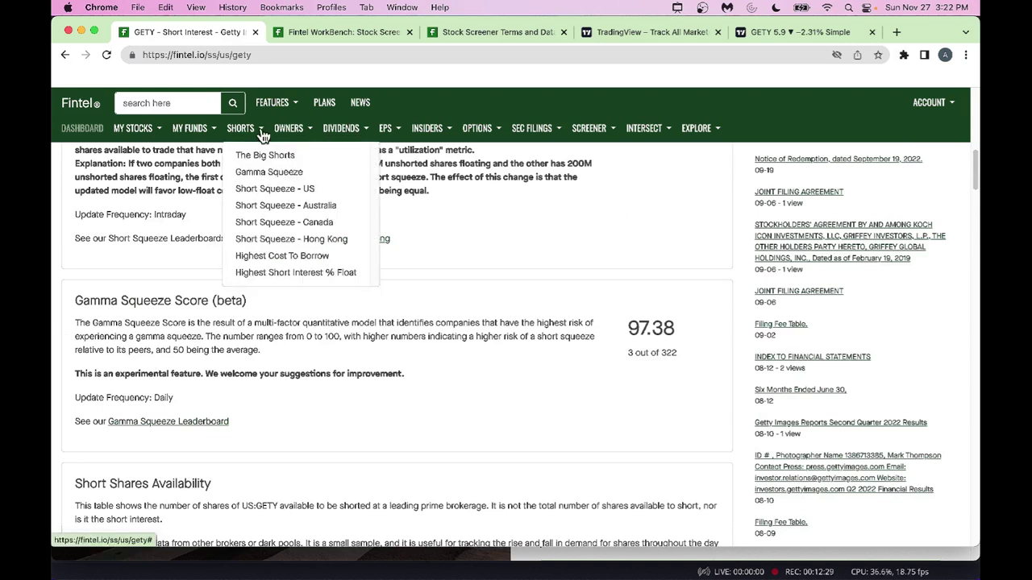
pyautogui.click(275, 275)
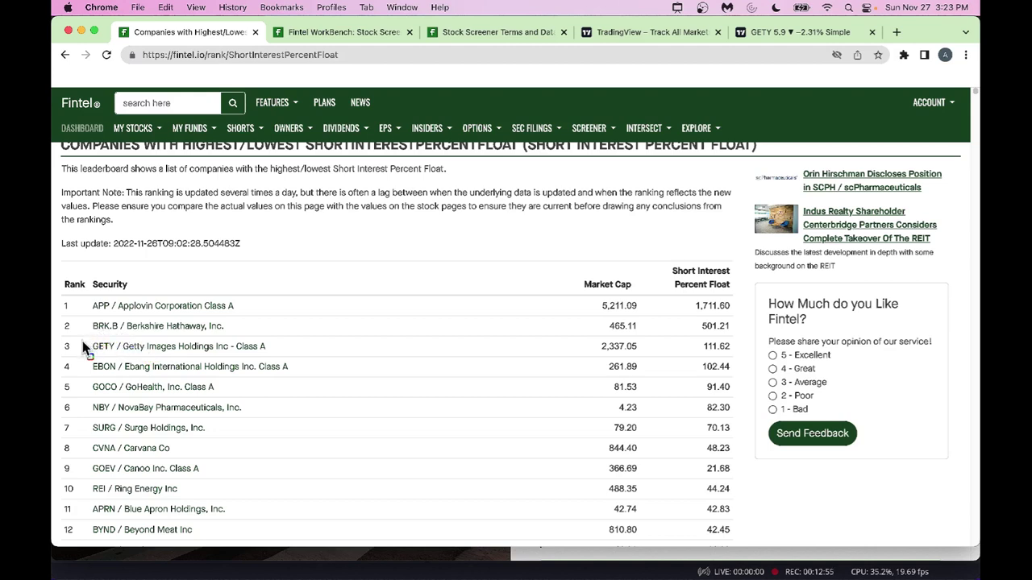
pyautogui.moveTo(56, 319)
pyautogui.mouseDown()
pyautogui.moveTo(290, 343)
pyautogui.moveTo(652, 351)
pyautogui.moveTo(746, 336)
pyautogui.mouseUp()
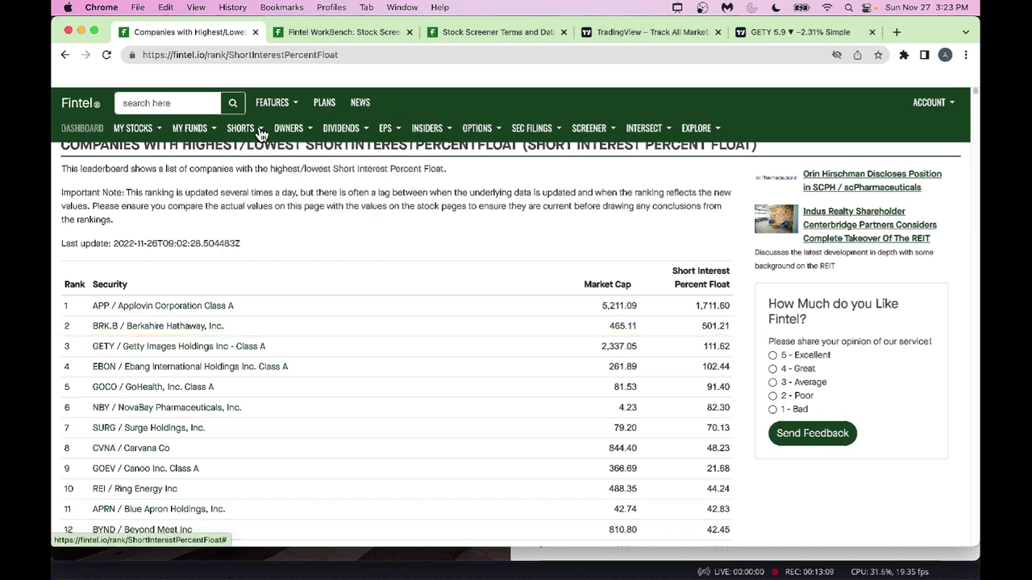
# - Open the Highest Cost To Borrow leaderboard and outline its Short Borrow Rate column
pyautogui.moveTo(260, 133)
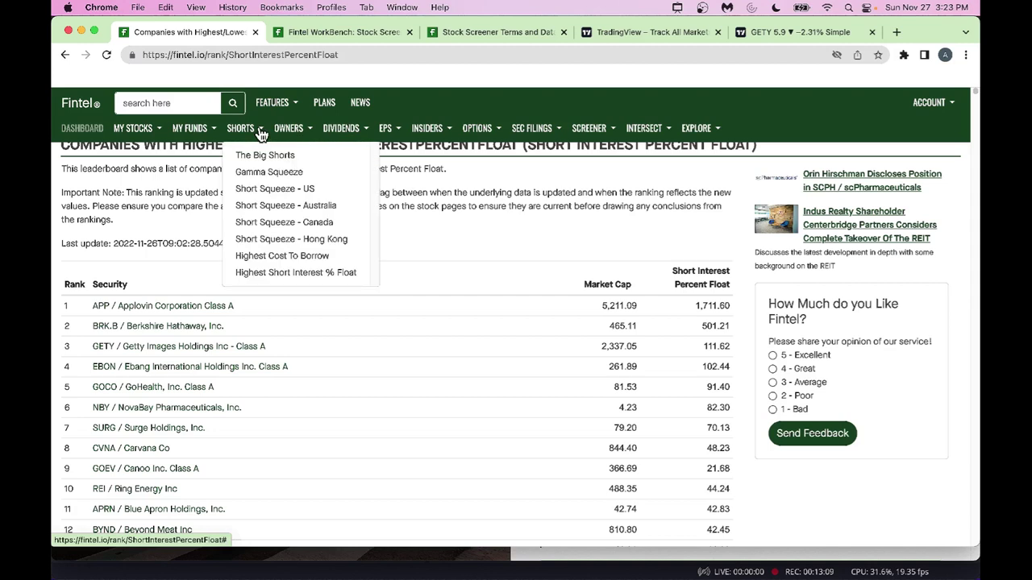
pyautogui.click(293, 262)
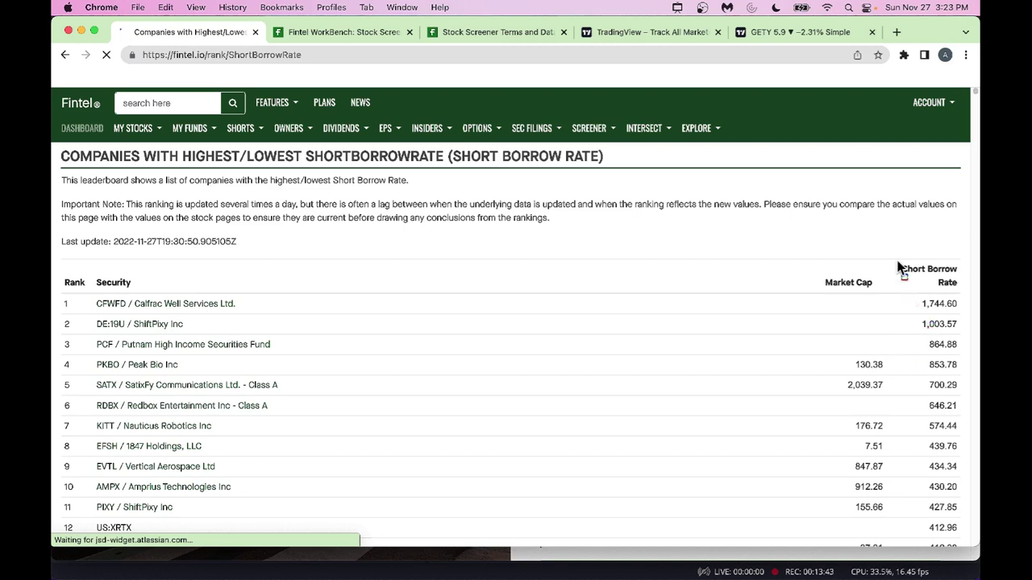
pyautogui.moveTo(893, 255)
pyautogui.mouseDown()
pyautogui.moveTo(923, 475)
pyautogui.moveTo(967, 545)
pyautogui.mouseUp()
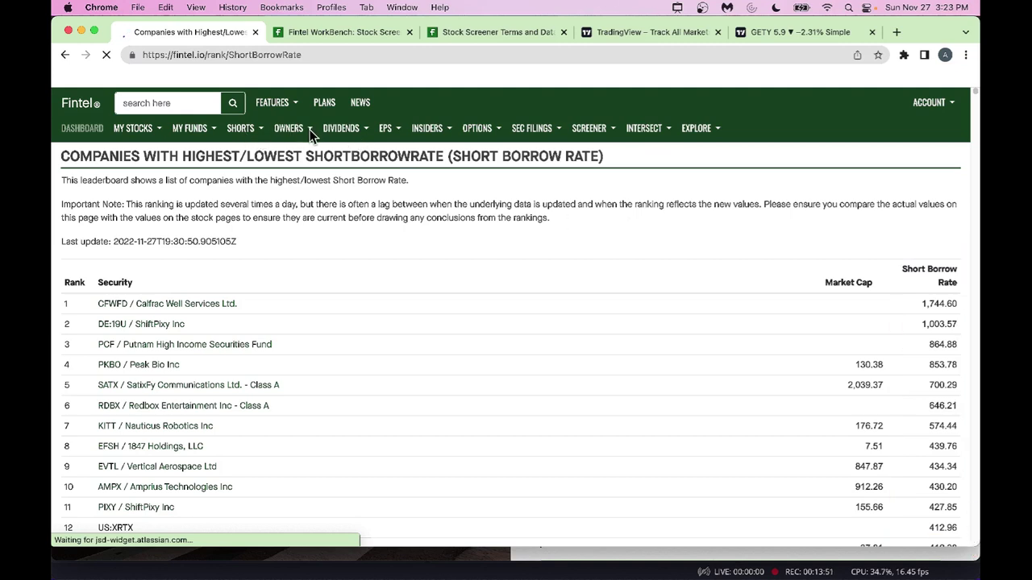
# - Open the Retail Ownership page and review its investing panel introduction and Retail Buy/Sell Ratio chart and table
pyautogui.click(261, 133)
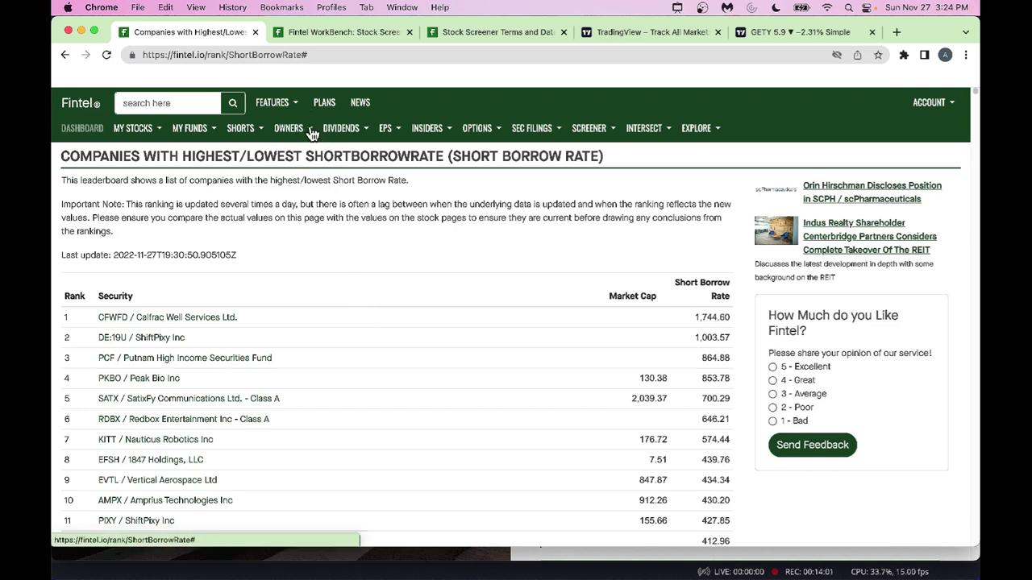
pyautogui.click(311, 131)
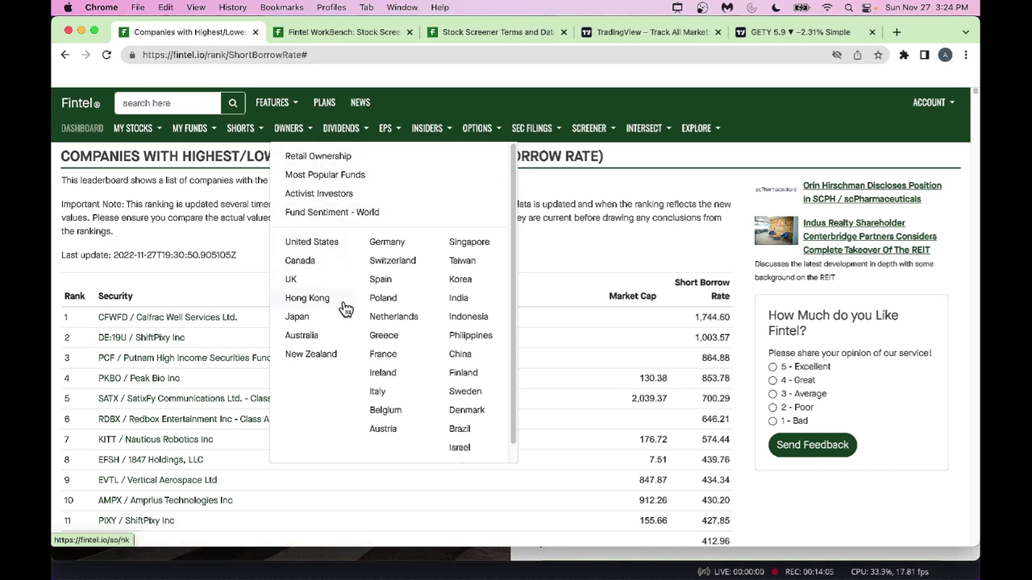
pyautogui.click(346, 161)
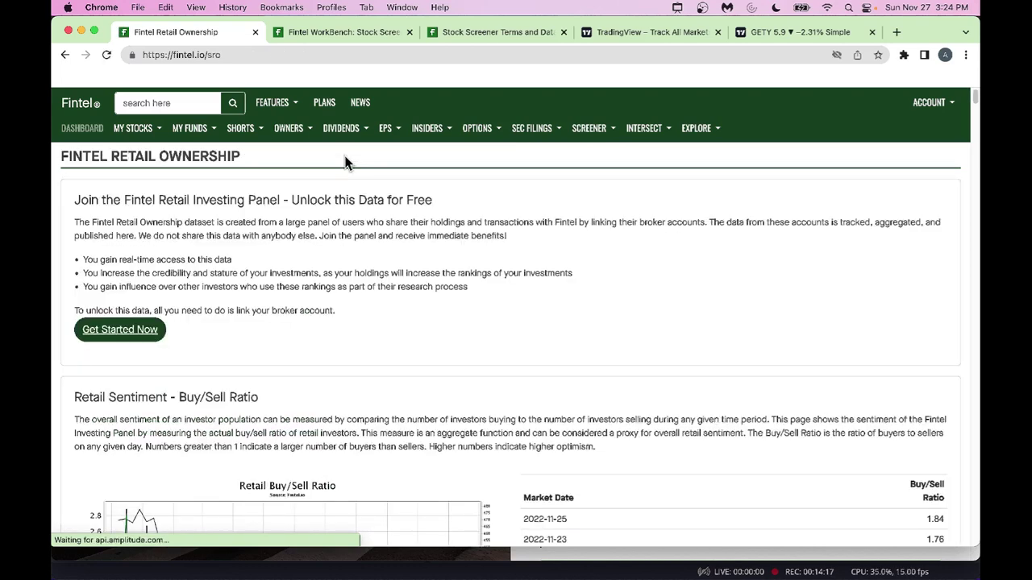
pyautogui.scroll(-2, 382, 273)
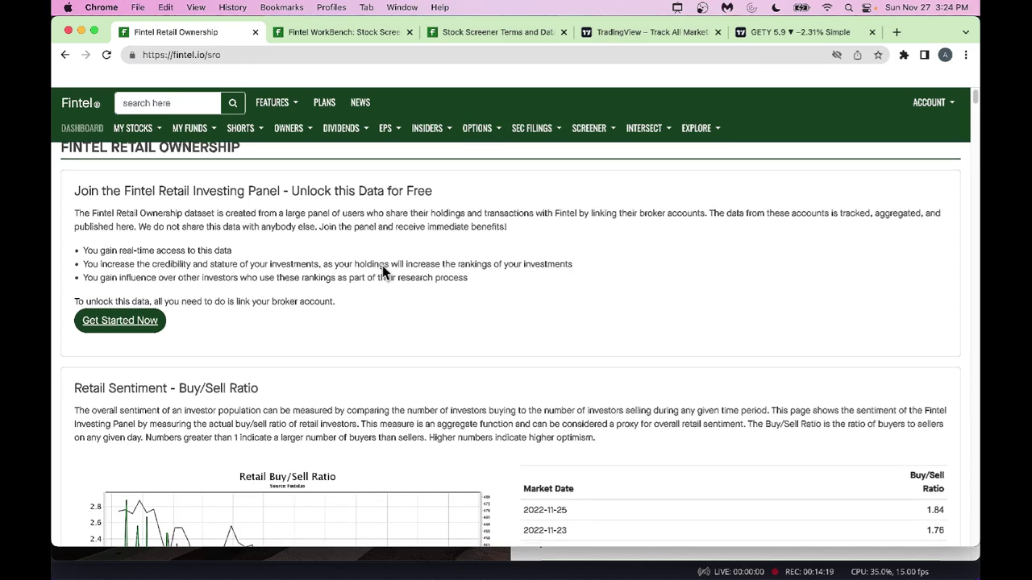
pyautogui.scroll(-3, 382, 273)
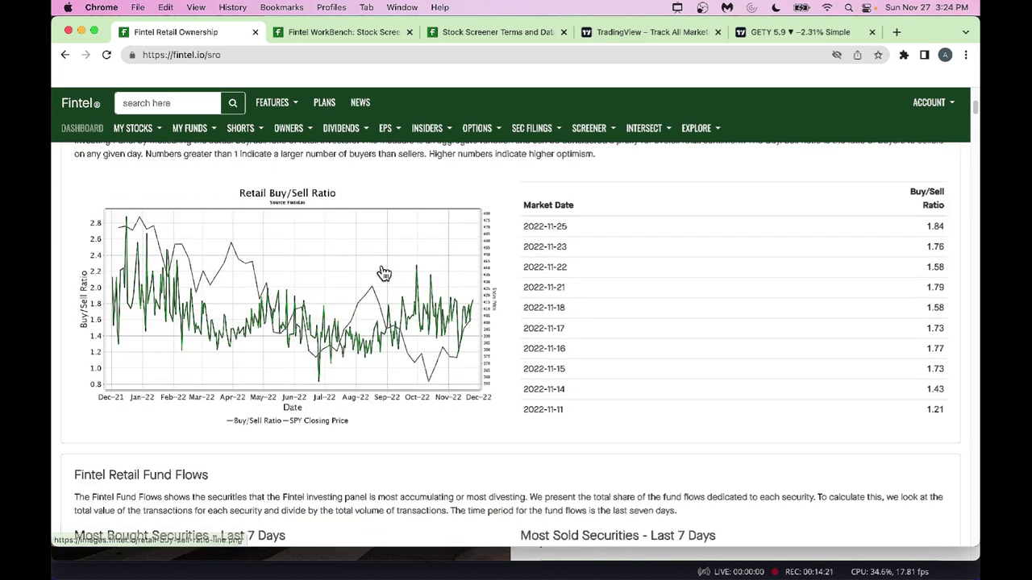
pyautogui.scroll(5, 382, 272)
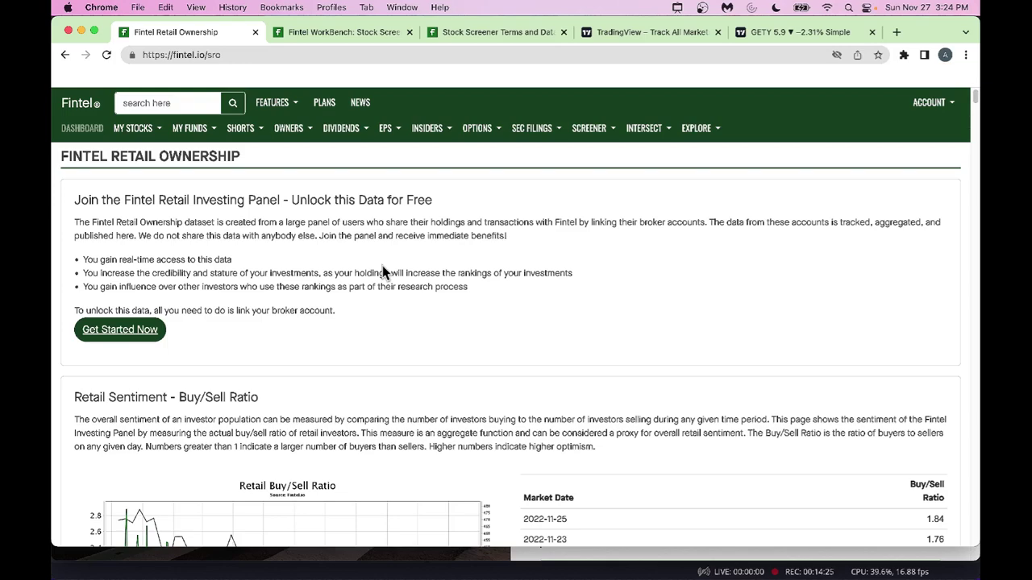
# - Go to Fintel Retail Fund Flows and outline the Most Bought Securities table and its ten ranked securities
pyautogui.scroll(-10, 382, 273)
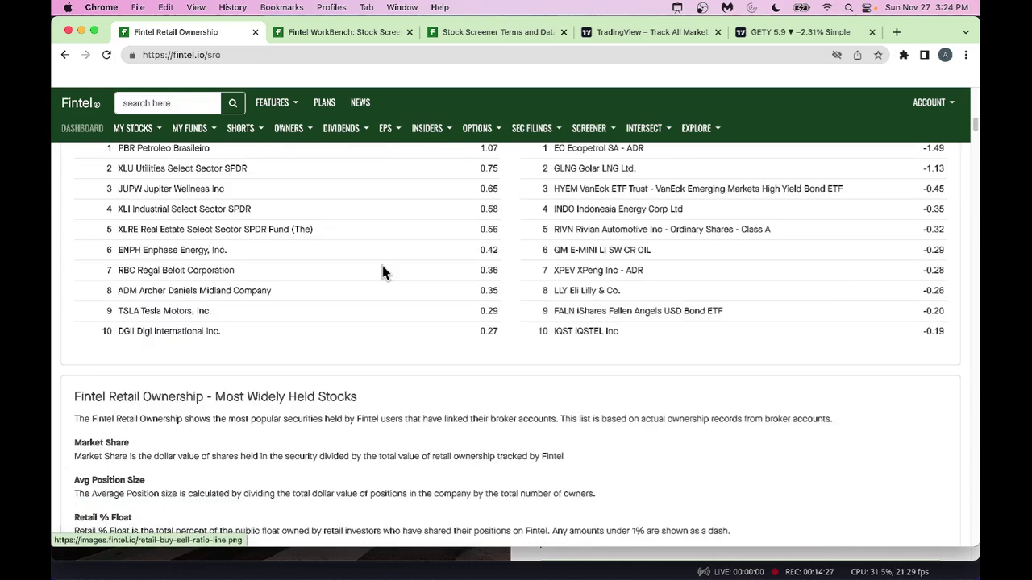
pyautogui.scroll(2, 382, 272)
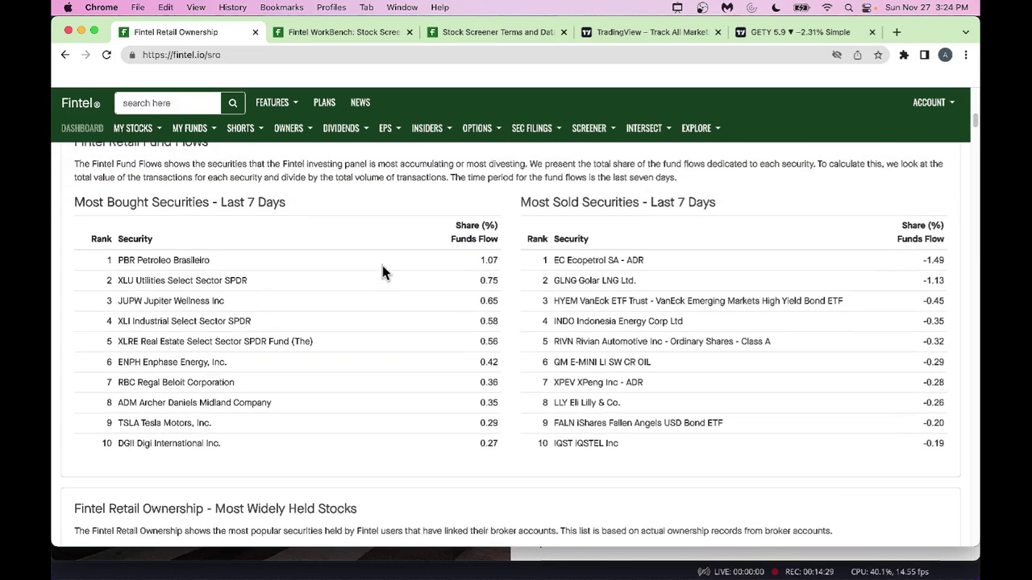
pyautogui.scroll(1, 383, 266)
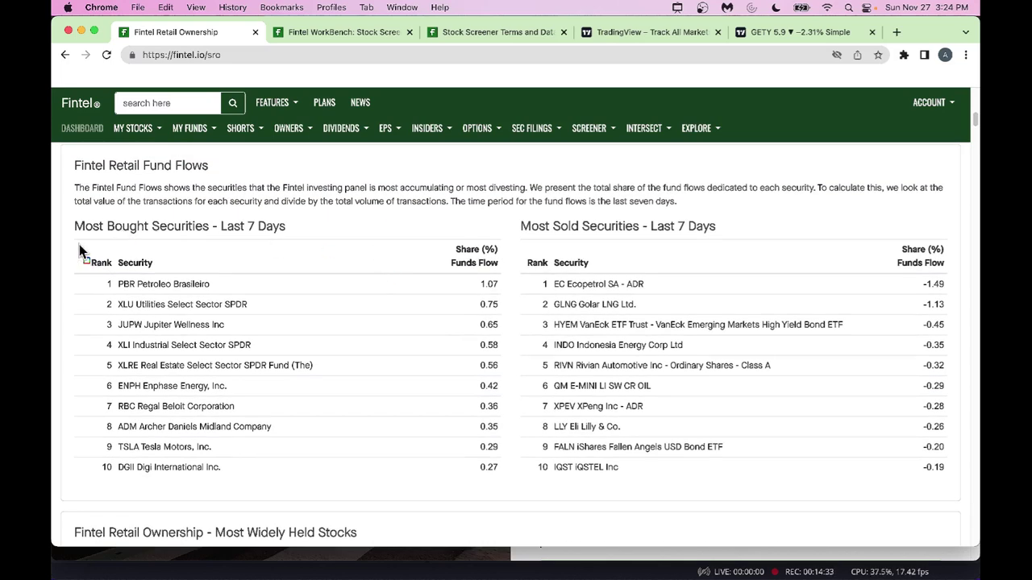
pyautogui.moveTo(80, 246)
pyautogui.mouseDown()
pyautogui.moveTo(140, 410)
pyautogui.moveTo(225, 500)
pyautogui.moveTo(523, 500)
pyautogui.mouseUp()
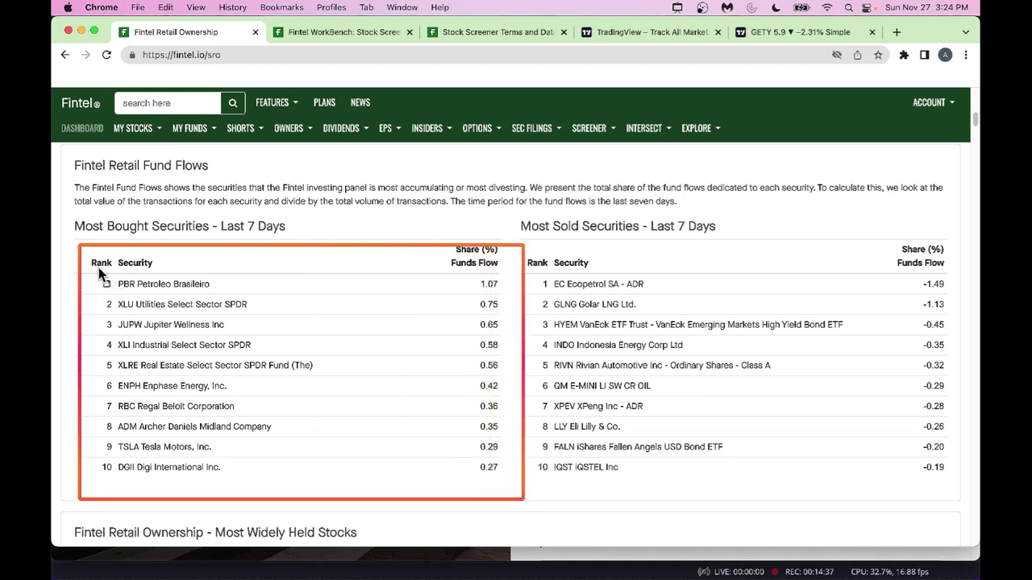
pyautogui.moveTo(99, 270)
pyautogui.mouseDown()
pyautogui.moveTo(110, 292)
pyautogui.moveTo(128, 296)
pyautogui.moveTo(251, 301)
pyautogui.moveTo(263, 344)
pyautogui.moveTo(293, 329)
pyautogui.moveTo(338, 334)
pyautogui.moveTo(347, 493)
pyautogui.mouseUp()
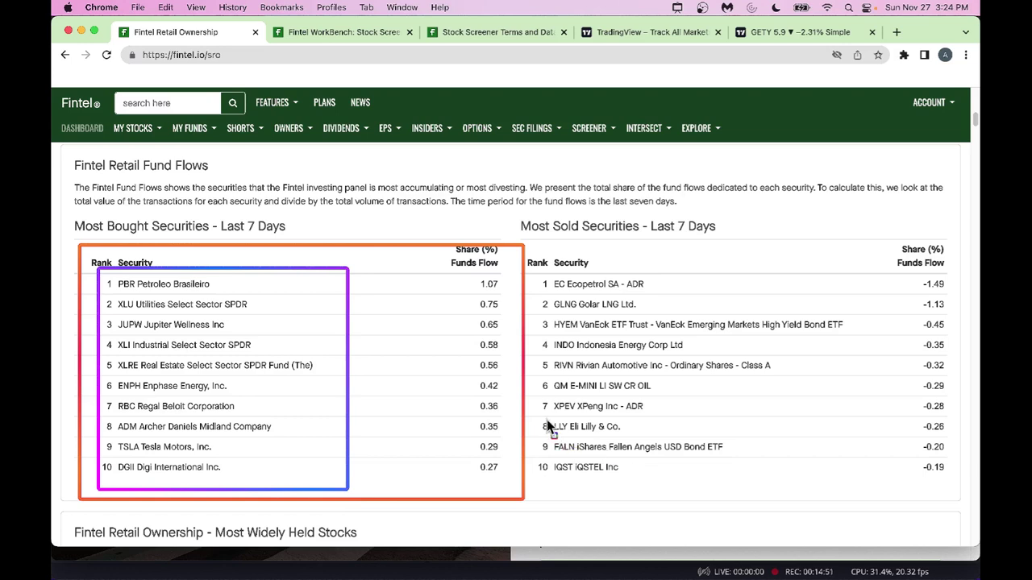
# - Outline LLY and RIVN under Most Sold Securities and XLRE and ENPH under Most Bought, clear the outlines, and review both tables again
pyautogui.moveTo(542, 436); pyautogui.dragTo(635, 440)
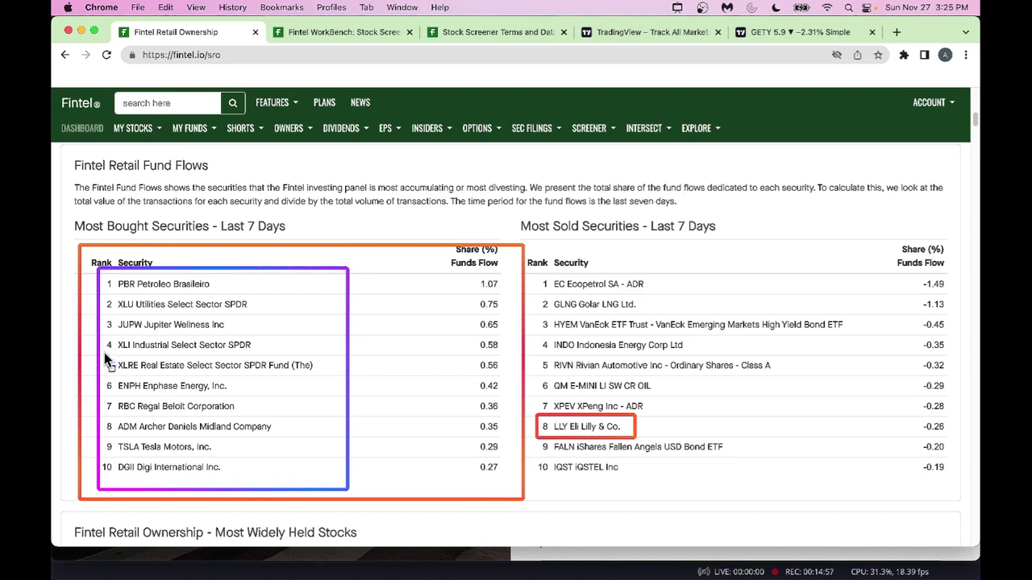
pyautogui.moveTo(104, 356)
pyautogui.mouseDown()
pyautogui.moveTo(172, 377)
pyautogui.moveTo(326, 370)
pyautogui.moveTo(338, 398)
pyautogui.mouseUp()
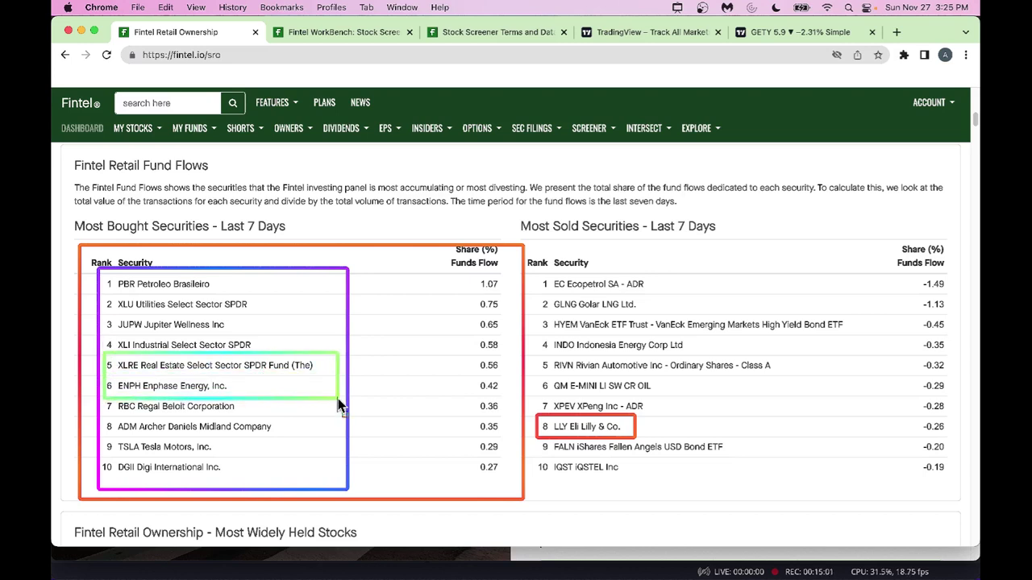
pyautogui.moveTo(102, 377)
pyautogui.mouseDown()
pyautogui.moveTo(110, 392)
pyautogui.moveTo(172, 396)
pyautogui.mouseUp()
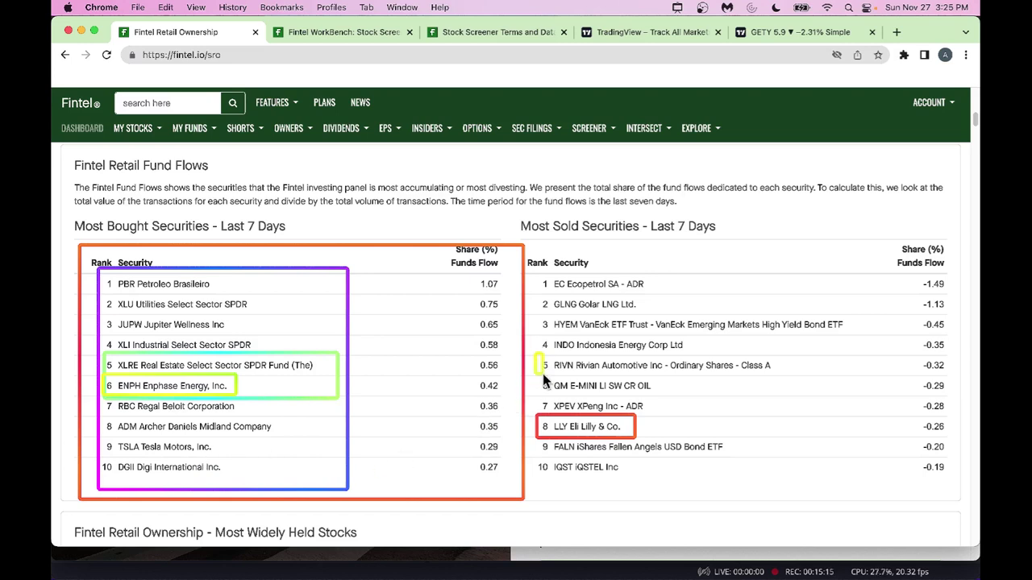
pyautogui.moveTo(535, 356); pyautogui.dragTo(626, 376)
pyautogui.press('Escape')
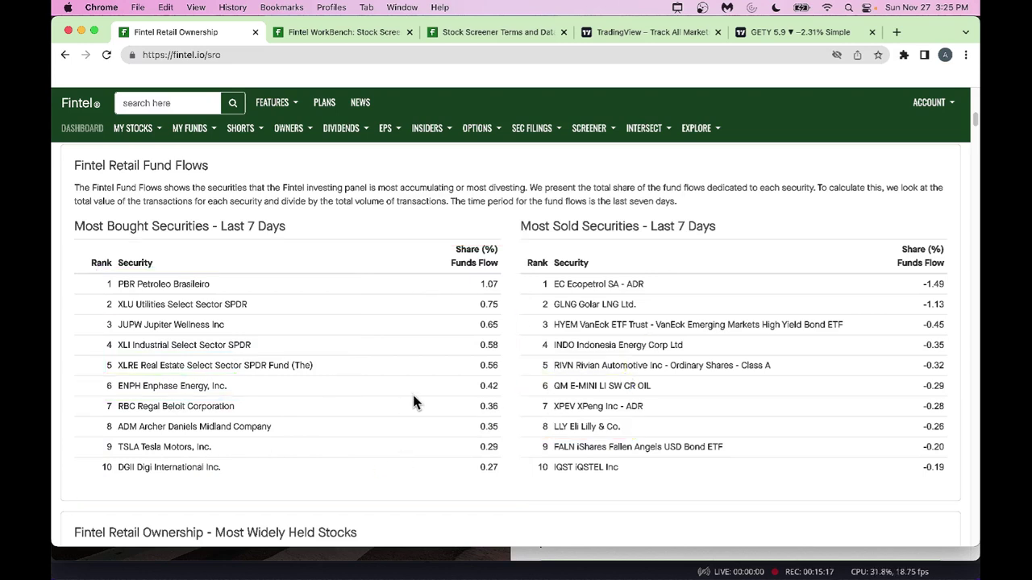
pyautogui.scroll(-2, 414, 397)
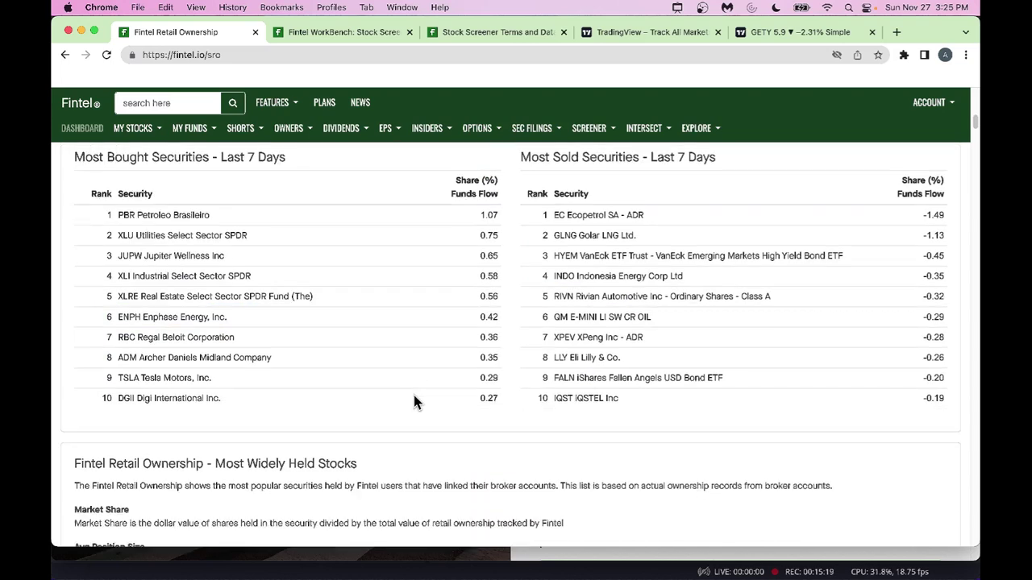
pyautogui.scroll(1, 414, 396)
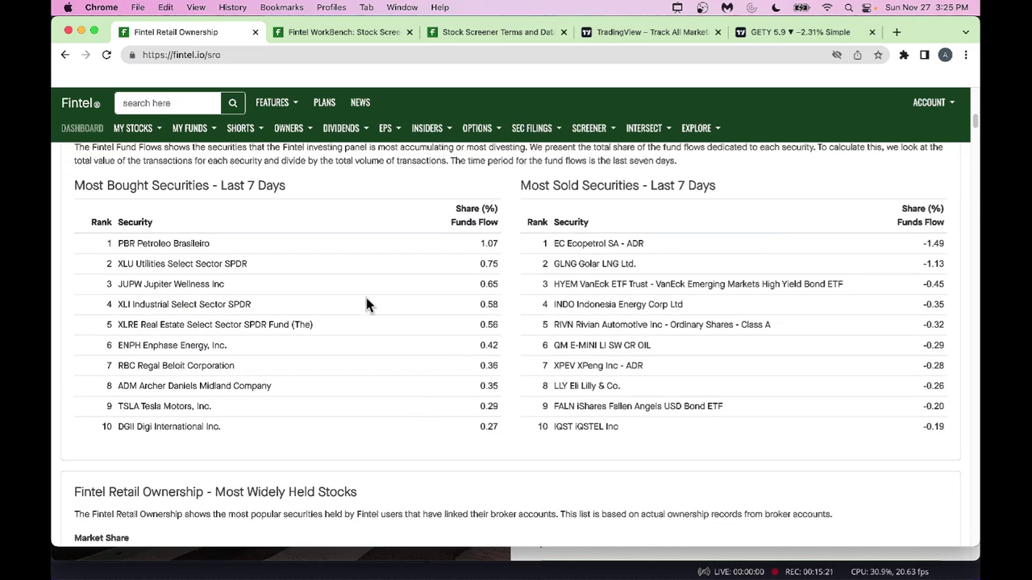
pyautogui.scroll(1, 345, 397)
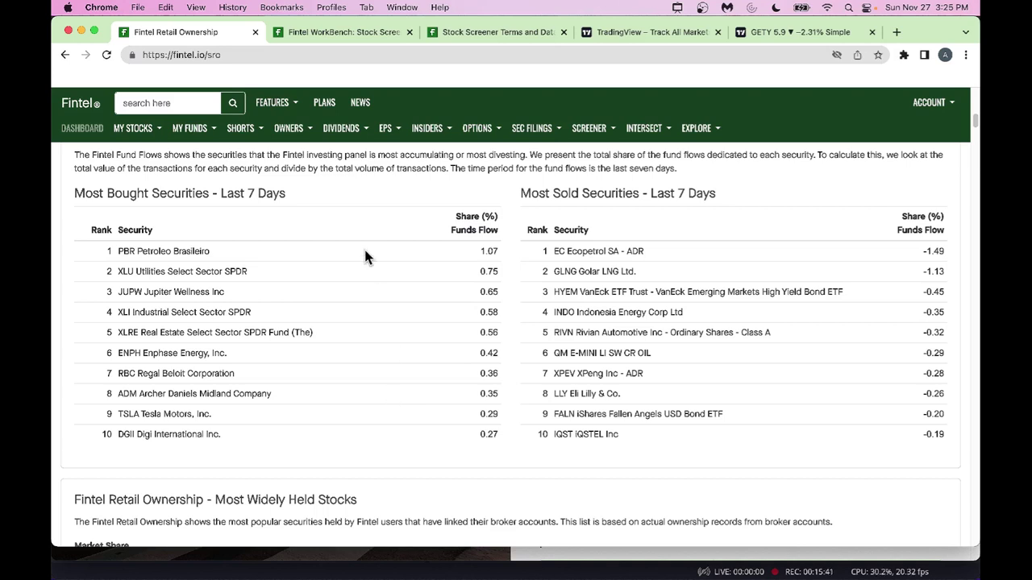
# - Open Fintel's Most Popular Funds list and review its introduction and the ranked funds with their portfolio managers
pyautogui.click(308, 133)
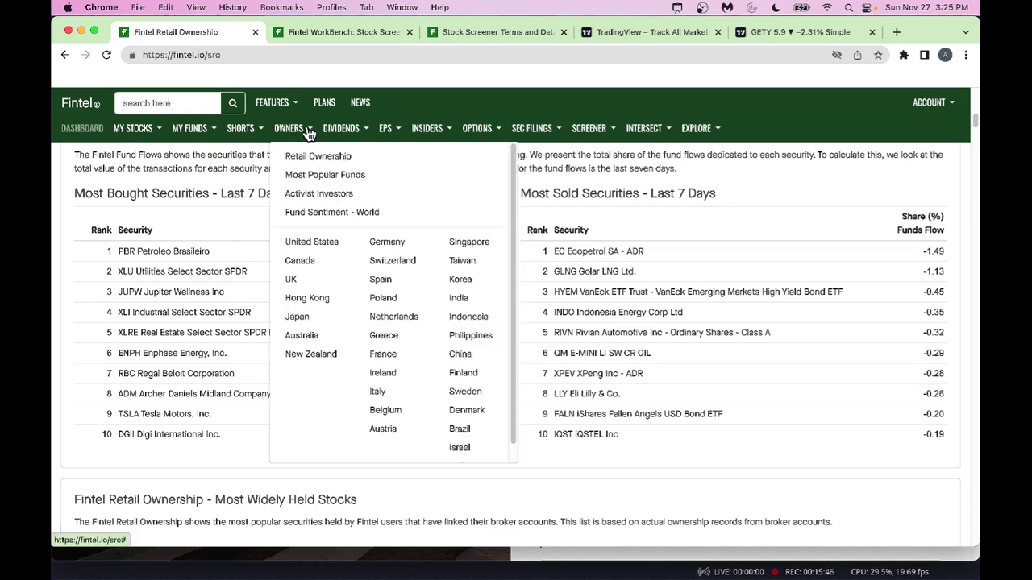
pyautogui.click(335, 175)
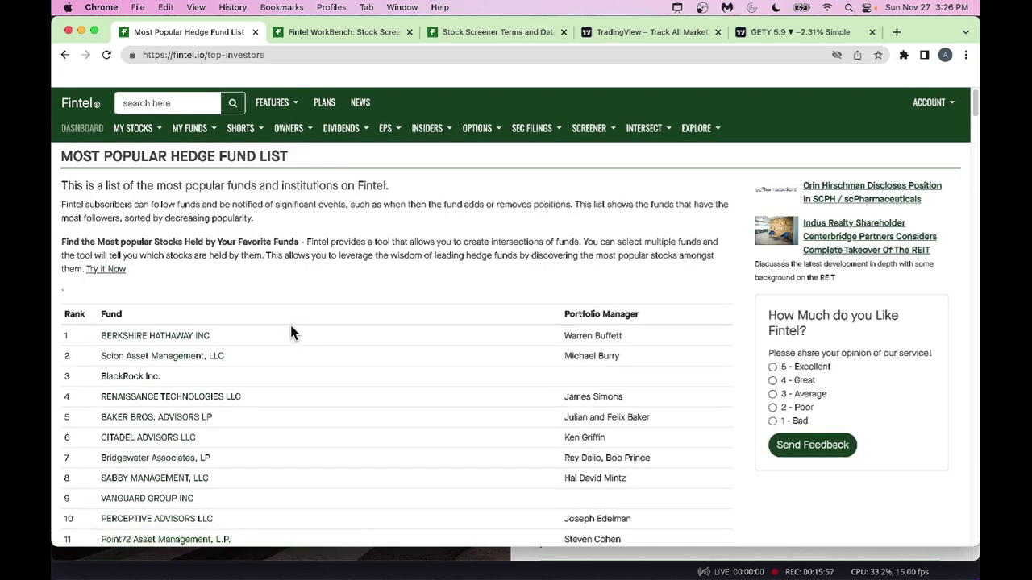
pyautogui.scroll(-1, 289, 323)
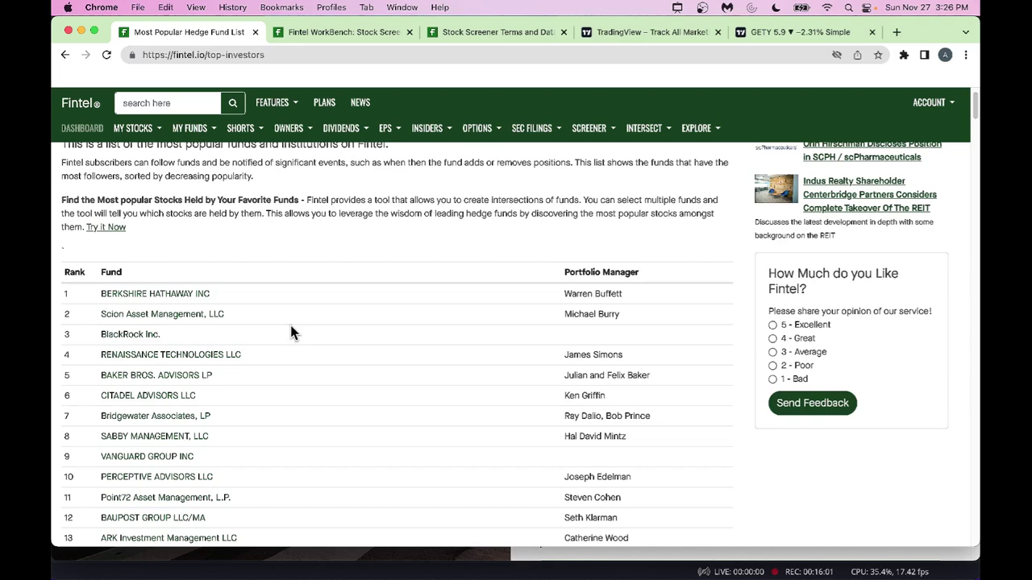
pyautogui.scroll(1, 283, 498)
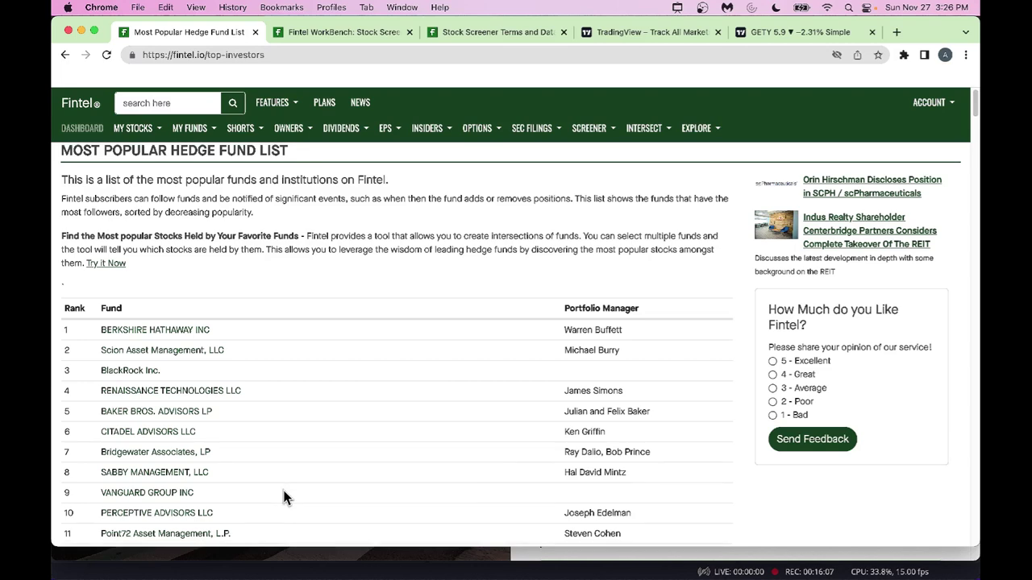
pyautogui.scroll(-1, 283, 498)
pyautogui.scroll(1, 283, 497)
pyautogui.scroll(-1, 282, 497)
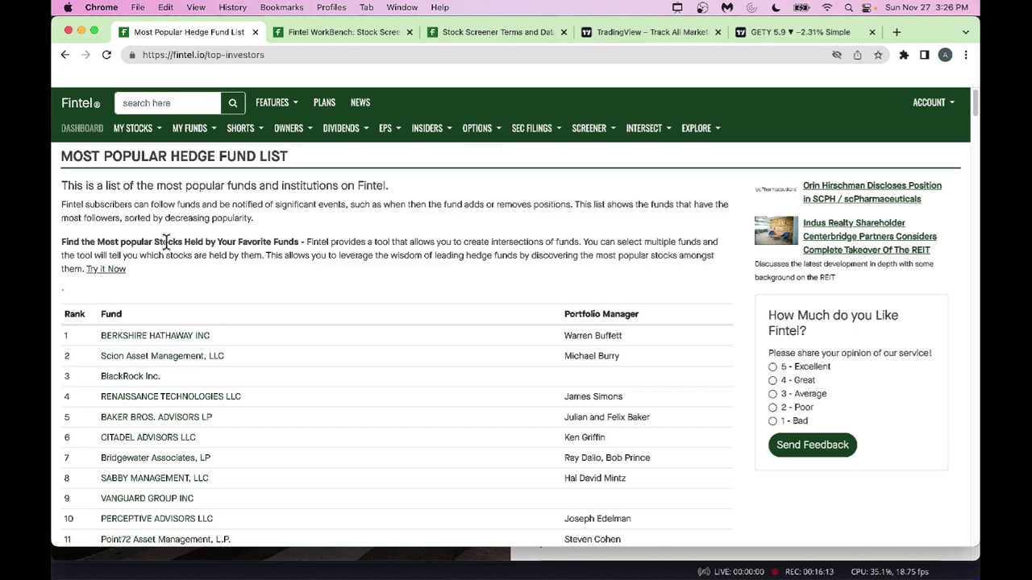
pyautogui.scroll(-5, 167, 403)
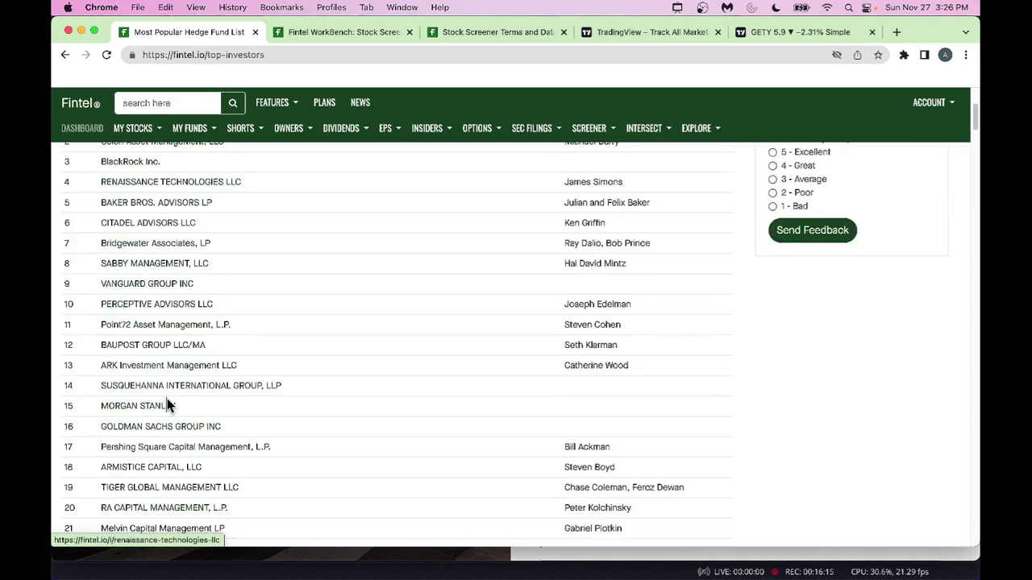
pyautogui.scroll(5, 168, 405)
# - Open Berkshire Hathaway's holdings page and outline the CVX to OXY tiles and the smaller holdings below them in the Top 100 Holdings Heatmap
pyautogui.click(169, 332)
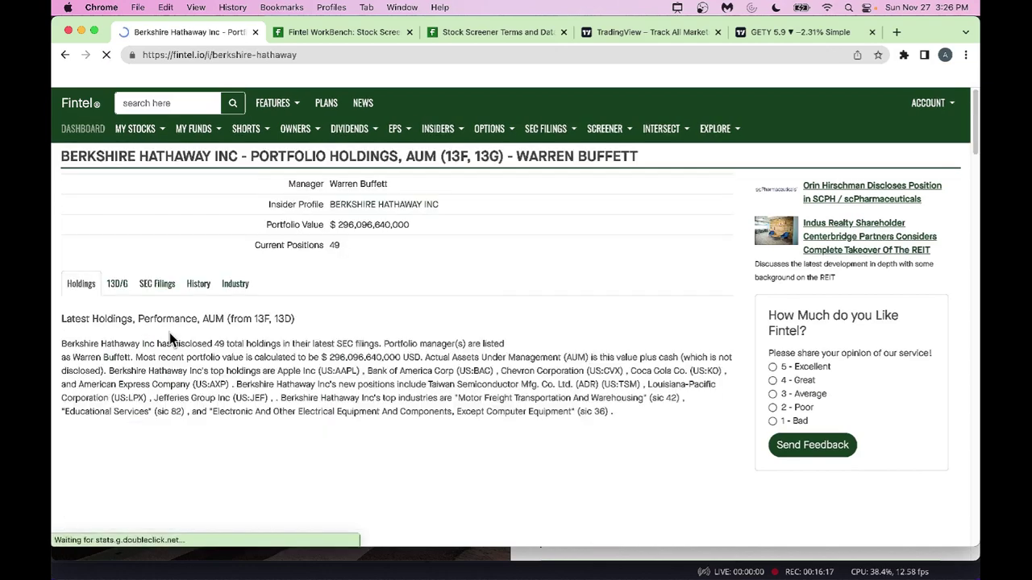
pyautogui.scroll(-1, 194, 379)
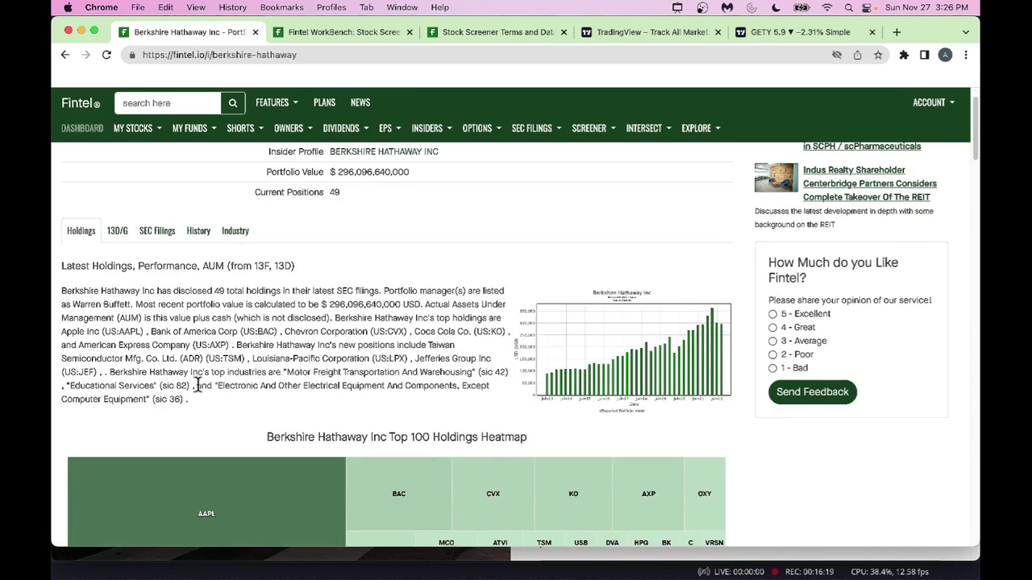
pyautogui.scroll(-2, 198, 384)
pyautogui.scroll(3, 198, 384)
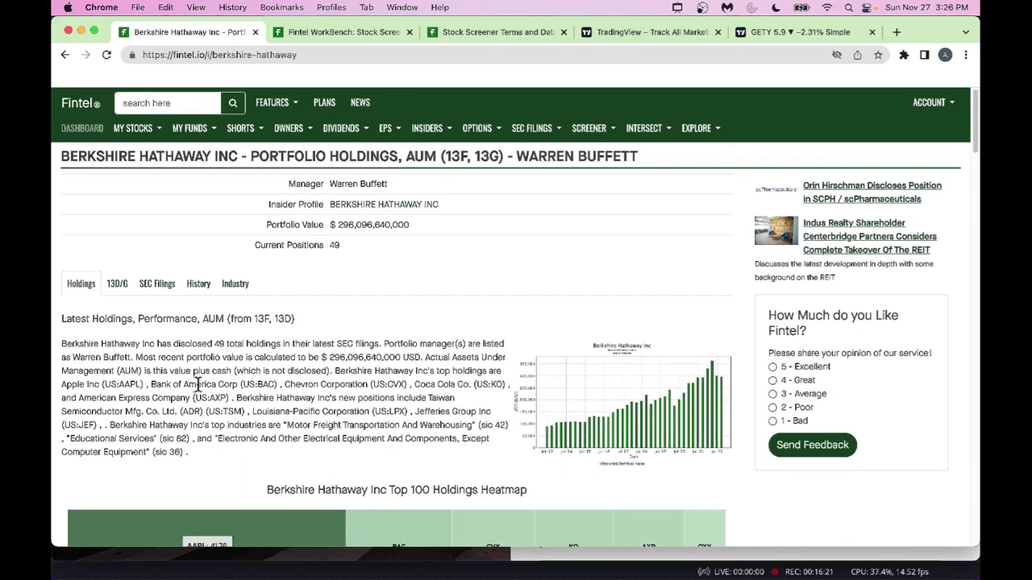
pyautogui.scroll(-5, 197, 385)
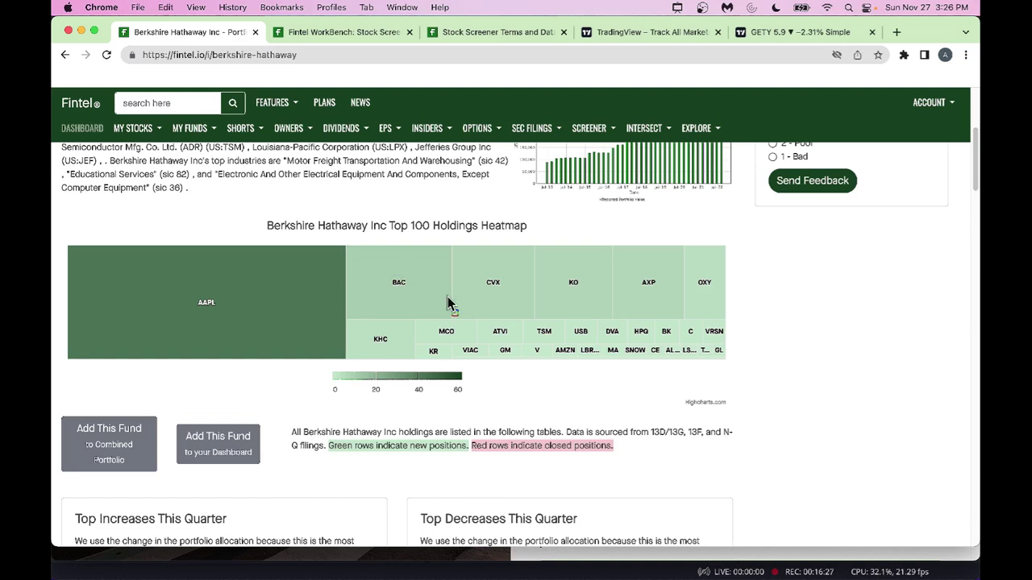
pyautogui.moveTo(449, 246)
pyautogui.mouseDown()
pyautogui.moveTo(565, 331)
pyautogui.moveTo(733, 318)
pyautogui.mouseUp()
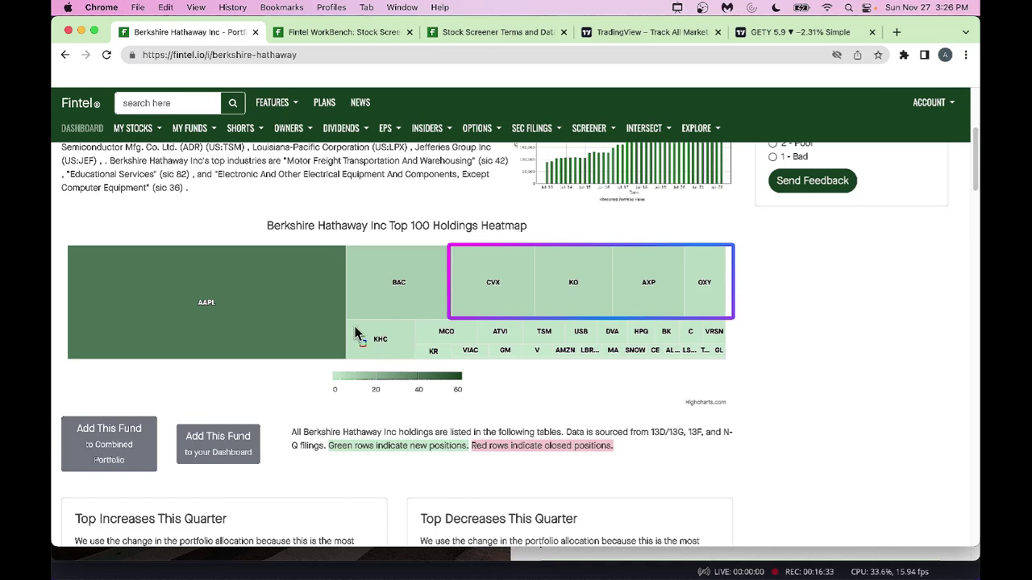
pyautogui.moveTo(411, 319)
pyautogui.mouseDown()
pyautogui.moveTo(424, 362)
pyautogui.moveTo(556, 347)
pyautogui.moveTo(728, 363)
pyautogui.mouseUp()
# - Outline Berkshire's Top Increases introduction, its Security and Shares columns, the Snowflake row and the Top Decreases table, and clear the outlines
pyautogui.scroll(-3, 798, 435)
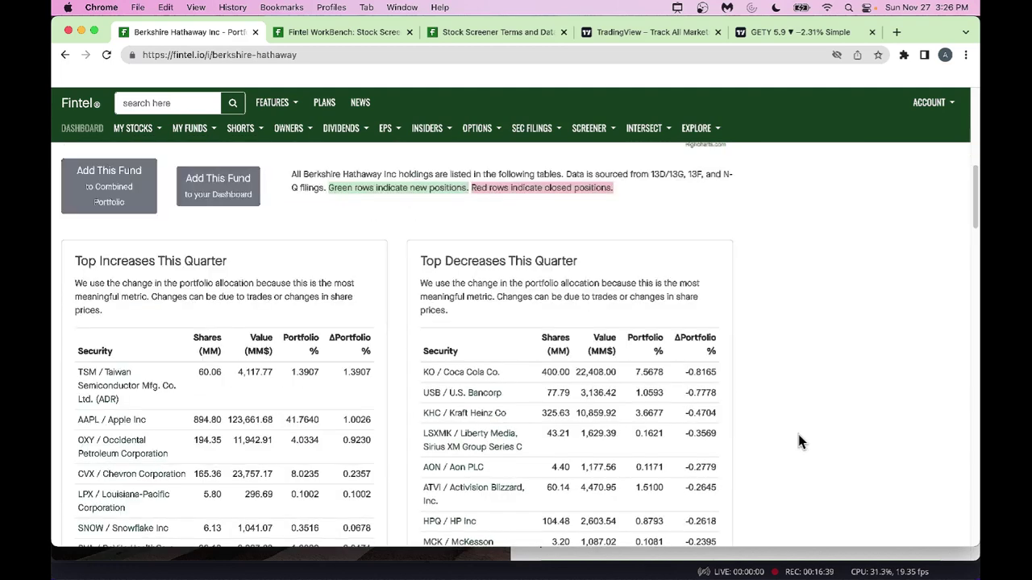
pyautogui.scroll(2, 798, 437)
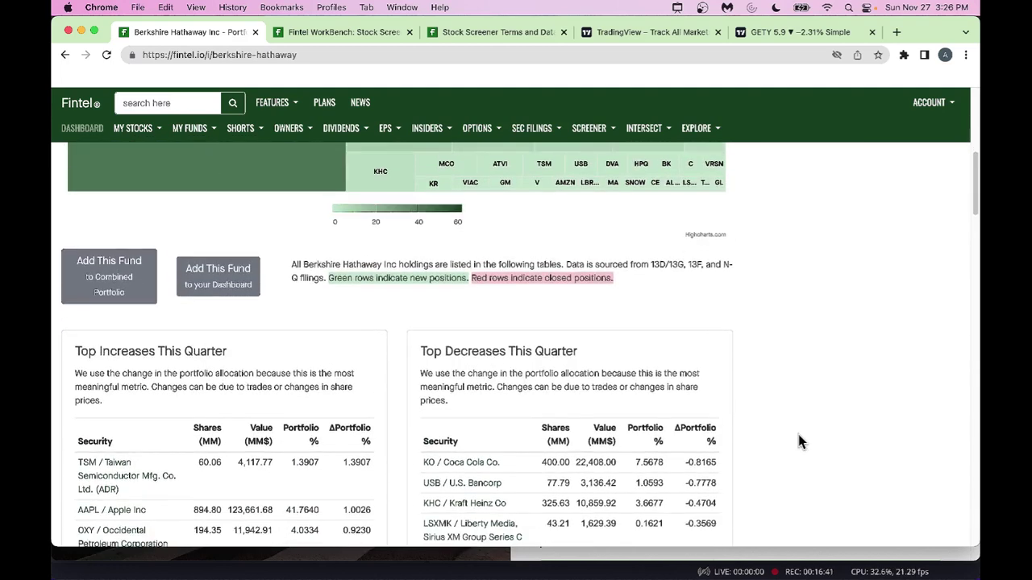
pyautogui.scroll(-2, 797, 441)
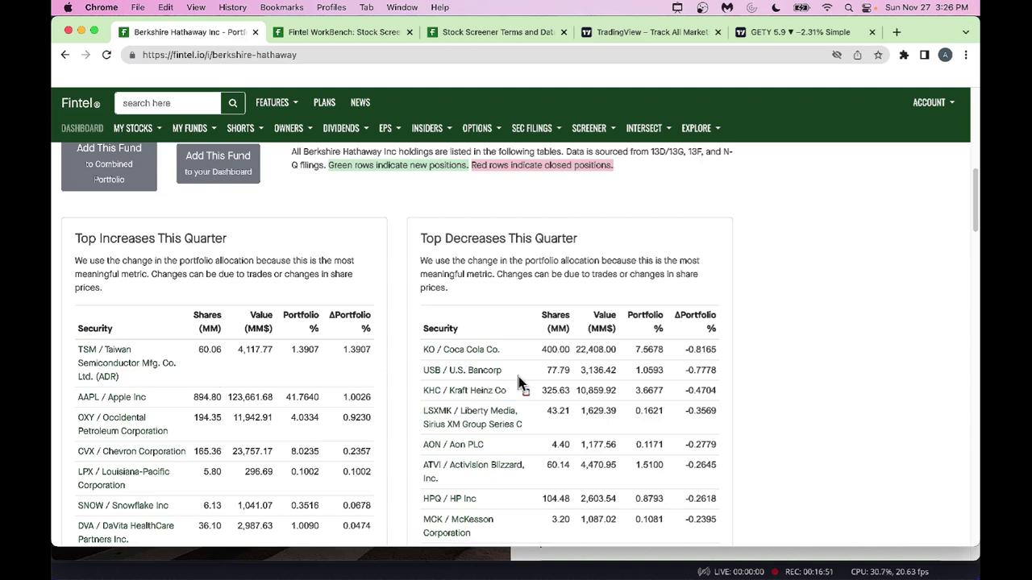
pyautogui.moveTo(67, 223)
pyautogui.mouseDown()
pyautogui.moveTo(69, 249)
pyautogui.moveTo(190, 304)
pyautogui.moveTo(372, 294)
pyautogui.mouseUp()
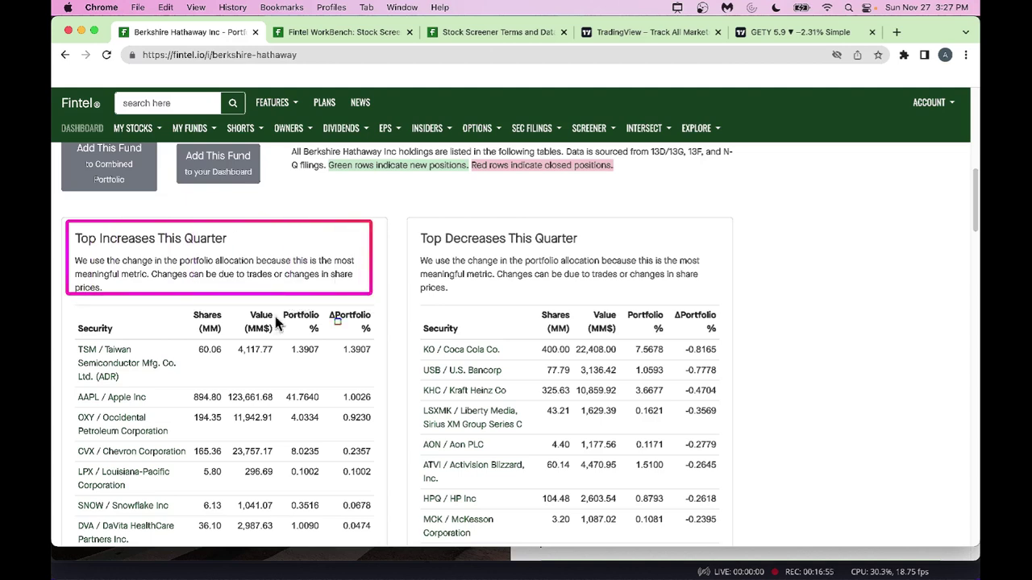
pyautogui.moveTo(67, 308)
pyautogui.mouseDown()
pyautogui.moveTo(104, 424)
pyautogui.moveTo(102, 405)
pyautogui.moveTo(172, 410)
pyautogui.moveTo(231, 455)
pyautogui.moveTo(232, 548)
pyautogui.mouseUp()
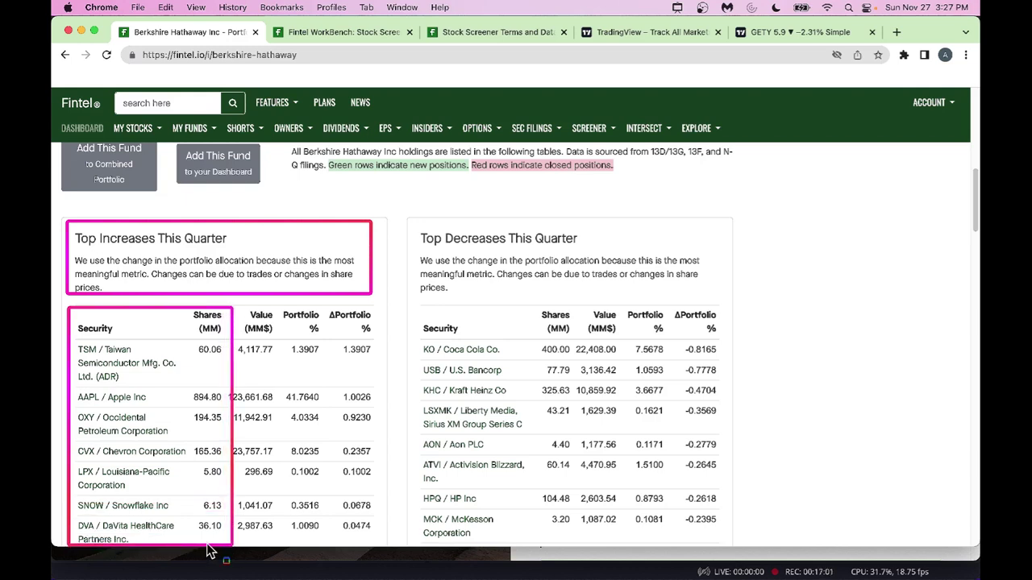
pyautogui.moveTo(84, 512)
pyautogui.mouseDown()
pyautogui.moveTo(226, 534)
pyautogui.moveTo(294, 525)
pyautogui.mouseUp()
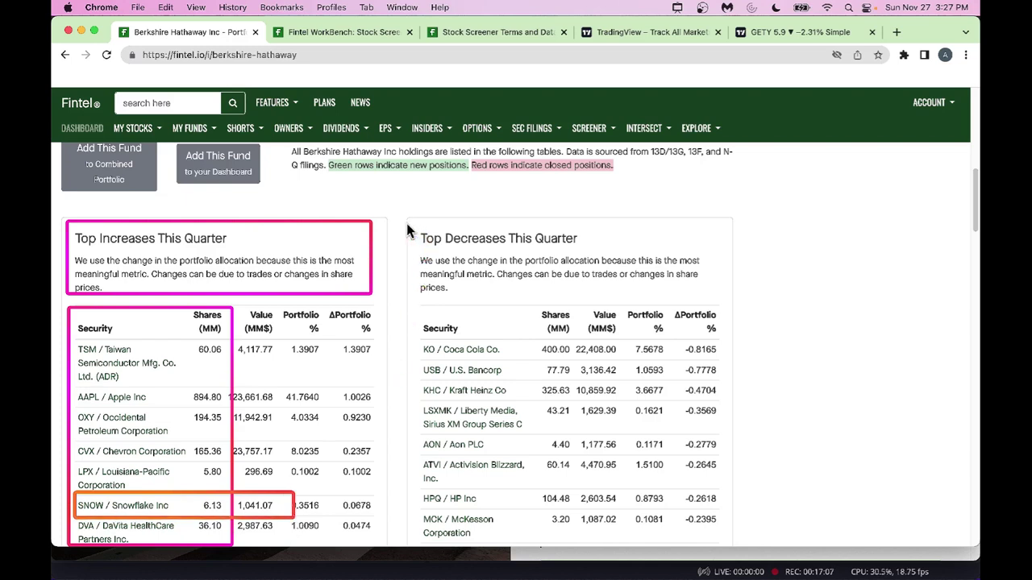
pyautogui.moveTo(407, 225)
pyautogui.mouseDown()
pyautogui.moveTo(483, 477)
pyautogui.moveTo(629, 564)
pyautogui.moveTo(733, 533)
pyautogui.mouseUp()
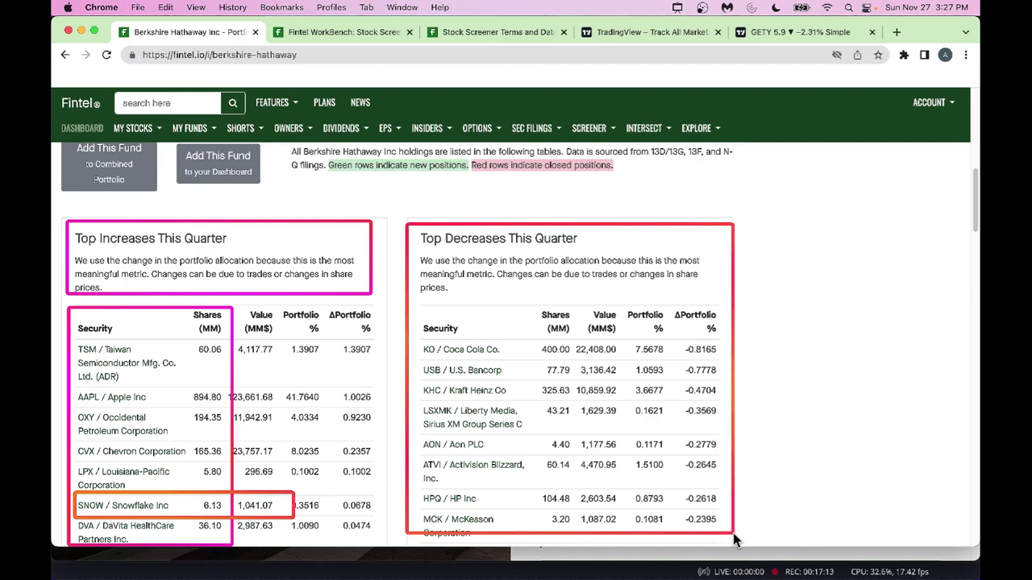
pyautogui.press('Escape')
# - Look over Berkshire's summary and heatmap again, return to the Most Popular Hedge Fund List and open Bridgewater Associates, LP
pyautogui.scroll(10, 758, 388)
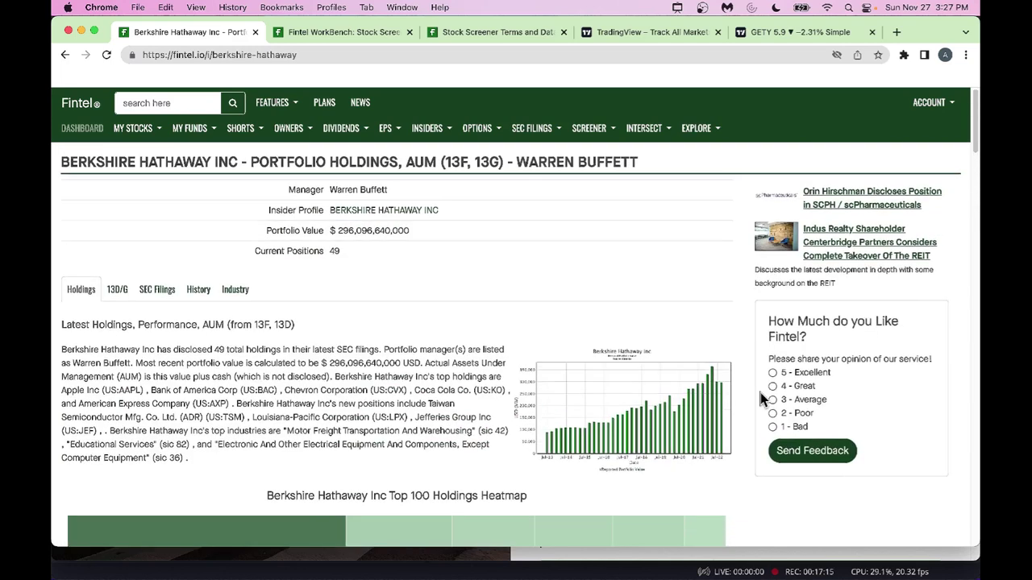
pyautogui.scroll(-5, 760, 393)
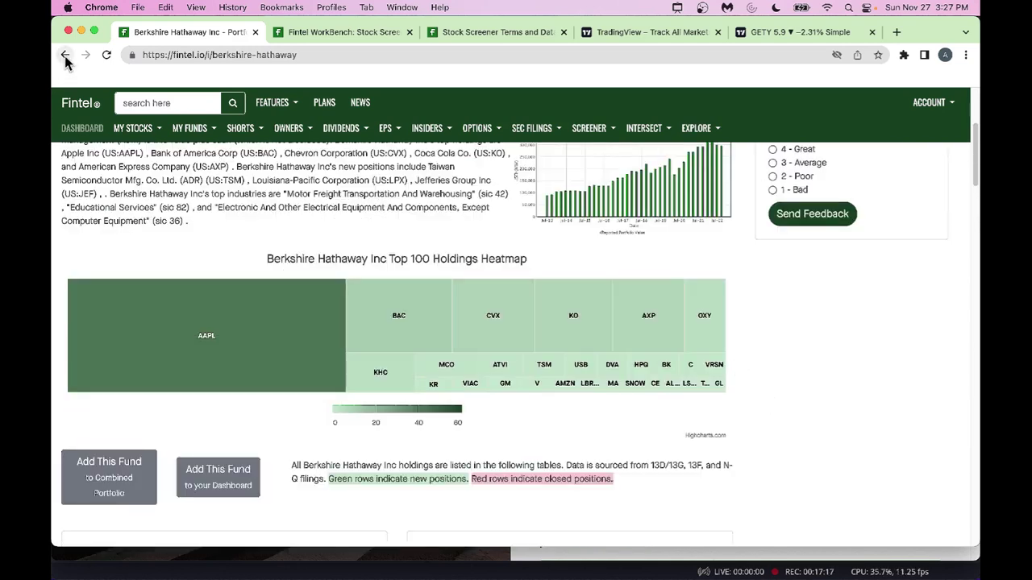
pyautogui.click(65, 56)
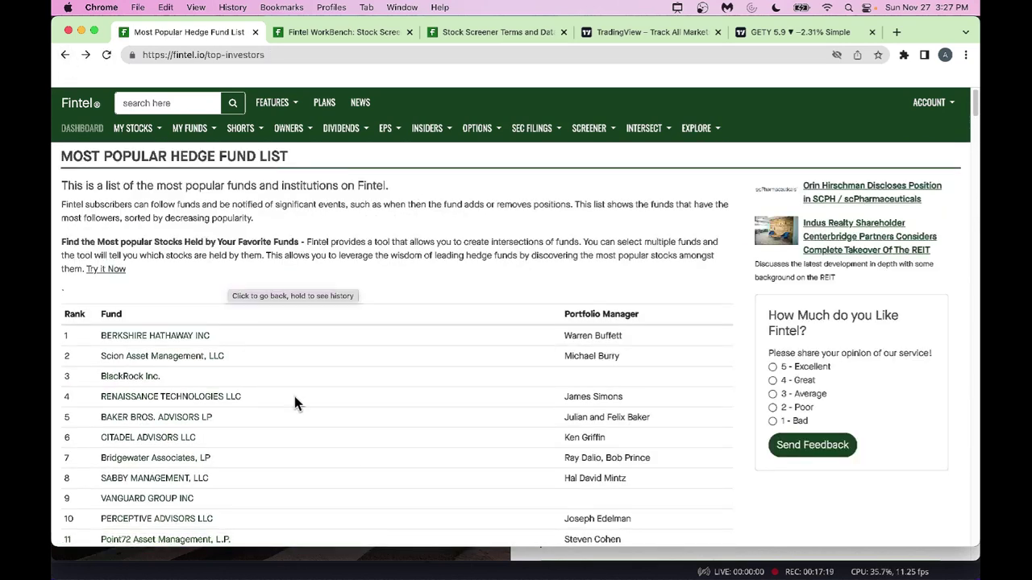
pyautogui.scroll(-1, 295, 400)
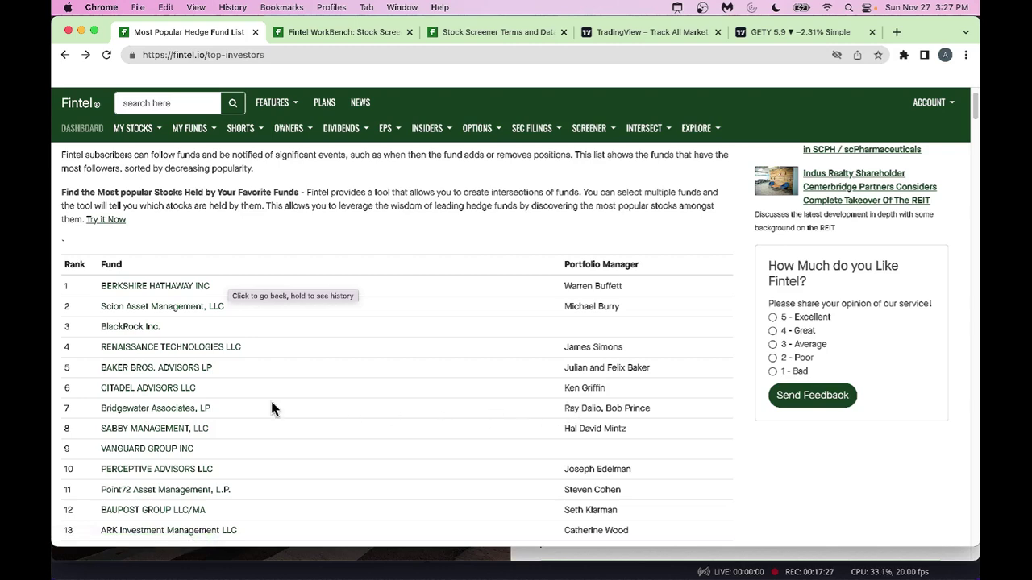
pyautogui.click(163, 408)
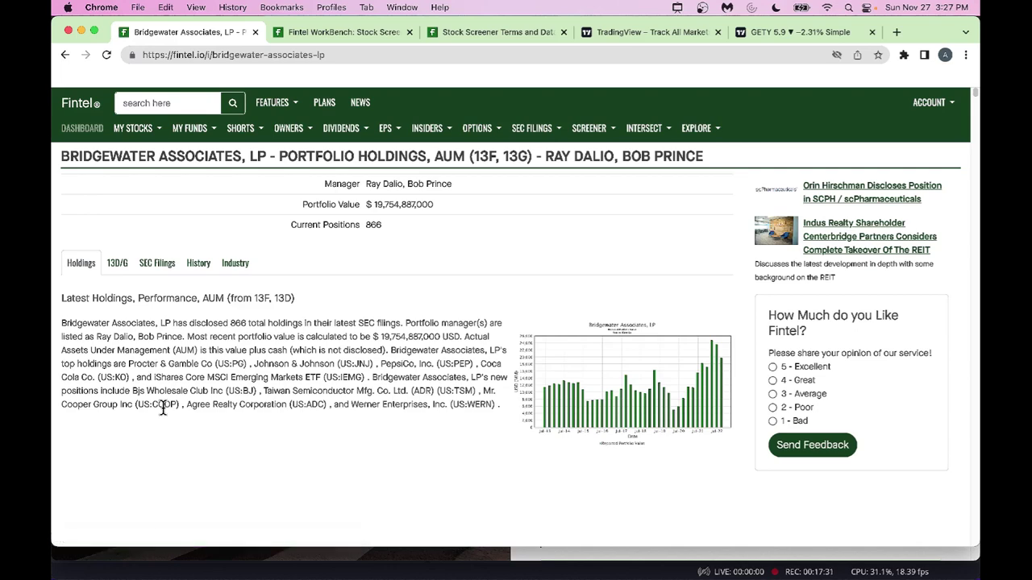
# - Outline the PEP to PDD tiles and the smaller holdings beneath them in Bridgewater's Top 100 Holdings Heatmap
pyautogui.scroll(-5, 261, 461)
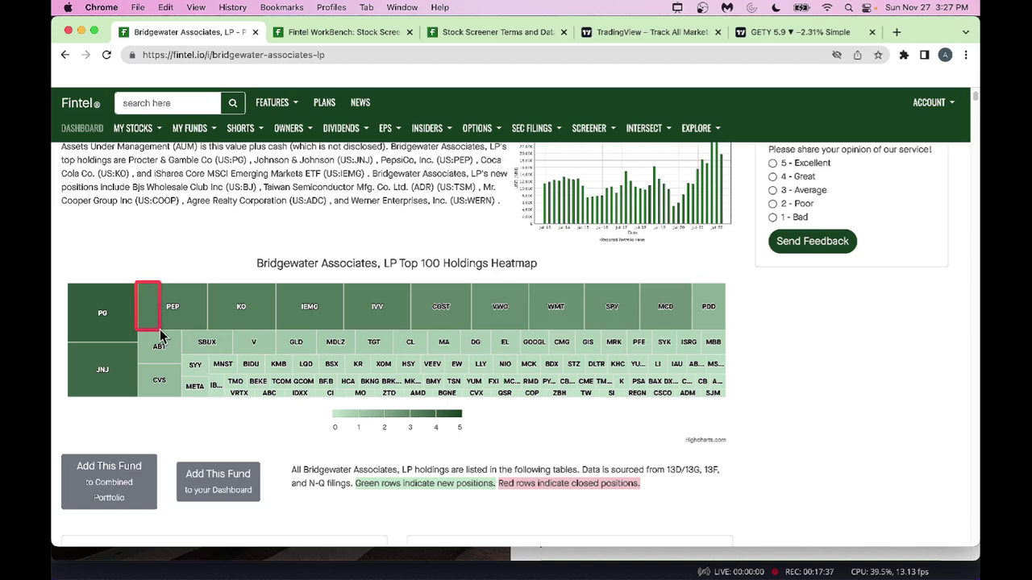
pyautogui.moveTo(160, 334)
pyautogui.mouseDown()
pyautogui.moveTo(480, 332)
pyautogui.moveTo(695, 308)
pyautogui.moveTo(685, 327)
pyautogui.moveTo(725, 328)
pyautogui.mouseUp()
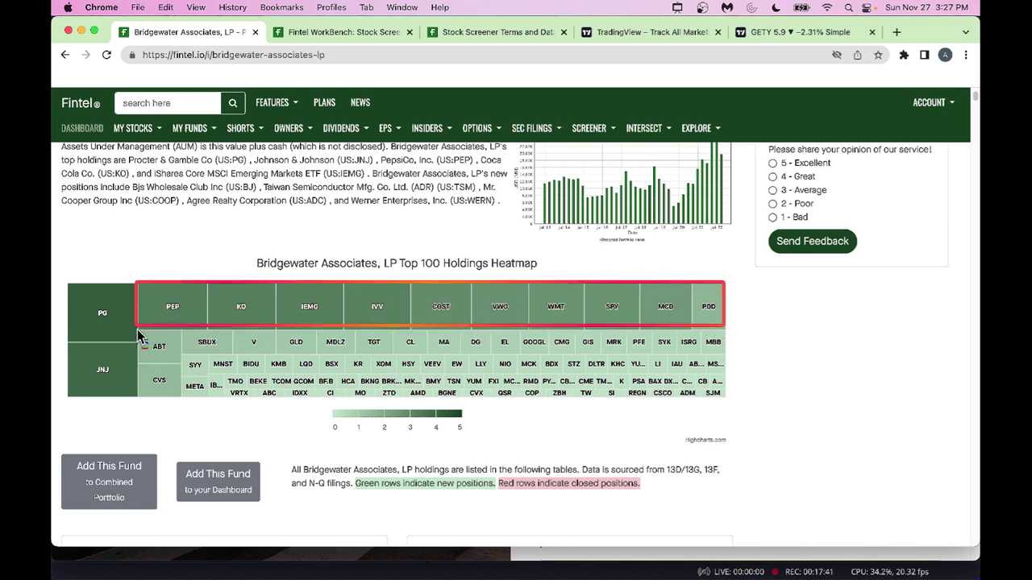
pyautogui.moveTo(138, 332)
pyautogui.mouseDown()
pyautogui.moveTo(163, 423)
pyautogui.moveTo(393, 363)
pyautogui.moveTo(718, 386)
pyautogui.moveTo(730, 397)
pyautogui.mouseUp()
# - Outline Bridgewater's Top Increases securities, the Pinduoduo row, the Top Decreases table and its SPY entry, and clear the outlines
pyautogui.scroll(-5, 759, 406)
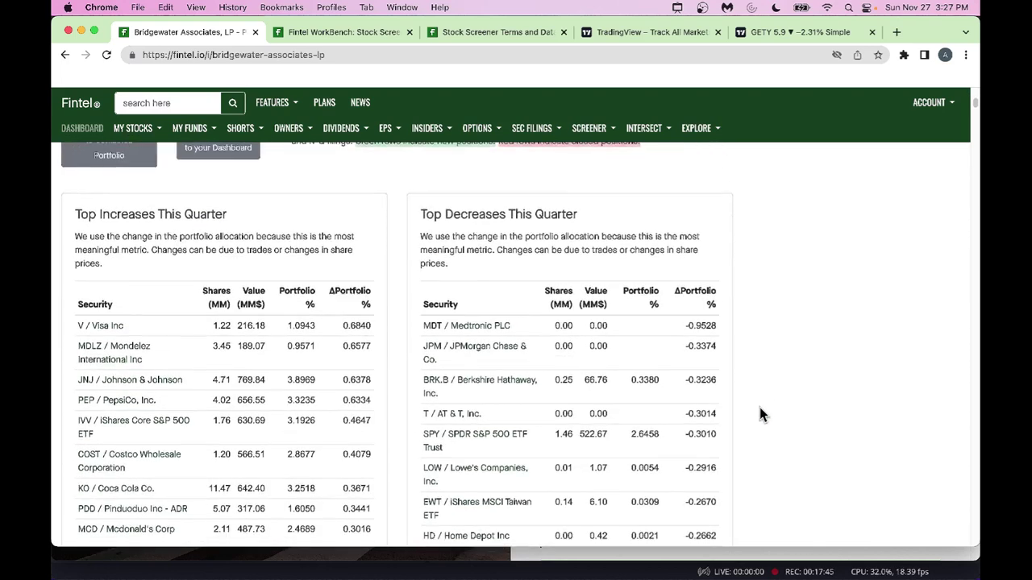
pyautogui.scroll(-1, 759, 416)
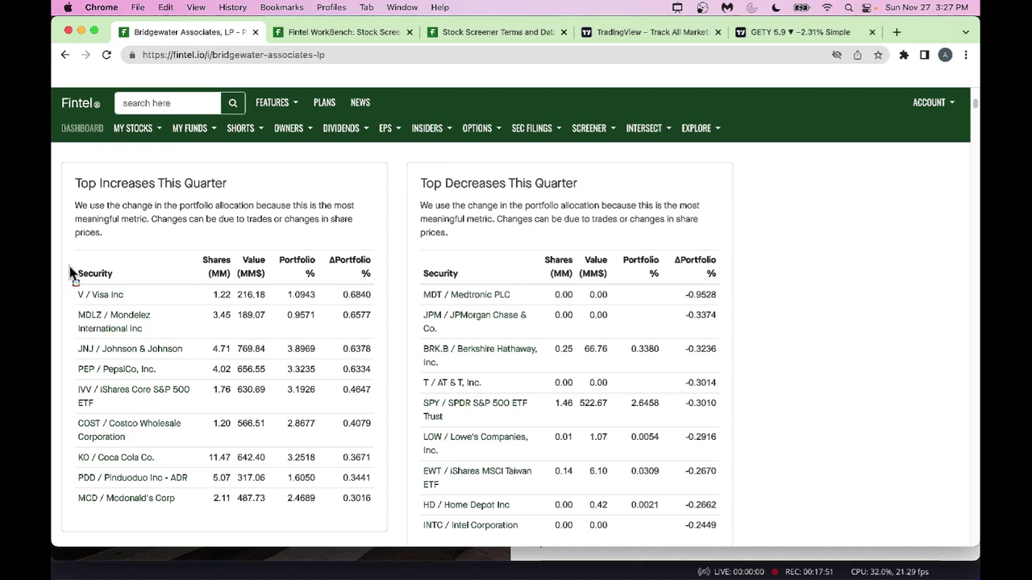
pyautogui.moveTo(71, 286)
pyautogui.mouseDown()
pyautogui.moveTo(159, 515)
pyautogui.moveTo(276, 528)
pyautogui.mouseUp()
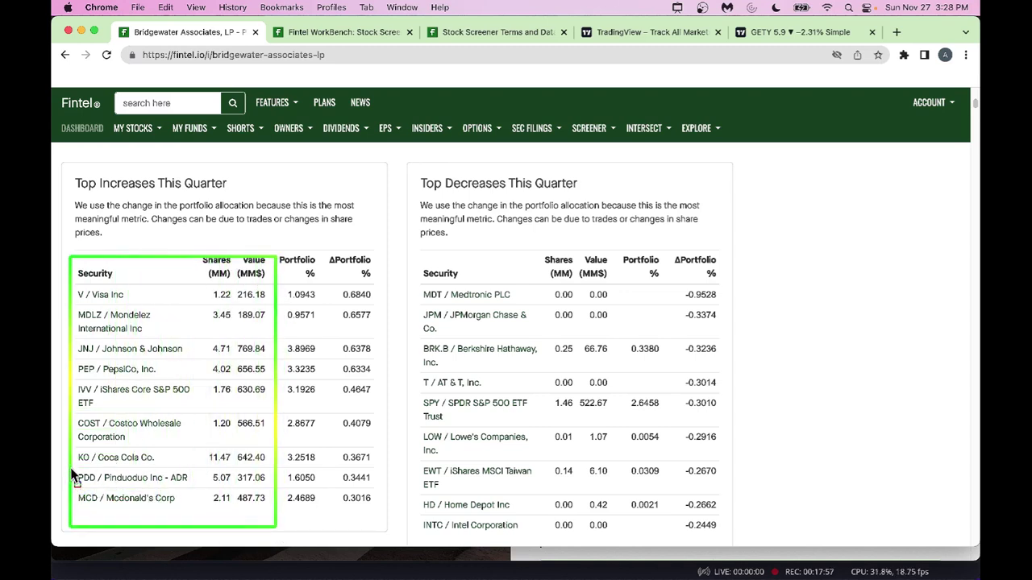
pyautogui.moveTo(70, 467)
pyautogui.mouseDown()
pyautogui.moveTo(80, 492)
pyautogui.moveTo(210, 500)
pyautogui.moveTo(370, 486)
pyautogui.mouseUp()
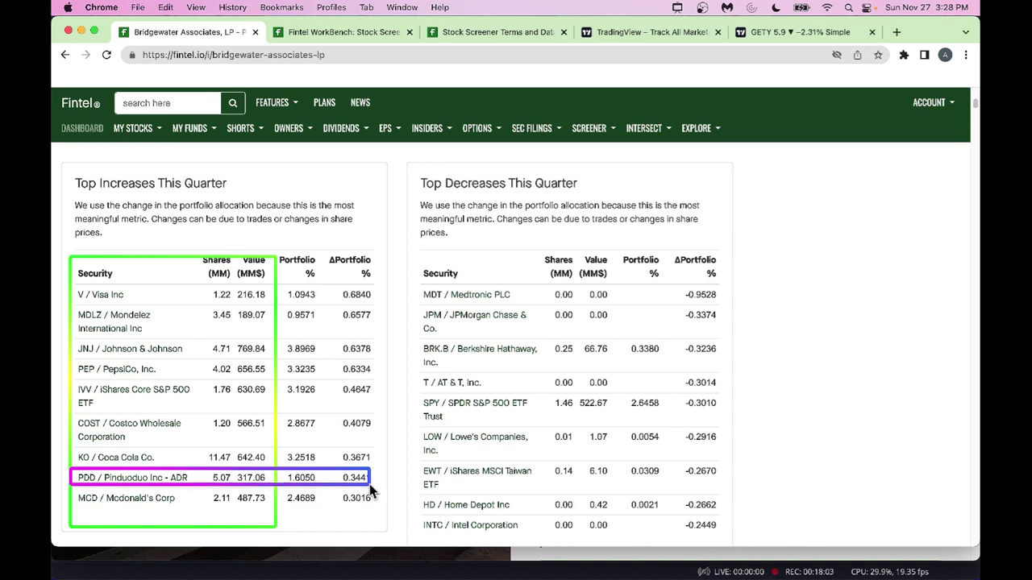
pyautogui.moveTo(411, 248)
pyautogui.mouseDown()
pyautogui.moveTo(468, 439)
pyautogui.moveTo(574, 536)
pyautogui.moveTo(743, 542)
pyautogui.mouseUp()
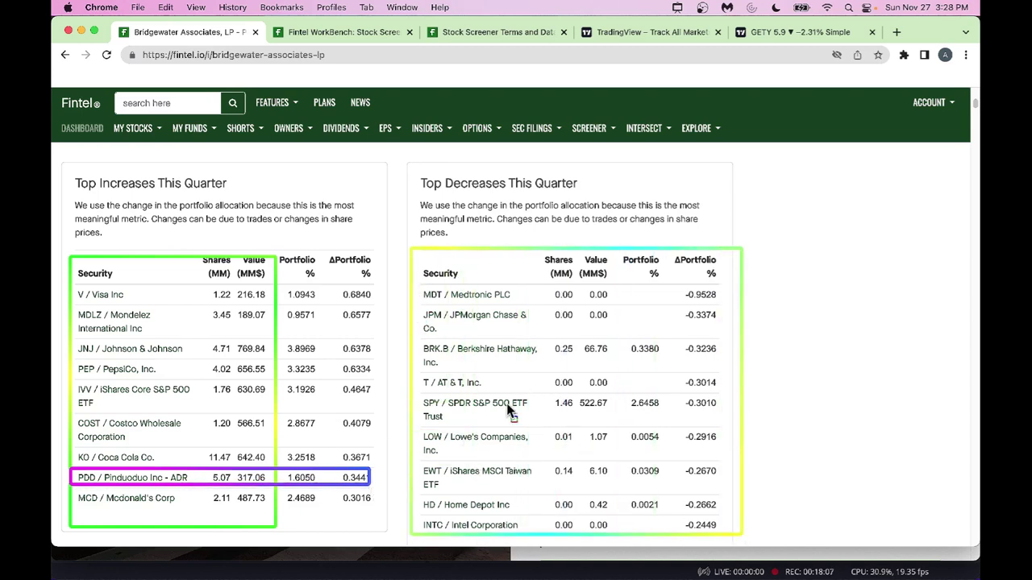
pyautogui.moveTo(417, 390)
pyautogui.mouseDown()
pyautogui.moveTo(423, 440)
pyautogui.moveTo(524, 435)
pyautogui.mouseUp()
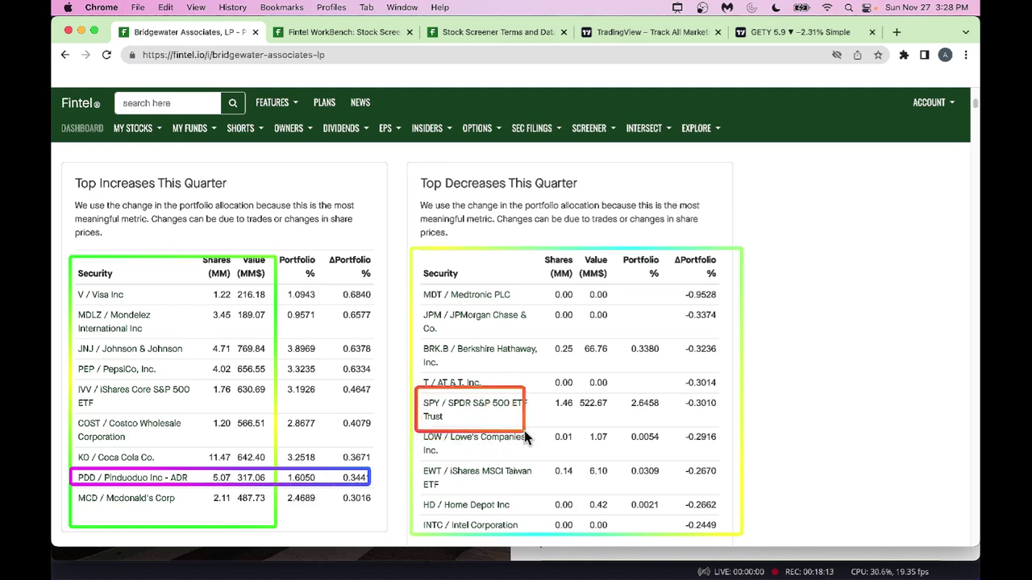
pyautogui.press('Escape')
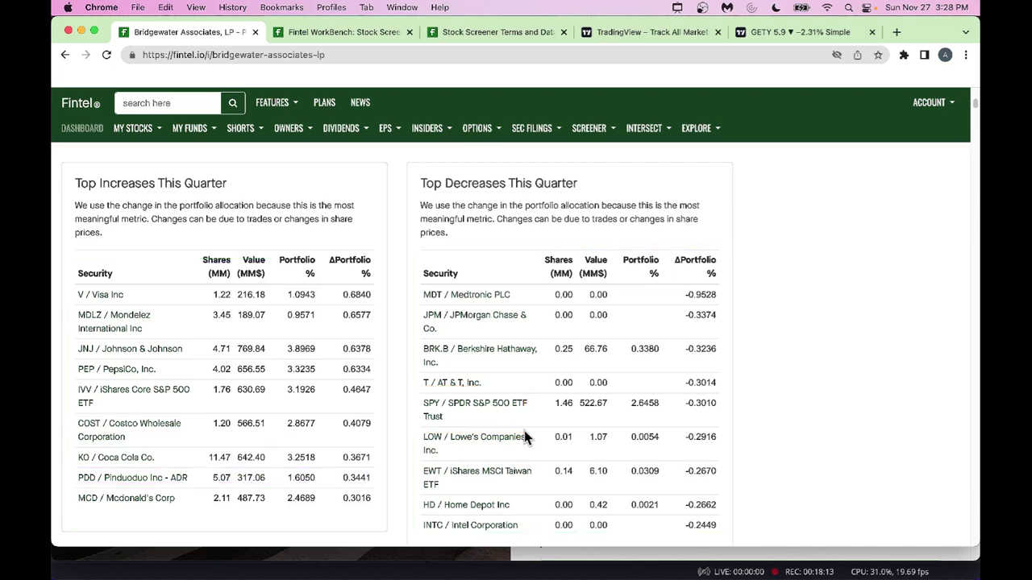
# - Return to the Most Popular Hedge Fund List and review the lower-ranked funds and their portfolio managers
pyautogui.click(64, 56)
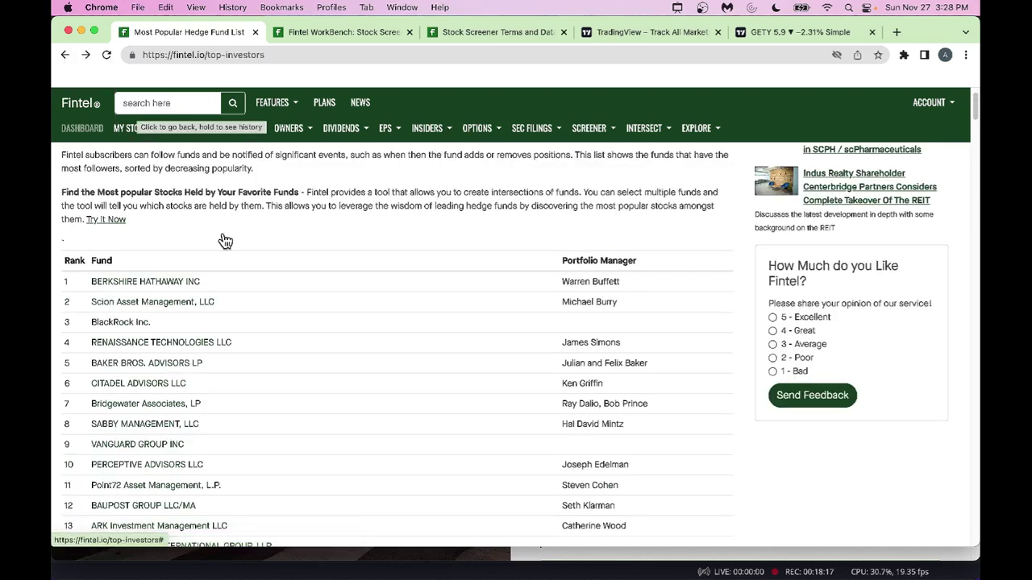
pyautogui.scroll(-4, 241, 270)
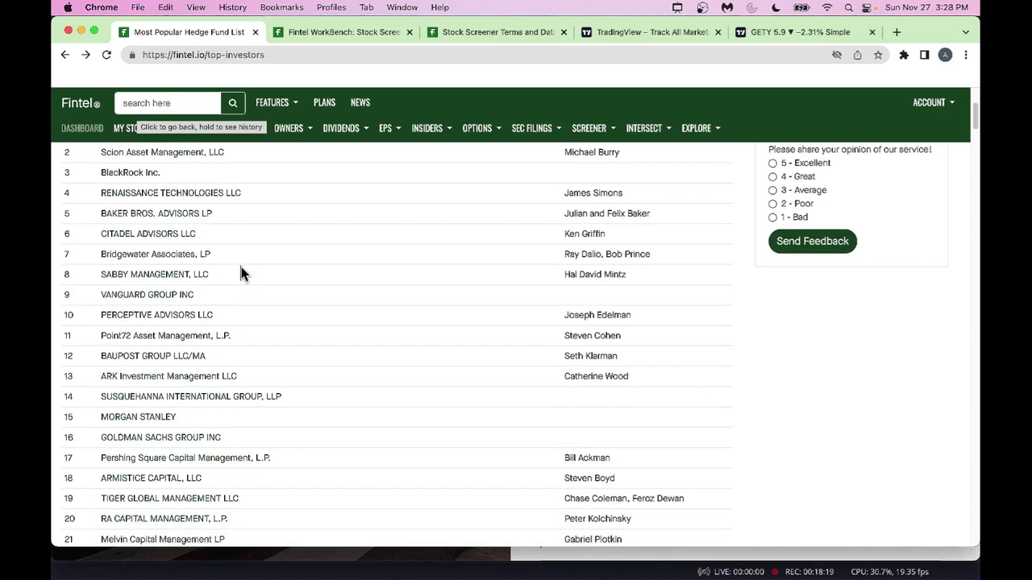
pyautogui.scroll(-2, 241, 274)
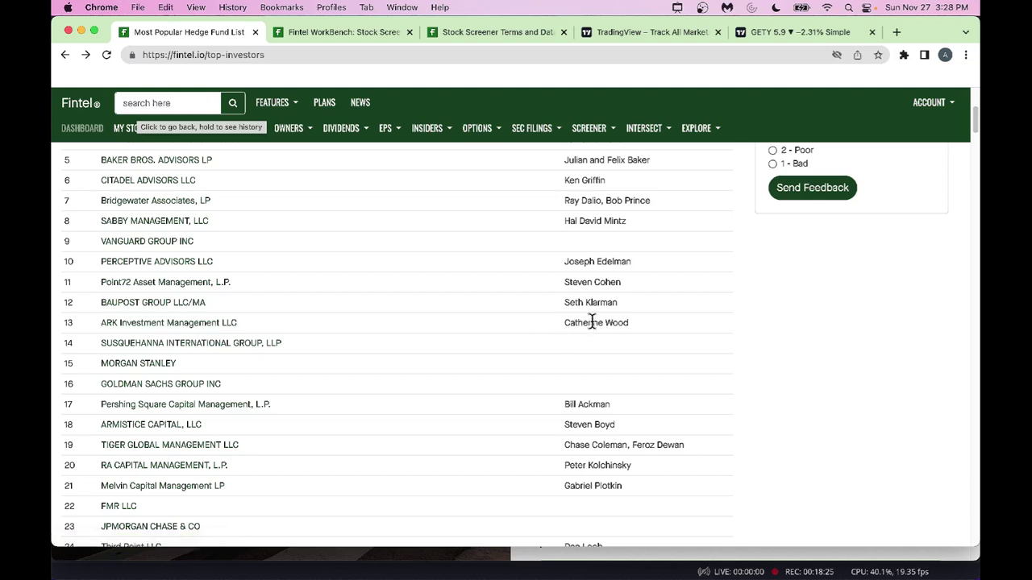
# - Open ARK Investment Management LLC and outline the ROKU to BEAM row and the TSLA and ZM tiles in its Top 100 Holdings Heatmap
pyautogui.click(177, 324)
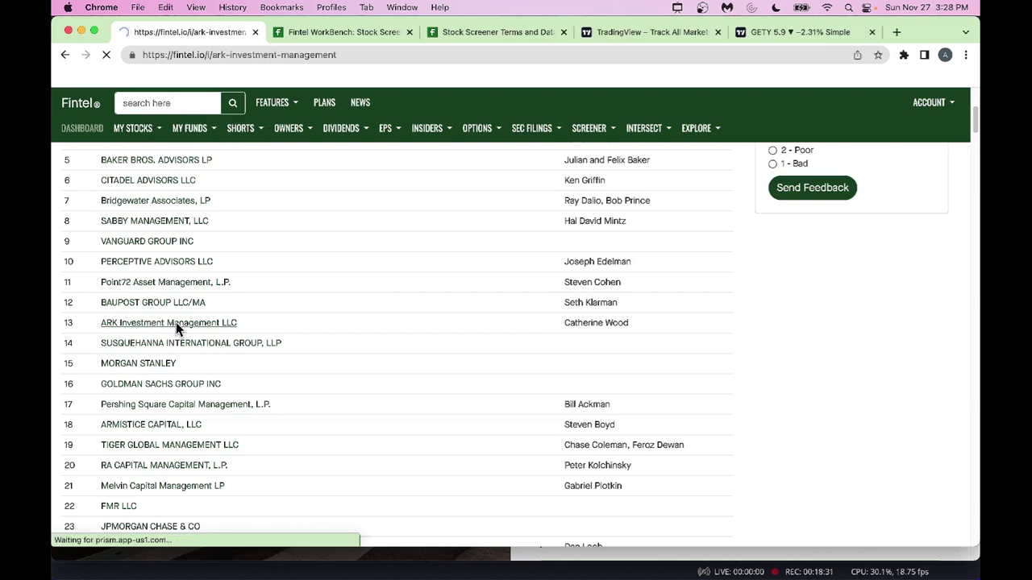
pyautogui.scroll(-15, 287, 475)
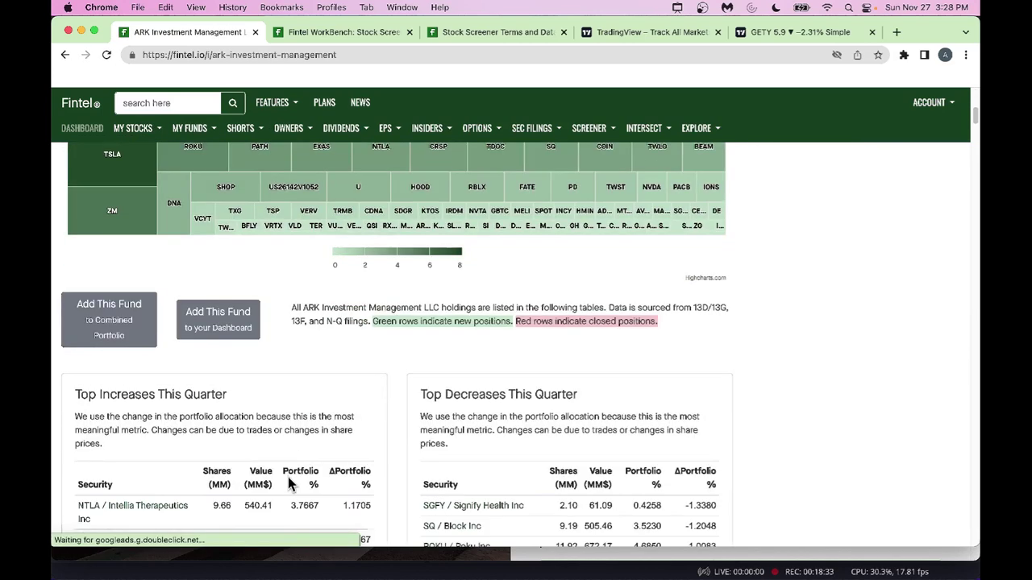
pyautogui.scroll(5, 287, 482)
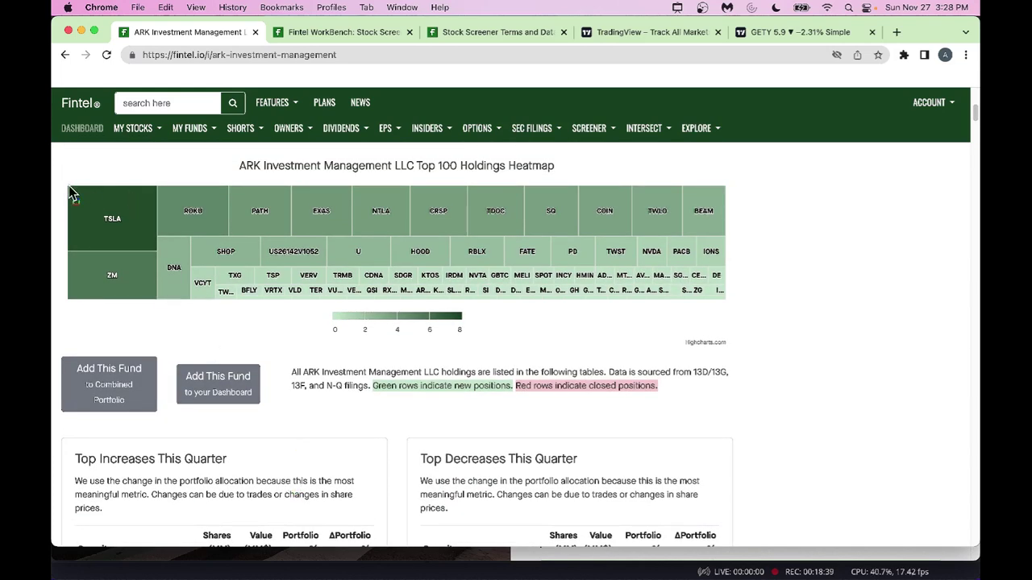
pyautogui.moveTo(156, 184)
pyautogui.mouseDown()
pyautogui.moveTo(179, 235)
pyautogui.moveTo(591, 232)
pyautogui.moveTo(711, 216)
pyautogui.moveTo(731, 232)
pyautogui.mouseUp()
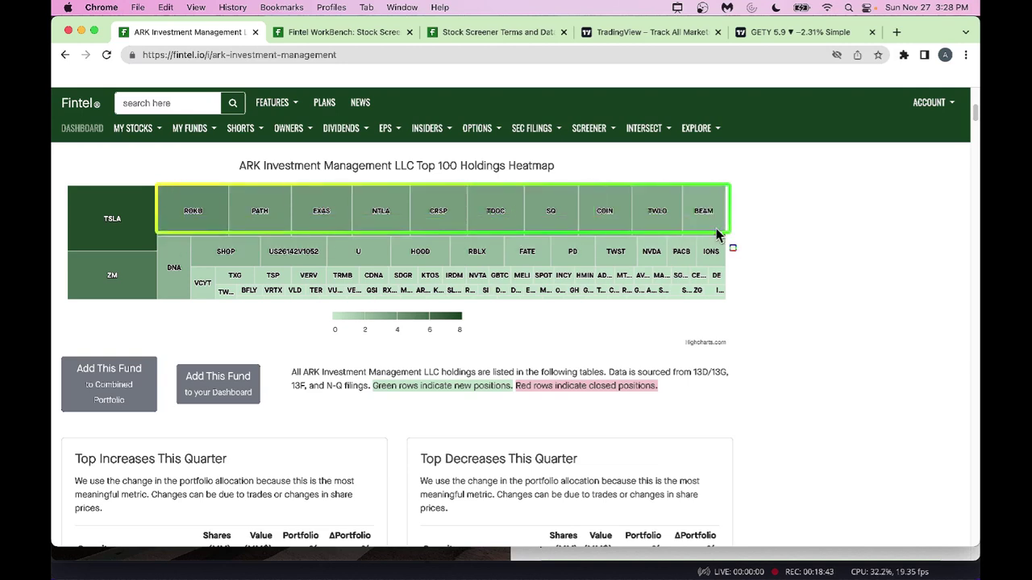
pyautogui.moveTo(63, 184)
pyautogui.mouseDown()
pyautogui.moveTo(102, 279)
pyautogui.moveTo(136, 307)
pyautogui.moveTo(155, 306)
pyautogui.mouseUp()
# - Review ARK's Top Increases and Top Decreases This Quarter tables and return to its portfolio summary
pyautogui.scroll(-5, 277, 340)
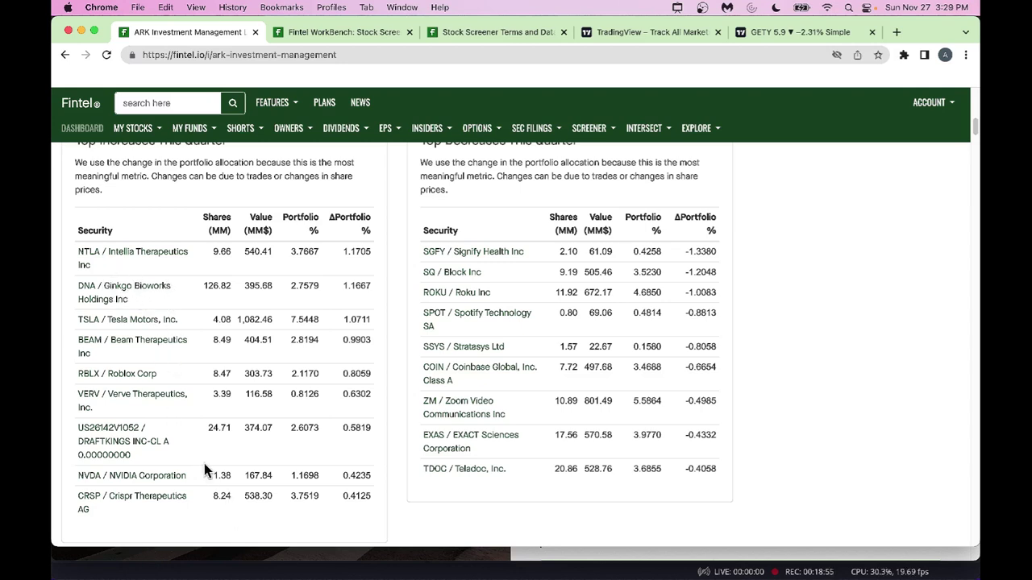
pyautogui.scroll(1, 512, 389)
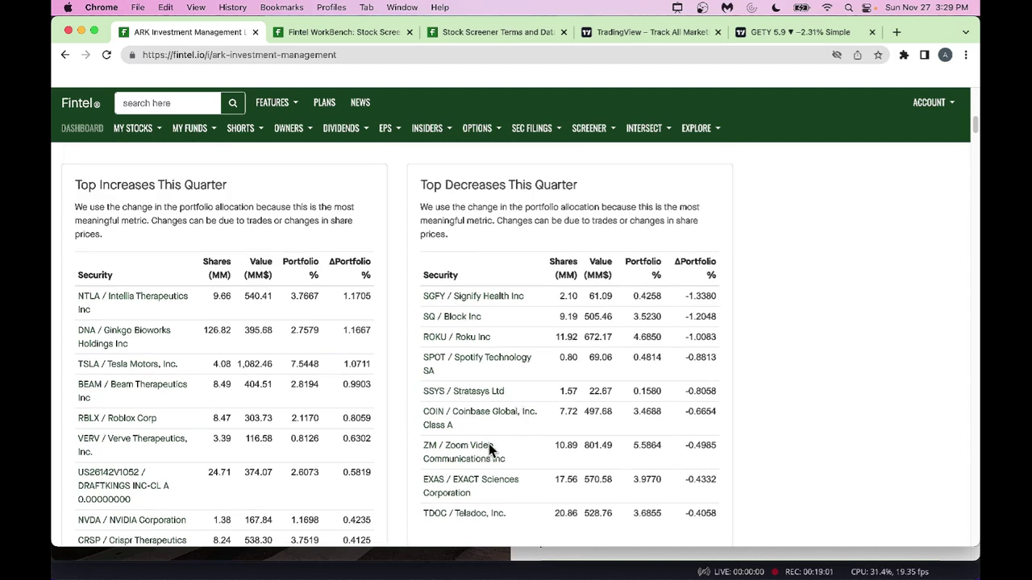
pyautogui.scroll(10, 488, 444)
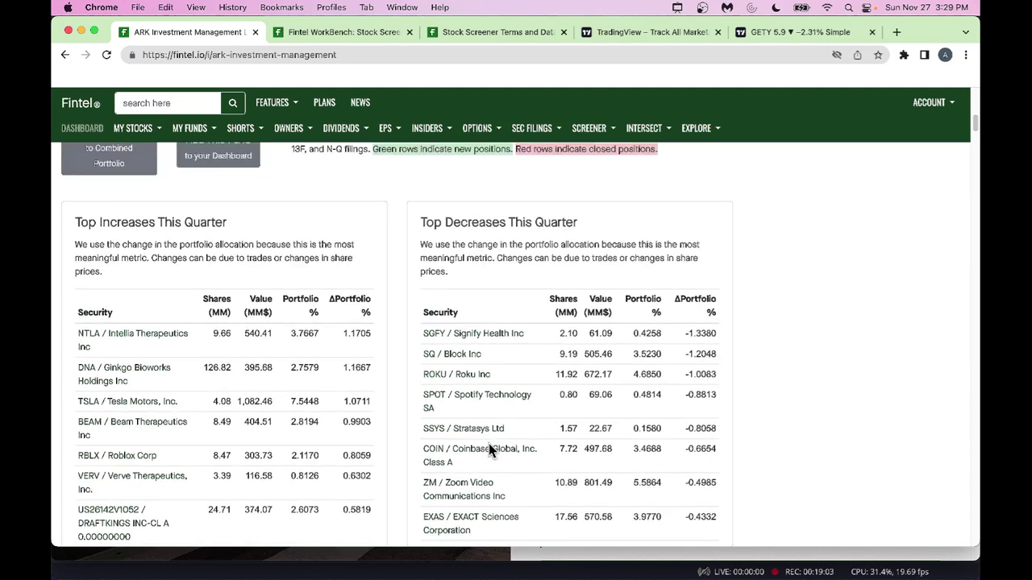
pyautogui.scroll(3, 488, 448)
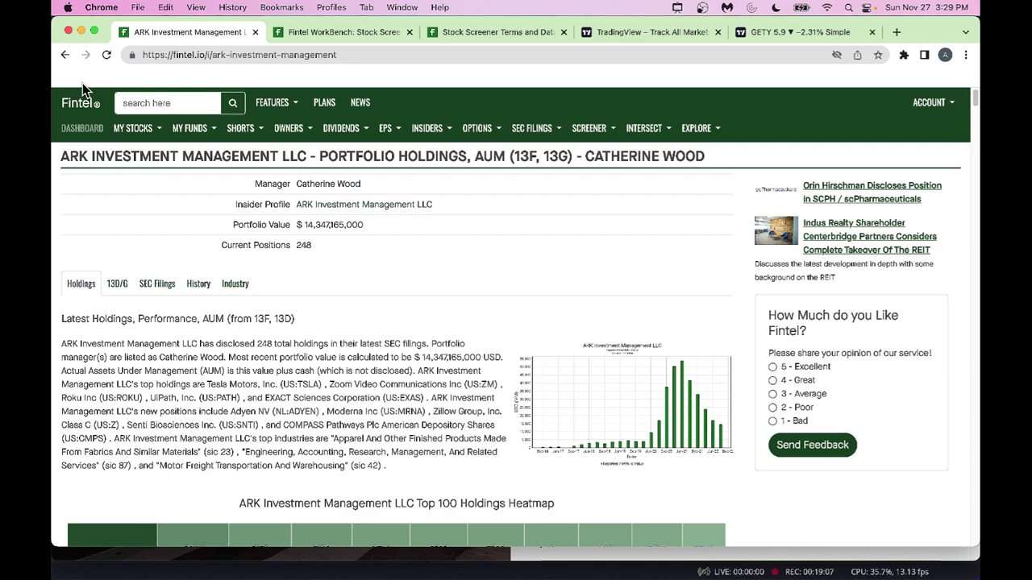
# - Open the List of Activist Investors and examine the funds, their 13D filings and portfolio values
pyautogui.click(308, 130)
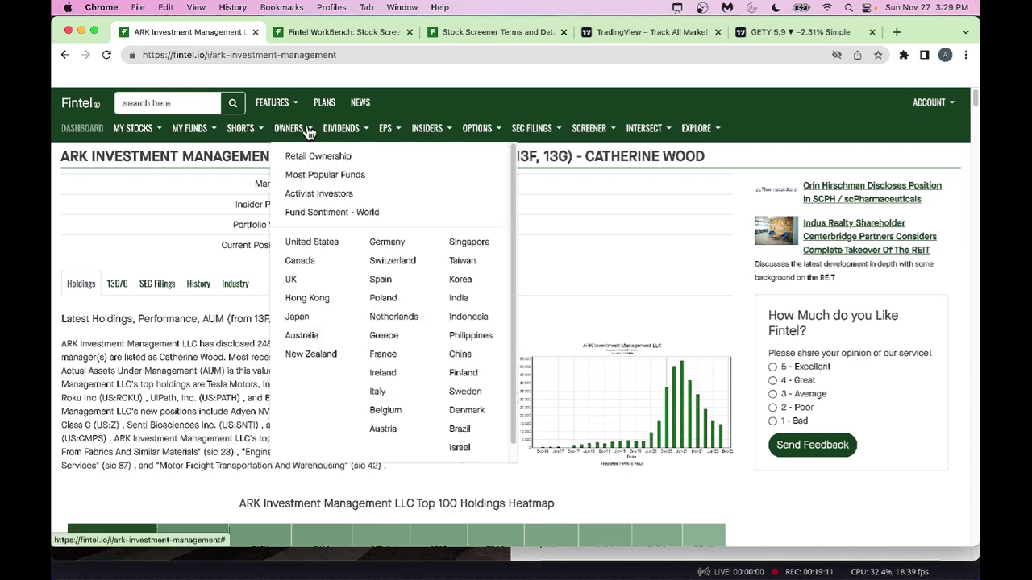
pyautogui.click(324, 195)
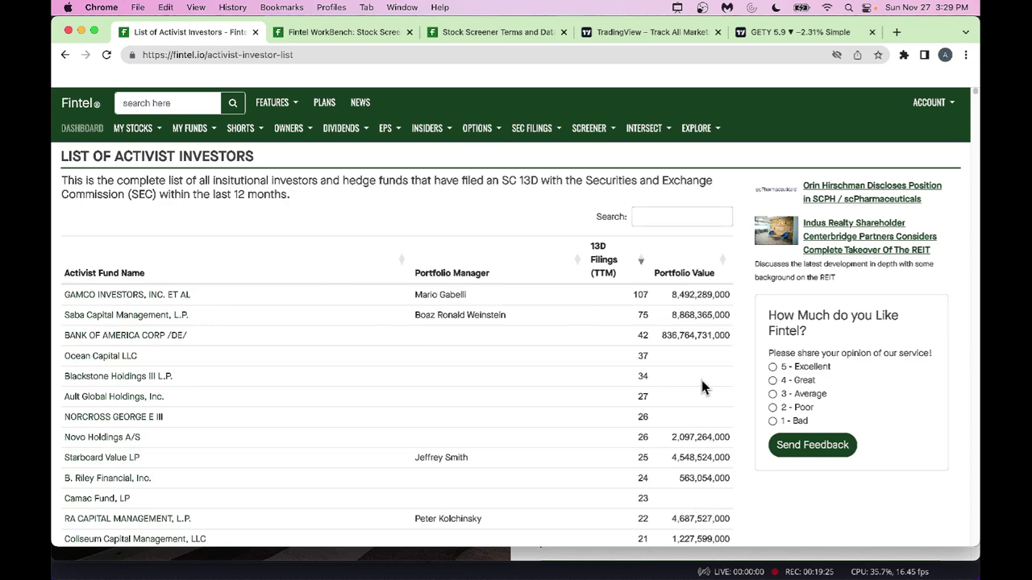
pyautogui.scroll(-5, 702, 386)
pyautogui.scroll(5, 701, 385)
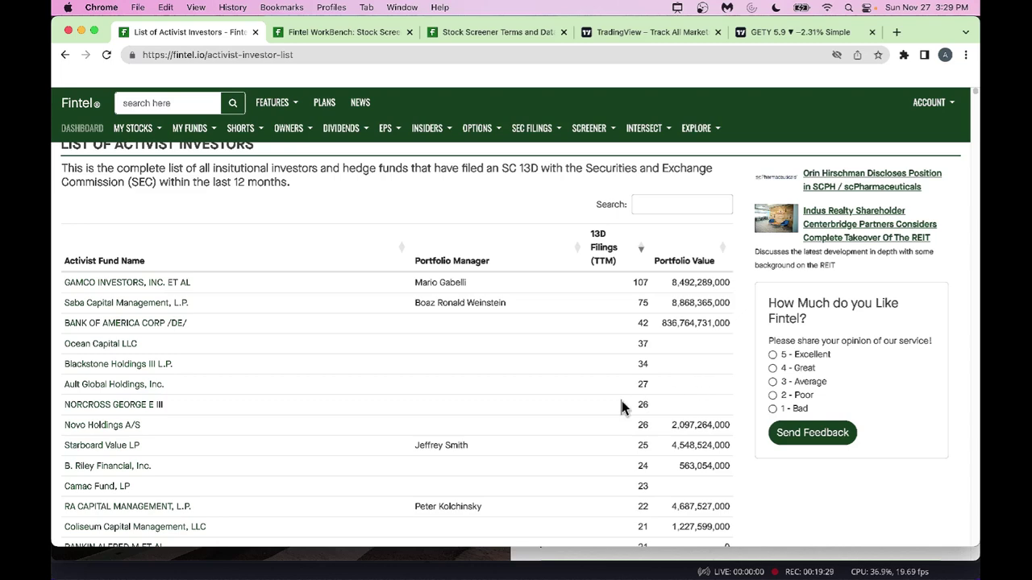
pyautogui.scroll(1, 622, 401)
pyautogui.scroll(-1, 622, 401)
pyautogui.scroll(1, 622, 401)
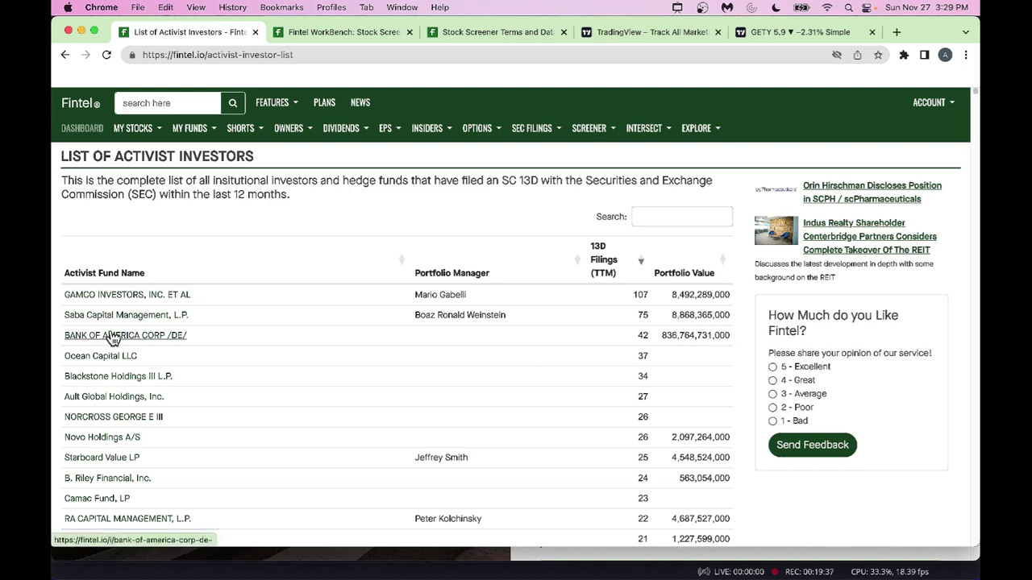
pyautogui.scroll(-1, 180, 419)
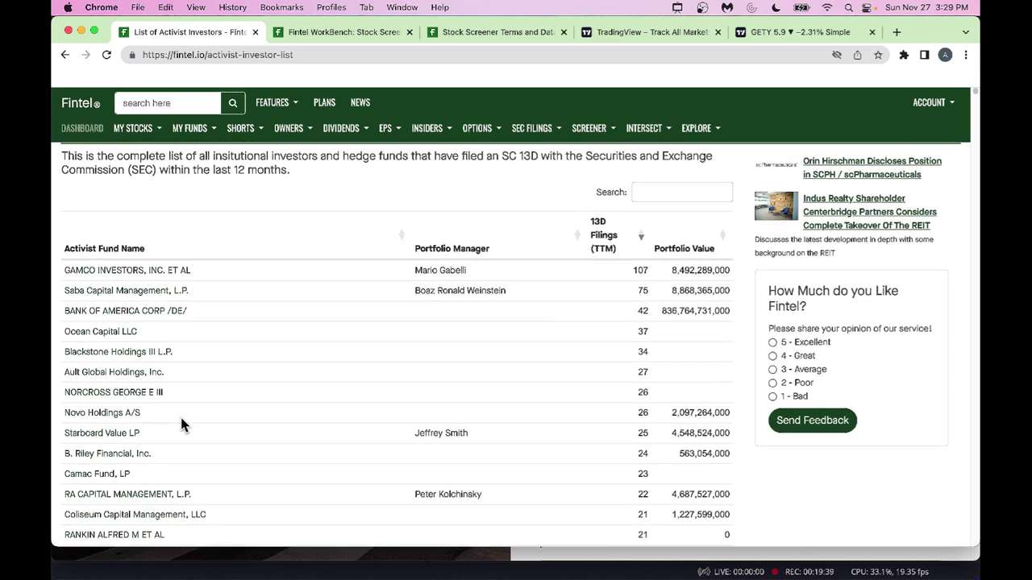
# - Open Starboard Value LP from the activist list and outline the GDDY tile in its Top 100 Holdings Heatmap
pyautogui.click(101, 440)
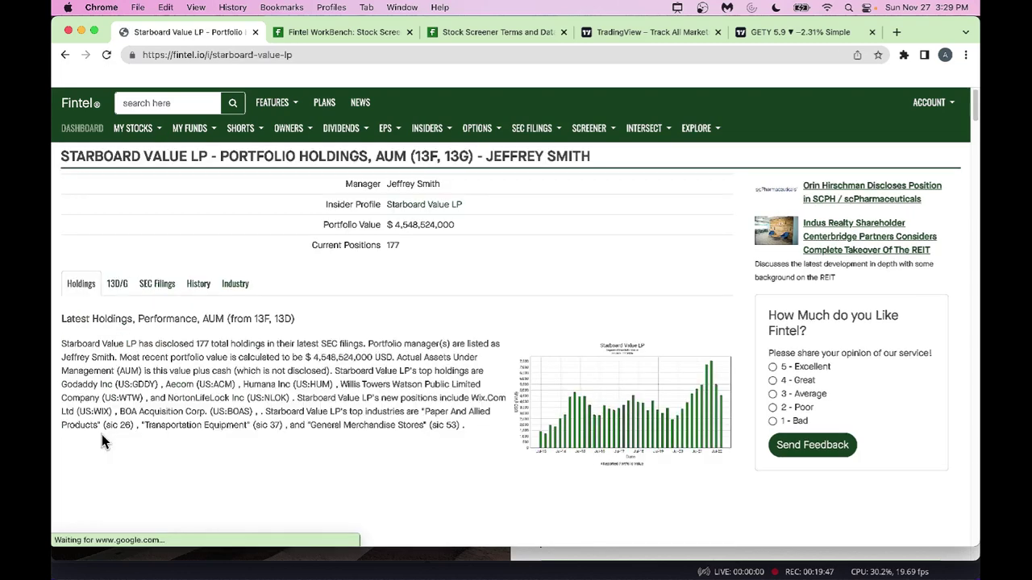
pyautogui.scroll(-5, 194, 475)
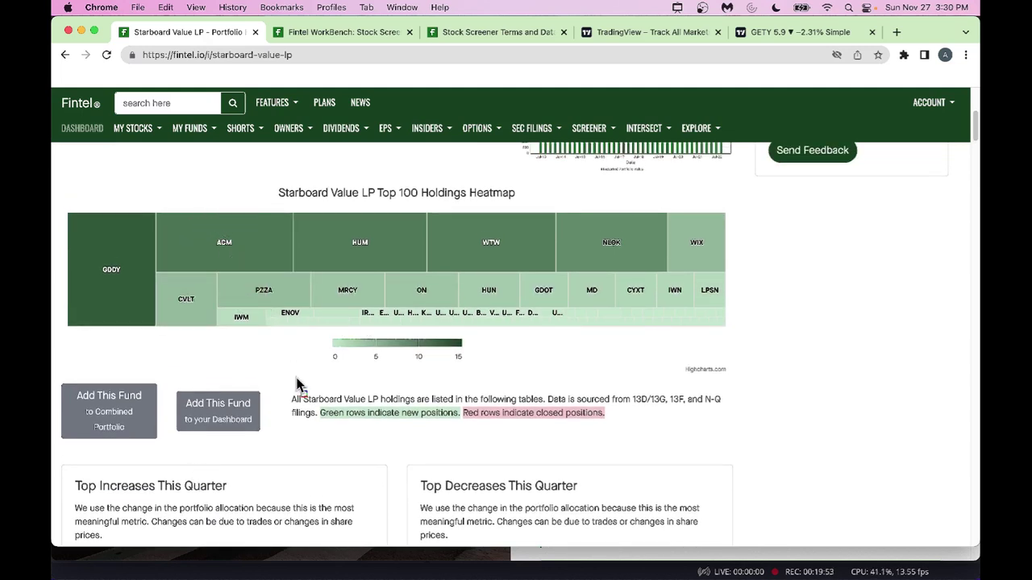
pyautogui.moveTo(72, 209)
pyautogui.mouseDown()
pyautogui.moveTo(123, 329)
pyautogui.moveTo(147, 330)
pyautogui.mouseUp()
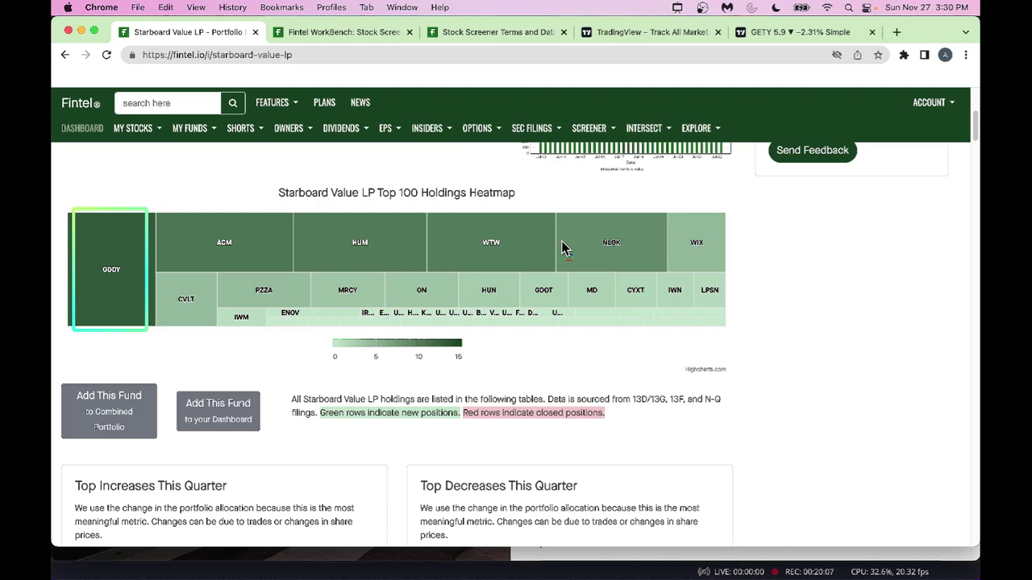
pyautogui.scroll(5, 562, 242)
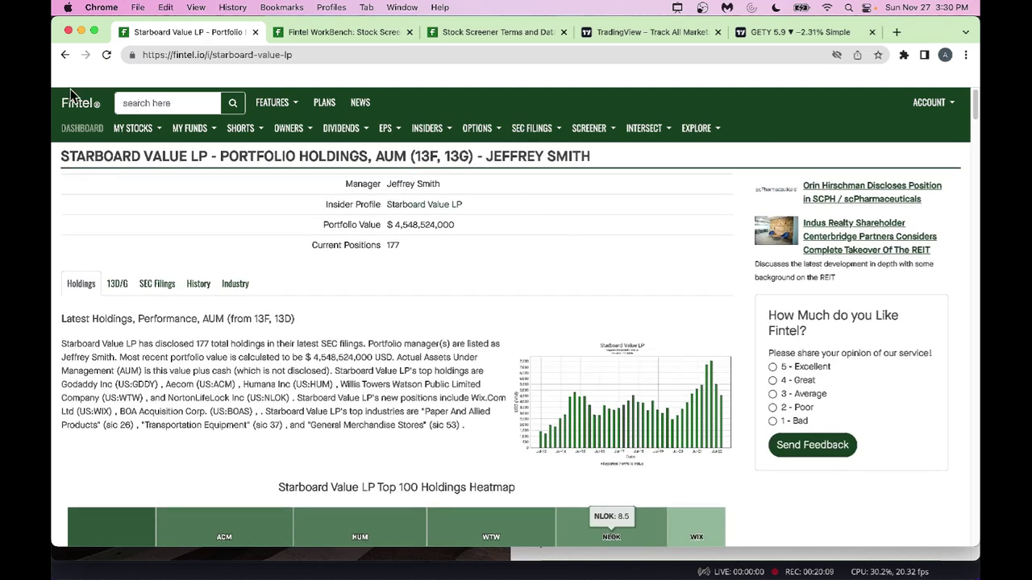
# - Return to the activist list, open BANK OF AMERICA CORP /DE/ and review its quarterly increases and decreases, waiting for the page to respond
pyautogui.click(64, 55)
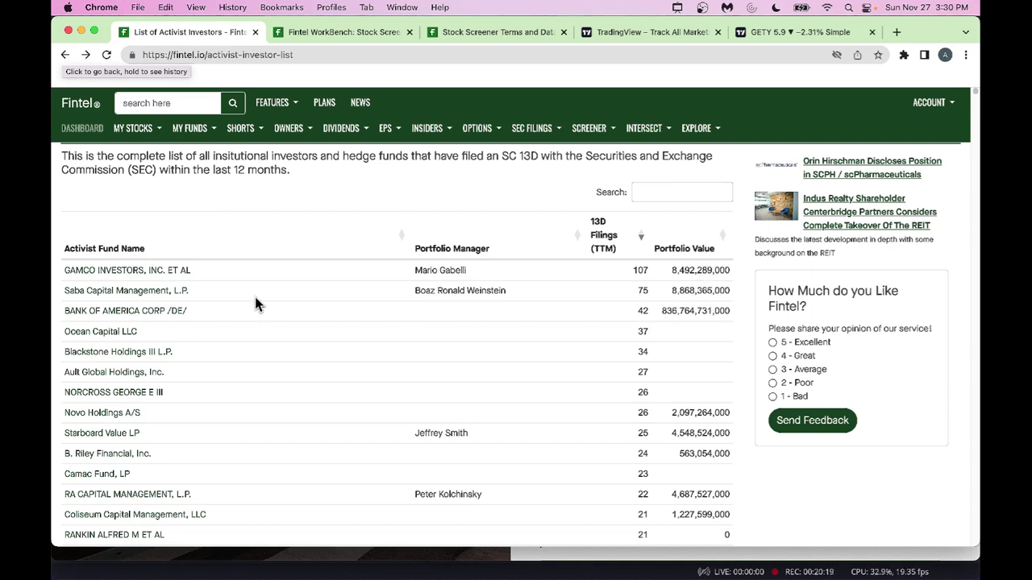
pyautogui.click(122, 314)
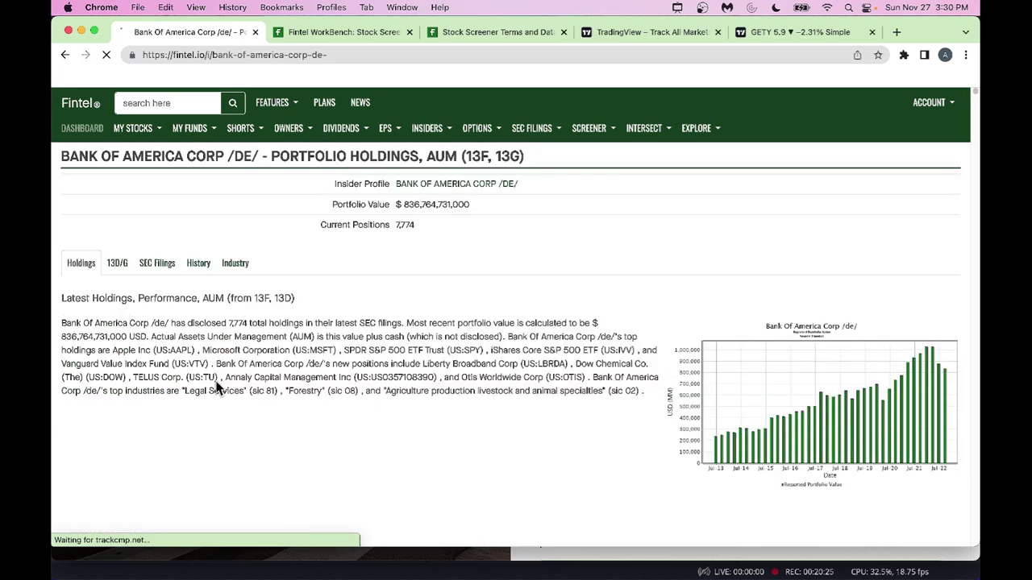
pyautogui.scroll(-10, 216, 388)
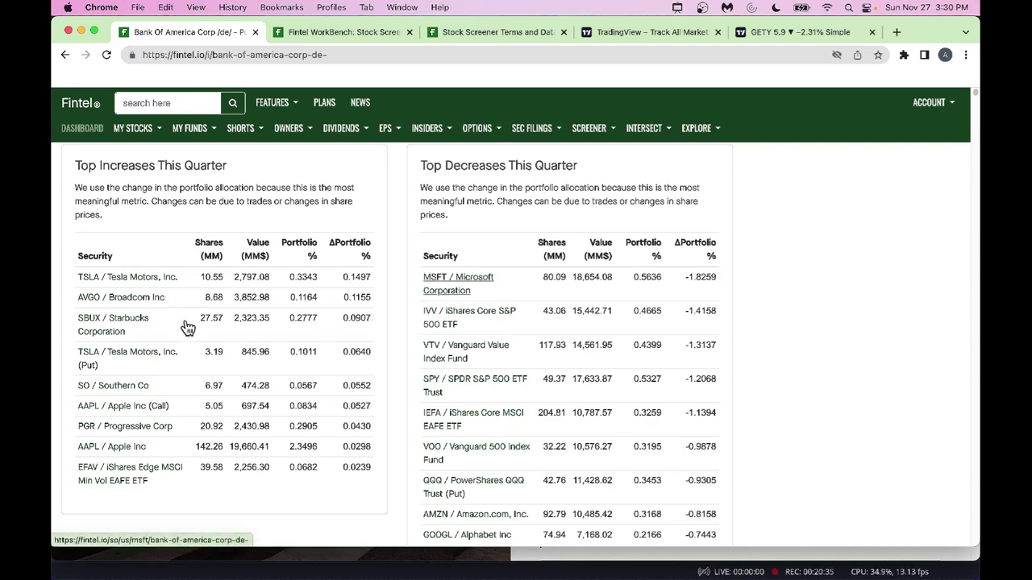
pyautogui.scroll(15, 188, 328)
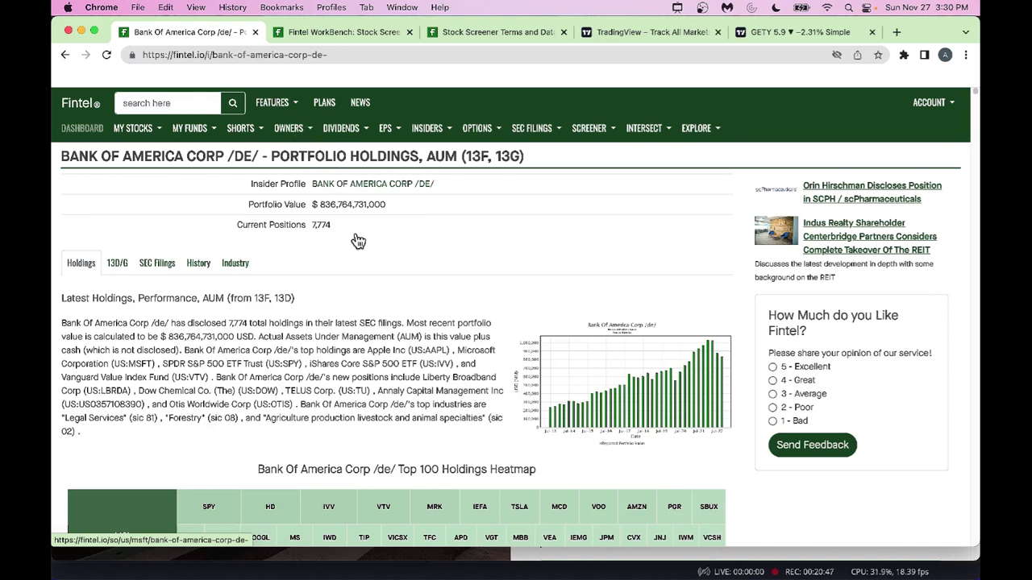
pyautogui.scroll(-2, 357, 237)
pyautogui.scroll(2, 346, 194)
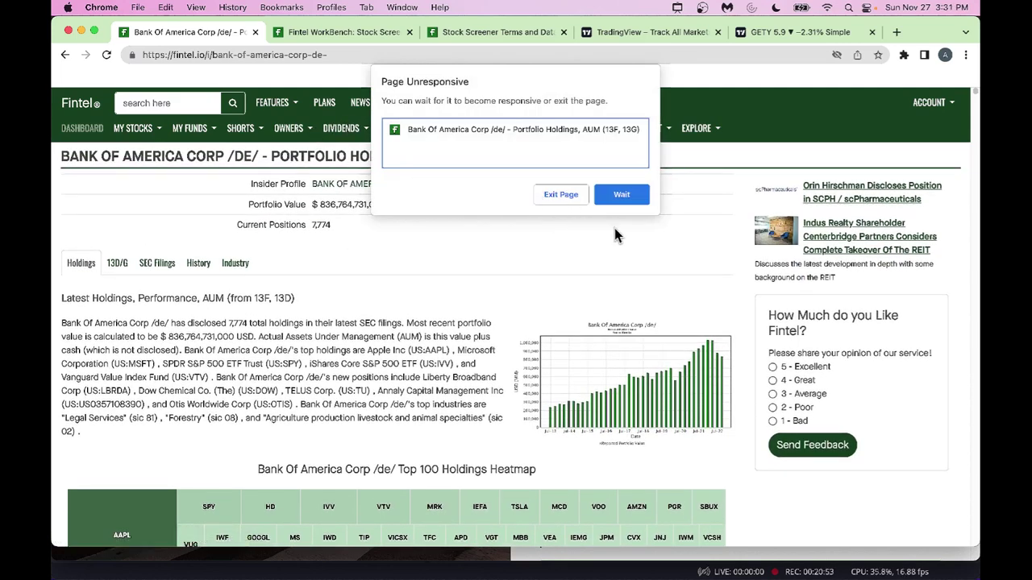
pyautogui.click(625, 198)
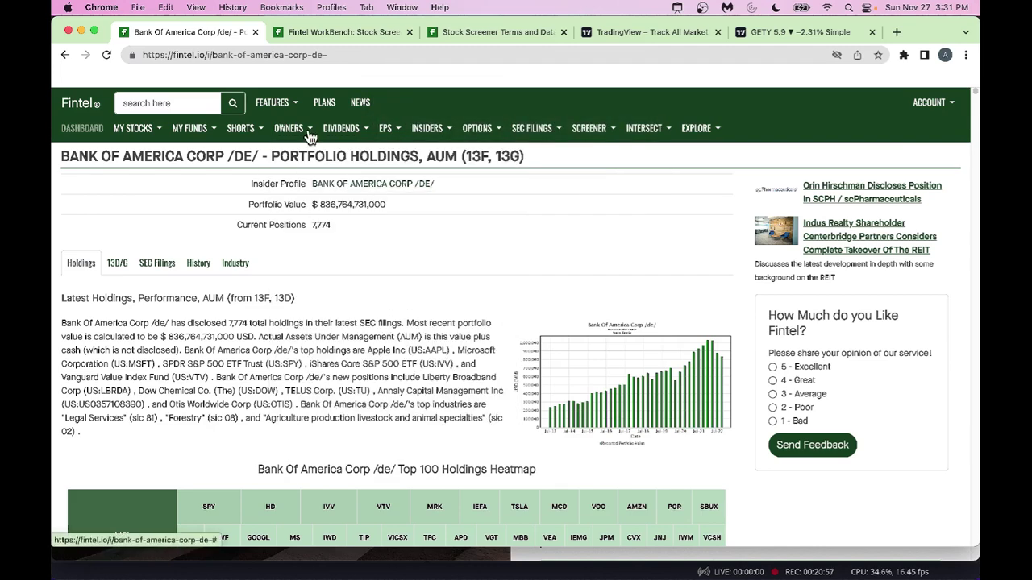
# - Open the worldwide Fund Sentiment Leaderboard and examine its explanation, columns and ranked securities
pyautogui.moveTo(311, 134)
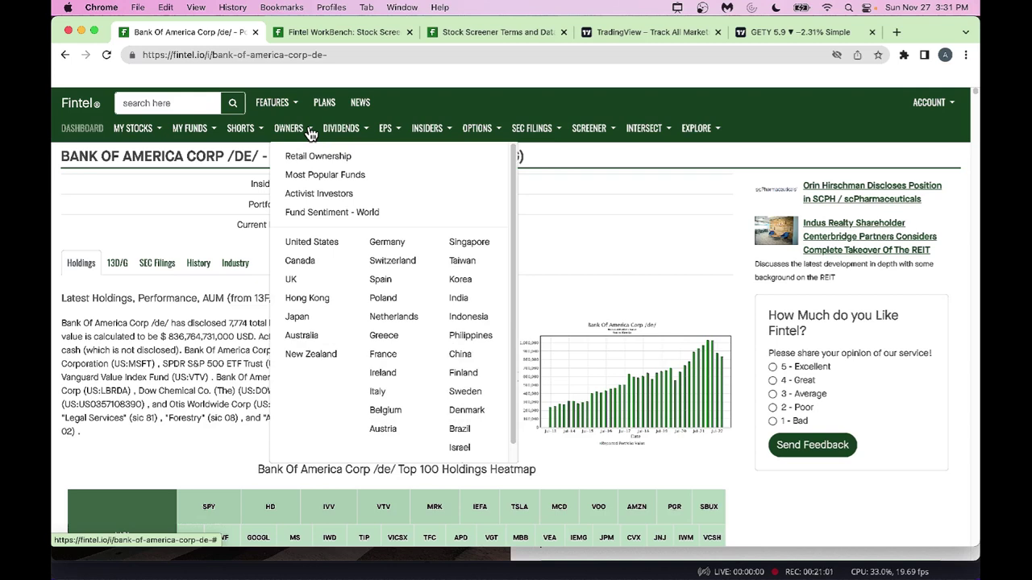
pyautogui.click(332, 213)
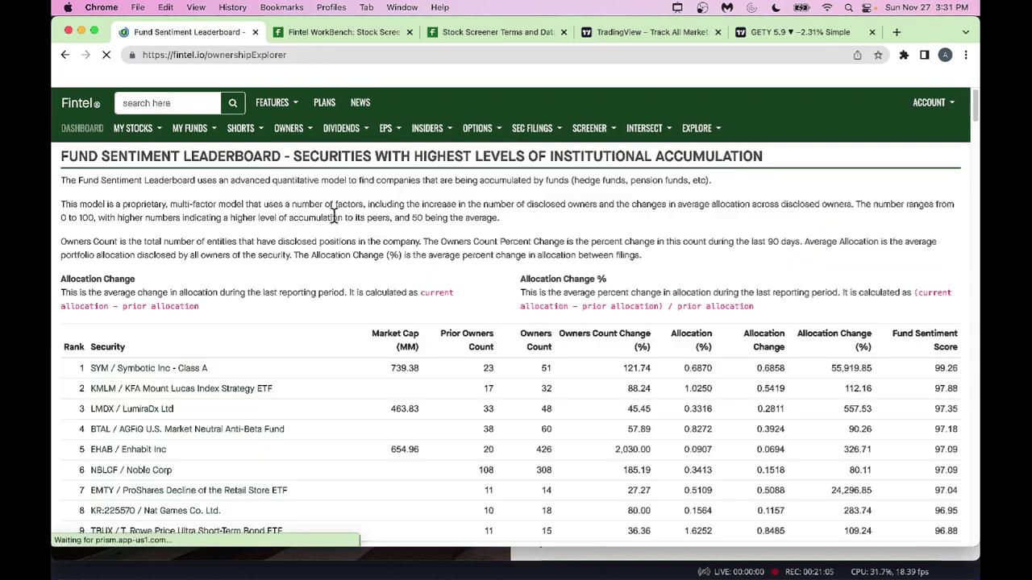
pyautogui.scroll(-1, 357, 343)
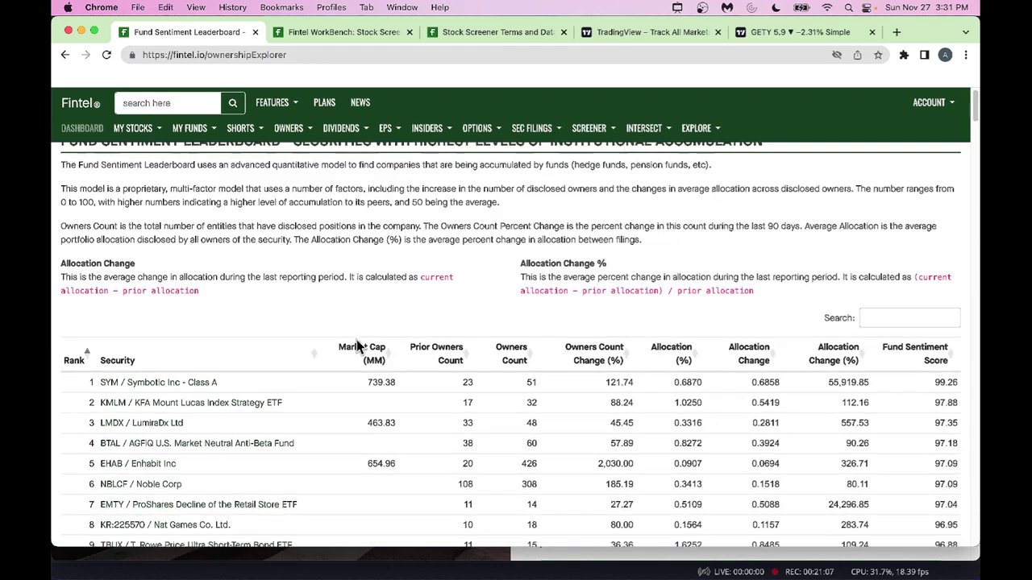
pyautogui.scroll(-1, 357, 343)
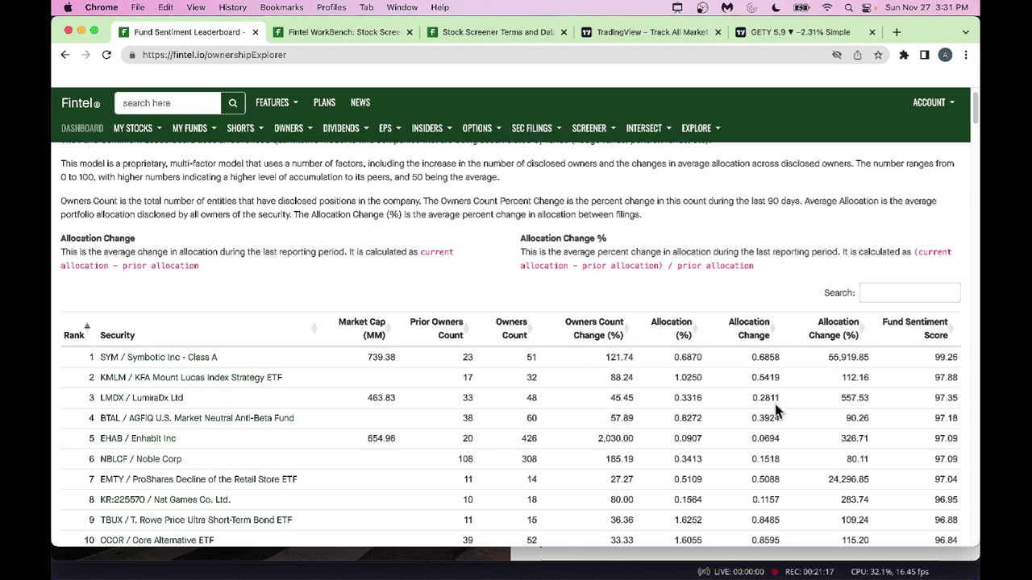
pyautogui.scroll(1, 775, 410)
pyautogui.scroll(-5, 775, 410)
pyautogui.scroll(-1, 774, 411)
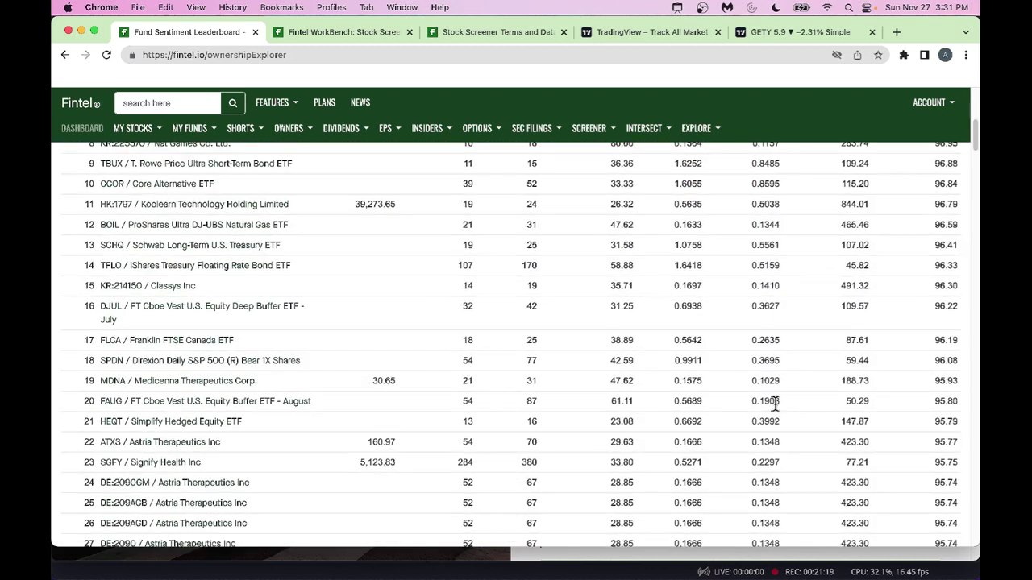
pyautogui.scroll(10, 775, 403)
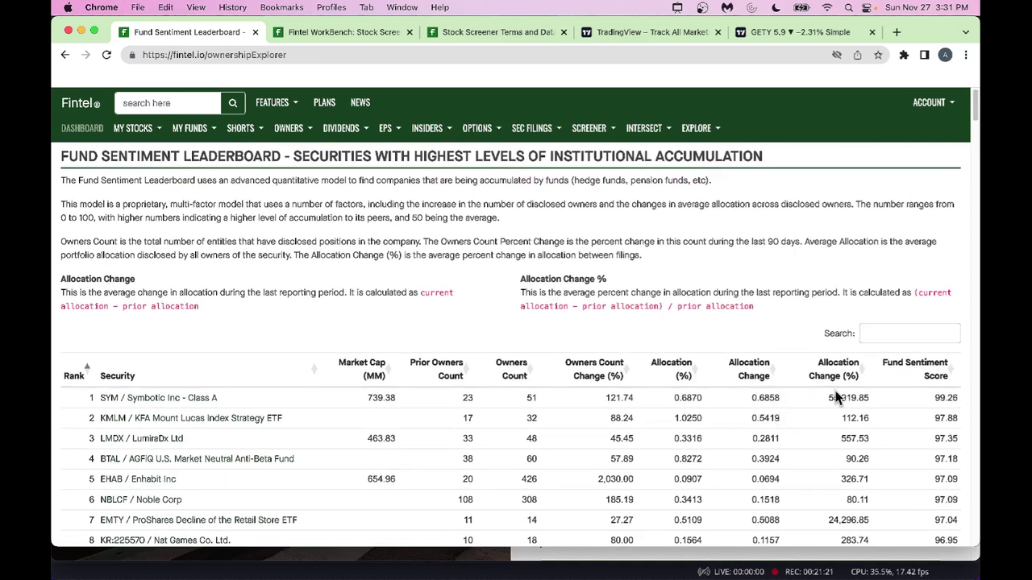
# - Search the Fund Sentiment Leaderboard for "aap" and "tesl", and clear the search to restore the full ranking
pyautogui.click(866, 333)
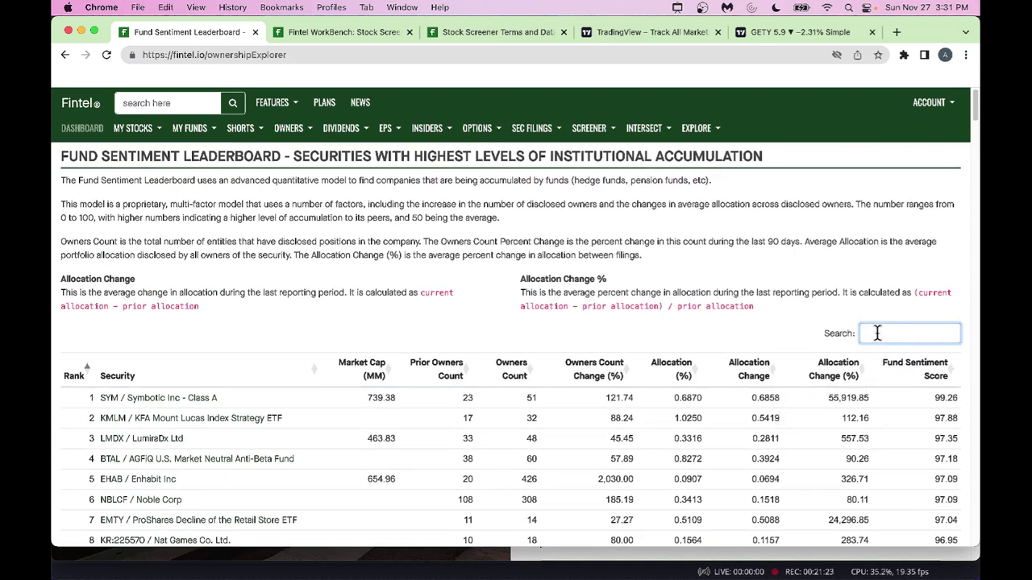
pyautogui.write('aa')
pyautogui.press('BackSpace')
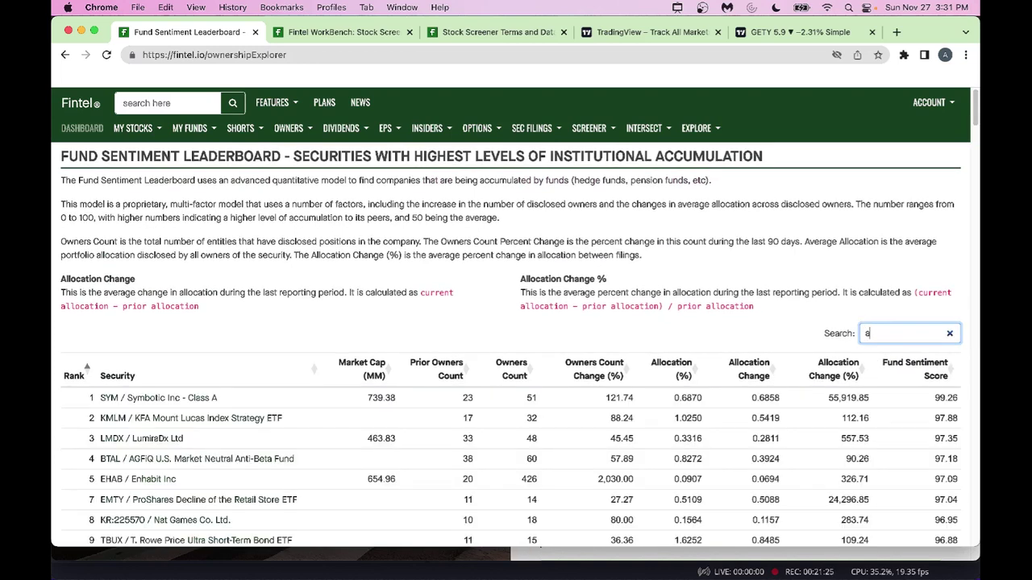
pyautogui.write('ap')
pyautogui.press('BackSpace')
pyautogui.press('BackSpace')
pyautogui.press('BackSpace')
pyautogui.write('te')
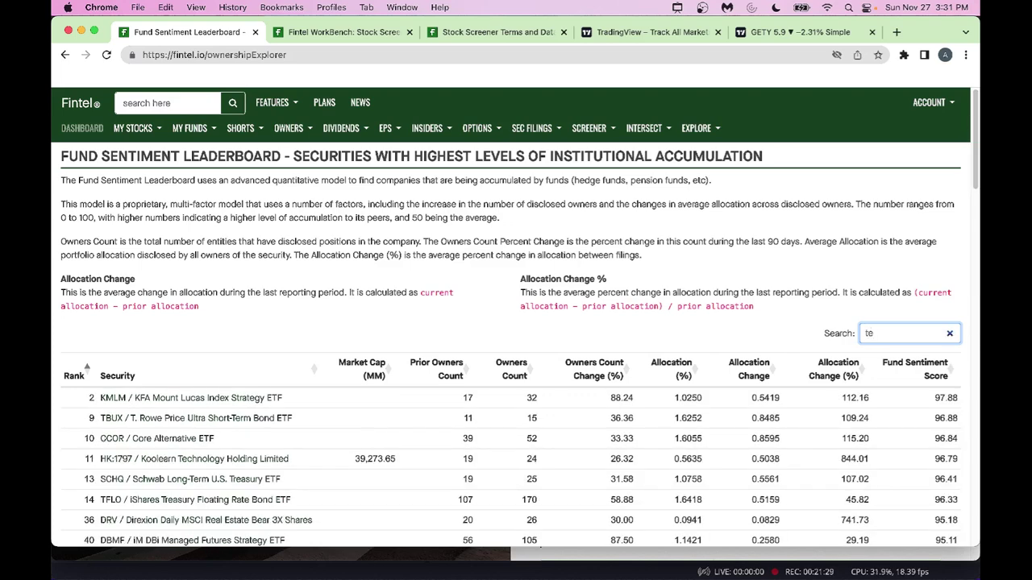
pyautogui.write('sl')
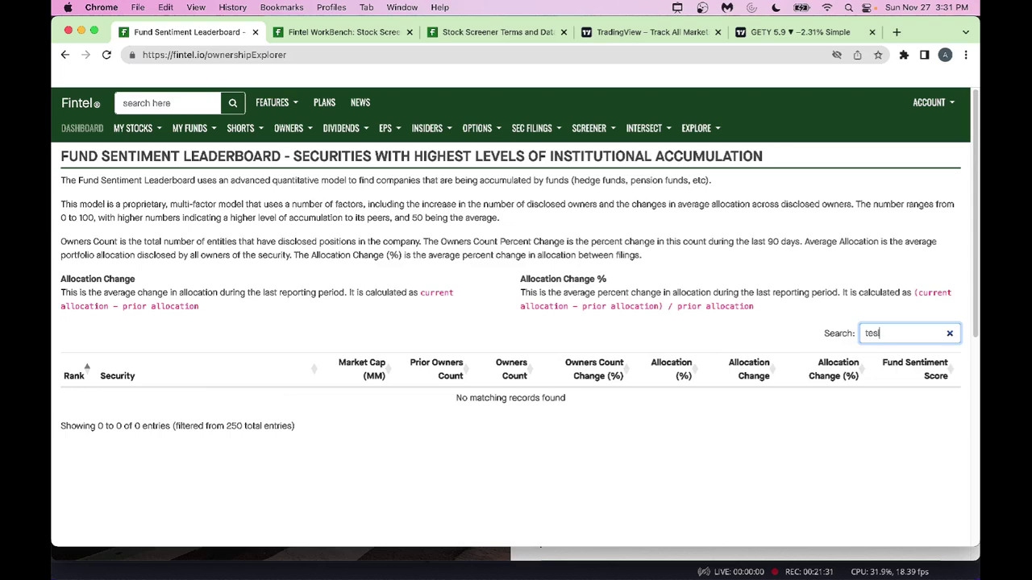
pyautogui.press('BackSpace')
pyautogui.press('BackSpace')
pyautogui.press('BackSpace')
pyautogui.press('BackSpace')
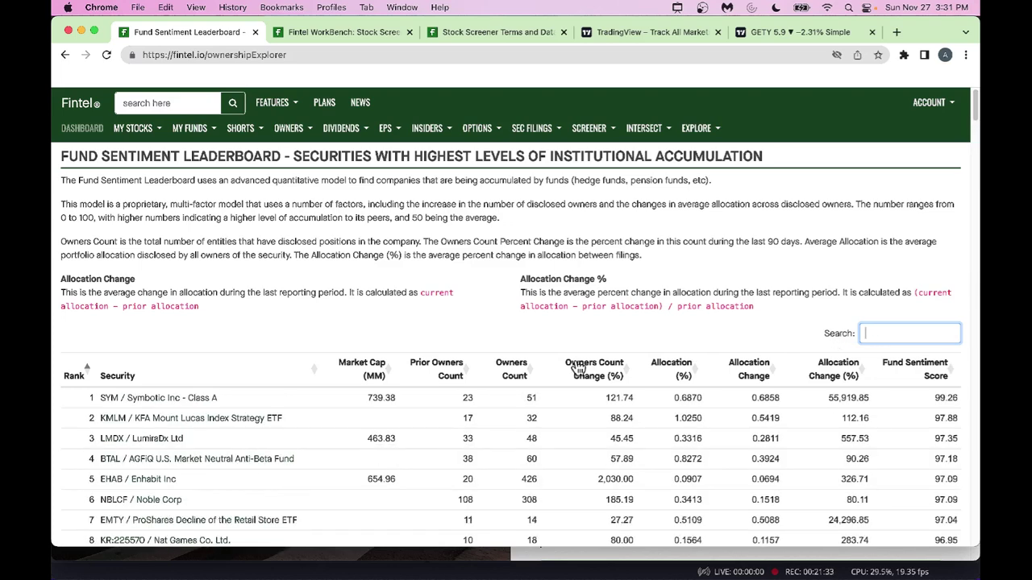
pyautogui.scroll(-1, 251, 509)
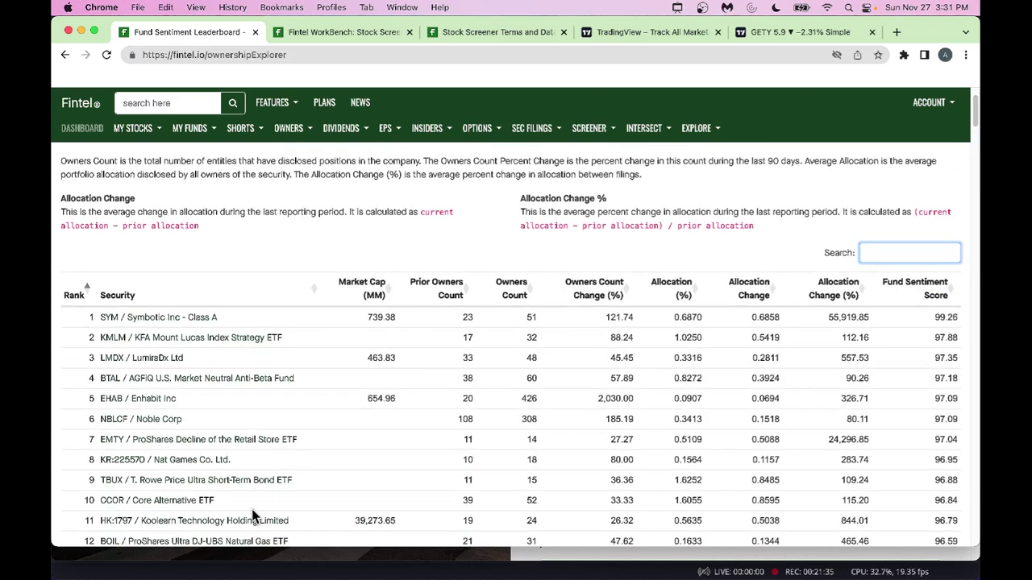
# - Open the United States dividend screener and rank its companies by Dividend Score from highest to lowest
pyautogui.scroll(1, 364, 250)
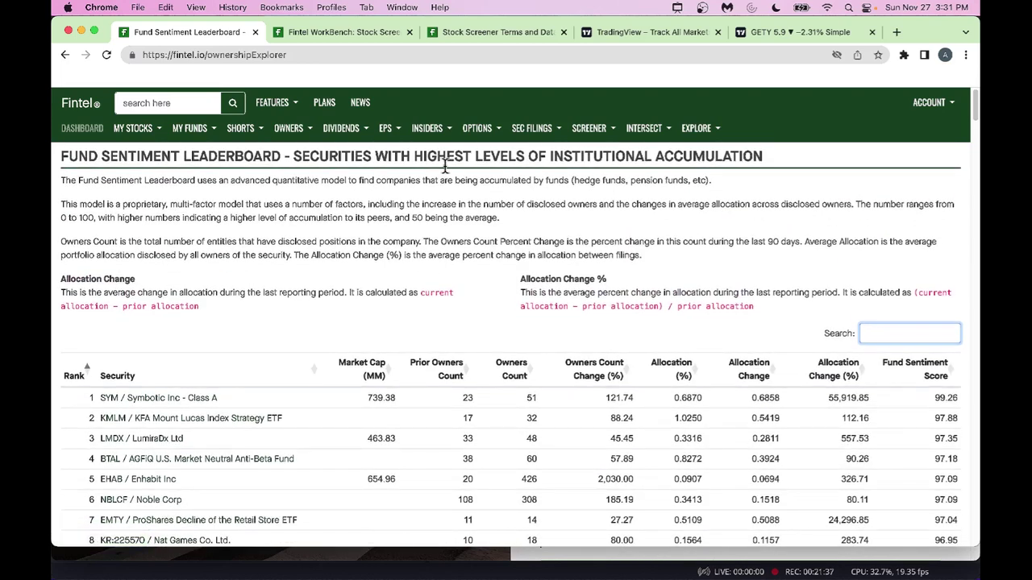
pyautogui.click(367, 132)
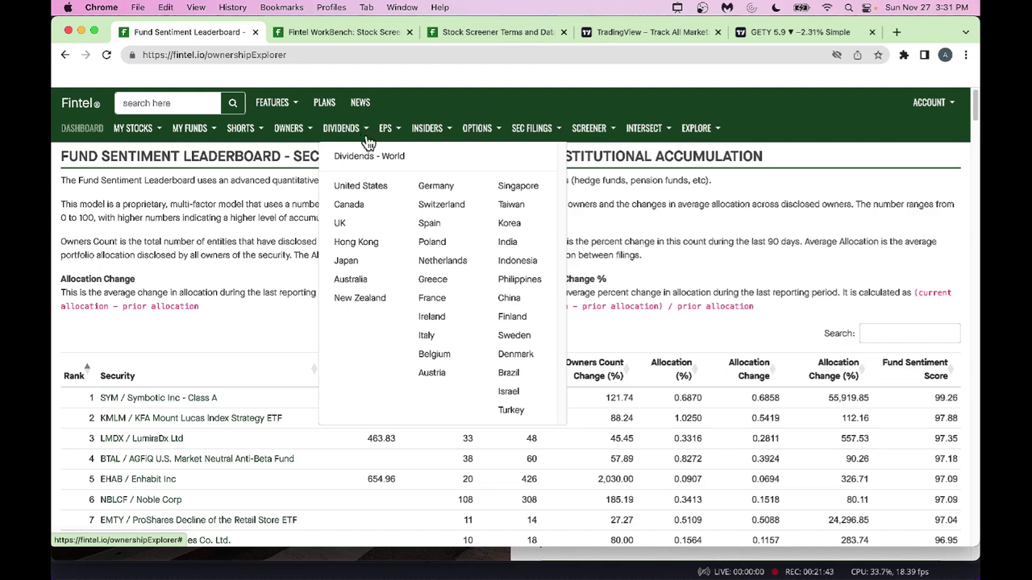
pyautogui.click(369, 187)
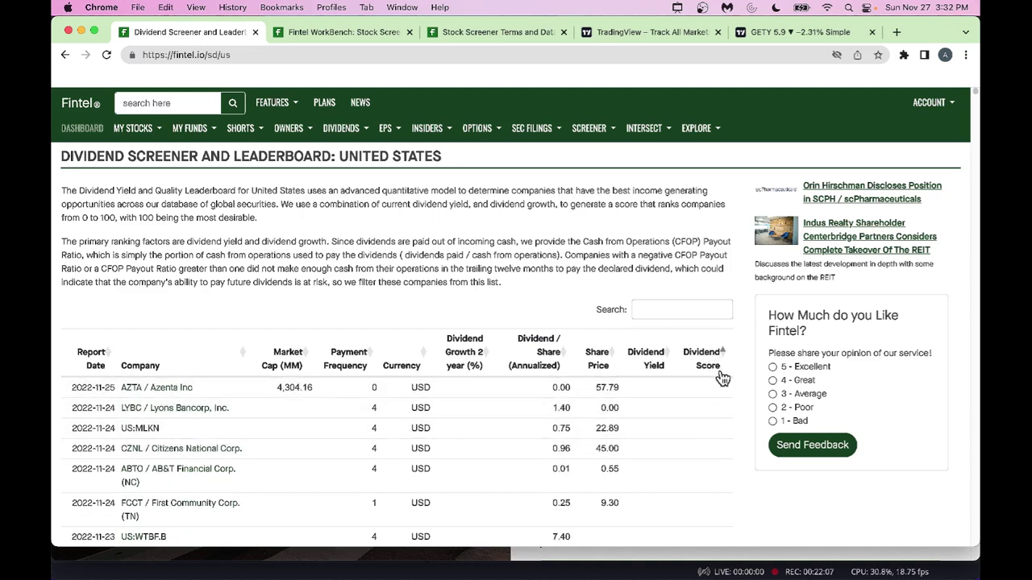
pyautogui.click(720, 373)
pyautogui.scroll(-2, 735, 446)
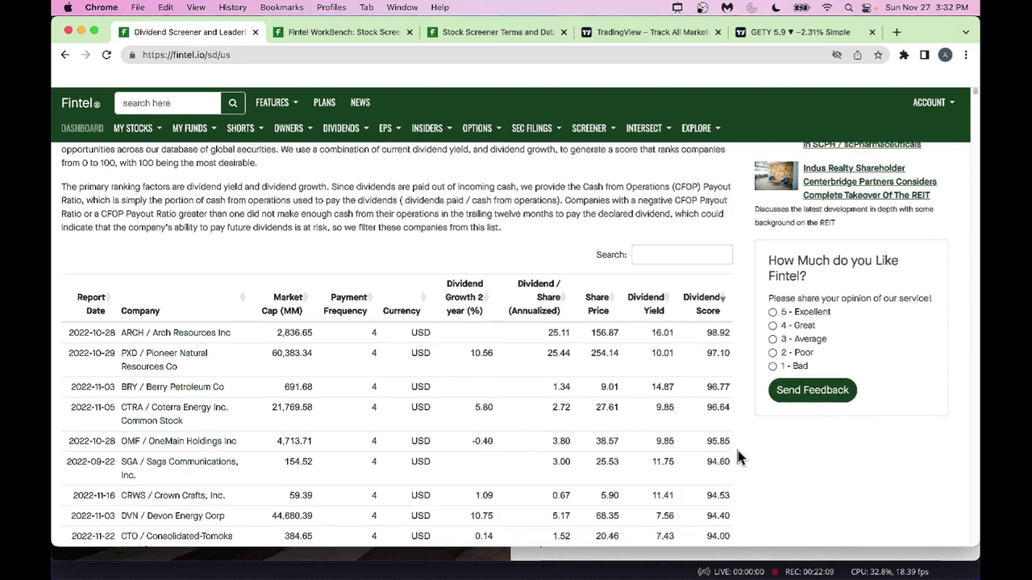
pyautogui.scroll(1, 736, 452)
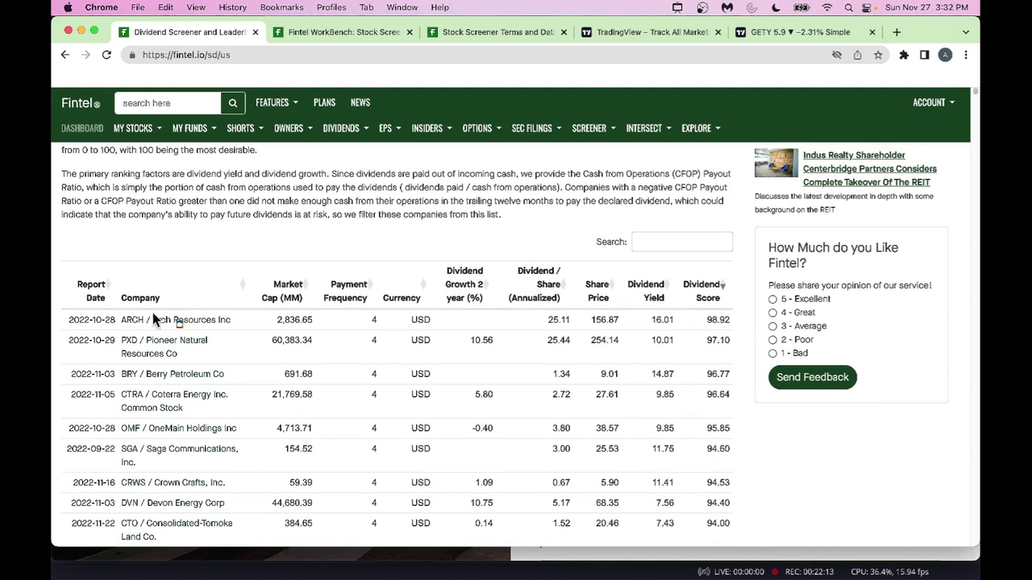
# - Outline the ARCH and PXD rows in the dividend ranking and examine the screener's explanation and columns
pyautogui.moveTo(116, 313)
pyautogui.mouseDown()
pyautogui.moveTo(121, 327)
pyautogui.moveTo(324, 339)
pyautogui.moveTo(688, 325)
pyautogui.moveTo(735, 332)
pyautogui.moveTo(742, 363)
pyautogui.mouseUp()
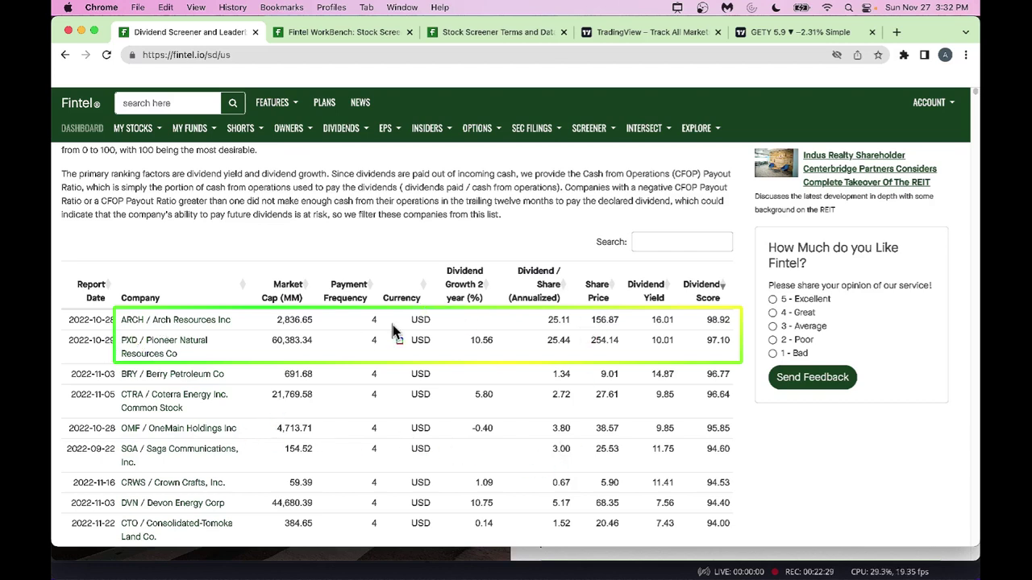
pyautogui.scroll(2, 393, 325)
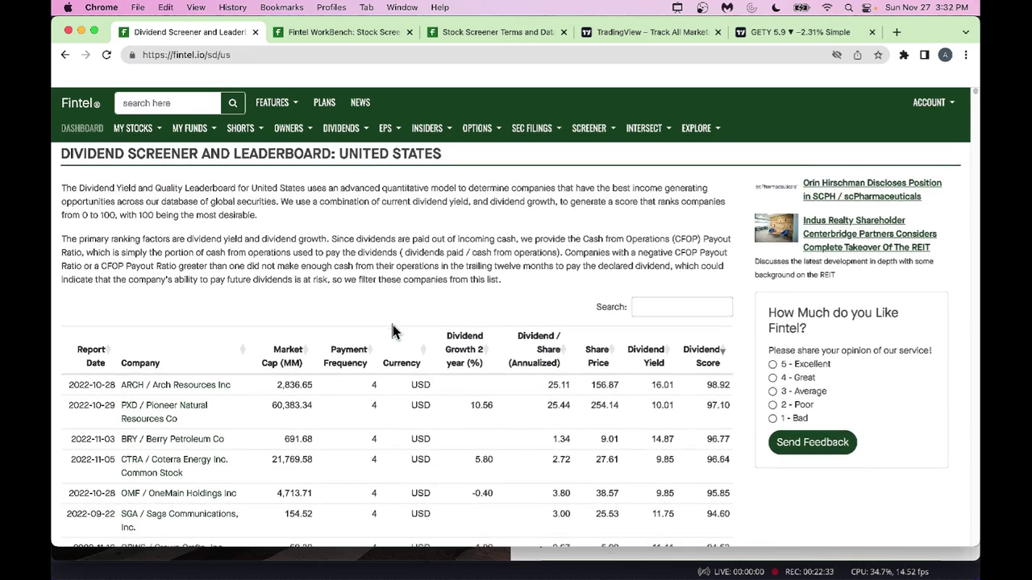
pyautogui.scroll(-2, 392, 325)
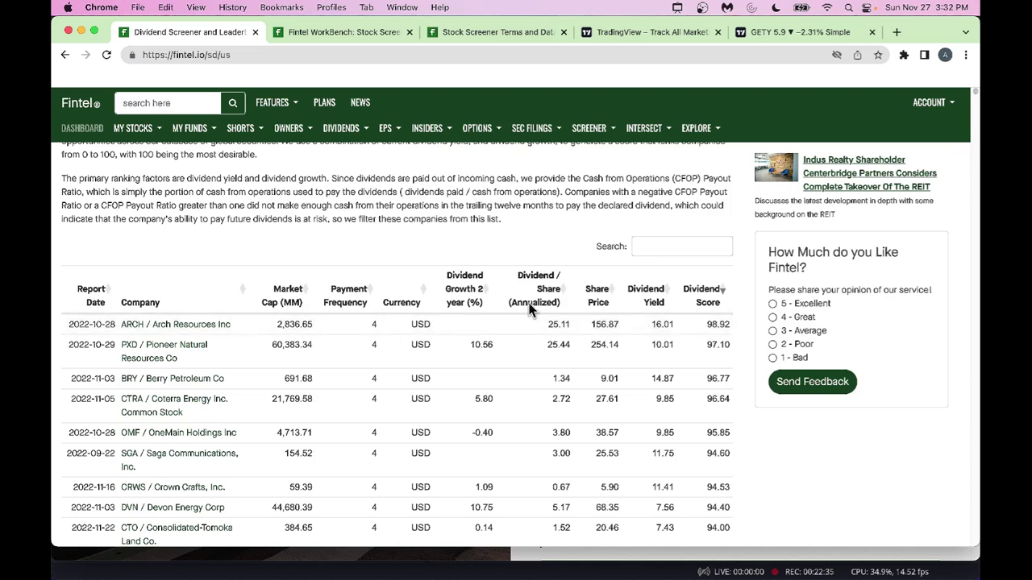
pyautogui.scroll(-1, 610, 437)
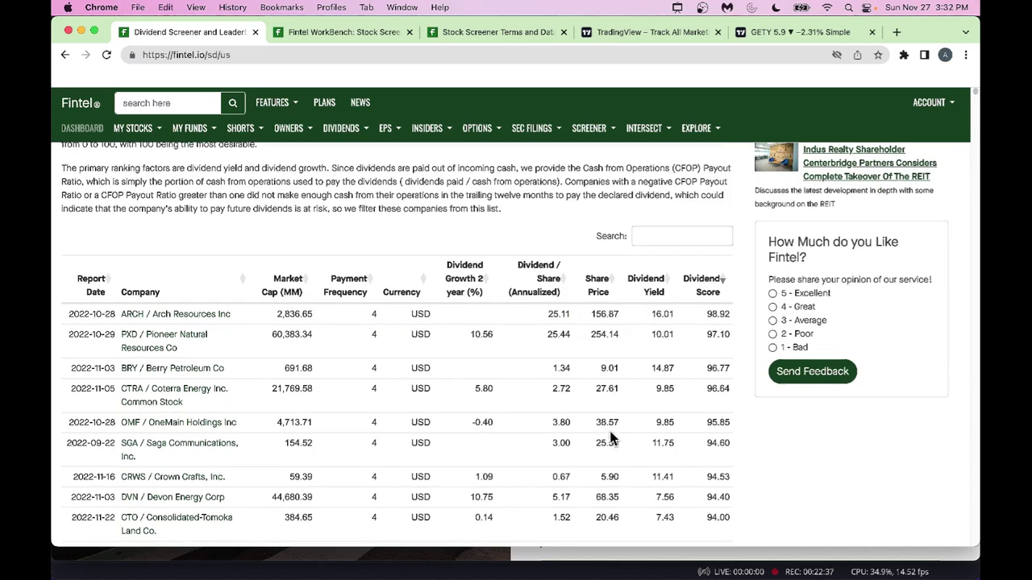
pyautogui.scroll(-1, 611, 438)
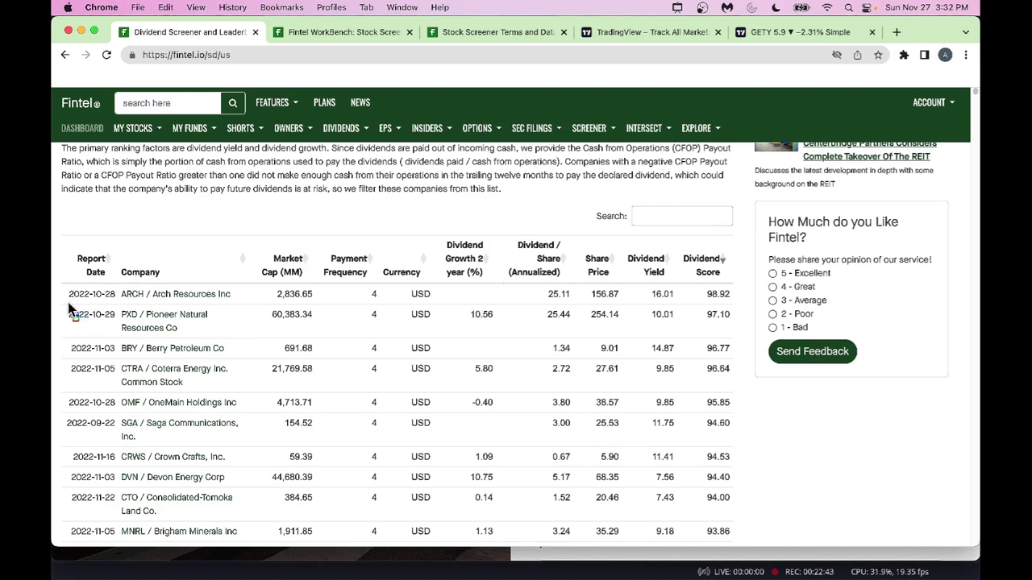
# - Outline the PXD, CTRA and DVN rows and OMF's two-year dividend growth, and look through the lower-ranked companies
pyautogui.moveTo(65, 304)
pyautogui.mouseDown()
pyautogui.moveTo(76, 326)
pyautogui.moveTo(436, 350)
pyautogui.moveTo(529, 345)
pyautogui.mouseUp()
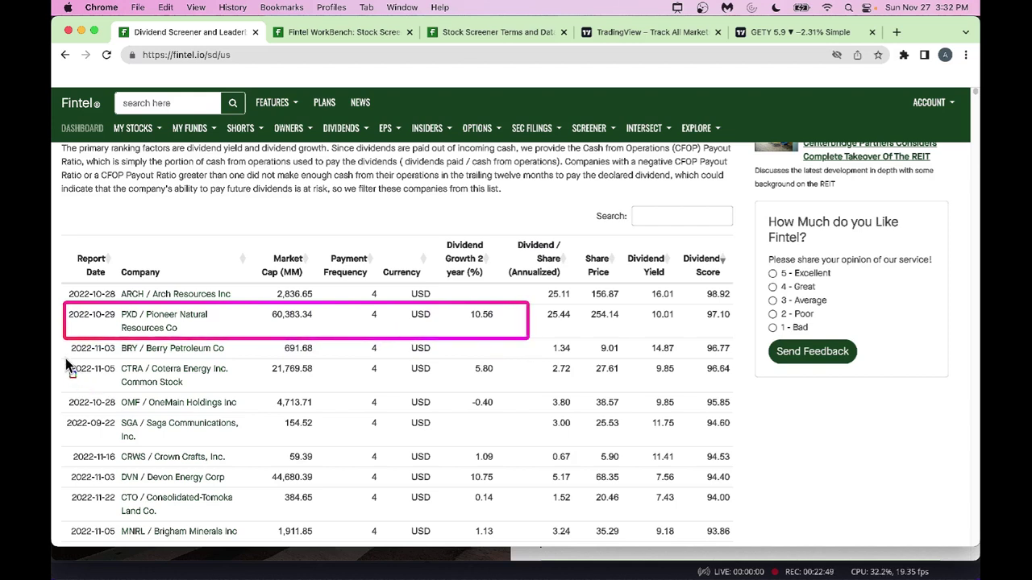
pyautogui.moveTo(65, 362)
pyautogui.mouseDown()
pyautogui.moveTo(87, 395)
pyautogui.moveTo(532, 396)
pyautogui.mouseUp()
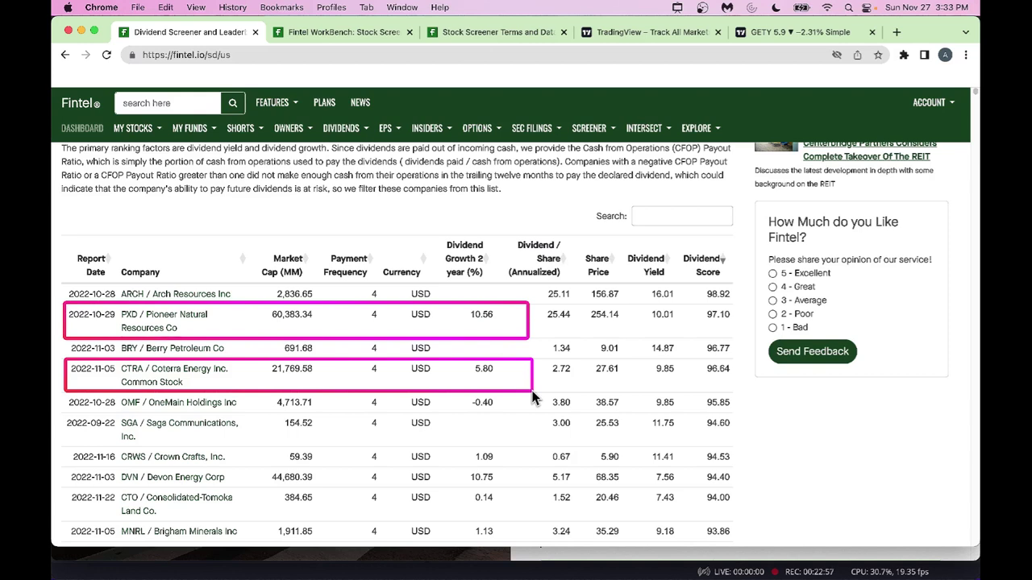
pyautogui.moveTo(453, 393)
pyautogui.mouseDown()
pyautogui.moveTo(487, 416)
pyautogui.moveTo(514, 412)
pyautogui.mouseUp()
pyautogui.moveTo(61, 465)
pyautogui.mouseDown()
pyautogui.moveTo(145, 487)
pyautogui.moveTo(736, 493)
pyautogui.mouseUp()
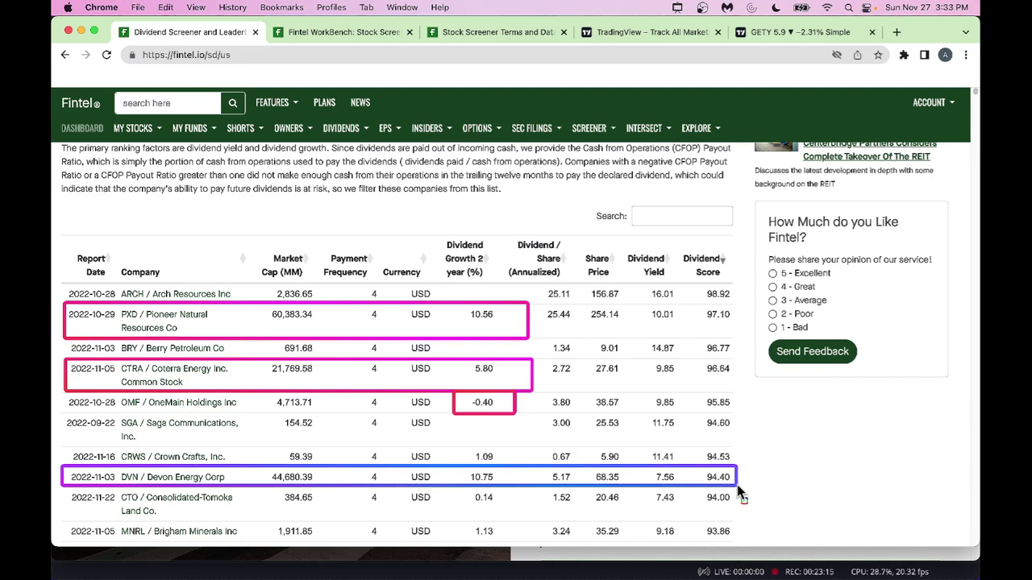
pyautogui.scroll(-5, 666, 455)
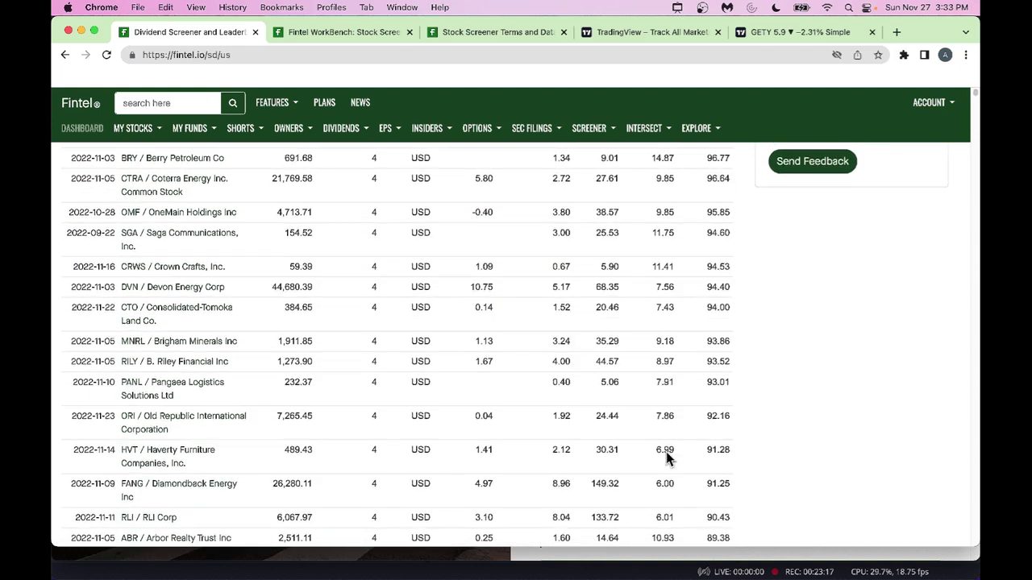
# - Search the dividend screener for "jnj" and outline the company's dividend yield
pyautogui.scroll(7, 666, 451)
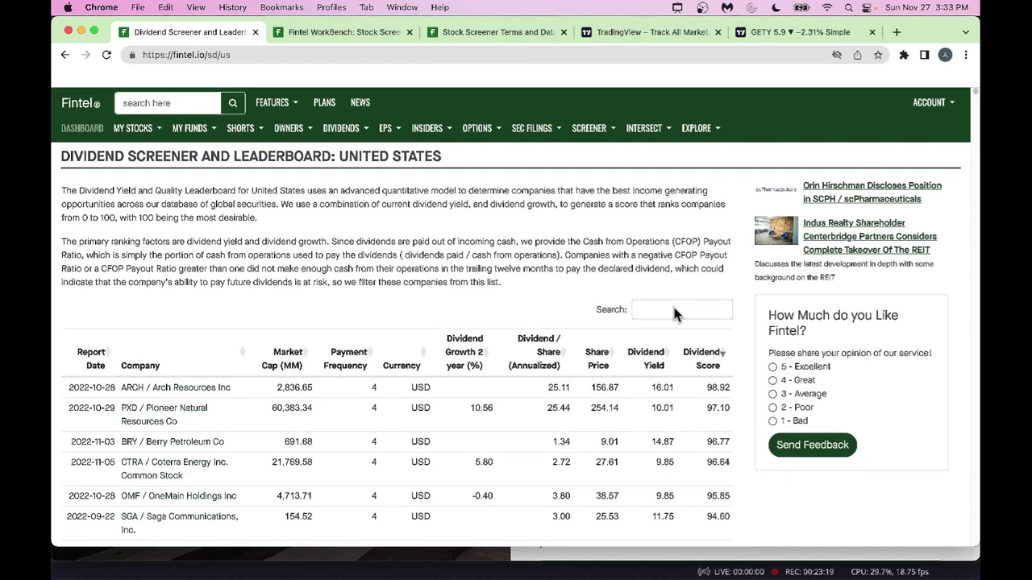
pyautogui.click(659, 307)
pyautogui.write('jnj')
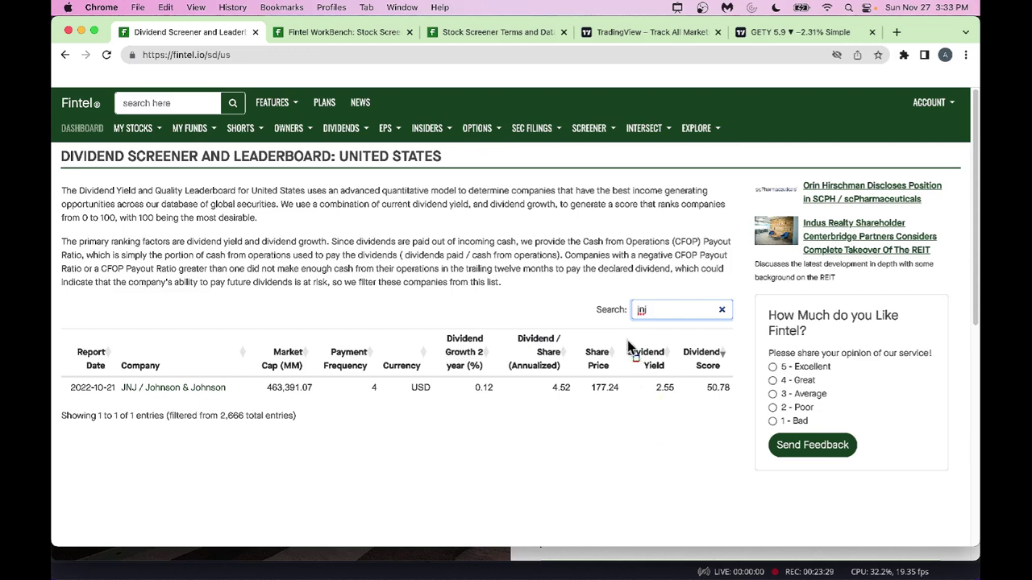
pyautogui.moveTo(628, 345)
pyautogui.mouseDown()
pyautogui.moveTo(668, 407)
pyautogui.moveTo(687, 407)
pyautogui.mouseUp()
pyautogui.moveTo(719, 409); pyautogui.dragTo(744, 409)
# - Open the US upcoming earnings calendar, review its scheduled reports and show the available earnings country lists
pyautogui.click(401, 133)
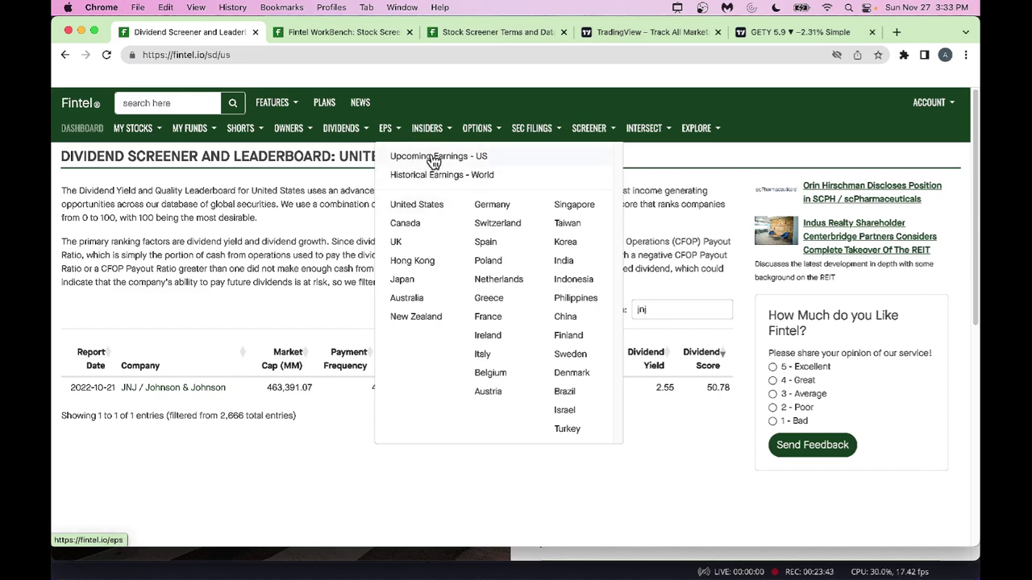
pyautogui.click(432, 161)
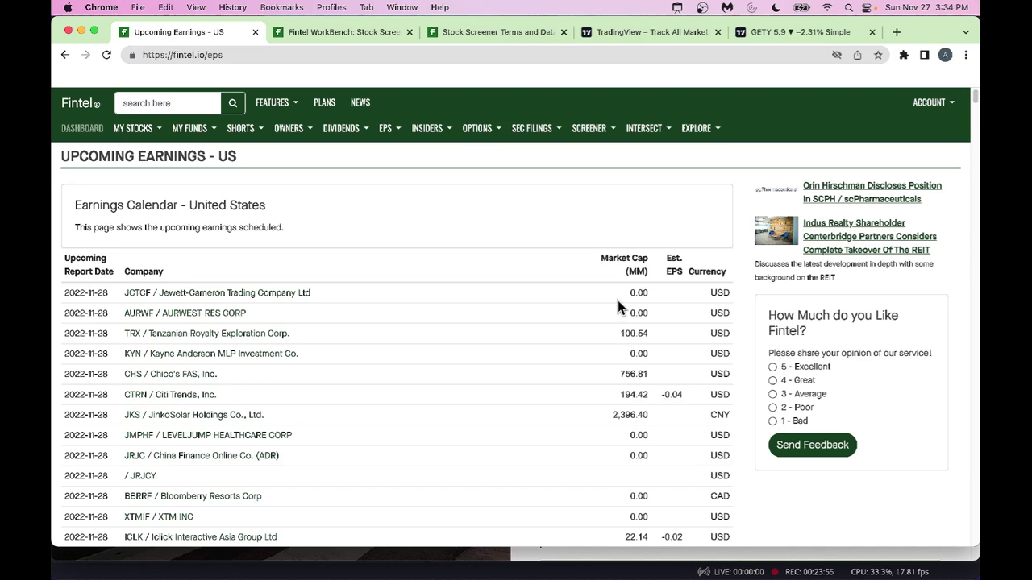
pyautogui.scroll(-1, 644, 354)
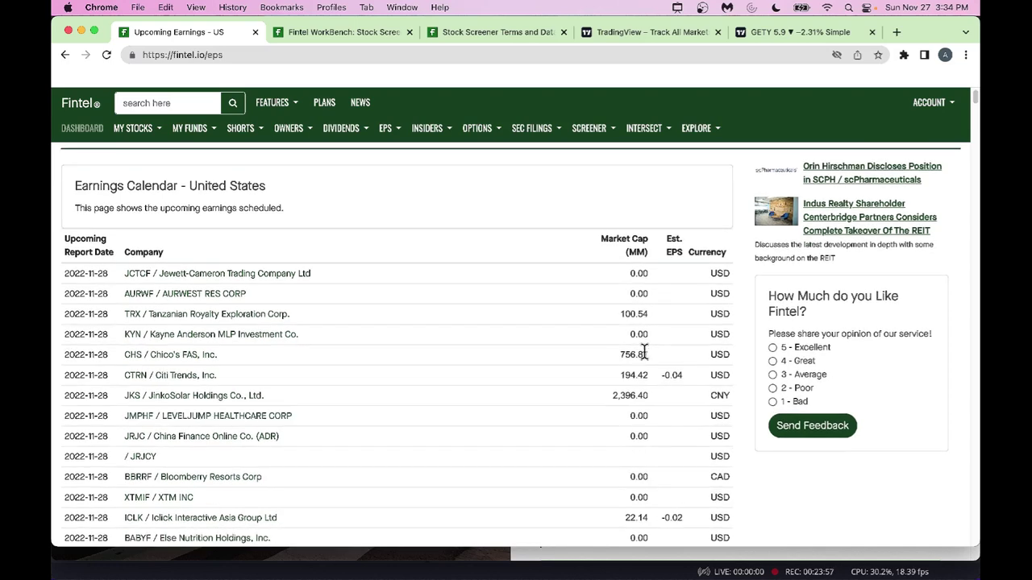
pyautogui.scroll(-2, 644, 353)
pyautogui.scroll(3, 644, 353)
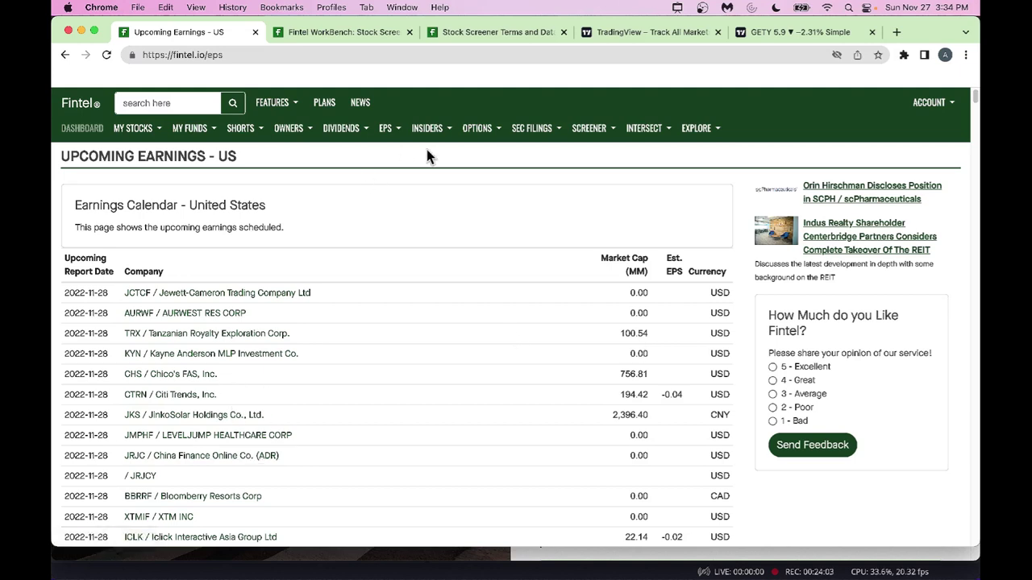
pyautogui.click(400, 130)
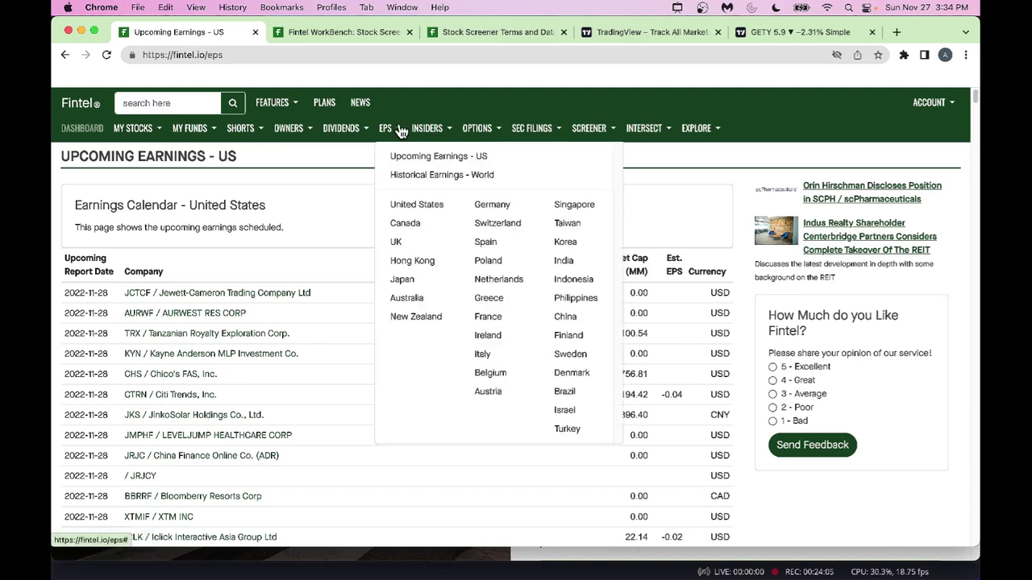
# - Open CEO Purchases - Last 7 Days and outline the IGR entry's ticker, insider, purchase code and value
pyautogui.click(452, 131)
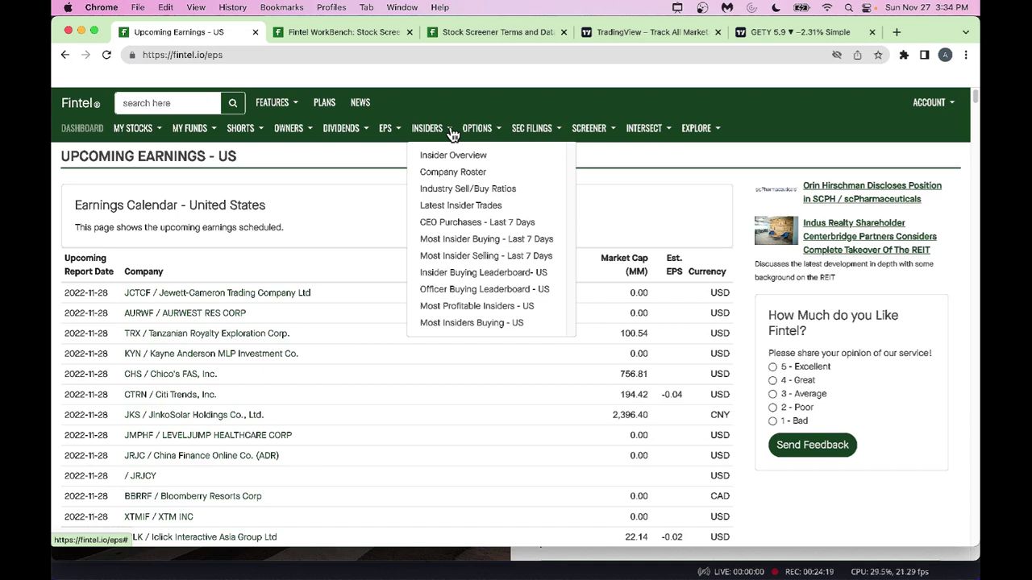
pyautogui.click(479, 226)
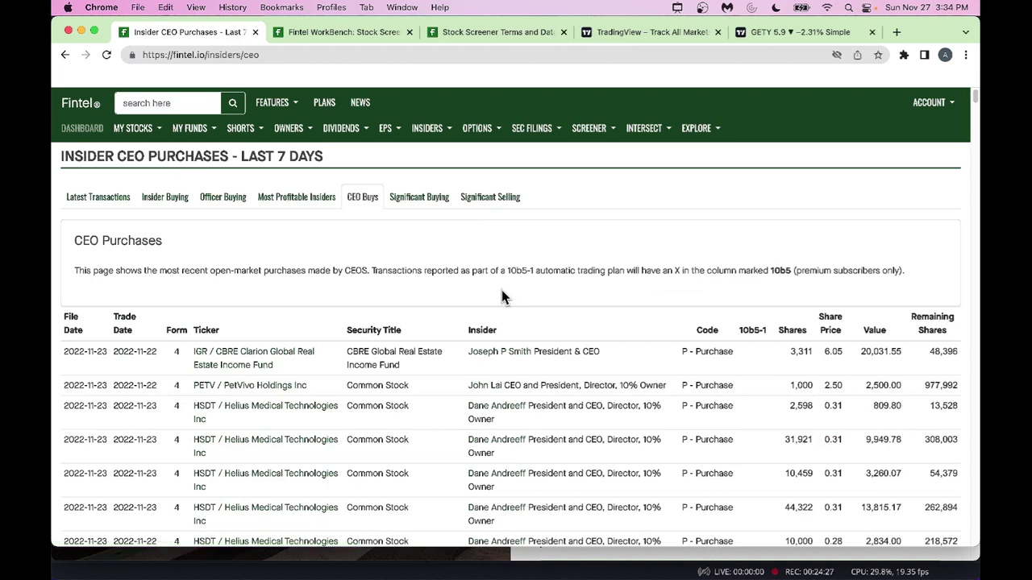
pyautogui.scroll(-1, 501, 295)
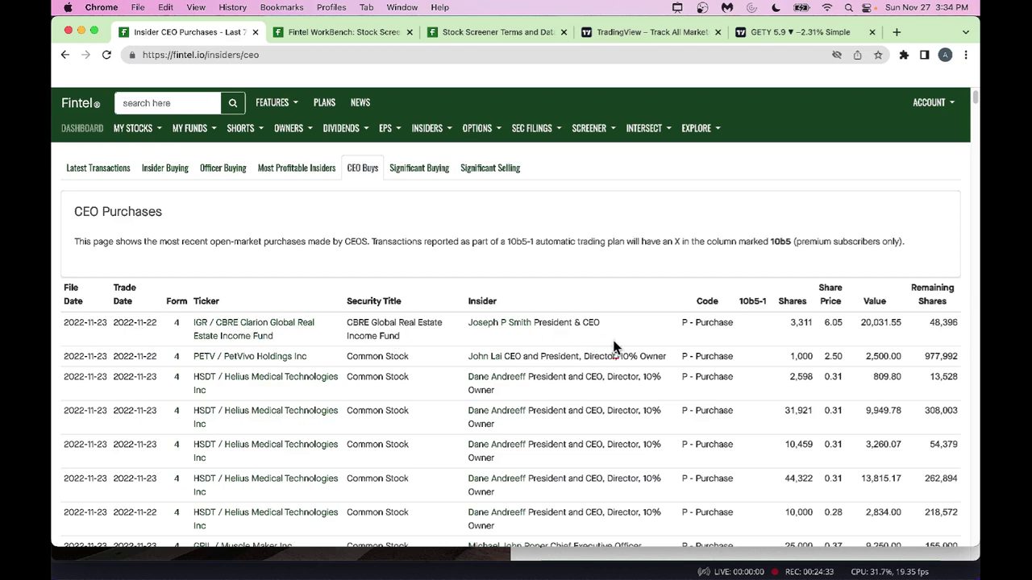
pyautogui.moveTo(185, 311); pyautogui.dragTo(217, 329)
pyautogui.moveTo(457, 295)
pyautogui.mouseDown()
pyautogui.moveTo(457, 309)
pyautogui.moveTo(569, 345)
pyautogui.moveTo(618, 346)
pyautogui.mouseUp()
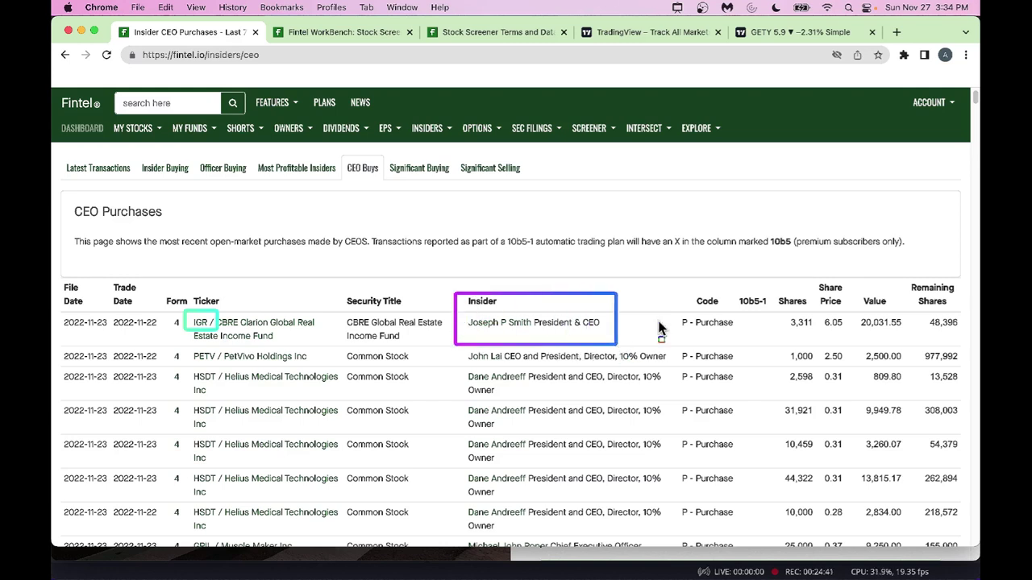
pyautogui.moveTo(661, 302); pyautogui.dragTo(738, 347)
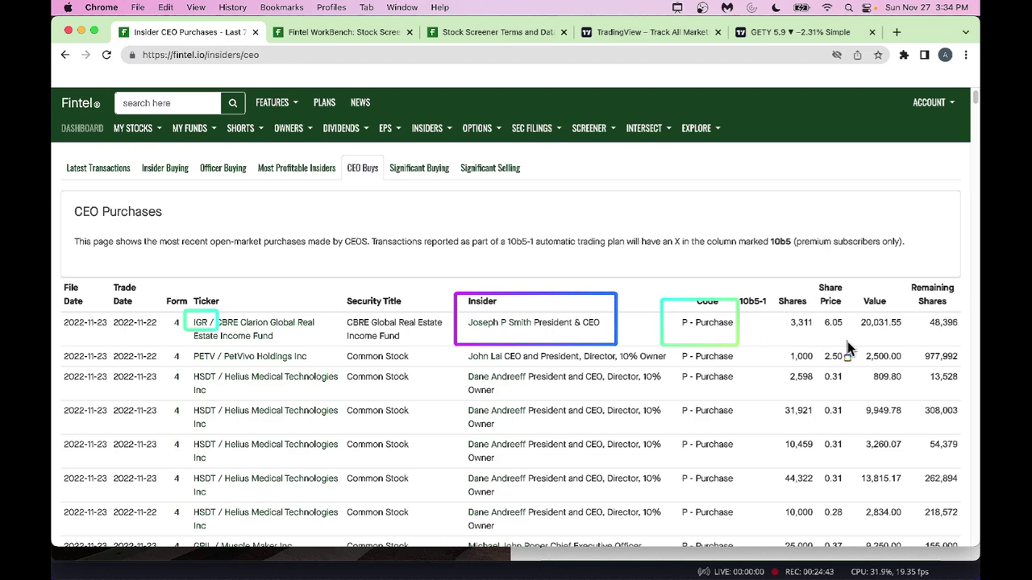
pyautogui.moveTo(854, 307)
pyautogui.mouseDown()
pyautogui.moveTo(856, 343)
pyautogui.moveTo(915, 342)
pyautogui.mouseUp()
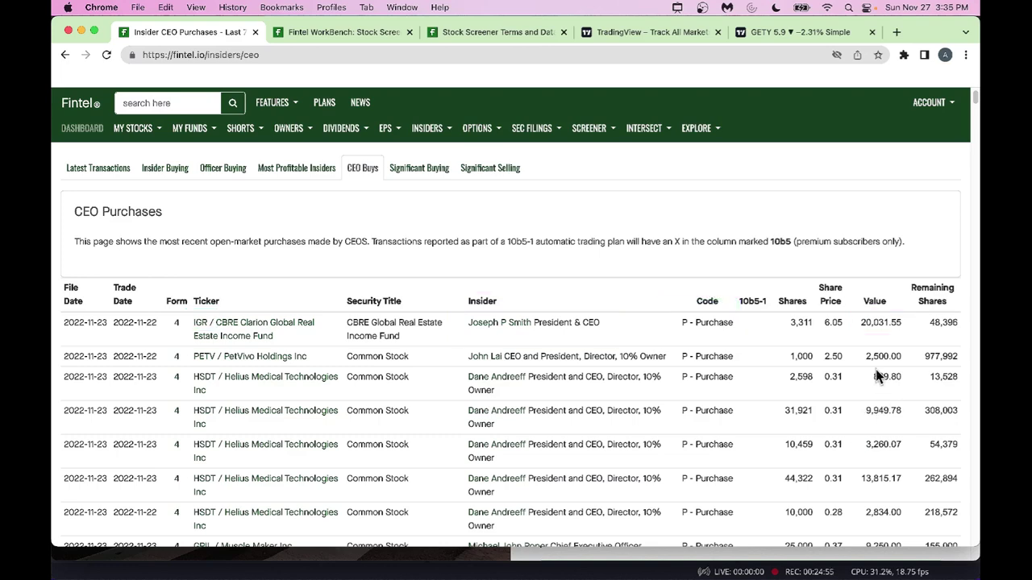
# - Find the two MAIA Biotechnology purchases further down the CEO purchases list and outline their rows
pyautogui.scroll(-5, 875, 371)
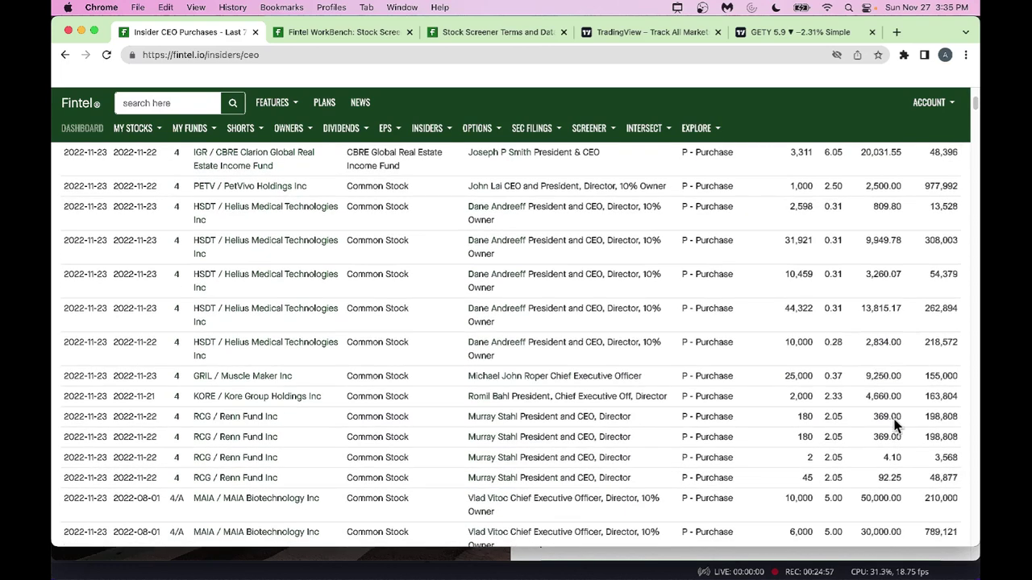
pyautogui.scroll(-7, 895, 425)
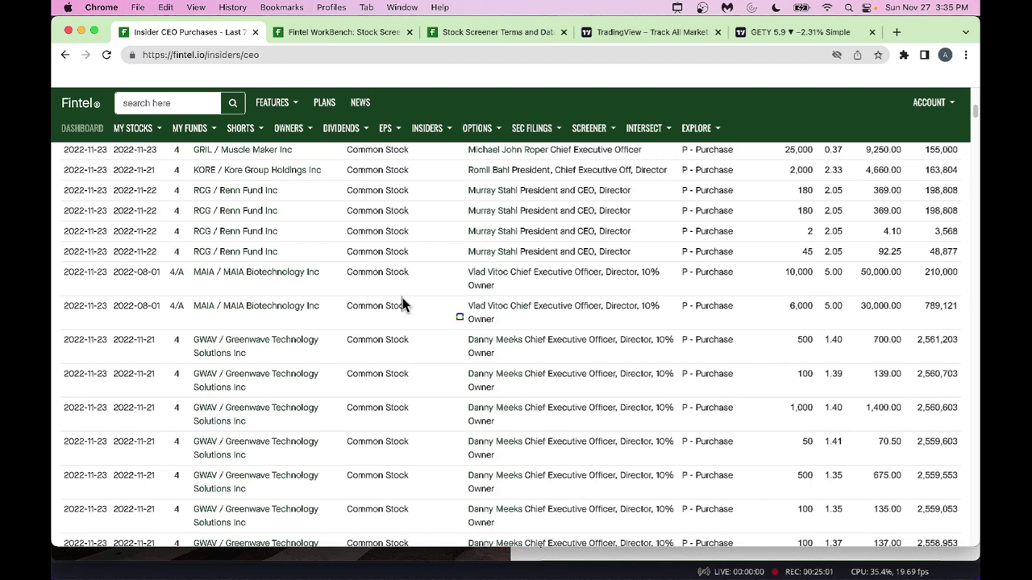
pyautogui.moveTo(180, 259)
pyautogui.mouseDown()
pyautogui.moveTo(201, 320)
pyautogui.moveTo(691, 346)
pyautogui.moveTo(973, 331)
pyautogui.mouseUp()
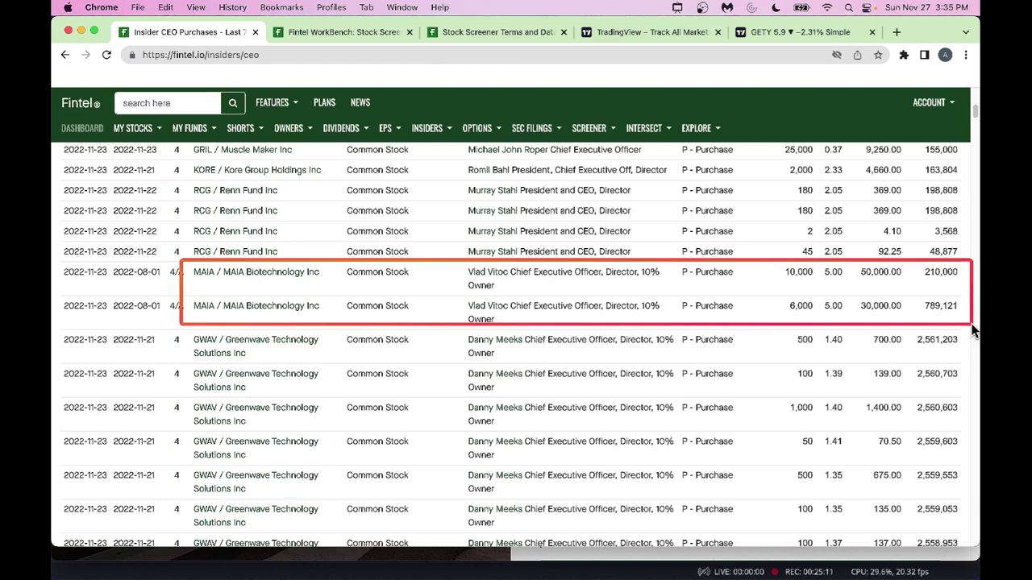
# - Open the Insider Buying page for the 90-day activity and outline the LRMR row from company to net dollar volume bought
pyautogui.scroll(5, 778, 321)
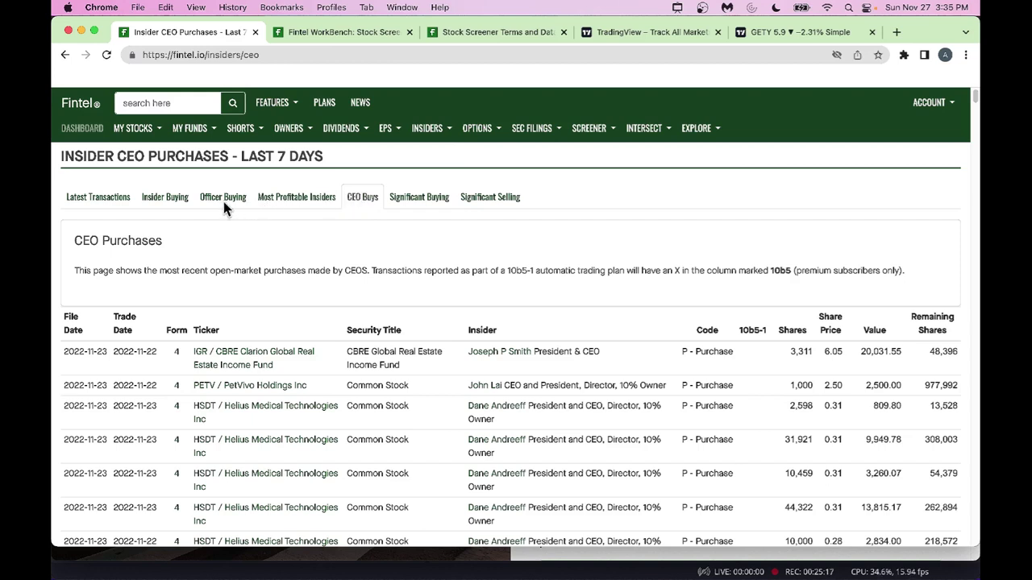
pyautogui.click(165, 196)
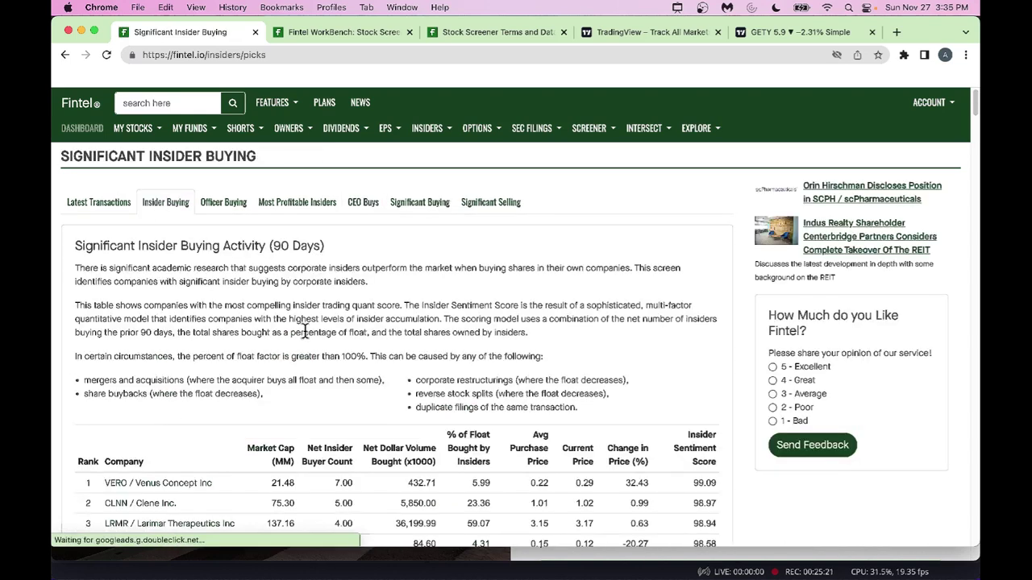
pyautogui.scroll(-3, 305, 332)
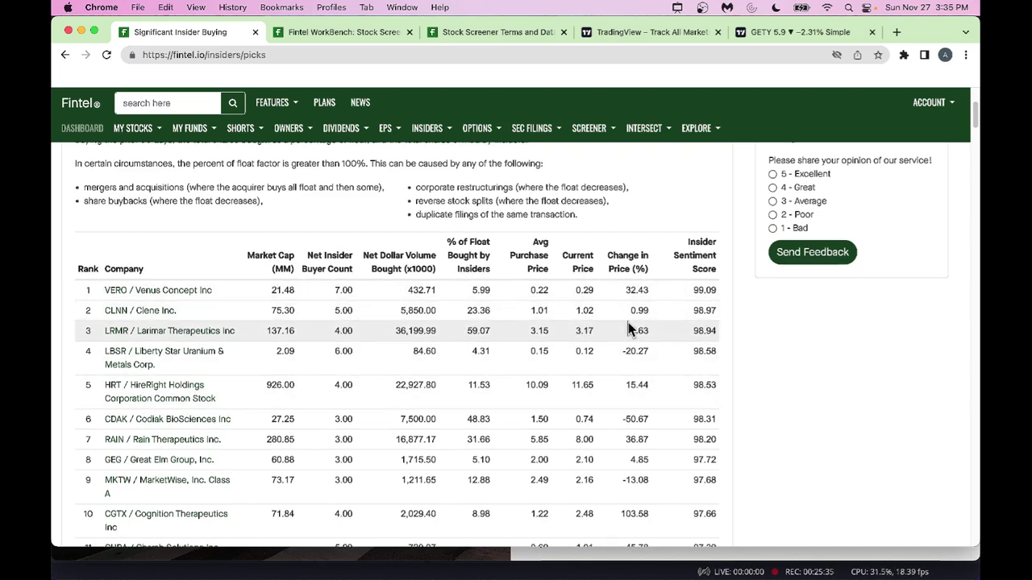
pyautogui.scroll(1, 630, 329)
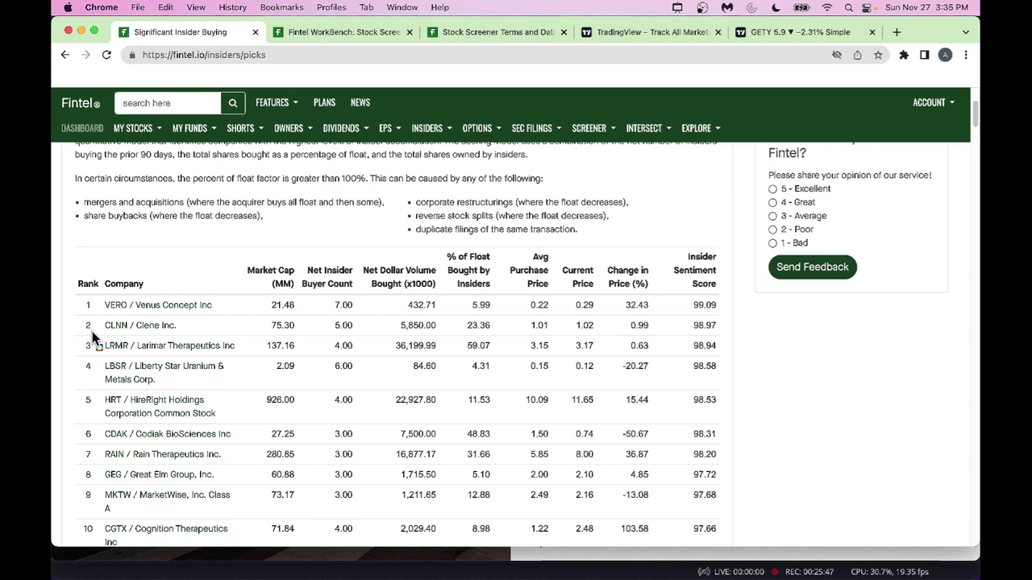
pyautogui.moveTo(92, 331)
pyautogui.mouseDown()
pyautogui.moveTo(121, 370)
pyautogui.moveTo(455, 359)
pyautogui.mouseUp()
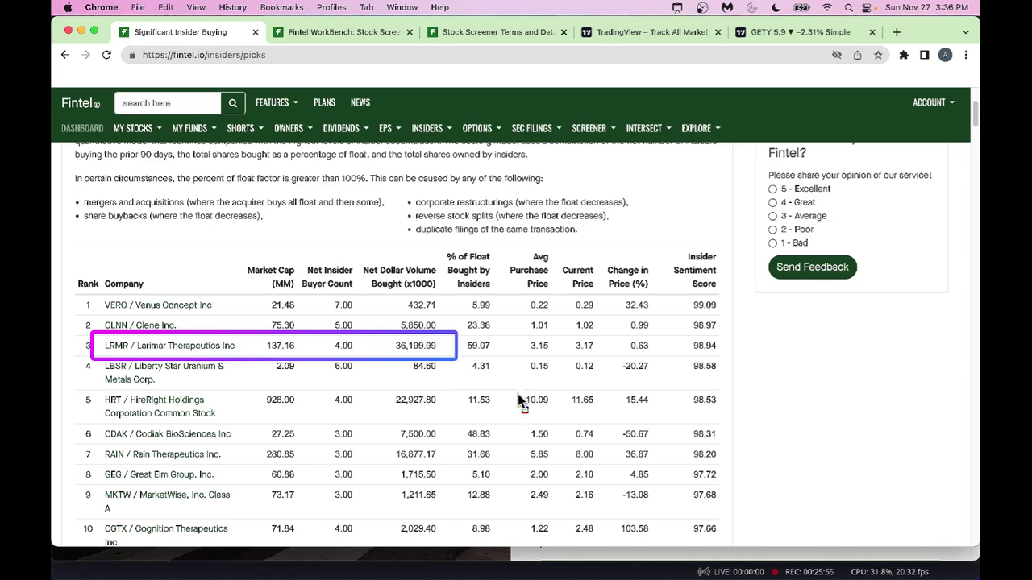
# - Find Six Flags Entertainment further down the 90-day insider buying ranking and outline its net dollar volume bought
pyautogui.scroll(-1, 518, 395)
pyautogui.scroll(-5, 518, 400)
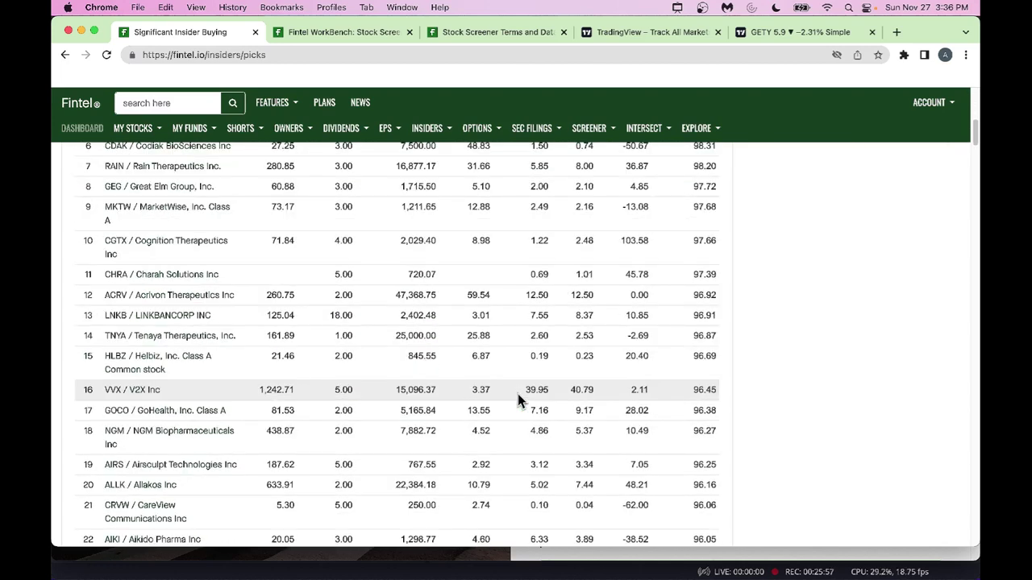
pyautogui.scroll(-5, 517, 395)
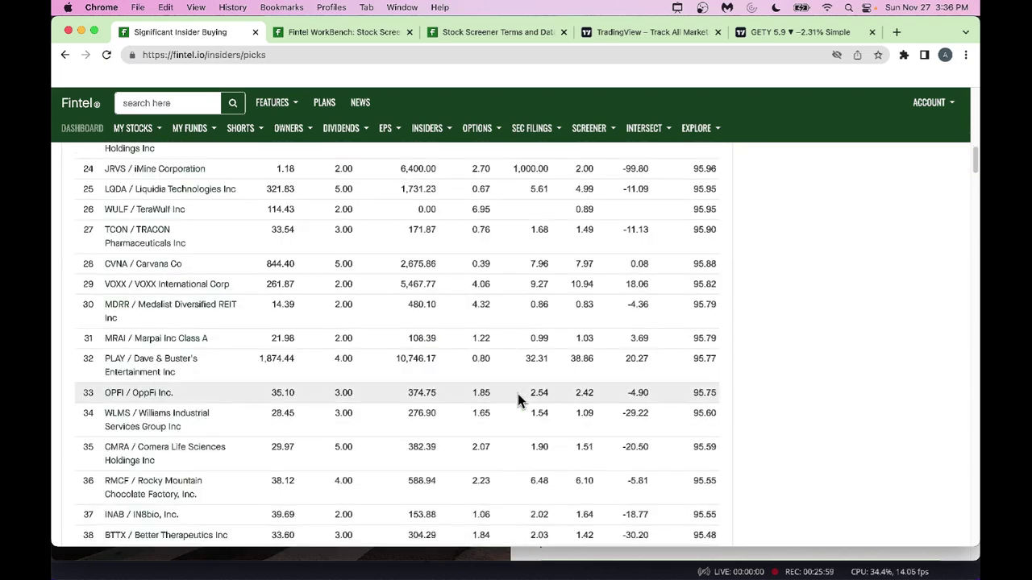
pyautogui.scroll(-4, 517, 395)
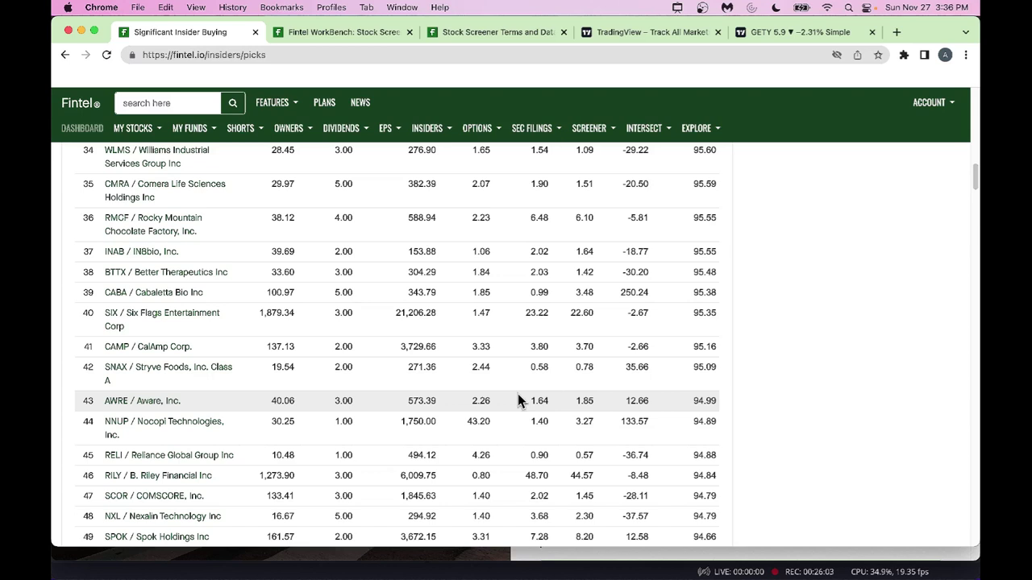
pyautogui.click(386, 306)
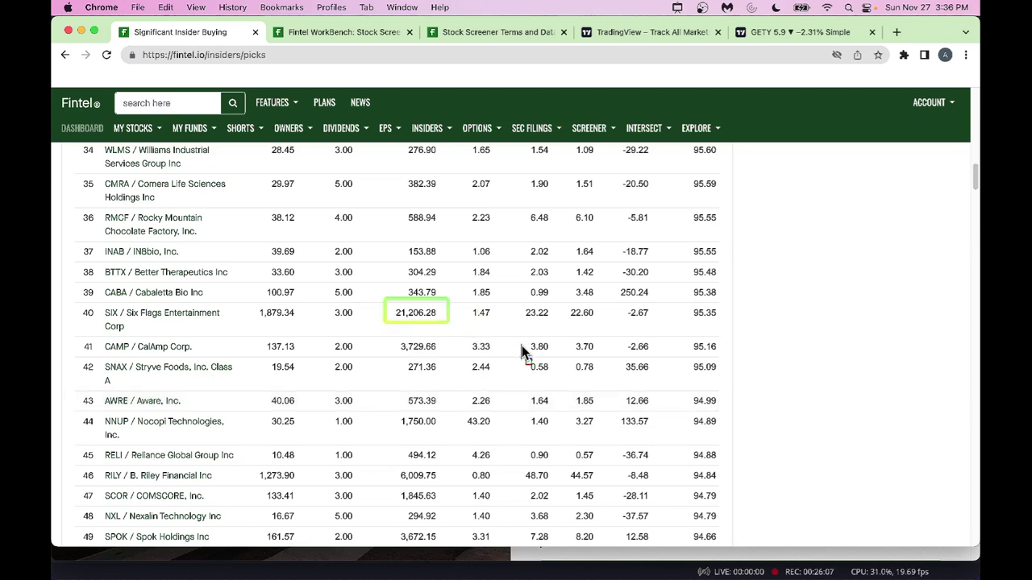
# - Open the Significant Buying list, outline the Value Change column plus RYAN's ticker and value, and clear the outlines
pyautogui.scroll(1, 545, 308)
pyautogui.scroll(15, 544, 308)
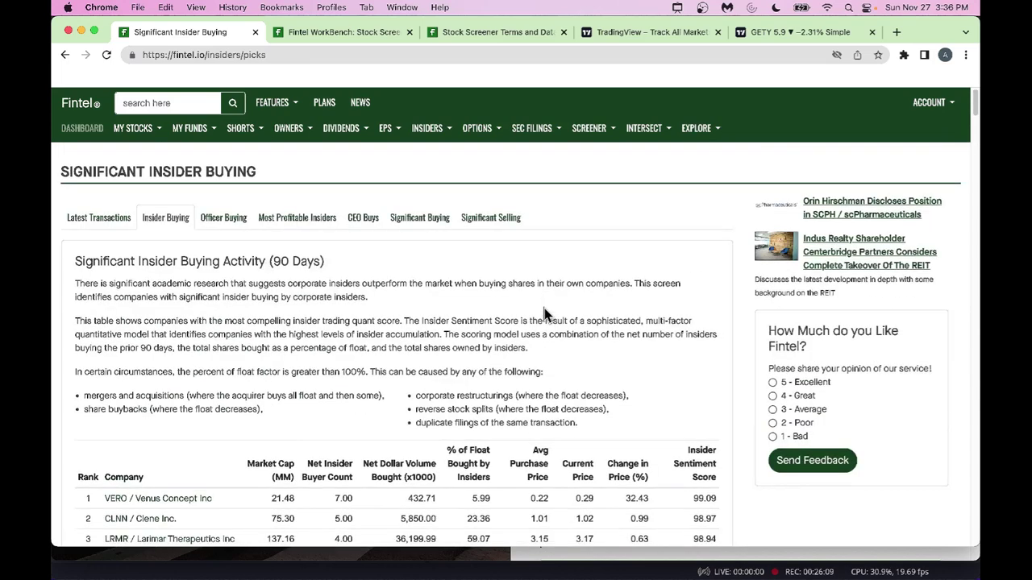
pyautogui.click(421, 203)
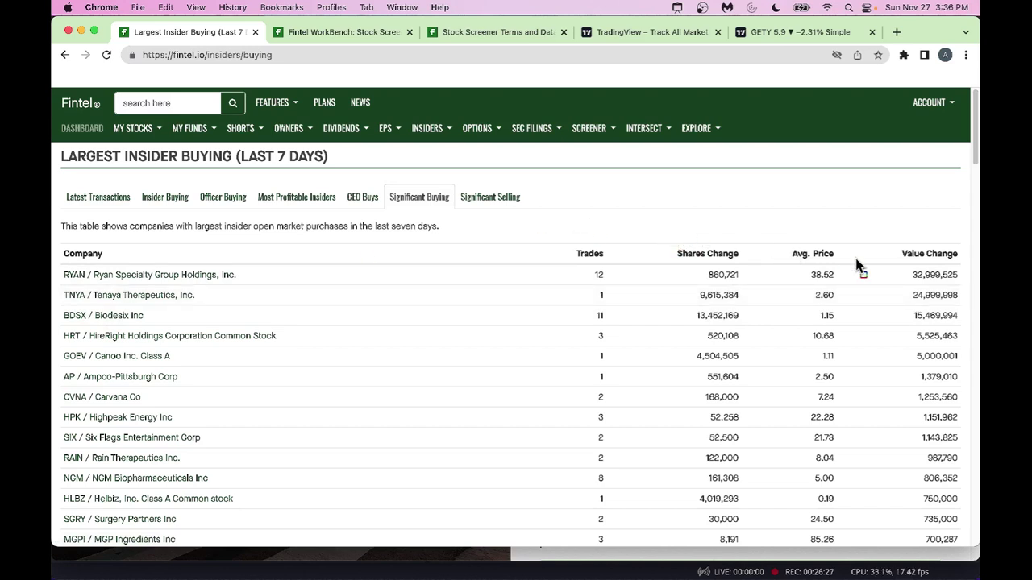
pyautogui.moveTo(885, 234); pyautogui.dragTo(977, 545)
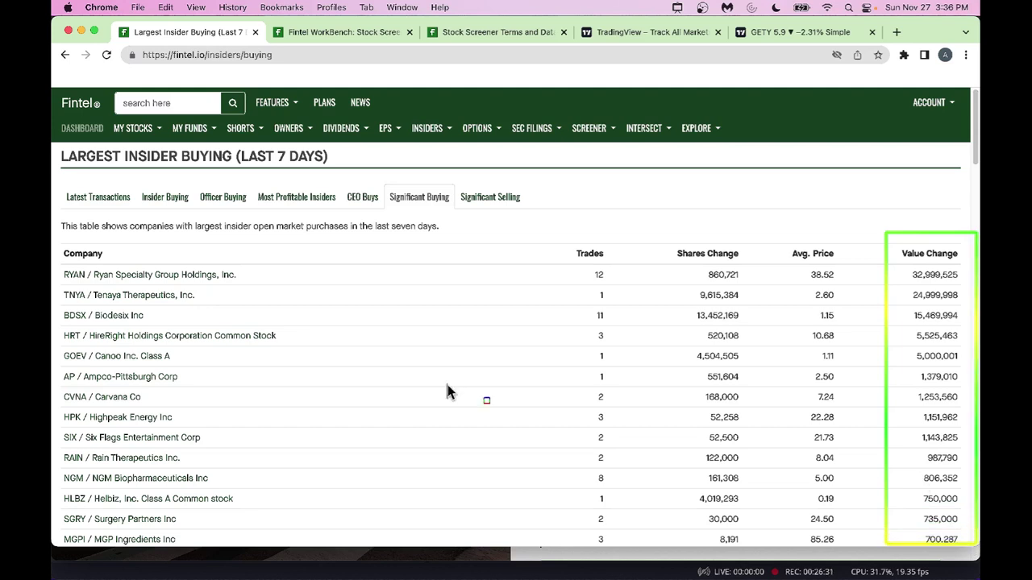
pyautogui.moveTo(58, 263)
pyautogui.mouseDown()
pyautogui.moveTo(84, 292)
pyautogui.moveTo(117, 283)
pyautogui.mouseUp()
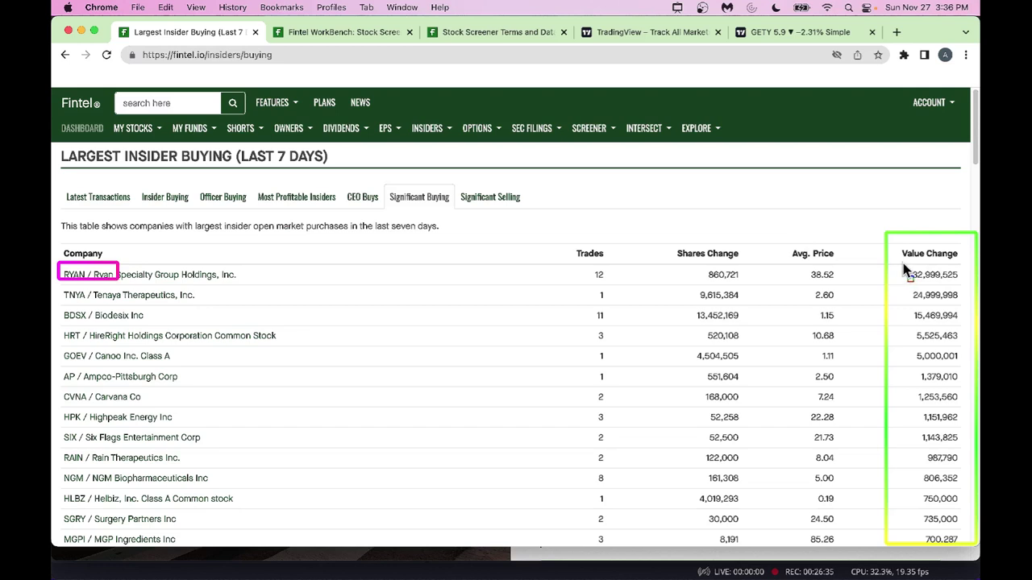
pyautogui.moveTo(903, 264)
pyautogui.mouseDown()
pyautogui.moveTo(906, 282)
pyautogui.moveTo(966, 282)
pyautogui.mouseUp()
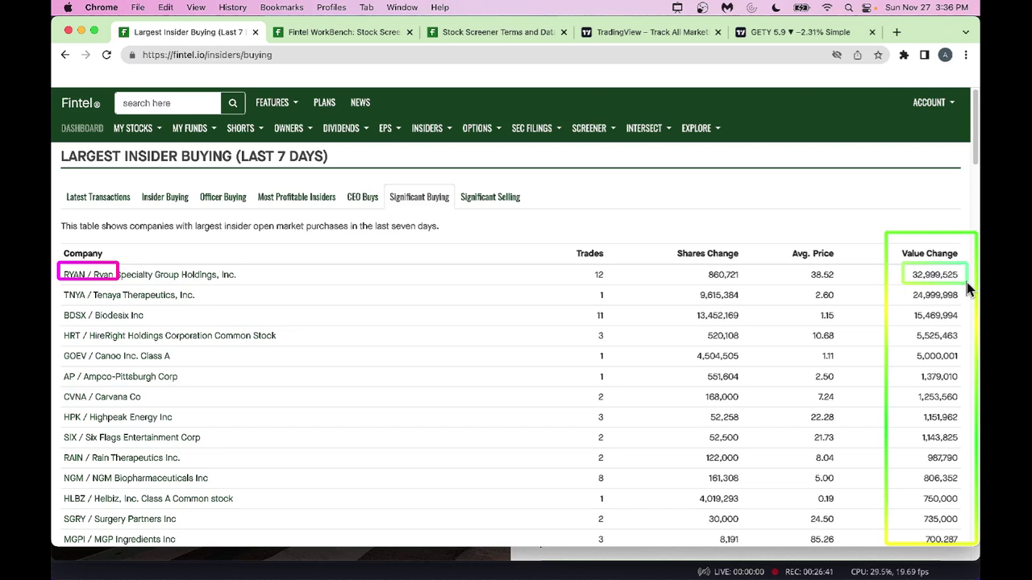
pyautogui.press('Escape')
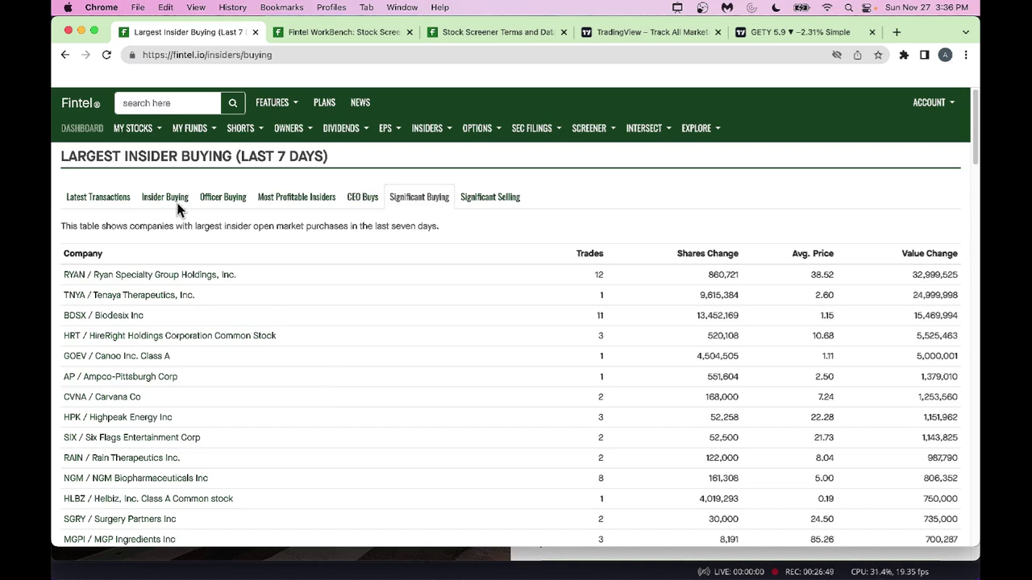
# - Open the Significant Selling list for the last 7 days and review the companies with the largest insider sales
pyautogui.click(491, 202)
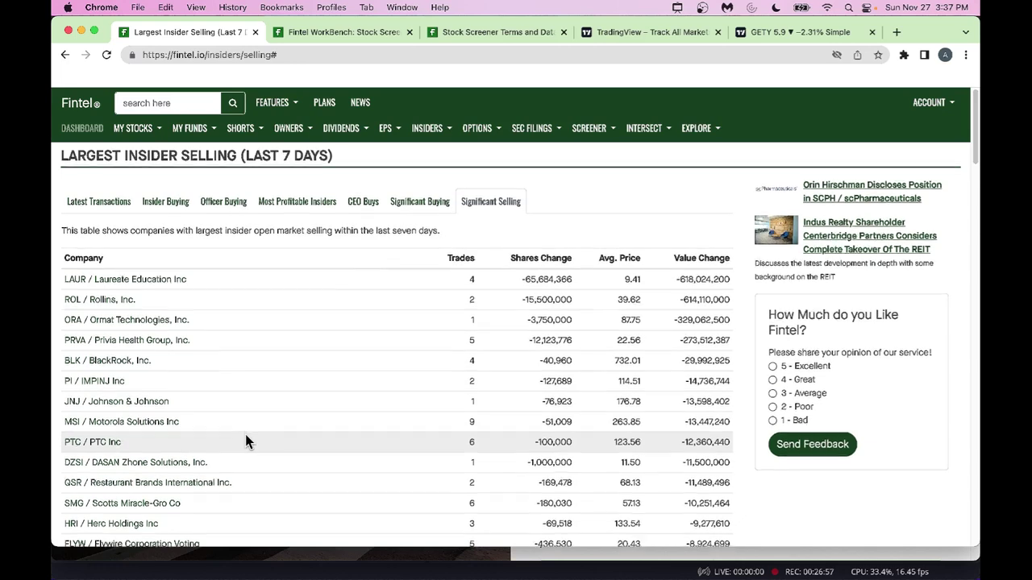
pyautogui.scroll(-3, 245, 442)
pyautogui.scroll(-4, 246, 442)
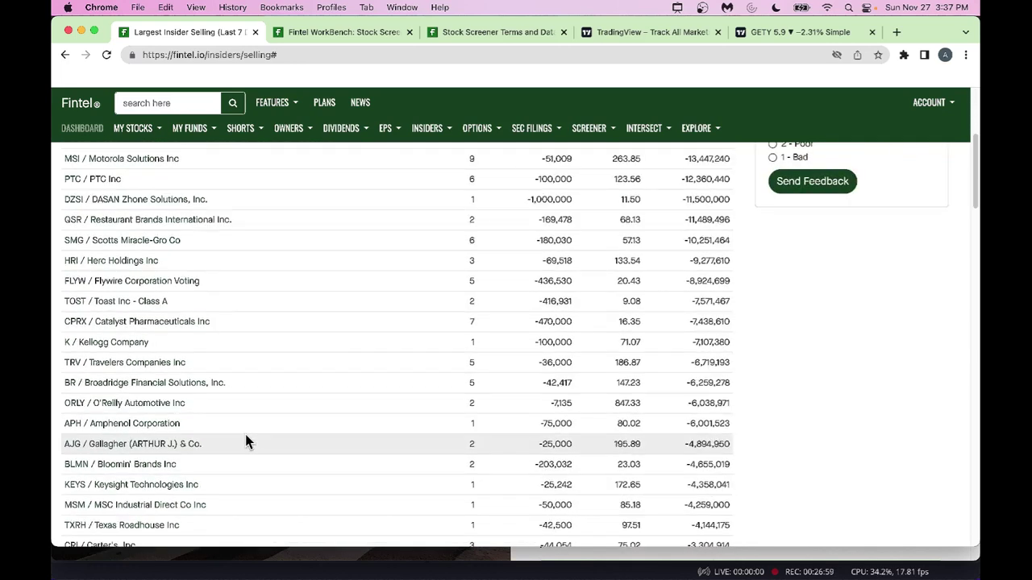
pyautogui.scroll(7, 246, 442)
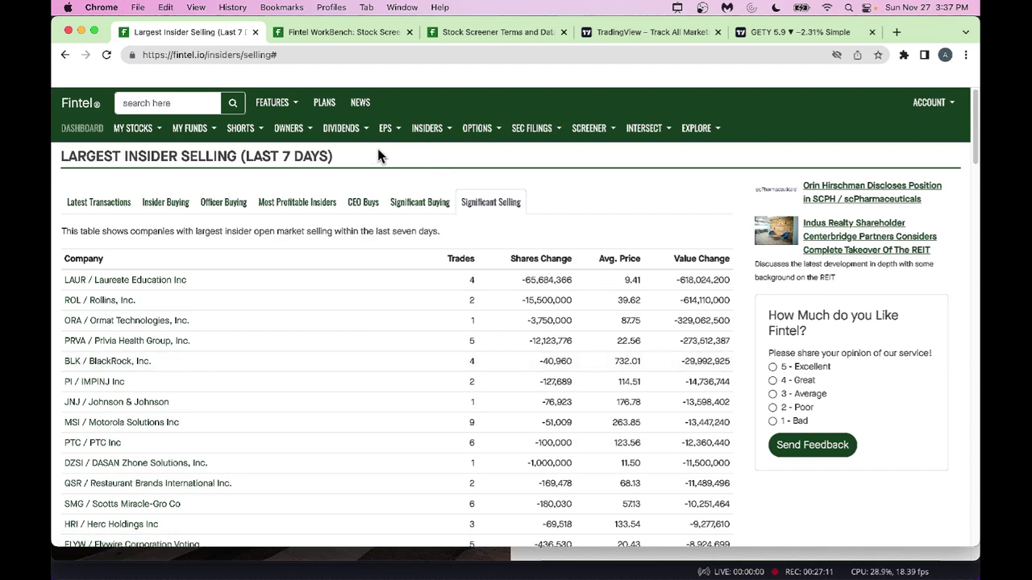
# - Open Options Flow - Latest Day (Stocks) and review the leaderboard's introduction and ranked securities
pyautogui.click(501, 133)
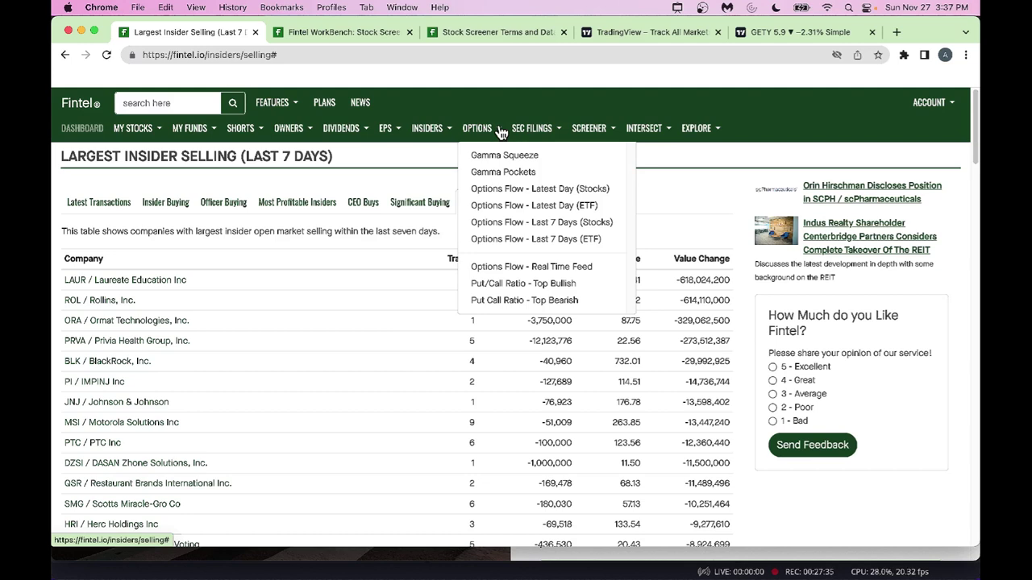
pyautogui.click(556, 192)
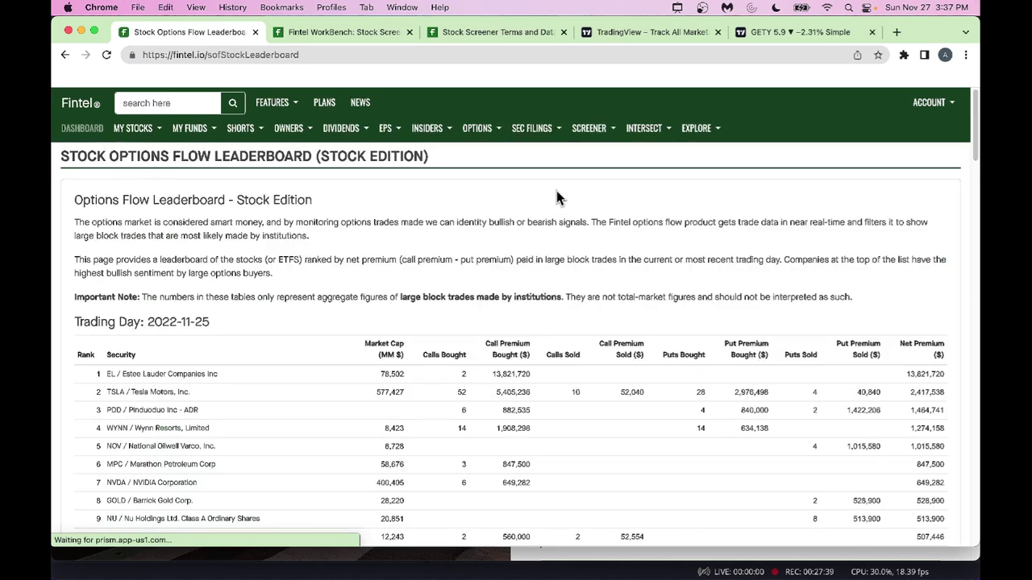
pyautogui.scroll(-3, 600, 325)
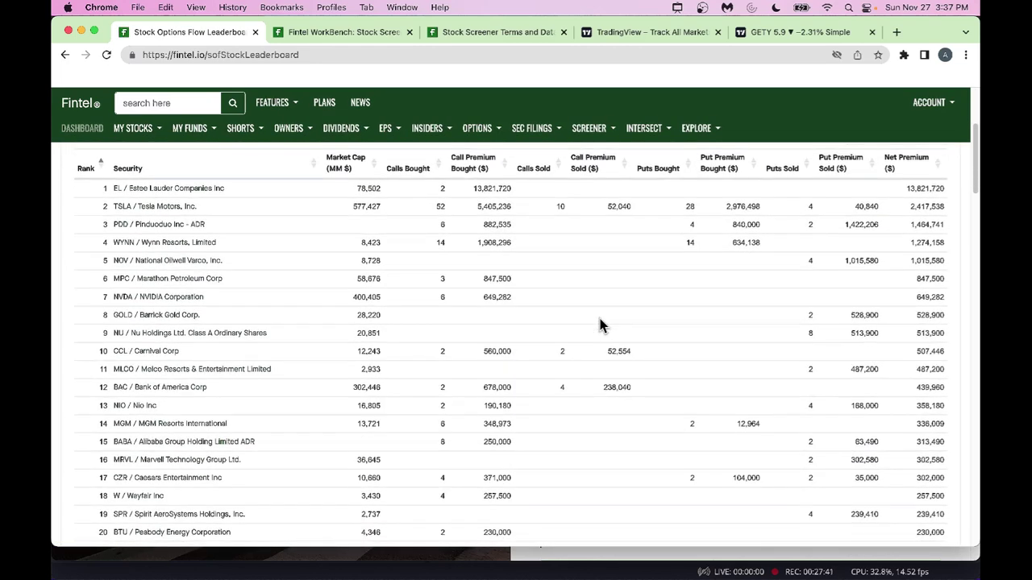
pyautogui.scroll(3, 601, 325)
pyautogui.scroll(-2, 600, 325)
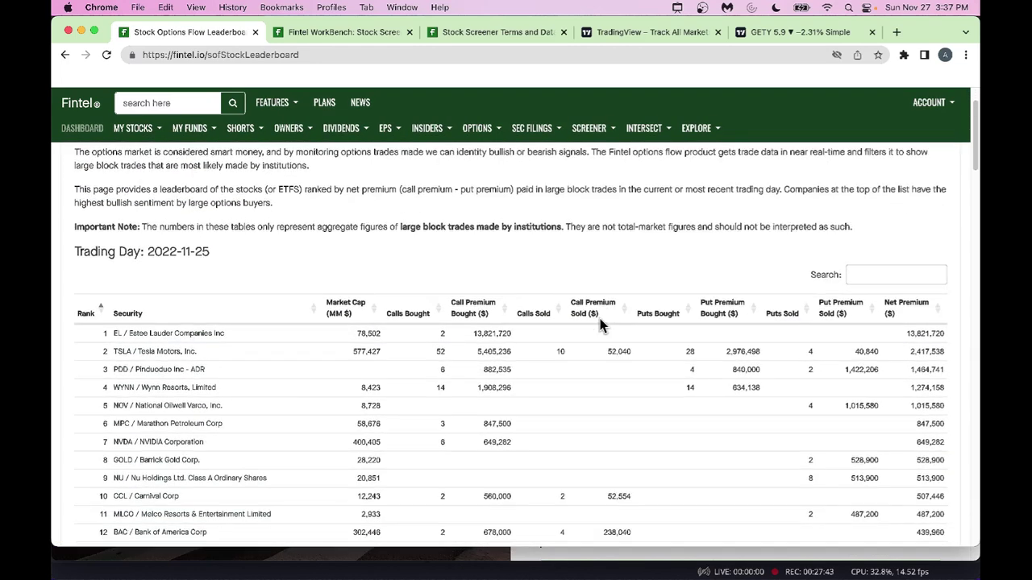
pyautogui.scroll(-1, 600, 324)
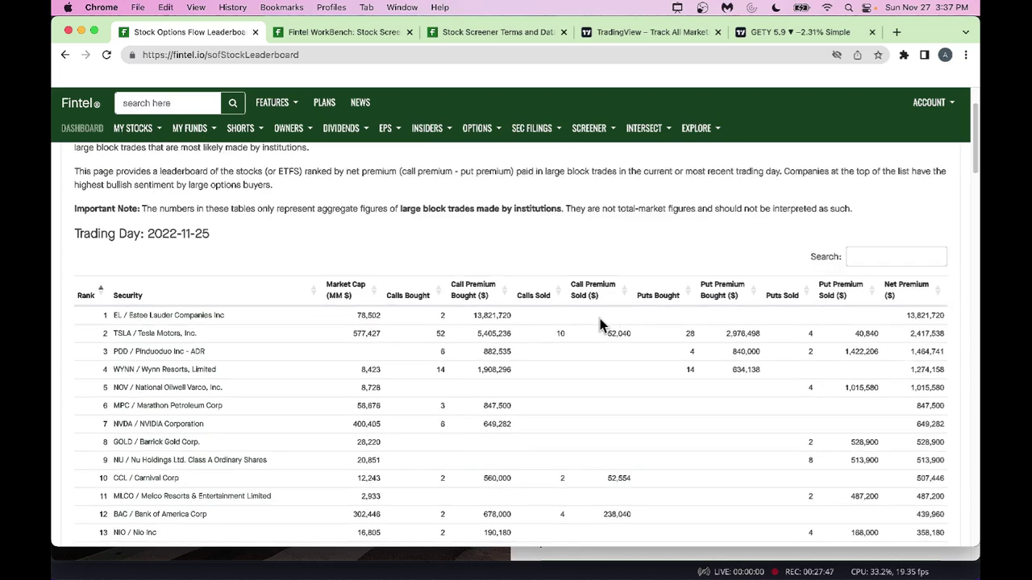
pyautogui.scroll(-3, 600, 324)
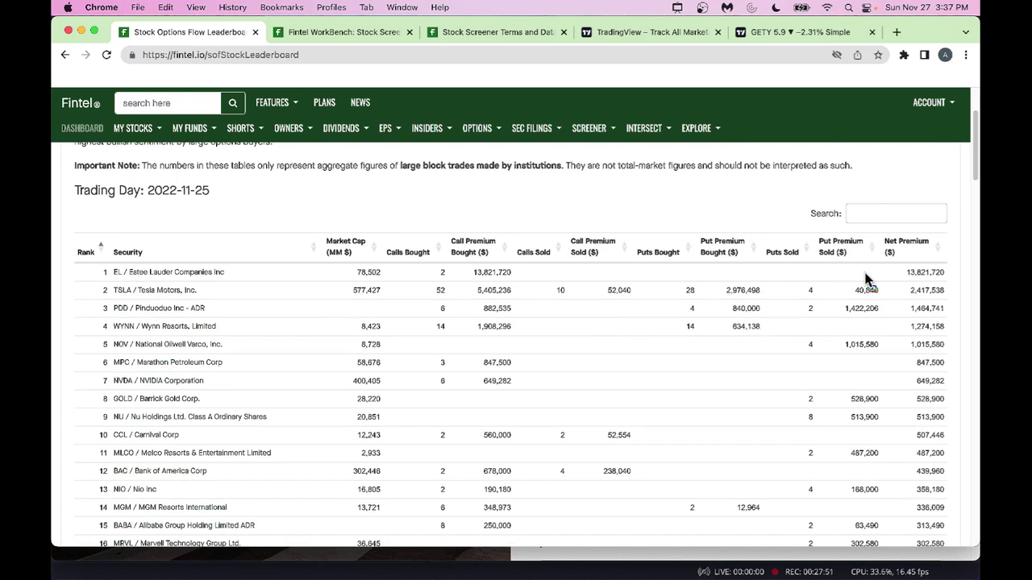
# - Outline the leaderboard's Net Premium column, the institutional block trades note, the Estee Lauder entry with its net premium, and the trading day
pyautogui.moveTo(880, 231)
pyautogui.mouseDown()
pyautogui.moveTo(943, 433)
pyautogui.moveTo(961, 544)
pyautogui.mouseUp()
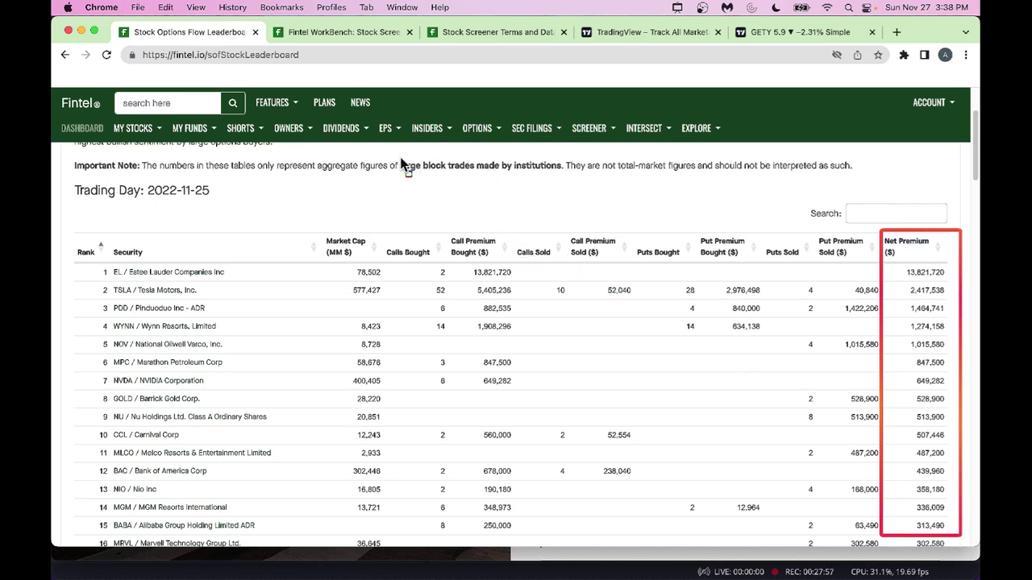
pyautogui.moveTo(394, 151)
pyautogui.mouseDown()
pyautogui.moveTo(416, 191)
pyautogui.moveTo(528, 190)
pyautogui.moveTo(563, 176)
pyautogui.mouseUp()
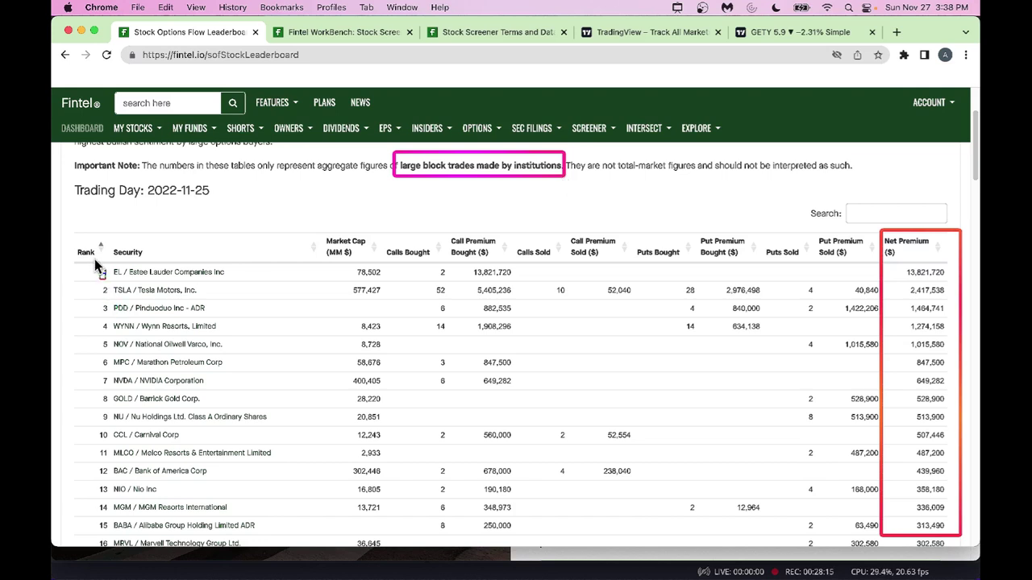
pyautogui.moveTo(93, 261); pyautogui.dragTo(258, 282)
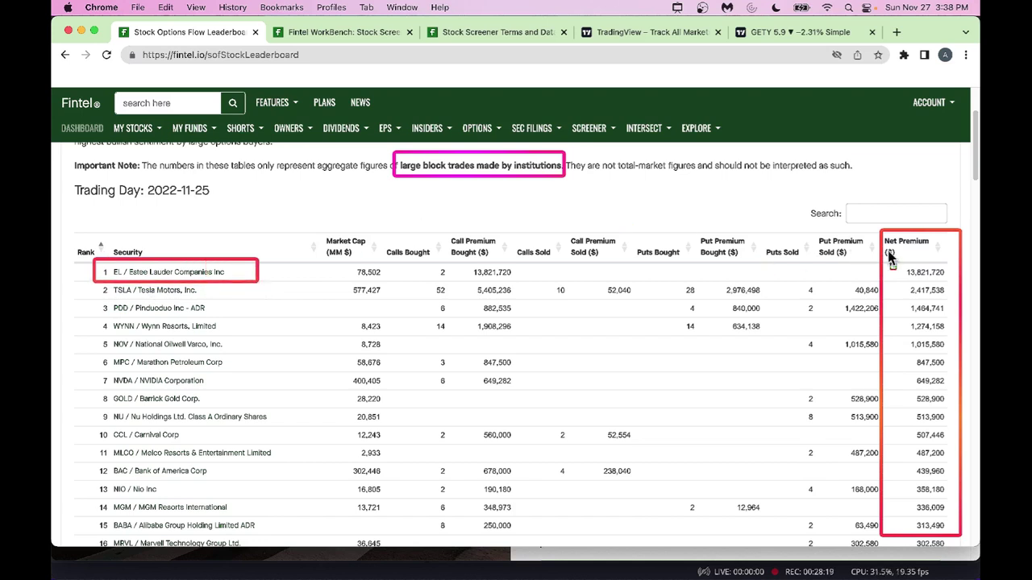
pyautogui.moveTo(900, 259)
pyautogui.mouseDown()
pyautogui.moveTo(902, 276)
pyautogui.moveTo(952, 284)
pyautogui.mouseUp()
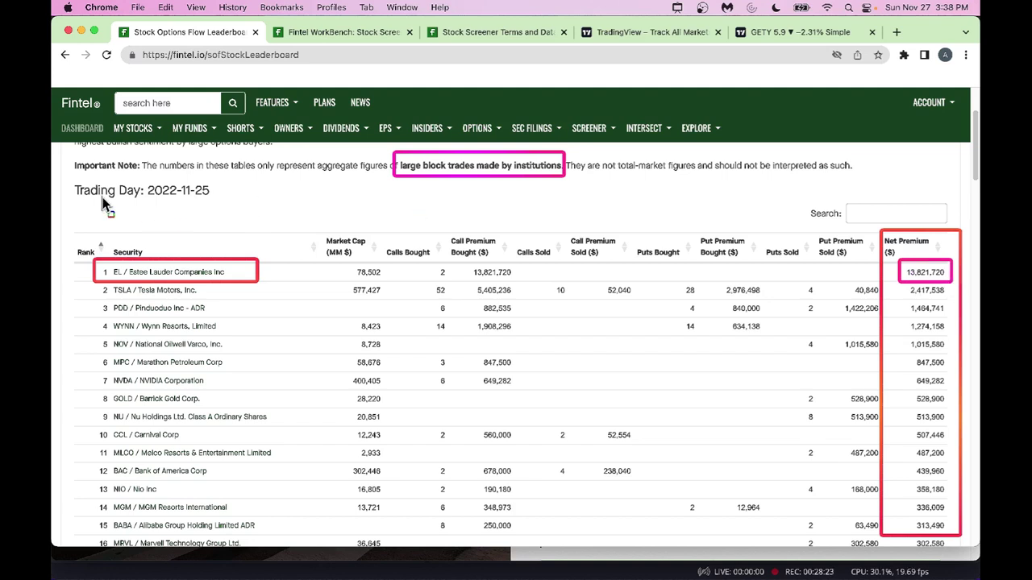
pyautogui.moveTo(70, 182)
pyautogui.mouseDown()
pyautogui.moveTo(80, 220)
pyautogui.moveTo(229, 212)
pyautogui.mouseUp()
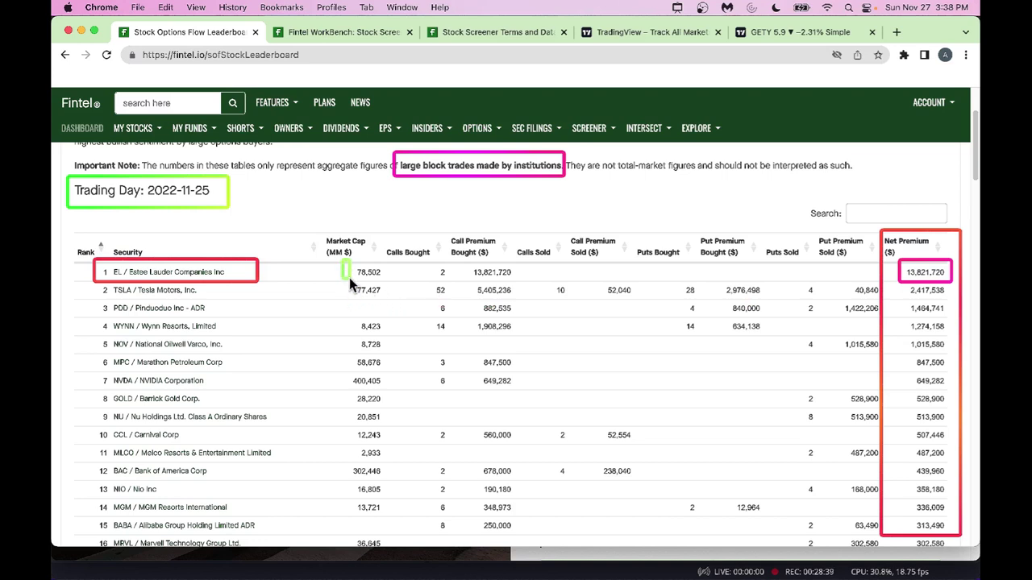
# - Outline the key market cap, calls and premium figures in the Estee Lauder and Tesla leaderboard rows, and clear the outlines
pyautogui.moveTo(349, 277)
pyautogui.mouseDown()
pyautogui.moveTo(483, 280)
pyautogui.moveTo(454, 274)
pyautogui.mouseUp()
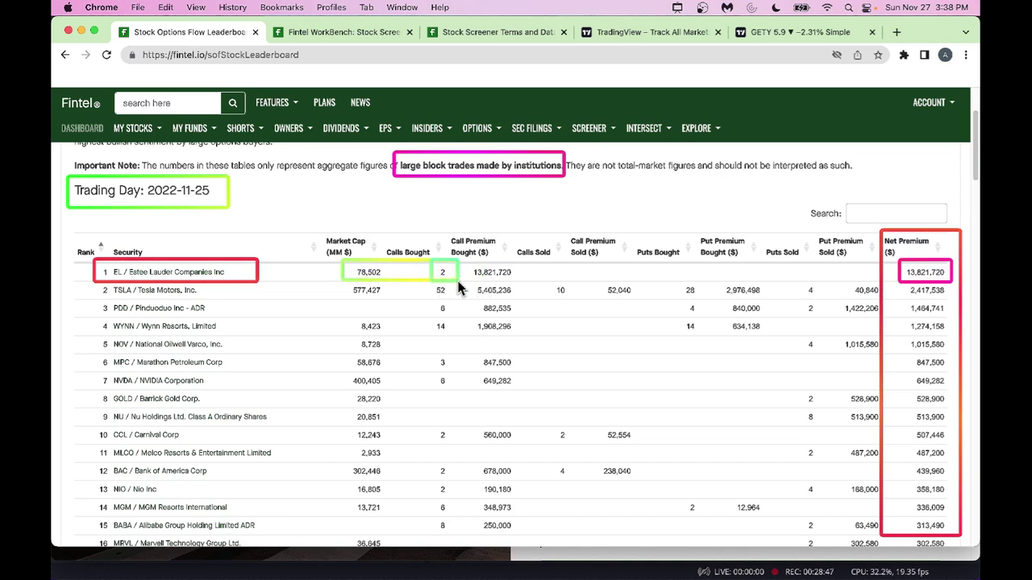
pyautogui.moveTo(464, 266)
pyautogui.mouseDown()
pyautogui.moveTo(479, 287)
pyautogui.moveTo(516, 282)
pyautogui.mouseUp()
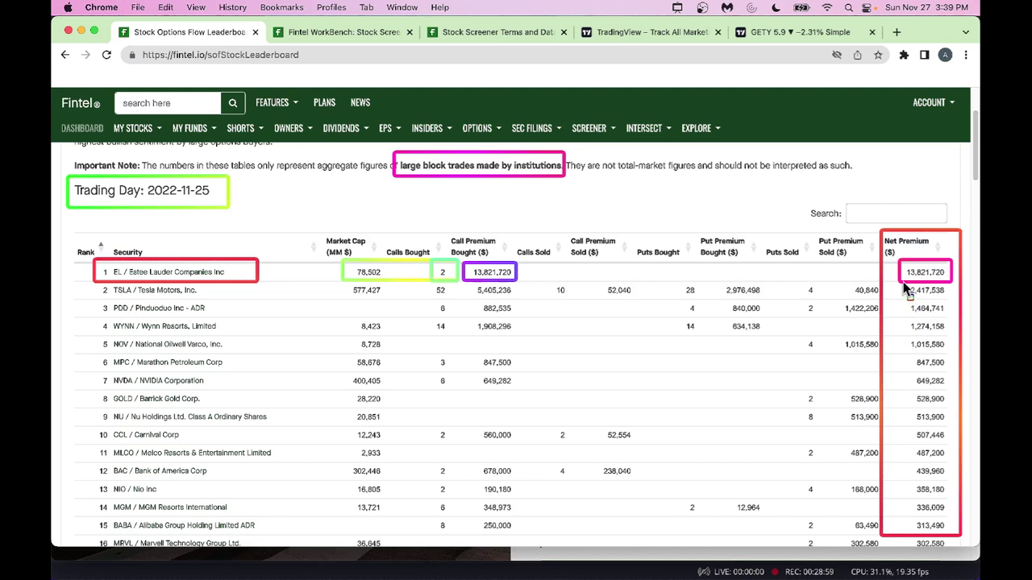
pyautogui.moveTo(900, 281); pyautogui.dragTo(955, 301)
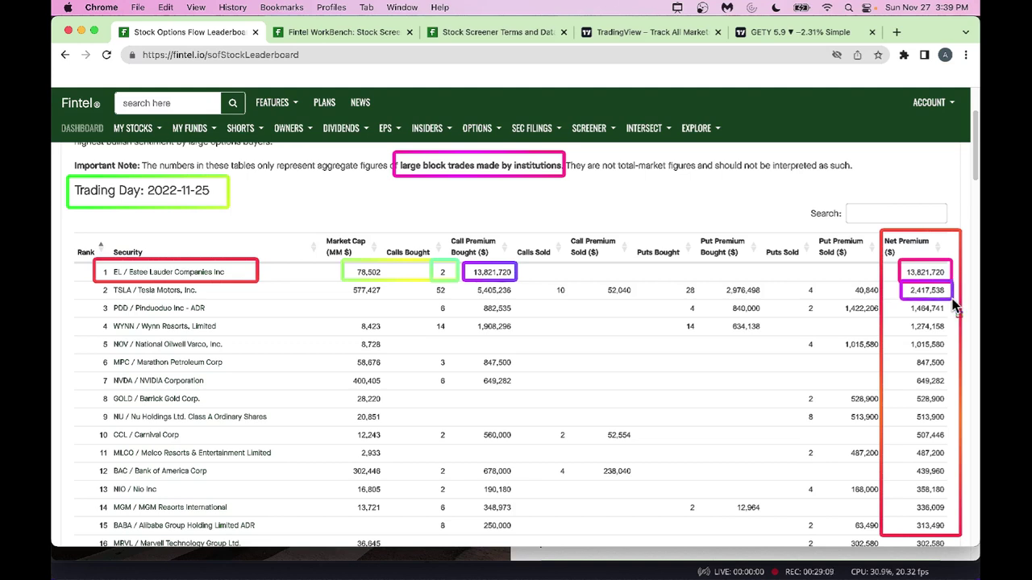
pyautogui.moveTo(467, 284)
pyautogui.mouseDown()
pyautogui.moveTo(471, 297)
pyautogui.moveTo(520, 302)
pyautogui.mouseUp()
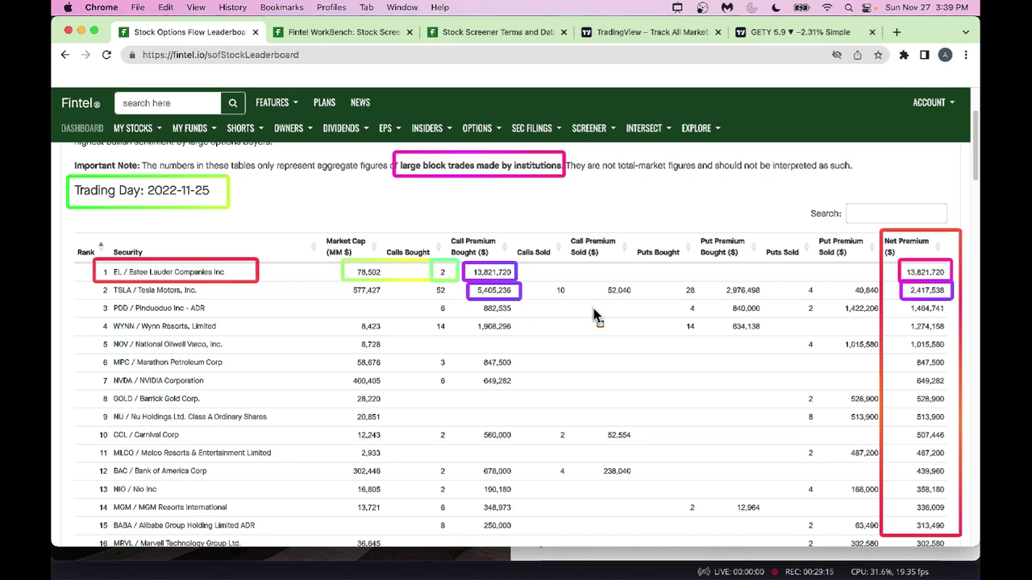
pyautogui.moveTo(721, 280)
pyautogui.mouseDown()
pyautogui.moveTo(723, 306)
pyautogui.moveTo(766, 306)
pyautogui.mouseUp()
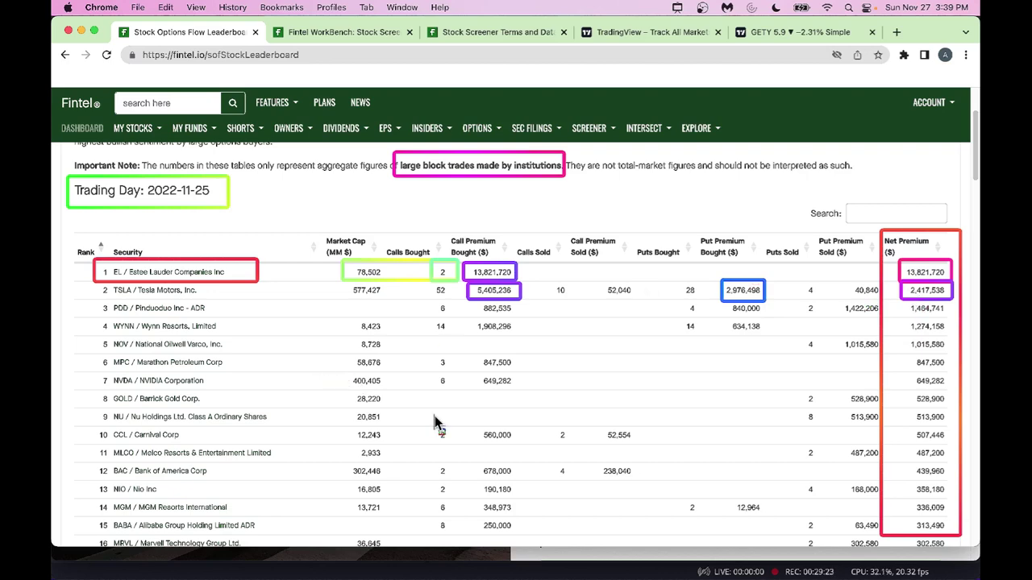
pyautogui.press('Escape')
# - Outline the top-ranked securities of the stock leaderboard and look through the ranking down to its last entries
pyautogui.scroll(-1, 418, 417)
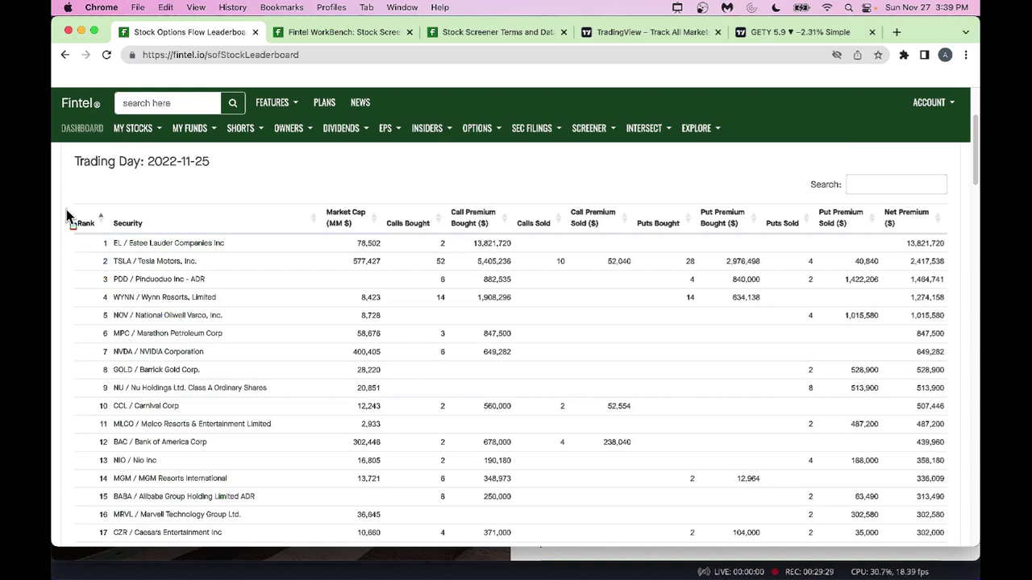
pyautogui.moveTo(69, 208)
pyautogui.mouseDown()
pyautogui.moveTo(158, 392)
pyautogui.moveTo(757, 404)
pyautogui.moveTo(937, 427)
pyautogui.moveTo(916, 420)
pyautogui.moveTo(958, 440)
pyautogui.mouseUp()
pyautogui.scroll(-5, 943, 442)
pyautogui.scroll(-12, 937, 442)
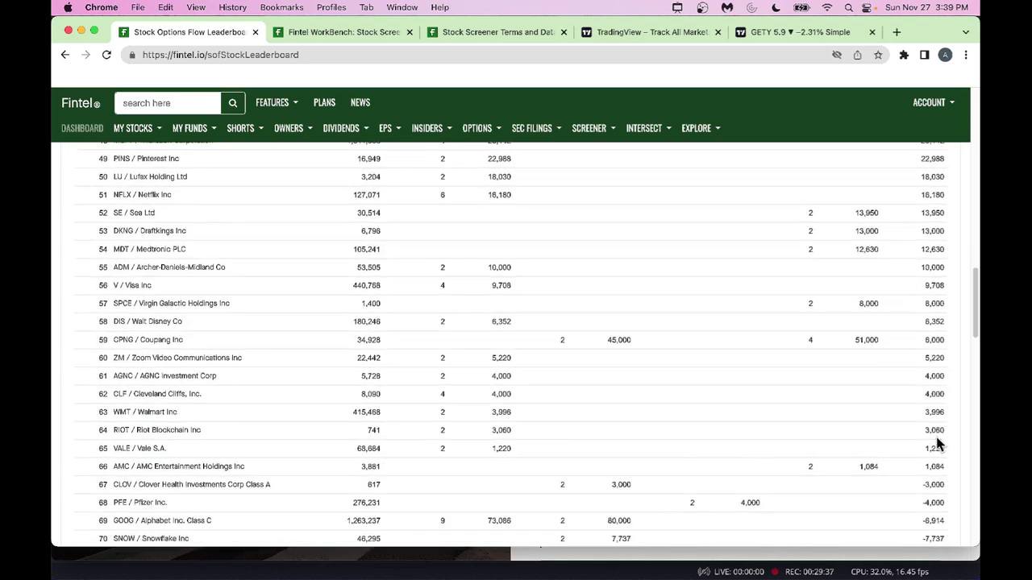
pyautogui.scroll(-15, 938, 443)
pyautogui.scroll(3, 937, 442)
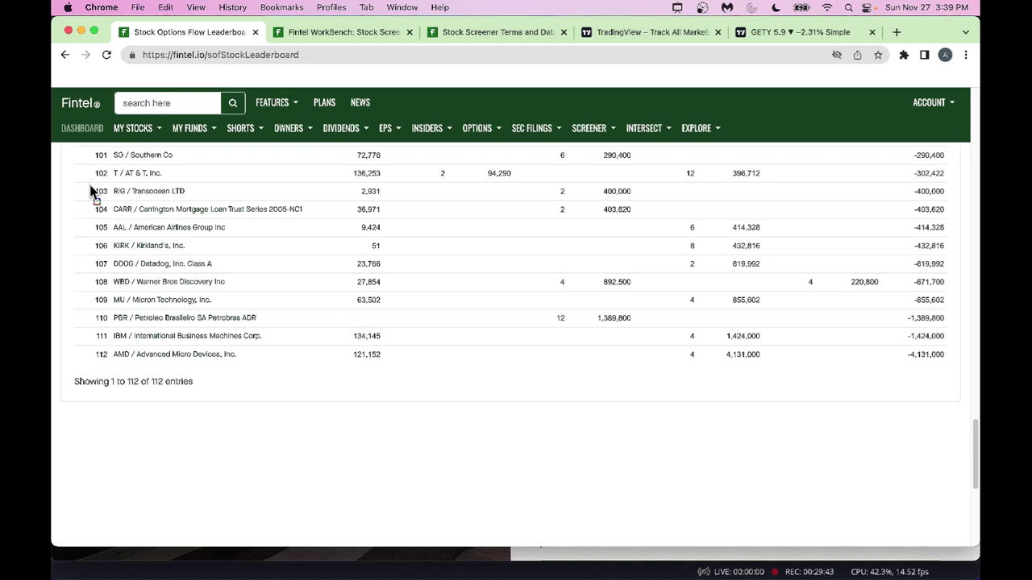
# - Outline ranks 102 to 112 and AMD's name, net premium, market cap and put premium bought, and clear the outlines
pyautogui.moveTo(90, 163)
pyautogui.mouseDown()
pyautogui.moveTo(154, 339)
pyautogui.moveTo(799, 396)
pyautogui.moveTo(947, 369)
pyautogui.moveTo(964, 379)
pyautogui.moveTo(962, 371)
pyautogui.mouseUp()
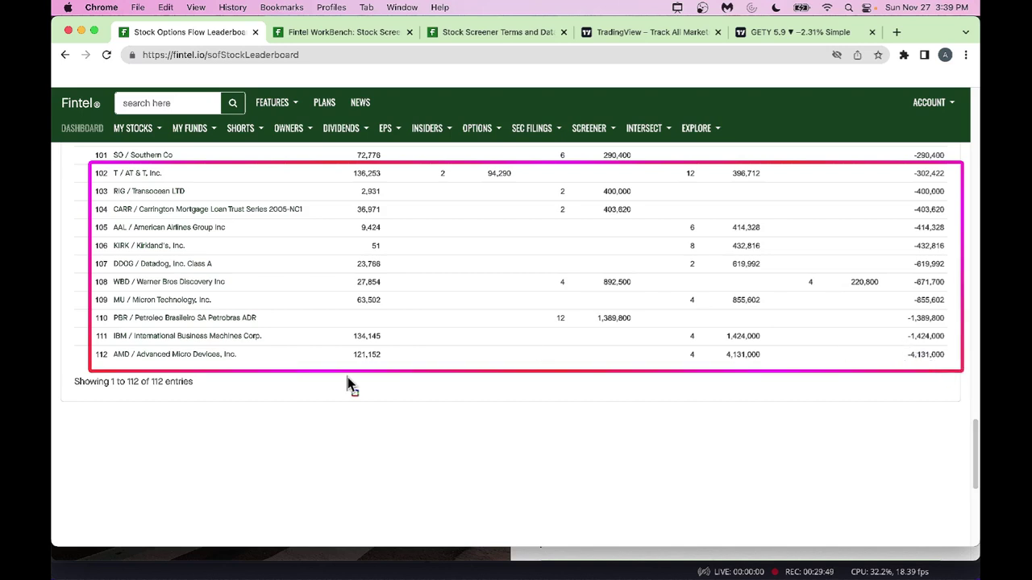
pyautogui.moveTo(90, 344)
pyautogui.mouseDown()
pyautogui.moveTo(138, 368)
pyautogui.moveTo(263, 370)
pyautogui.mouseUp()
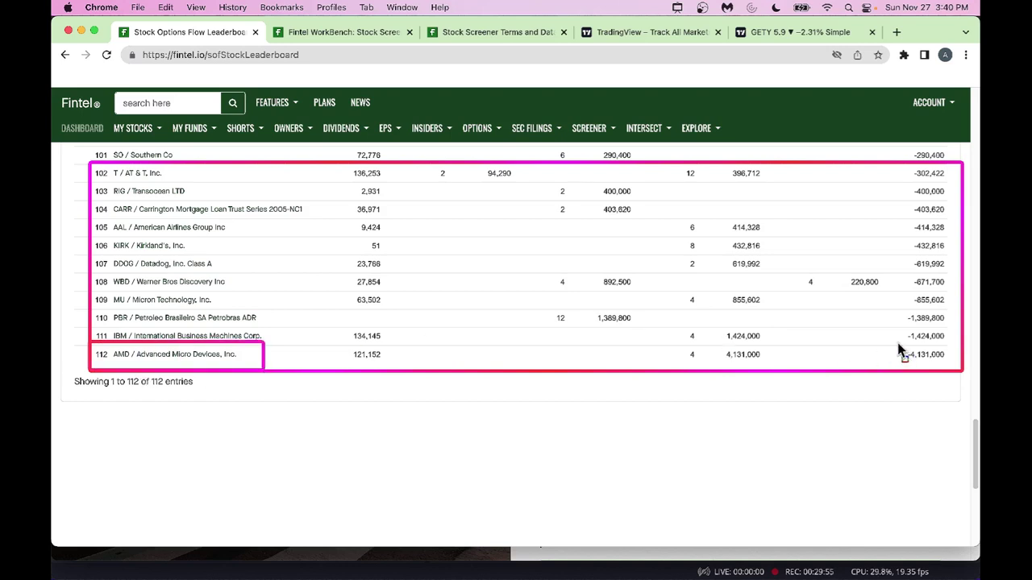
pyautogui.moveTo(897, 344)
pyautogui.mouseDown()
pyautogui.moveTo(899, 362)
pyautogui.moveTo(954, 370)
pyautogui.mouseUp()
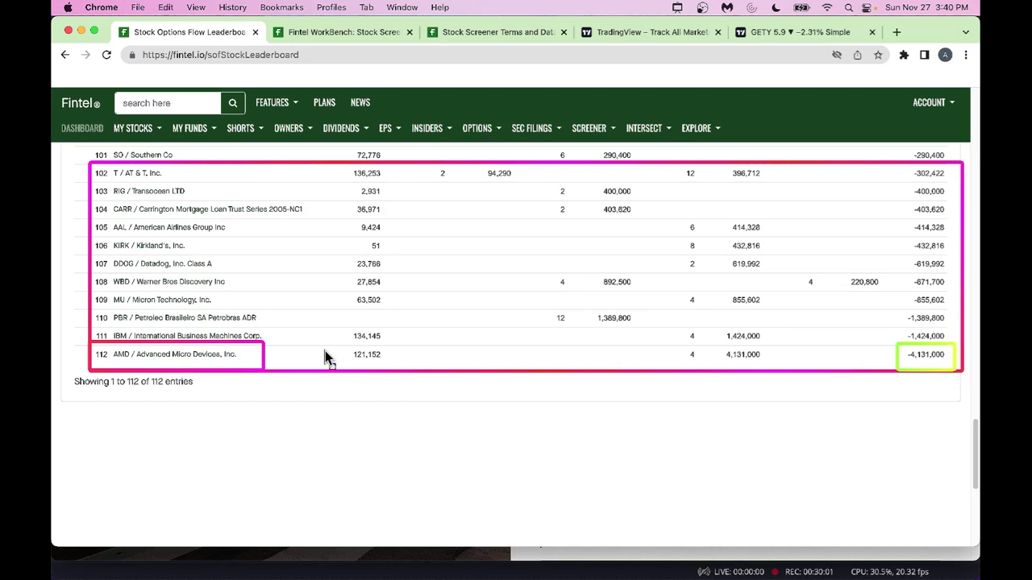
pyautogui.moveTo(341, 342); pyautogui.dragTo(349, 368)
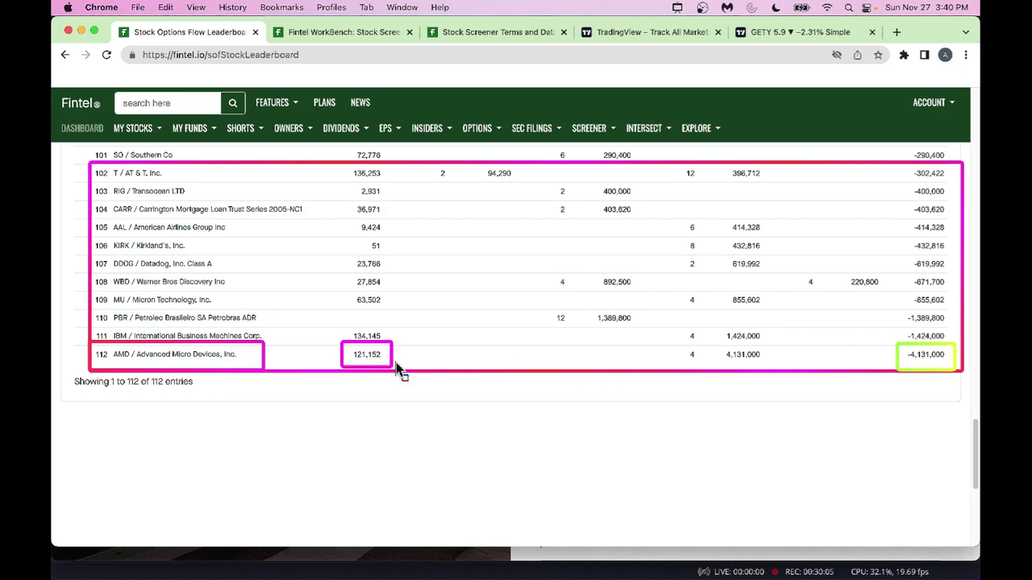
pyautogui.moveTo(713, 343)
pyautogui.mouseDown()
pyautogui.moveTo(719, 389)
pyautogui.moveTo(768, 369)
pyautogui.mouseUp()
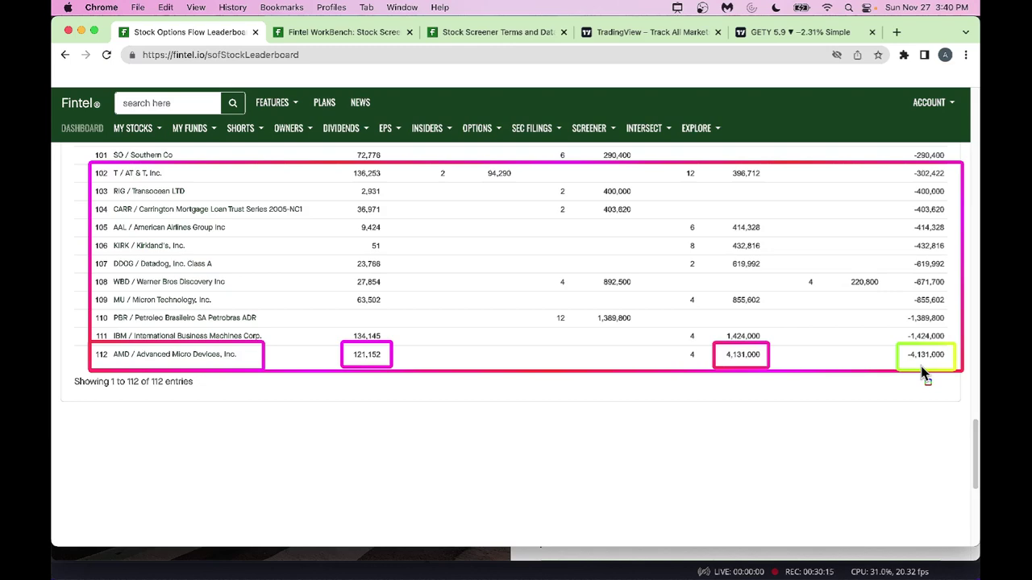
pyautogui.press('Escape')
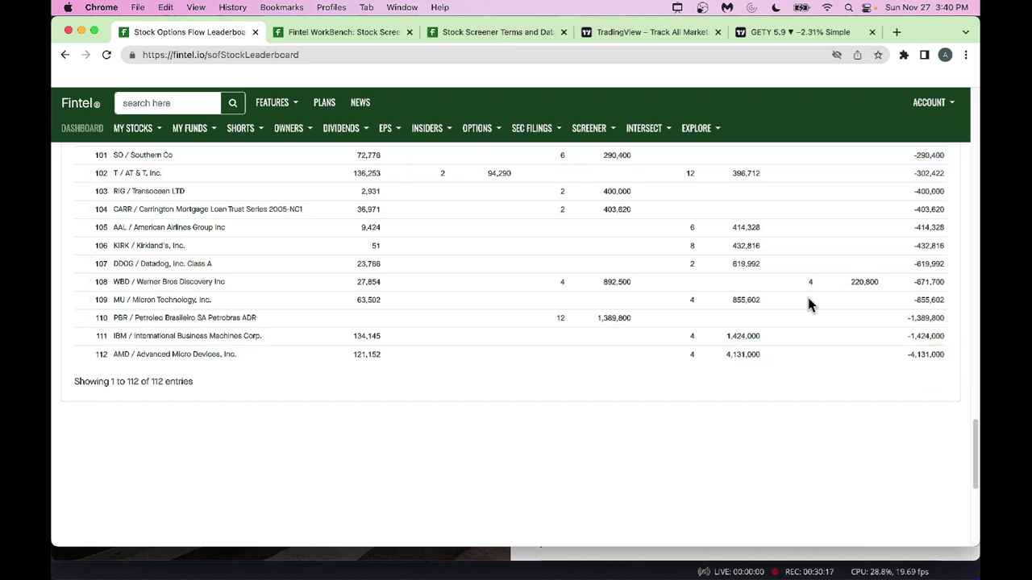
# - Open the options flow page of TSLA / Tesla Motors, Inc. from the leaderboard
pyautogui.scroll(20, 808, 300)
pyautogui.scroll(10, 808, 305)
pyautogui.scroll(-2, 808, 305)
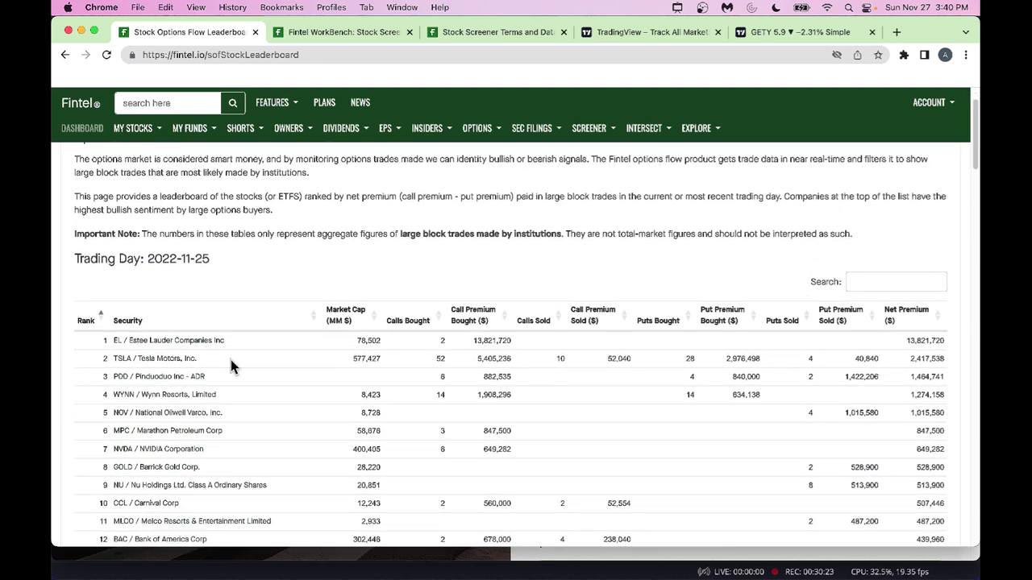
pyautogui.click(164, 364)
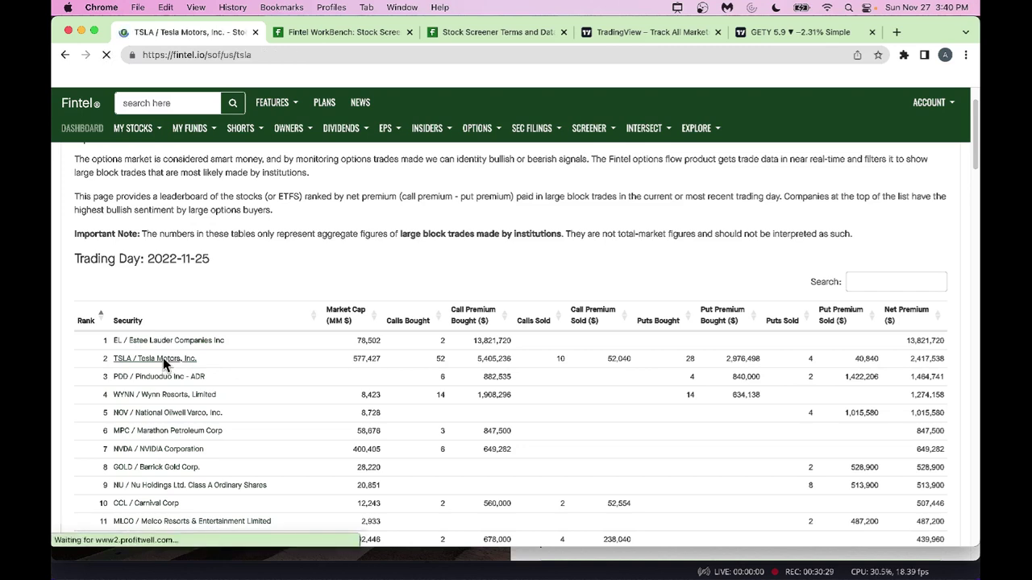
# - Examine Tesla's Options Flow description, the side symbol legend and the most recent trades in the table
pyautogui.scroll(-3, 271, 414)
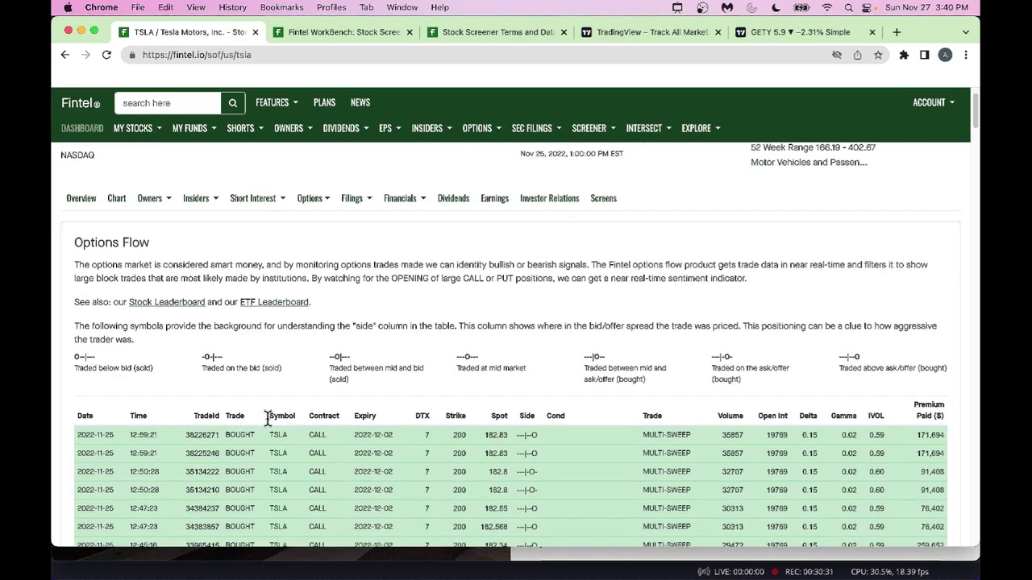
pyautogui.scroll(3, 272, 425)
pyautogui.scroll(-2, 272, 425)
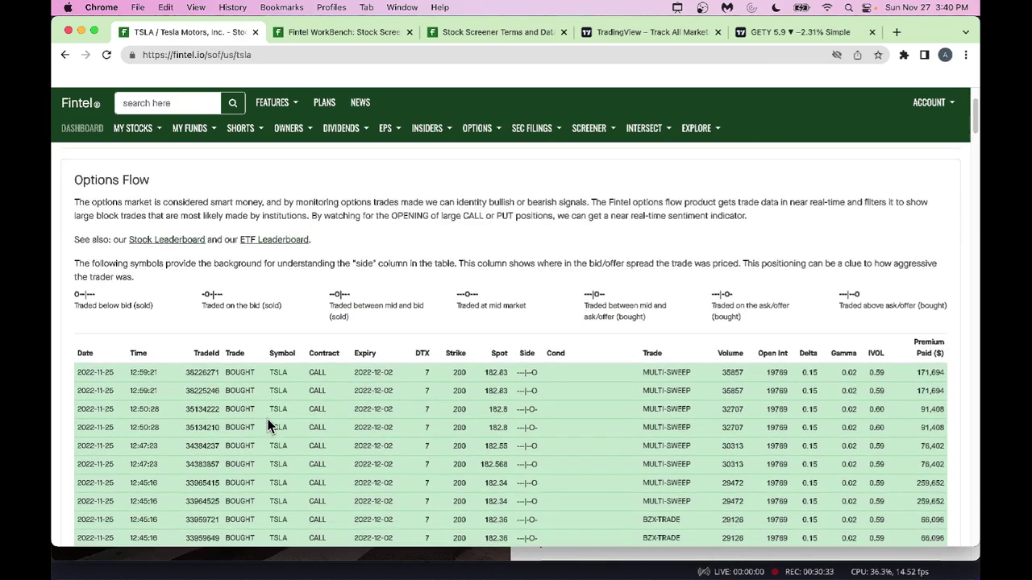
pyautogui.scroll(2, 272, 426)
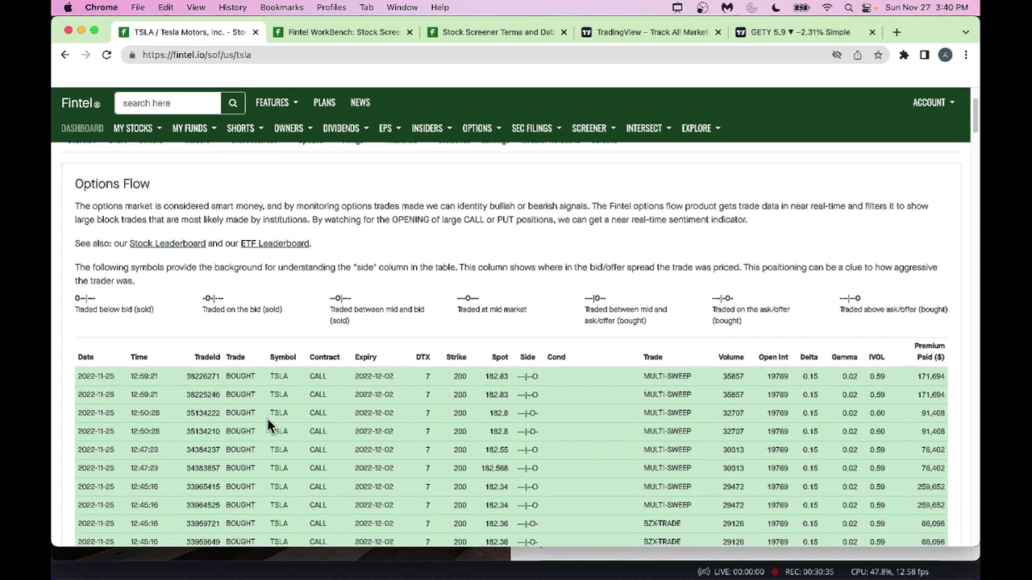
pyautogui.scroll(-1, 271, 426)
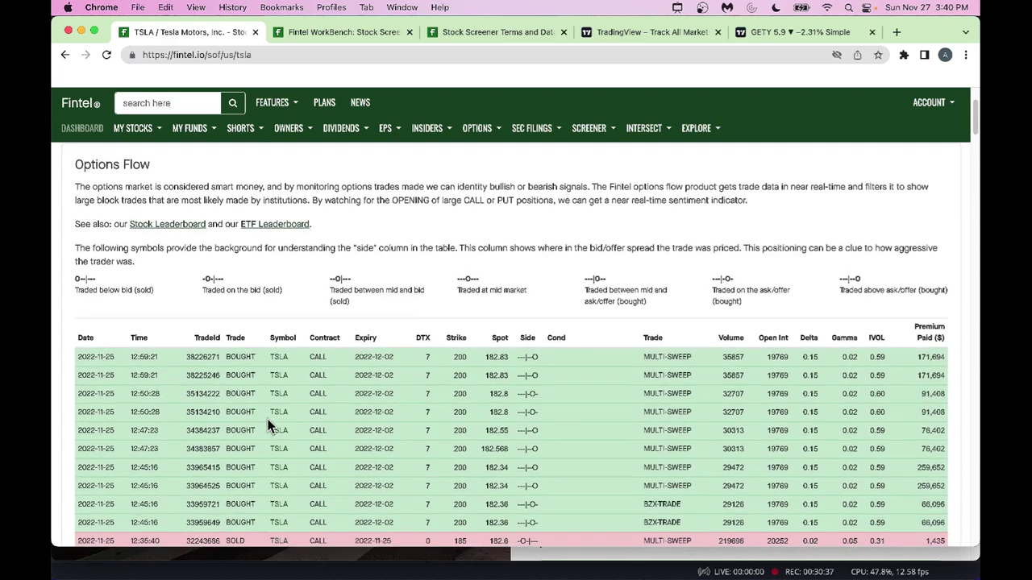
pyautogui.scroll(1, 271, 426)
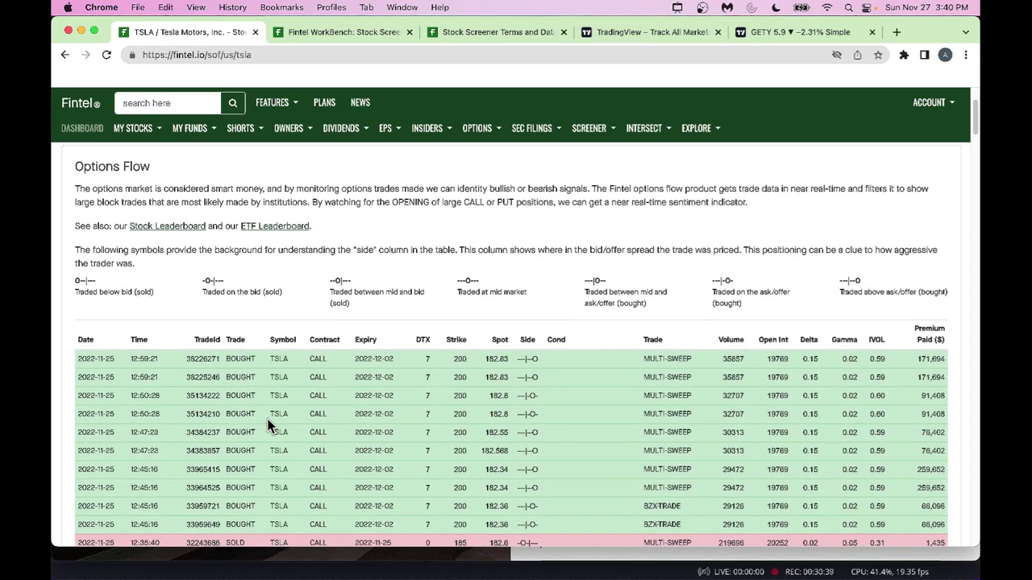
pyautogui.scroll(-1, 271, 425)
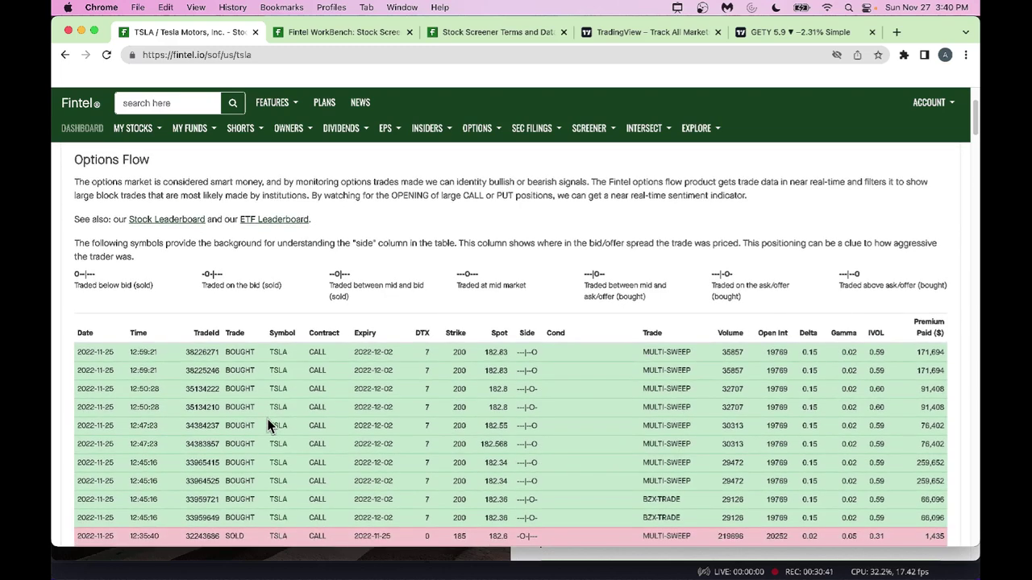
pyautogui.scroll(-1, 272, 426)
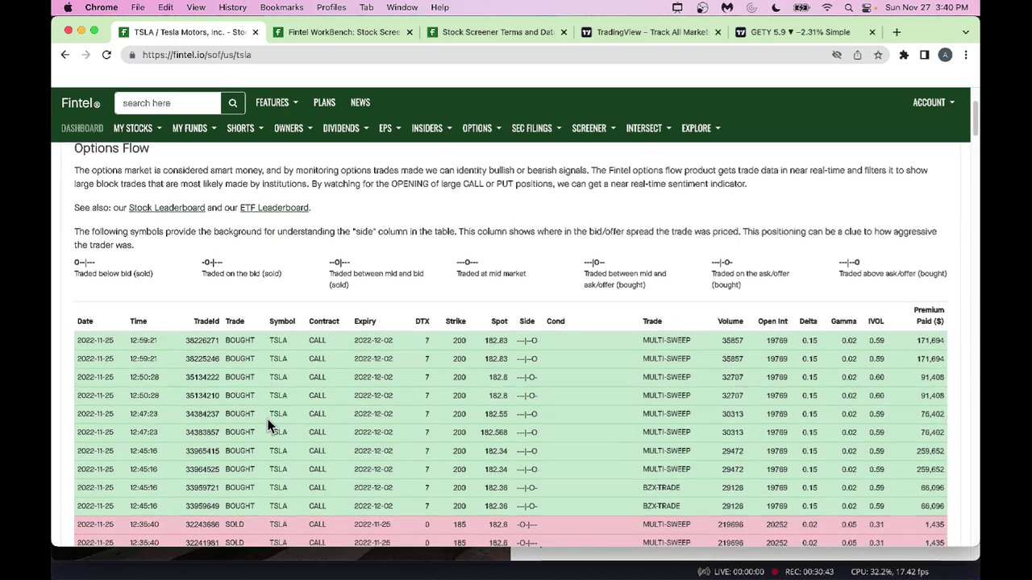
pyautogui.scroll(-2, 272, 426)
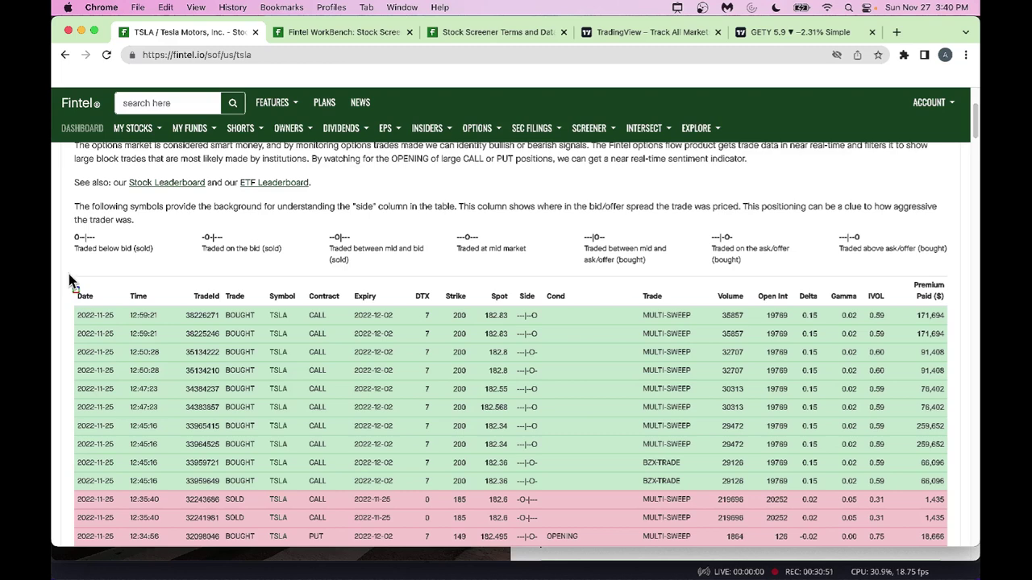
# - Outline the latest green block of Tesla call trades along with its DTX and Premium Paid columns
pyautogui.moveTo(69, 278)
pyautogui.mouseDown()
pyautogui.moveTo(119, 406)
pyautogui.moveTo(173, 466)
pyautogui.moveTo(408, 498)
pyautogui.moveTo(906, 482)
pyautogui.moveTo(955, 499)
pyautogui.mouseUp()
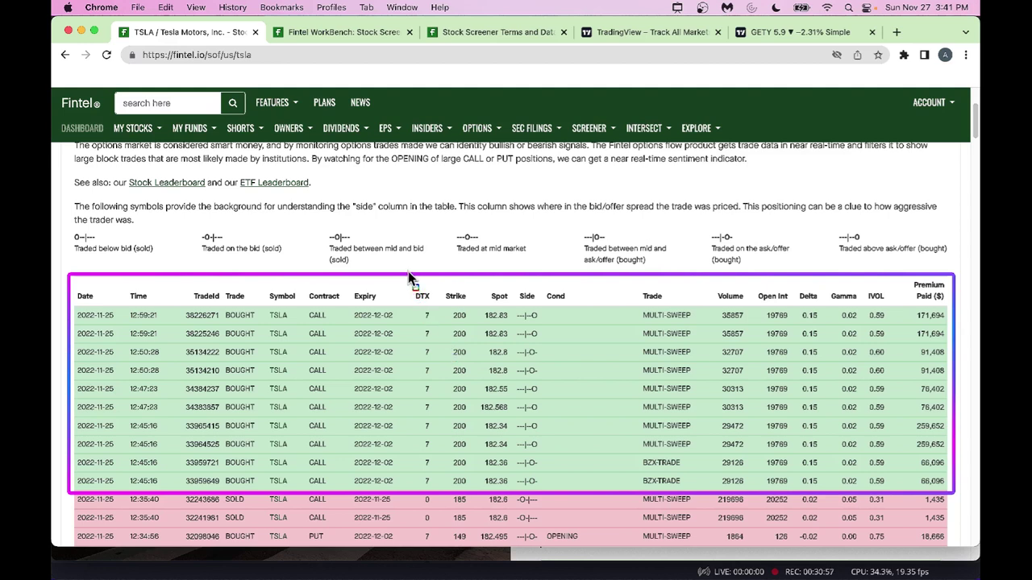
pyautogui.moveTo(408, 274); pyautogui.dragTo(447, 499)
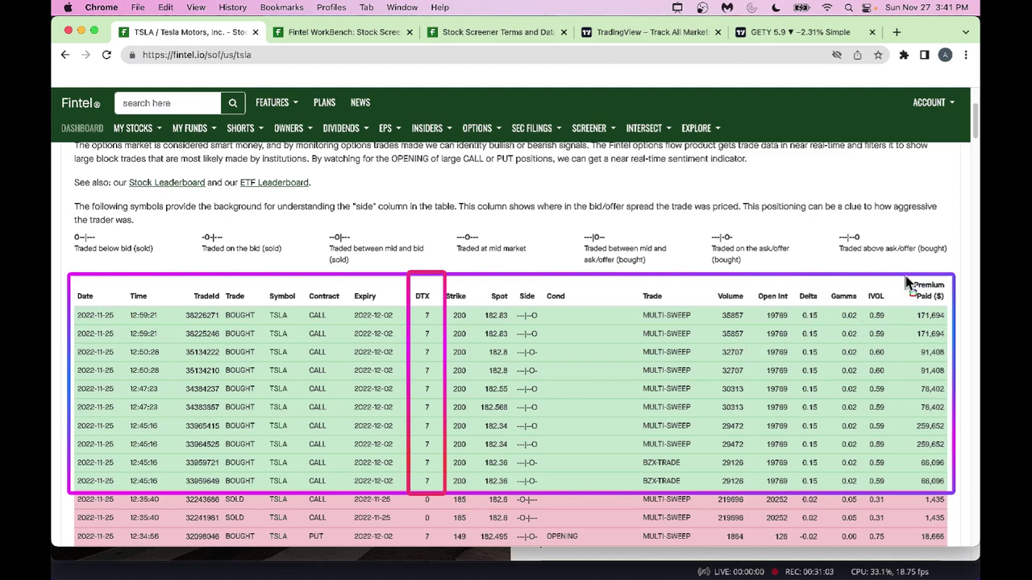
pyautogui.moveTo(905, 273)
pyautogui.mouseDown()
pyautogui.moveTo(922, 389)
pyautogui.moveTo(956, 455)
pyautogui.moveTo(954, 494)
pyautogui.mouseUp()
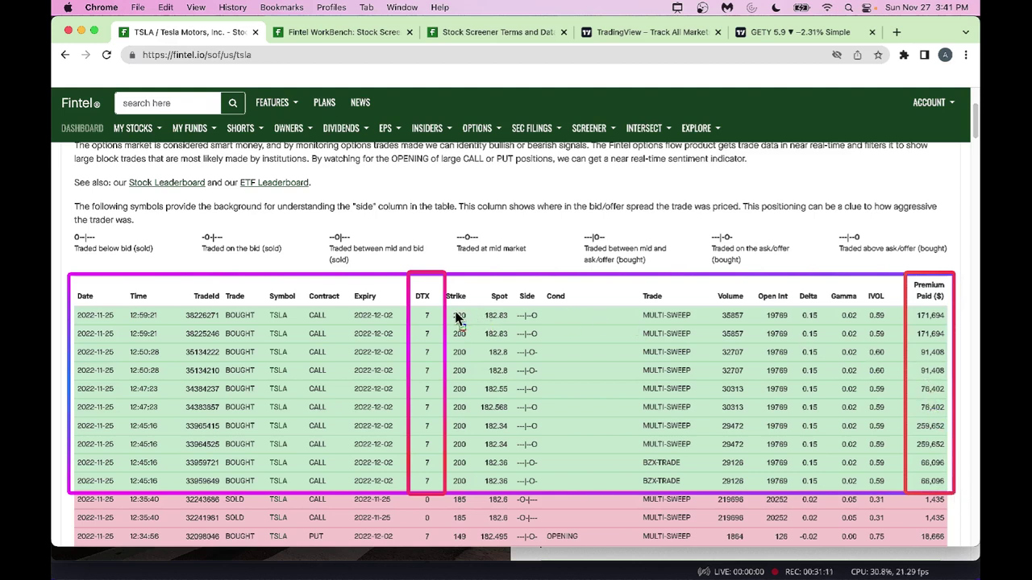
# - Outline the first trade's strike, spot and expiry, the "Traded below bid (sold)" symbol and the green trade rows, and clear all outlines
pyautogui.moveTo(449, 309)
pyautogui.mouseDown()
pyautogui.moveTo(477, 332)
pyautogui.moveTo(513, 325)
pyautogui.mouseUp()
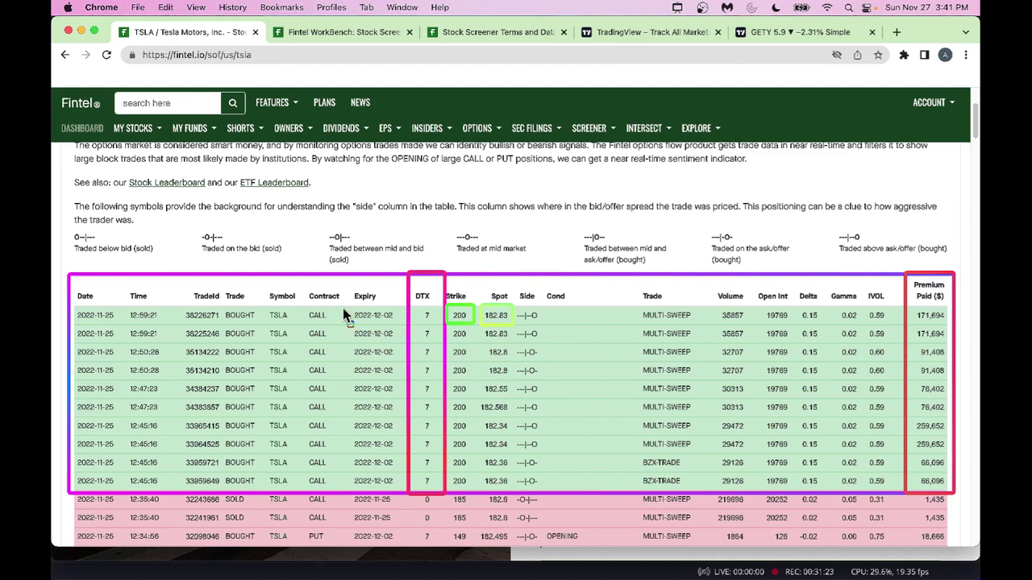
pyautogui.moveTo(343, 304); pyautogui.dragTo(379, 325)
pyautogui.moveTo(67, 225)
pyautogui.mouseDown()
pyautogui.moveTo(83, 269)
pyautogui.moveTo(179, 261)
pyautogui.mouseUp()
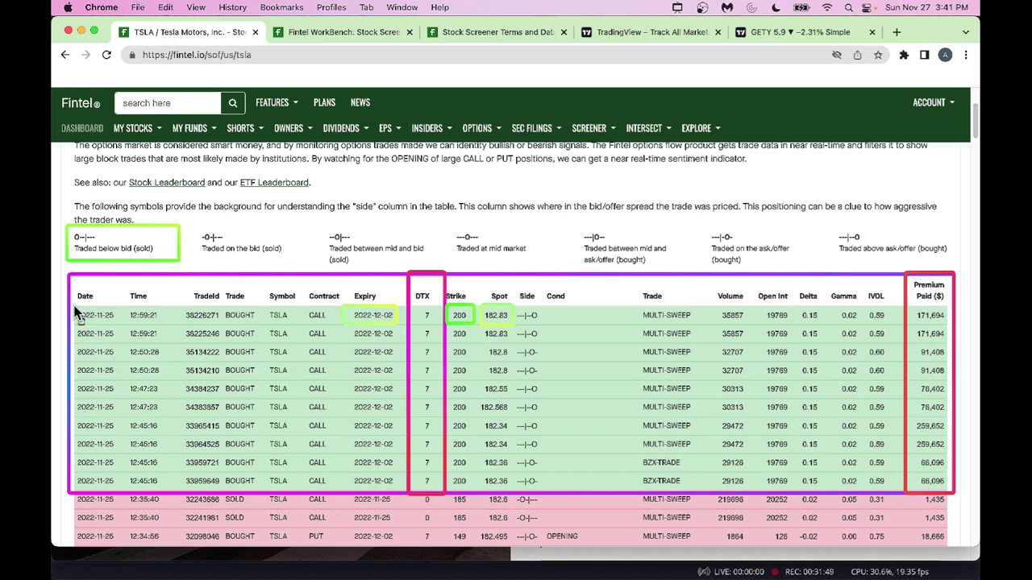
pyautogui.moveTo(77, 306)
pyautogui.mouseDown()
pyautogui.moveTo(138, 468)
pyautogui.moveTo(178, 496)
pyautogui.moveTo(957, 497)
pyautogui.mouseUp()
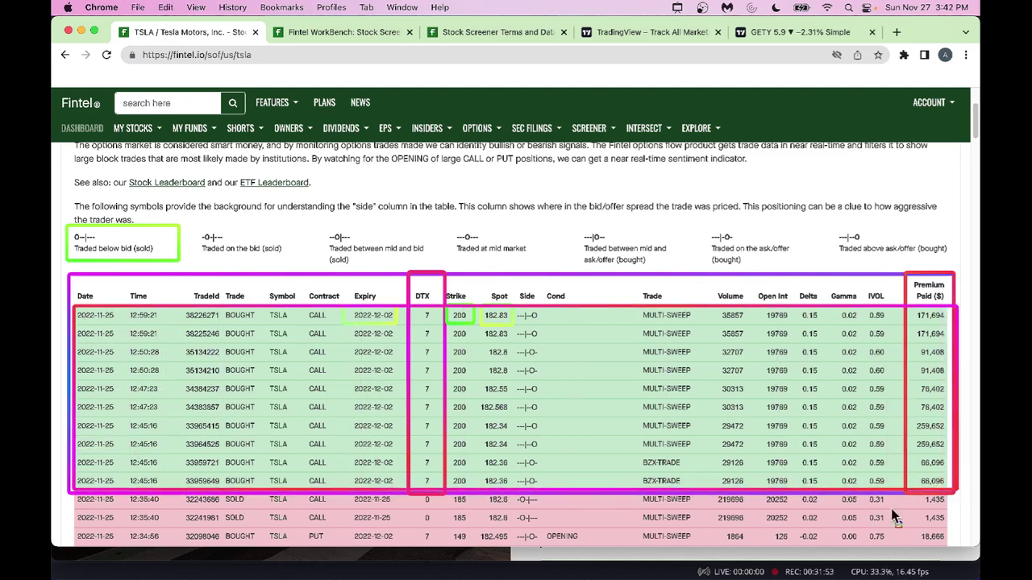
pyautogui.press('Escape')
# - Look through the older Tesla trades and outline the MULTI-SWEEP entries in the newest rows' Trade column, clearing the outline
pyautogui.scroll(-5, 871, 503)
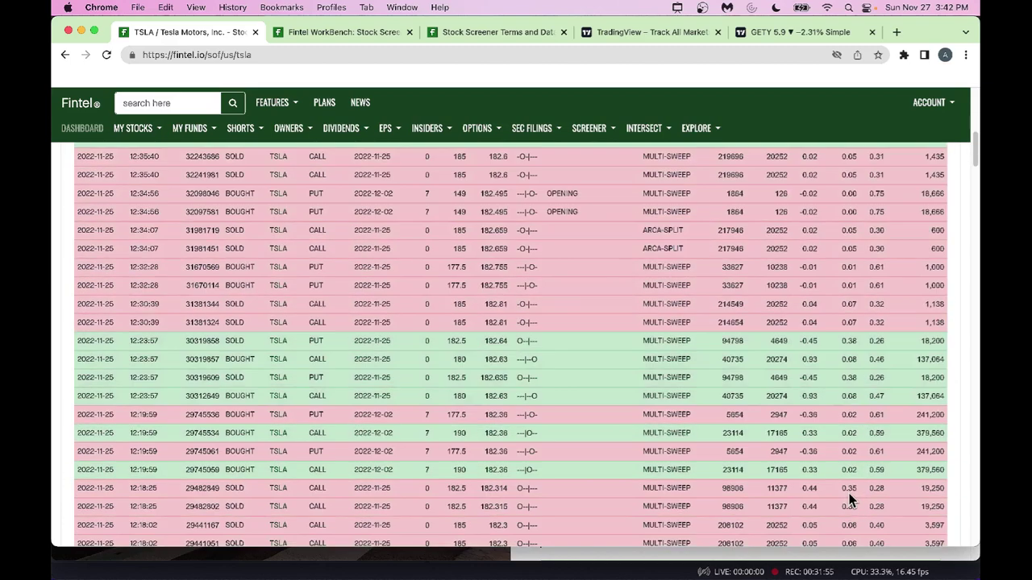
pyautogui.scroll(2, 850, 499)
pyautogui.scroll(2, 501, 355)
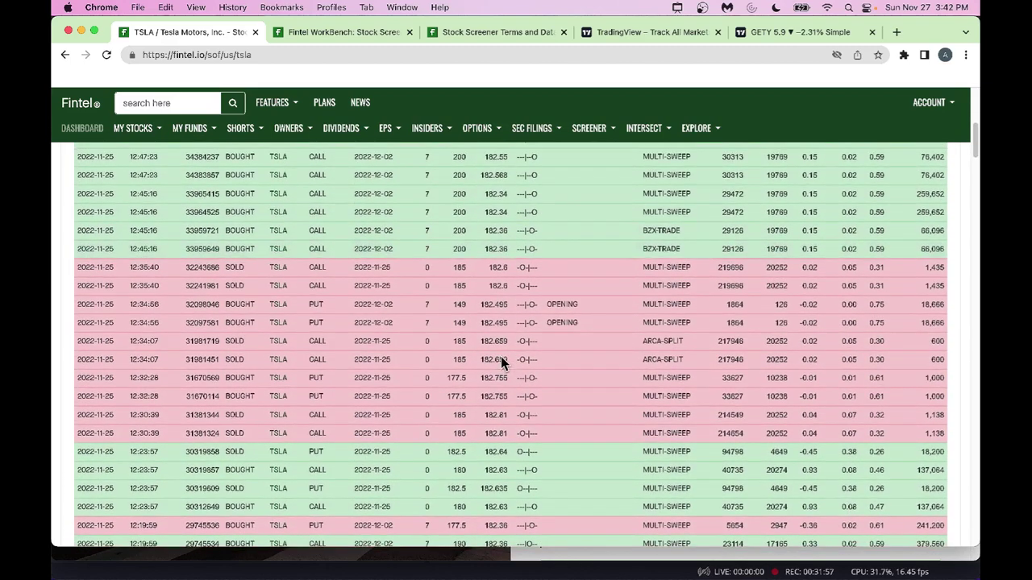
pyautogui.scroll(2, 501, 363)
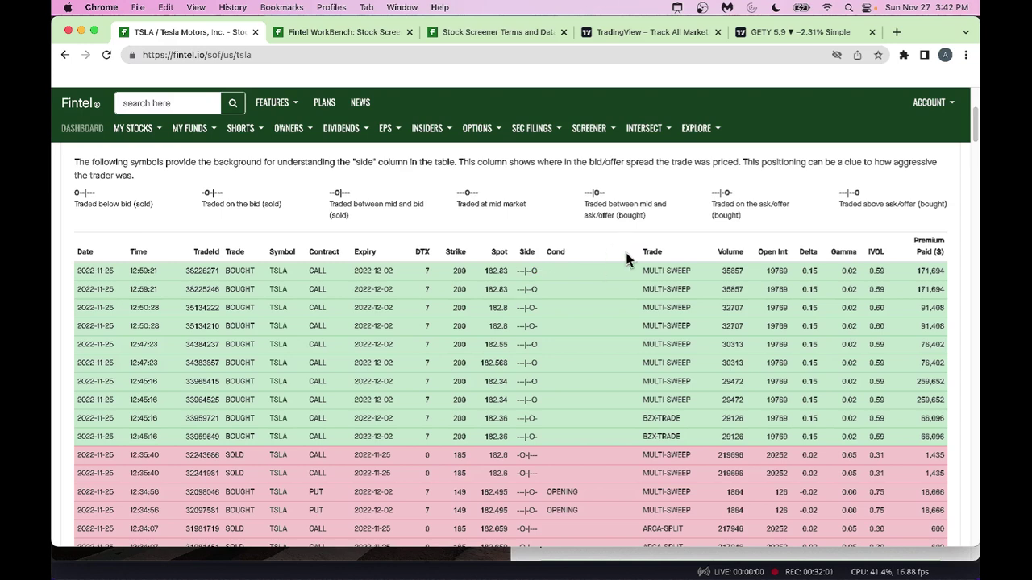
pyautogui.moveTo(626, 237)
pyautogui.mouseDown()
pyautogui.moveTo(668, 379)
pyautogui.moveTo(698, 413)
pyautogui.mouseUp()
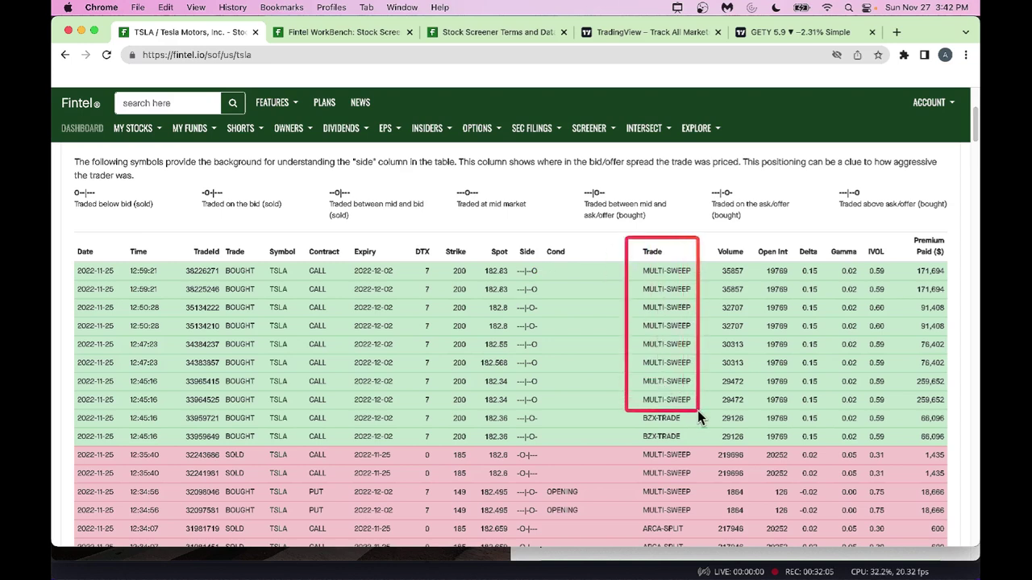
pyautogui.moveTo(697, 410); pyautogui.dragTo(702, 411)
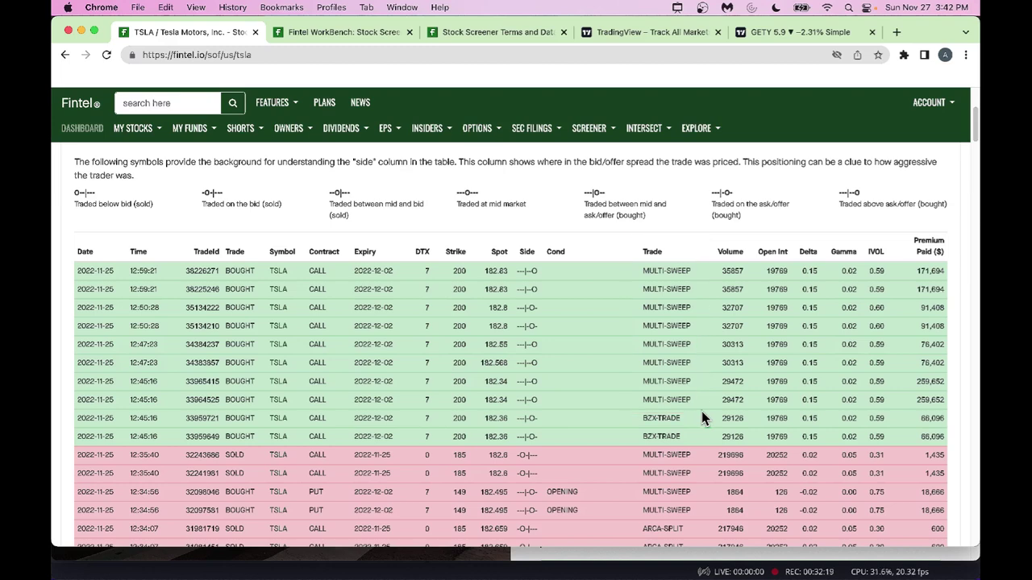
# - Outline the MULTI-SWEEP entries and the Premium Paid values of the newest red Tesla trades, and clear the outlines
pyautogui.scroll(-3, 701, 412)
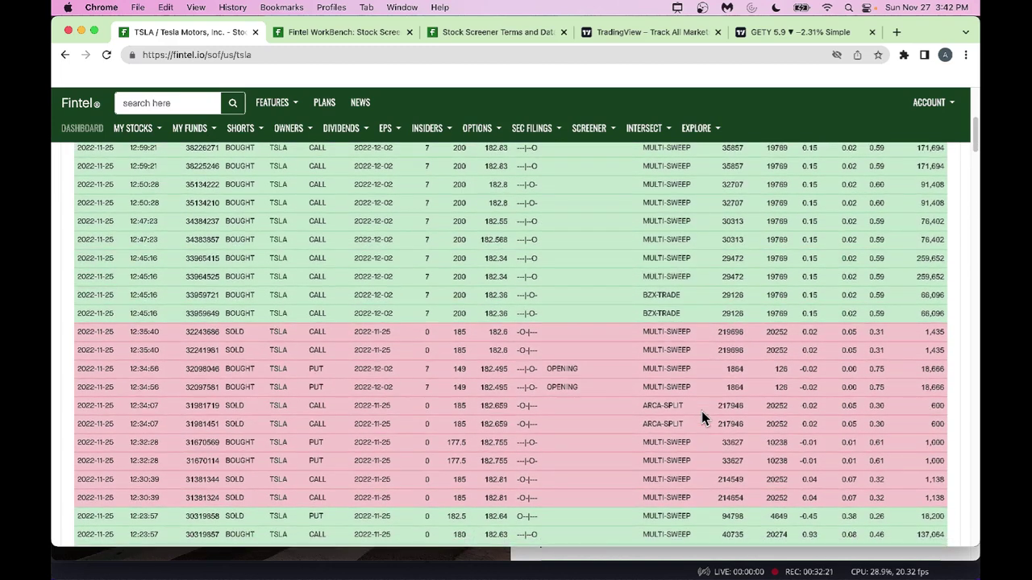
pyautogui.moveTo(636, 319)
pyautogui.mouseDown()
pyautogui.moveTo(678, 392)
pyautogui.moveTo(691, 395)
pyautogui.mouseUp()
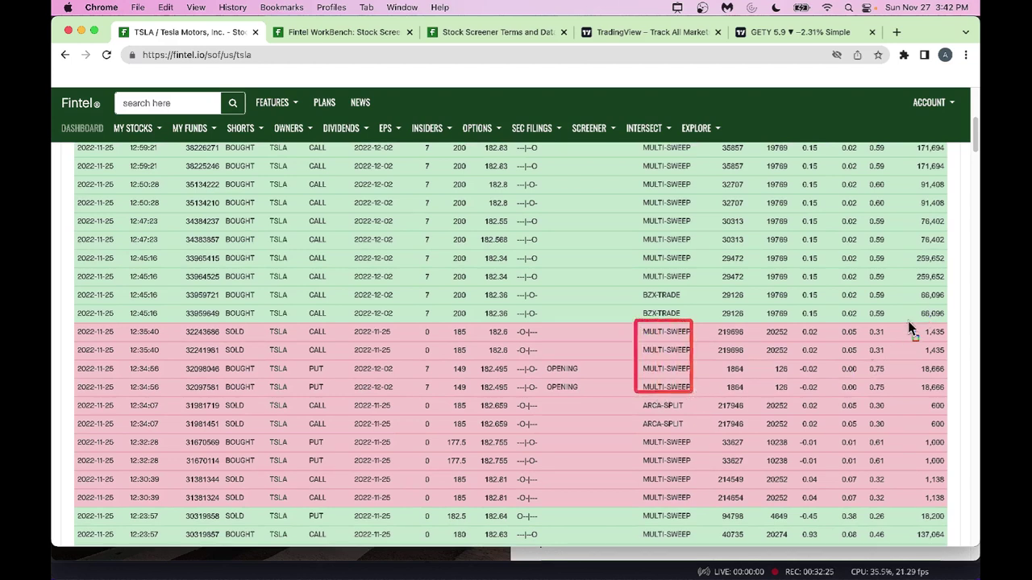
pyautogui.moveTo(908, 319)
pyautogui.mouseDown()
pyautogui.moveTo(911, 363)
pyautogui.moveTo(962, 516)
pyautogui.mouseUp()
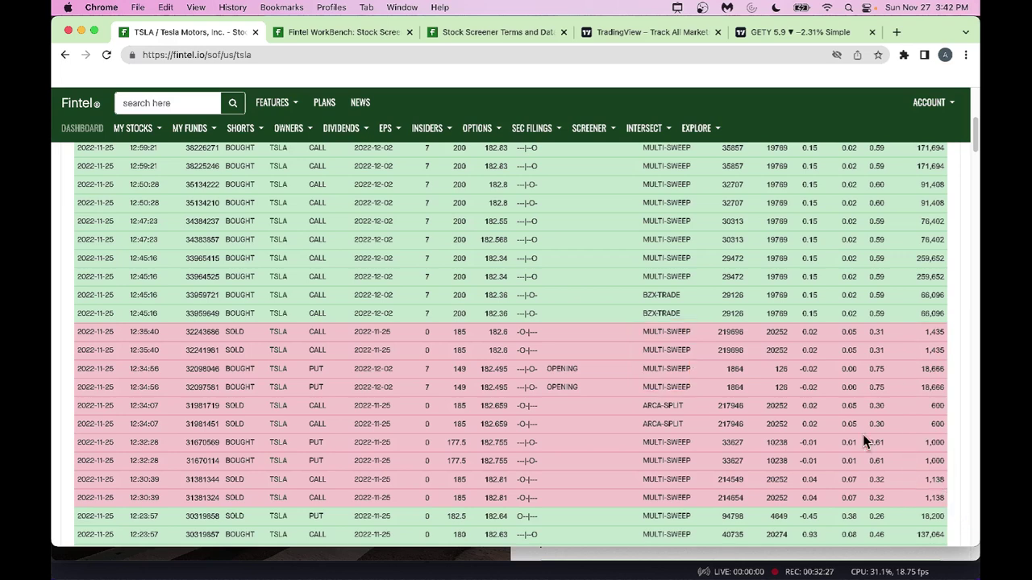
# - Return to the latest-day stock options flow leaderboard and outline Tesla's Net Premium value, clearing the outline
pyautogui.scroll(15, 862, 434)
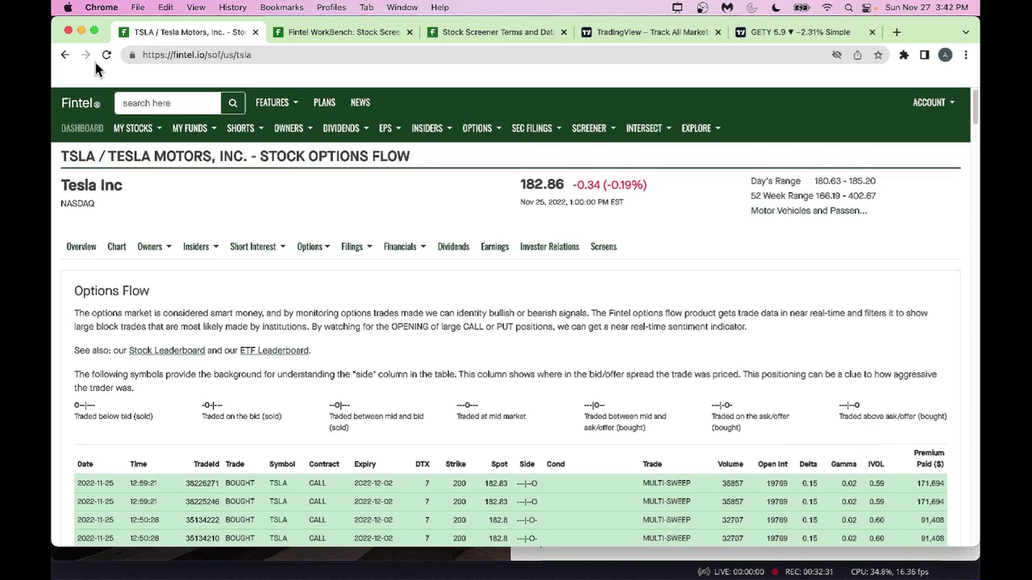
pyautogui.click(66, 58)
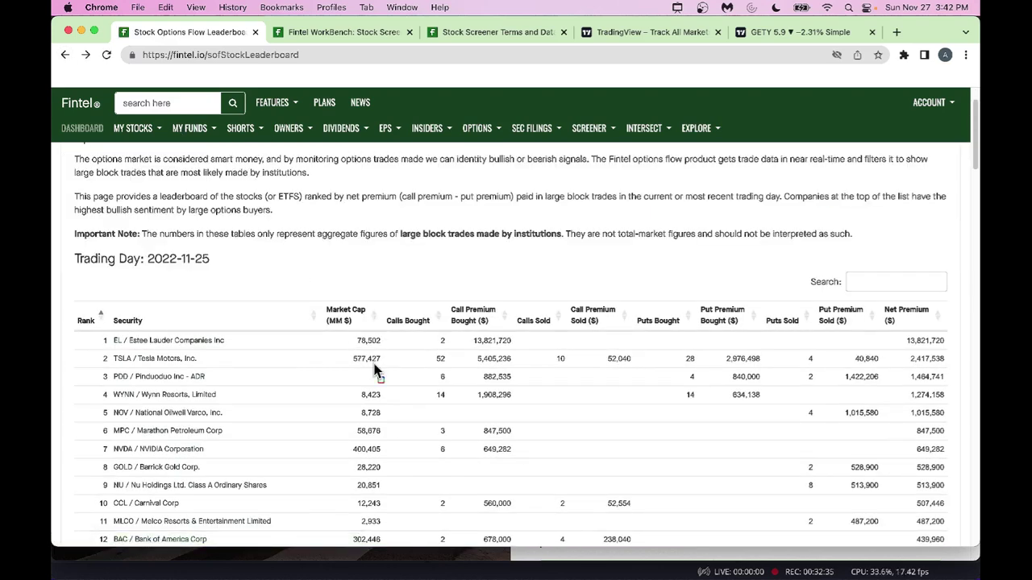
pyautogui.moveTo(900, 348)
pyautogui.mouseDown()
pyautogui.moveTo(905, 374)
pyautogui.moveTo(952, 368)
pyautogui.mouseUp()
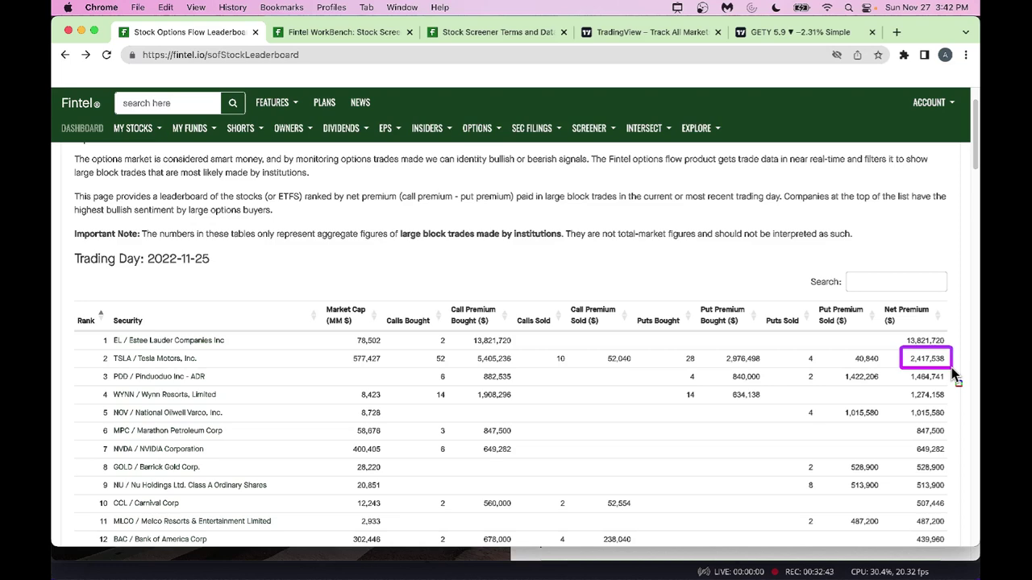
pyautogui.scroll(2, 788, 306)
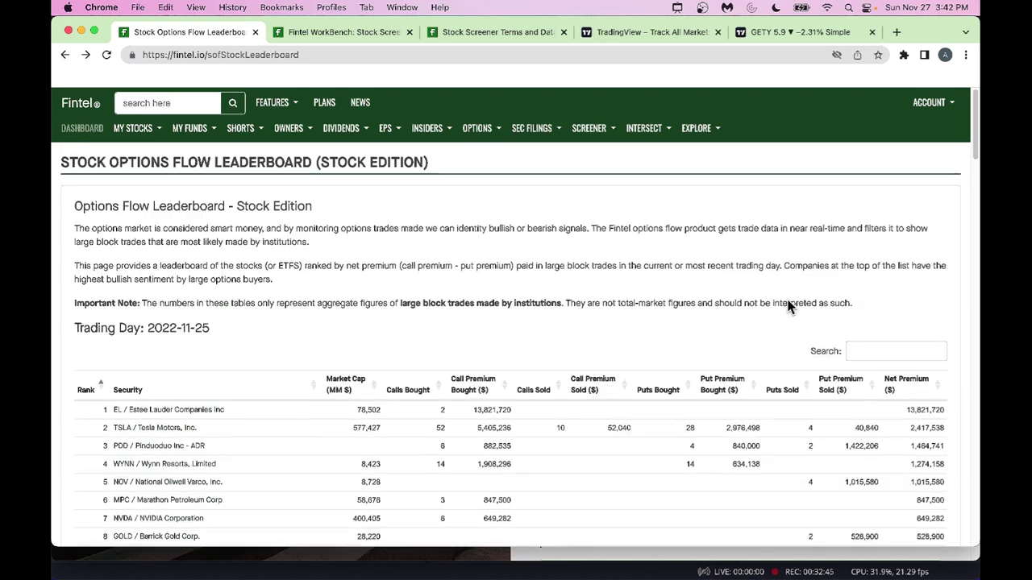
pyautogui.scroll(-1, 787, 304)
pyautogui.scroll(1, 852, 304)
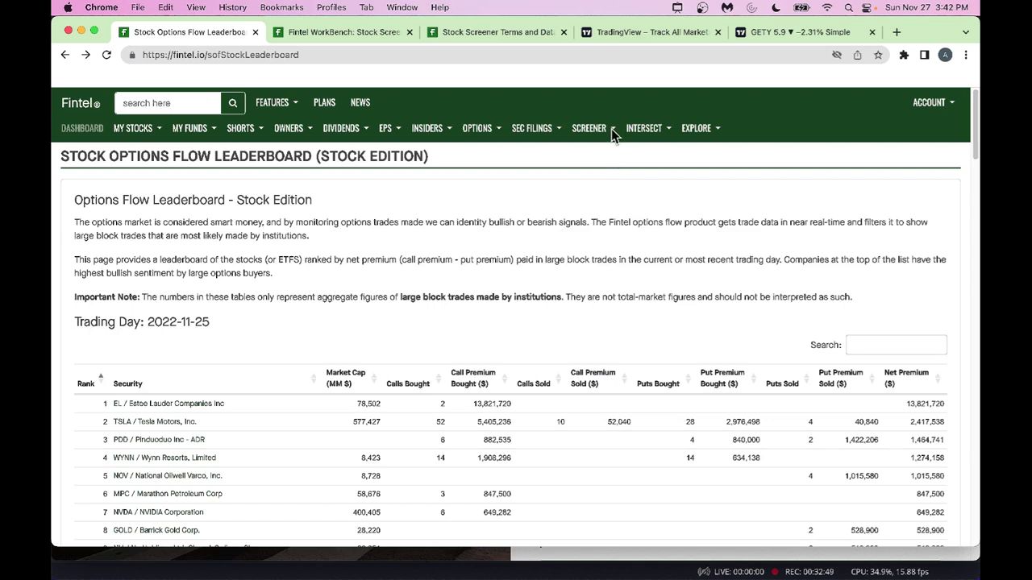
# - Open the Options Flow - Last 7 Days (Stocks) leaderboard and bring its top-ranked securities into view
pyautogui.click(500, 129)
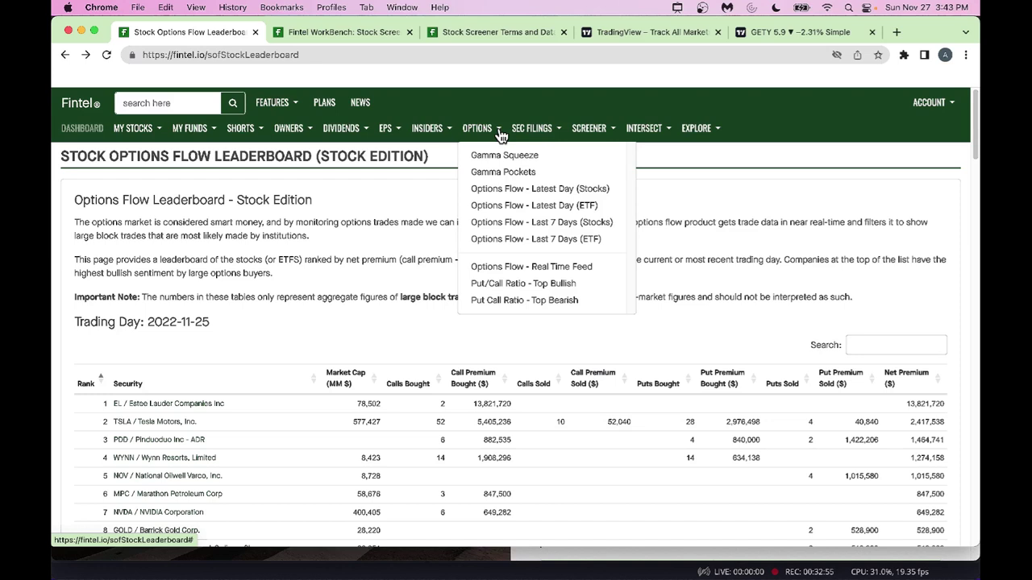
pyautogui.click(532, 229)
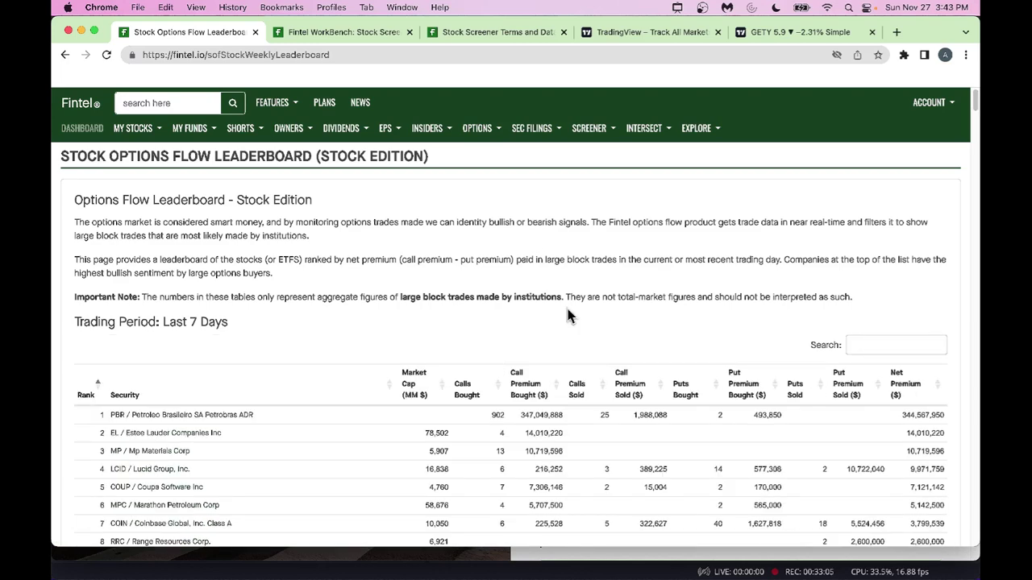
pyautogui.scroll(-1, 587, 350)
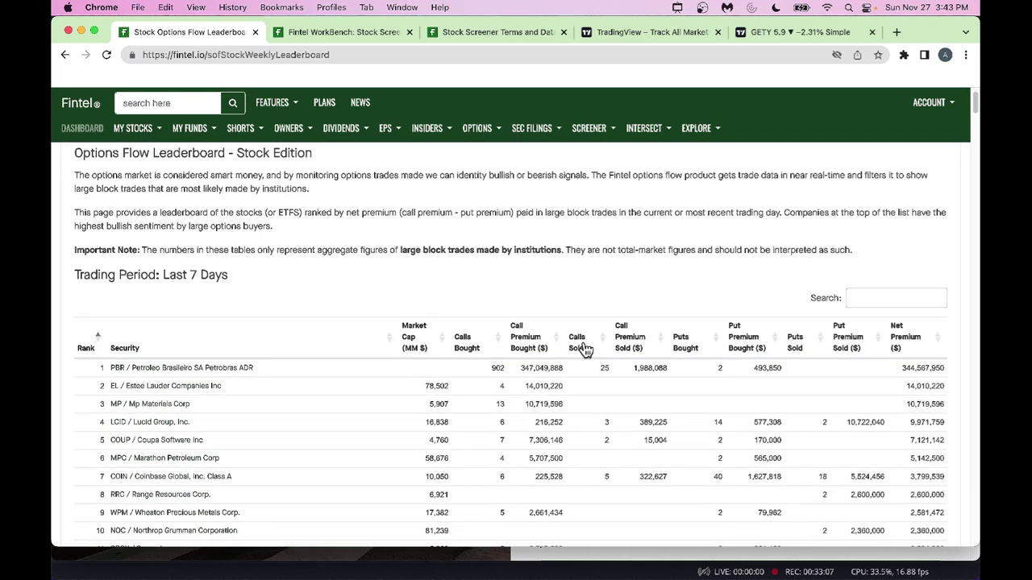
pyautogui.scroll(-1, 585, 350)
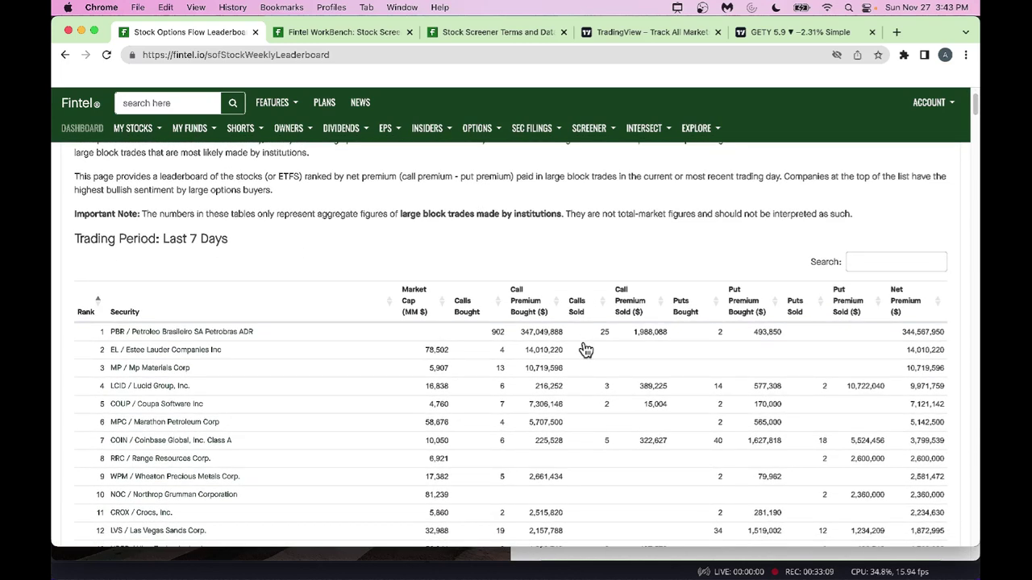
pyautogui.scroll(-1, 586, 350)
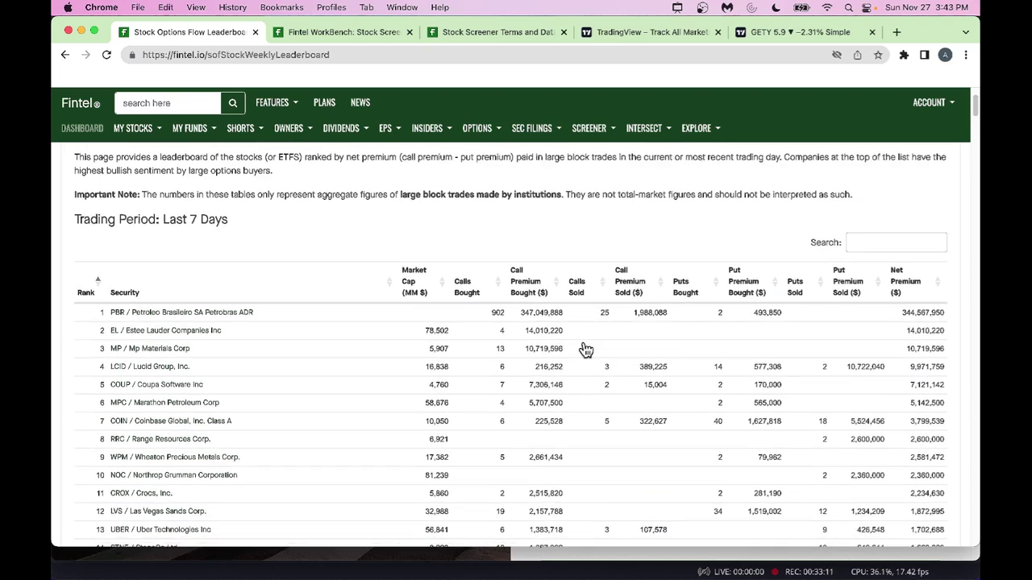
pyautogui.scroll(-1, 586, 349)
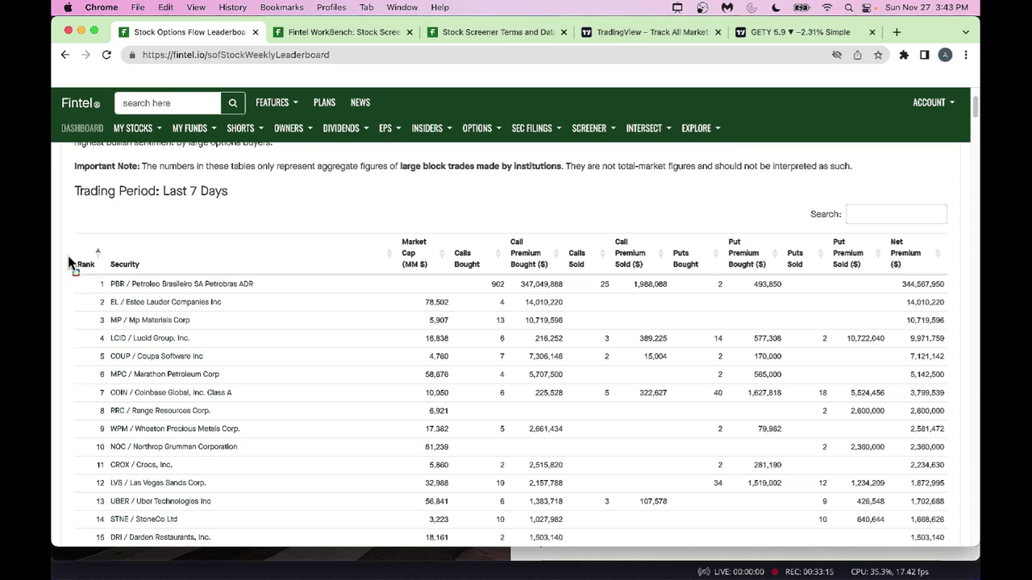
# - Outline the top-ranked rows, the Net Premium column, and PBR's name and net premium, and clear all outlines
pyautogui.moveTo(66, 256)
pyautogui.mouseDown()
pyautogui.moveTo(185, 319)
pyautogui.moveTo(293, 316)
pyautogui.moveTo(403, 448)
pyautogui.moveTo(449, 476)
pyautogui.moveTo(669, 511)
pyautogui.moveTo(915, 521)
pyautogui.moveTo(968, 534)
pyautogui.mouseUp()
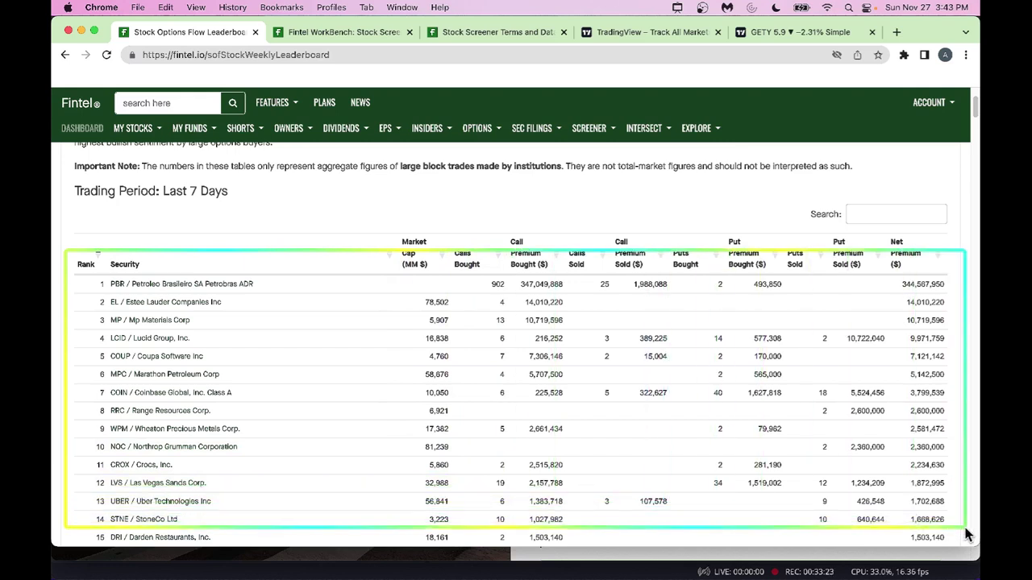
pyautogui.moveTo(882, 232)
pyautogui.mouseDown()
pyautogui.moveTo(971, 400)
pyautogui.moveTo(965, 530)
pyautogui.mouseUp()
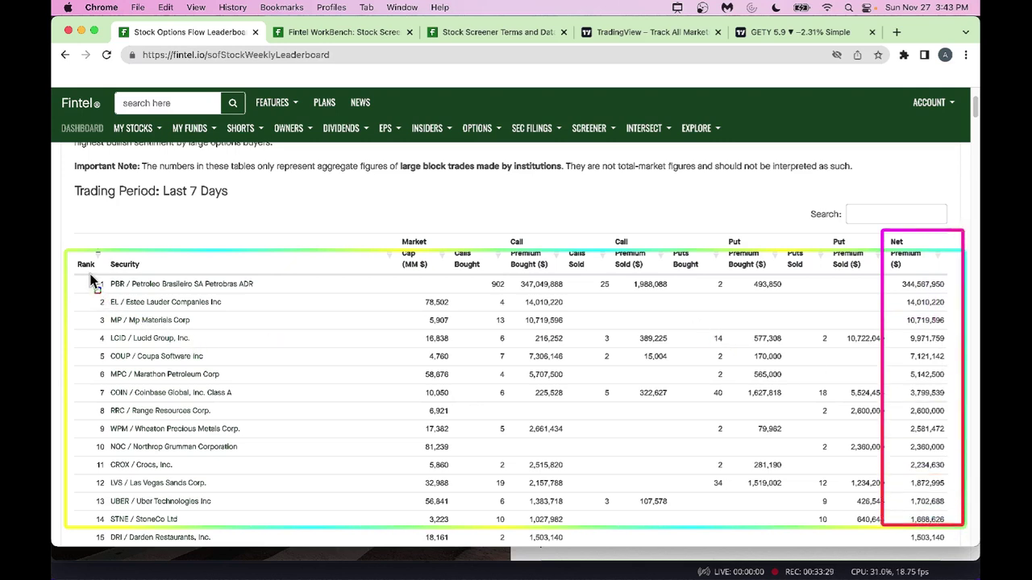
pyautogui.moveTo(89, 275); pyautogui.dragTo(142, 297)
pyautogui.moveTo(259, 297); pyautogui.dragTo(271, 293)
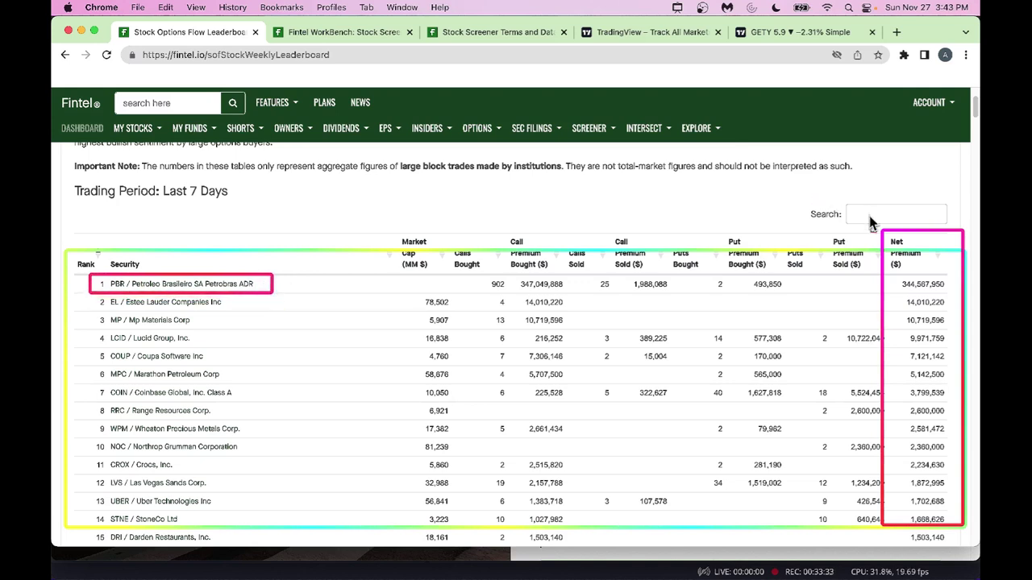
pyautogui.moveTo(896, 272)
pyautogui.mouseDown()
pyautogui.moveTo(903, 304)
pyautogui.moveTo(956, 298)
pyautogui.mouseUp()
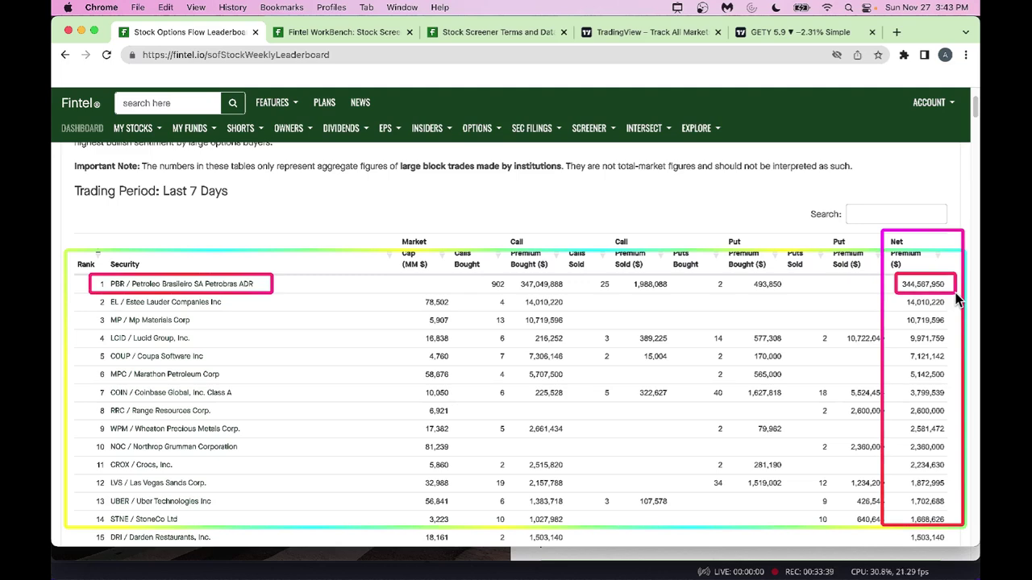
pyautogui.press('Escape')
# - Go to the end of the 7-day leaderboard and outline the TSLA row and its Net Premium, clearing the outlines
pyautogui.scroll(-10, 766, 365)
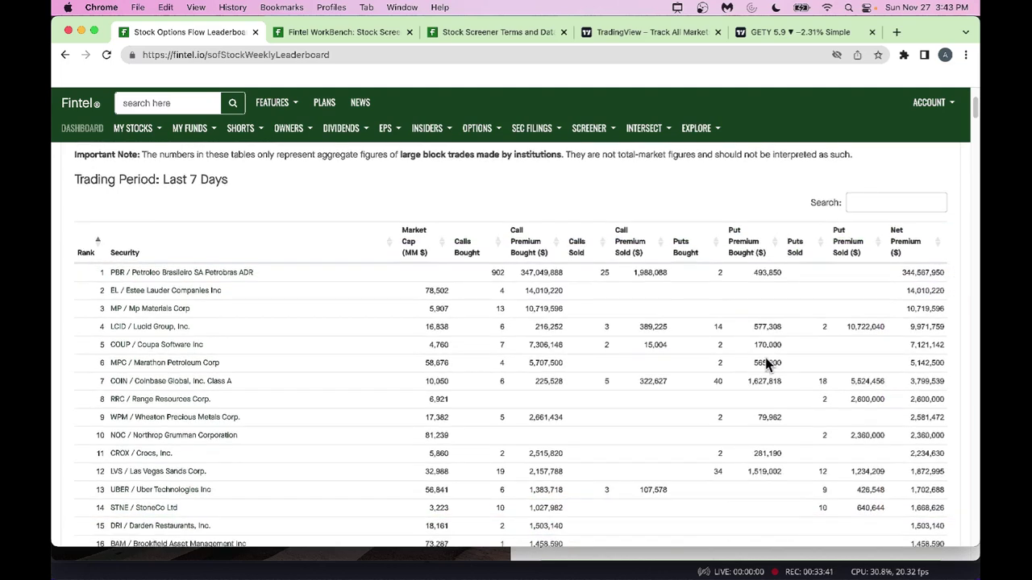
pyautogui.scroll(-20, 765, 364)
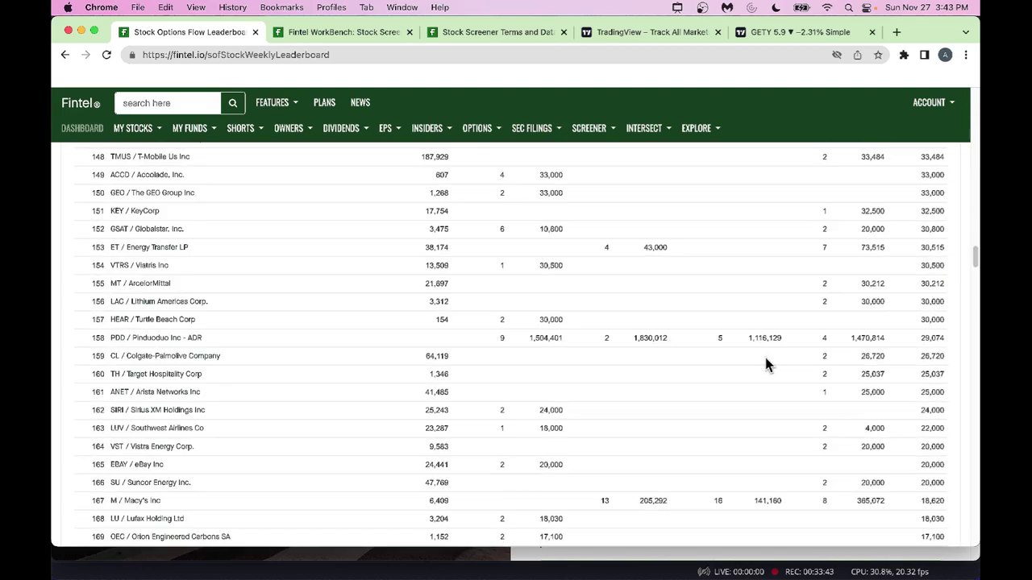
pyautogui.scroll(-20, 766, 364)
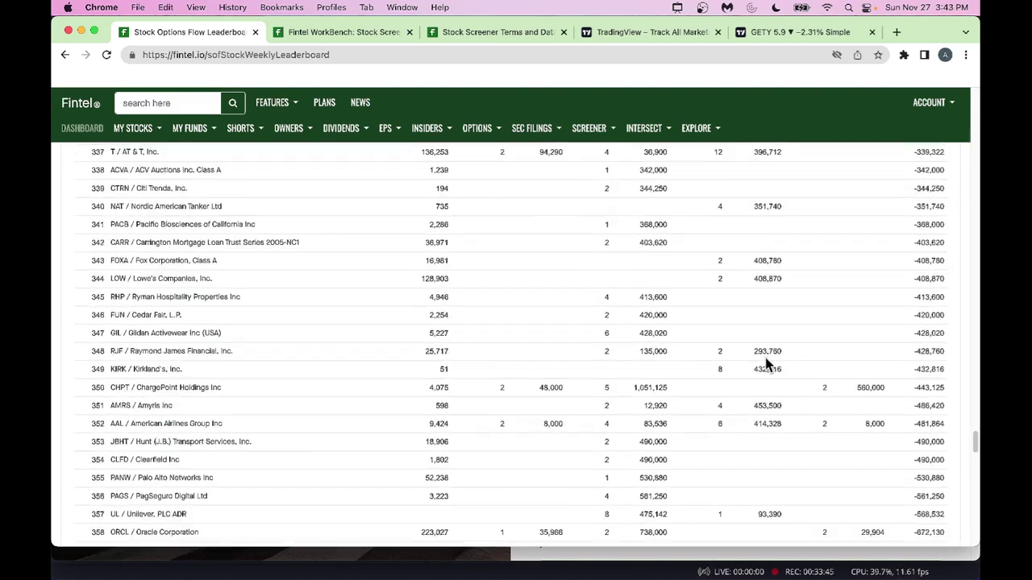
pyautogui.scroll(-15, 765, 364)
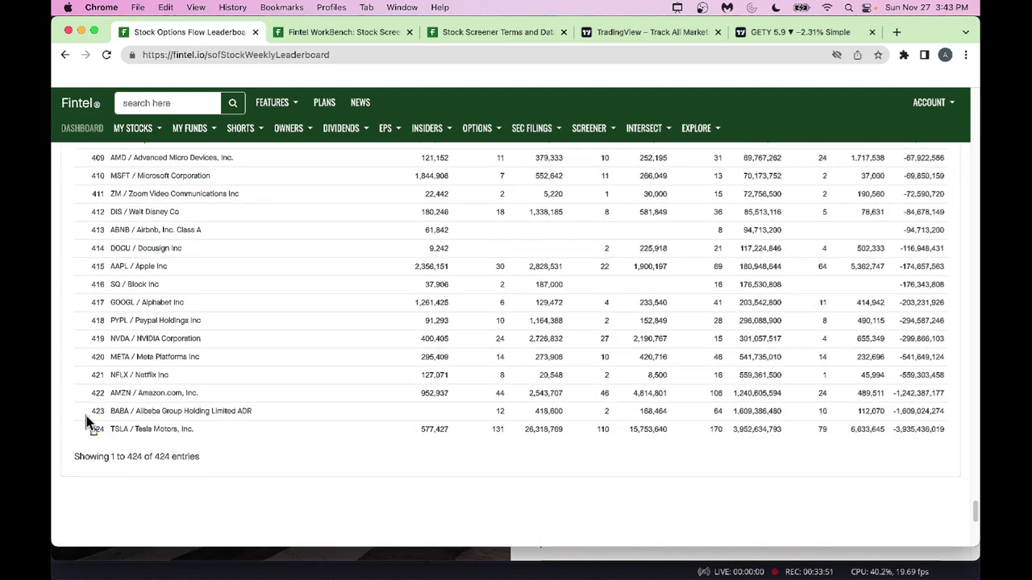
pyautogui.moveTo(82, 417)
pyautogui.mouseDown()
pyautogui.moveTo(256, 460)
pyautogui.moveTo(532, 443)
pyautogui.moveTo(750, 455)
pyautogui.moveTo(961, 449)
pyautogui.moveTo(965, 441)
pyautogui.mouseUp()
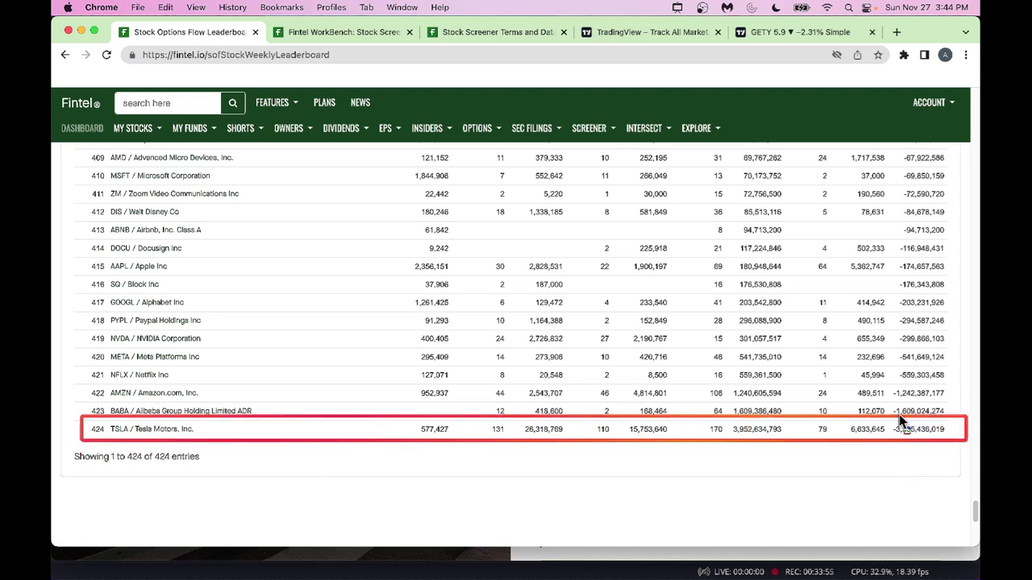
pyautogui.moveTo(889, 416); pyautogui.dragTo(953, 442)
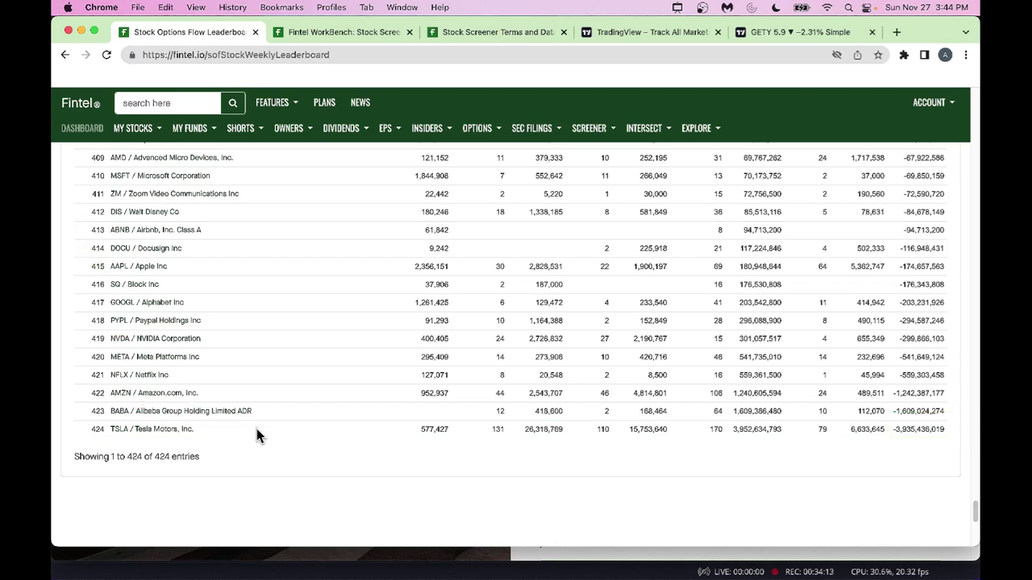
# - Open Tesla's options flow page from the leaderboard and outline some 2022-11-25 entries in the Date column
pyautogui.click(171, 433)
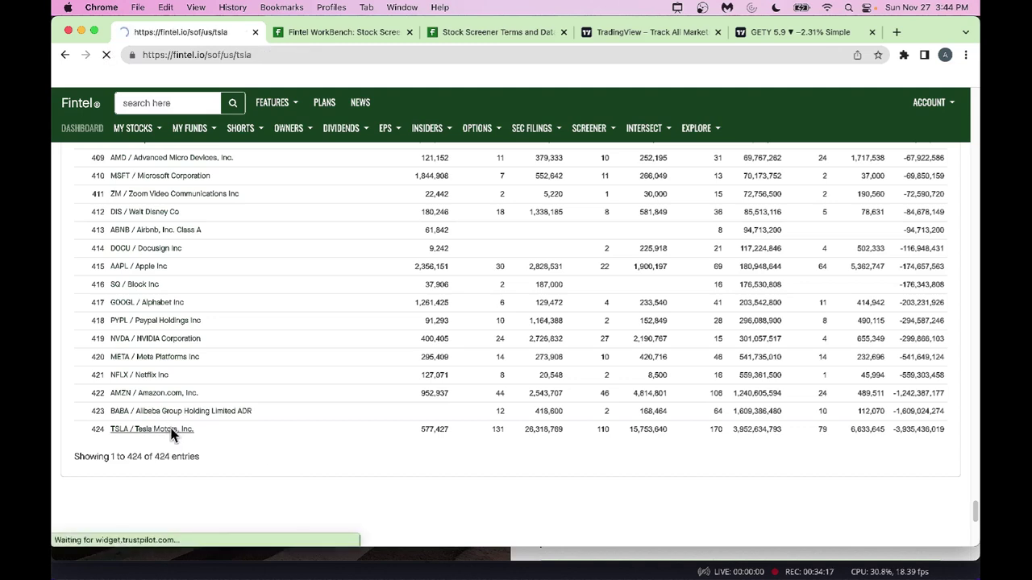
pyautogui.scroll(-20, 223, 453)
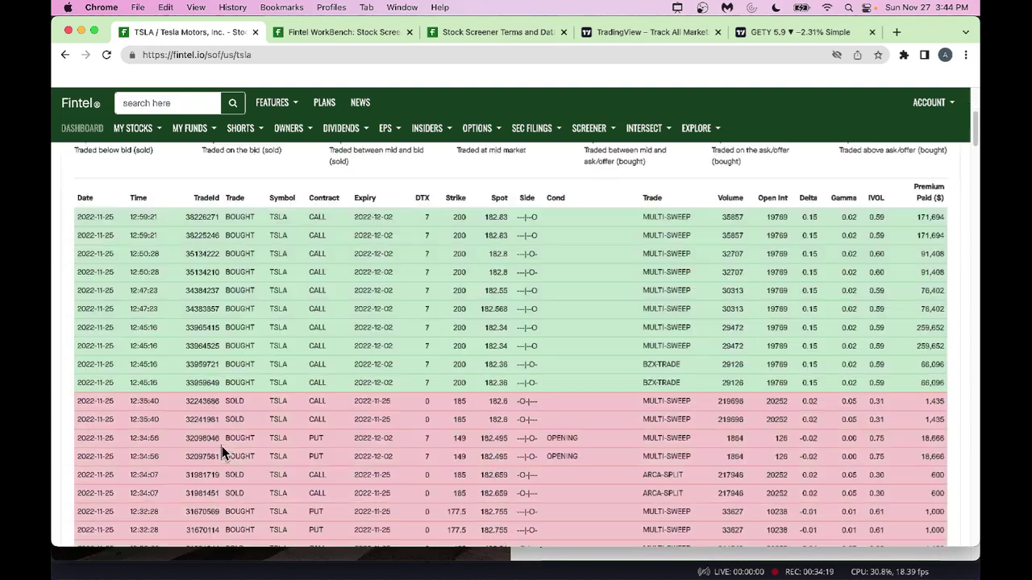
pyautogui.scroll(10, 224, 454)
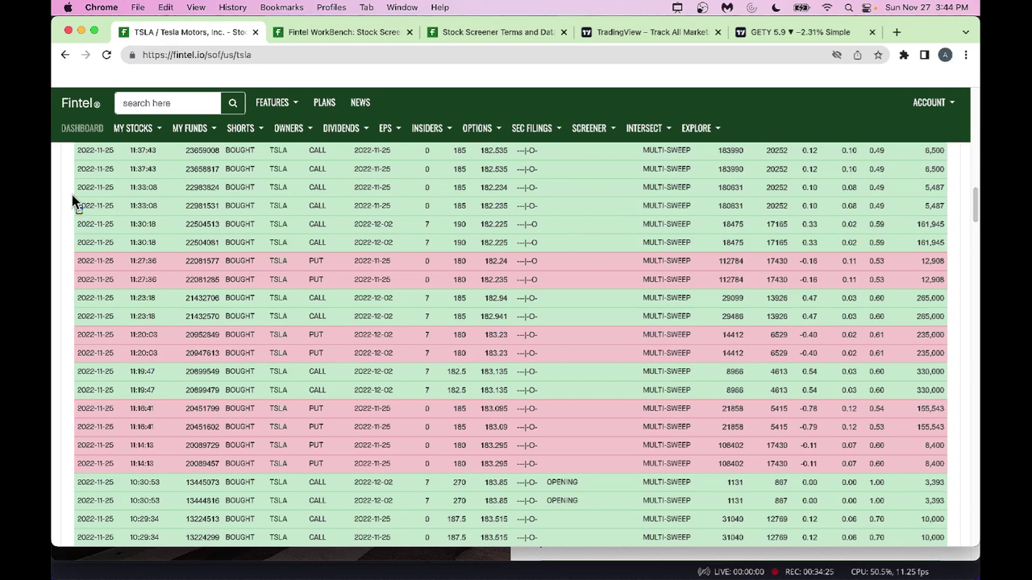
pyautogui.moveTo(70, 193)
pyautogui.mouseDown()
pyautogui.moveTo(100, 270)
pyautogui.moveTo(135, 277)
pyautogui.mouseUp()
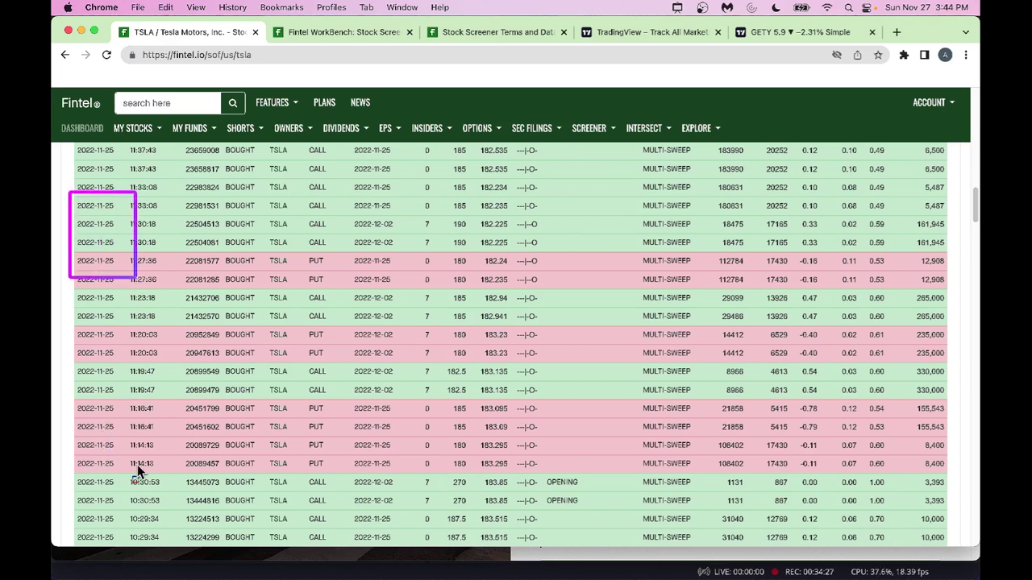
# - Look through Tesla's trades from 2022-11-25 back to 2022-11-22 and return to the newest rows
pyautogui.scroll(-10, 147, 475)
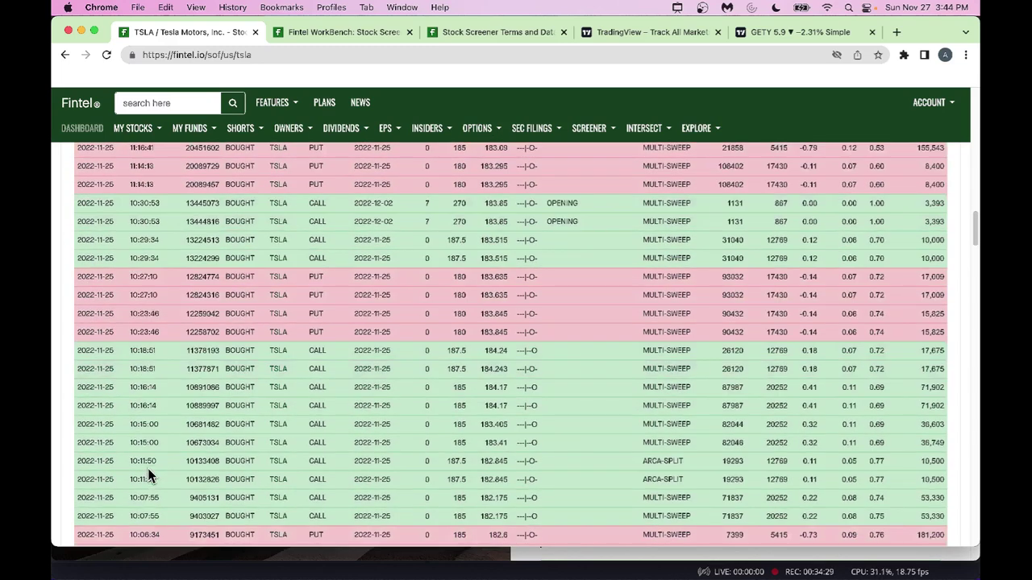
pyautogui.scroll(-10, 147, 476)
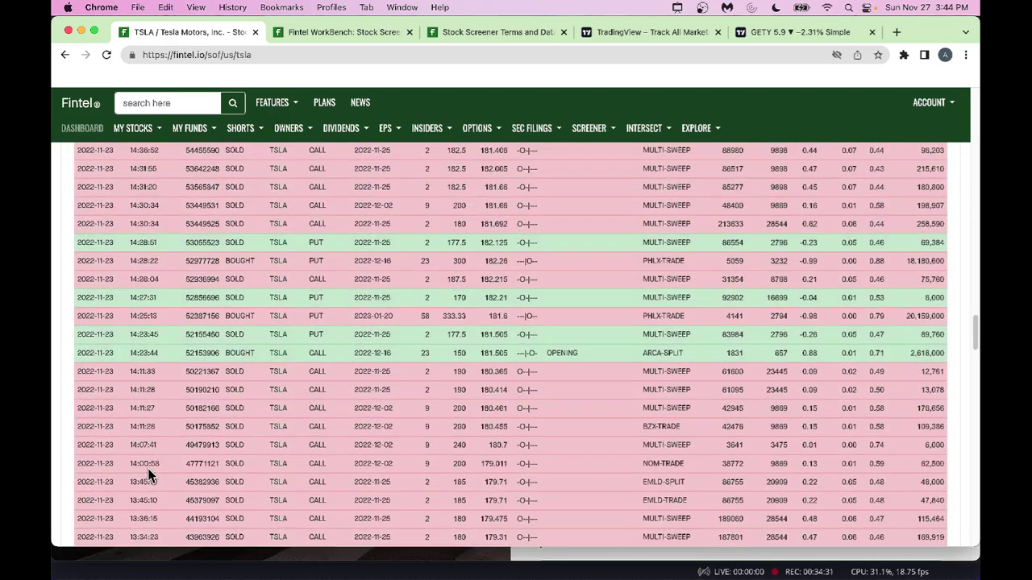
pyautogui.scroll(5, 148, 475)
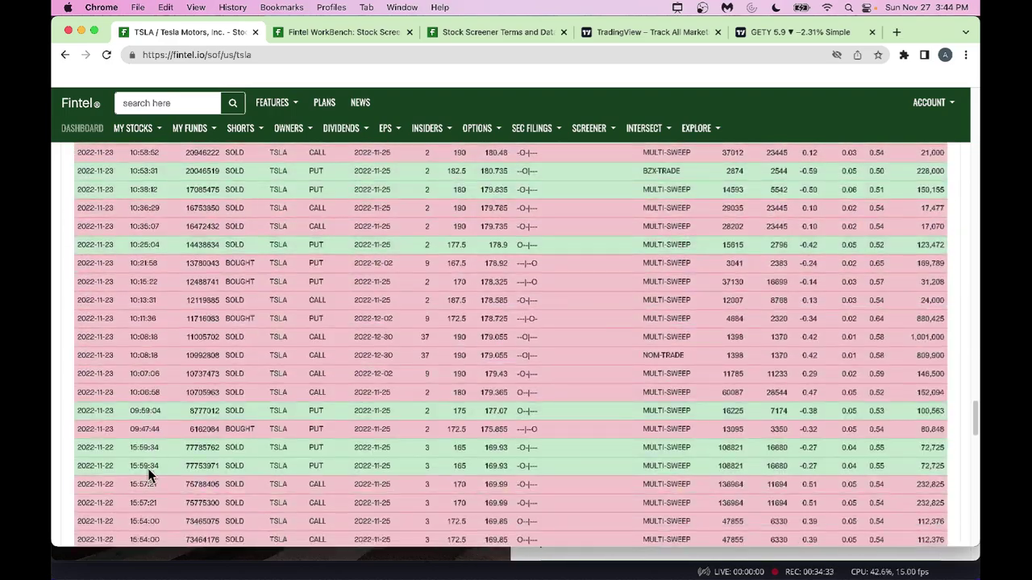
pyautogui.scroll(10, 148, 476)
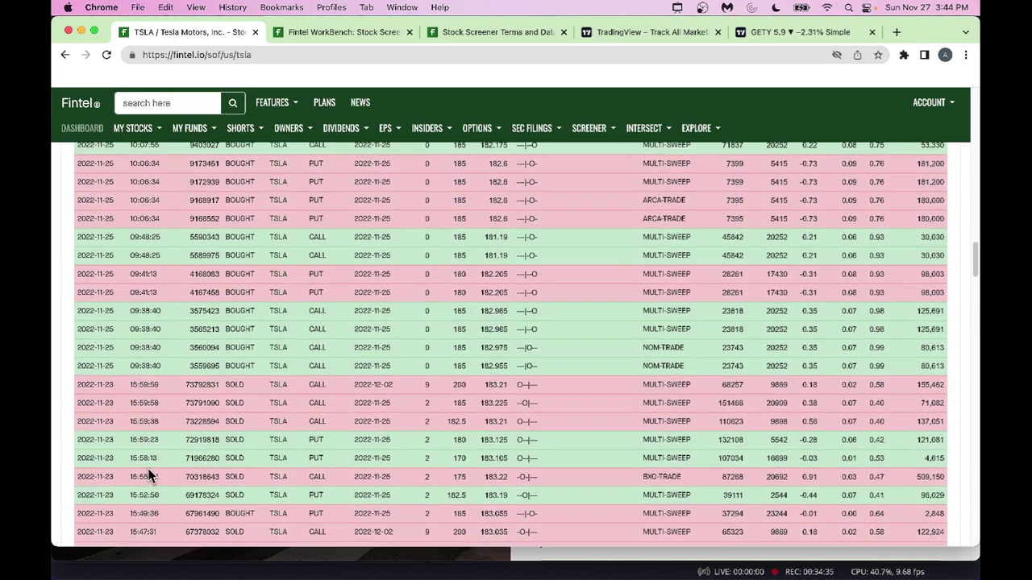
pyautogui.scroll(3, 148, 476)
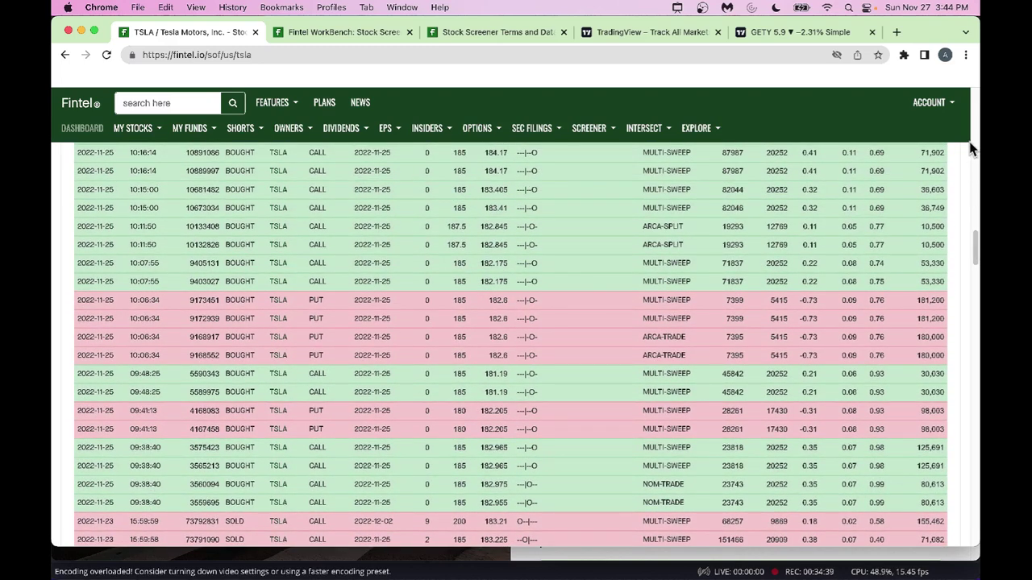
pyautogui.scroll(15, 974, 165)
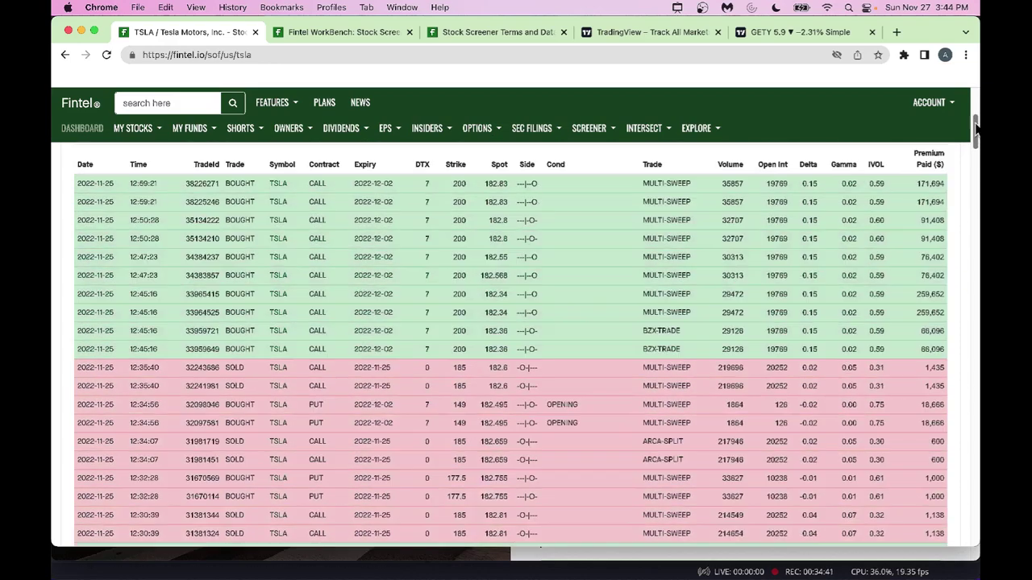
pyautogui.moveTo(975, 127)
pyautogui.mouseDown()
pyautogui.moveTo(975, 97)
pyautogui.moveTo(976, 133)
pyautogui.mouseUp()
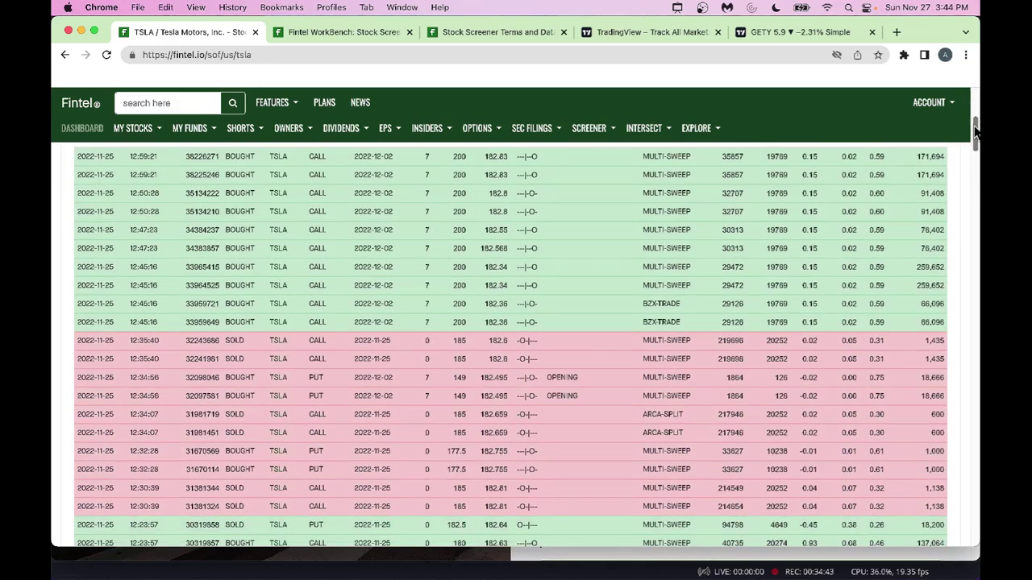
# - Leave Tesla's trades and open the latest-day options flow leaderboard for ETFs
pyautogui.scroll(3, 547, 241)
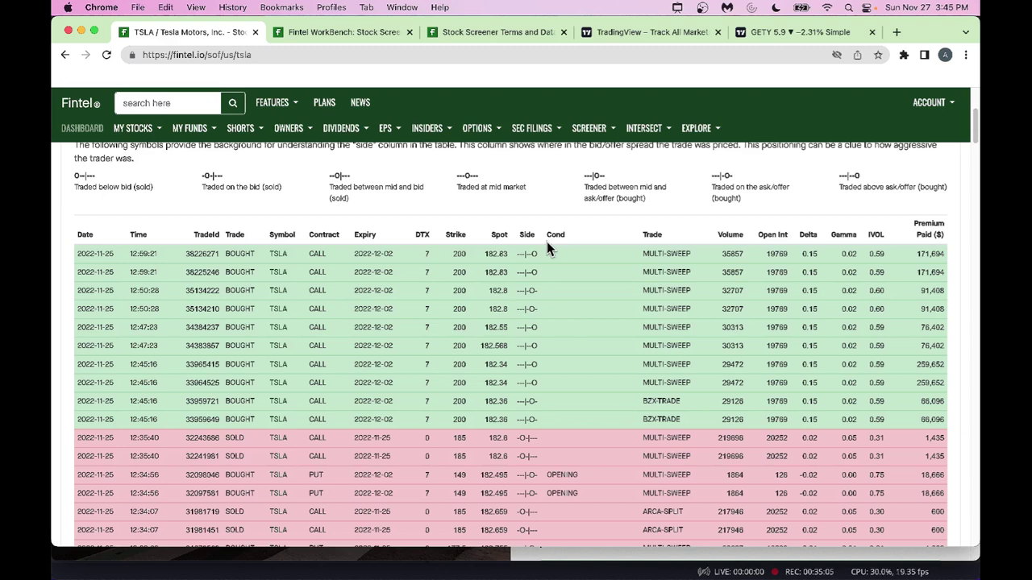
pyautogui.scroll(5, 547, 250)
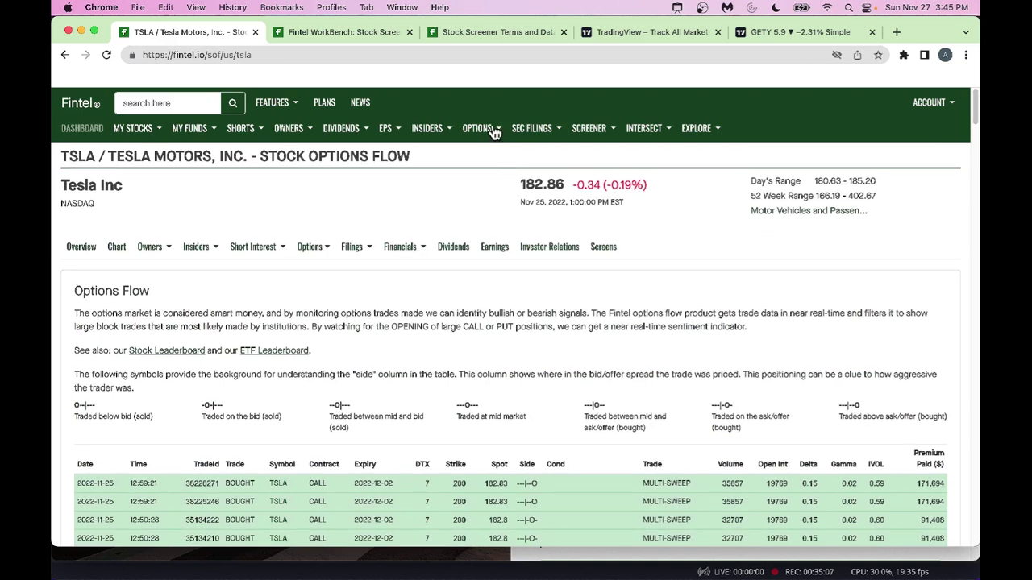
pyautogui.click(503, 134)
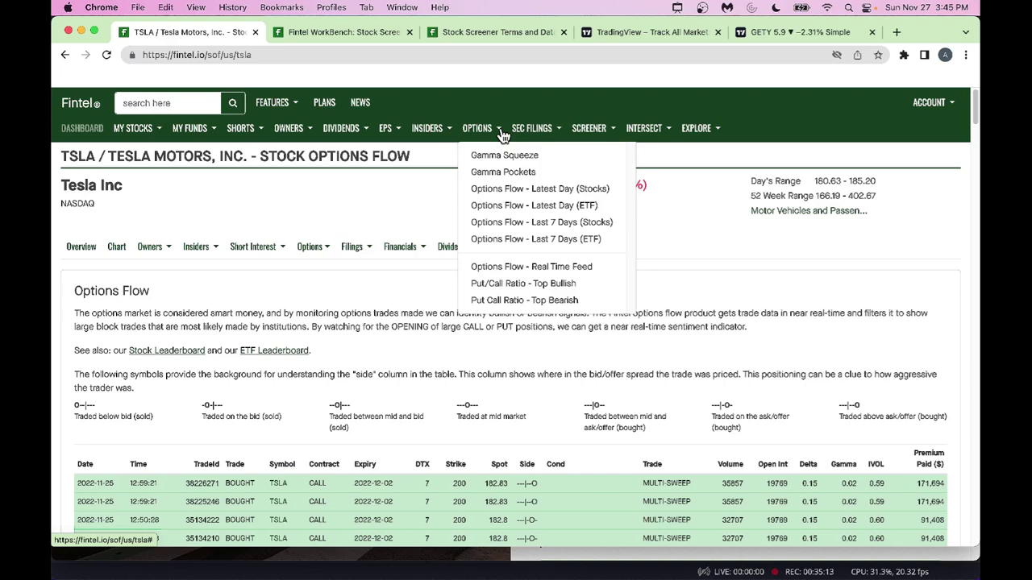
pyautogui.click(517, 203)
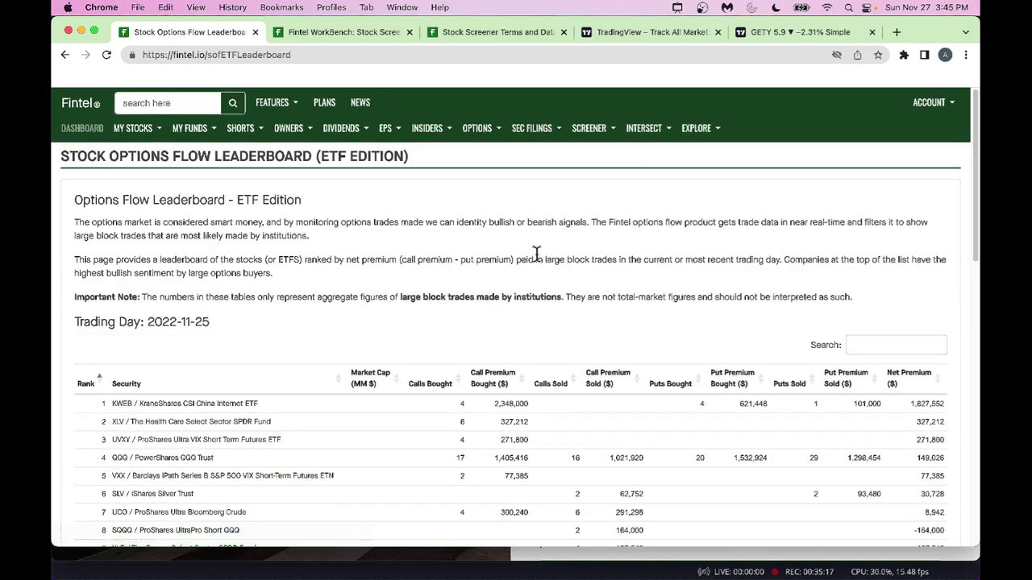
# - Outline the top-ranked rows of the ETF leaderboard and open KWEB's options flow page
pyautogui.scroll(-1, 536, 254)
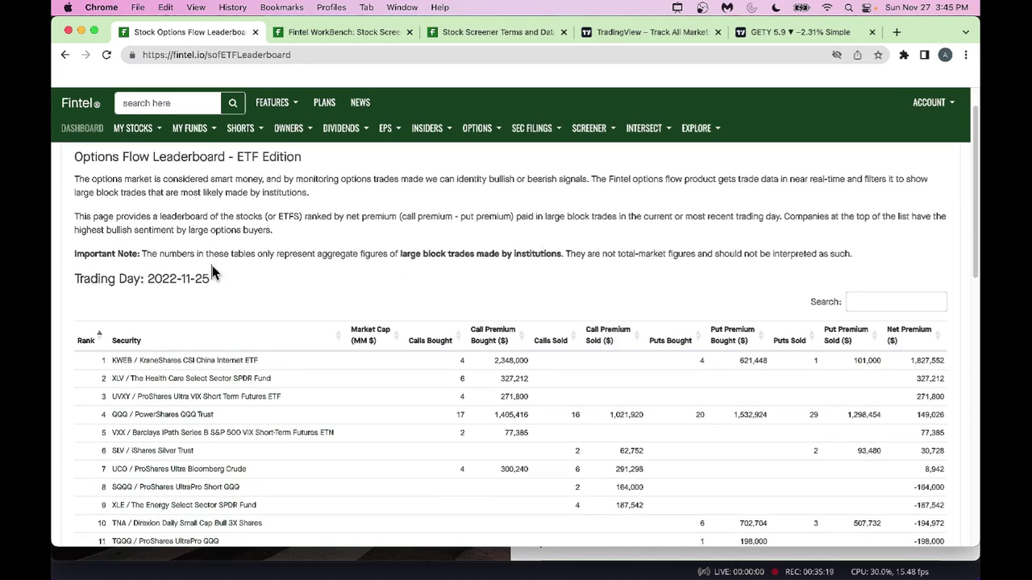
pyautogui.scroll(-1, 256, 328)
pyautogui.scroll(-1, 256, 328)
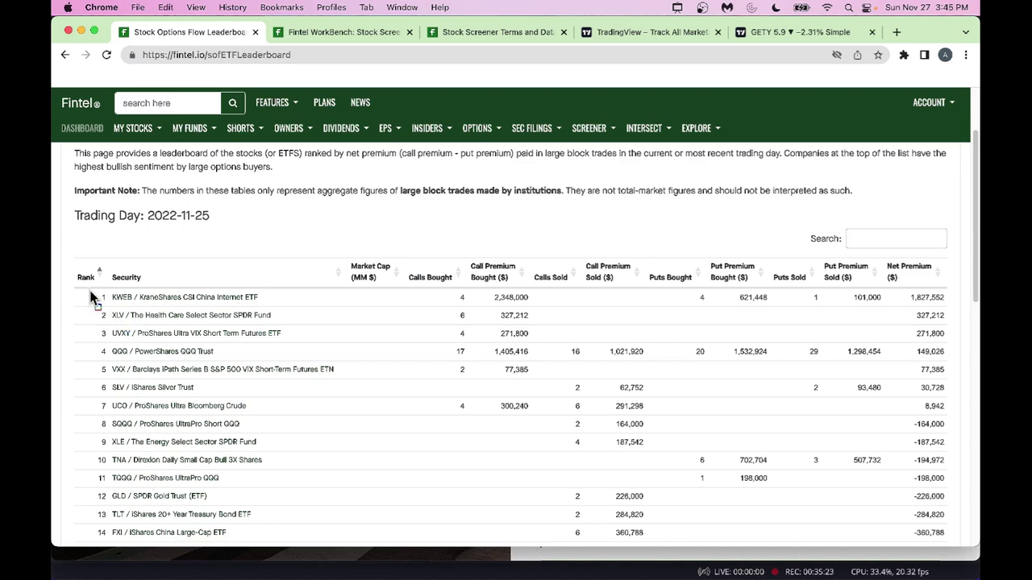
pyautogui.moveTo(87, 282)
pyautogui.mouseDown()
pyautogui.moveTo(320, 321)
pyautogui.moveTo(544, 303)
pyautogui.moveTo(796, 322)
pyautogui.moveTo(953, 315)
pyautogui.moveTo(958, 334)
pyautogui.mouseUp()
pyautogui.click(195, 297)
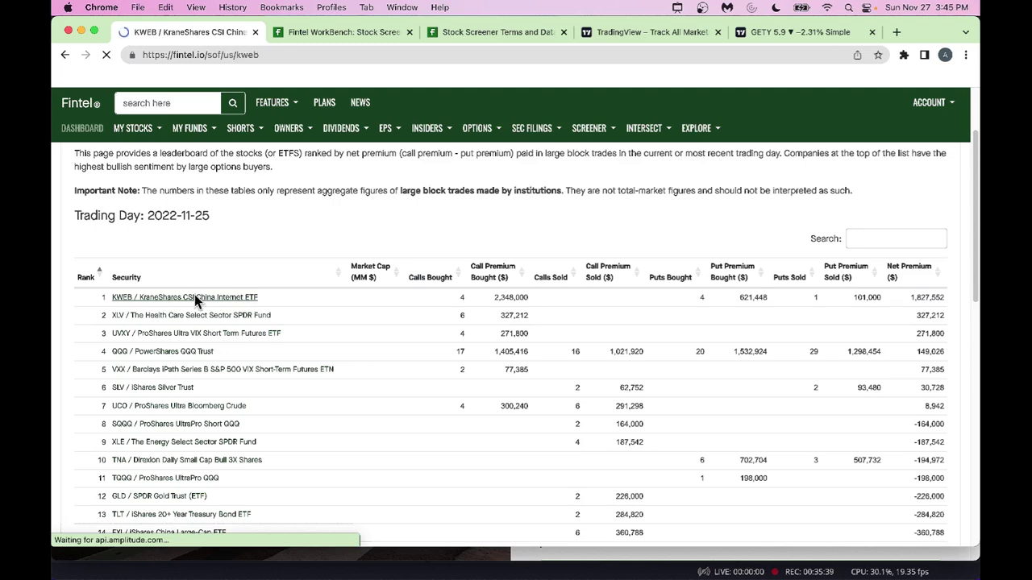
# - Outline KWEB's four newest call trades, plus the two newest trades' MULTI-SWEEP labels, premiums paid and times
pyautogui.scroll(-10, 297, 390)
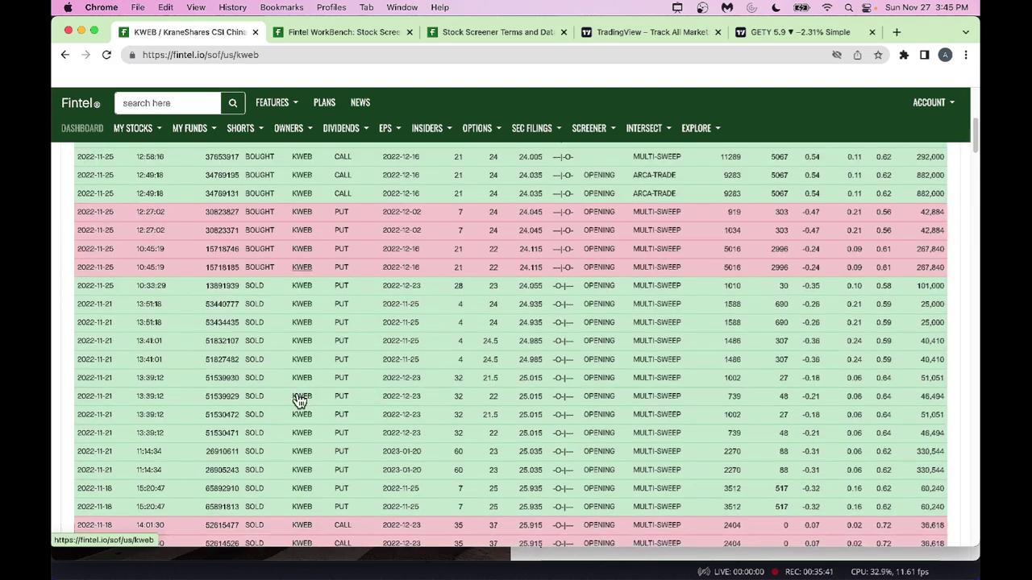
pyautogui.scroll(3, 298, 401)
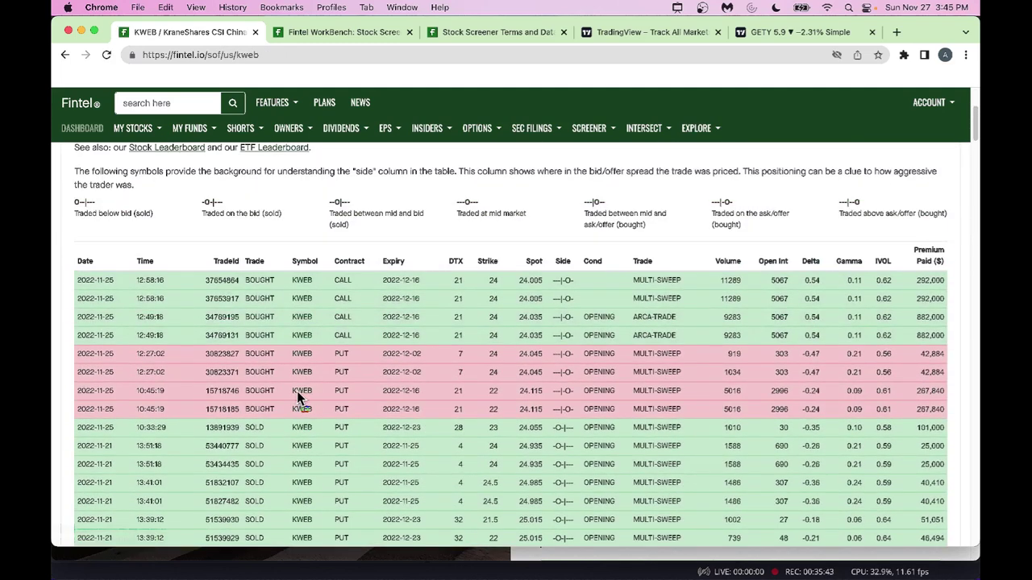
pyautogui.moveTo(68, 252)
pyautogui.mouseDown()
pyautogui.moveTo(111, 342)
pyautogui.moveTo(277, 363)
pyautogui.moveTo(841, 344)
pyautogui.moveTo(960, 356)
pyautogui.mouseUp()
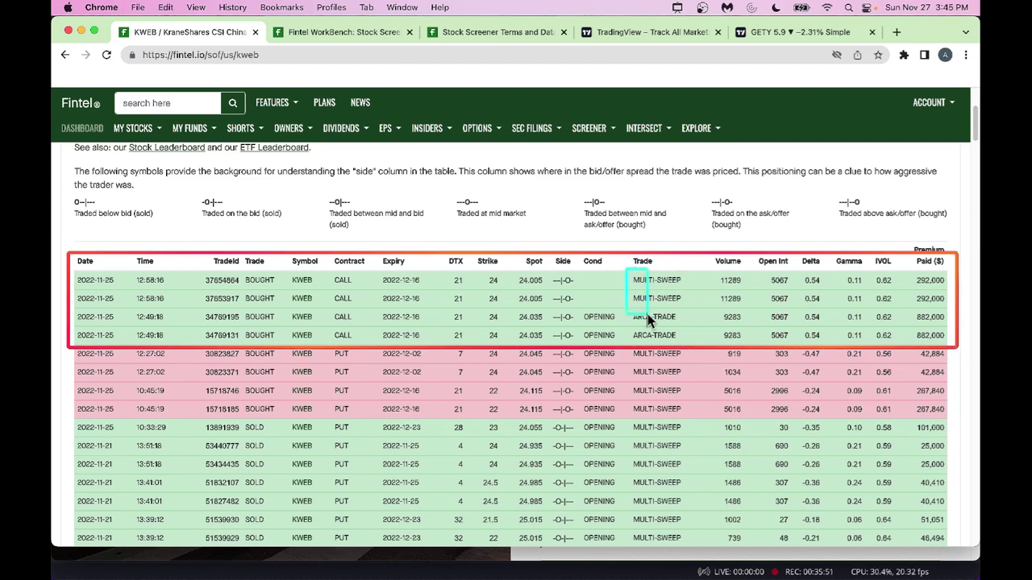
pyautogui.moveTo(647, 313); pyautogui.dragTo(684, 309)
pyautogui.moveTo(910, 298); pyautogui.dragTo(949, 311)
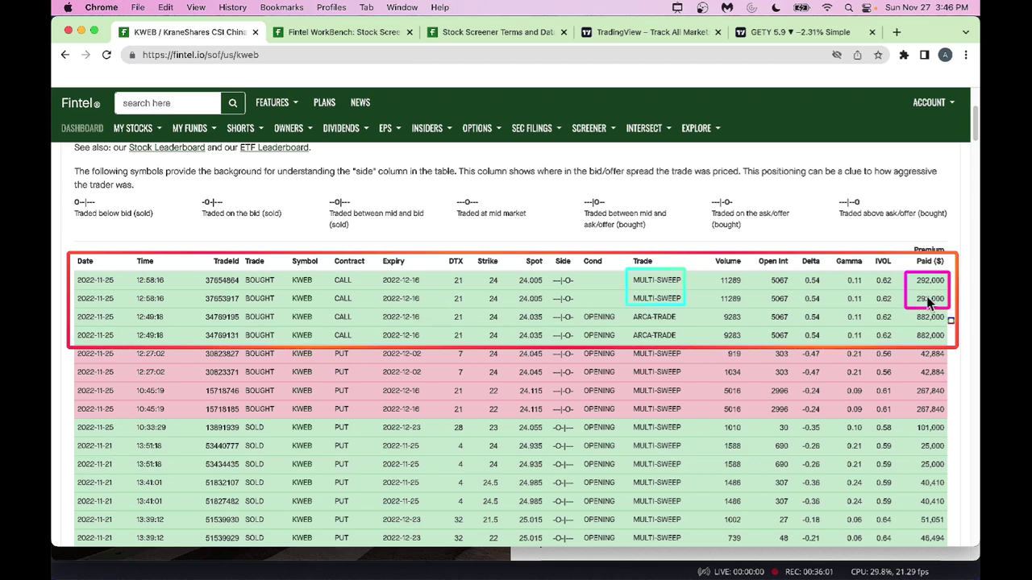
pyautogui.moveTo(128, 274)
pyautogui.mouseDown()
pyautogui.moveTo(131, 307)
pyautogui.moveTo(173, 309)
pyautogui.mouseUp()
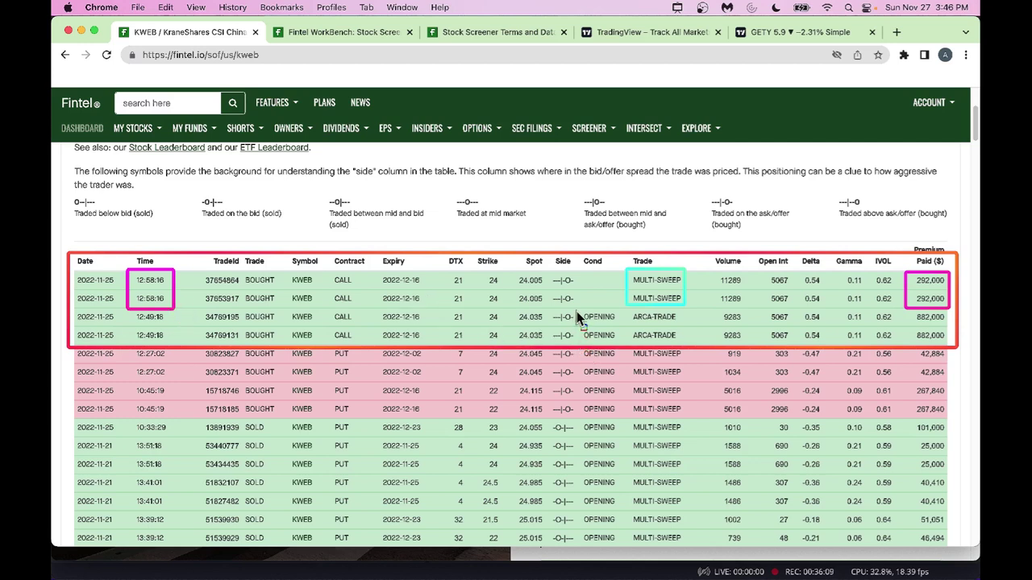
# - Outline the OPENING condition of the 12:49:18 calls and the four 2022-11-25 bought-put rows, and clear all outlines
pyautogui.moveTo(582, 341); pyautogui.dragTo(615, 347)
pyautogui.moveTo(69, 352)
pyautogui.mouseDown()
pyautogui.moveTo(190, 414)
pyautogui.moveTo(403, 435)
pyautogui.moveTo(530, 423)
pyautogui.moveTo(690, 435)
pyautogui.moveTo(805, 421)
pyautogui.moveTo(945, 423)
pyautogui.mouseUp()
pyautogui.press('Escape')
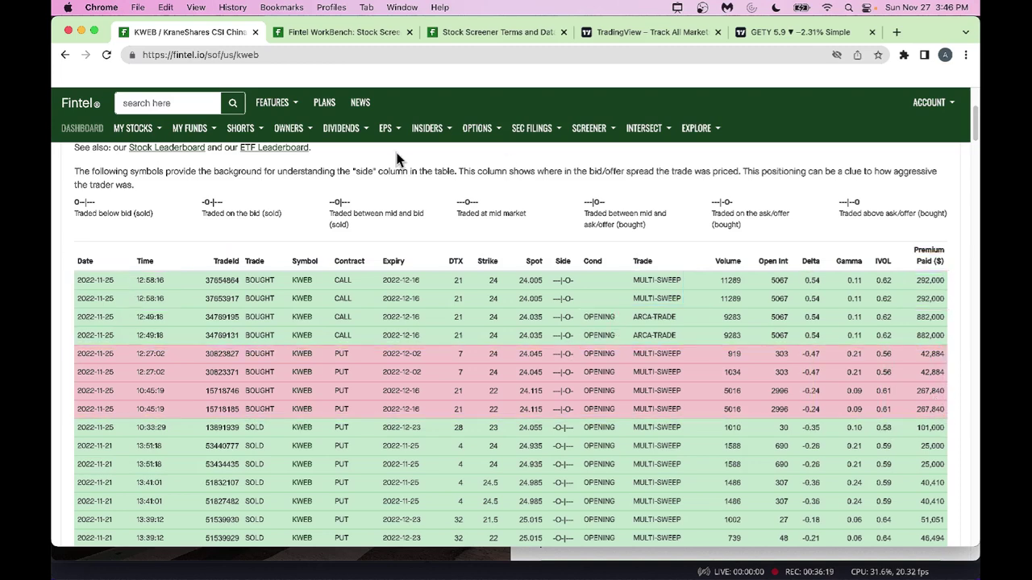
# - Return to the ETF leaderboard and outline the KWEB row, the SPY, IWM and EWZ rows, and those three rows' Net Premium
pyautogui.click(66, 55)
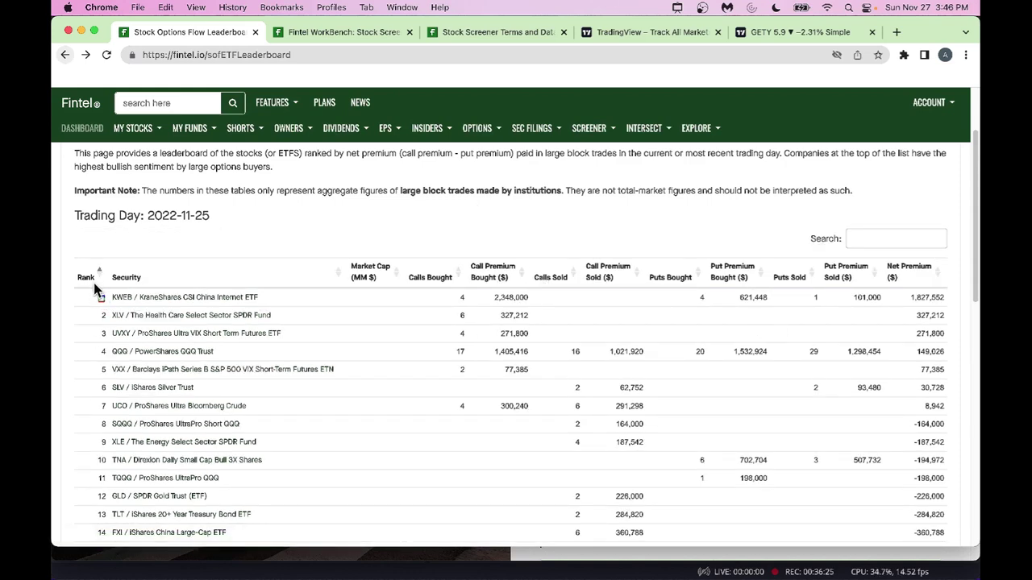
pyautogui.moveTo(94, 284); pyautogui.dragTo(942, 303)
pyautogui.scroll(-10, 813, 354)
pyautogui.scroll(6, 814, 359)
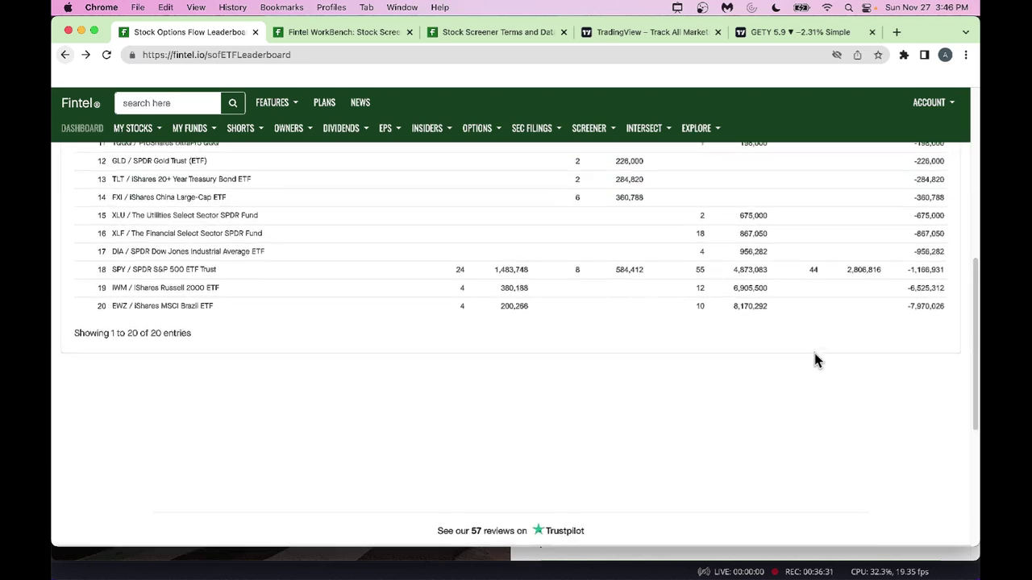
pyautogui.scroll(1, 813, 359)
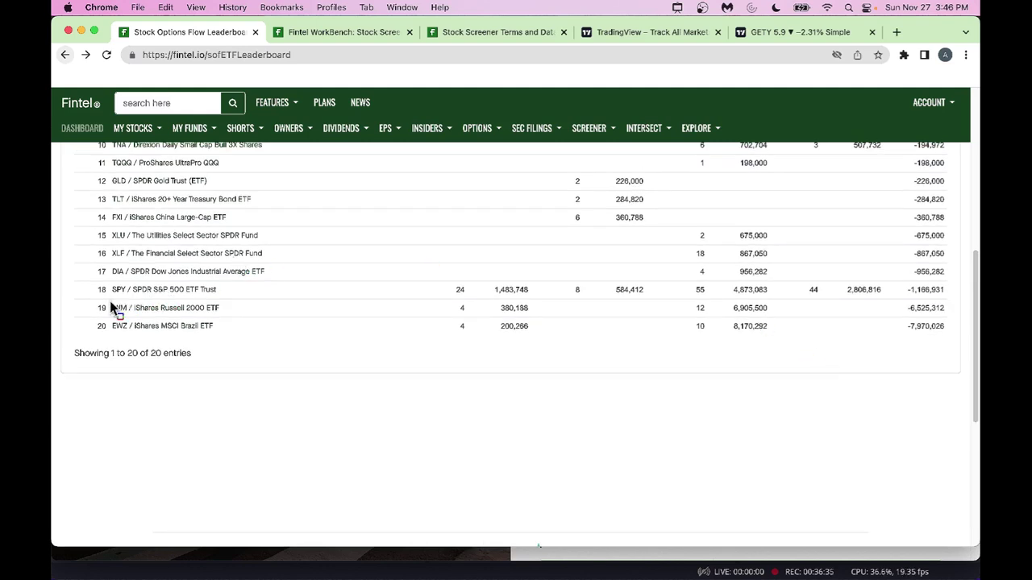
pyautogui.moveTo(91, 281)
pyautogui.mouseDown()
pyautogui.moveTo(115, 329)
pyautogui.moveTo(806, 360)
pyautogui.moveTo(967, 337)
pyautogui.mouseUp()
pyautogui.moveTo(897, 278)
pyautogui.mouseDown()
pyautogui.moveTo(931, 335)
pyautogui.moveTo(957, 342)
pyautogui.mouseUp()
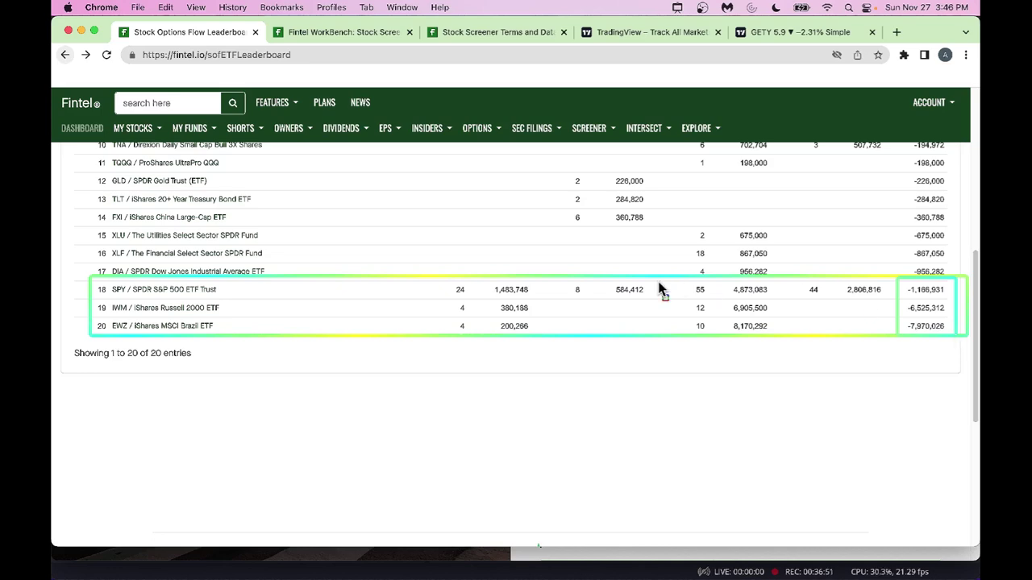
# - Filter the latest-day ETF leaderboard table for smh
pyautogui.scroll(10, 661, 288)
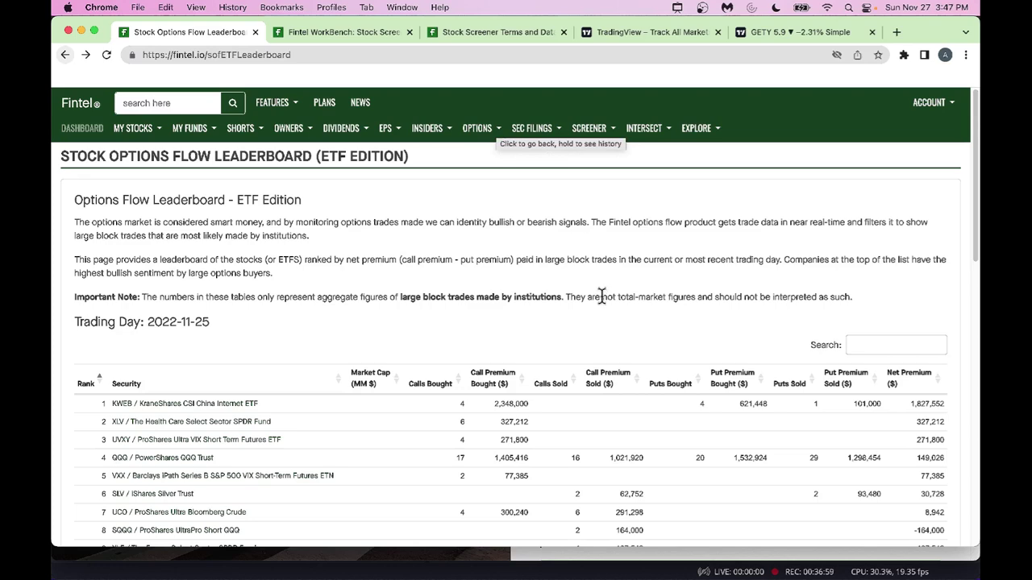
pyautogui.scroll(-2, 615, 425)
pyautogui.scroll(1, 615, 429)
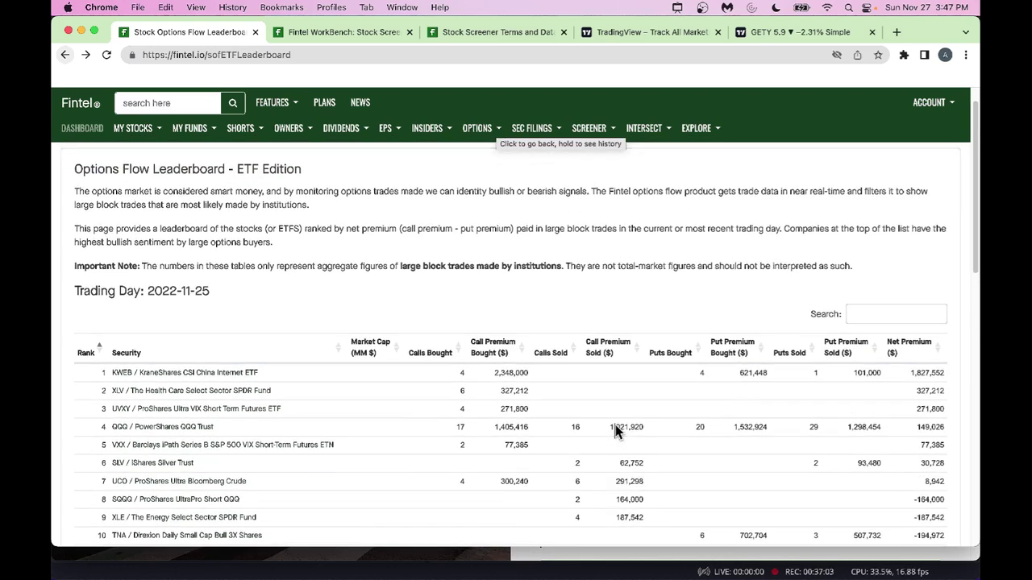
pyautogui.scroll(-1, 615, 425)
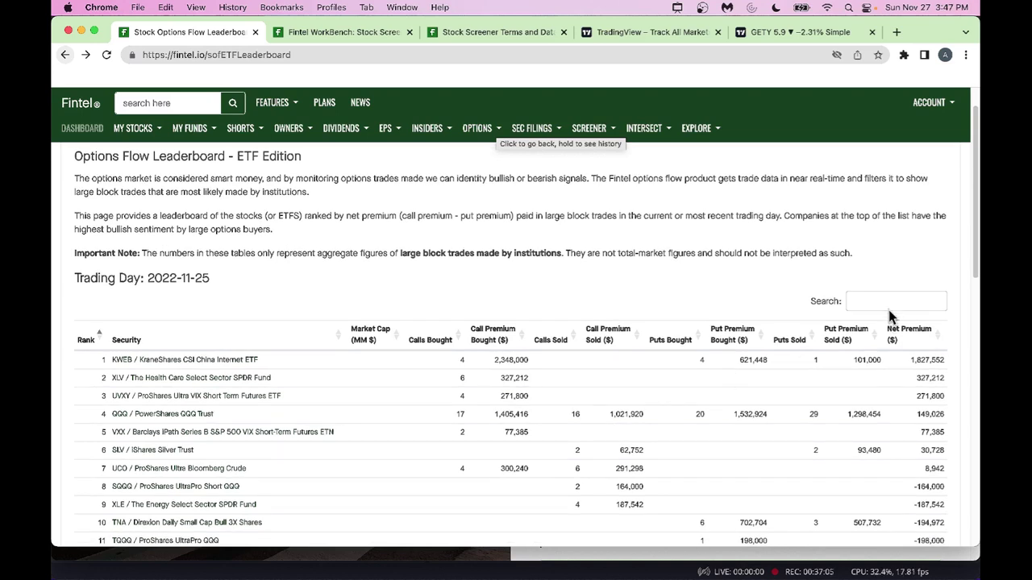
pyautogui.click(884, 300)
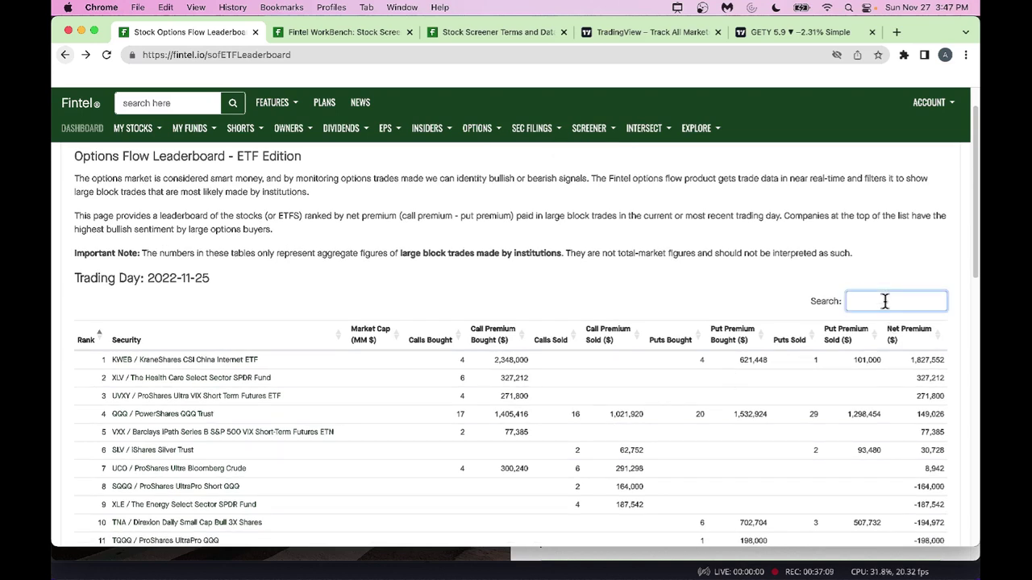
pyautogui.write('smh')
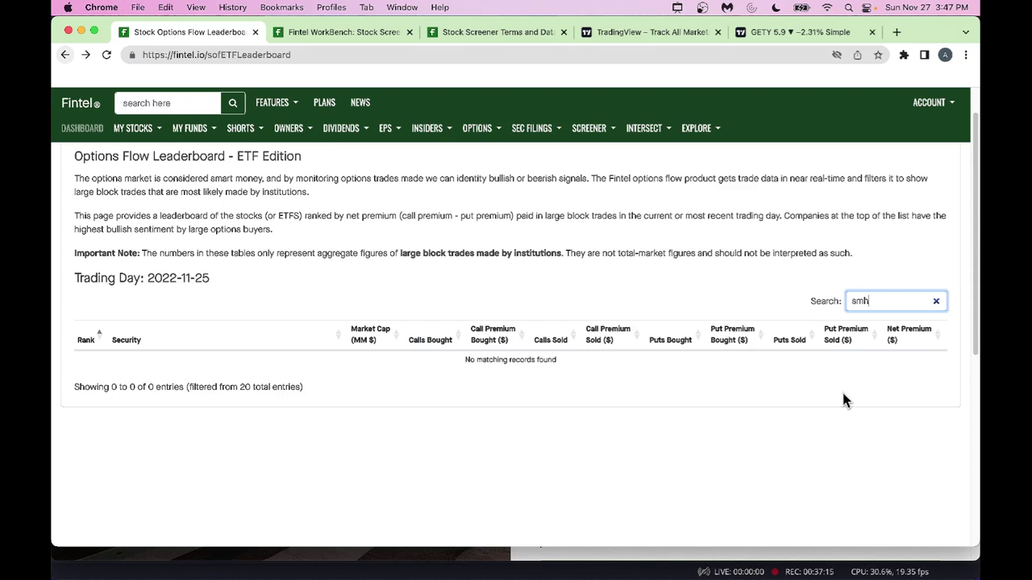
# - Replace the table filter with qqq and outline QQQ's Net Premium value
pyautogui.press('BackSpace')
pyautogui.press('BackSpace')
pyautogui.press('BackSpace')
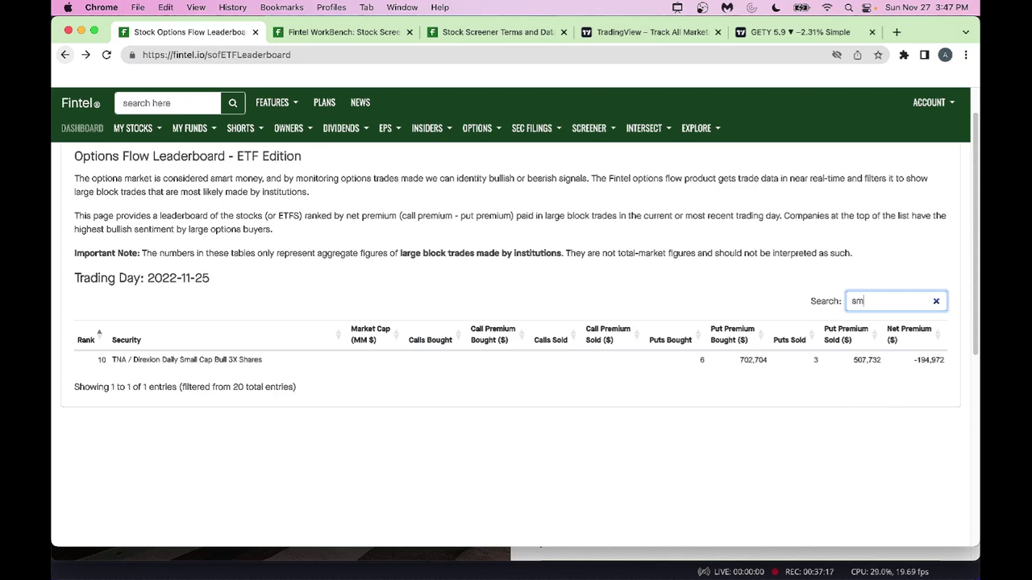
pyautogui.write('qqq')
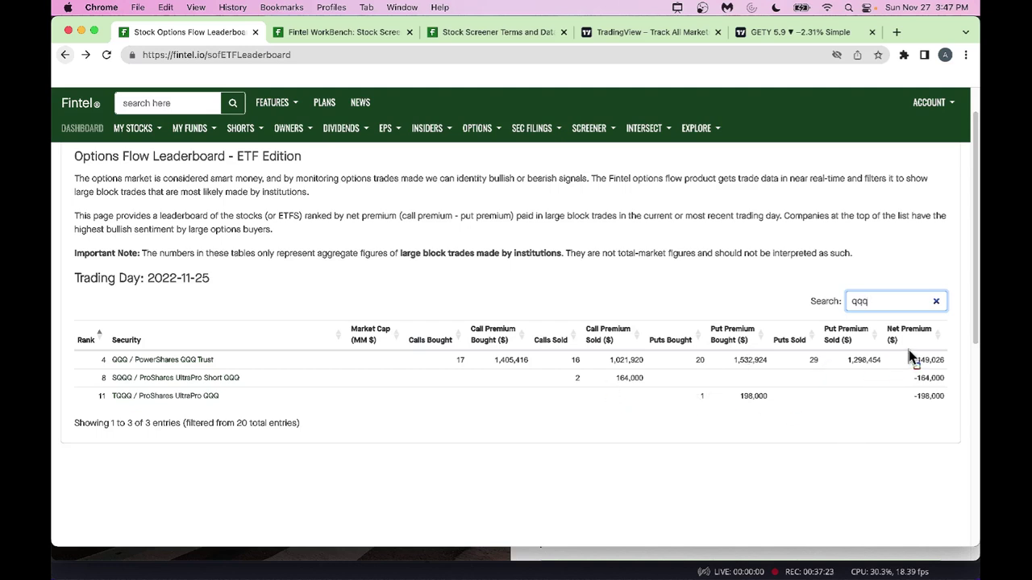
pyautogui.moveTo(906, 349)
pyautogui.mouseDown()
pyautogui.moveTo(929, 371)
pyautogui.moveTo(952, 370)
pyautogui.mouseUp()
# - Open the last-7-days ETF options flow leaderboard and outline its top seven rows and the SLV and KWEB tickers
pyautogui.click(498, 131)
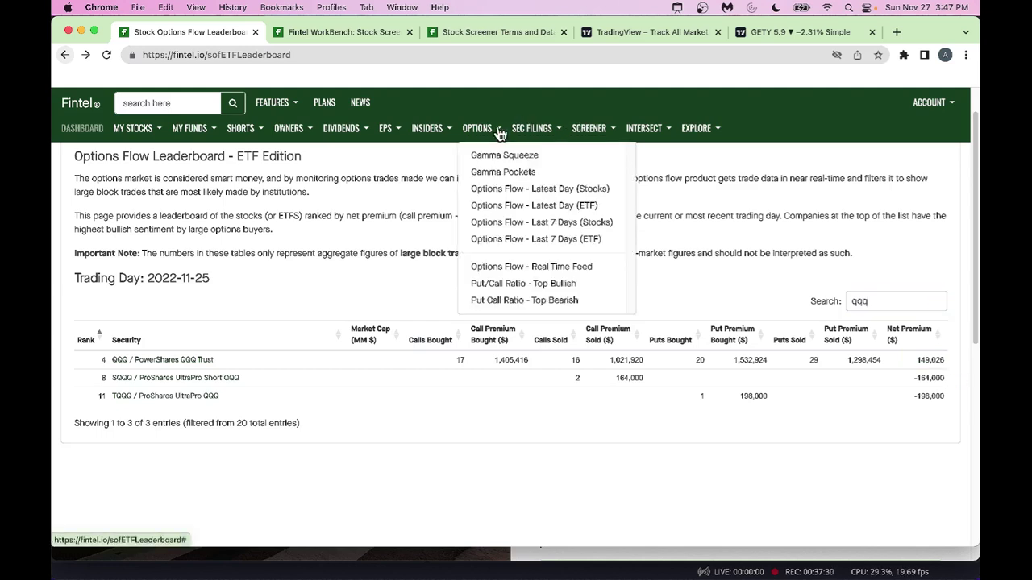
pyautogui.click(532, 246)
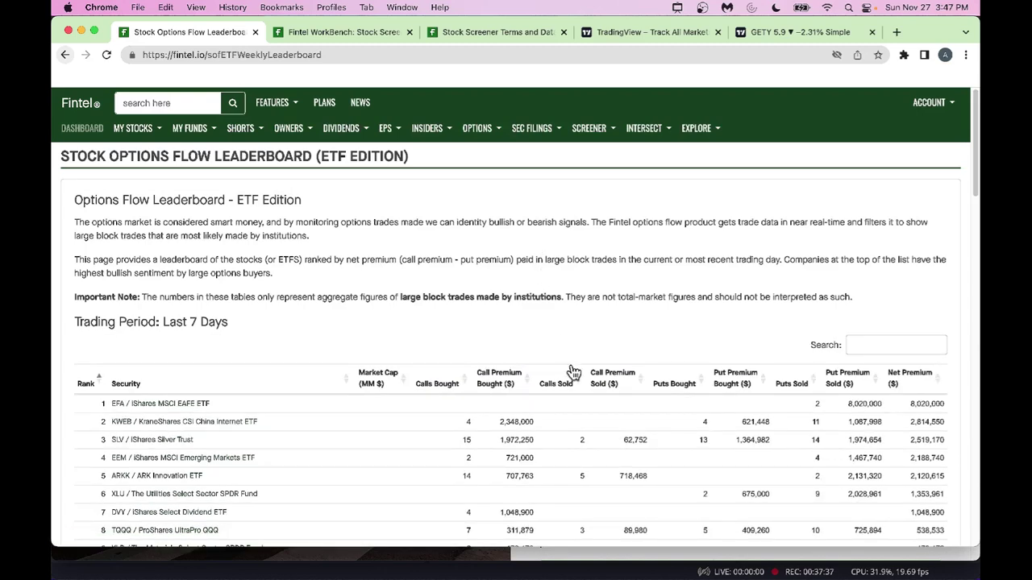
pyautogui.scroll(-2, 572, 371)
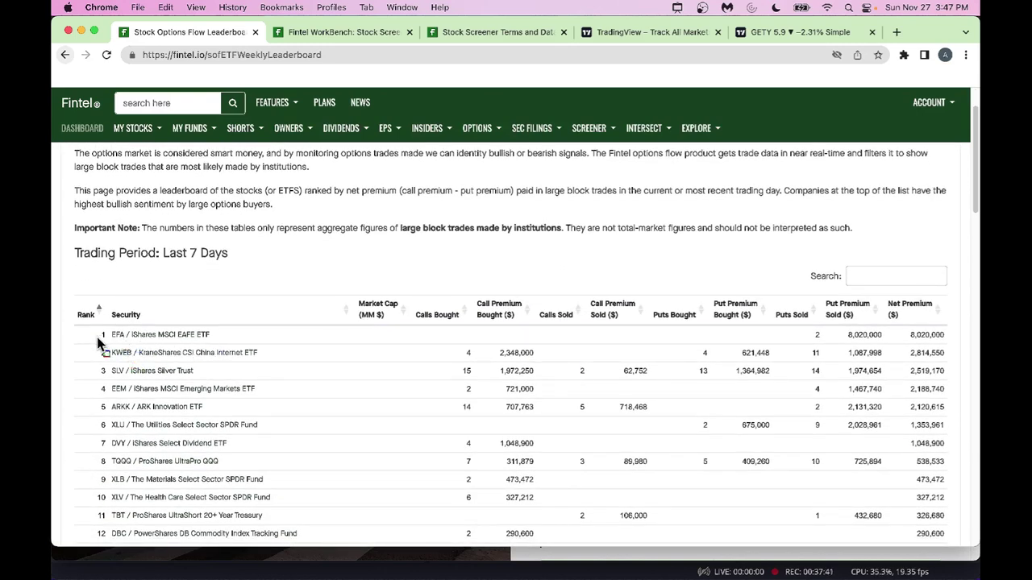
pyautogui.moveTo(82, 324)
pyautogui.mouseDown()
pyautogui.moveTo(99, 339)
pyautogui.moveTo(626, 322)
pyautogui.moveTo(979, 326)
pyautogui.moveTo(973, 458)
pyautogui.mouseUp()
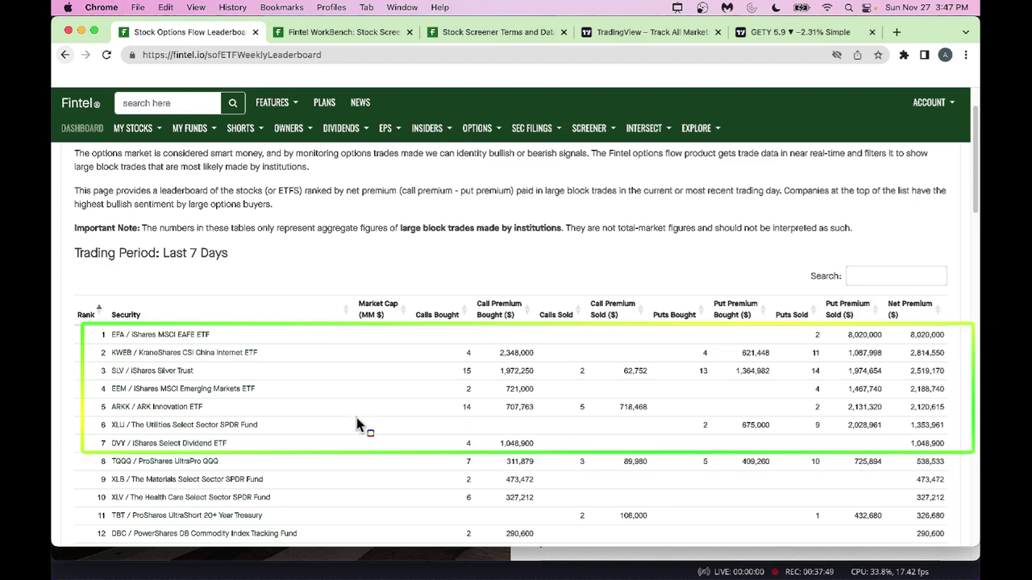
pyautogui.moveTo(106, 363); pyautogui.dragTo(128, 380)
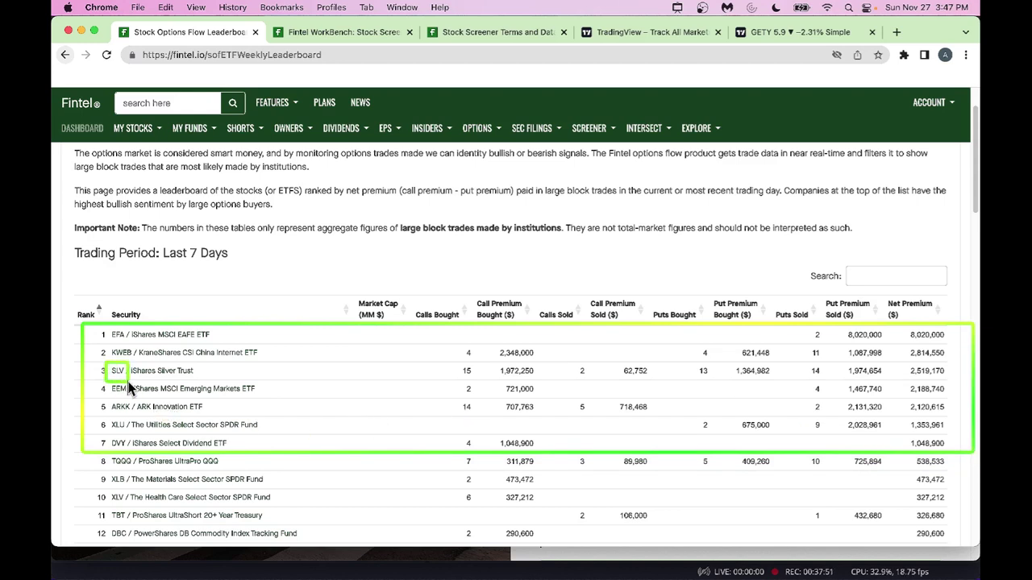
pyautogui.moveTo(106, 344); pyautogui.dragTo(135, 363)
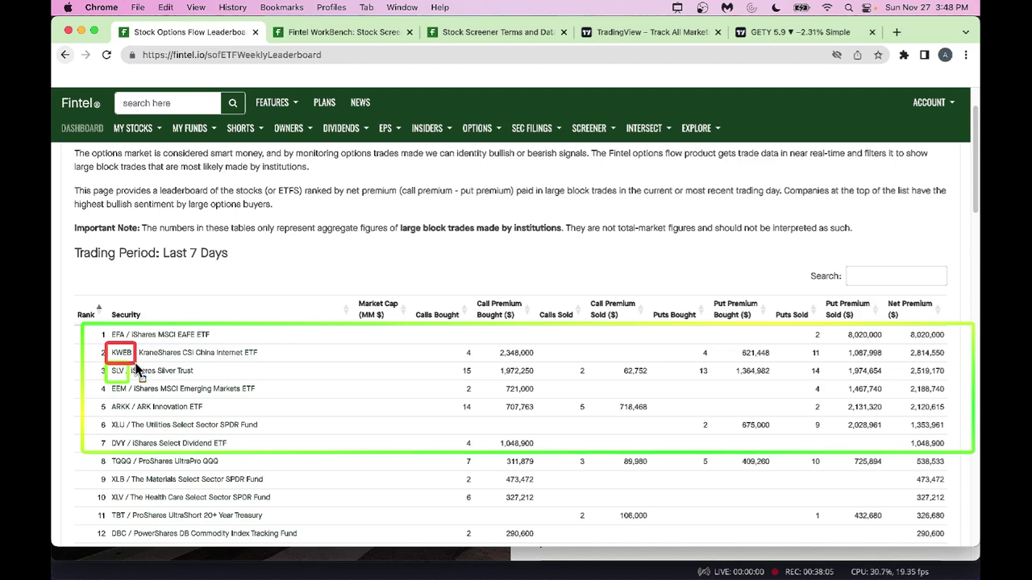
# - Outline the last five rows of the 7-day ETF leaderboard, their Net Premium values, and the QQQ / PowerShares QQQ Trust name
pyautogui.scroll(-15, 369, 418)
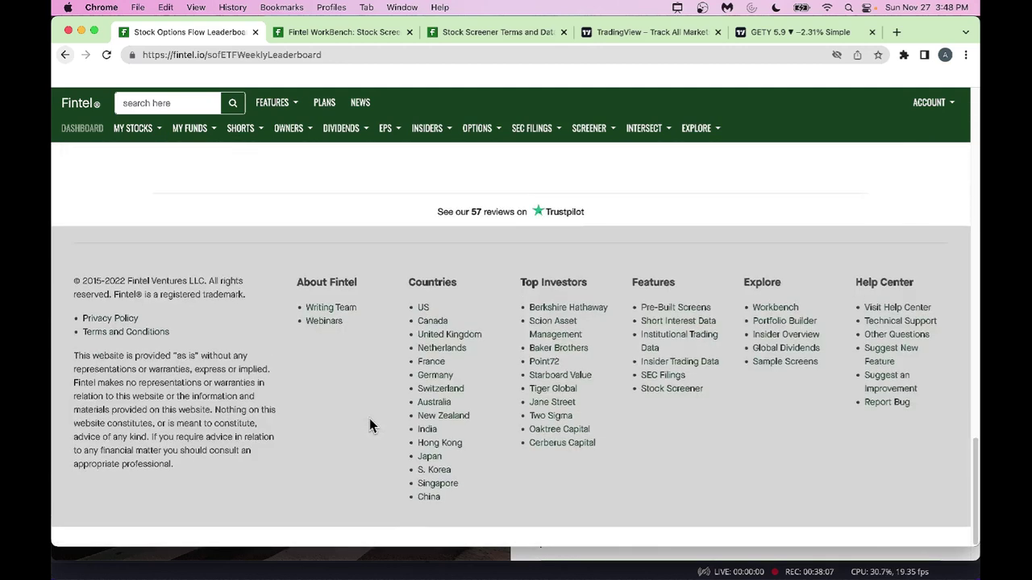
pyautogui.scroll(4, 369, 418)
pyautogui.scroll(1, 370, 426)
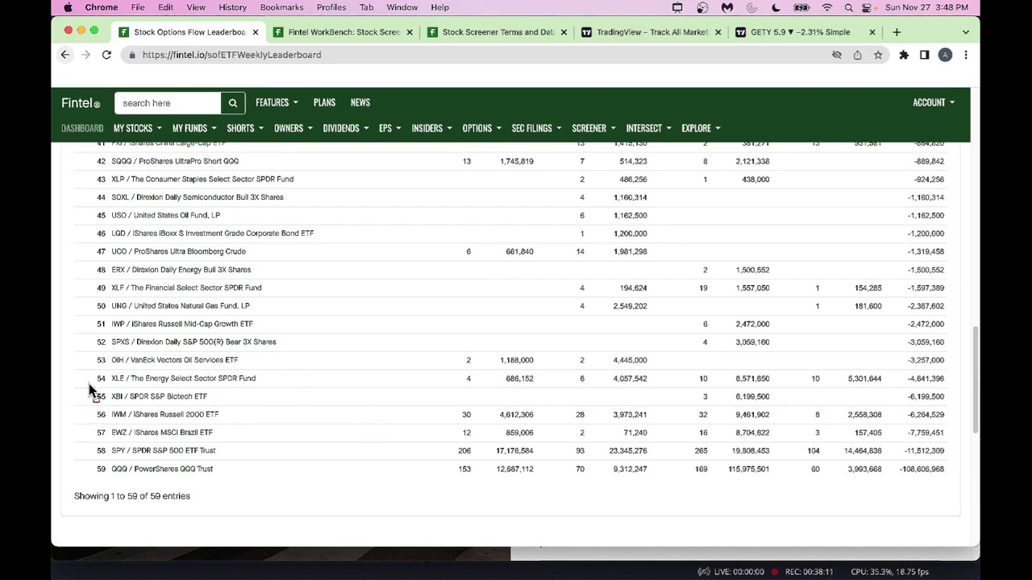
pyautogui.moveTo(89, 390)
pyautogui.mouseDown()
pyautogui.moveTo(111, 438)
pyautogui.moveTo(222, 498)
pyautogui.moveTo(964, 495)
pyautogui.mouseUp()
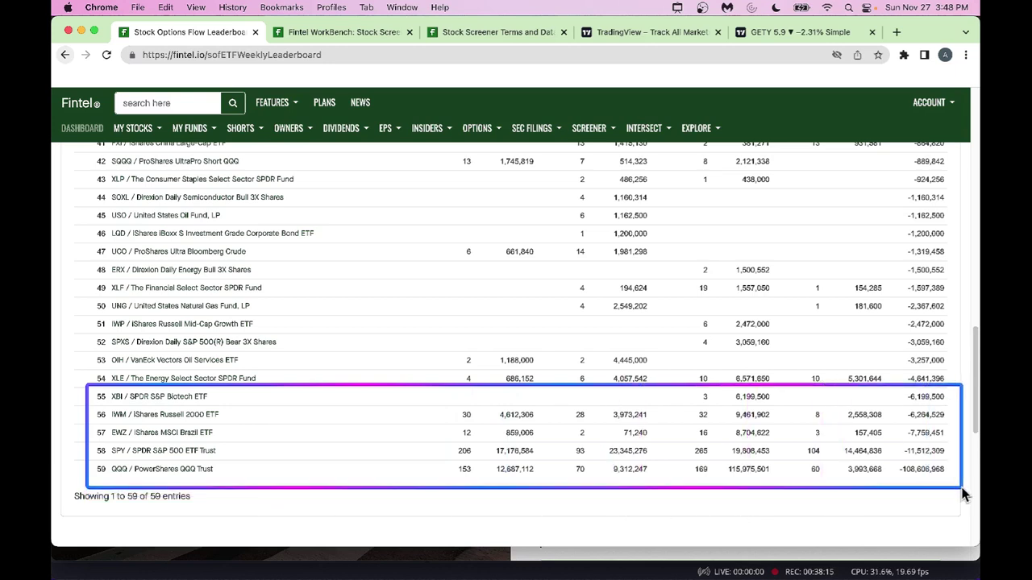
pyautogui.moveTo(897, 386)
pyautogui.mouseDown()
pyautogui.moveTo(919, 476)
pyautogui.moveTo(960, 486)
pyautogui.mouseUp()
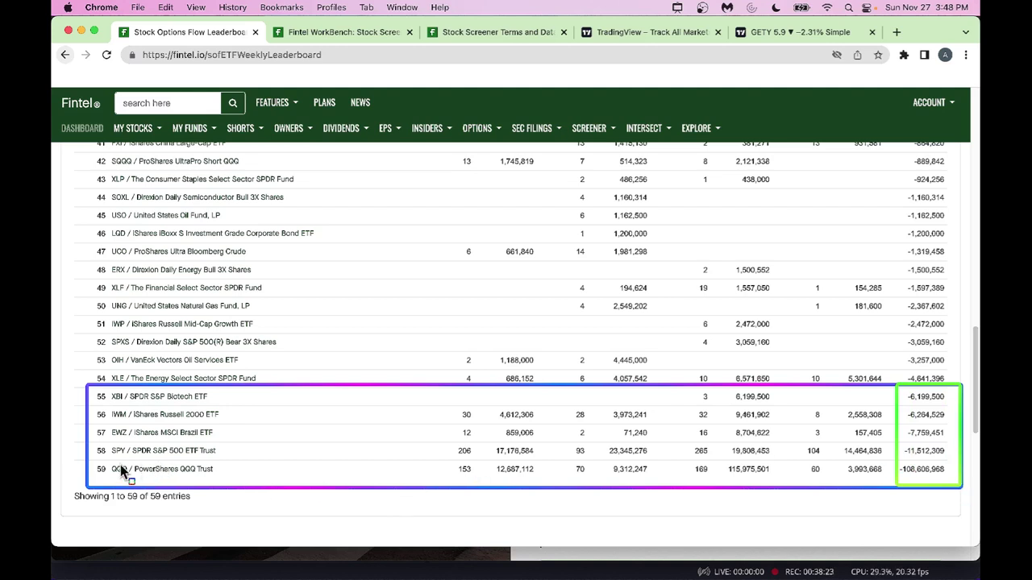
pyautogui.moveTo(106, 462)
pyautogui.mouseDown()
pyautogui.moveTo(116, 480)
pyautogui.moveTo(223, 485)
pyautogui.mouseUp()
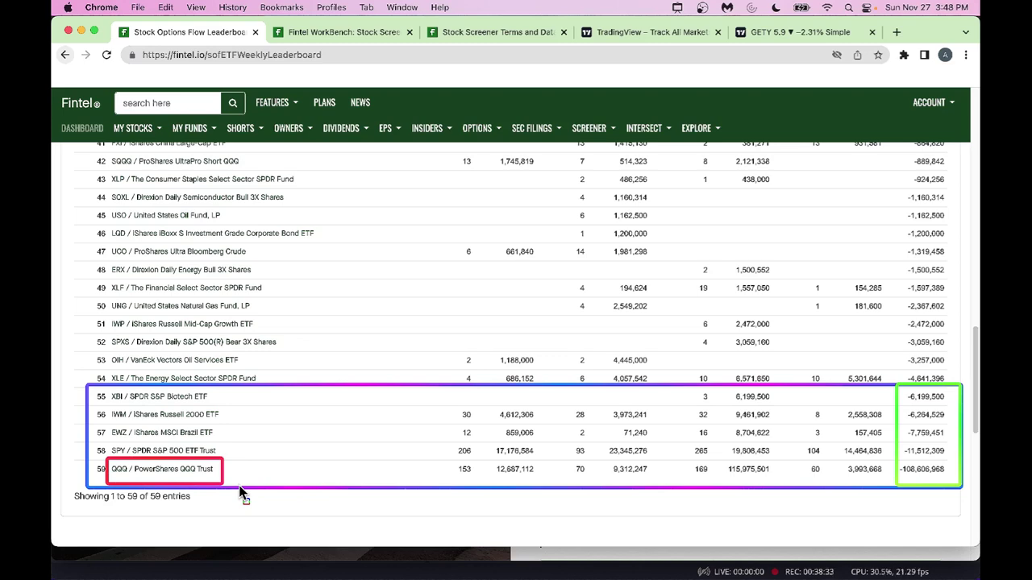
# - Open the Options Flow - Real Time Feed and bring its newest trades and side symbols into view
pyautogui.scroll(15, 348, 403)
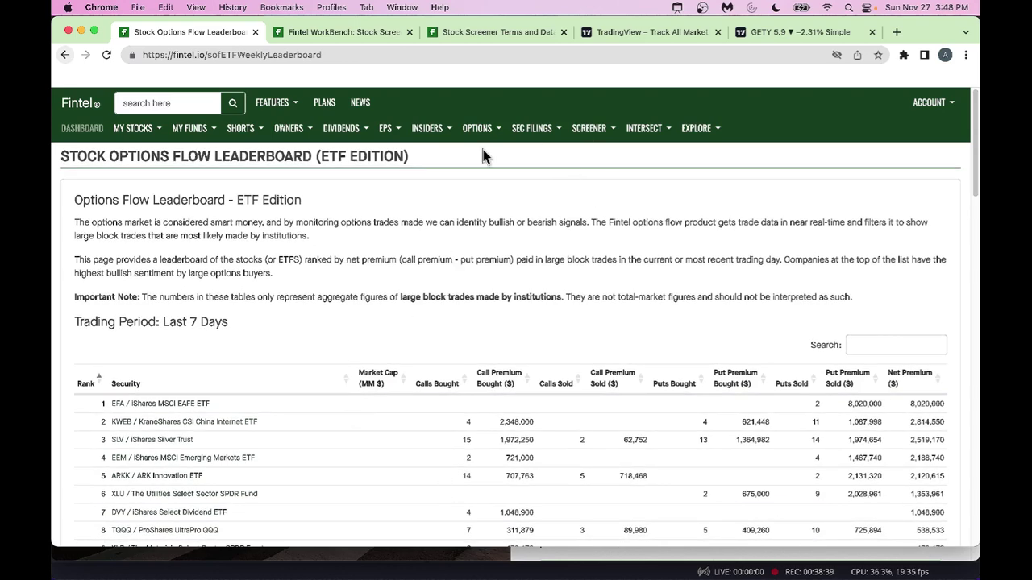
pyautogui.click(498, 132)
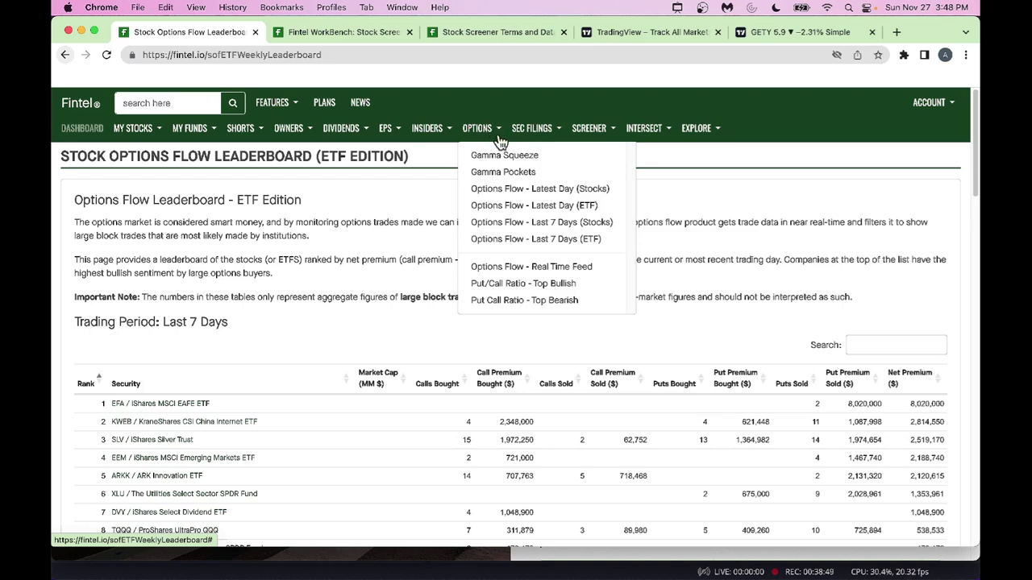
pyautogui.click(503, 266)
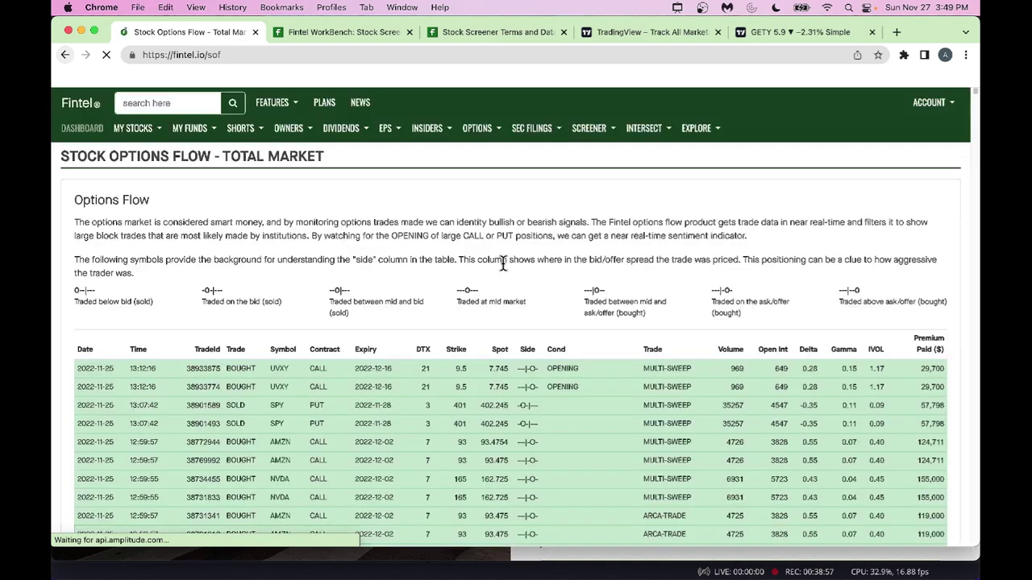
pyautogui.scroll(-1, 502, 264)
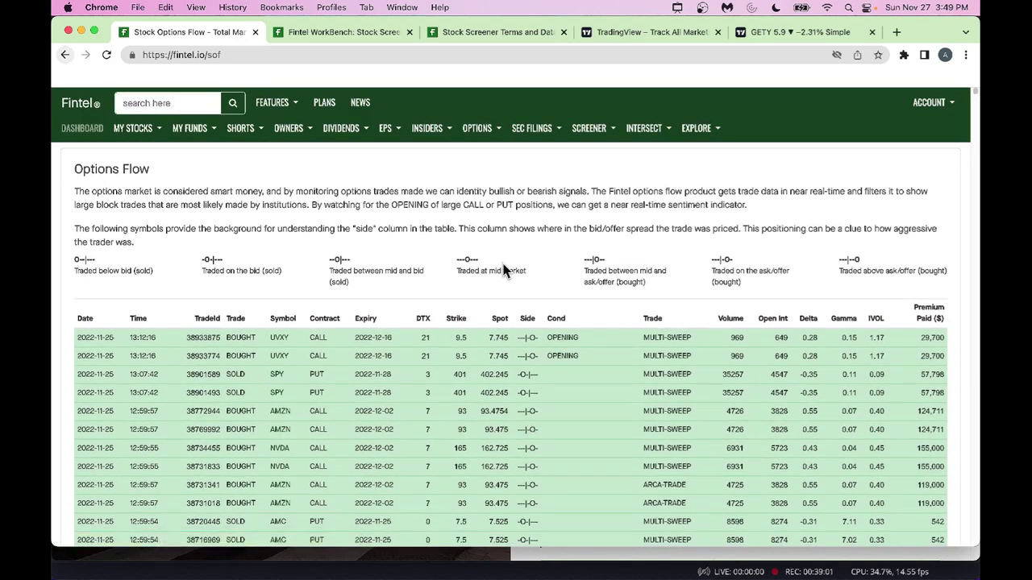
pyautogui.scroll(-1, 503, 264)
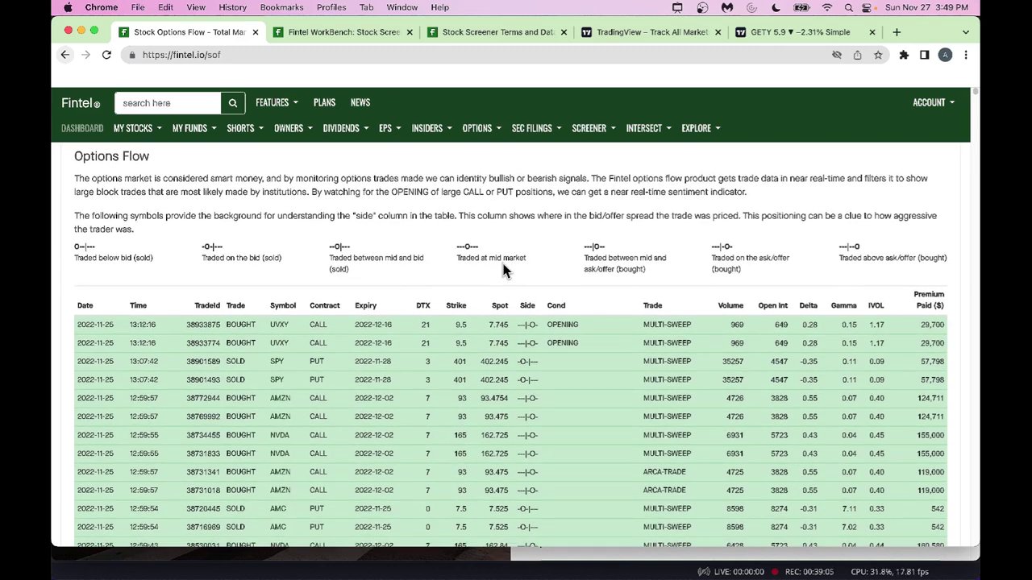
pyautogui.scroll(-4, 501, 266)
pyautogui.scroll(3, 501, 266)
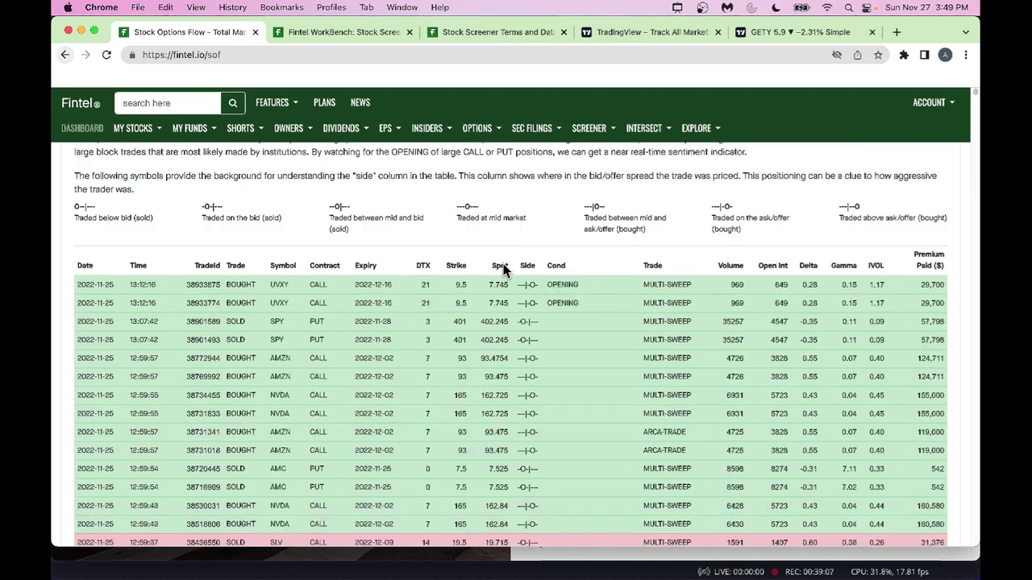
pyautogui.scroll(-3, 502, 264)
pyautogui.scroll(2, 502, 263)
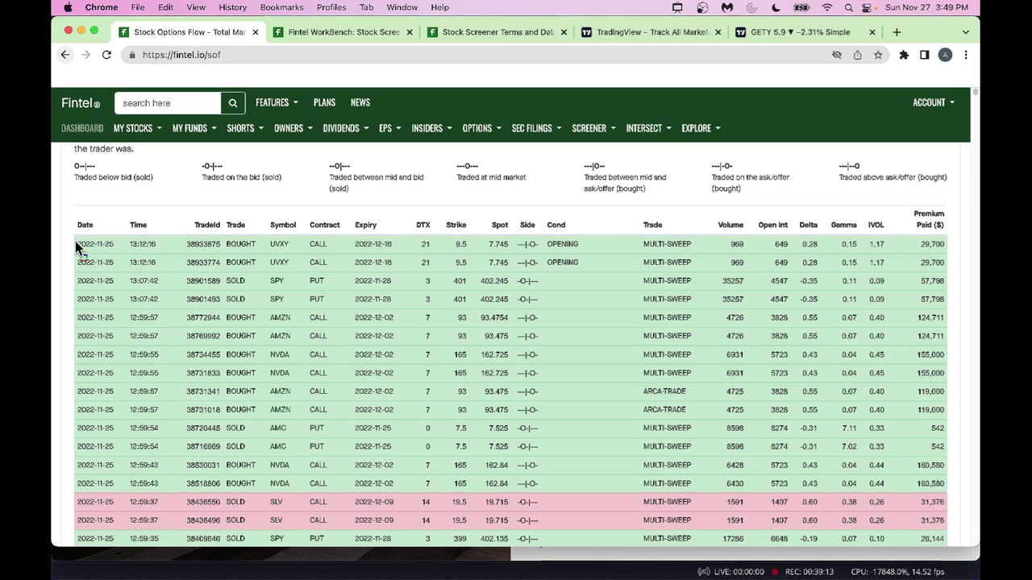
# - Outline the two UVXY call trades, the first UVXY ticker, and the two SPY put trades below them
pyautogui.moveTo(72, 236)
pyautogui.mouseDown()
pyautogui.moveTo(81, 271)
pyautogui.moveTo(960, 277)
pyautogui.moveTo(951, 276)
pyautogui.mouseUp()
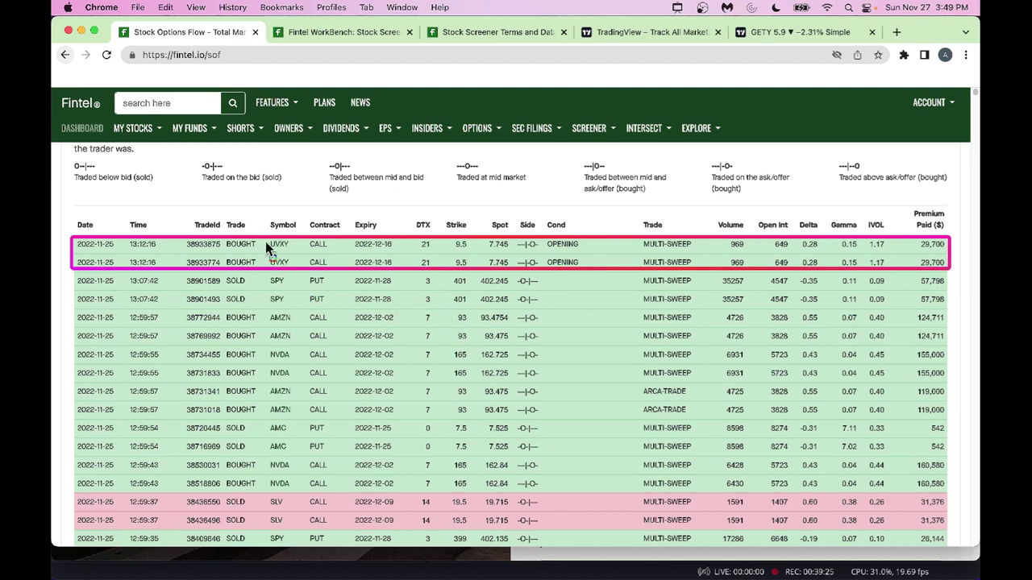
pyautogui.moveTo(262, 237); pyautogui.dragTo(291, 251)
pyautogui.moveTo(72, 273)
pyautogui.mouseDown()
pyautogui.moveTo(83, 304)
pyautogui.moveTo(254, 322)
pyautogui.moveTo(589, 310)
pyautogui.moveTo(959, 323)
pyautogui.moveTo(964, 310)
pyautogui.mouseUp()
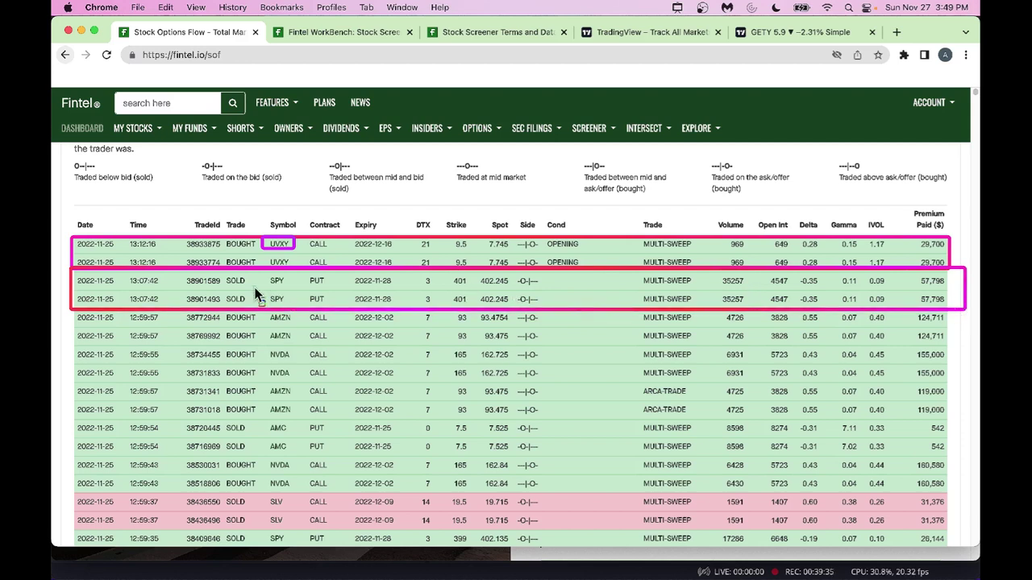
# - Outline the SOLD, PUT, Premium Paid, Spot and Strike cells of the two topmost SPY put trades
pyautogui.moveTo(220, 271)
pyautogui.mouseDown()
pyautogui.moveTo(248, 314)
pyautogui.moveTo(258, 311)
pyautogui.mouseUp()
pyautogui.moveTo(306, 271)
pyautogui.mouseDown()
pyautogui.moveTo(307, 309)
pyautogui.moveTo(329, 313)
pyautogui.mouseUp()
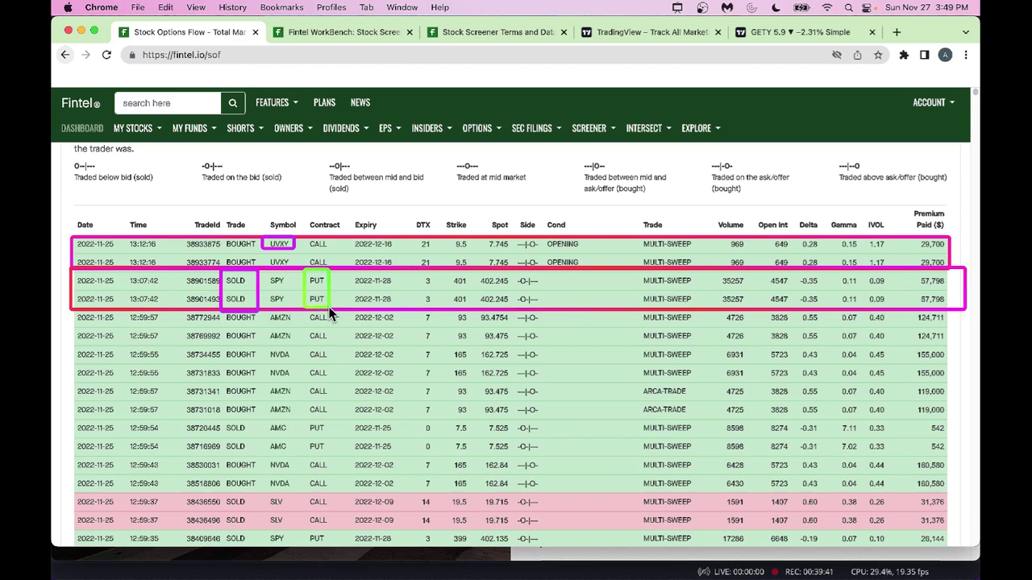
pyautogui.moveTo(915, 273)
pyautogui.mouseDown()
pyautogui.moveTo(927, 311)
pyautogui.moveTo(945, 309)
pyautogui.mouseUp()
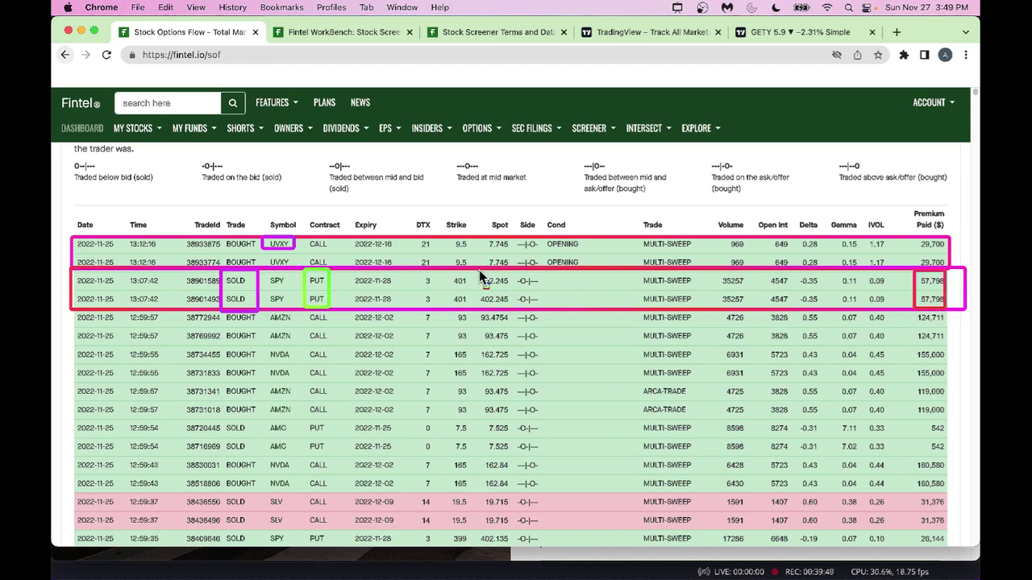
pyautogui.moveTo(480, 271)
pyautogui.mouseDown()
pyautogui.moveTo(490, 311)
pyautogui.moveTo(513, 308)
pyautogui.mouseUp()
pyautogui.moveTo(444, 270)
pyautogui.mouseDown()
pyautogui.moveTo(452, 307)
pyautogui.moveTo(474, 313)
pyautogui.mouseUp()
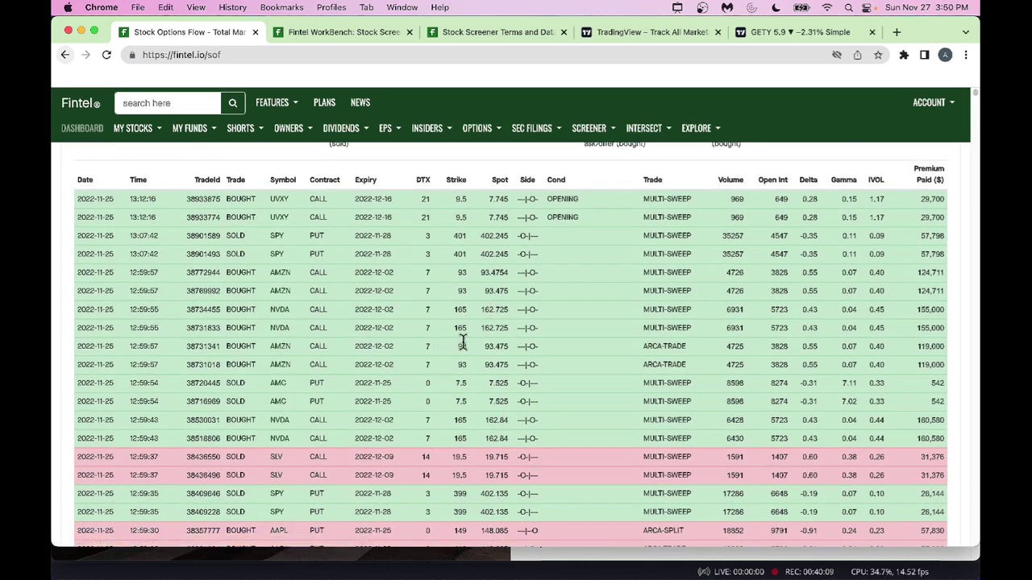
# - Look through the feed's earlier trades, and open and scan the Put/Call Ratio - Top Bullish leaderboard
pyautogui.scroll(-2, 478, 360)
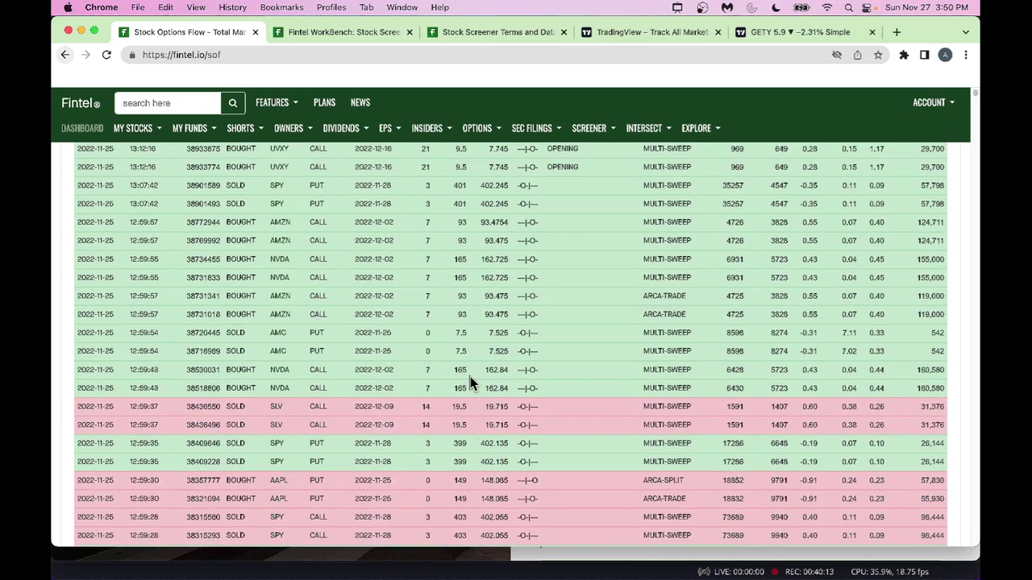
pyautogui.scroll(4, 470, 376)
pyautogui.scroll(-10, 470, 377)
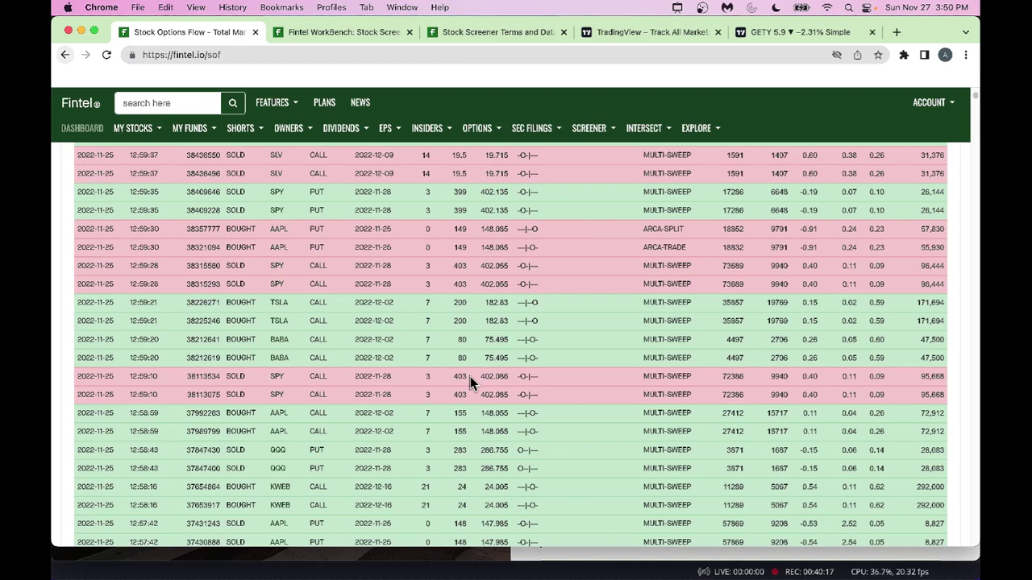
pyautogui.scroll(12, 470, 376)
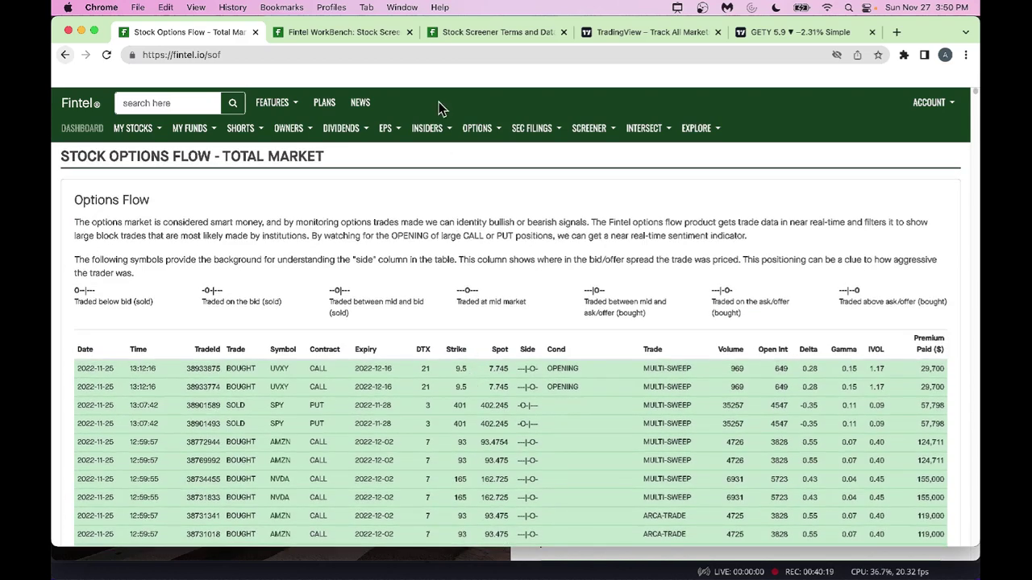
pyautogui.click(499, 132)
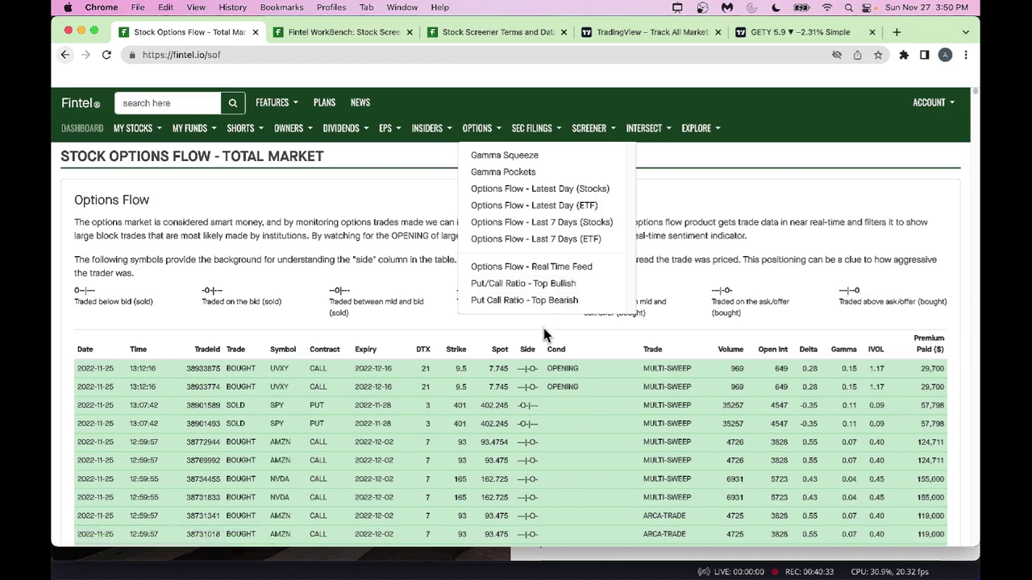
pyautogui.click(542, 288)
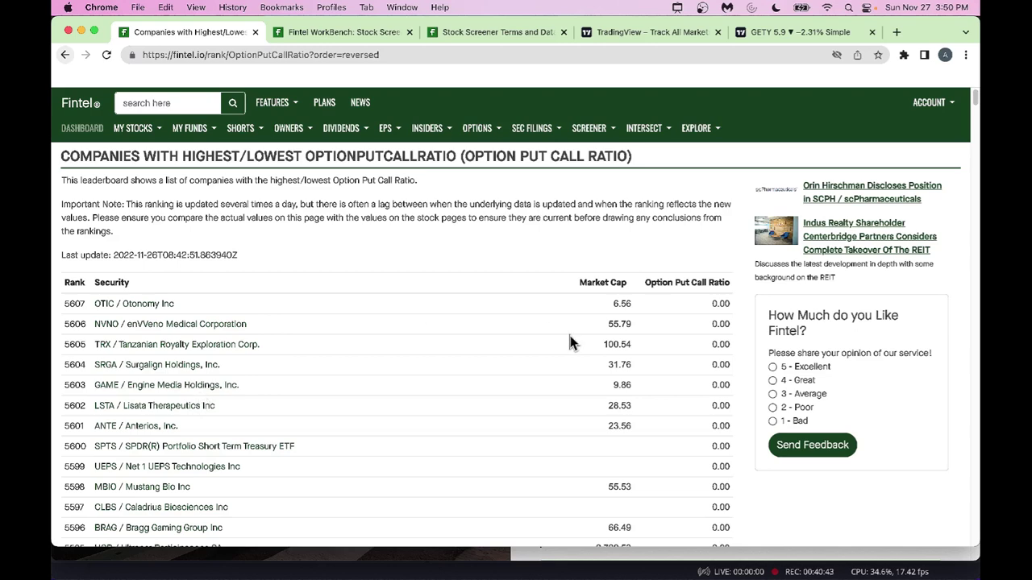
pyautogui.scroll(-3, 715, 443)
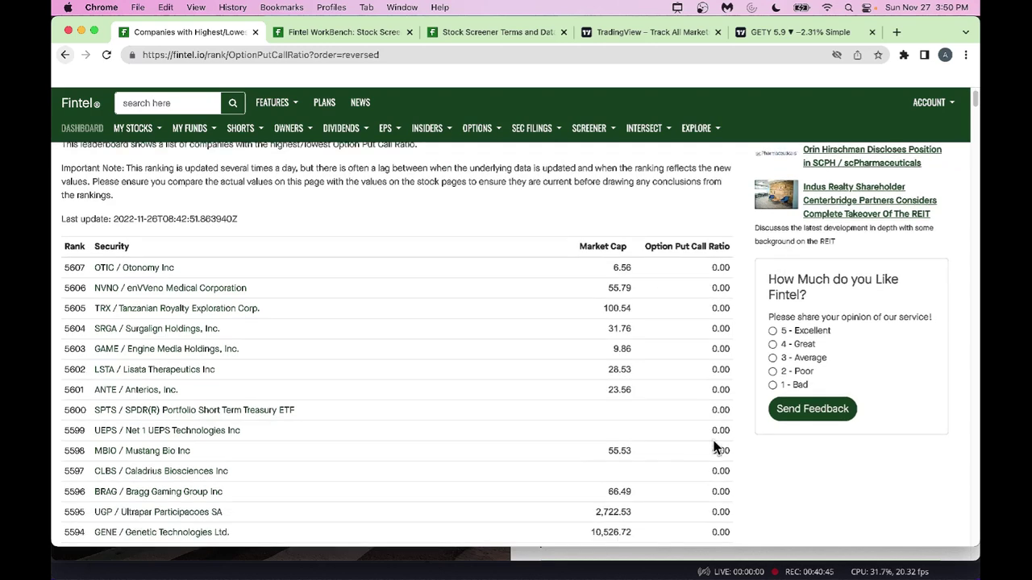
pyautogui.scroll(-10, 715, 444)
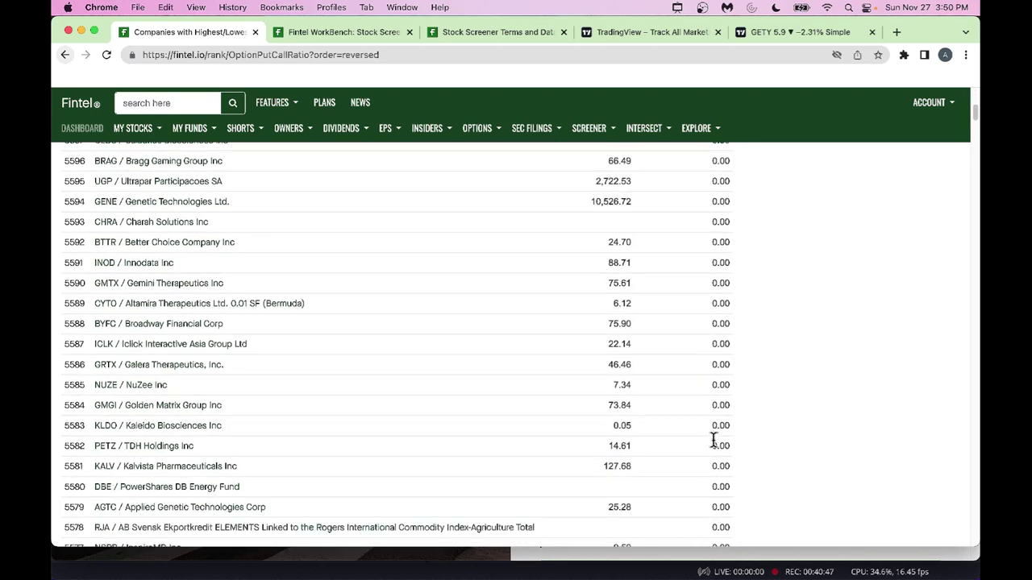
pyautogui.scroll(-18, 714, 442)
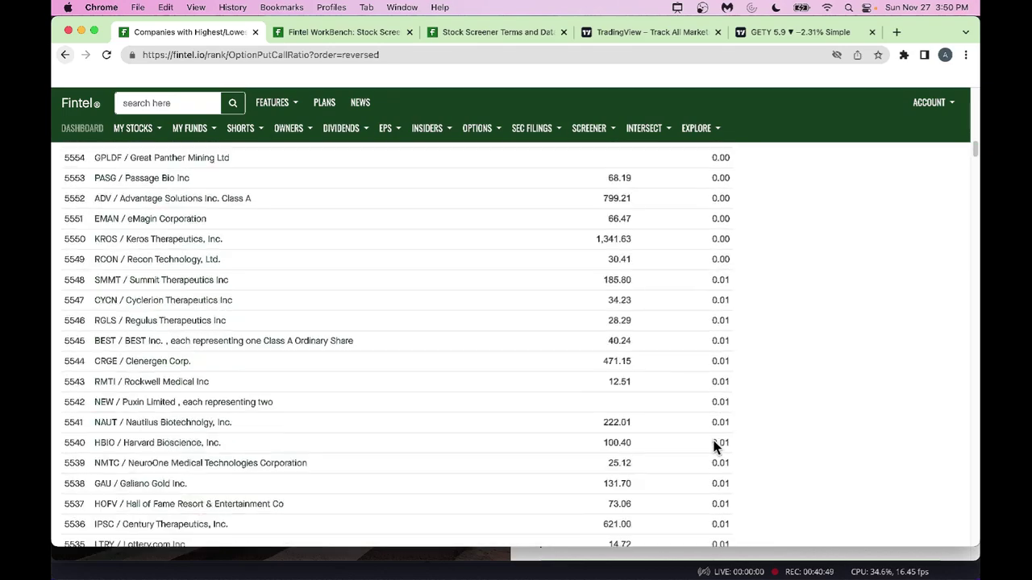
pyautogui.scroll(20, 714, 449)
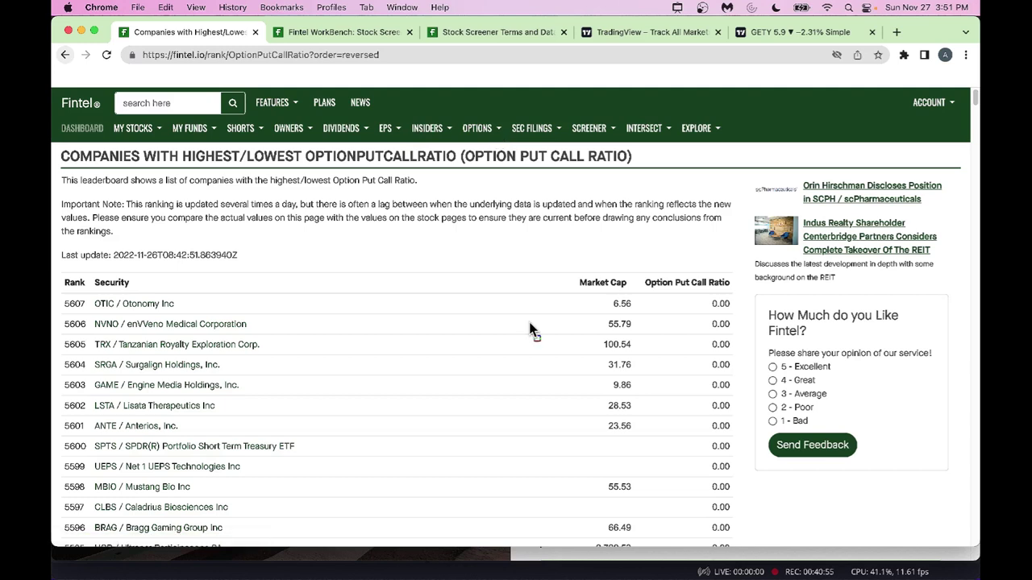
# - Outline the Rank and Security columns and the Option Put Call Ratio column, and examine how the ratios progress down the list
pyautogui.moveTo(57, 274)
pyautogui.mouseDown()
pyautogui.moveTo(135, 465)
pyautogui.moveTo(198, 529)
pyautogui.moveTo(315, 528)
pyautogui.mouseUp()
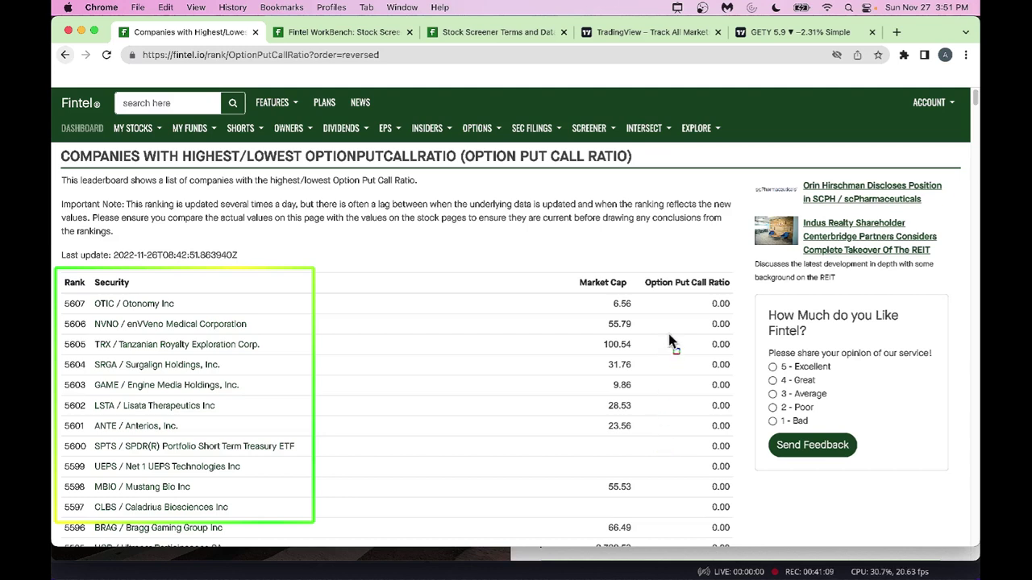
pyautogui.moveTo(641, 269)
pyautogui.mouseDown()
pyautogui.moveTo(757, 520)
pyautogui.moveTo(745, 532)
pyautogui.mouseUp()
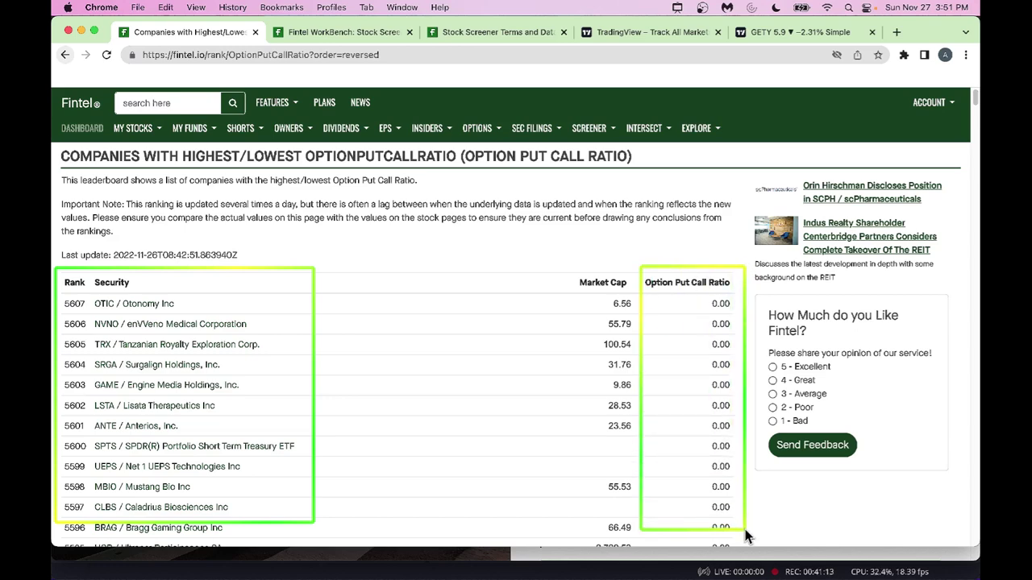
pyautogui.scroll(-6, 672, 488)
pyautogui.scroll(-15, 672, 488)
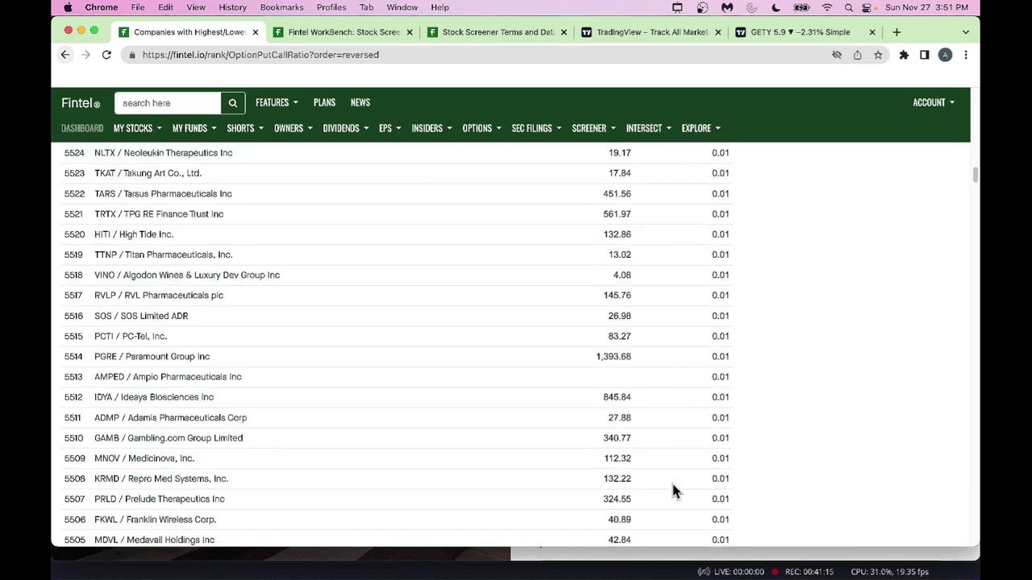
pyautogui.scroll(-20, 672, 488)
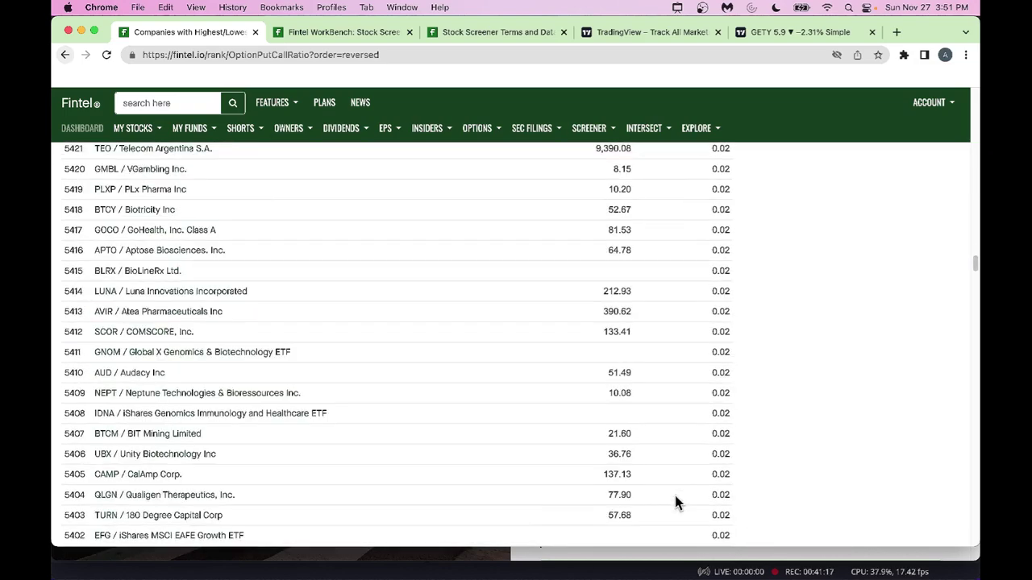
pyautogui.scroll(-20, 675, 503)
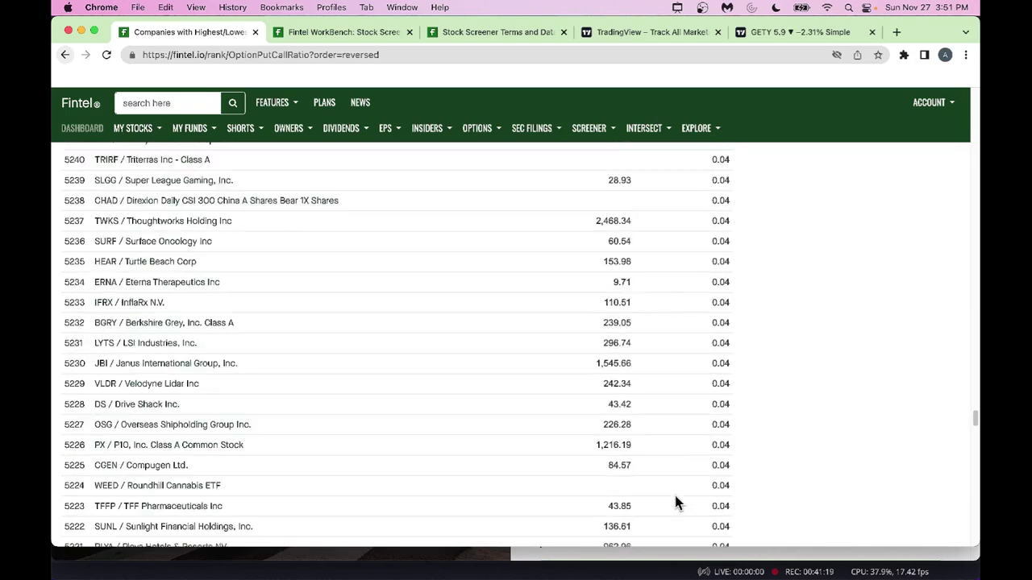
pyautogui.scroll(-10, 676, 503)
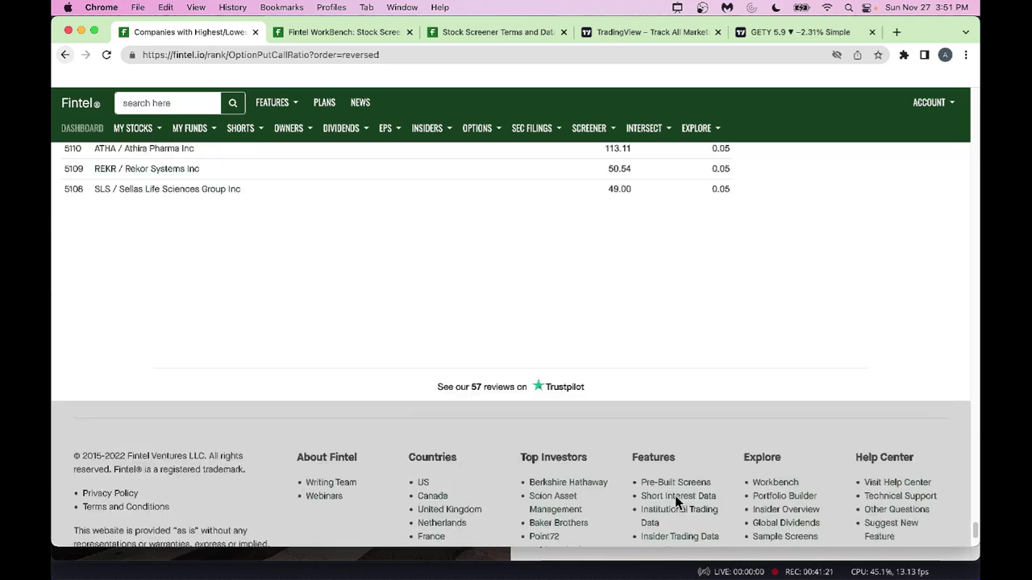
pyautogui.scroll(20, 674, 503)
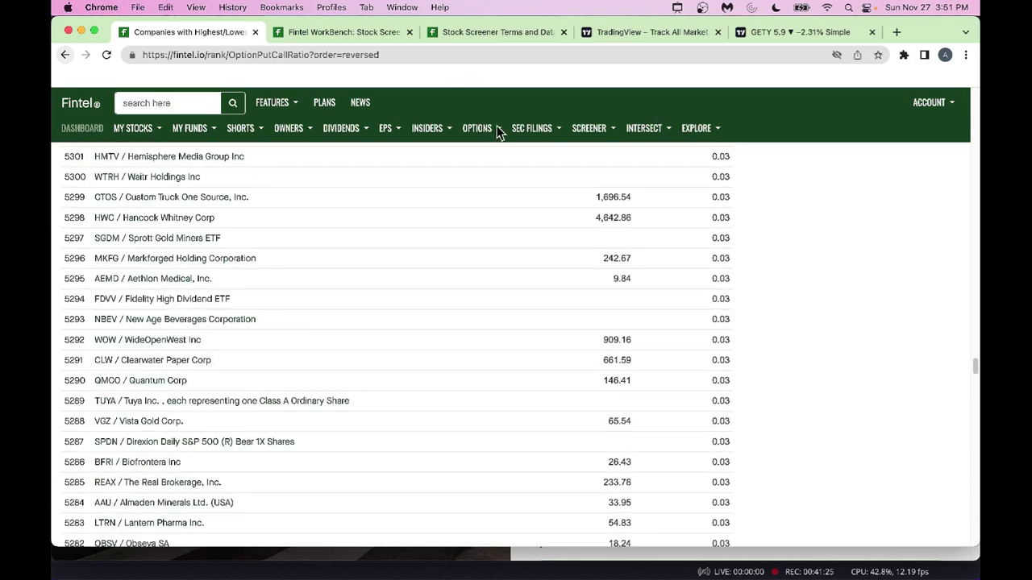
pyautogui.click(496, 129)
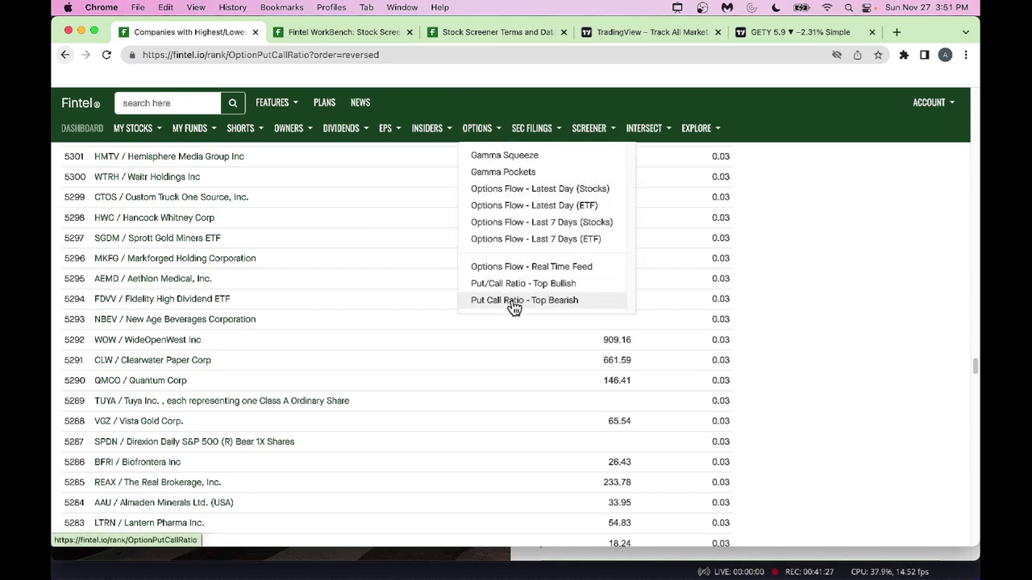
pyautogui.click(827, 244)
pyautogui.scroll(5, 652, 225)
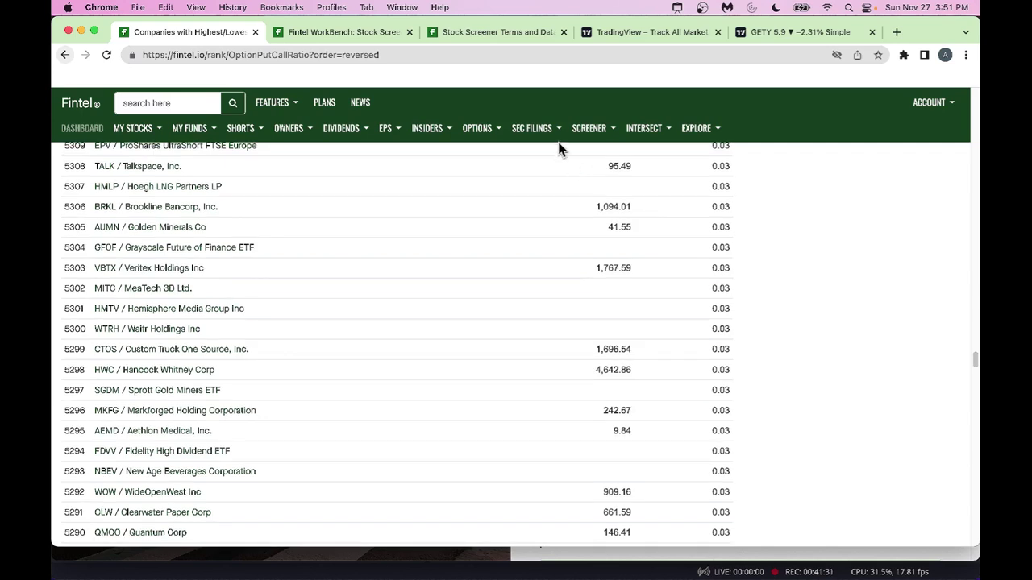
# - Open the Latest 13F Filings list and go to the OAKWX Oakmark Global Select Fund Investor Class holdings page
pyautogui.click(559, 131)
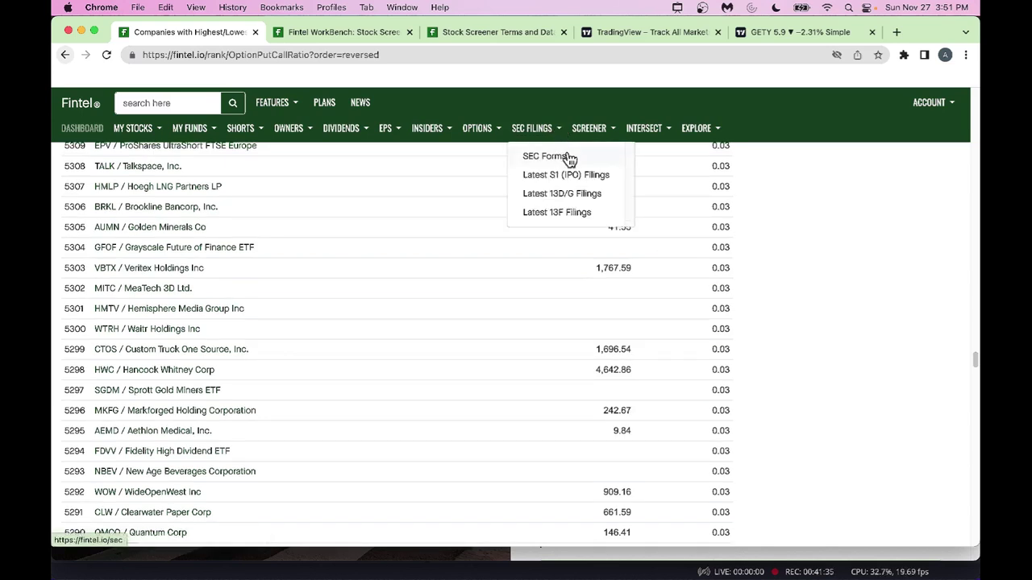
pyautogui.click(566, 213)
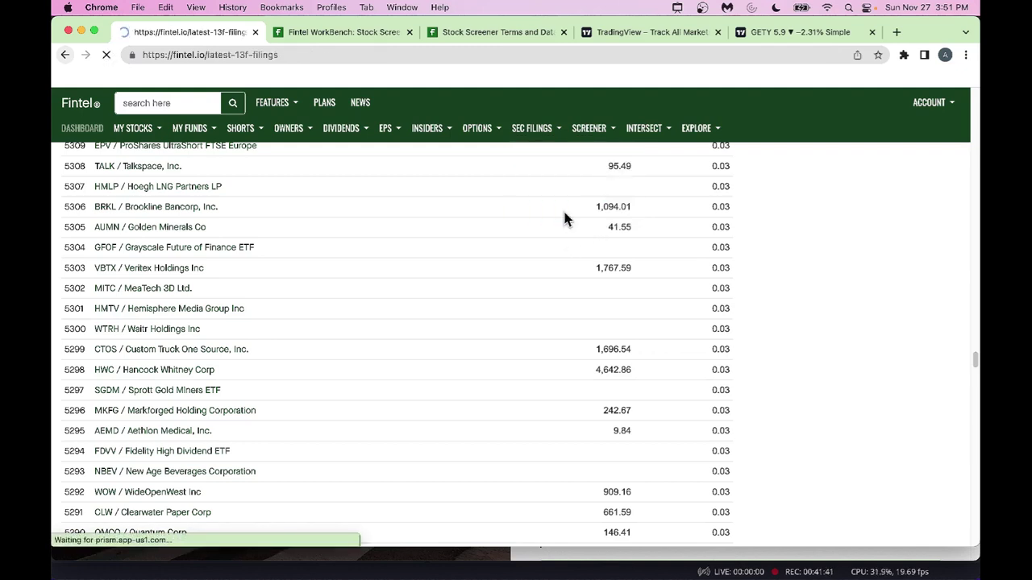
pyautogui.scroll(-1, 576, 275)
pyautogui.scroll(-3, 576, 275)
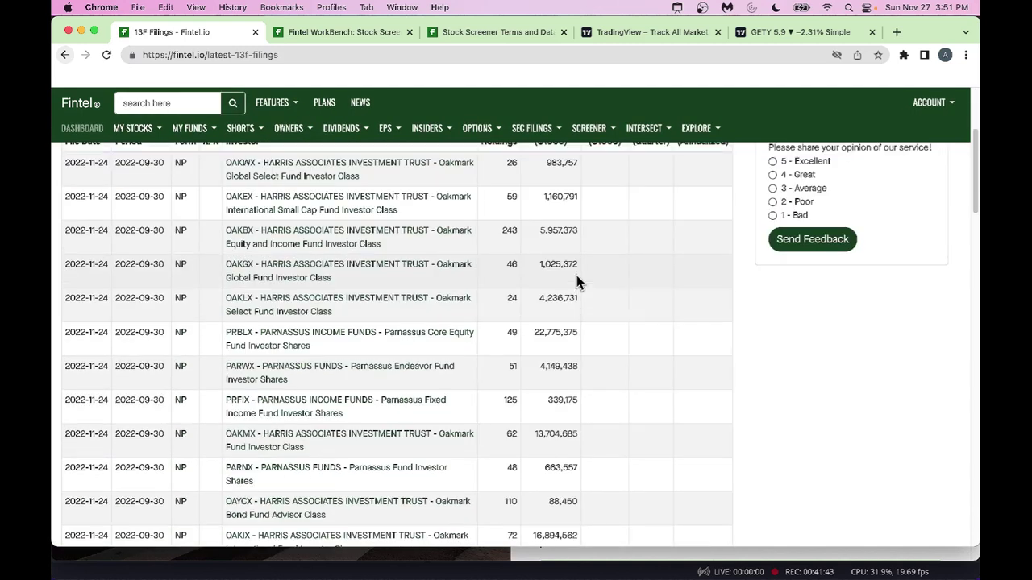
pyautogui.scroll(2, 576, 275)
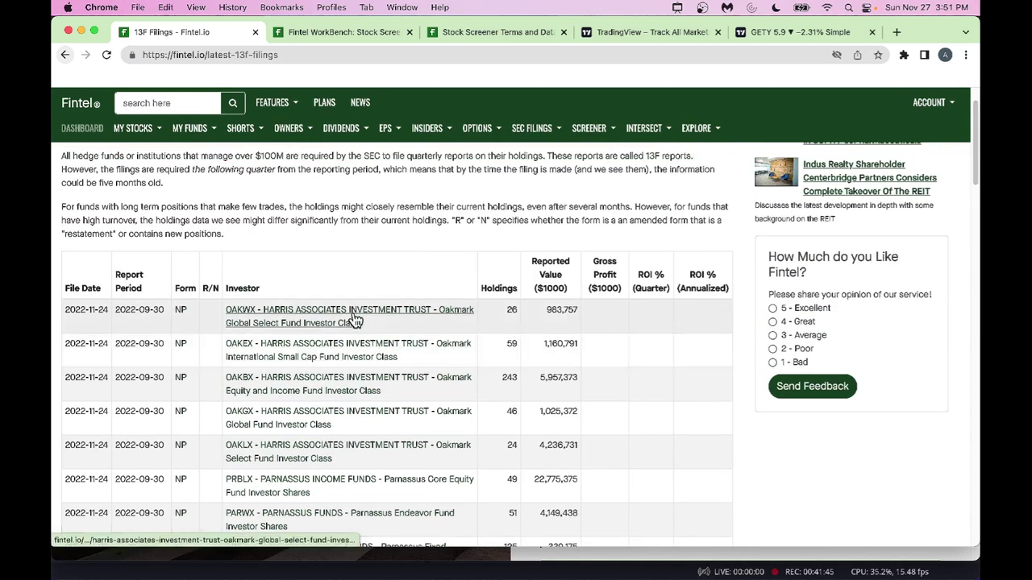
pyautogui.click(355, 321)
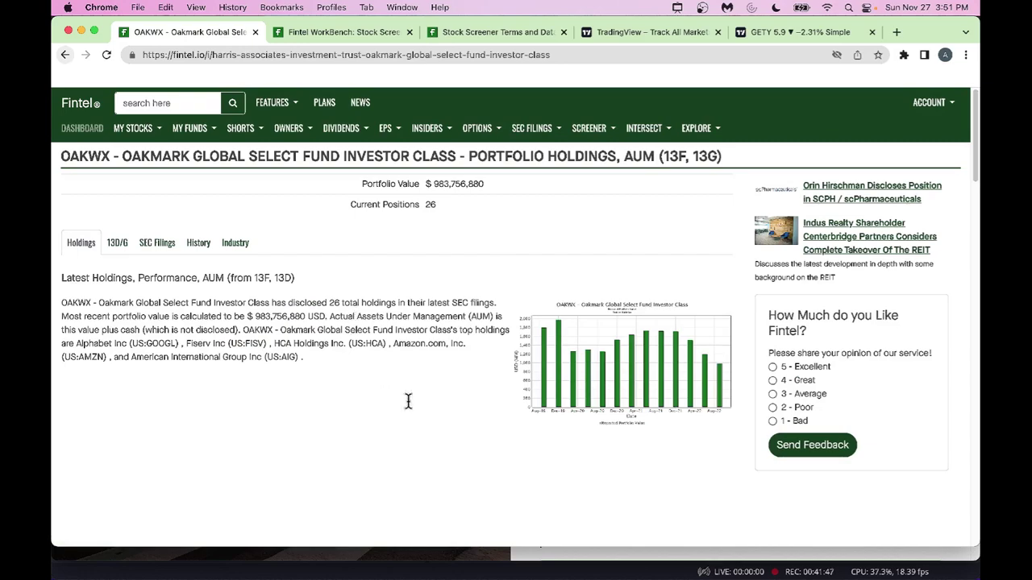
# - Look over the OAKWX fund's portfolio summary and top 100 holdings heatmap, and return to the Latest 13F Filings list
pyautogui.scroll(-5, 408, 407)
pyautogui.scroll(5, 407, 403)
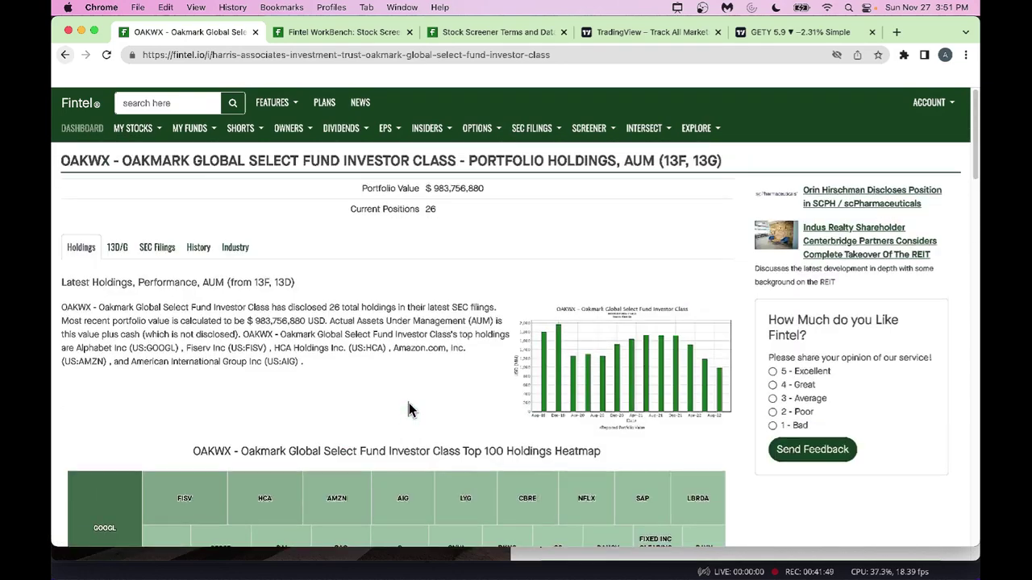
pyautogui.scroll(-15, 407, 403)
pyautogui.scroll(10, 405, 438)
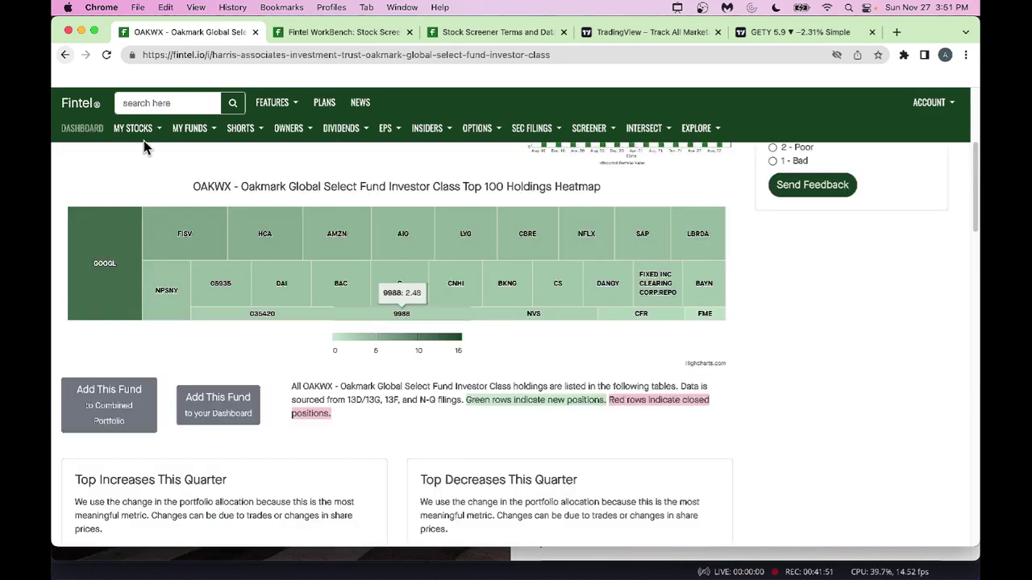
pyautogui.click(65, 55)
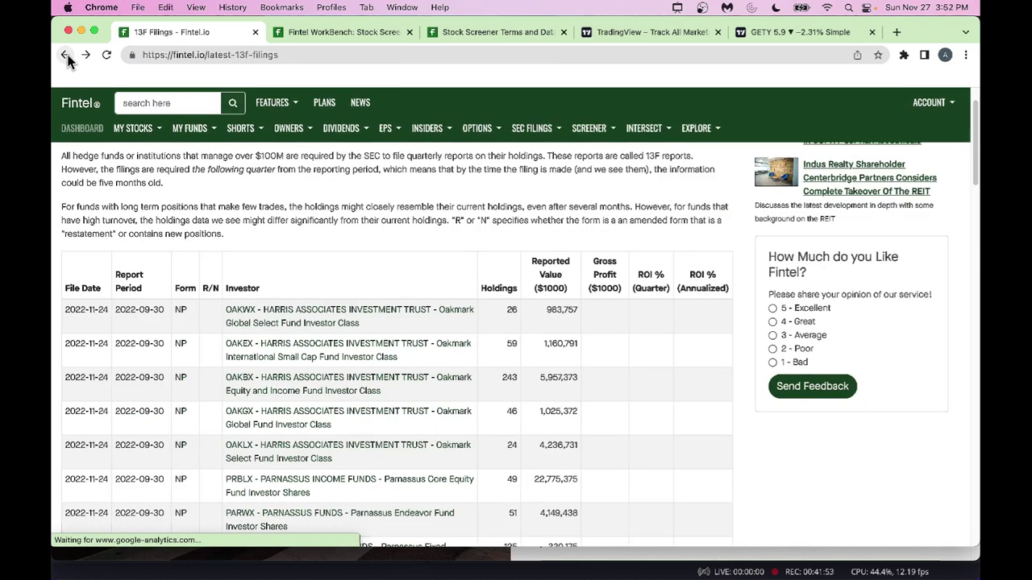
pyautogui.scroll(2, 412, 272)
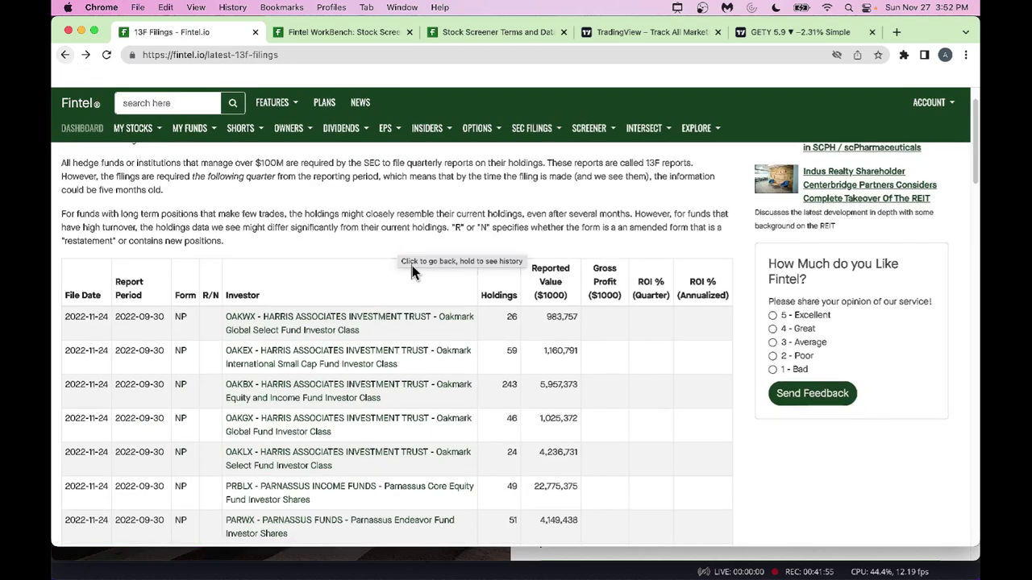
# - Open the SEC Forms browser, go to the Form S-1 filings list, and scan its most recent entries
pyautogui.click(562, 134)
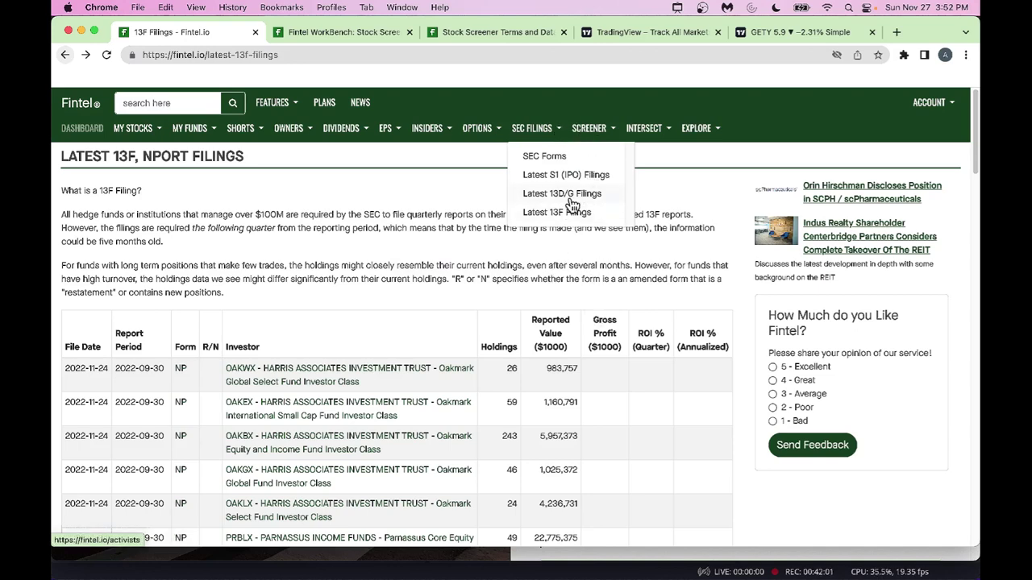
pyautogui.click(553, 157)
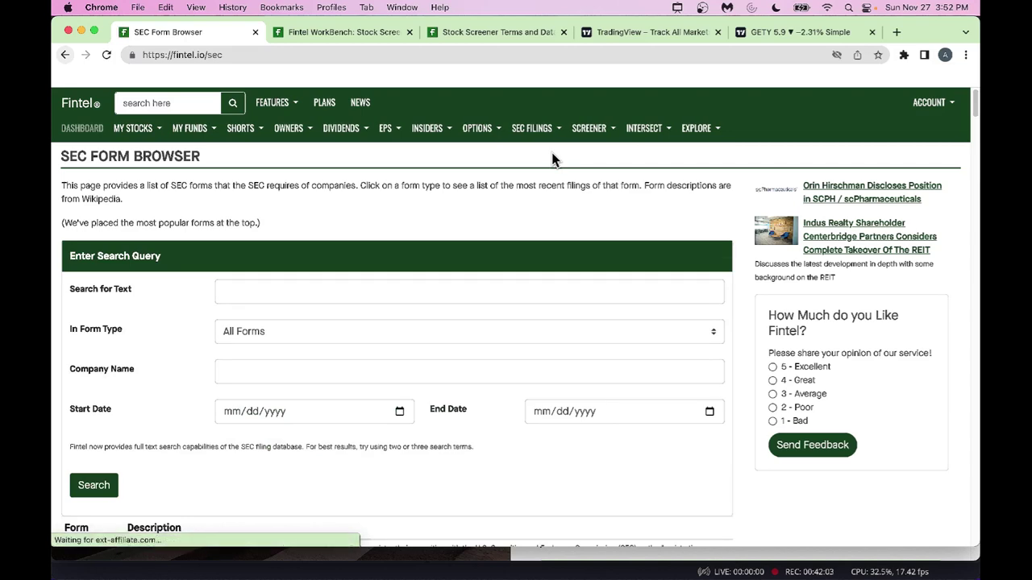
pyautogui.scroll(-3, 565, 338)
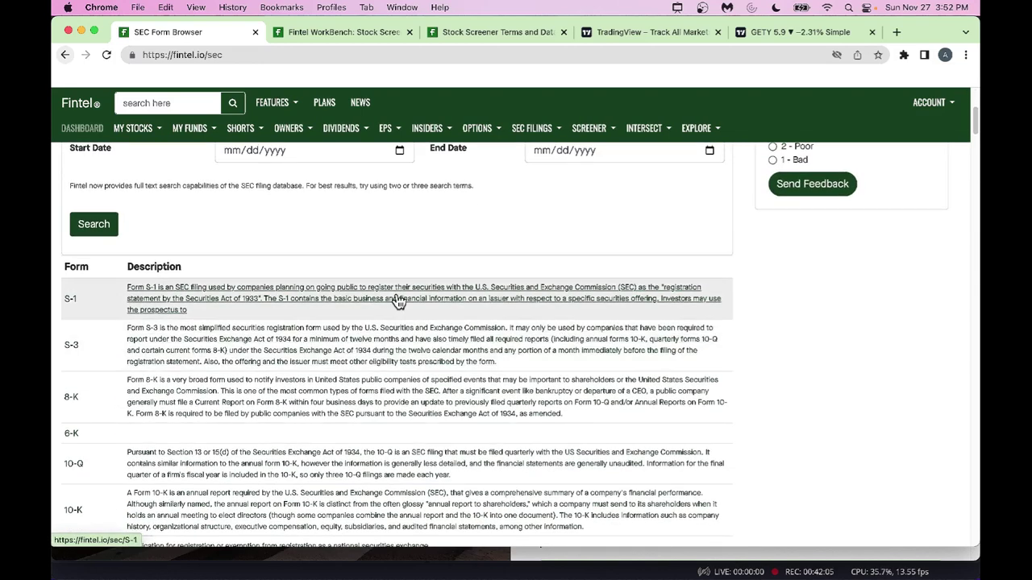
pyautogui.click(387, 301)
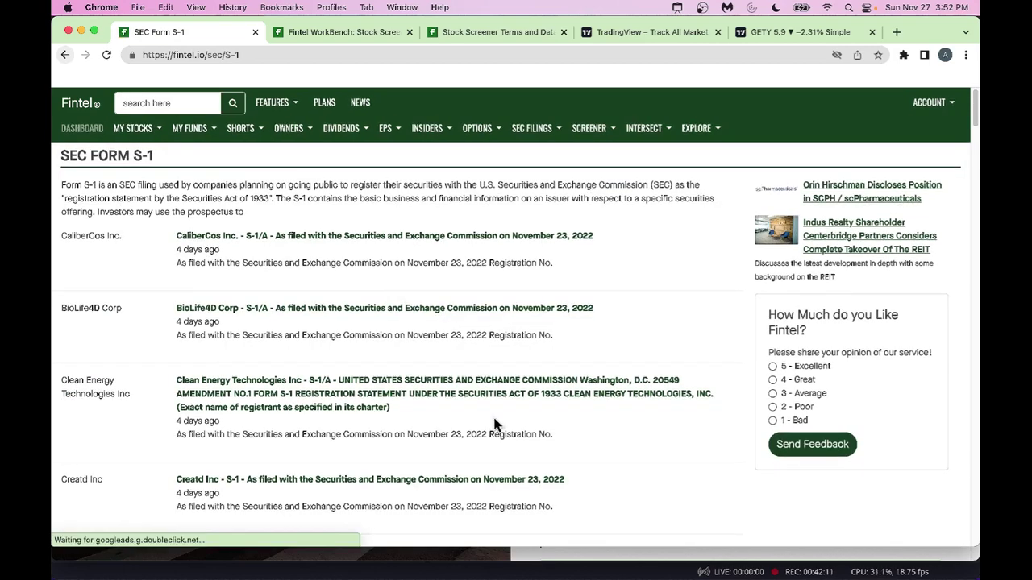
pyautogui.scroll(-5, 495, 425)
pyautogui.scroll(10, 494, 424)
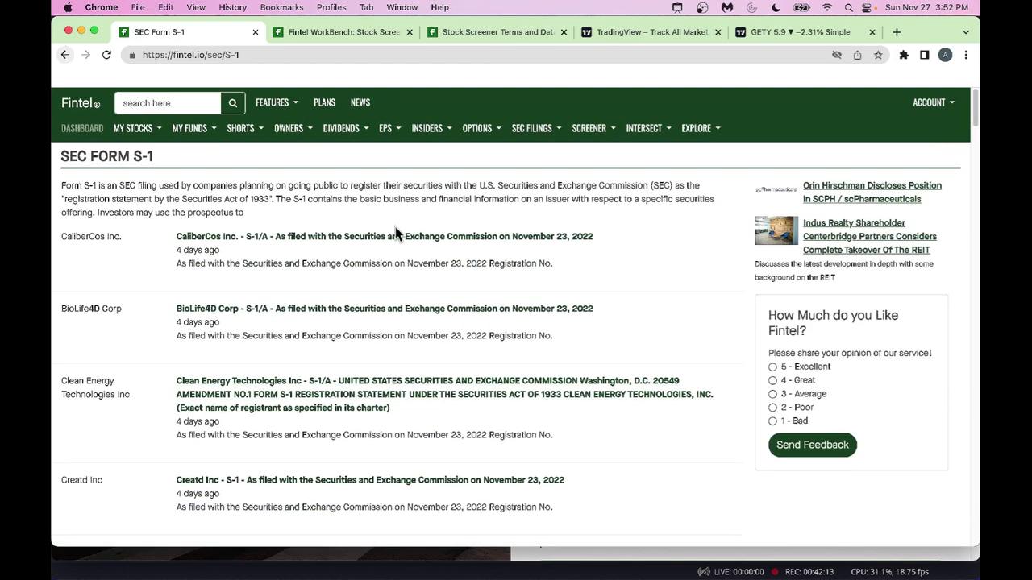
# - Open the CaliberCos Inc. S-1/A filing of November 23, 2022 and look through its preliminary prospectus and cover page
pyautogui.click(396, 240)
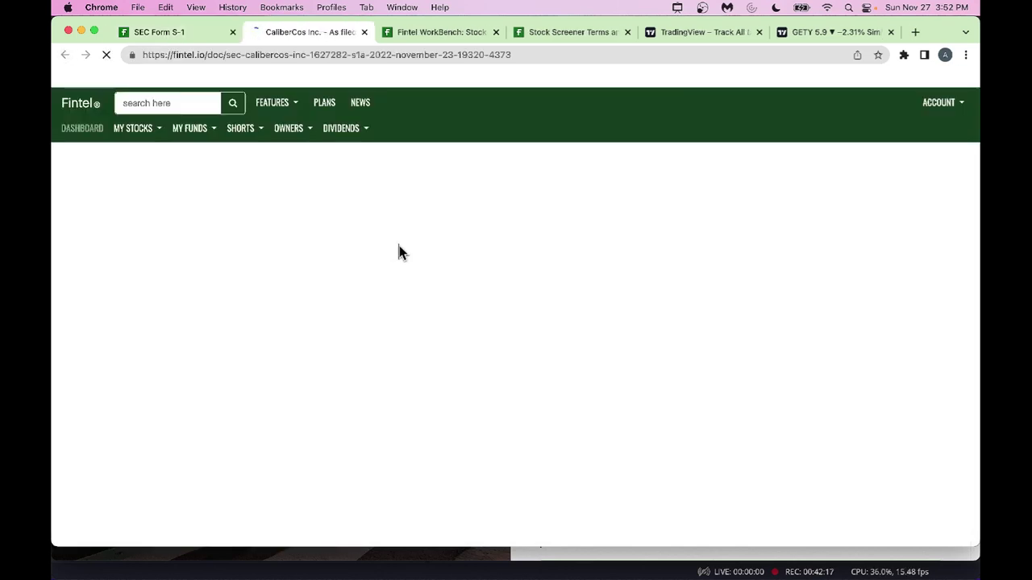
pyautogui.scroll(-10, 453, 332)
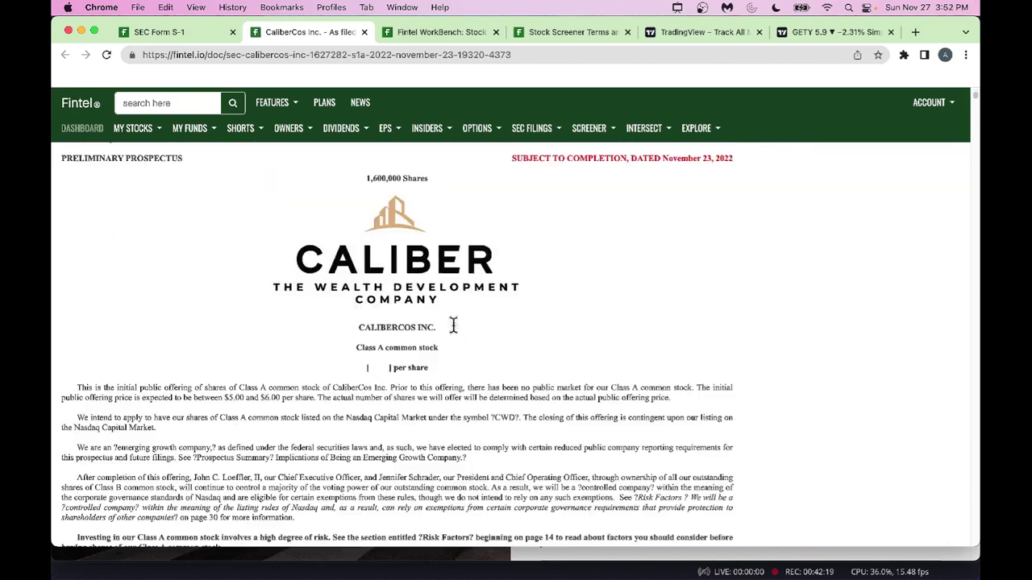
pyautogui.scroll(-10, 453, 332)
pyautogui.scroll(15, 454, 326)
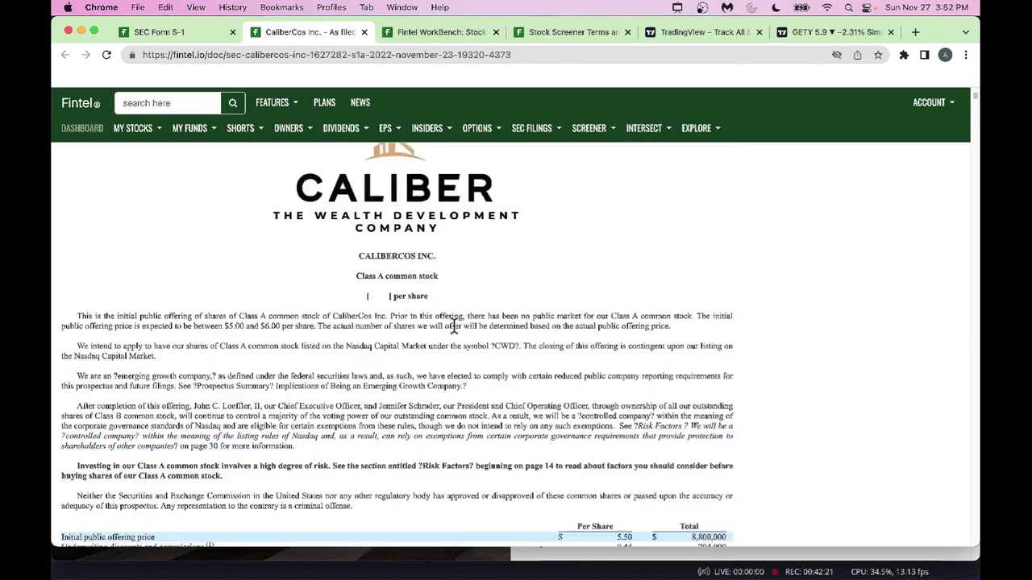
pyautogui.scroll(2, 454, 325)
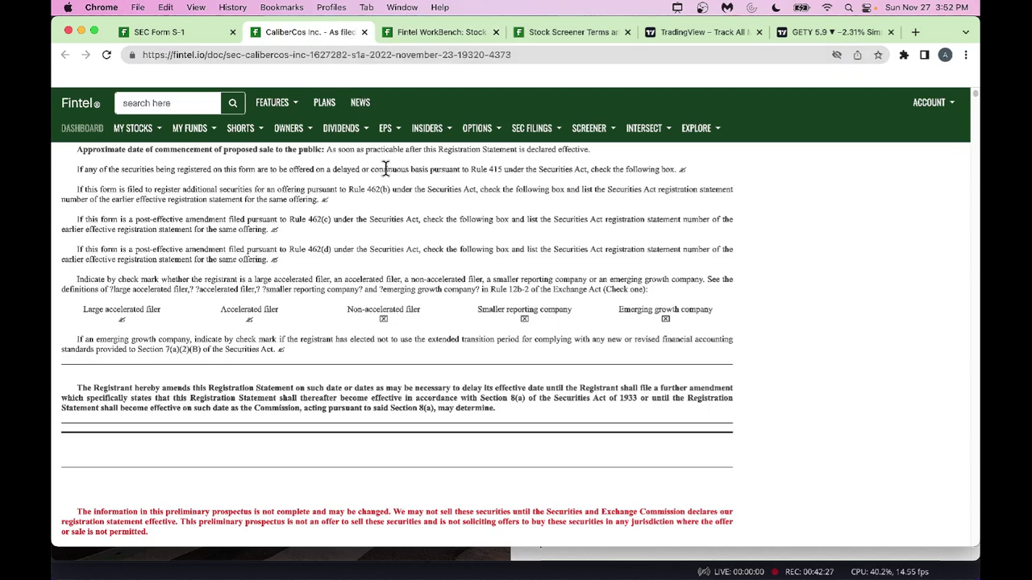
pyautogui.scroll(8, 435, 236)
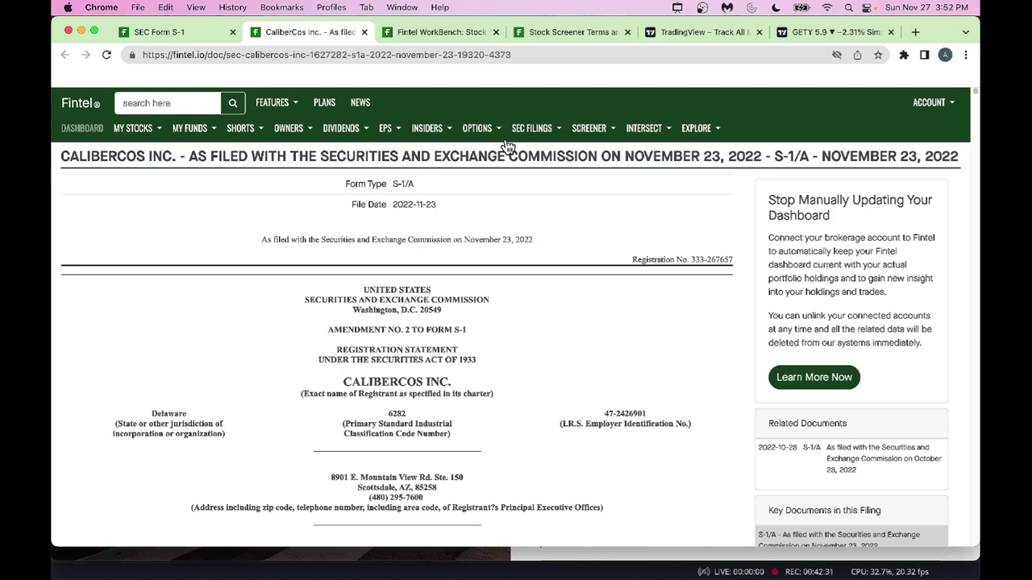
# - Open the WorkBench (Screener 3.0) stock screener and go past the quick start guide to the sample query editor
pyautogui.moveTo(558, 131)
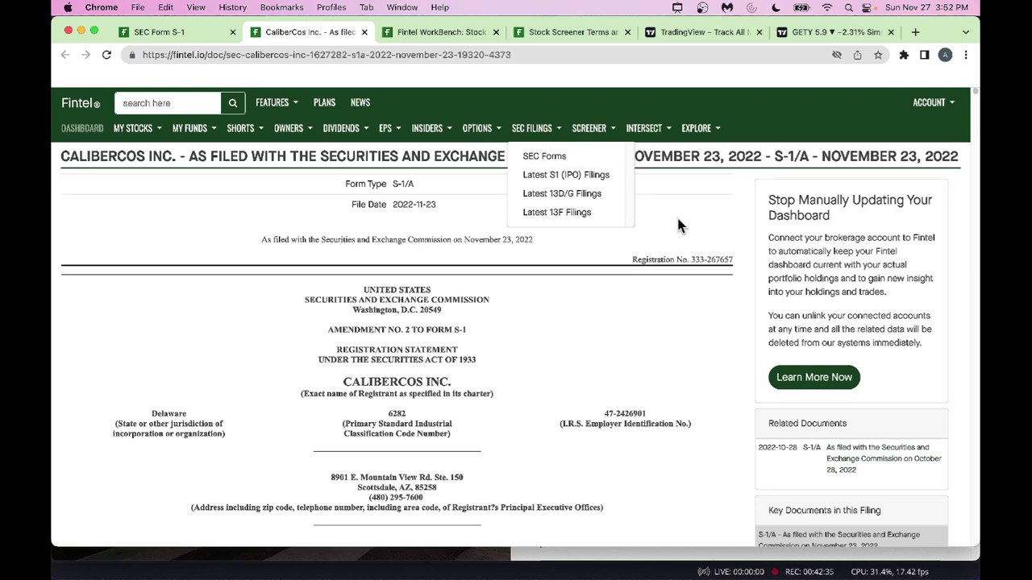
pyautogui.click(614, 133)
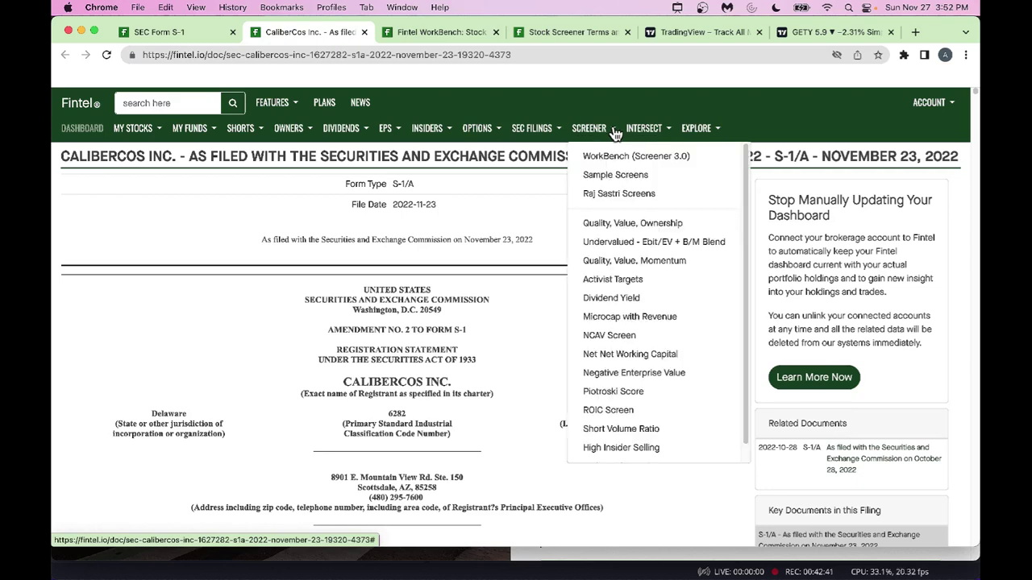
pyautogui.click(626, 158)
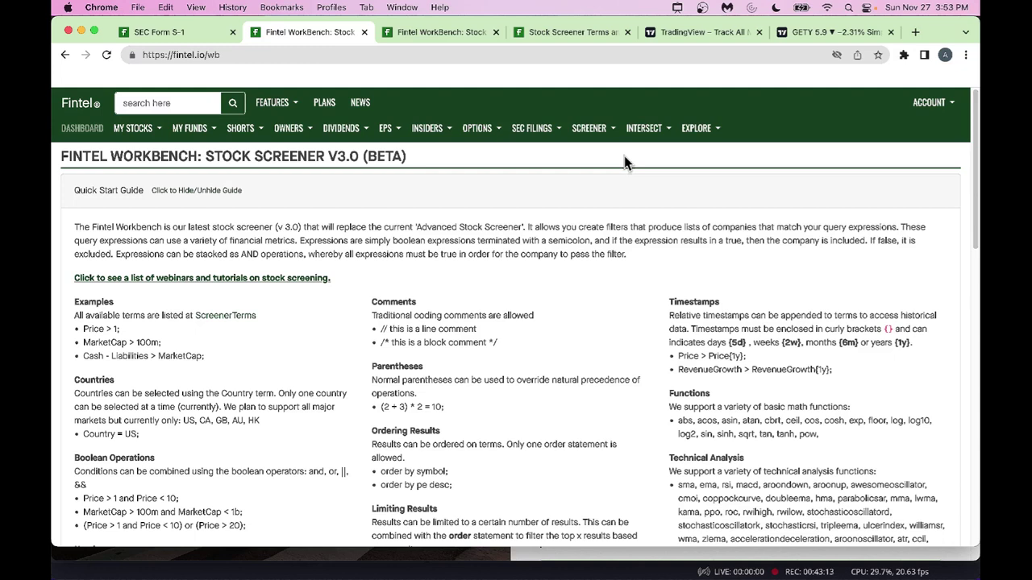
pyautogui.scroll(-5, 638, 366)
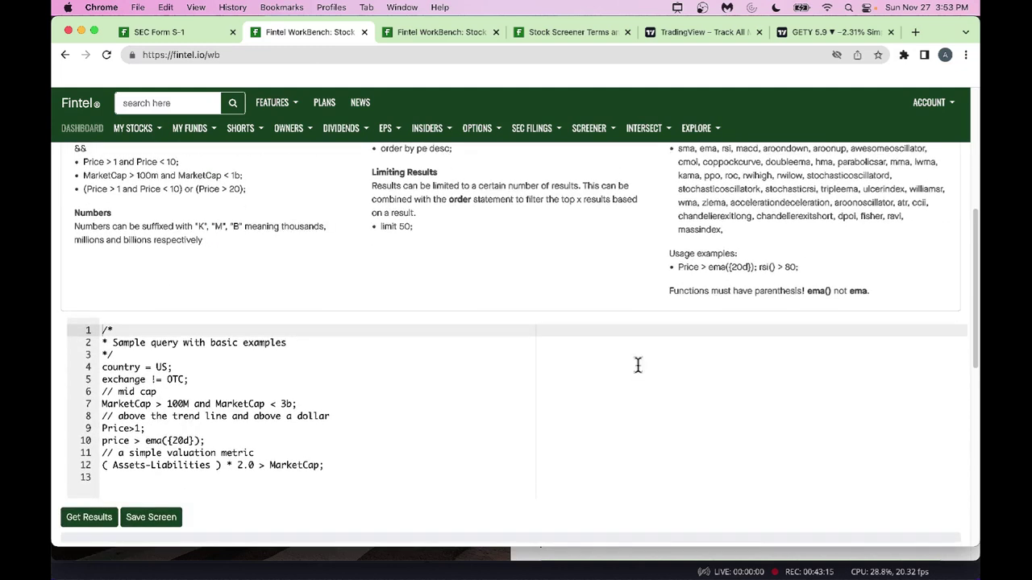
pyautogui.scroll(-2, 292, 413)
pyautogui.scroll(-1, 292, 413)
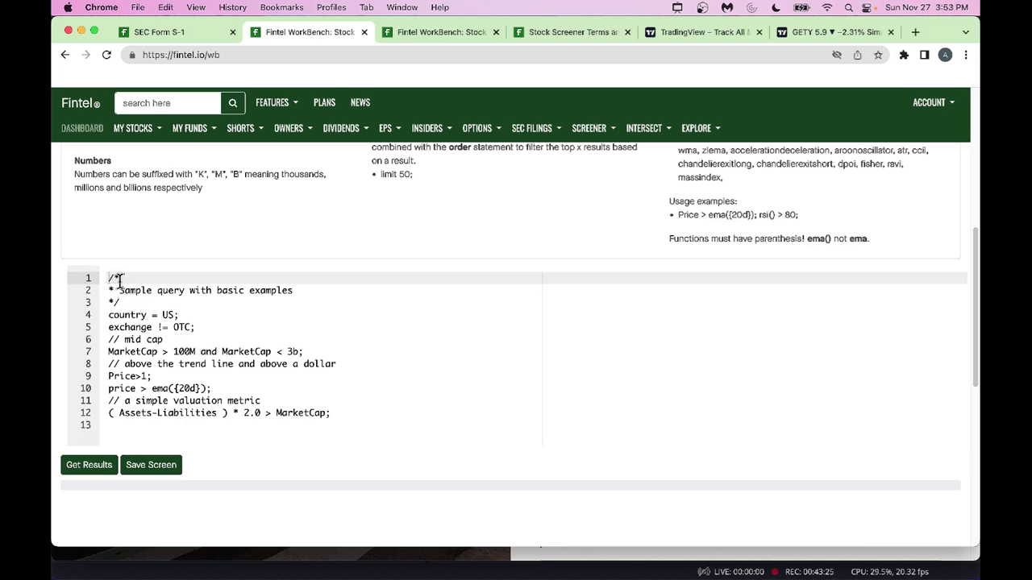
# - Highlight the comment block at the start of the sample query, and its text "Sample query with basic examples"
pyautogui.tripleClick(113, 293)
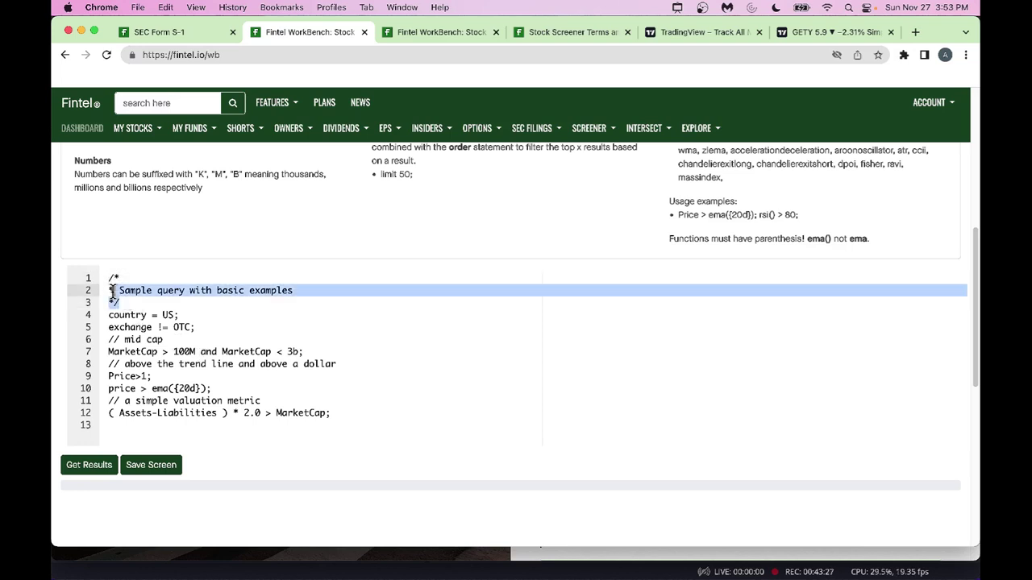
pyautogui.moveTo(112, 293); pyautogui.dragTo(100, 270)
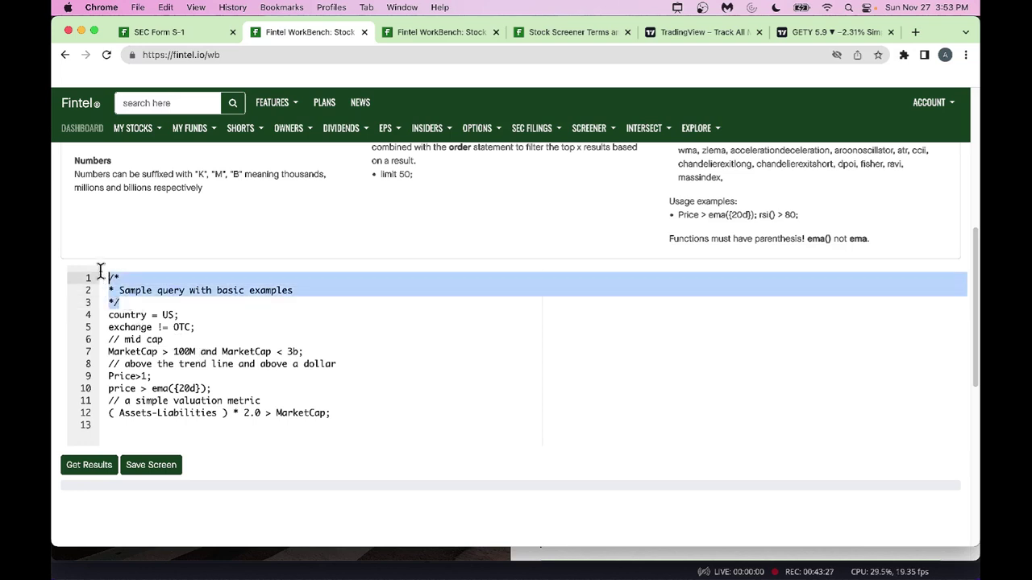
pyautogui.click(133, 302)
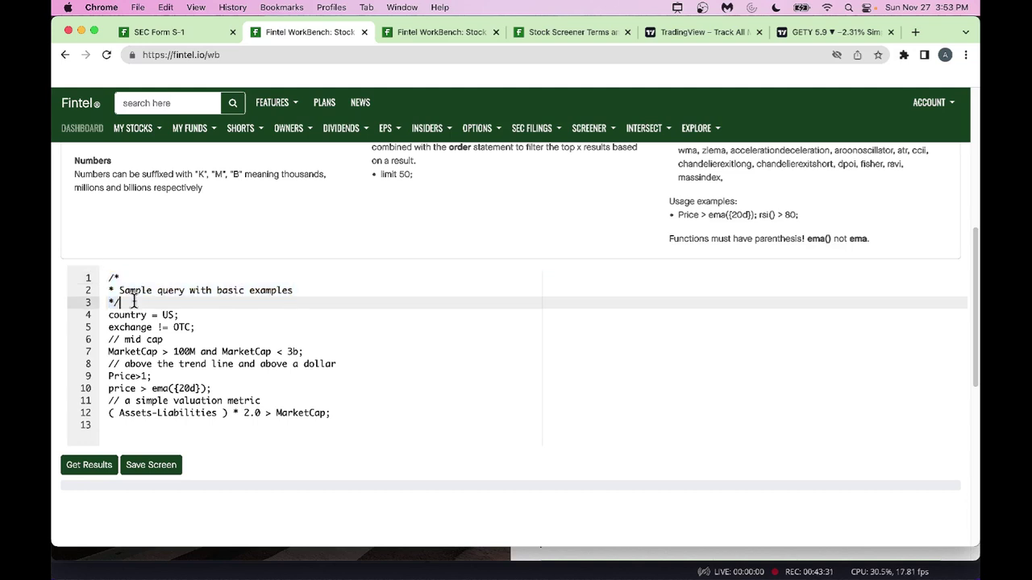
pyautogui.moveTo(119, 290); pyautogui.dragTo(287, 284)
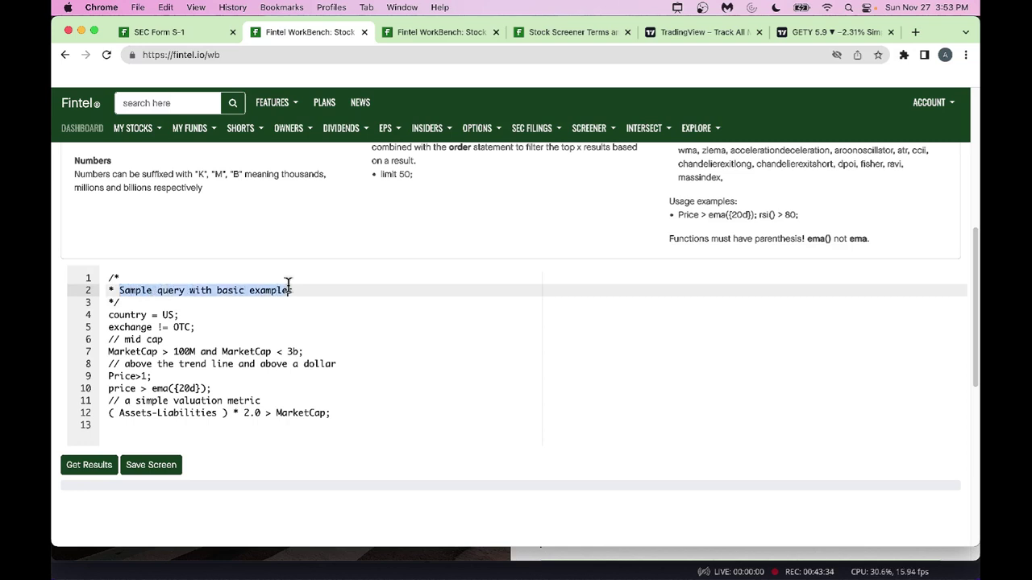
pyautogui.click(267, 326)
# - Go through the query's country = US, exchange != OTC and MarketCap range conditions one line at a time
pyautogui.click(212, 313)
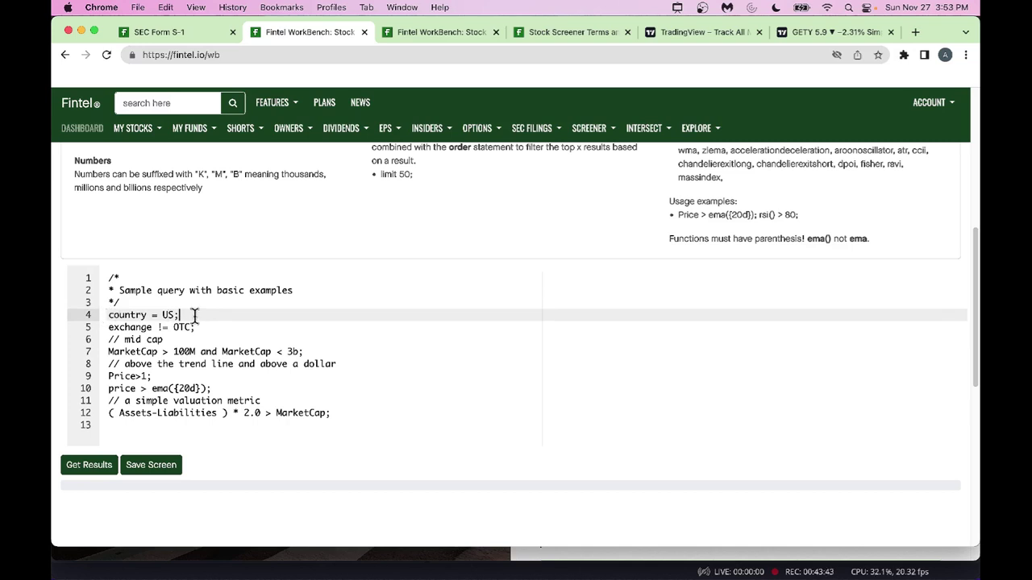
pyautogui.click(219, 331)
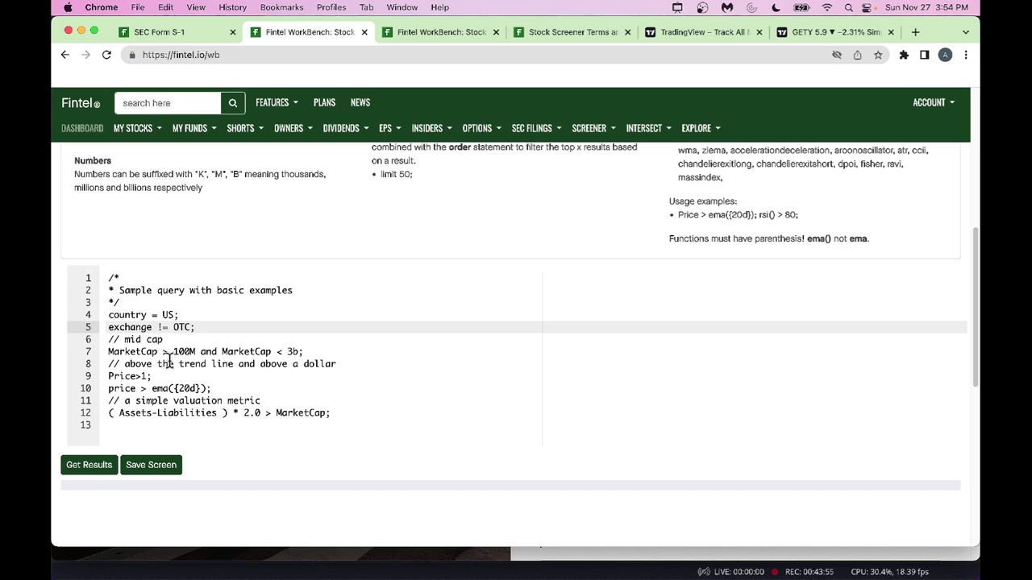
pyautogui.click(312, 352)
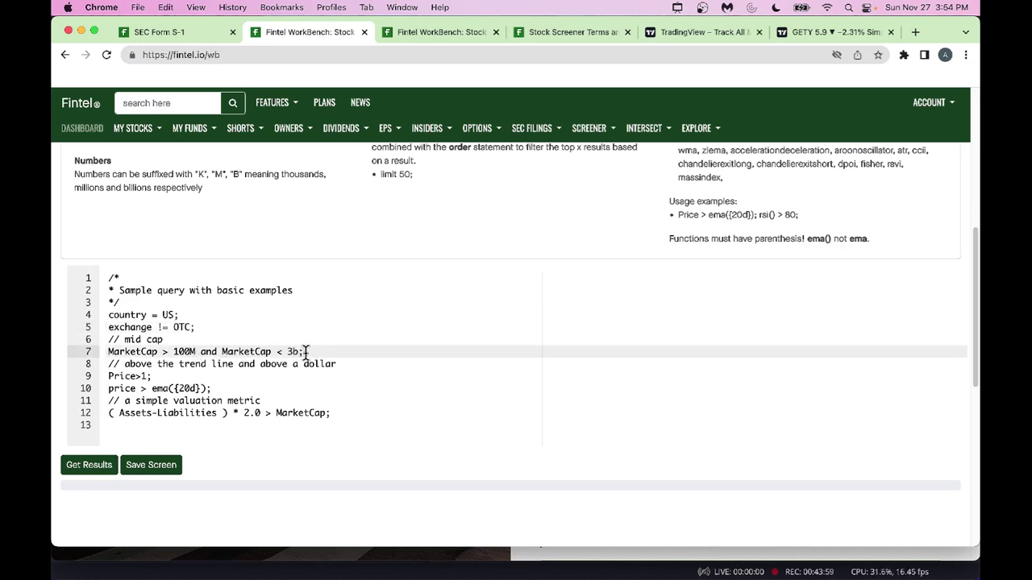
pyautogui.press('Left')
pyautogui.press('Left')
pyautogui.press('Left')
pyautogui.press('Left')
pyautogui.press('Left')
pyautogui.press('Left')
pyautogui.press('Left')
pyautogui.press('Left')
pyautogui.press('Left')
pyautogui.press('Left')
pyautogui.press('Left')
pyautogui.press('Left')
pyautogui.press('Left')
pyautogui.press('Left')
pyautogui.press('Left')
pyautogui.press('Left')
pyautogui.press('Left')
pyautogui.press('Left')
pyautogui.press('Left')
pyautogui.press('Left')
# - Examine the Price>1 and price > ema({20d}) conditions, and highlight the valuation line comparing Assets-Liabilities times 2.0 with MarketCap
pyautogui.click(170, 377)
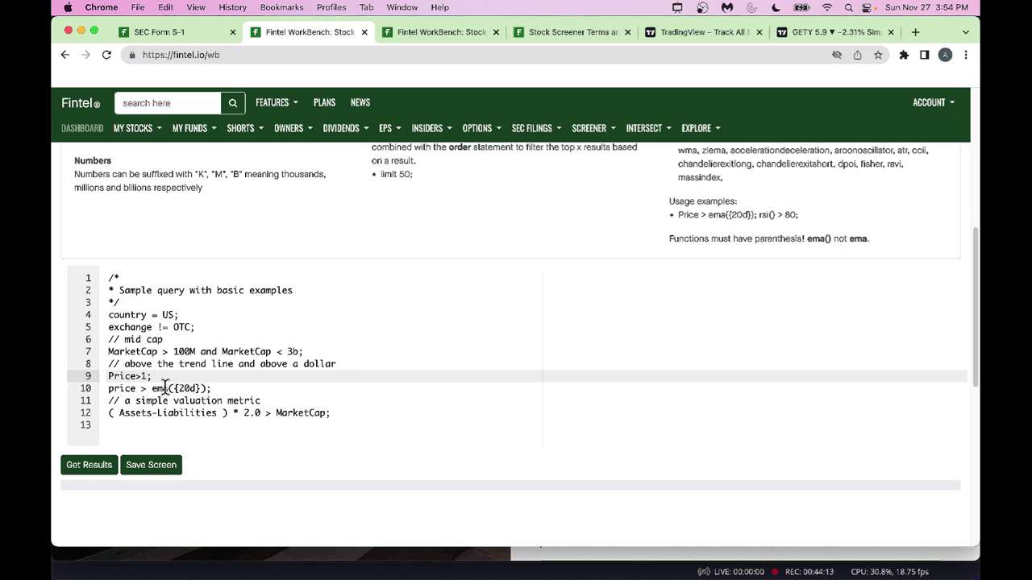
pyautogui.click(240, 389)
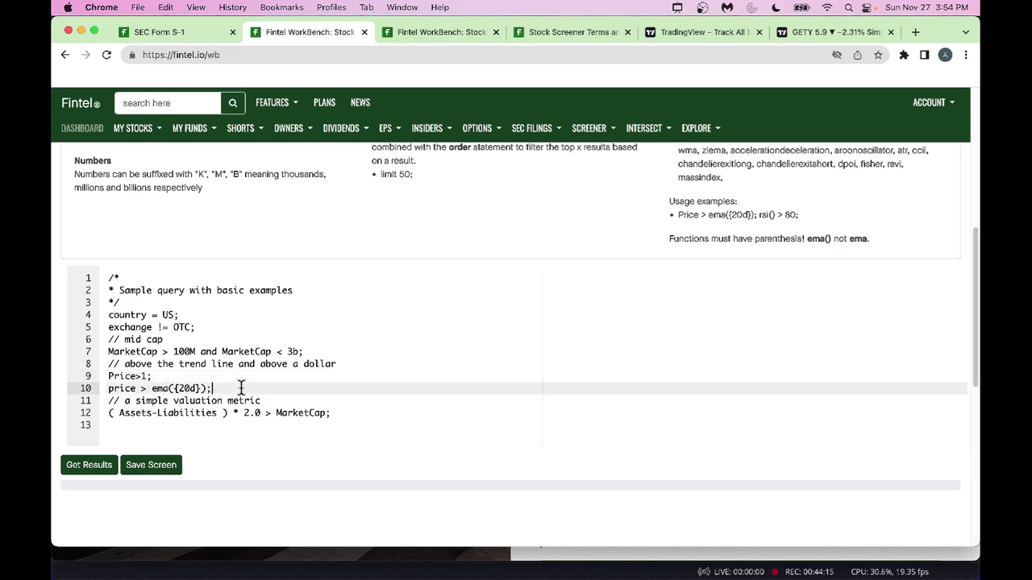
pyautogui.click(223, 425)
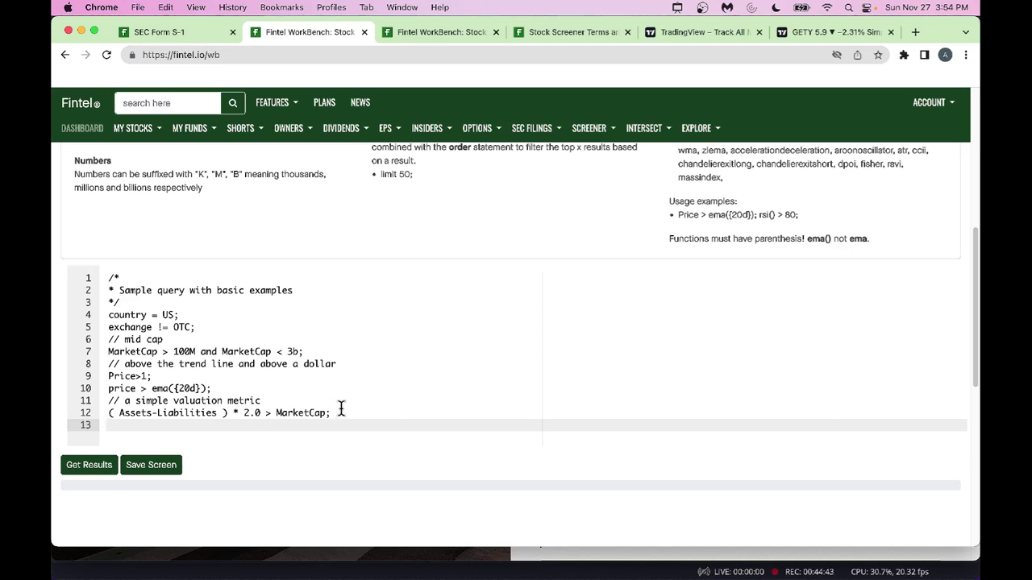
pyautogui.moveTo(341, 409); pyautogui.dragTo(105, 413)
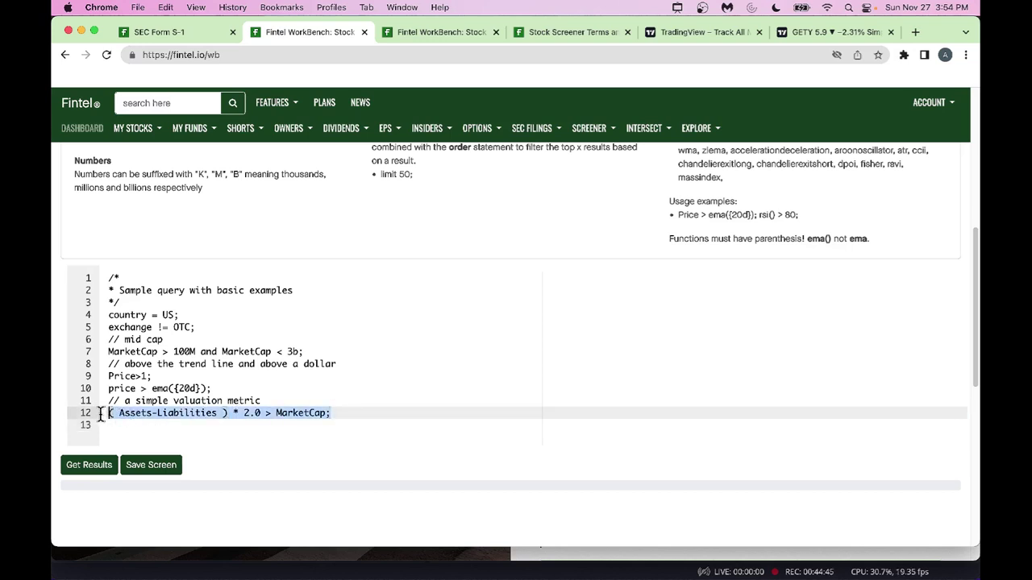
pyautogui.click(404, 311)
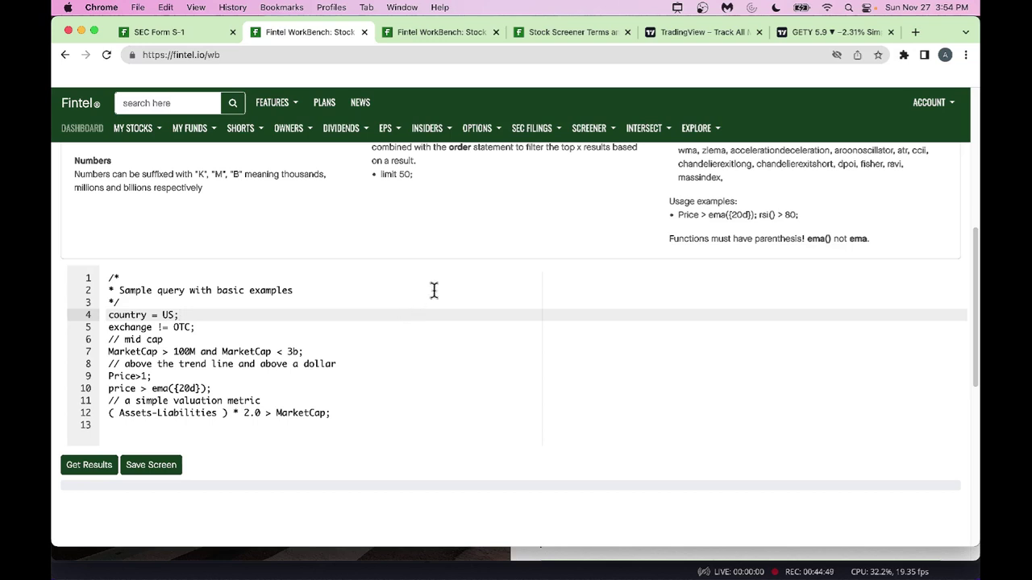
# - Run the sample query and compare the results table's columns with the query's conditions
pyautogui.click(95, 469)
pyautogui.scroll(-5, 305, 390)
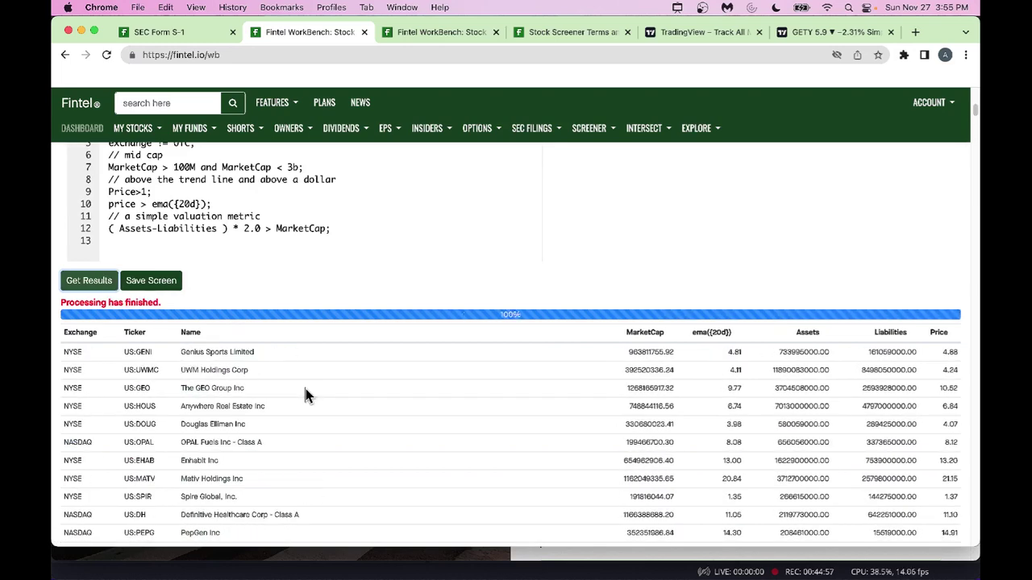
pyautogui.scroll(1, 266, 303)
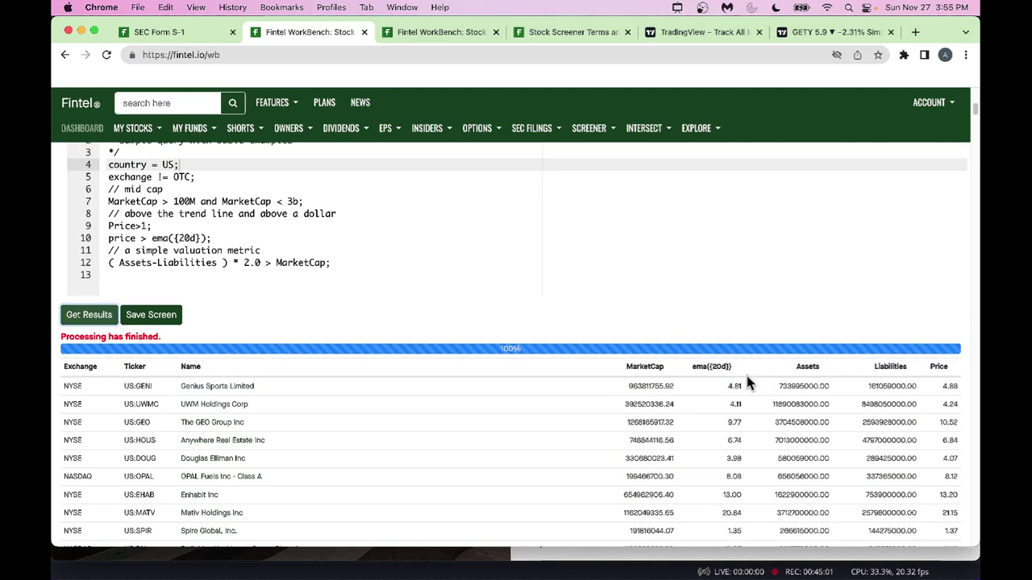
pyautogui.scroll(2, 743, 376)
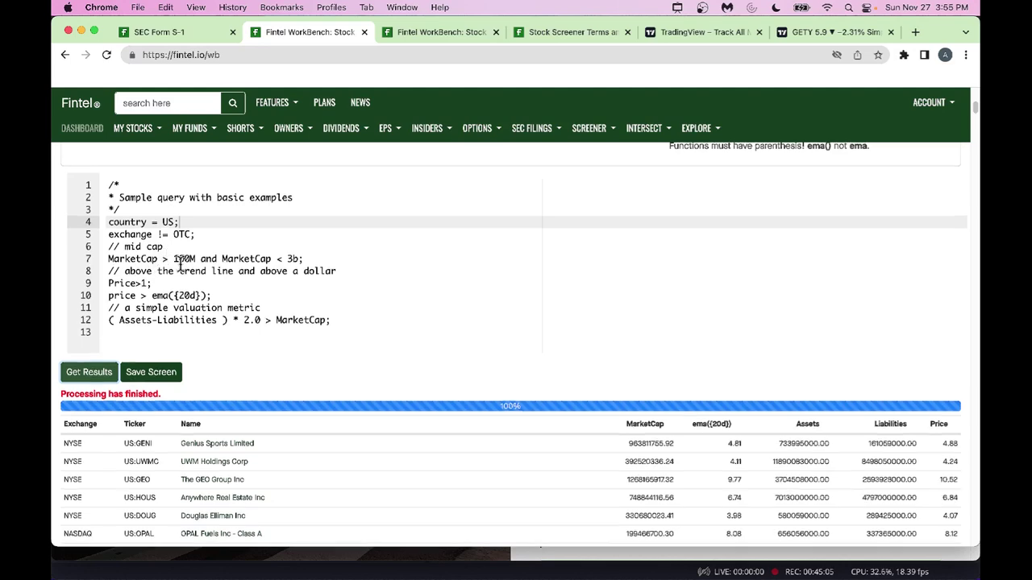
pyautogui.scroll(1, 165, 258)
pyautogui.scroll(-1, 173, 261)
pyautogui.scroll(-1, 179, 264)
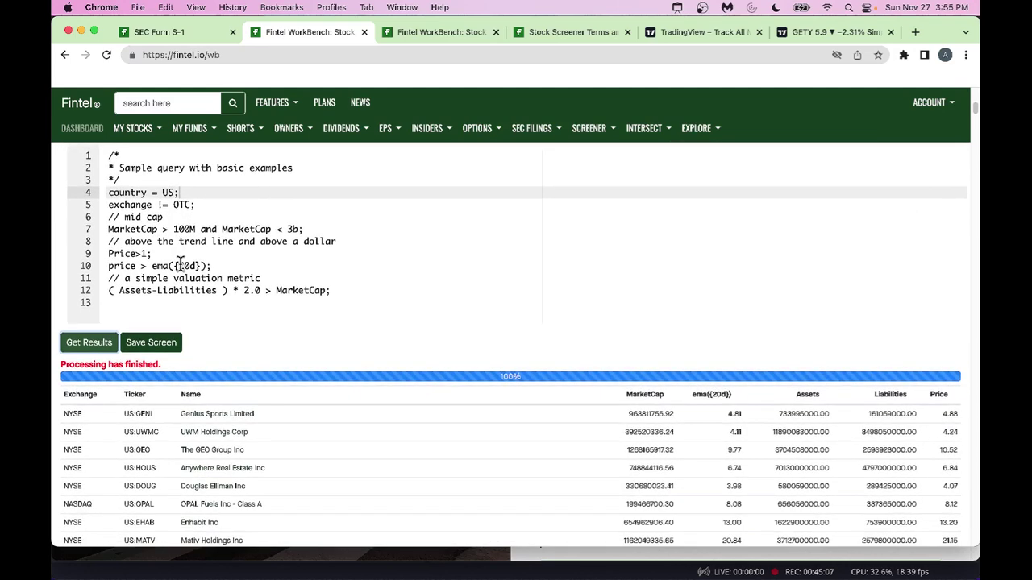
# - Outline the Exchange and Ticker columns, the first ema({20d}) value and the first Price value in the results, and clear the outlines
pyautogui.scroll(-1, 179, 267)
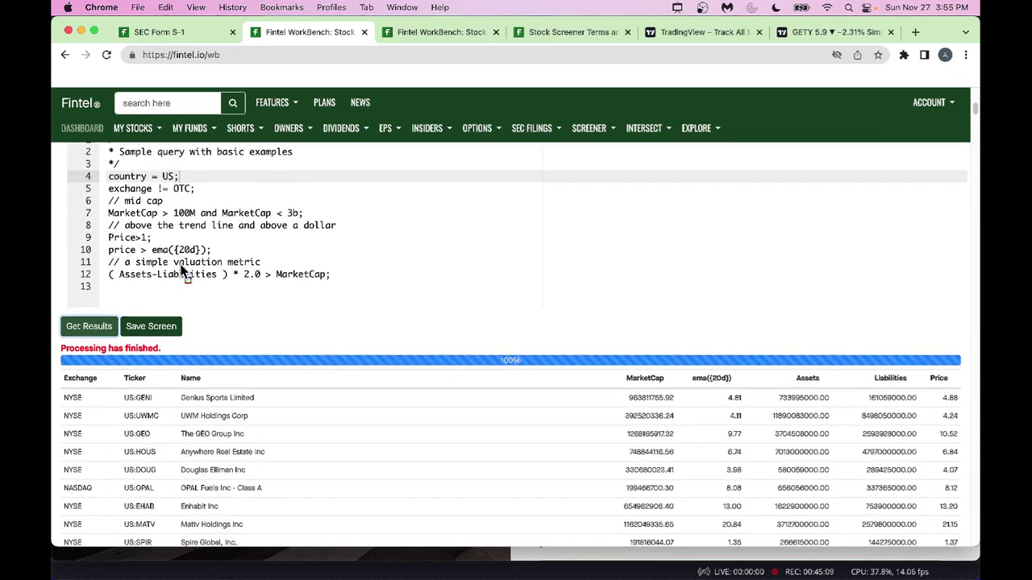
pyautogui.moveTo(58, 359)
pyautogui.mouseDown()
pyautogui.moveTo(83, 433)
pyautogui.moveTo(169, 444)
pyautogui.mouseUp()
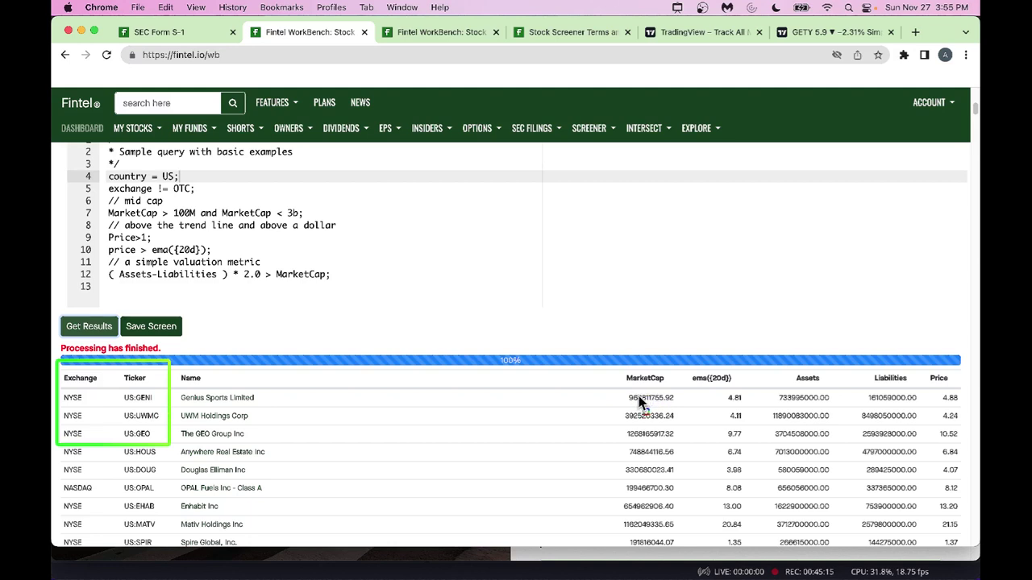
pyautogui.moveTo(685, 372)
pyautogui.mouseDown()
pyautogui.moveTo(698, 405)
pyautogui.moveTo(738, 426)
pyautogui.moveTo(762, 415)
pyautogui.mouseUp()
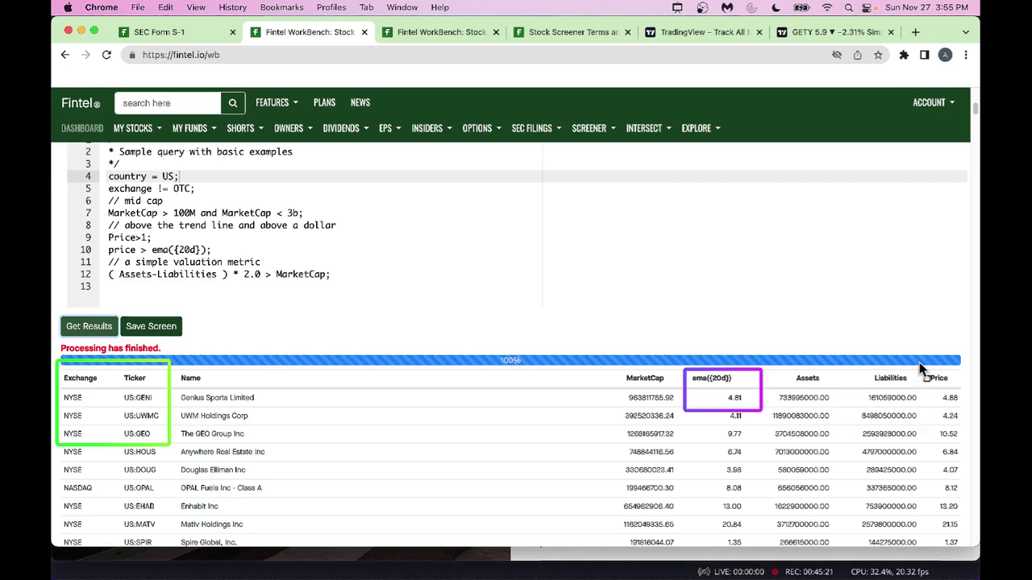
pyautogui.moveTo(919, 362); pyautogui.dragTo(974, 411)
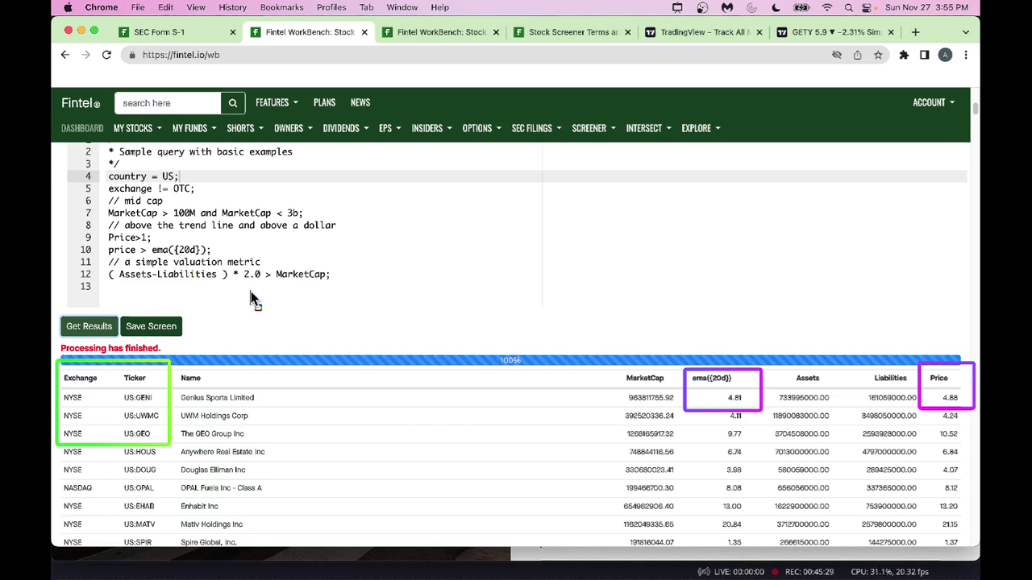
pyautogui.press('Escape')
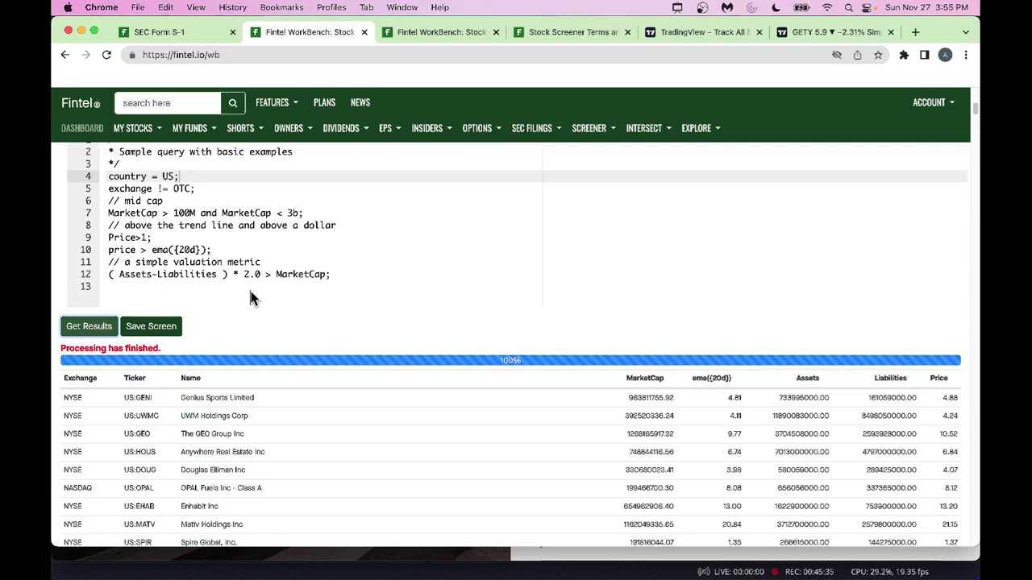
# - Comment out the price > ema({20d}) condition and the Assets-Liabilities valuation condition with // in the sample query
pyautogui.scroll(1, 249, 299)
pyautogui.scroll(-1, 250, 298)
pyautogui.scroll(-1, 250, 296)
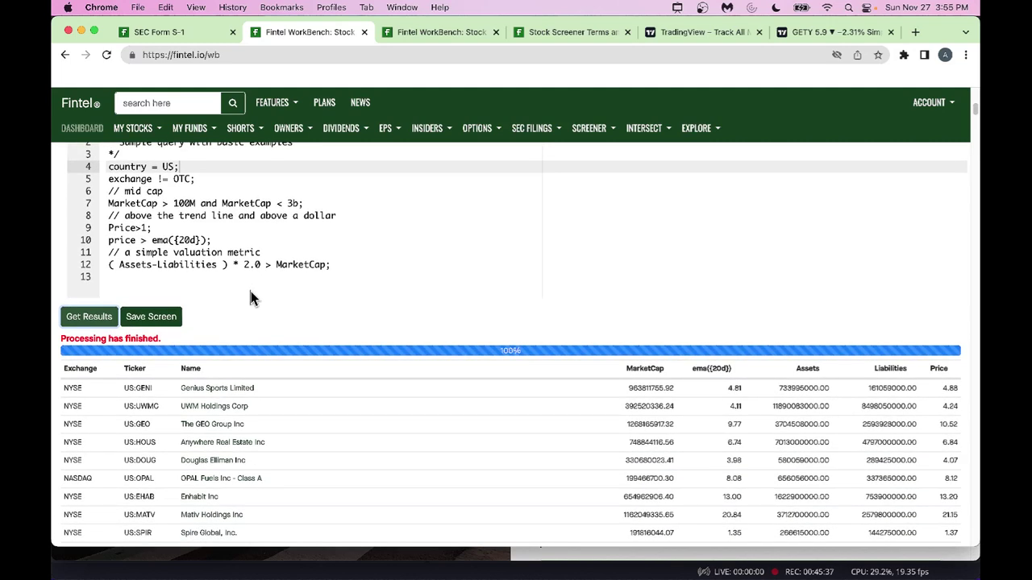
pyautogui.scroll(3, 250, 293)
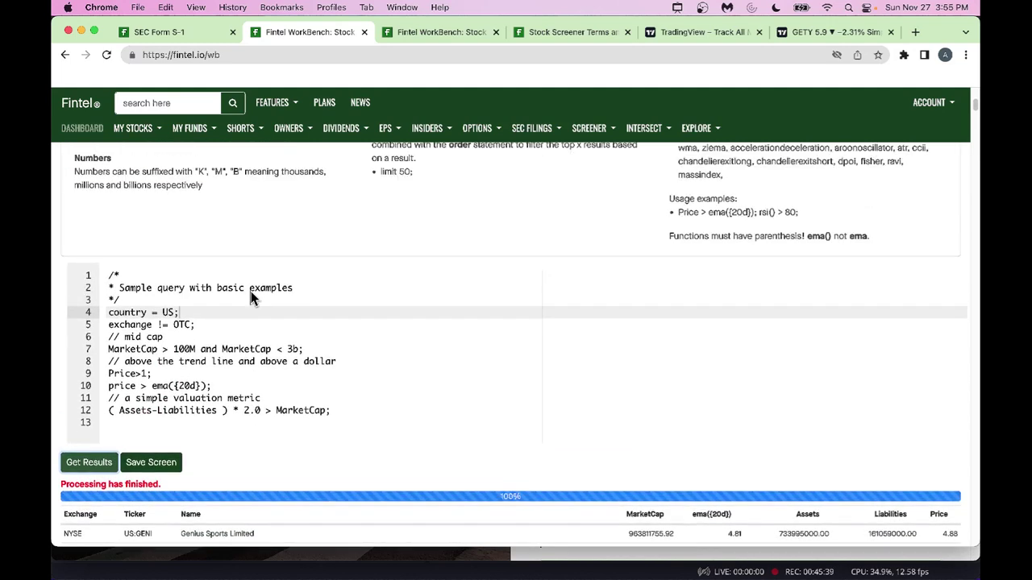
pyautogui.scroll(-1, 250, 296)
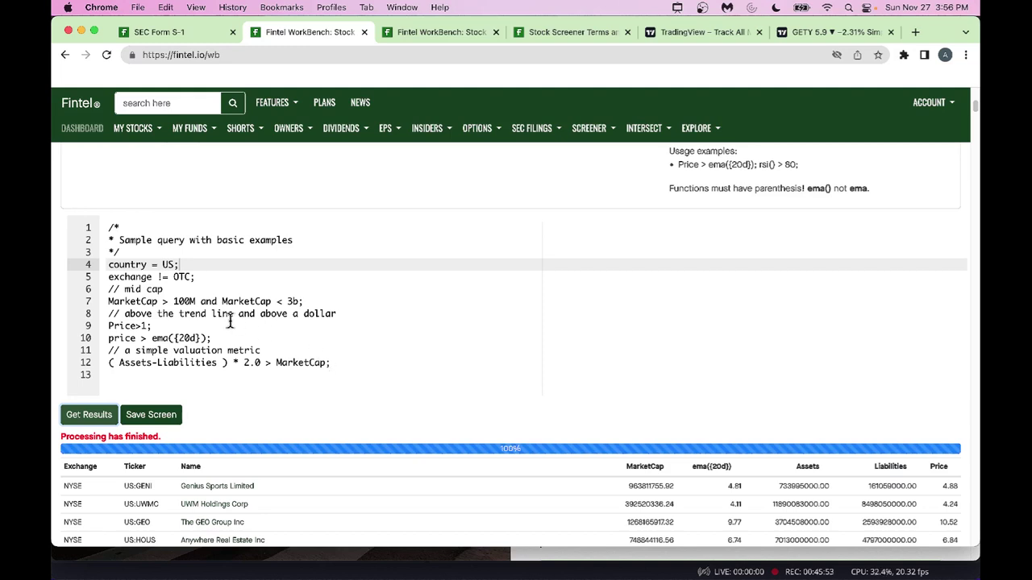
pyautogui.click(111, 338)
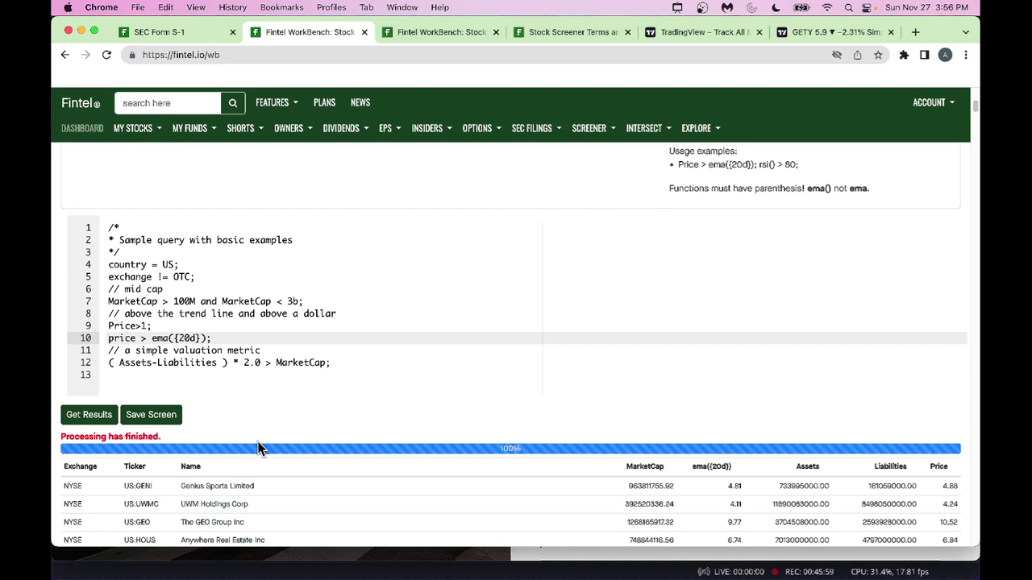
pyautogui.write('//')
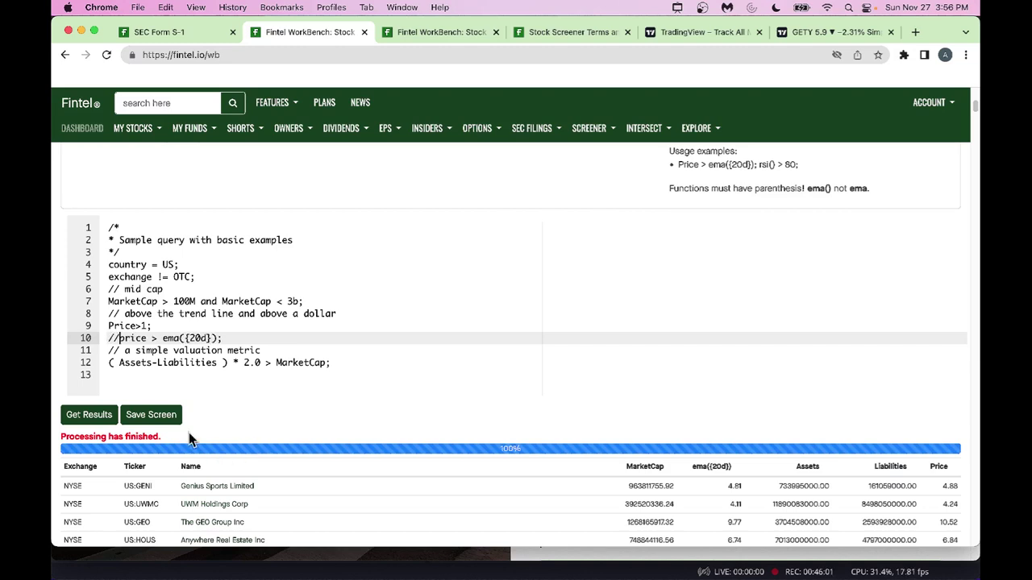
pyautogui.click(109, 363)
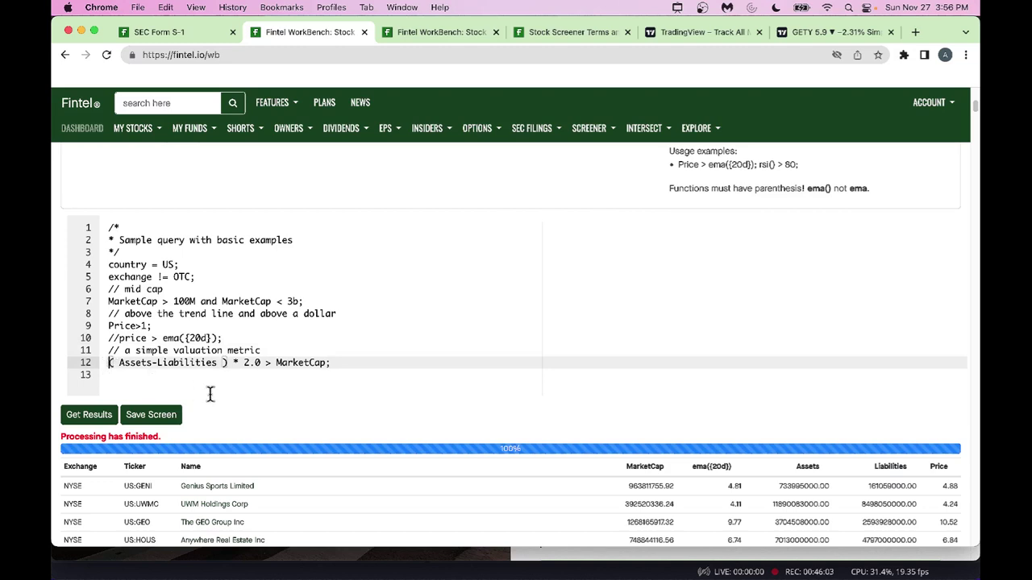
pyautogui.write('//')
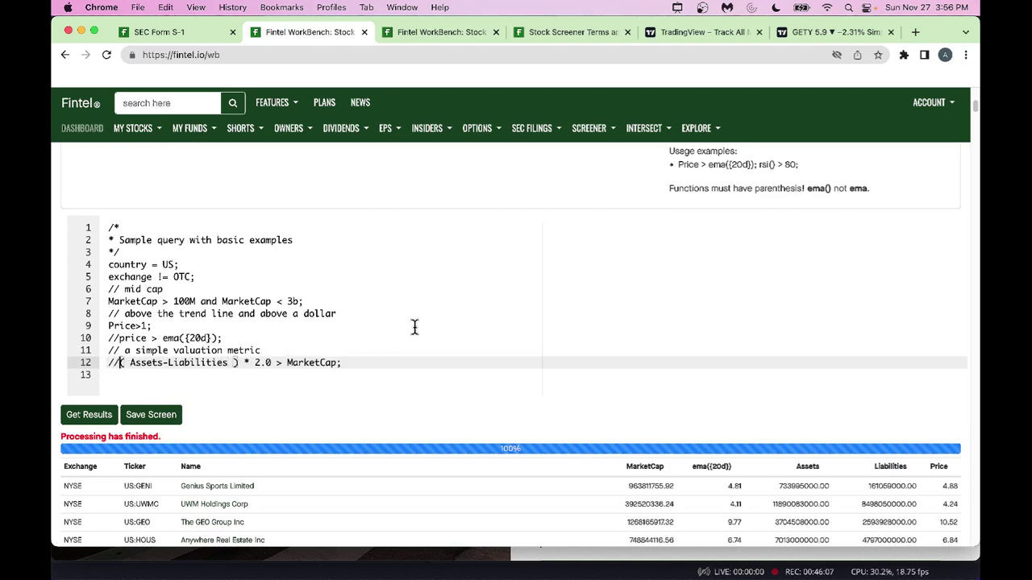
# - Add the condition marketcap>1B; on a new line below the mid cap comment
pyautogui.scroll(-1, 415, 327)
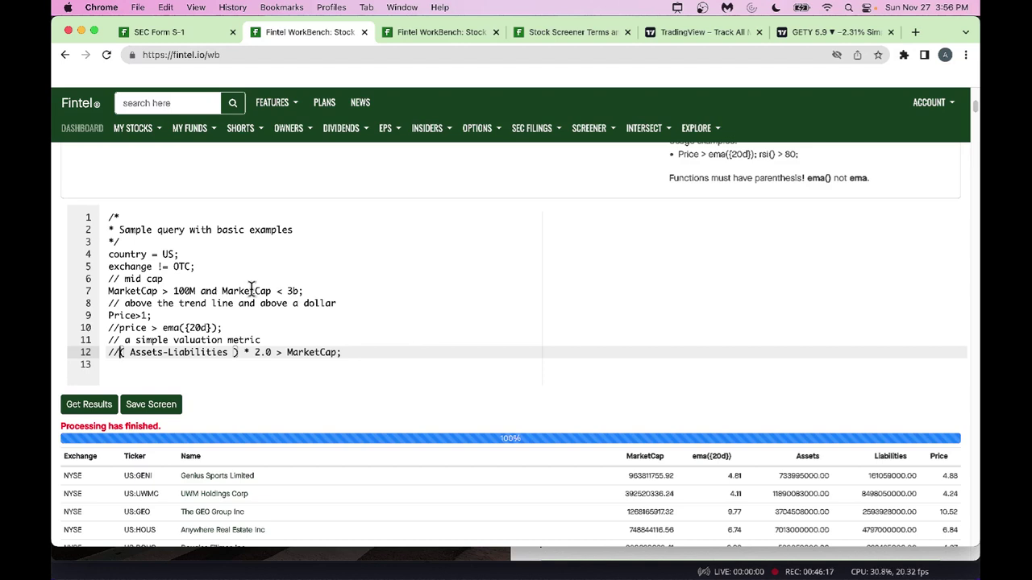
pyautogui.click(194, 254)
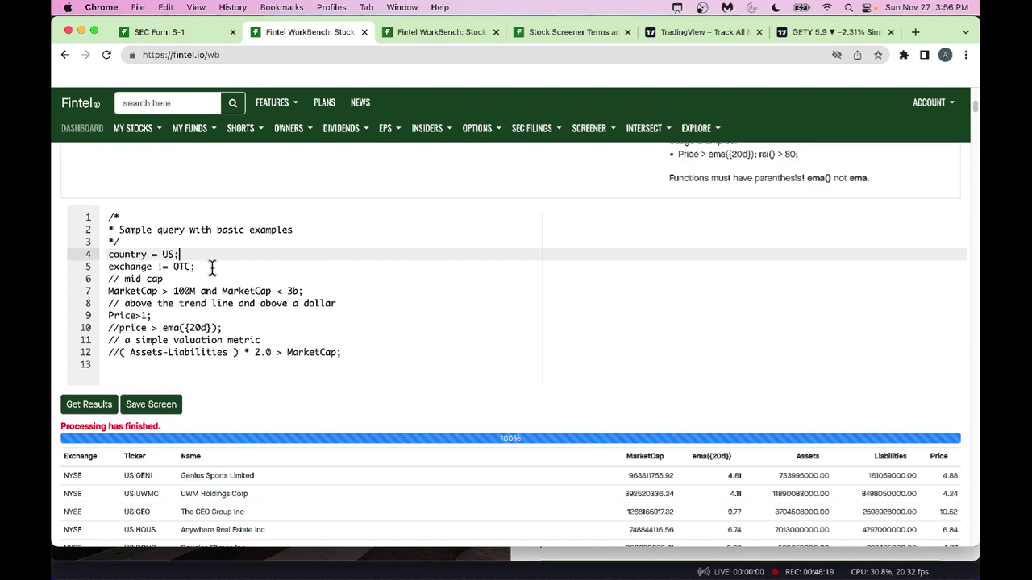
pyautogui.click(213, 267)
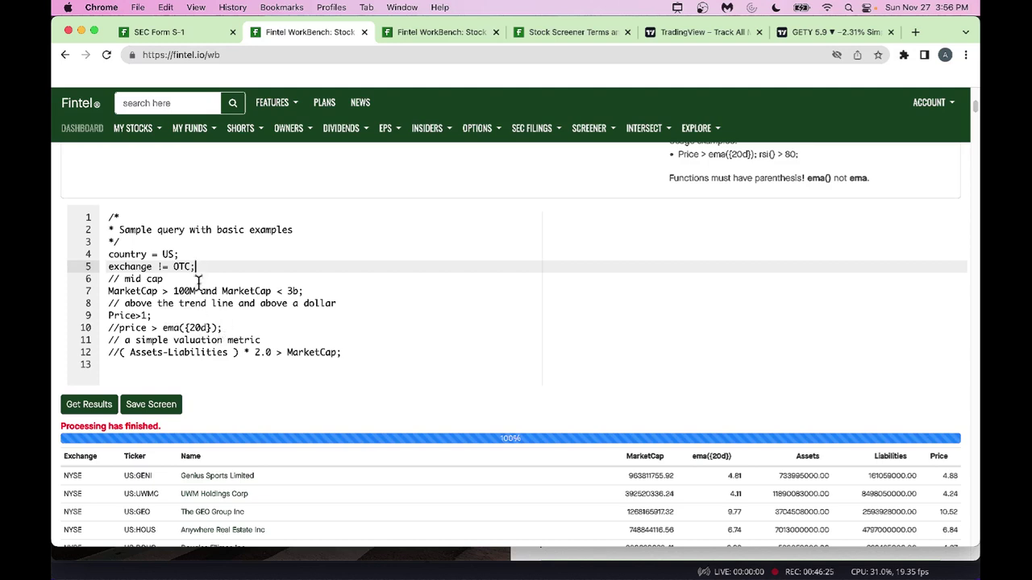
pyautogui.click(199, 279)
pyautogui.press('Return')
pyautogui.write('m')
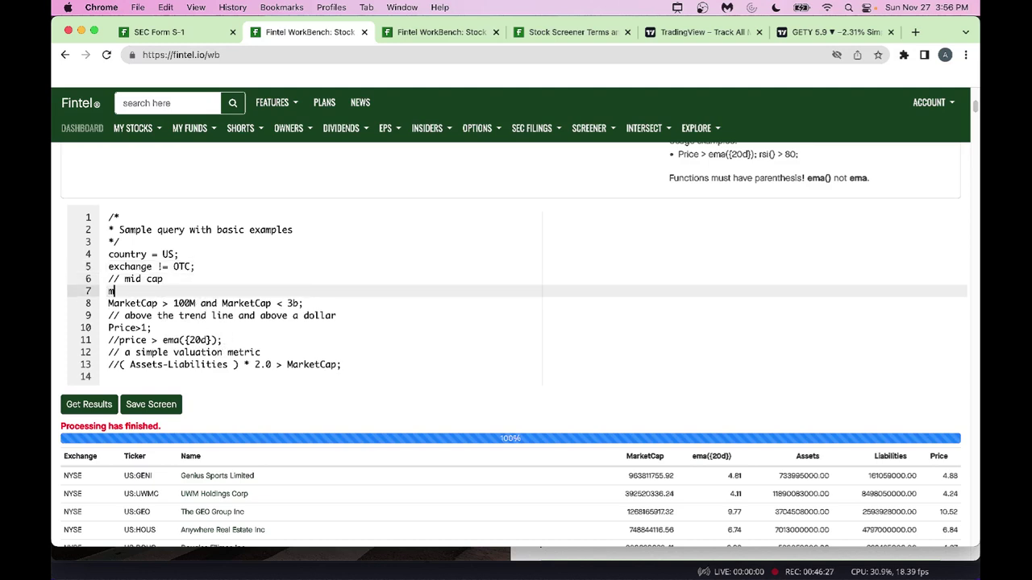
pyautogui.write('arketcap>1B;')
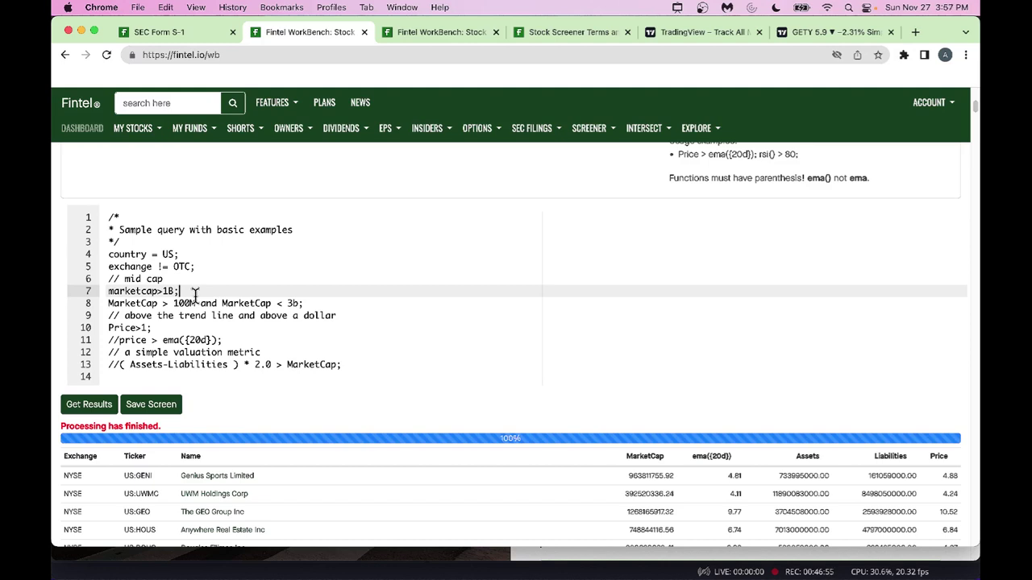
# - Add OptionCallOpenInterest; on a new line below the marketcap>1B condition, picking the field from the autocomplete suggestions
pyautogui.press('Return')
pyautogui.write('optio')
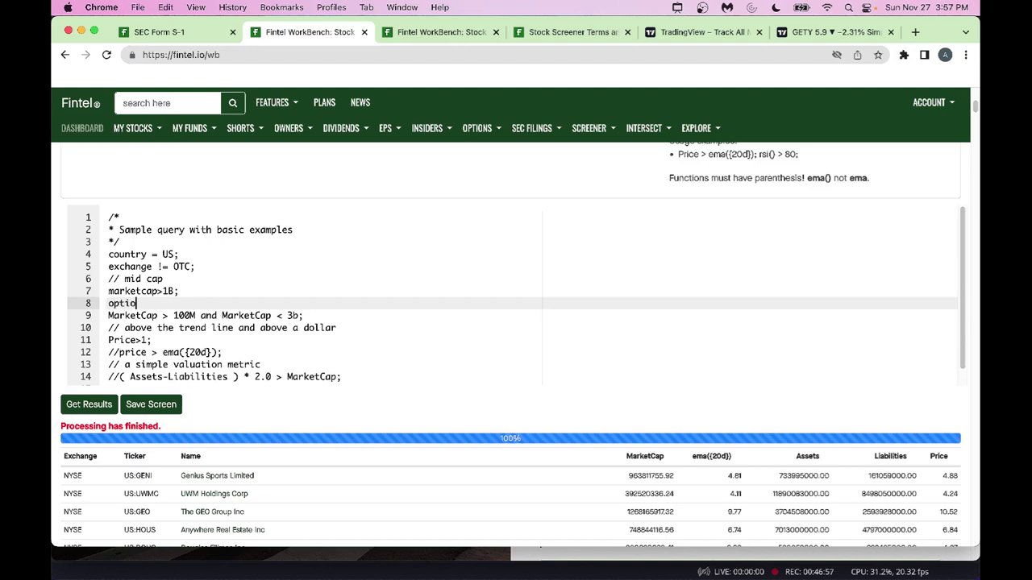
pyautogui.write('n')
pyautogui.hotkey('ctrl', 'space')
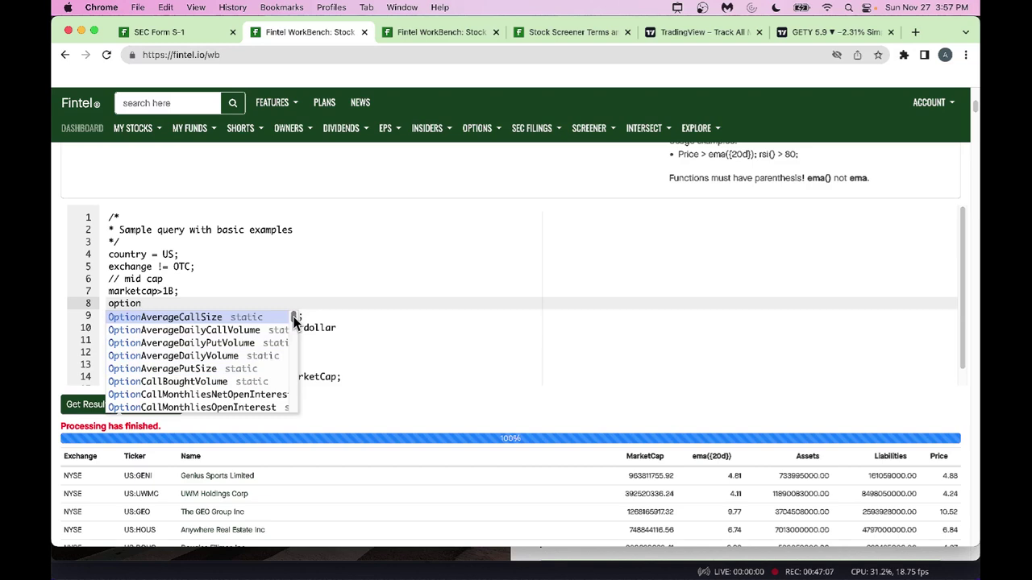
pyautogui.moveTo(294, 321); pyautogui.dragTo(293, 325)
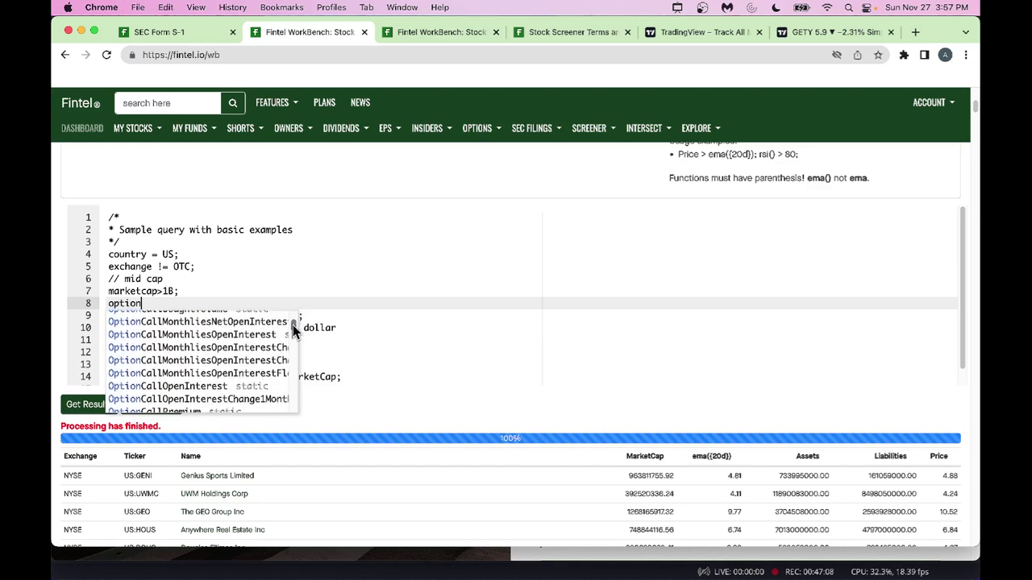
pyautogui.click(207, 387)
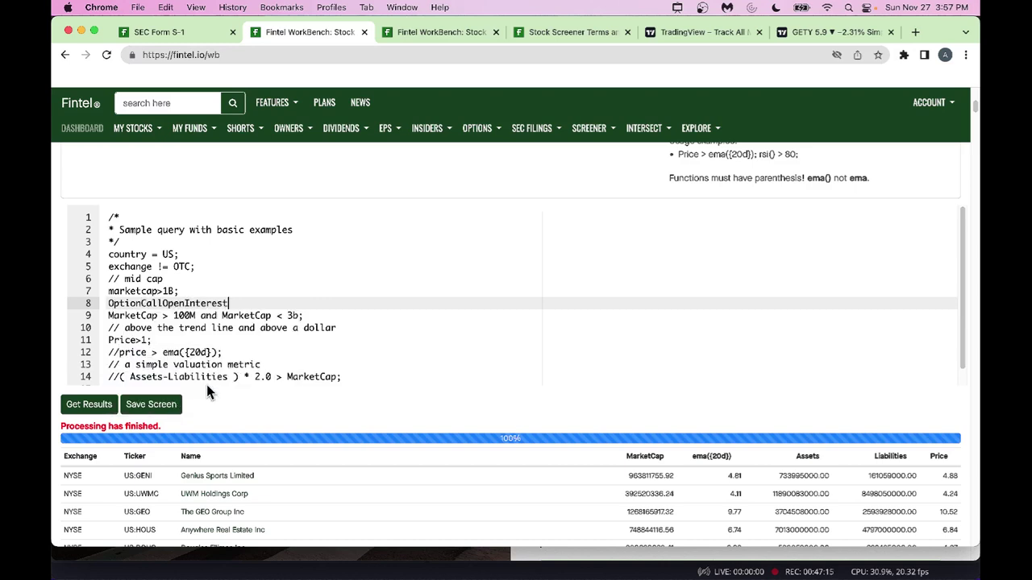
pyautogui.write(';')
# - Add OptionPutOpenInterest; on the line below the call open interest field, reusing the OpenInterest; text copied from it
pyautogui.press('Return')
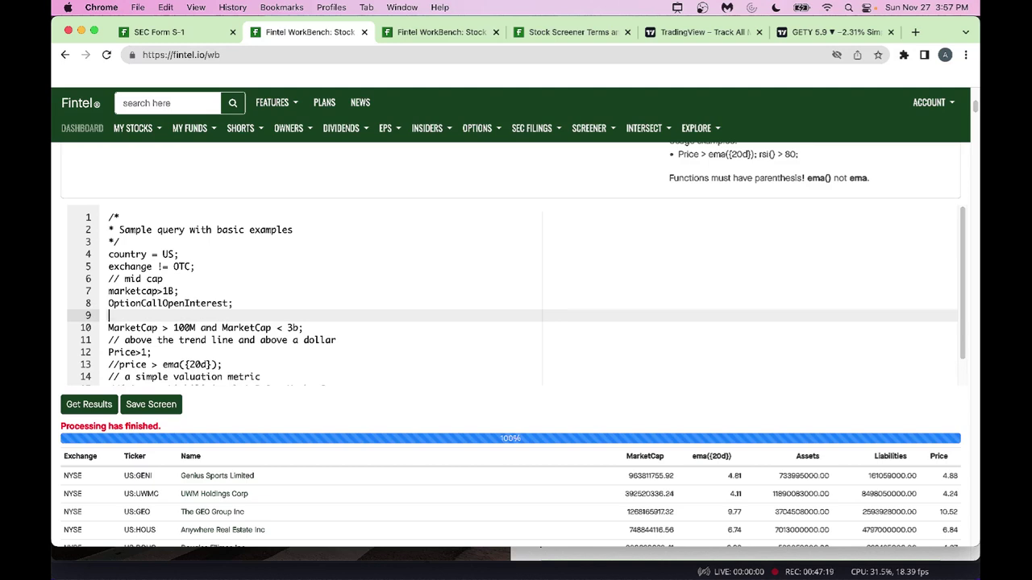
pyautogui.write('OptionPut')
pyautogui.moveTo(163, 303); pyautogui.dragTo(236, 300)
pyautogui.press('cmd+c')
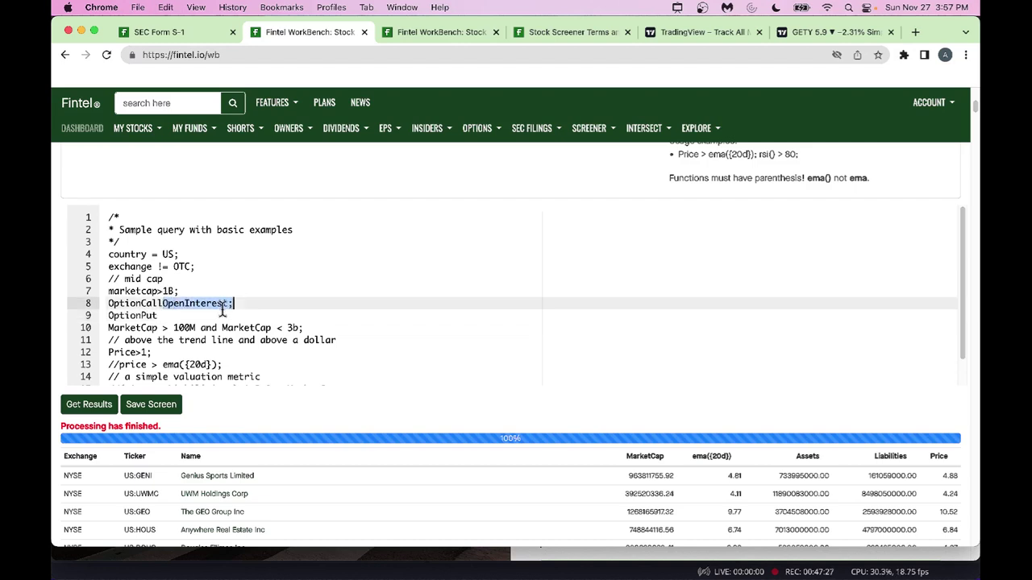
pyautogui.click(202, 317)
pyautogui.press('cmd+v')
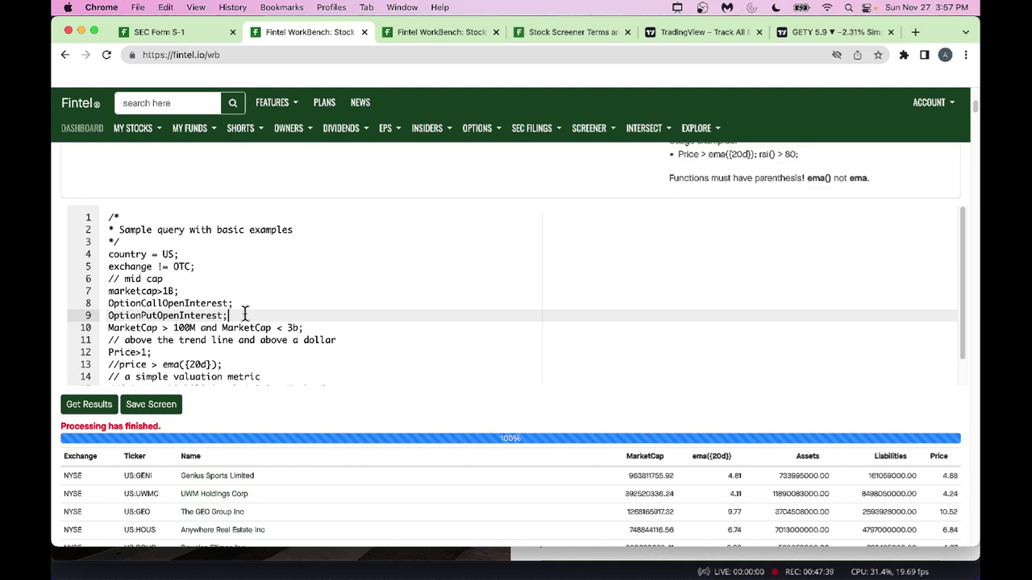
# - Add ShortInterestPercentFloat; on a new line below the put open interest field, choosing it from the suggestions for Short
pyautogui.press('Return')
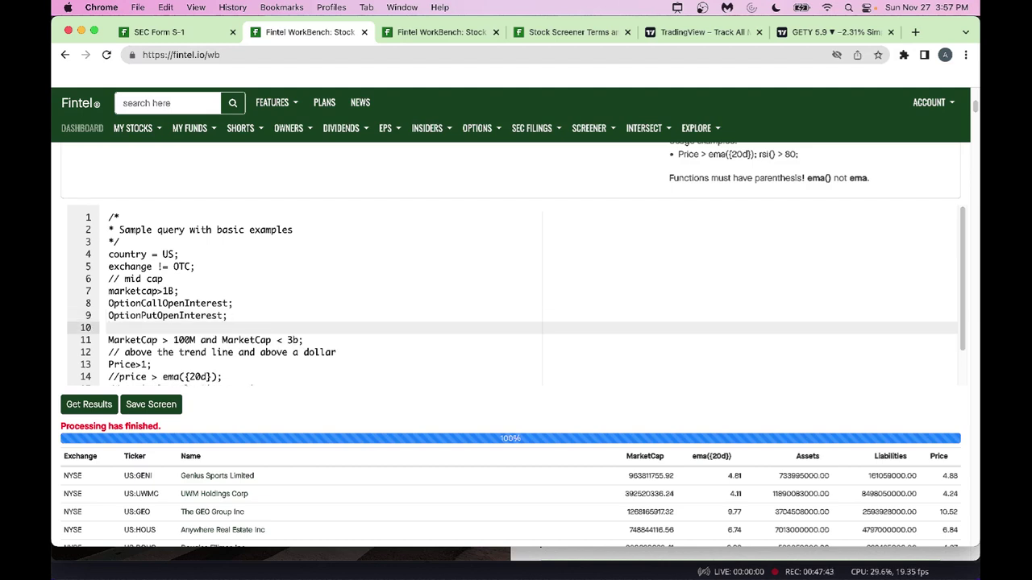
pyautogui.write('Short')
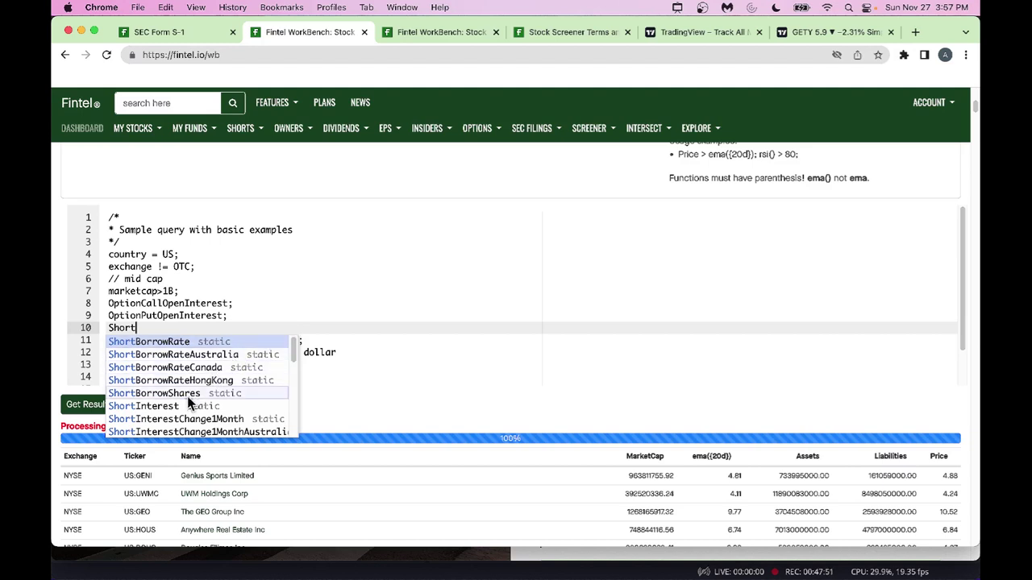
pyautogui.moveTo(293, 354); pyautogui.dragTo(287, 376)
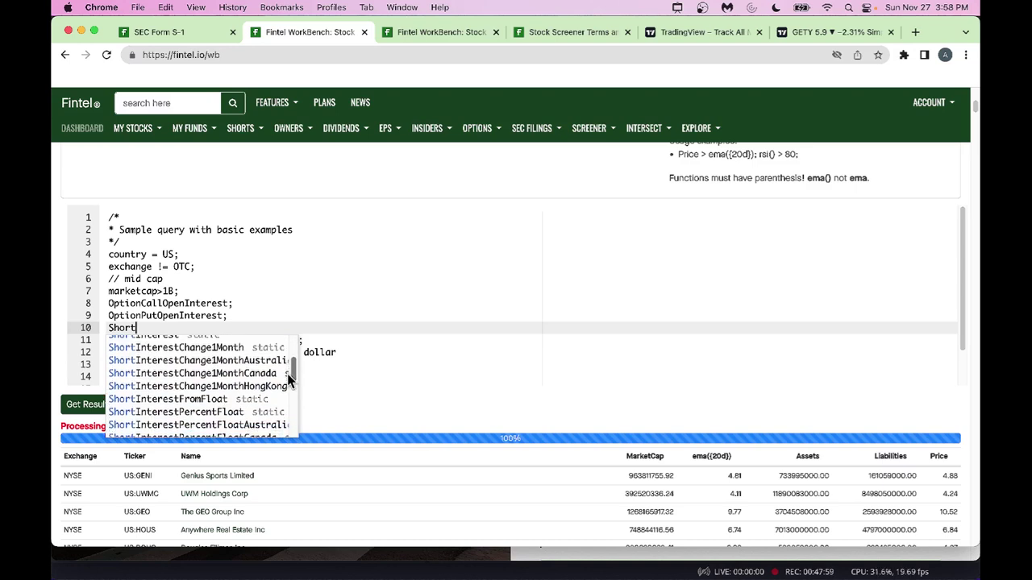
pyautogui.scroll(1, 287, 373)
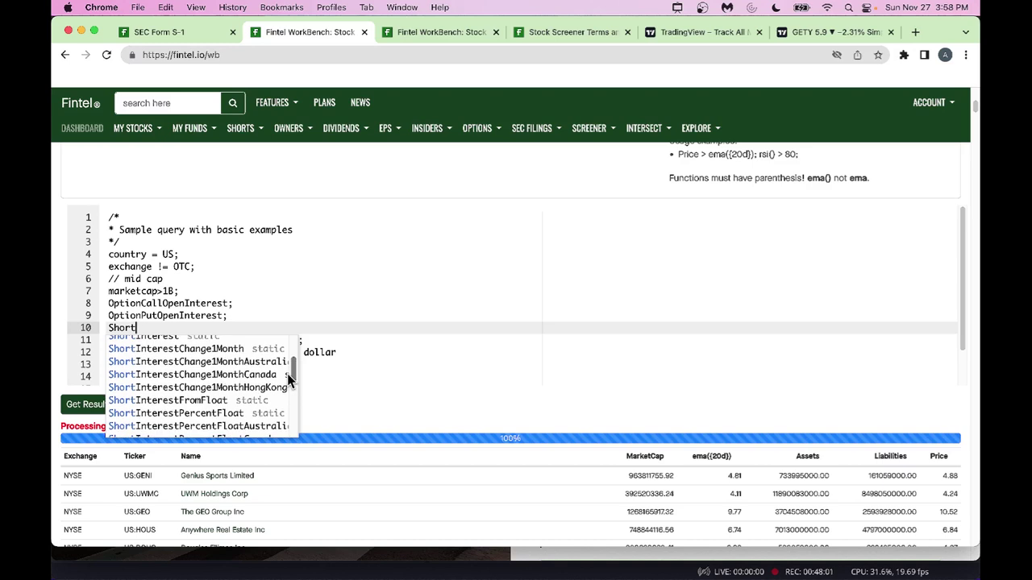
pyautogui.scroll(-1, 287, 373)
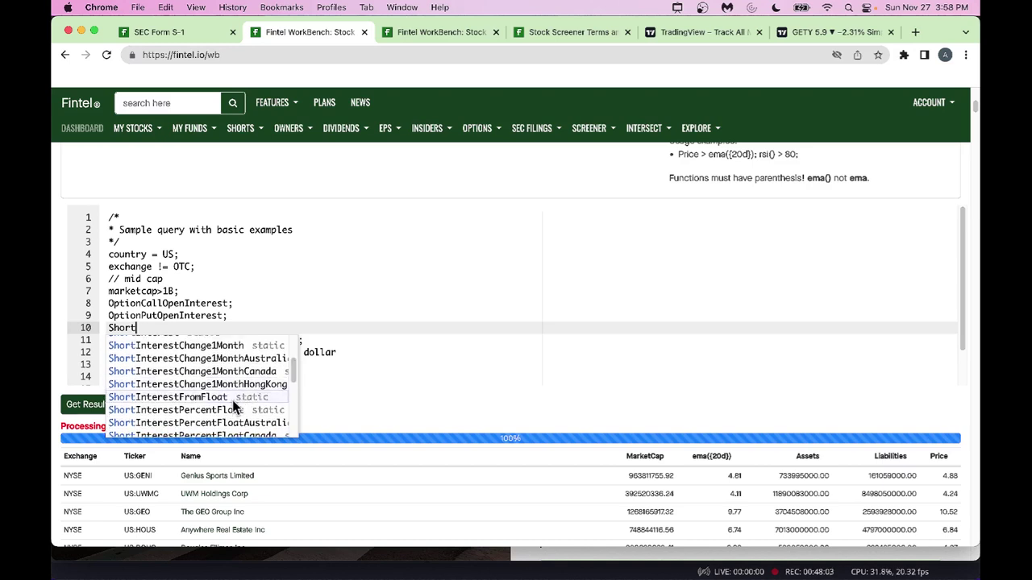
pyautogui.click(232, 411)
pyautogui.write(';')
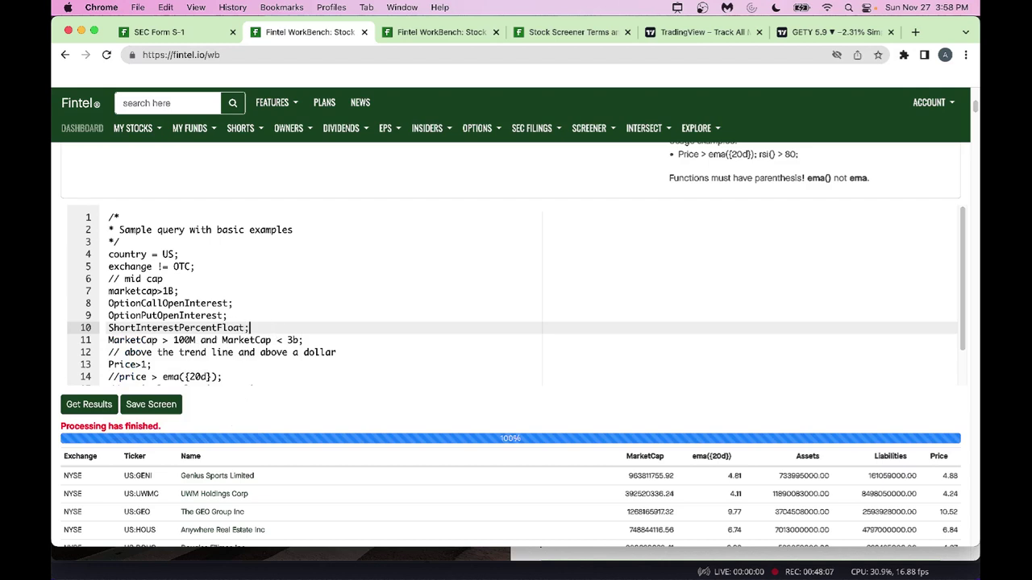
# - Add ShortBorrowRate; on a new line below ShortInterestPercentFloat;, picking the field from the autocomplete suggestions for Short
pyautogui.press('Return')
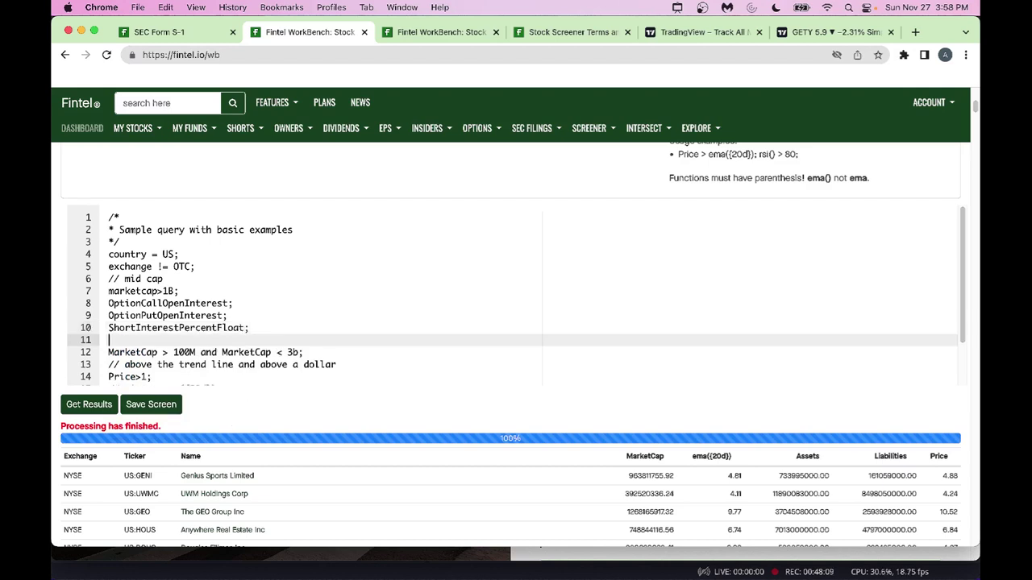
pyautogui.write('Short')
pyautogui.hotkey('ctrl', 'space')
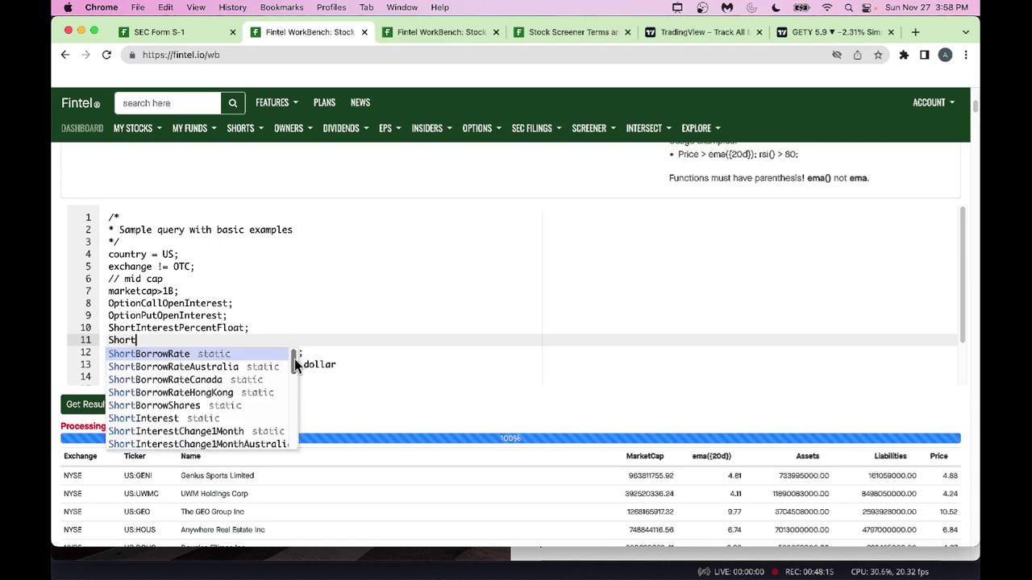
pyautogui.scroll(-3, 292, 387)
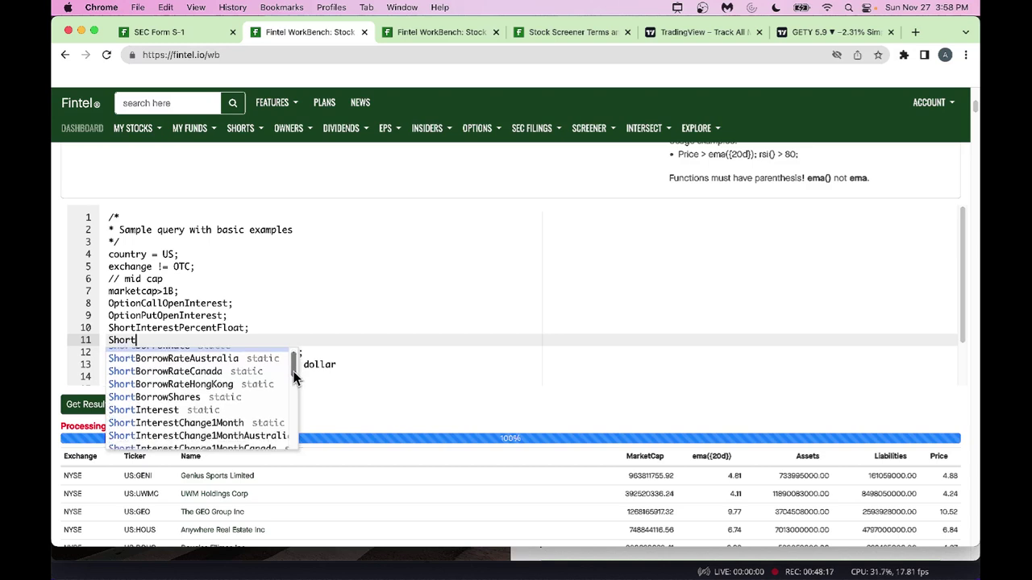
pyautogui.scroll(-2, 292, 387)
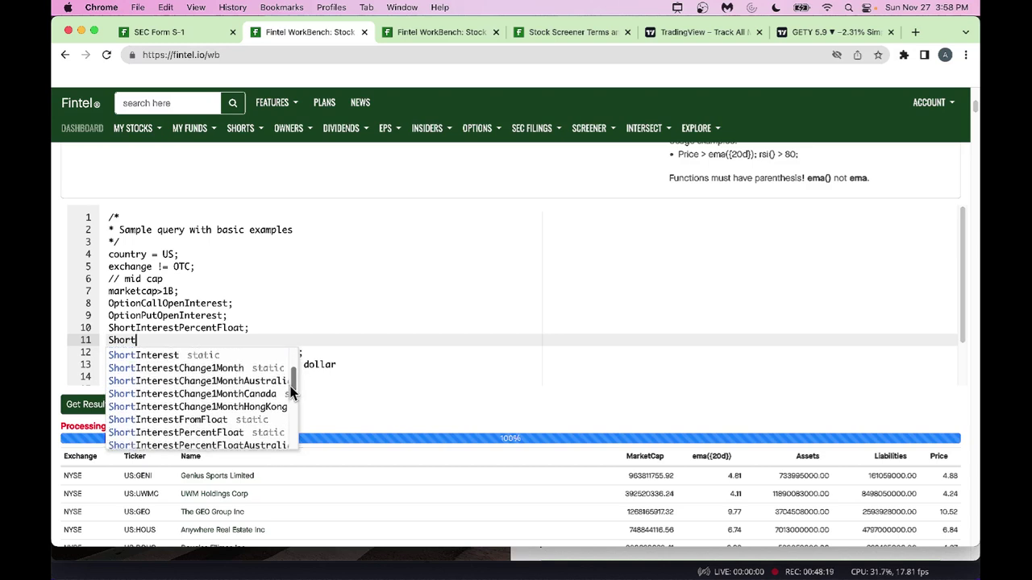
pyautogui.moveTo(292, 392); pyautogui.dragTo(291, 360)
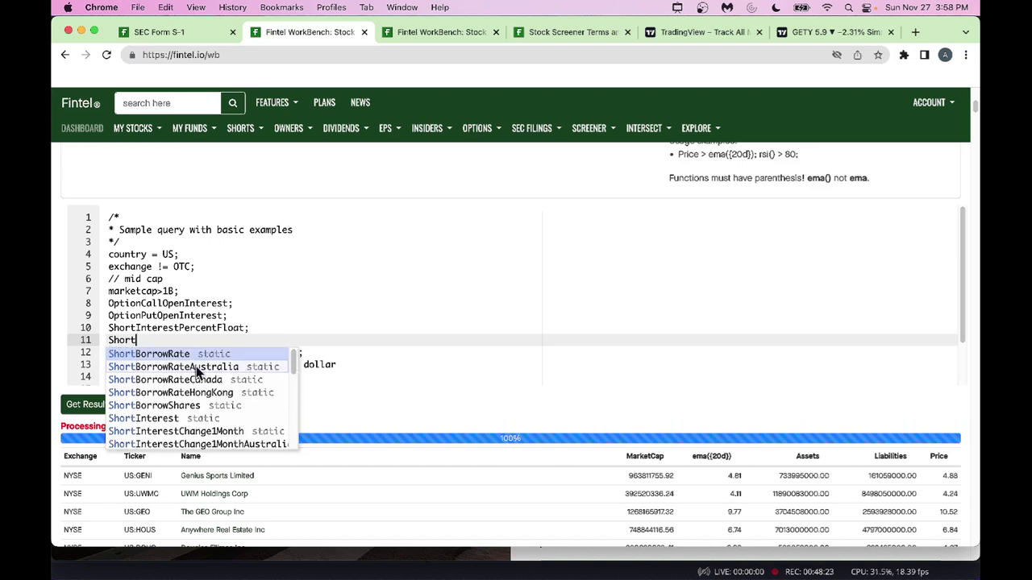
pyautogui.click(166, 357)
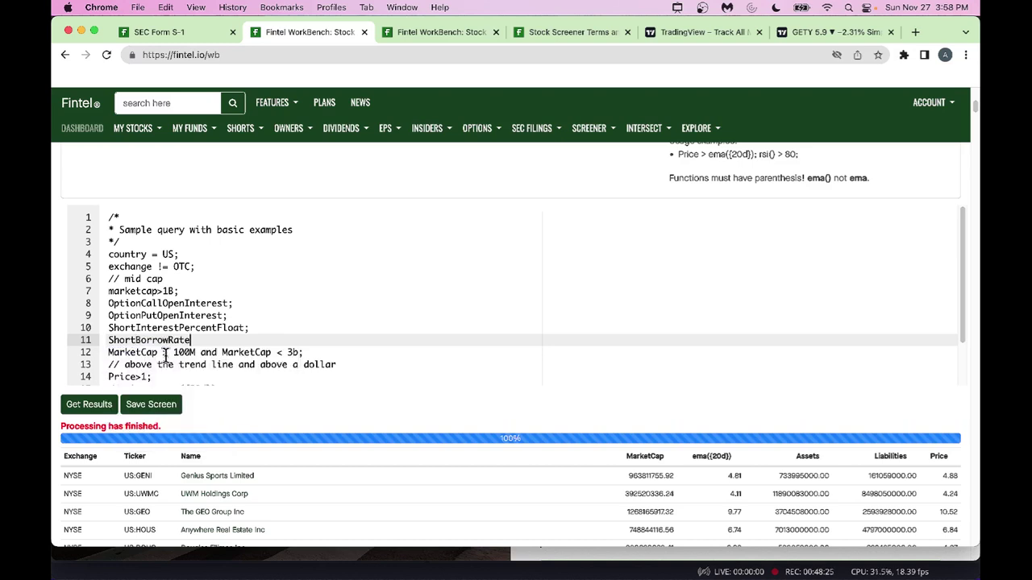
pyautogui.write(';')
# - Add ShortInterestChange1Month; on a new line below ShortBorrowRate;, choosing the field from the suggestions for Short
pyautogui.press('Return')
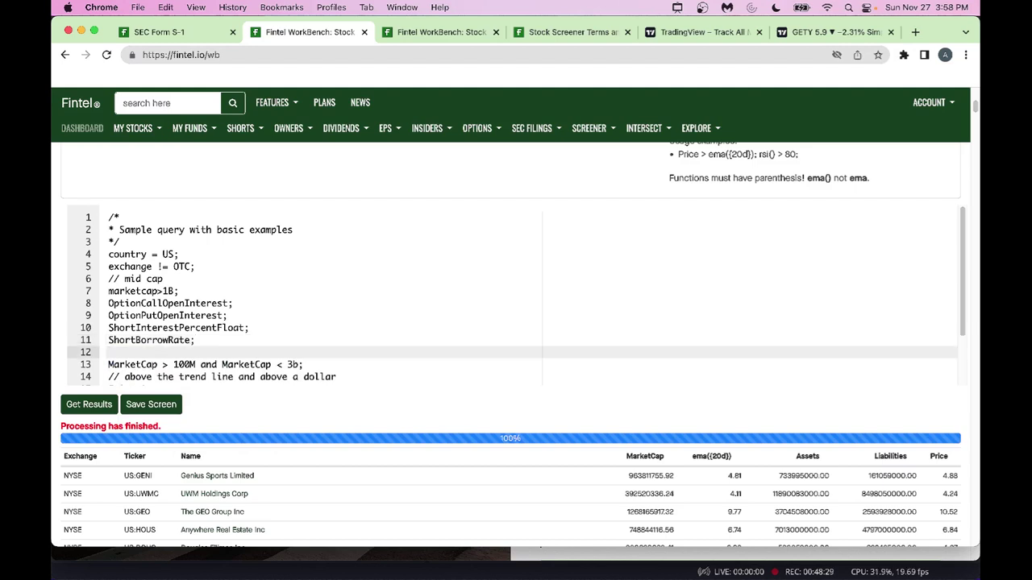
pyautogui.write('Short')
pyautogui.hotkey('ctrl', 'space')
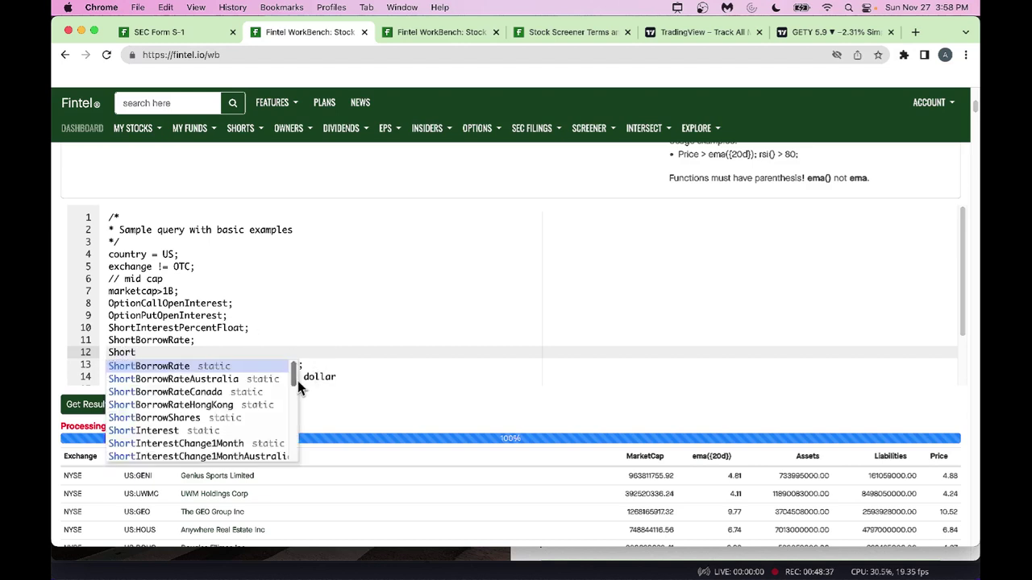
pyautogui.moveTo(294, 378); pyautogui.dragTo(293, 396)
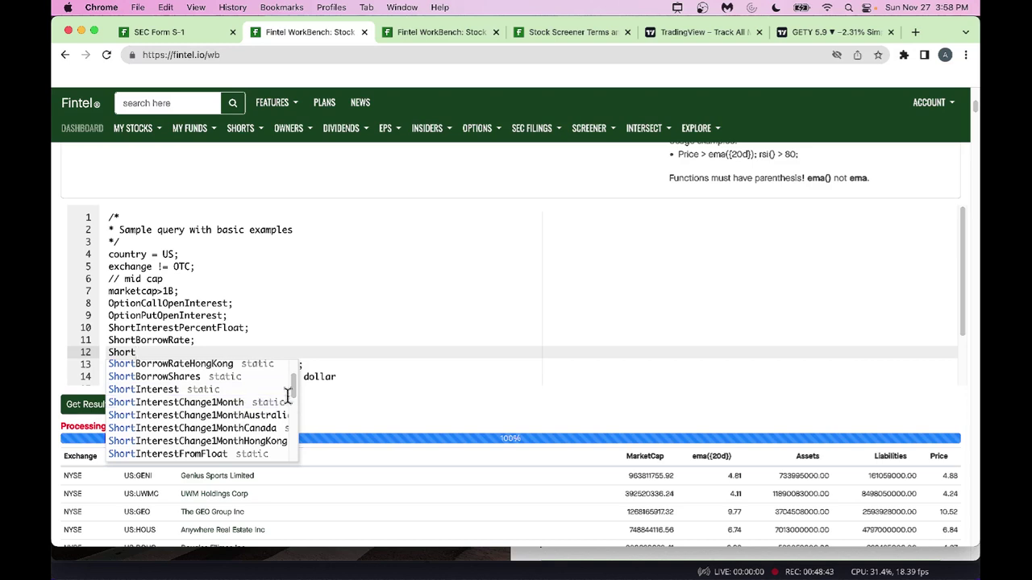
pyautogui.moveTo(294, 387)
pyautogui.mouseDown()
pyautogui.moveTo(295, 447)
pyautogui.moveTo(293, 390)
pyautogui.mouseUp()
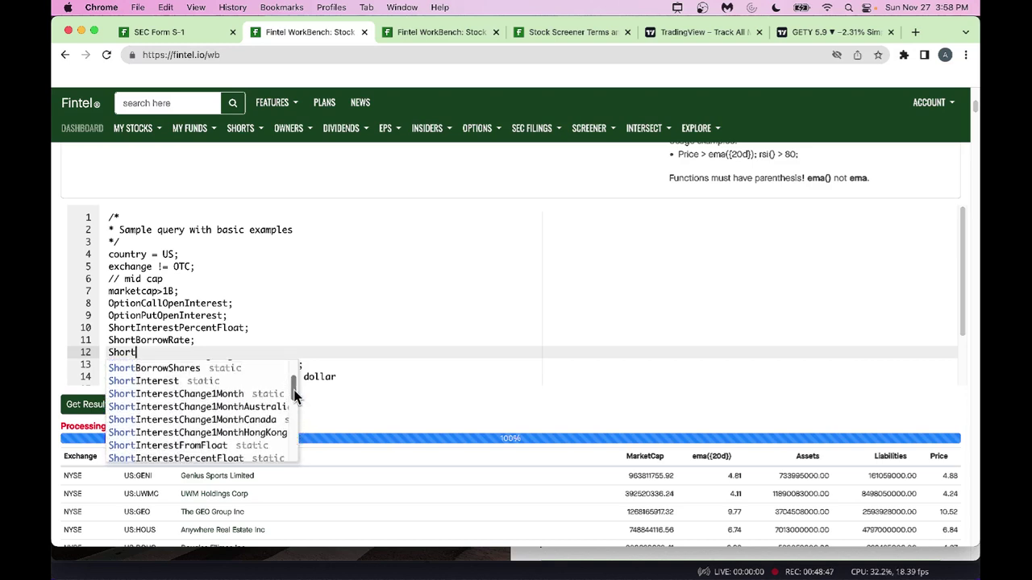
pyautogui.click(224, 393)
pyautogui.write(';')
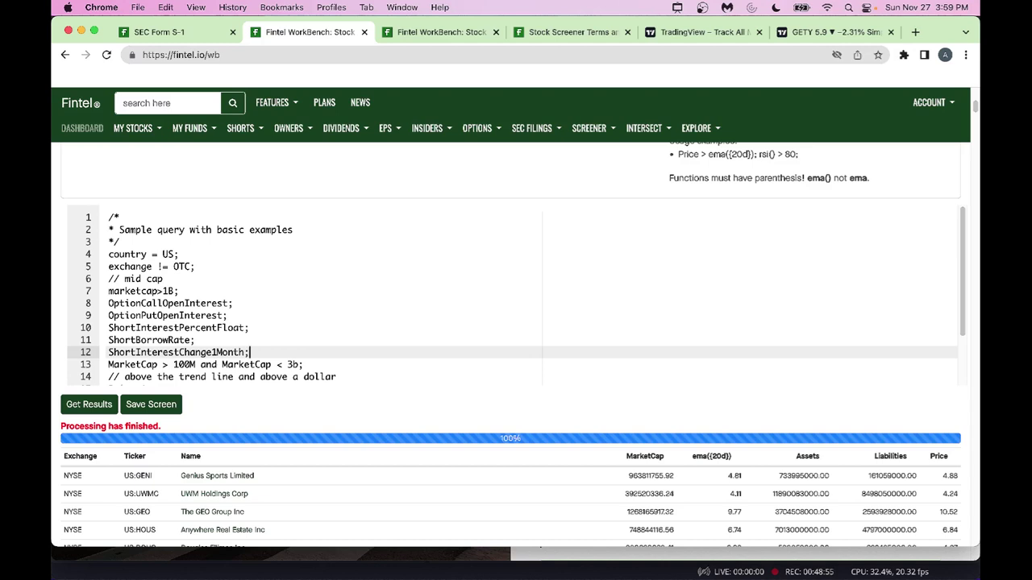
# - Add OptionCallVolume; on a new line below ShortInterestChange1Month;, choosing it from the suggestions for Option, and start another line beneath it
pyautogui.press('Return')
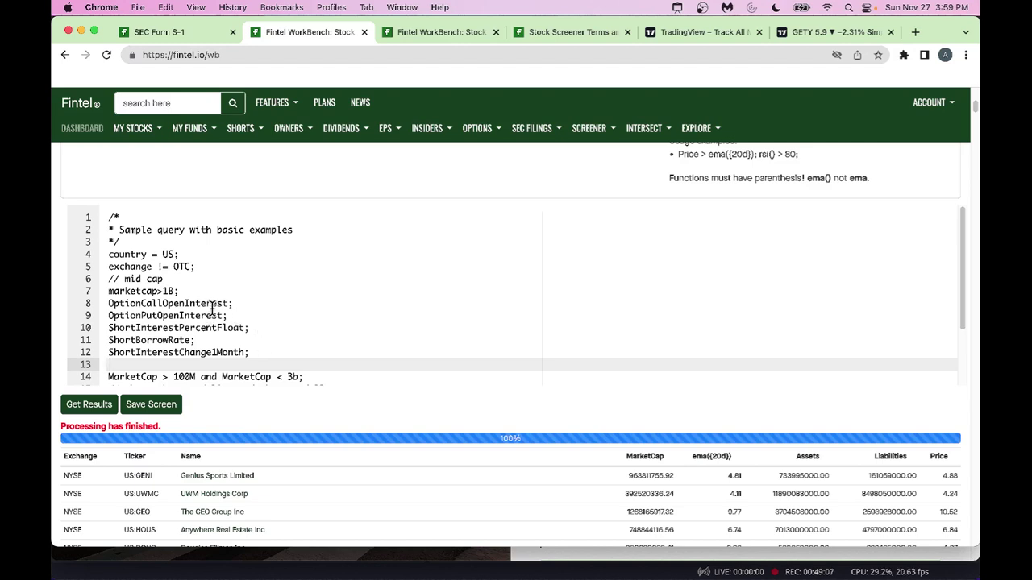
pyautogui.press('BackSpace')
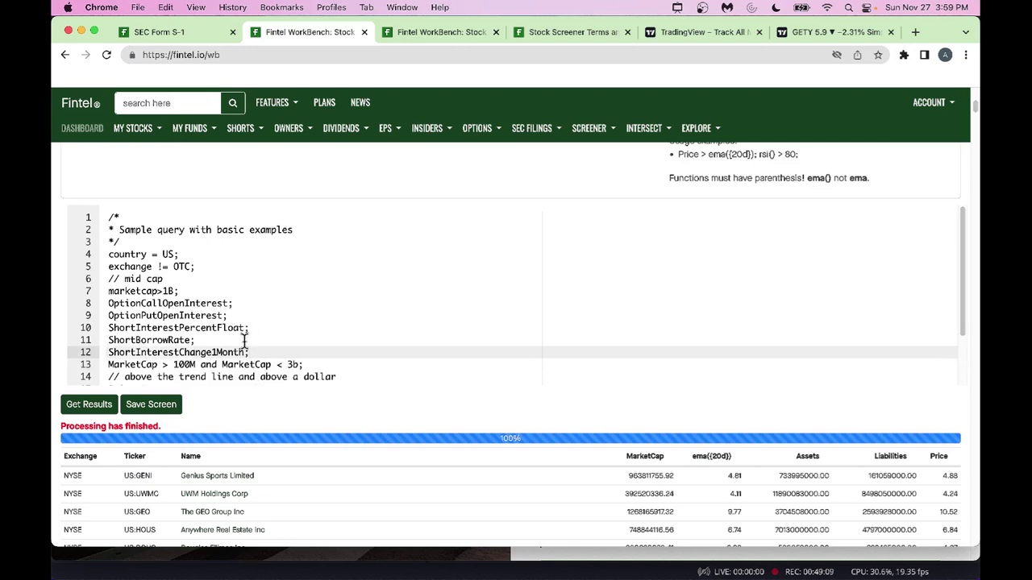
pyautogui.press('Return')
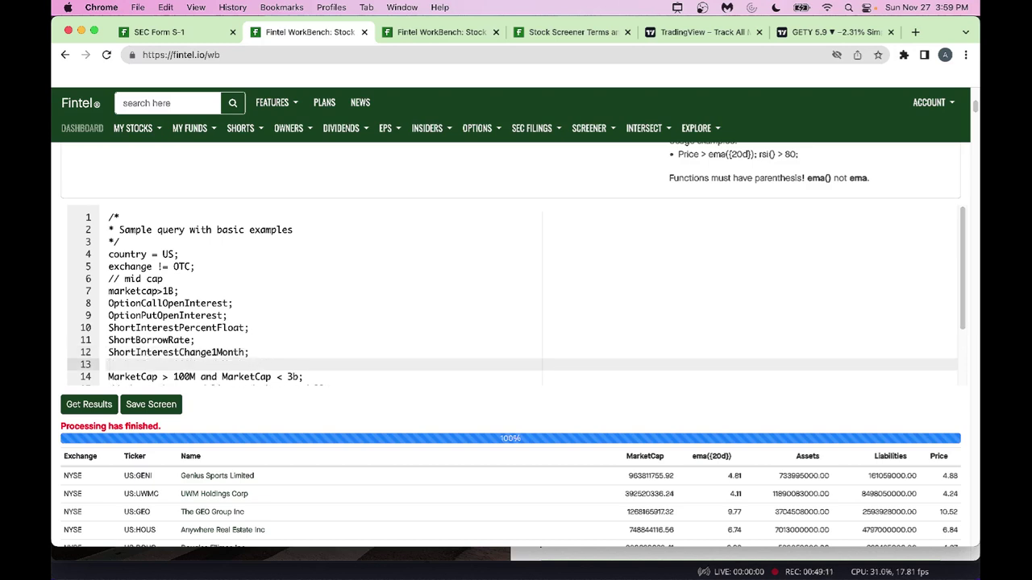
pyautogui.write('Option')
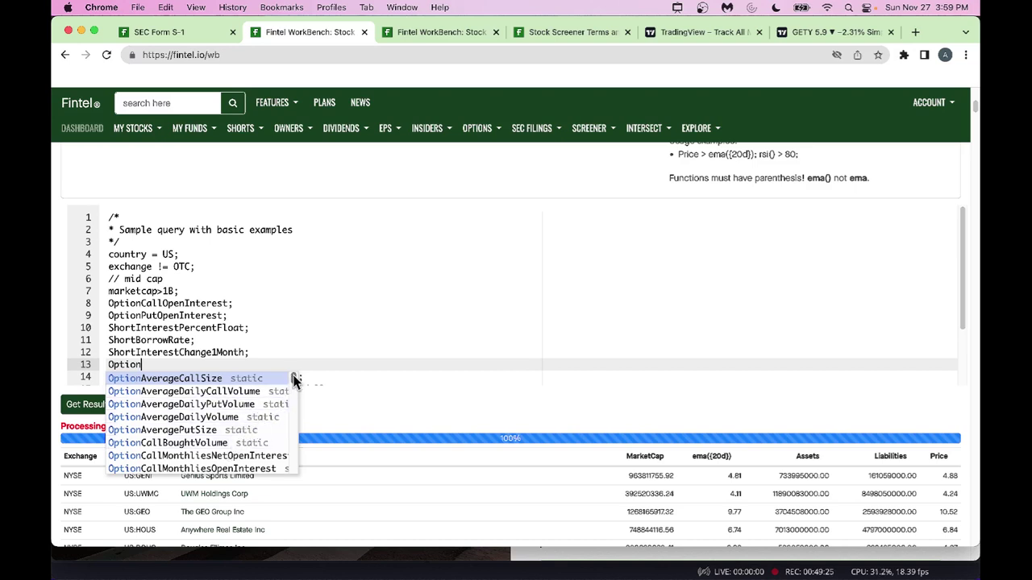
pyautogui.scroll(-5, 294, 381)
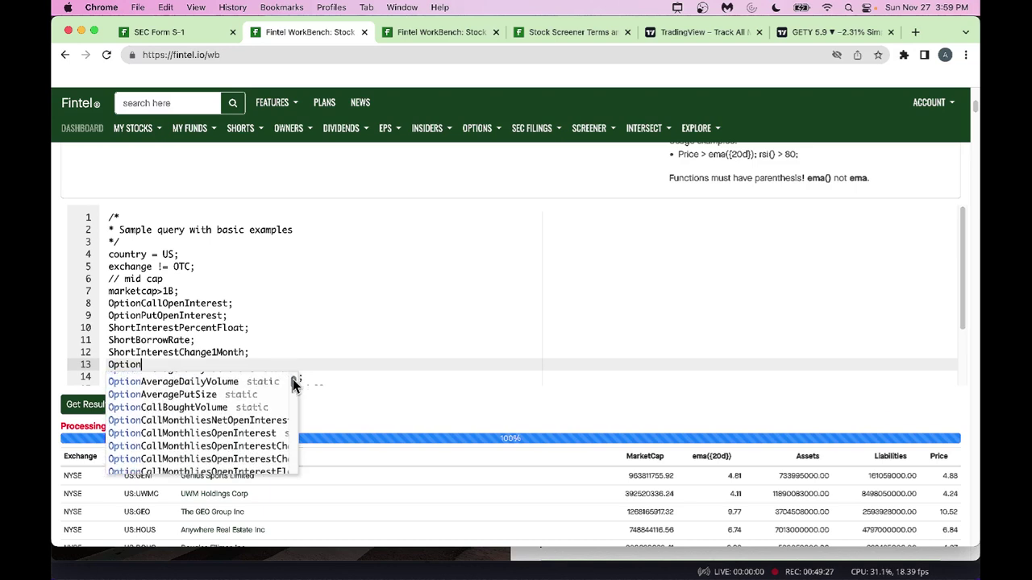
pyautogui.scroll(-4, 291, 382)
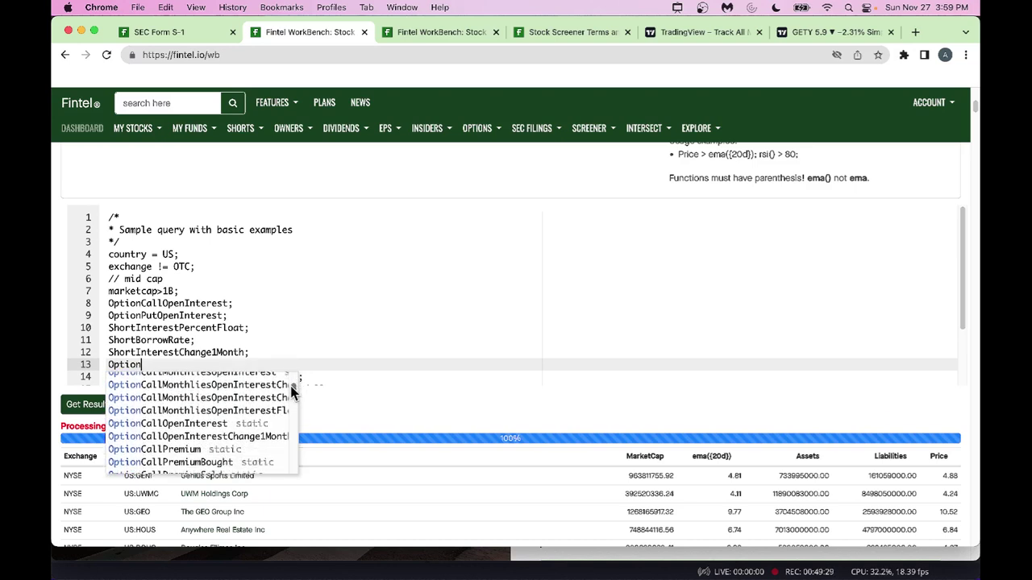
pyautogui.moveTo(289, 390); pyautogui.dragTo(291, 402)
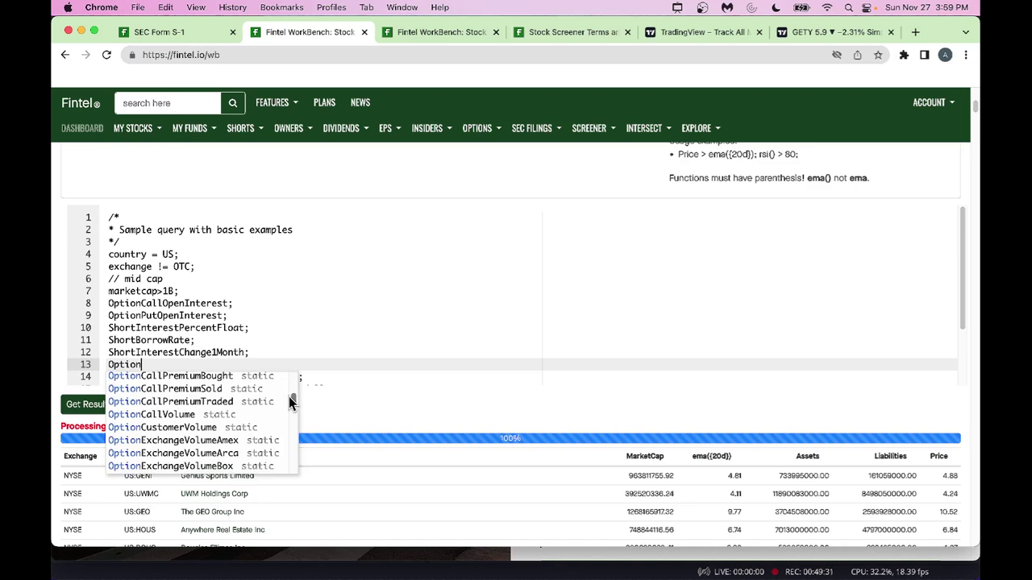
pyautogui.doubleClick(169, 417)
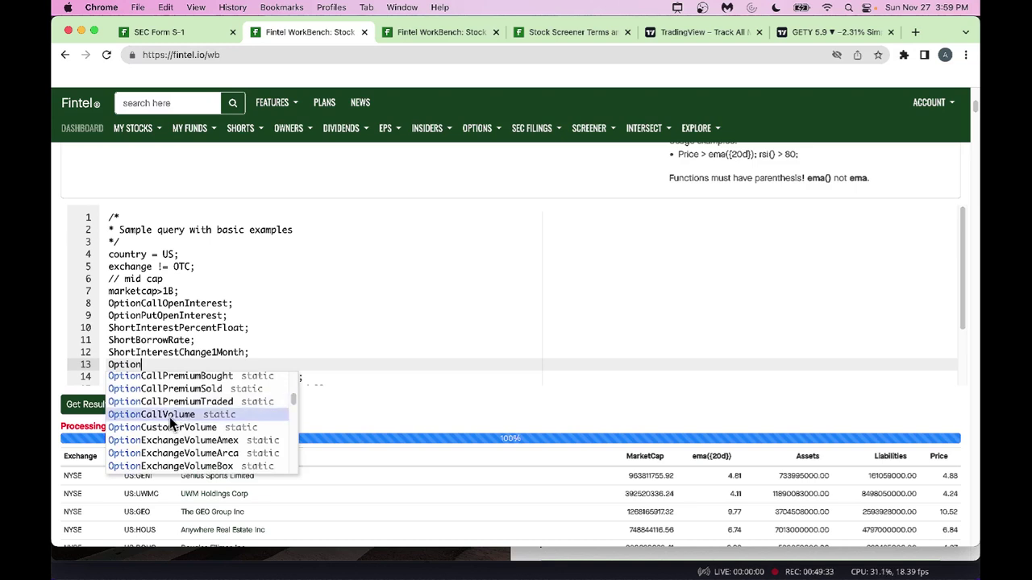
pyautogui.write(';')
pyautogui.press('Return')
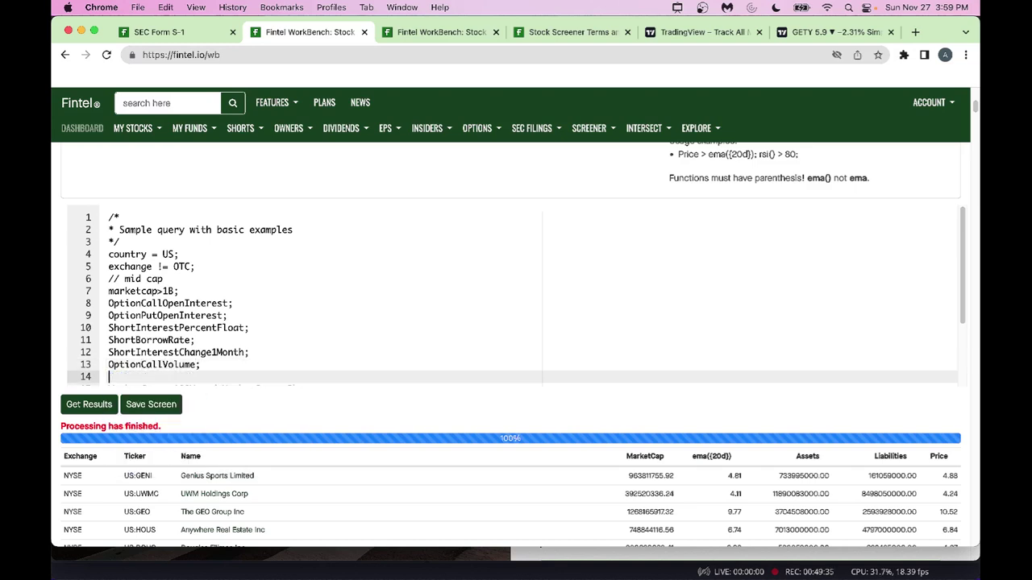
# - Copy the whole OptionCallVolume; line, undoing the accidental overwrite of it
pyautogui.moveTo(212, 363); pyautogui.dragTo(107, 365)
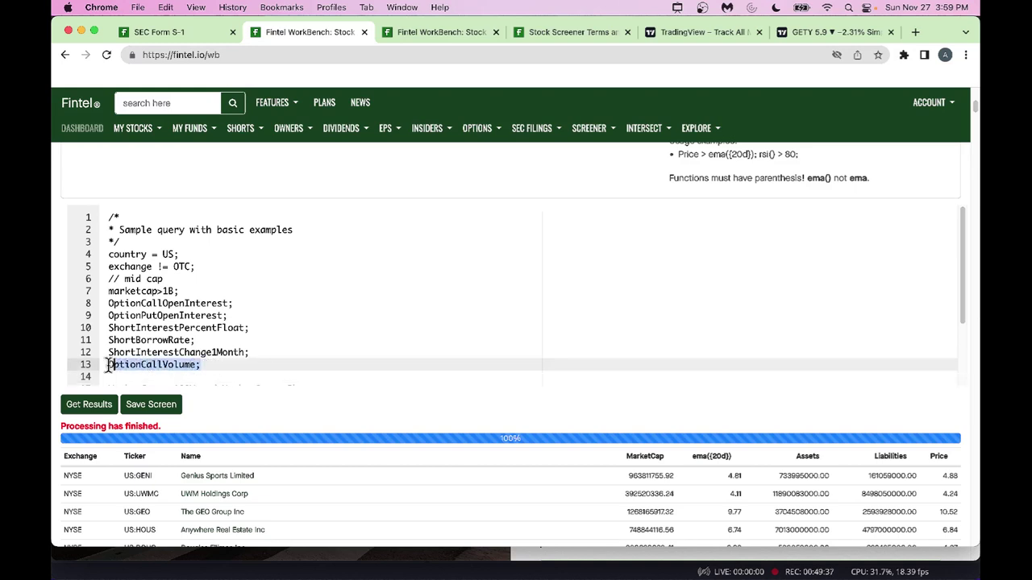
pyautogui.press('BackSpace')
pyautogui.write('c')
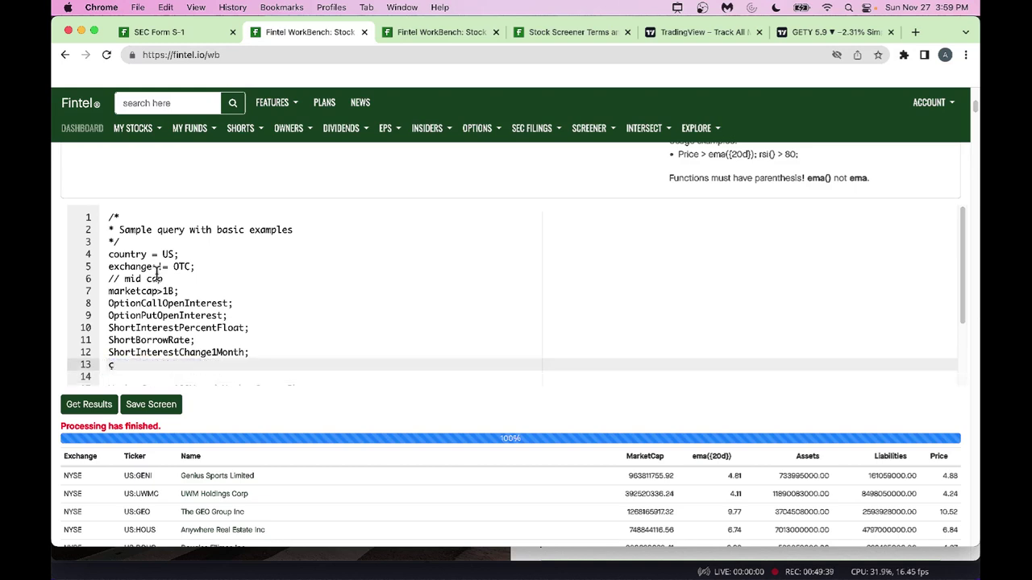
pyautogui.click(165, 7)
pyautogui.click(167, 26)
pyautogui.press('cmd+c')
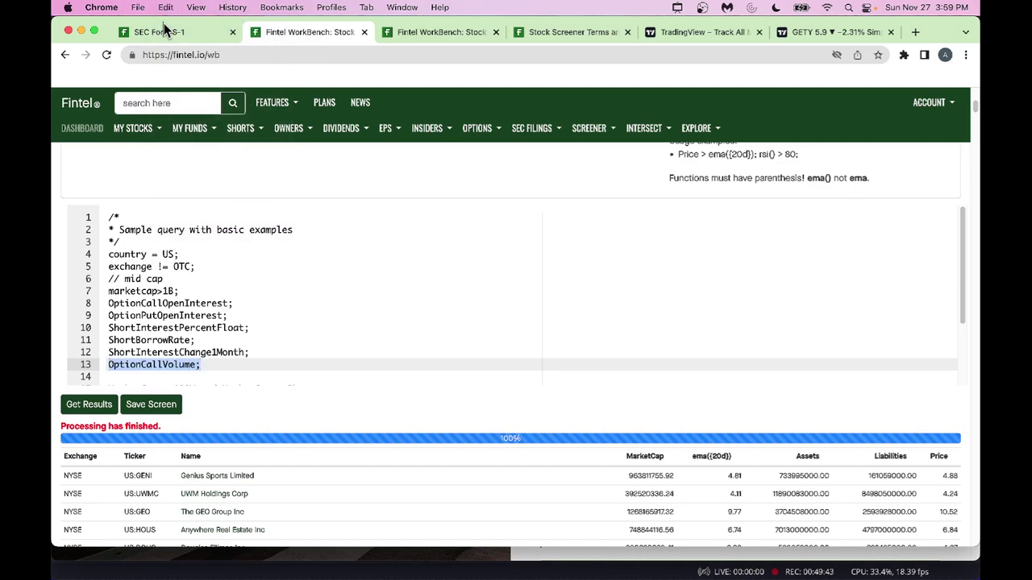
# - Paste the copied line below OptionCallVolume; and replace Call with Put so that it reads OptionPutVolume;
pyautogui.press('Down')
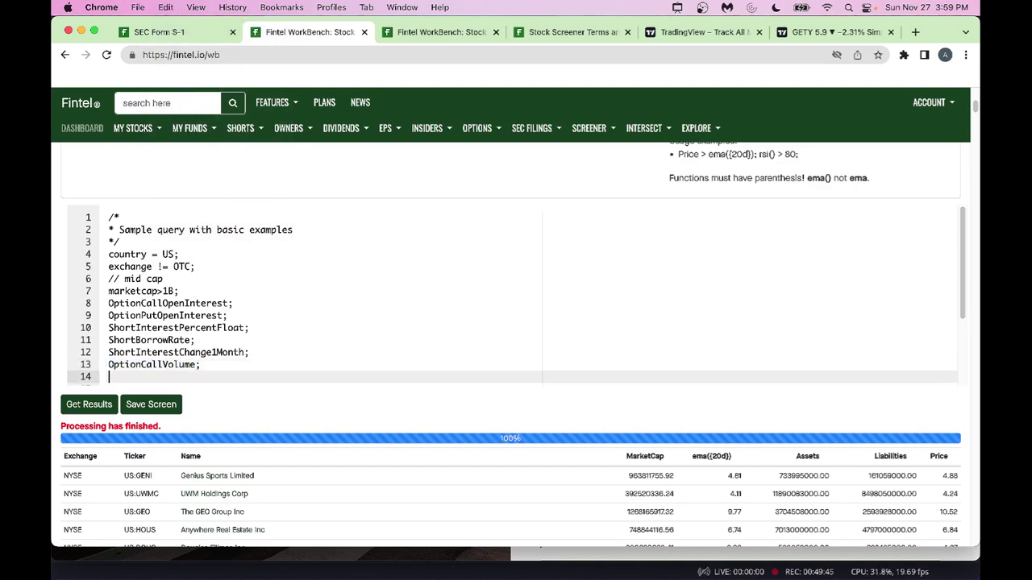
pyautogui.press('cmd+v')
pyautogui.click(162, 376)
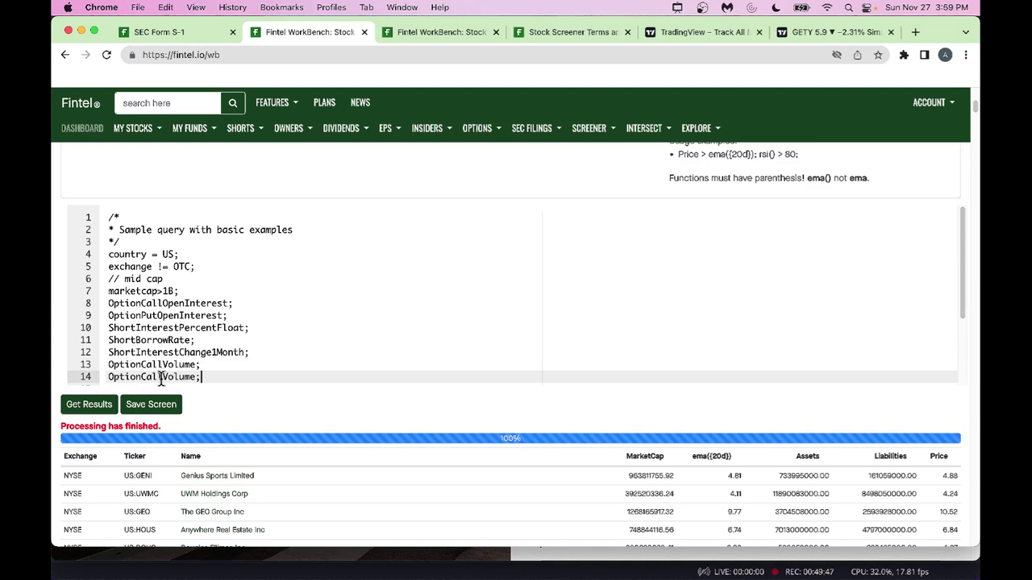
pyautogui.press('BackSpace')
pyautogui.press('BackSpace')
pyautogui.press('BackSpace')
pyautogui.press('BackSpace')
pyautogui.write('Put')
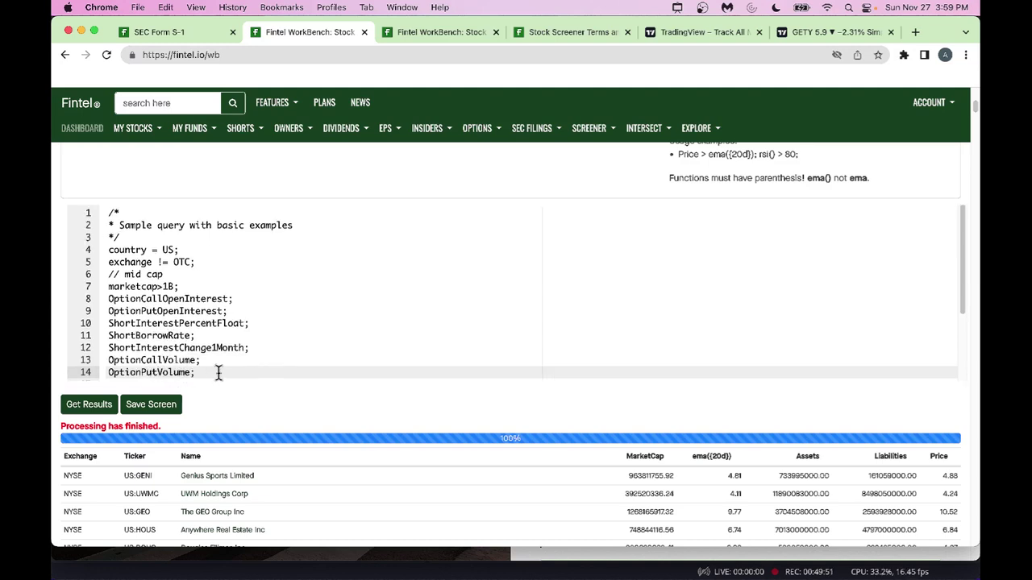
# - Add OptionPutCallRatio; on a new line below OptionPutVolume;, choosing the field from the suggestions for Option
pyautogui.scroll(-3, 215, 381)
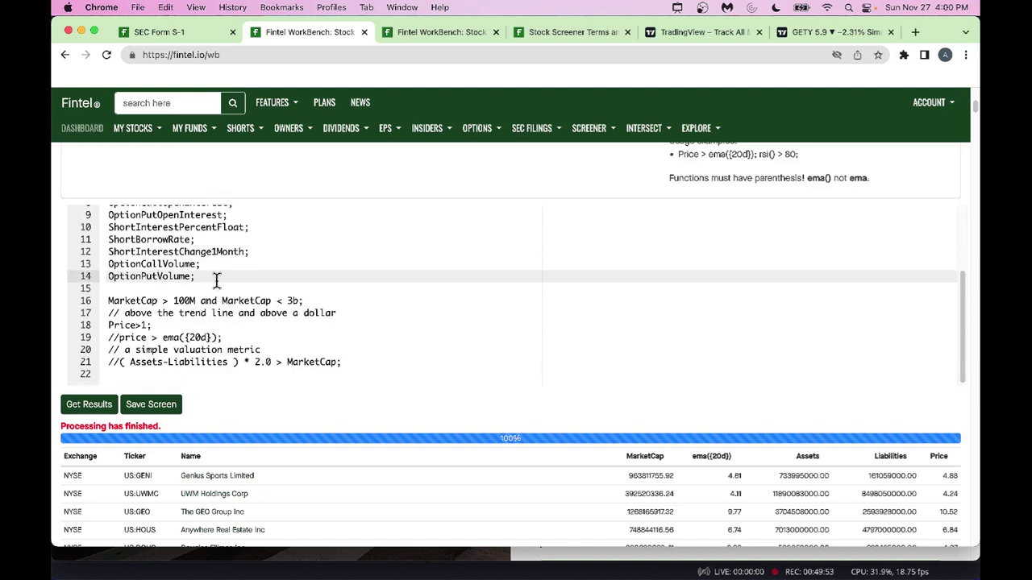
pyautogui.click(216, 279)
pyautogui.press('Return')
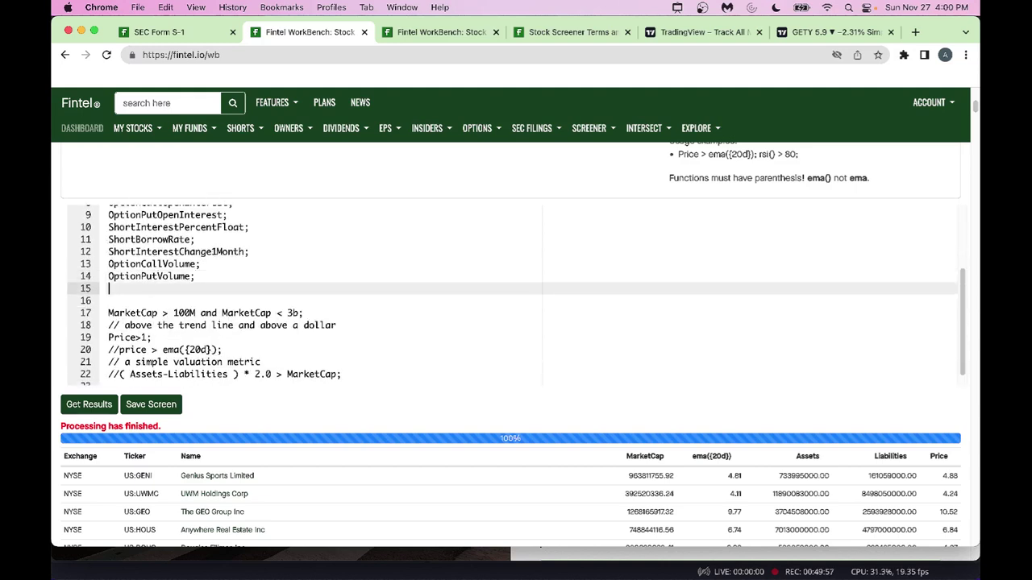
pyautogui.write('Option')
pyautogui.hotkey('ctrl', 'space')
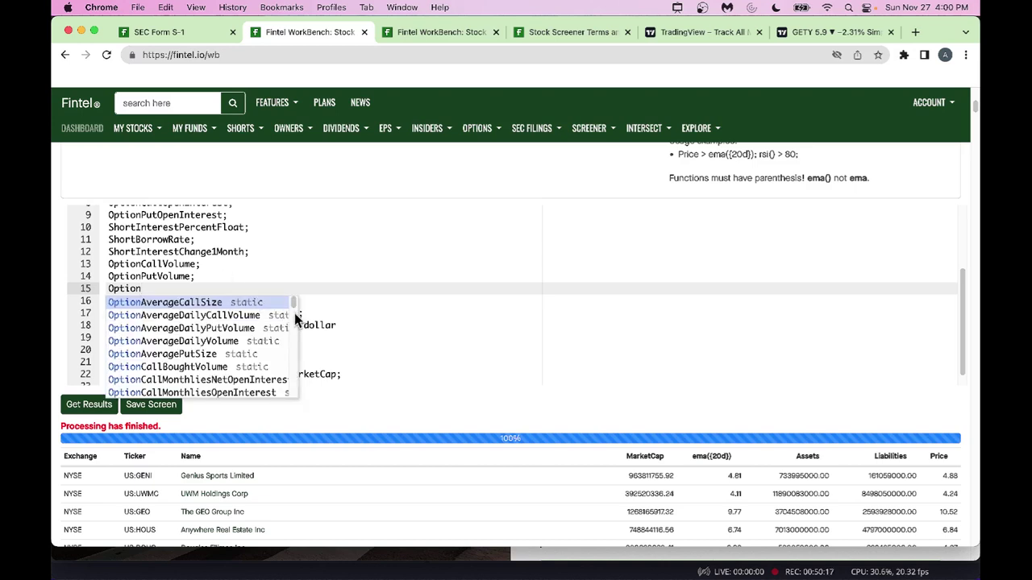
pyautogui.scroll(-2, 294, 306)
pyautogui.scroll(-4, 293, 307)
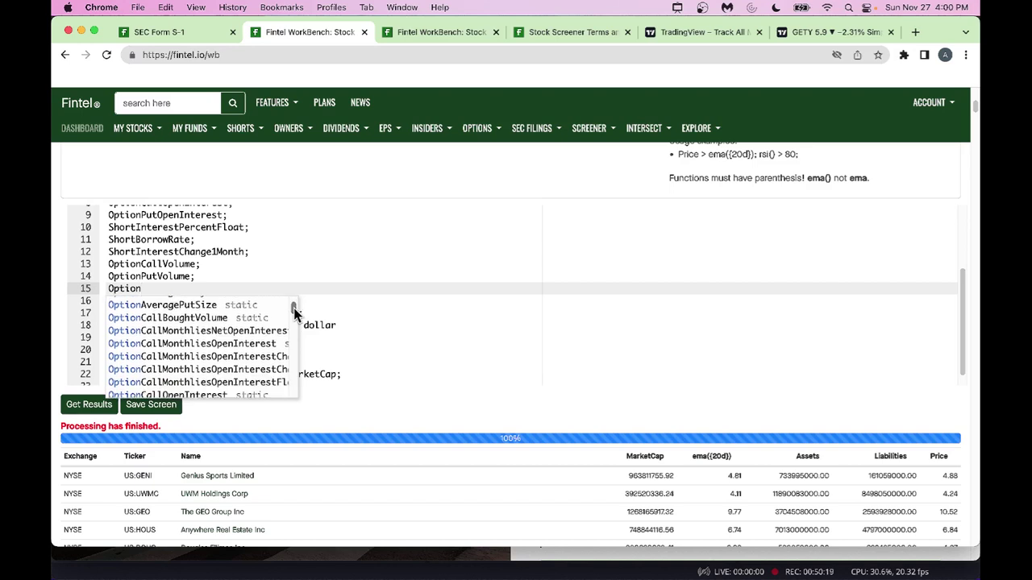
pyautogui.scroll(-5, 293, 317)
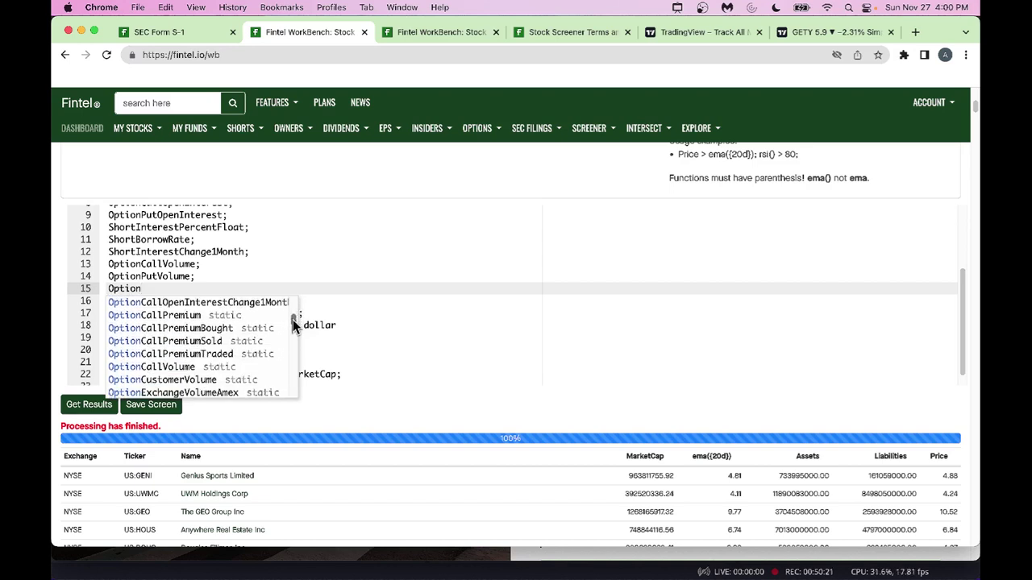
pyautogui.moveTo(292, 324); pyautogui.dragTo(292, 302)
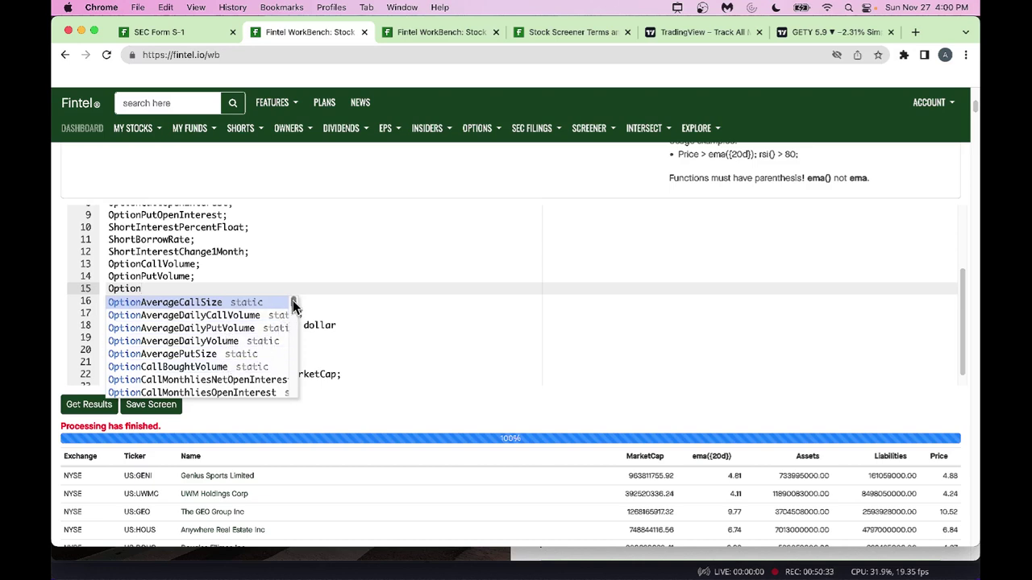
pyautogui.scroll(-3, 292, 305)
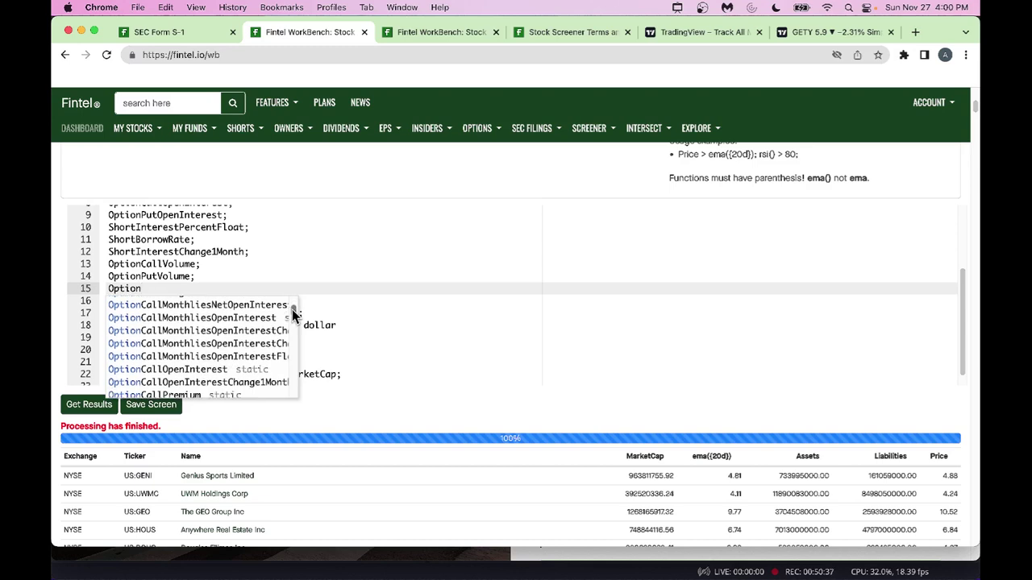
pyautogui.scroll(-4, 291, 309)
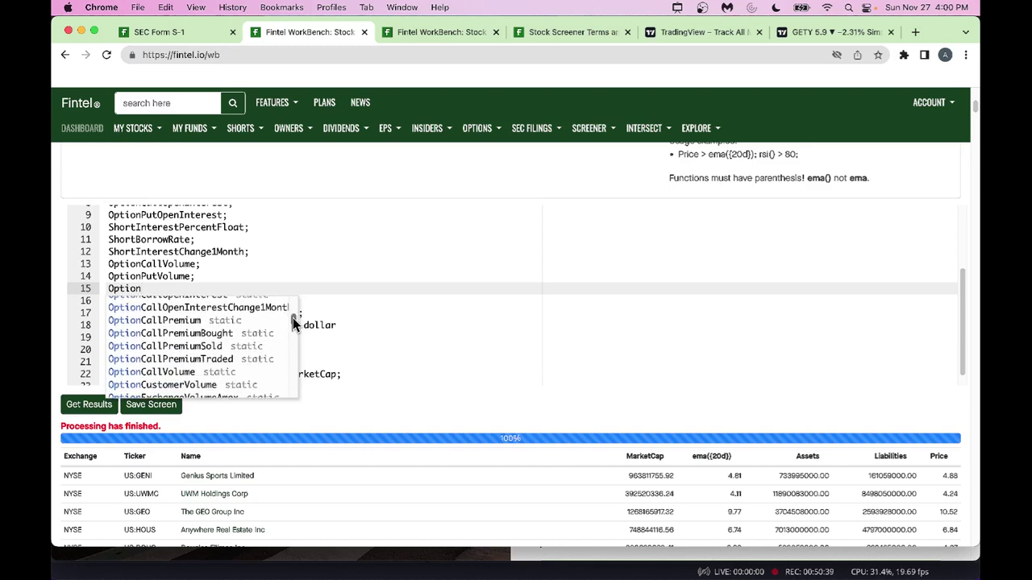
pyautogui.moveTo(293, 318); pyautogui.dragTo(298, 368)
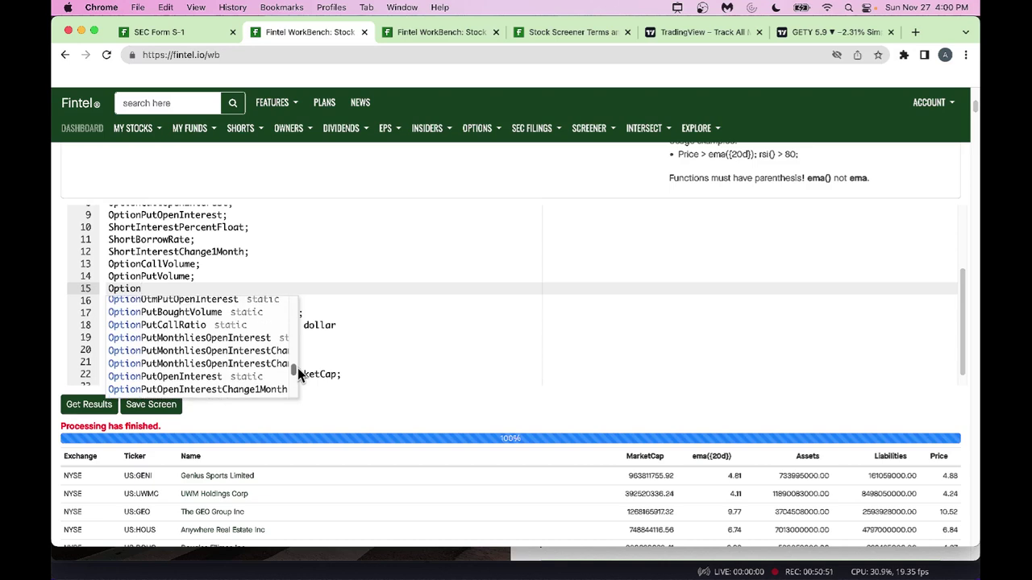
pyautogui.click(198, 330)
pyautogui.write(';')
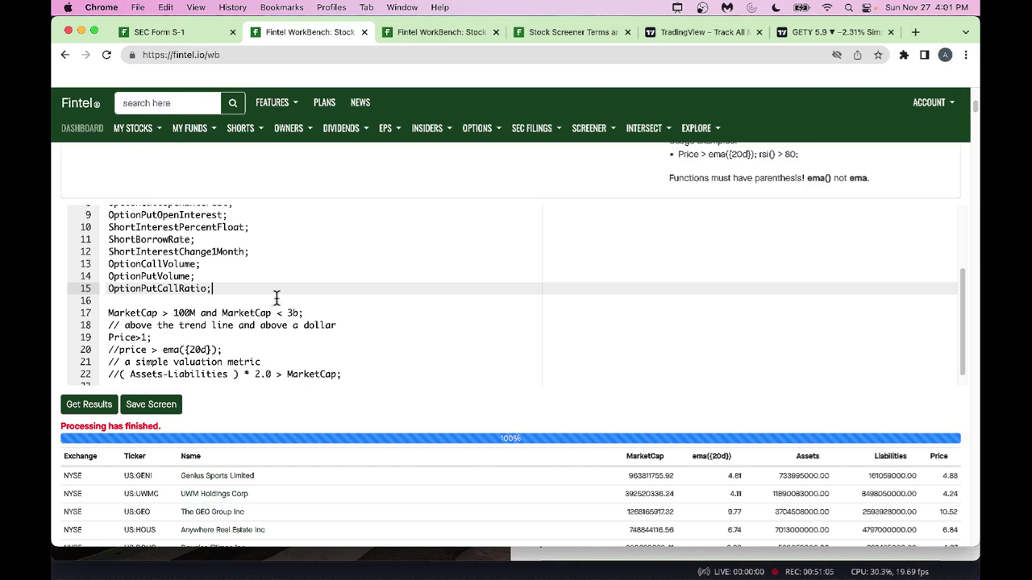
pyautogui.scroll(3, 287, 302)
pyautogui.hscroll(-2, 287, 303)
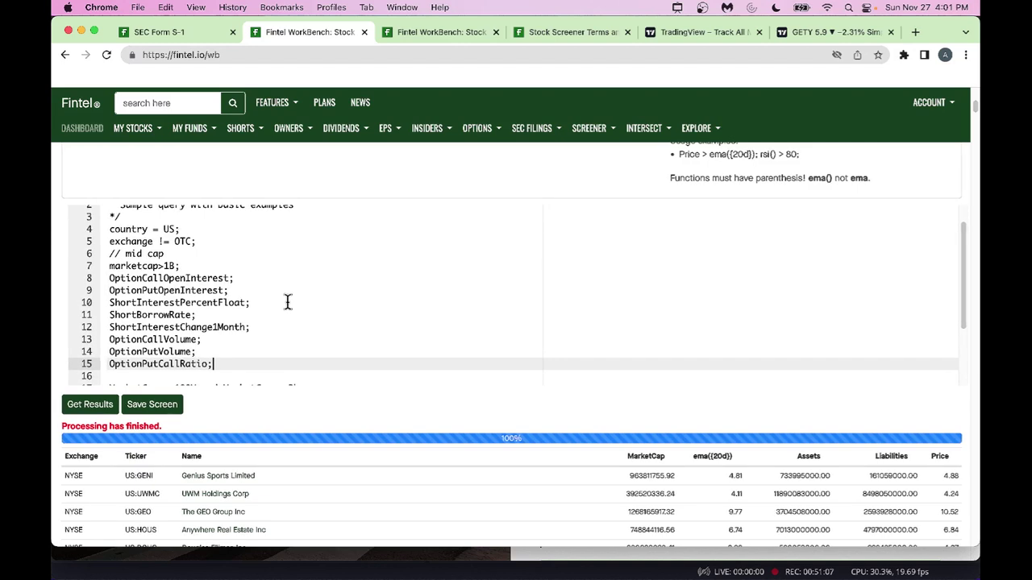
pyautogui.scroll(-3, 287, 302)
pyautogui.scroll(3, 288, 302)
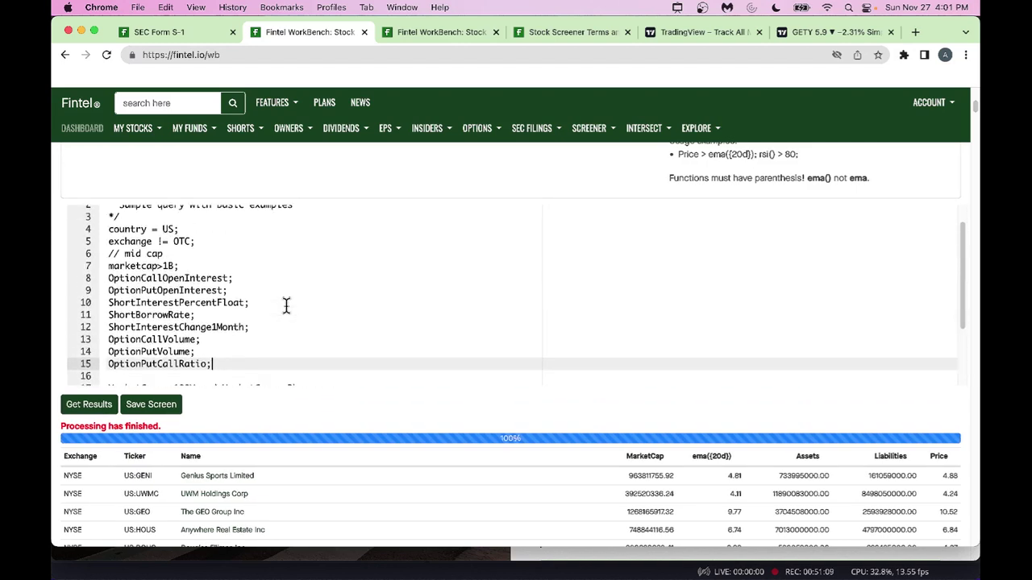
pyautogui.scroll(-2, 286, 304)
pyautogui.scroll(-2, 286, 305)
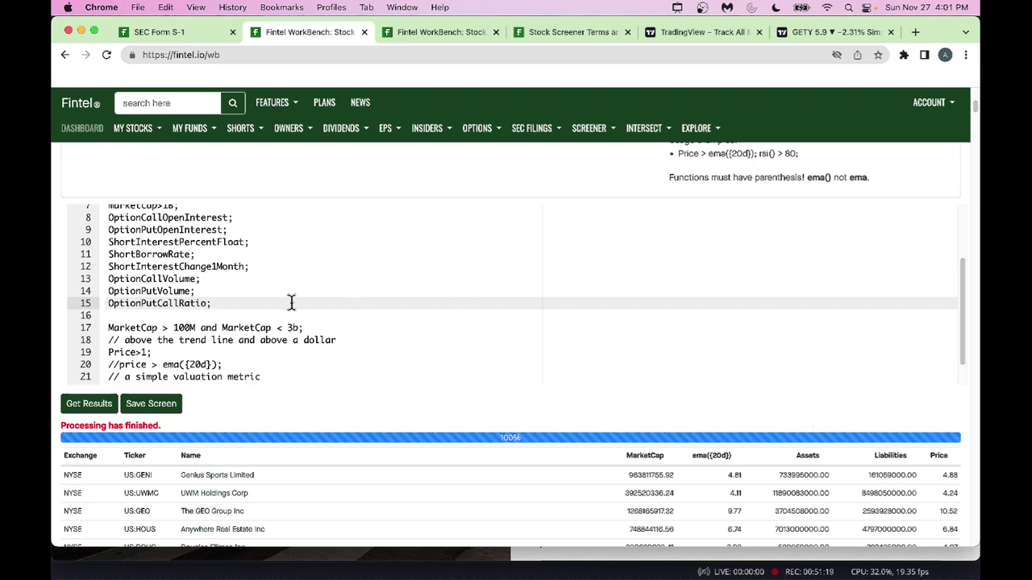
# - Find PriceMomentum1Month on the Stock Screener Terms page and copy the term's name
pyautogui.click(569, 34)
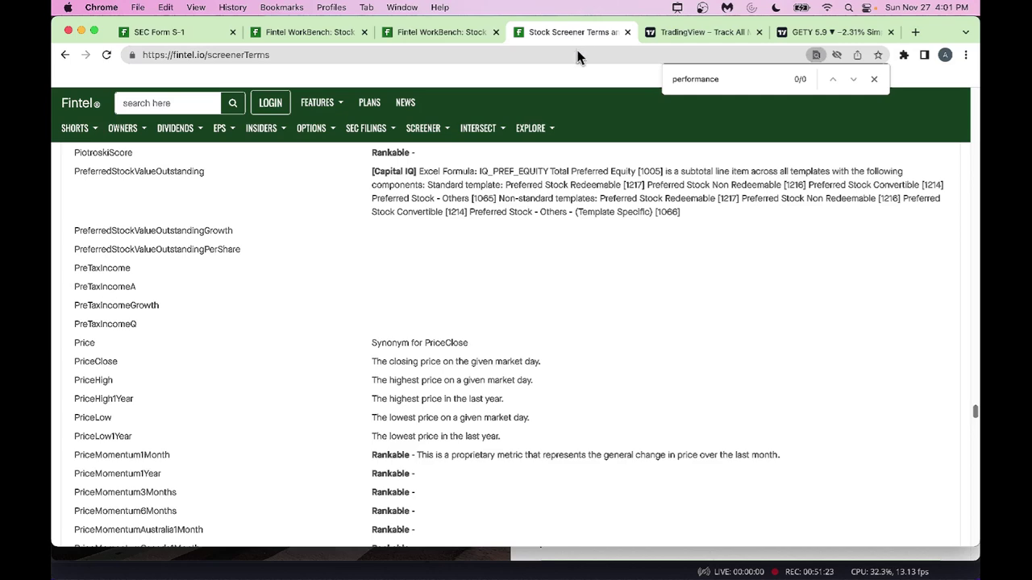
pyautogui.scroll(5, 522, 258)
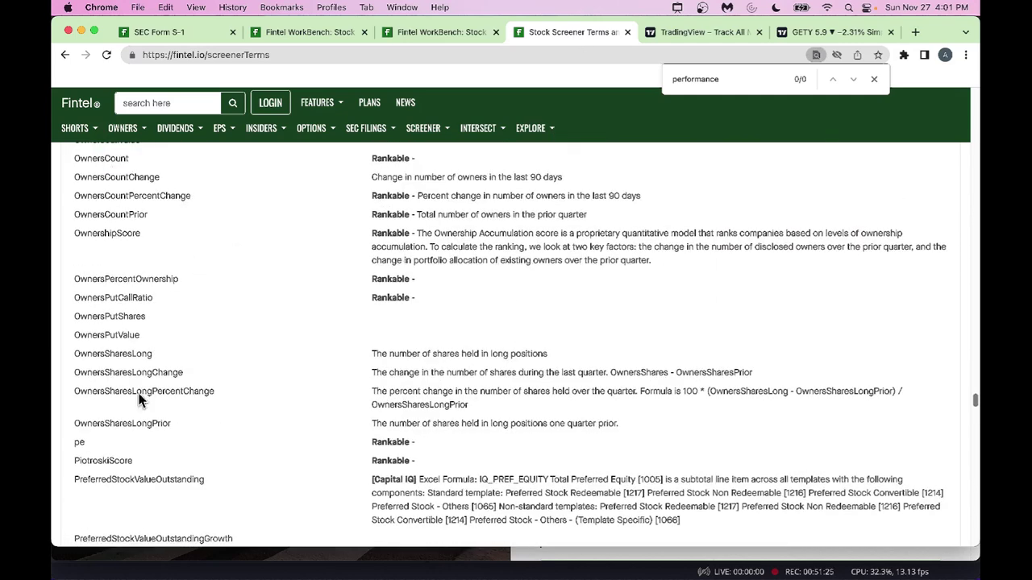
pyautogui.scroll(3, 156, 389)
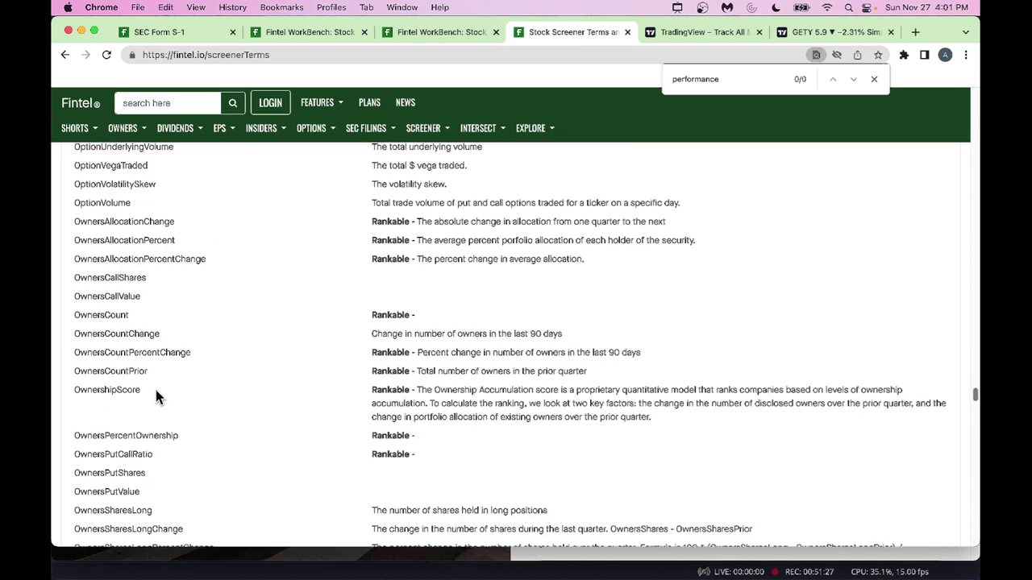
pyautogui.scroll(-8, 155, 390)
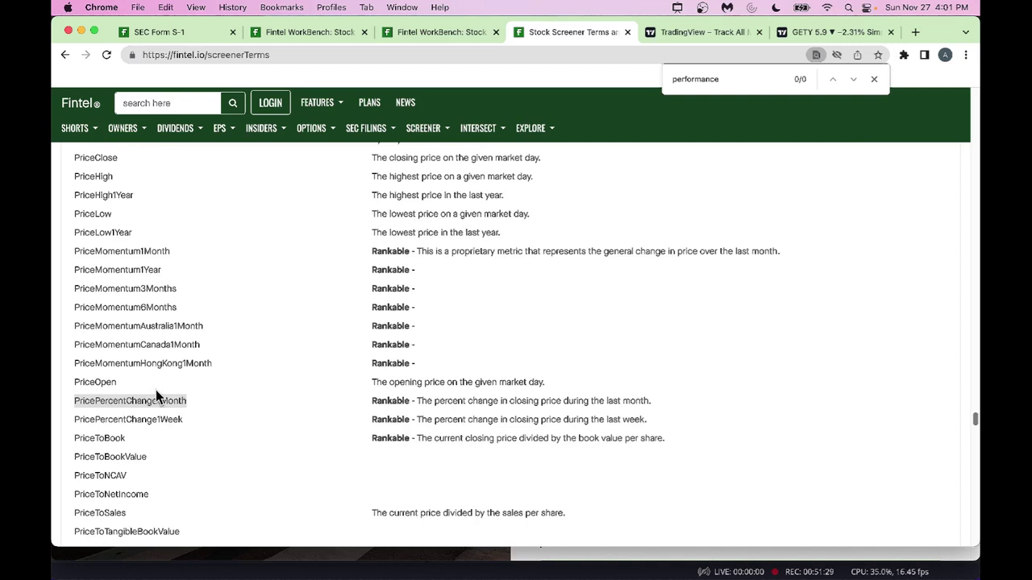
pyautogui.scroll(1, 155, 390)
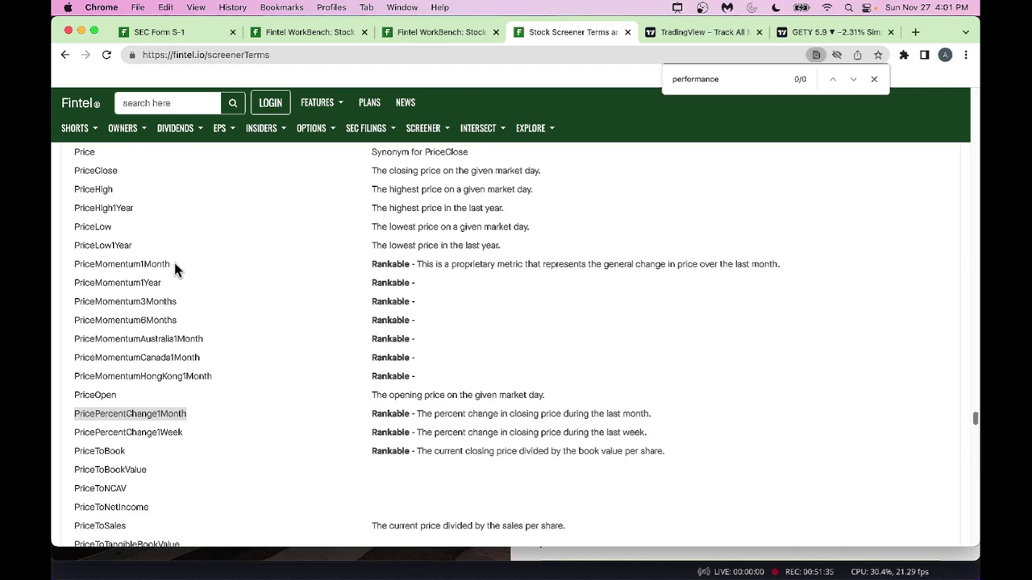
pyautogui.click(76, 265)
pyautogui.doubleClick(76, 266)
pyautogui.press('super+c')
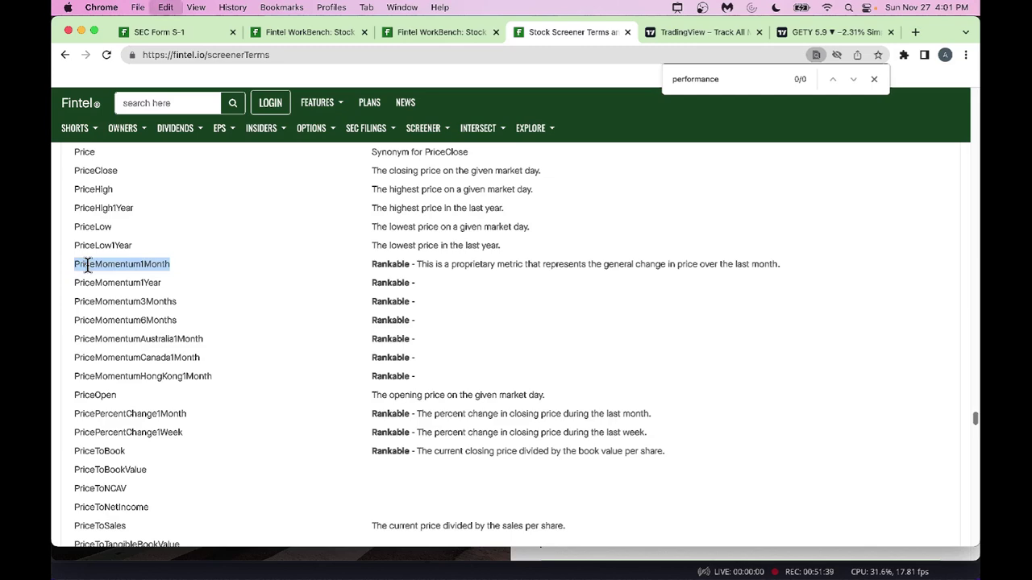
# - Paste the copied term as PriceMomentum1Month; on a new line below symbol="AAPL" in the other WorkBench query
pyautogui.click(459, 37)
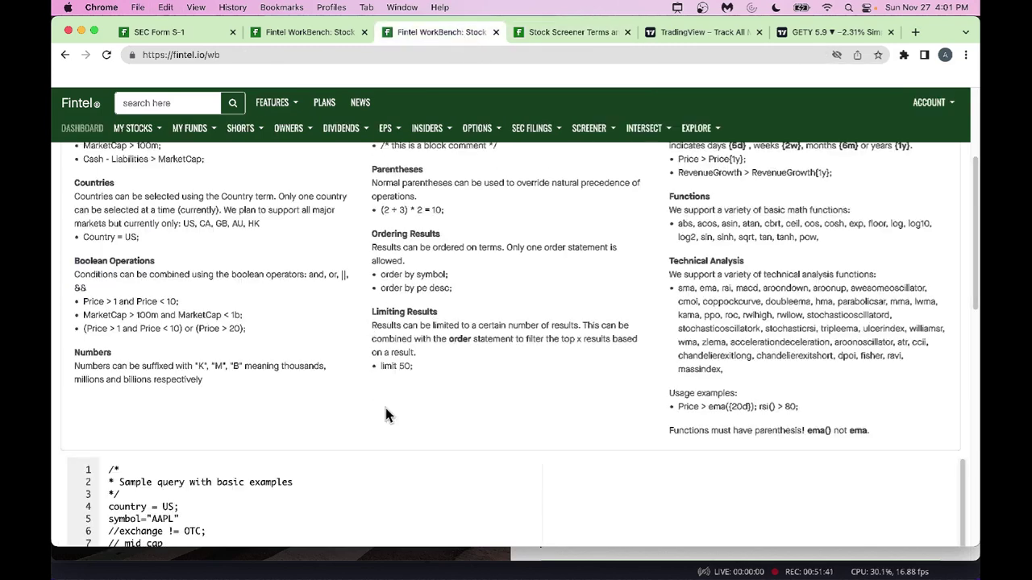
pyautogui.scroll(-3, 385, 408)
pyautogui.scroll(-5, 385, 408)
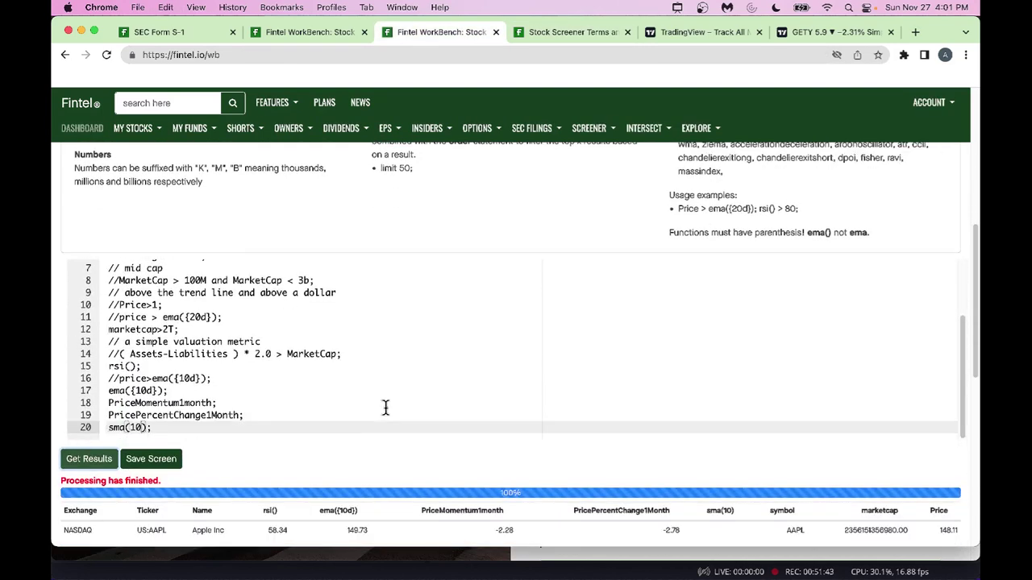
pyautogui.scroll(3, 304, 369)
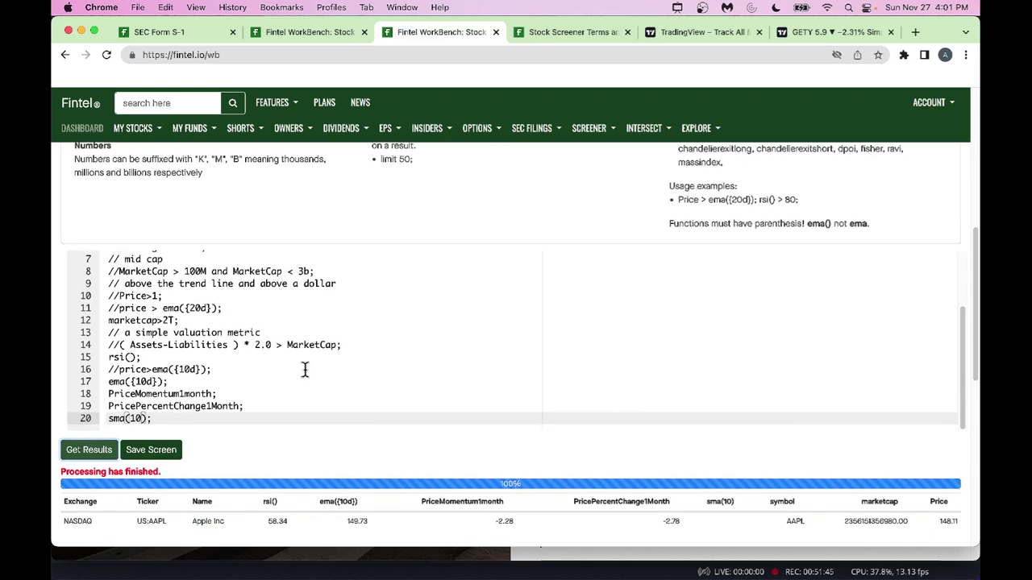
pyautogui.scroll(-1, 304, 369)
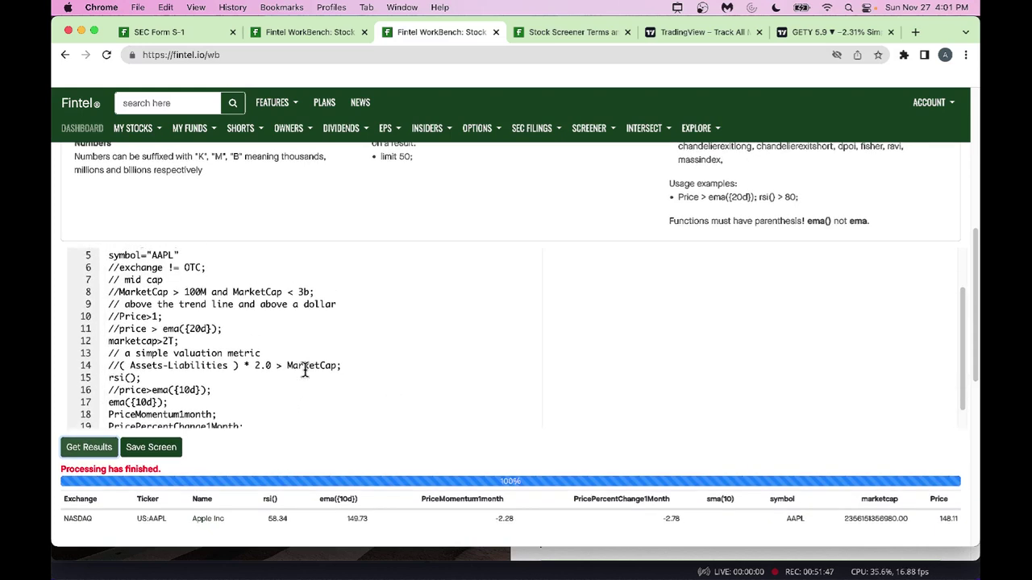
pyautogui.scroll(2, 225, 298)
pyautogui.scroll(2, 225, 299)
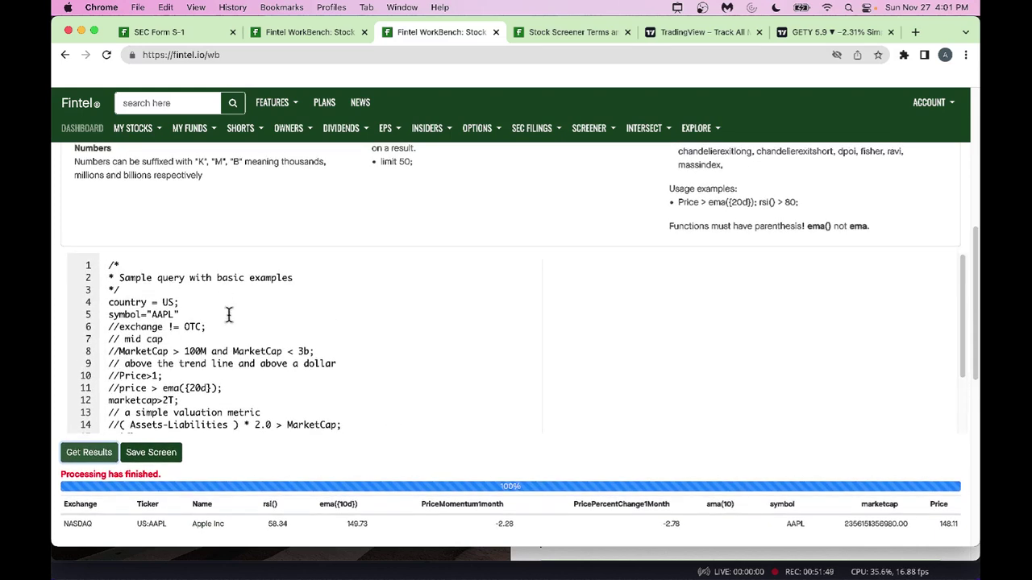
pyautogui.click(230, 315)
pyautogui.press('Return')
pyautogui.press('super+v')
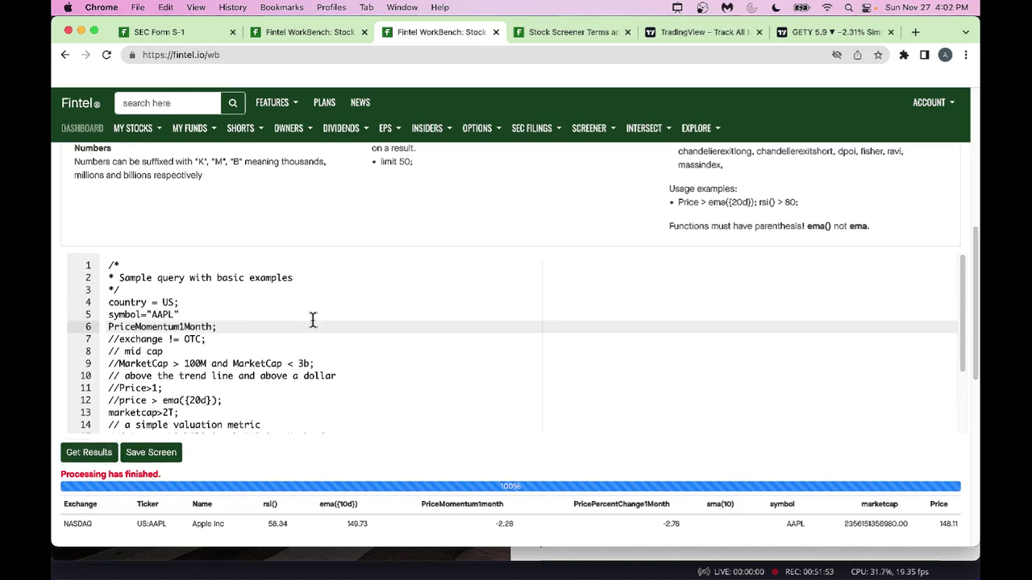
# - Review the lines of the AAPL query, including the price momentum, percent change and moving average terms, along with its results row
pyautogui.scroll(-3, 325, 352)
pyautogui.scroll(-1, 325, 357)
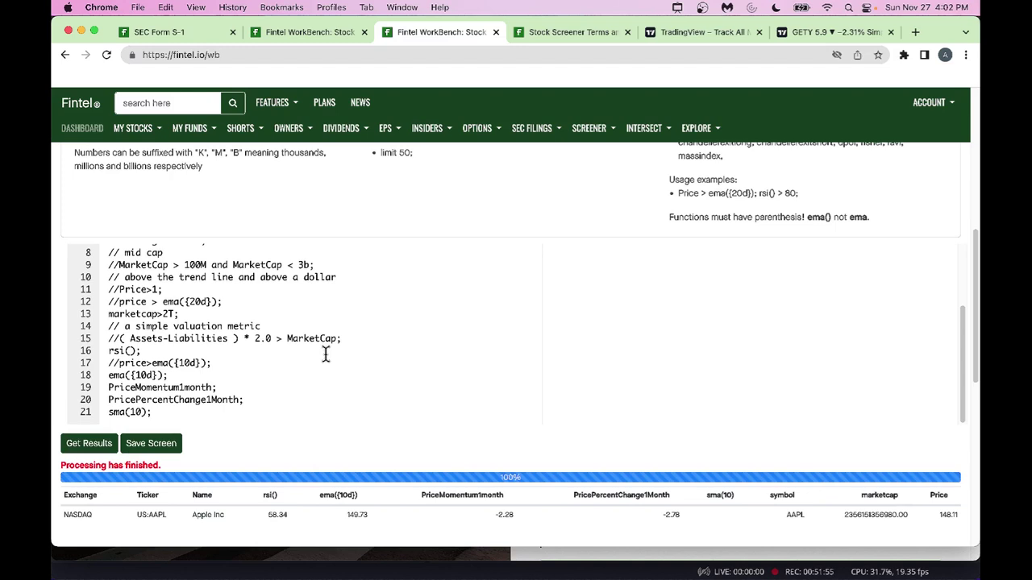
pyautogui.scroll(2, 325, 355)
pyautogui.scroll(-2, 325, 355)
pyautogui.scroll(1, 325, 353)
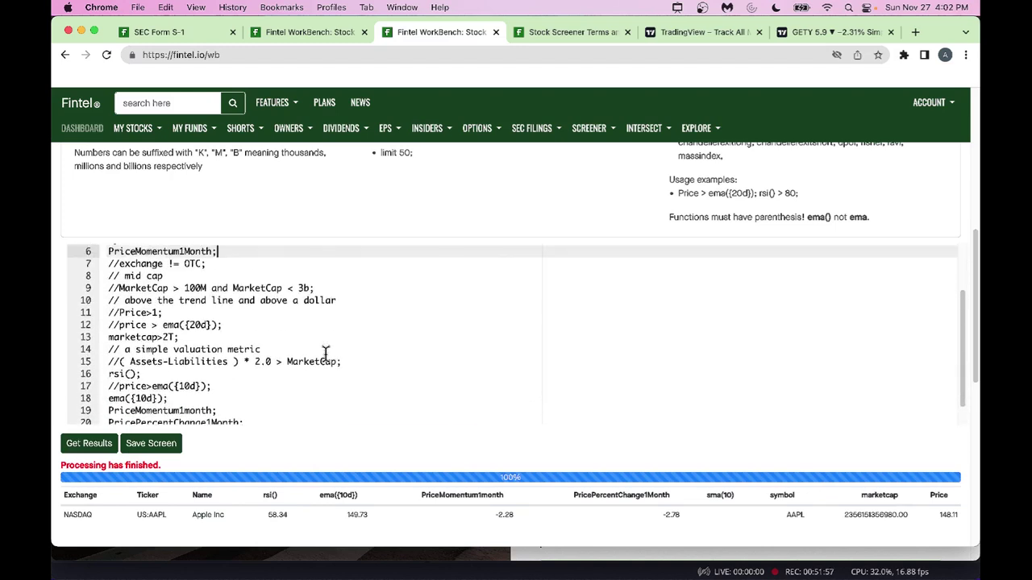
pyautogui.scroll(1, 325, 352)
pyautogui.scroll(-3, 325, 355)
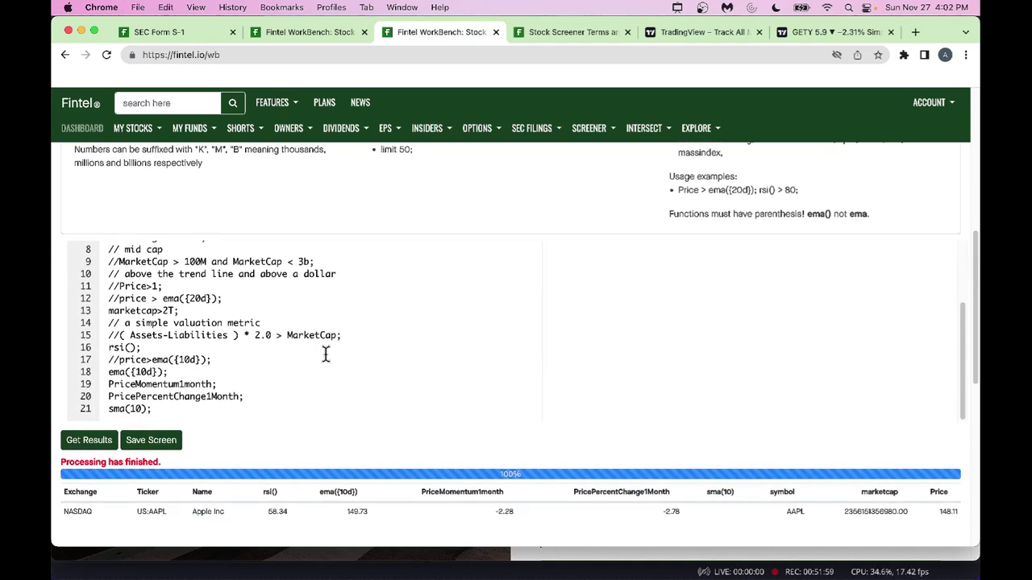
pyautogui.scroll(1, 325, 355)
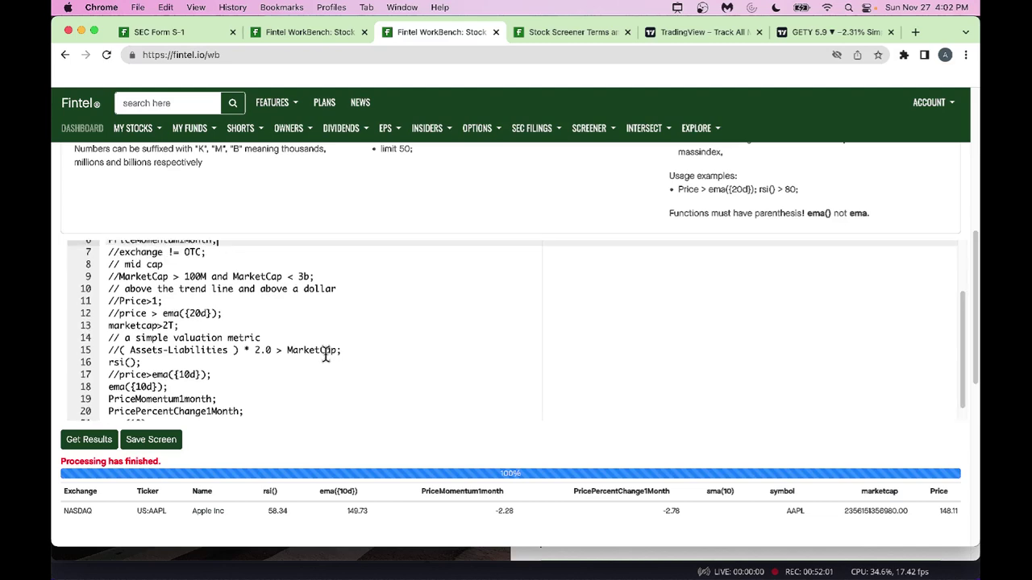
pyautogui.scroll(-1, 325, 355)
pyautogui.scroll(3, 325, 354)
pyautogui.hscroll(1, 325, 355)
pyautogui.scroll(2, 325, 355)
pyautogui.hscroll(-1, 325, 354)
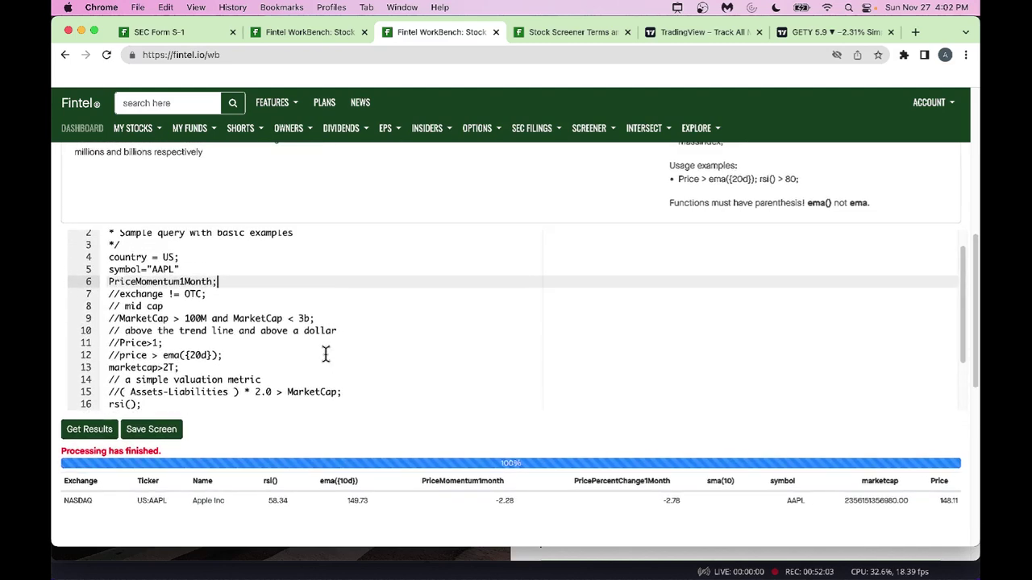
pyautogui.scroll(-5, 325, 354)
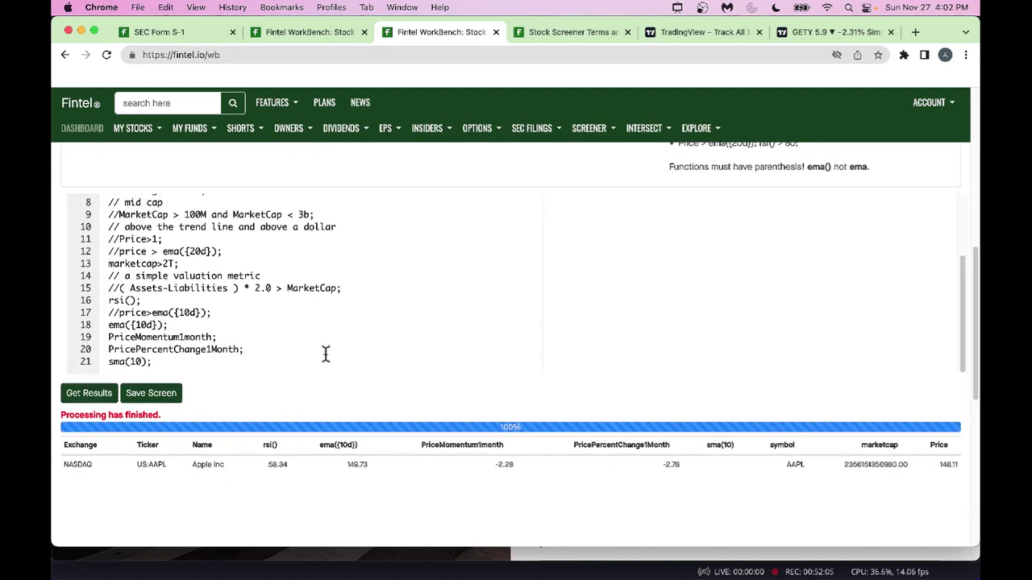
pyautogui.scroll(5, 325, 355)
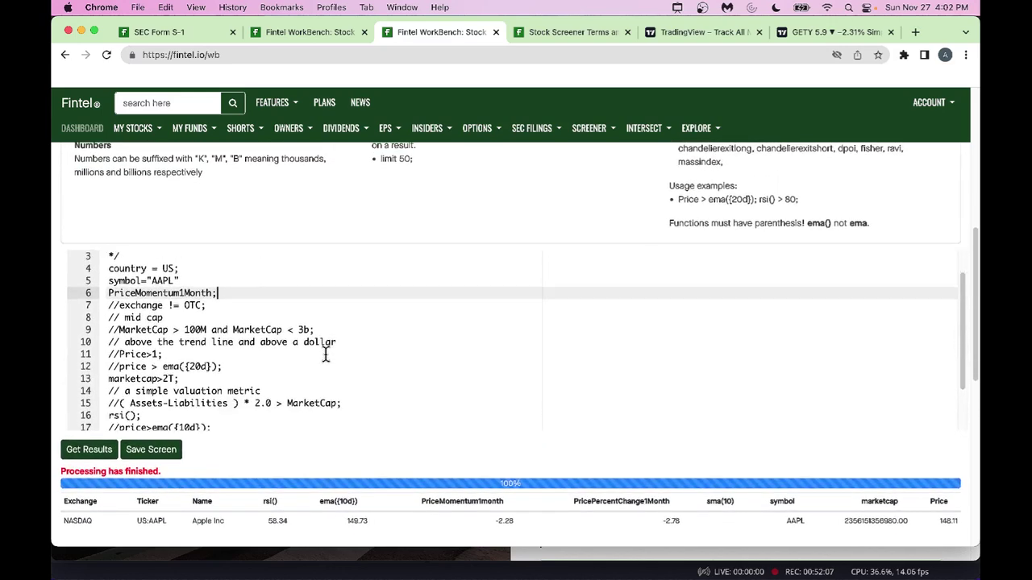
pyautogui.scroll(-5, 324, 354)
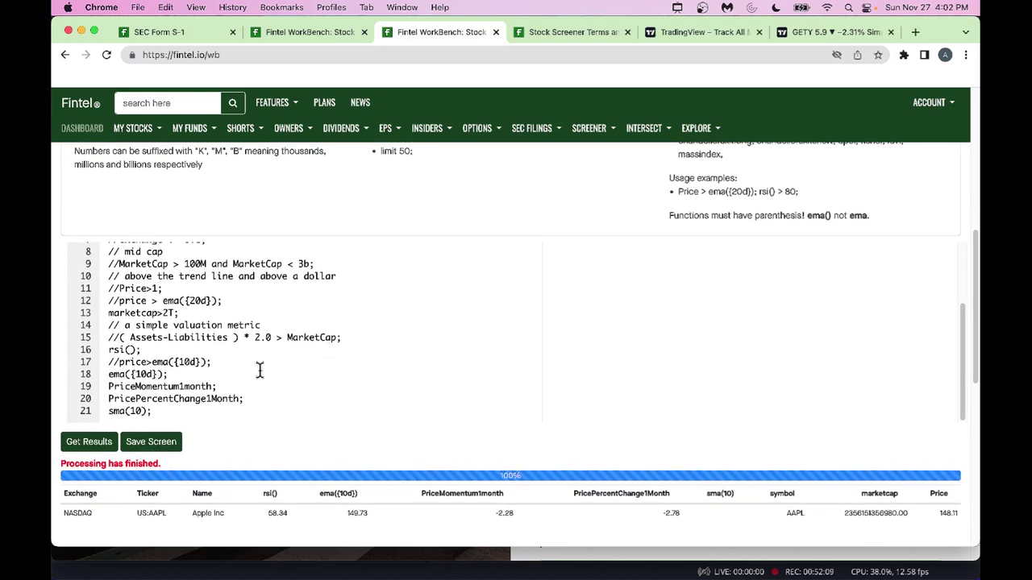
pyautogui.scroll(-2, 259, 370)
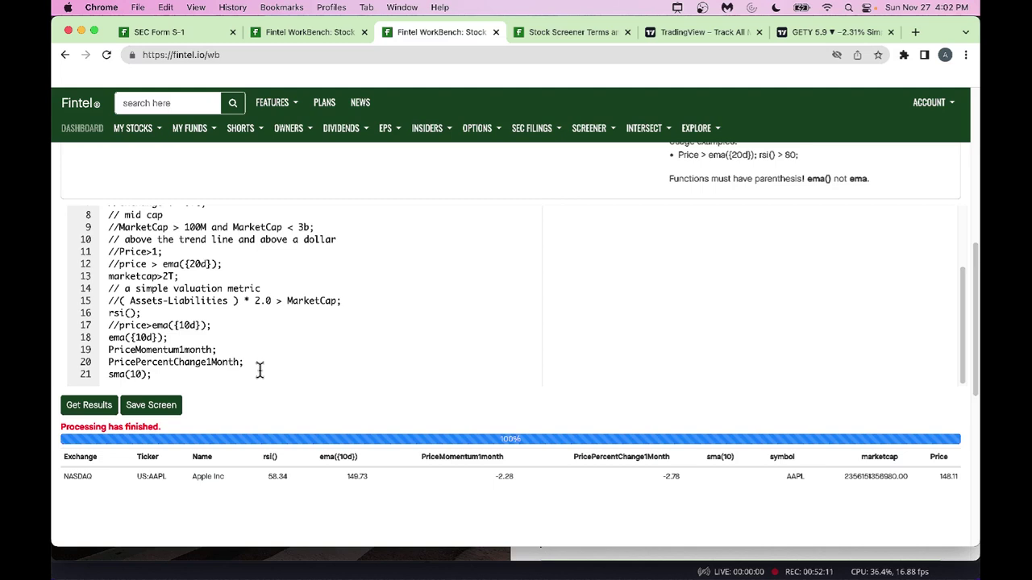
# - Return to the options and short interest query, add PriceMomentum1Month; below ShortInterestChange1Month; and start another line beneath it
pyautogui.click(309, 27)
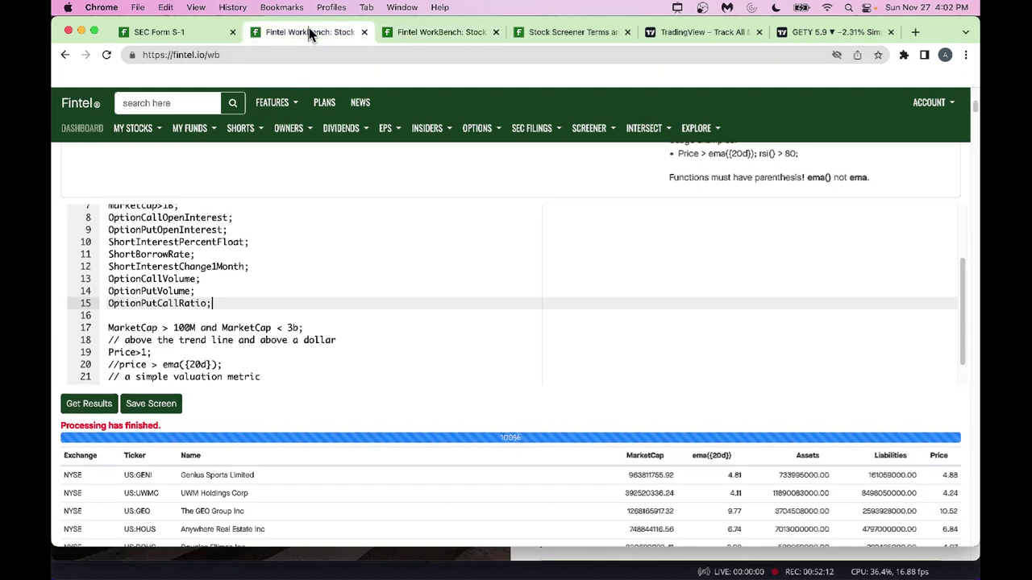
pyautogui.scroll(2, 250, 303)
pyautogui.click(253, 282)
pyautogui.press('Return')
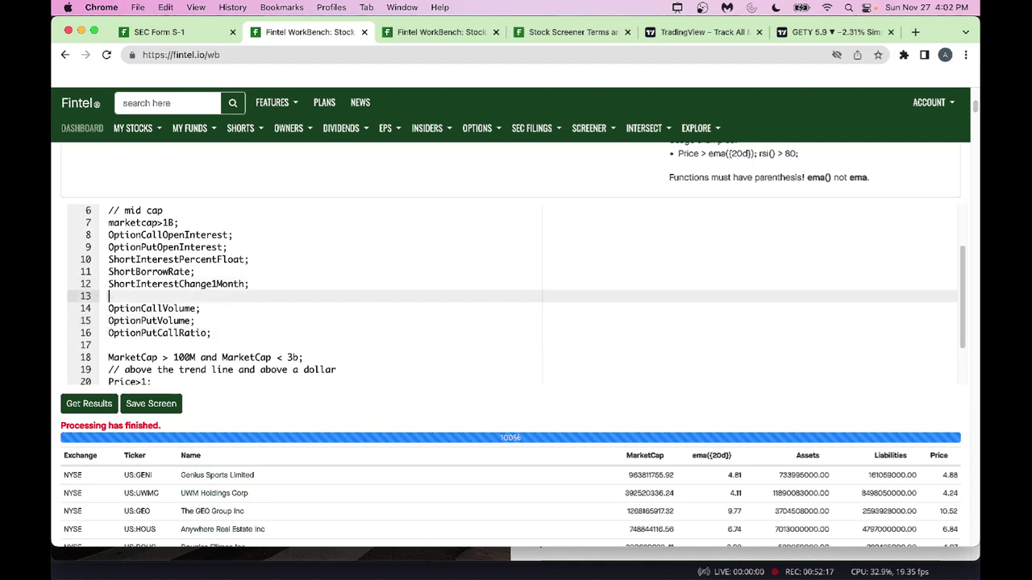
pyautogui.press('super+v')
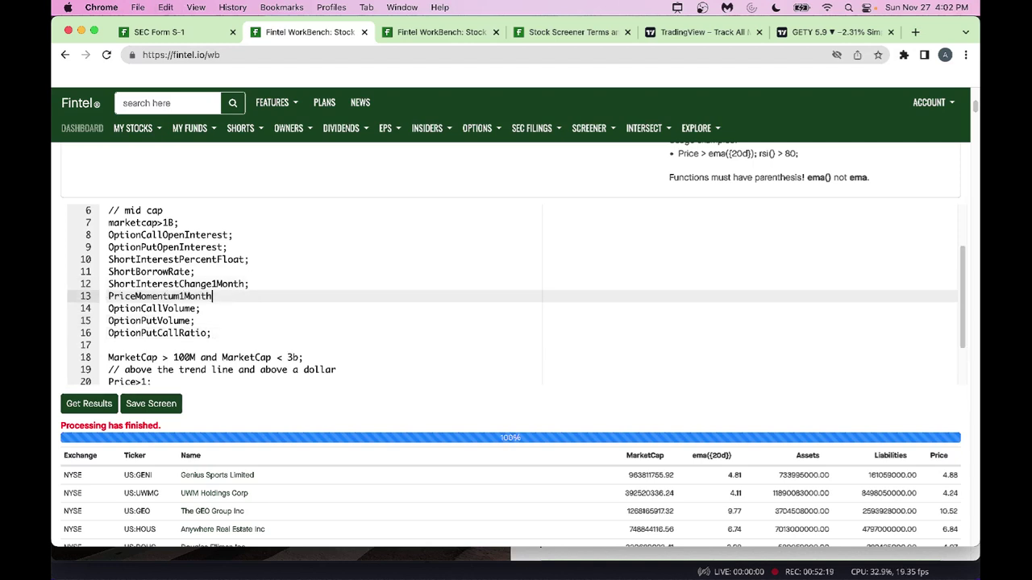
pyautogui.write(';')
pyautogui.press('Return')
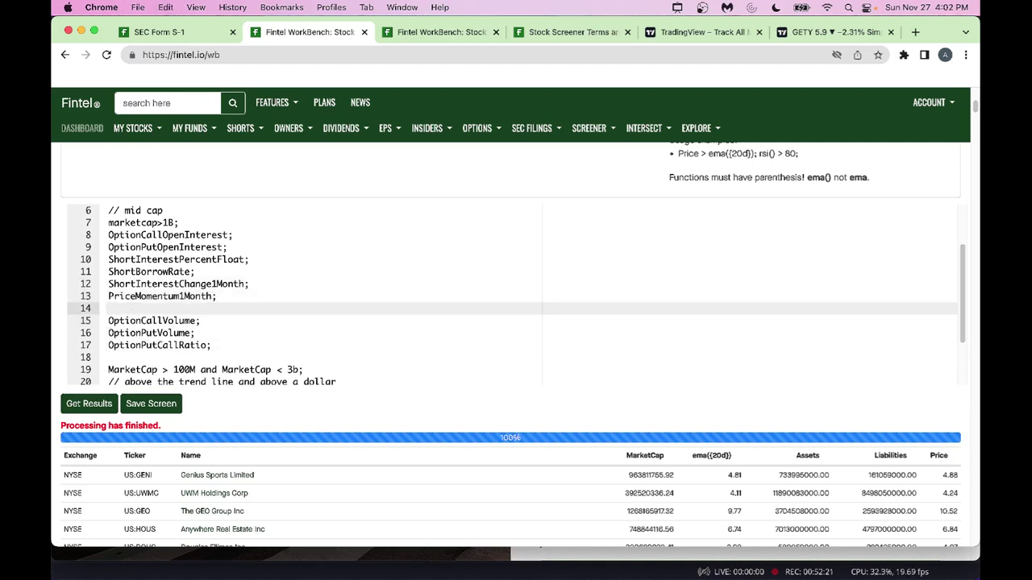
# - Add the ShortSqueezeScore; field to the screen code on the line below PriceMomentum1Month
pyautogui.write('Short')
pyautogui.hotkey('ctrl', 'space')
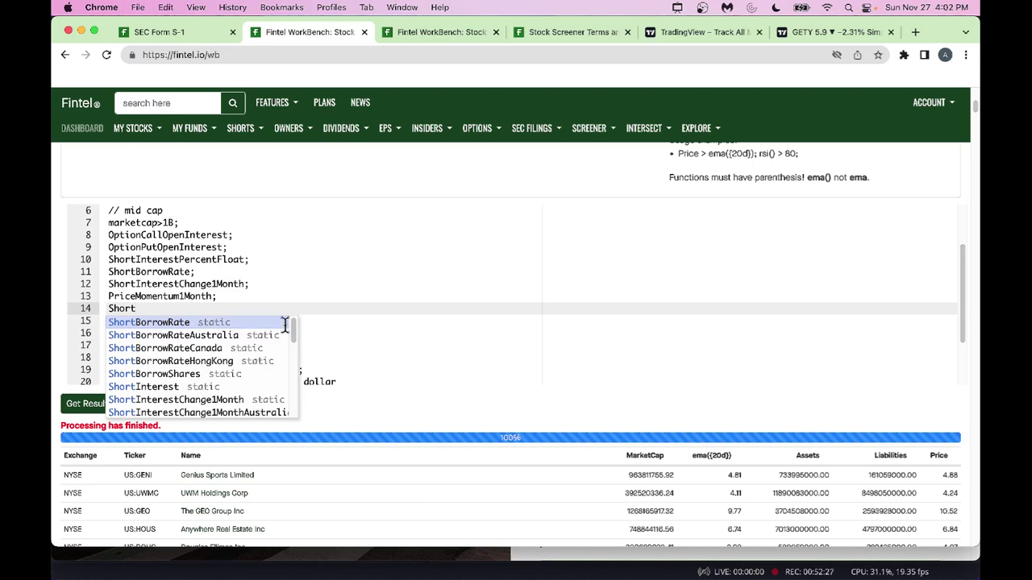
pyautogui.scroll(-1, 294, 346)
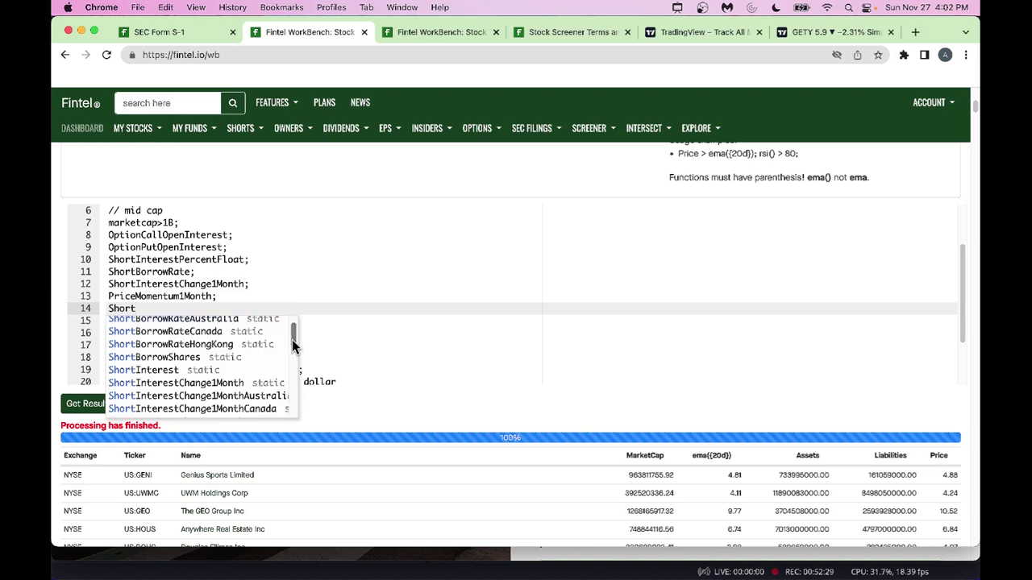
pyautogui.moveTo(294, 347); pyautogui.dragTo(294, 390)
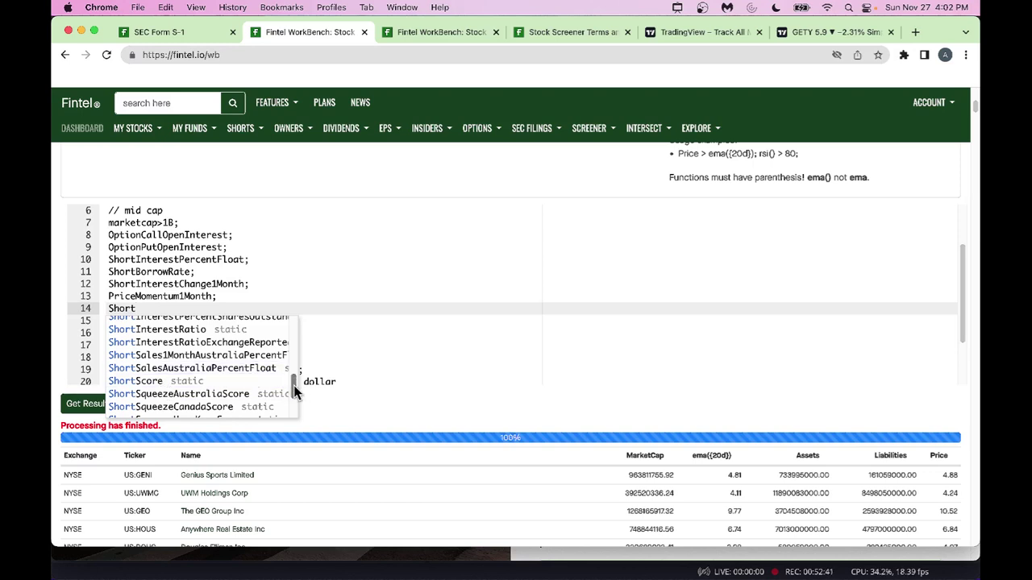
pyautogui.moveTo(294, 386); pyautogui.dragTo(292, 395)
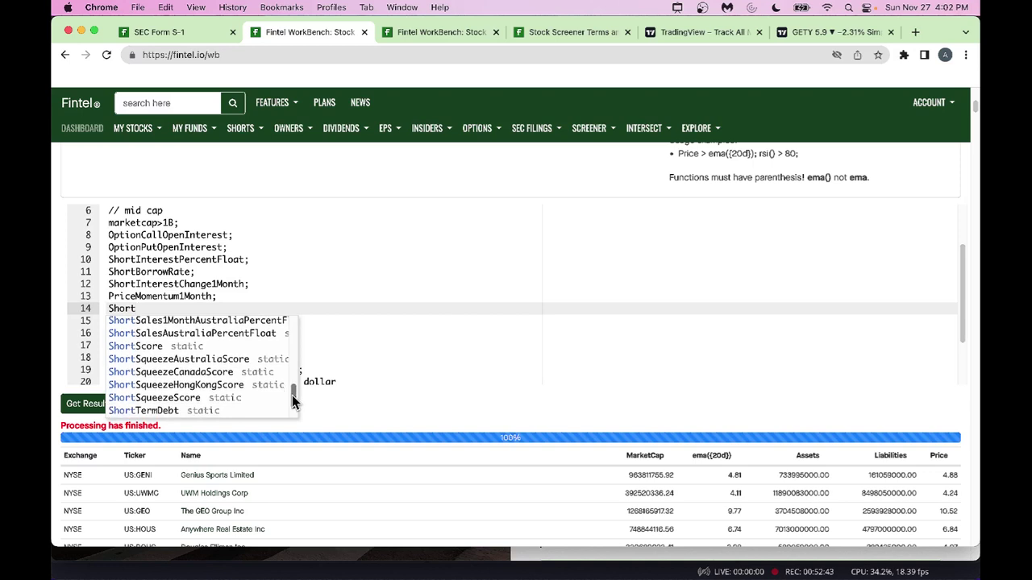
pyautogui.click(183, 398)
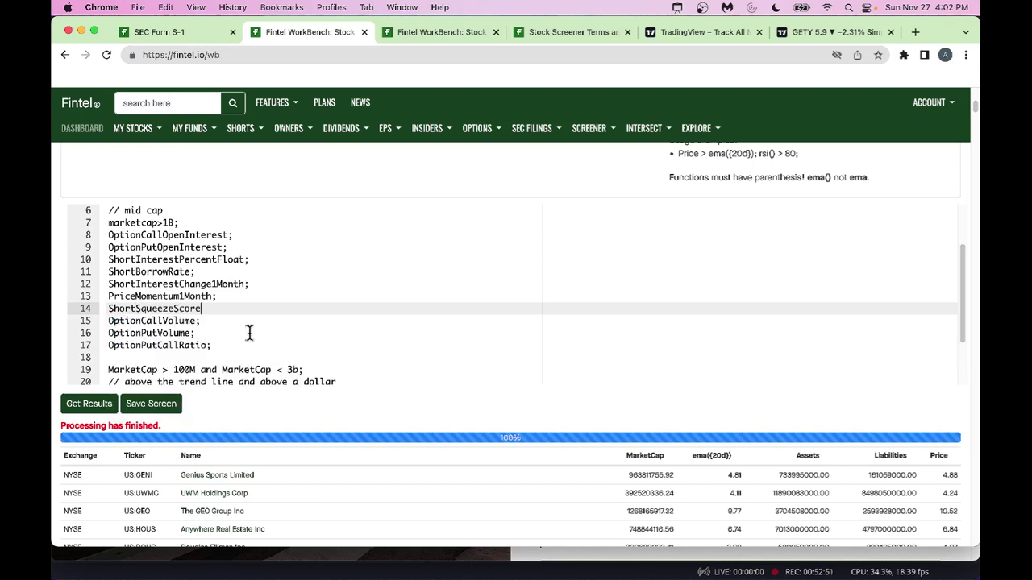
pyautogui.write(';')
# - Add the GammaSqueezeScore; field on a new line below ShortSqueezeScore
pyautogui.press('Return')
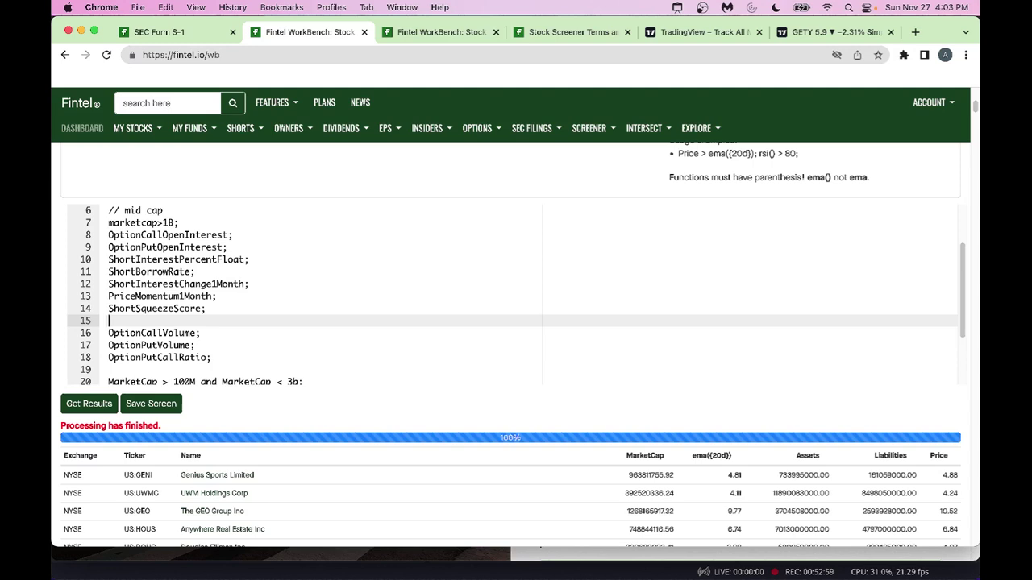
pyautogui.write('Gam')
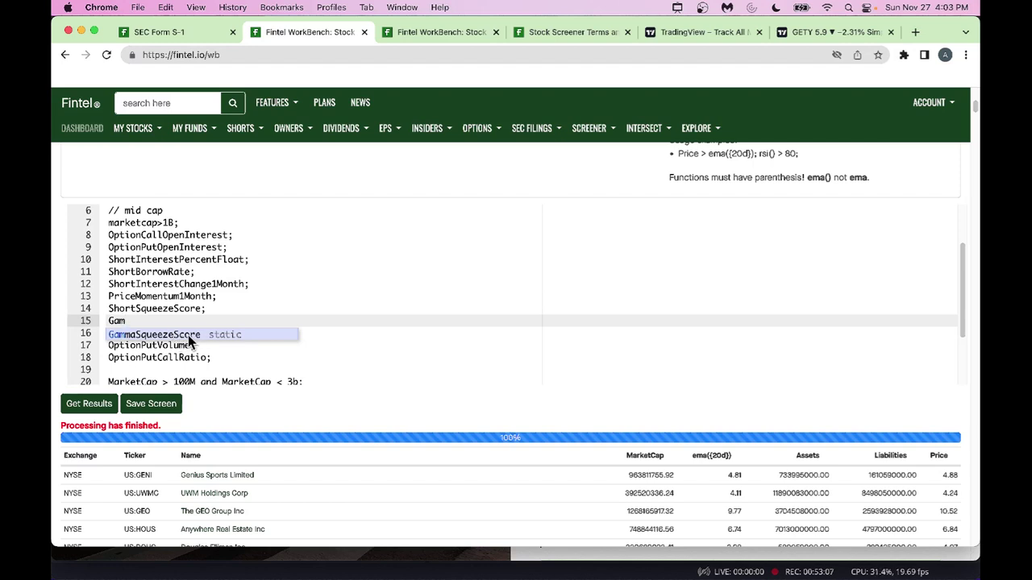
pyautogui.click(188, 334)
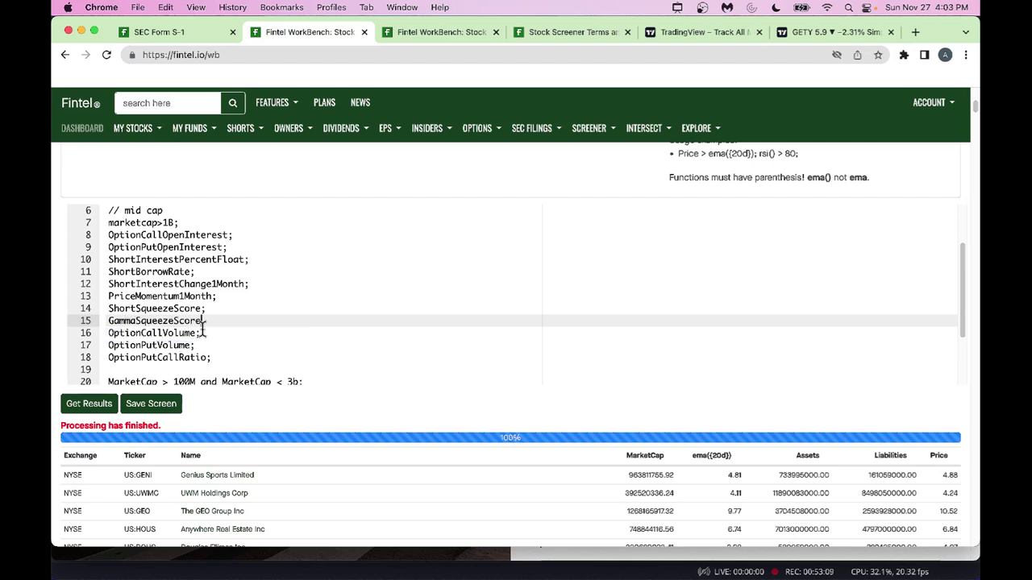
pyautogui.write(';')
pyautogui.click(219, 357)
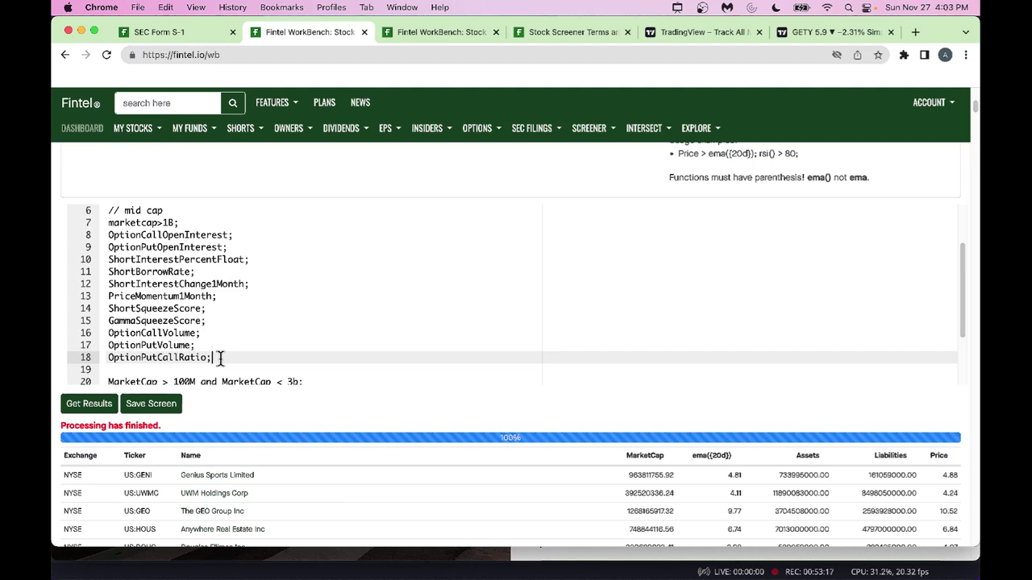
pyautogui.moveTo(219, 358); pyautogui.dragTo(105, 358)
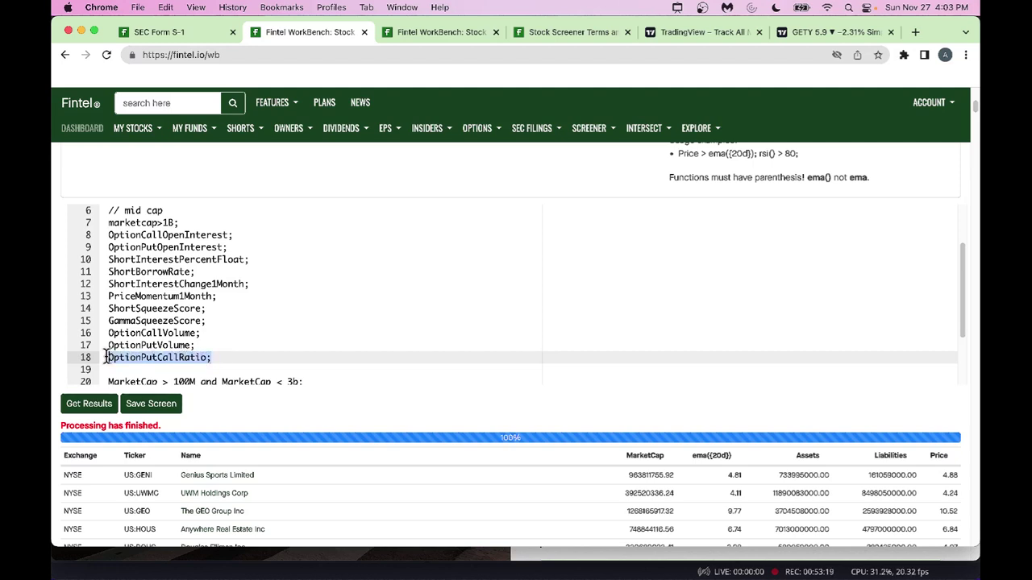
pyautogui.click(245, 357)
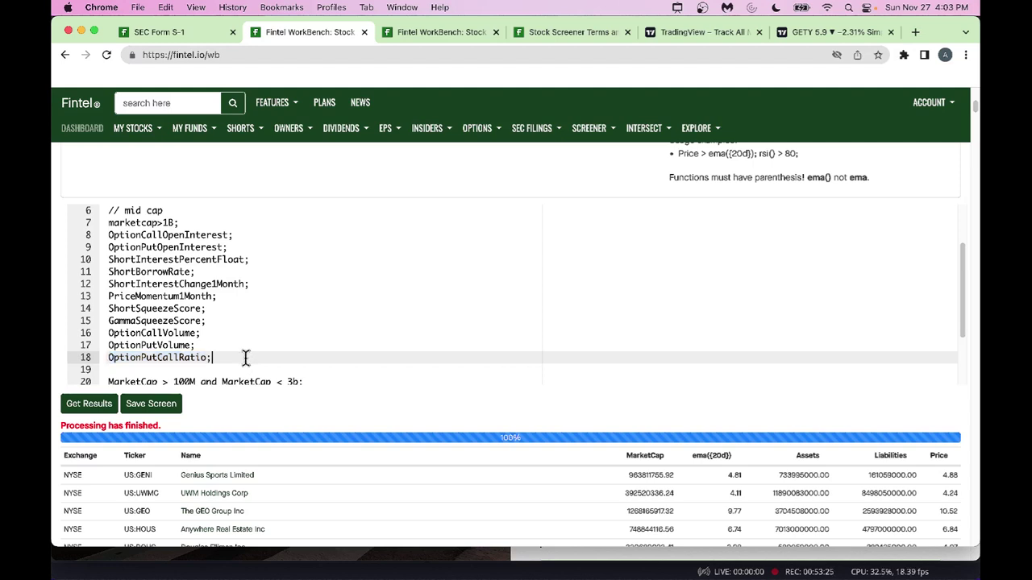
pyautogui.press('Return')
pyautogui.write('Put')
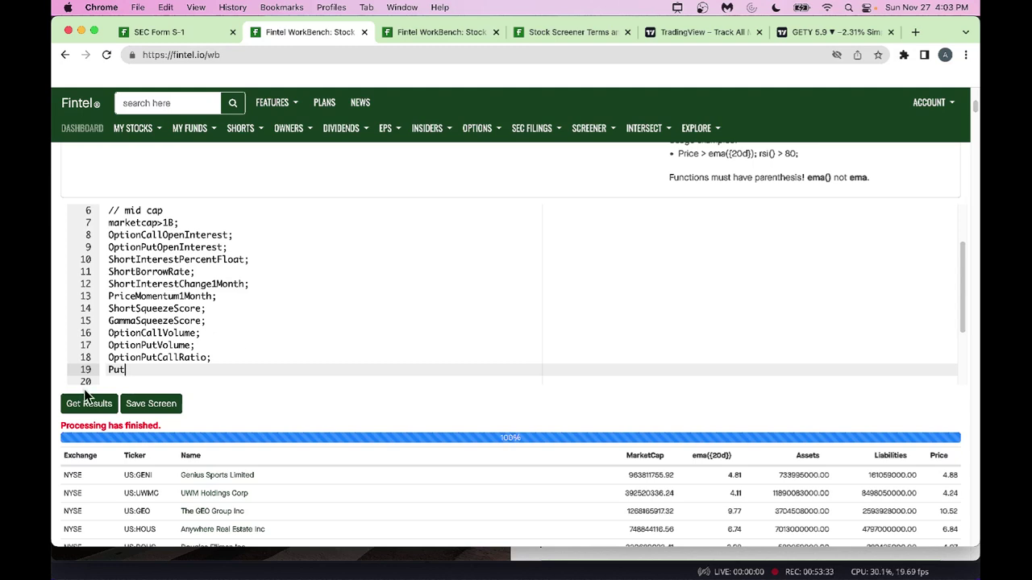
pyautogui.press('BackSpace')
pyautogui.press('BackSpace')
pyautogui.press('BackSpace')
pyautogui.write('Put')
pyautogui.press('BackSpace')
pyautogui.press('BackSpace')
pyautogui.press('BackSpace')
pyautogui.write('Gamm')
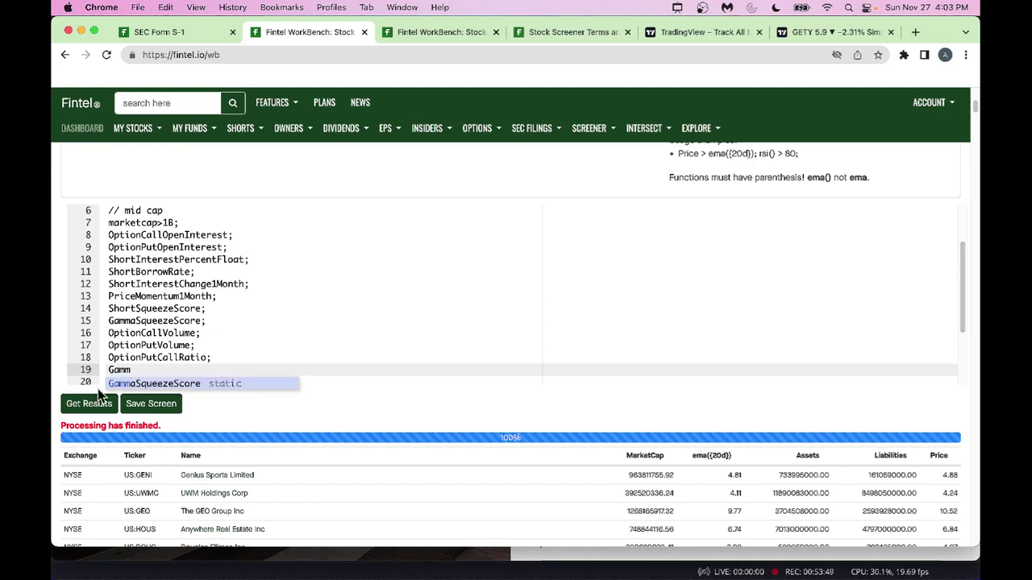
pyautogui.scroll(-1, 100, 389)
pyautogui.press('BackSpace')
pyautogui.press('BackSpace')
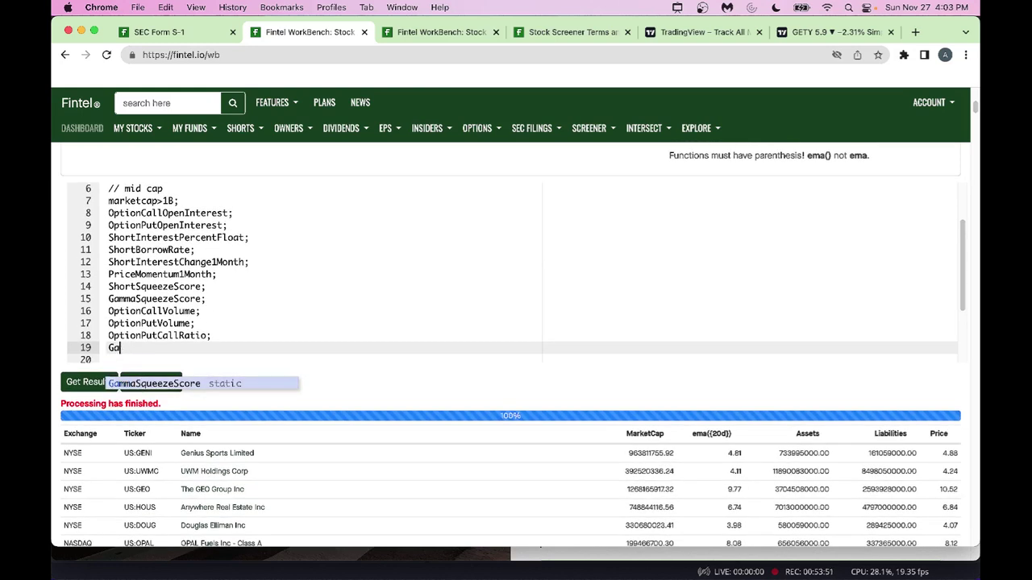
pyautogui.press('BackSpace')
pyautogui.press('BackSpace')
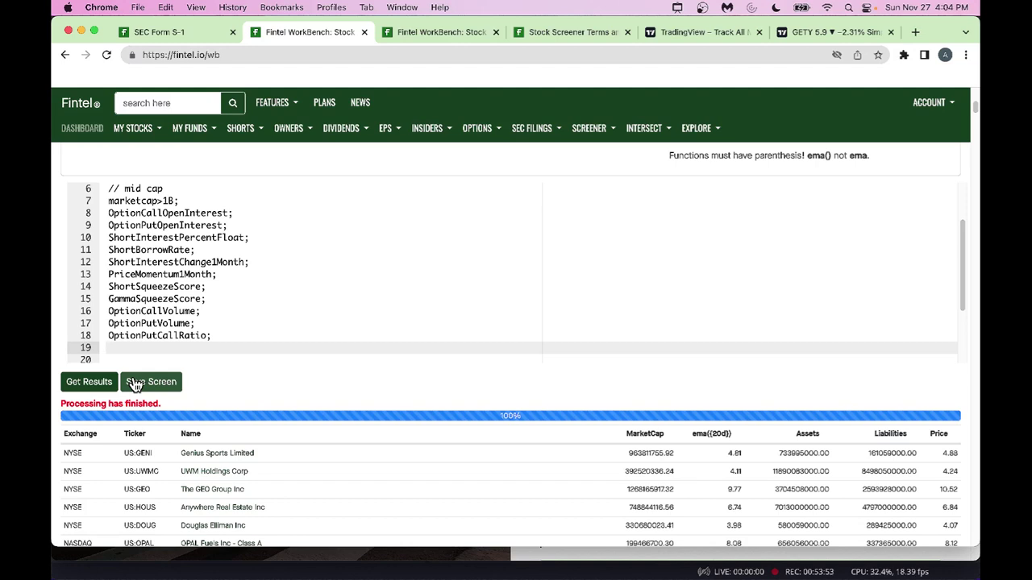
pyautogui.write('Option')
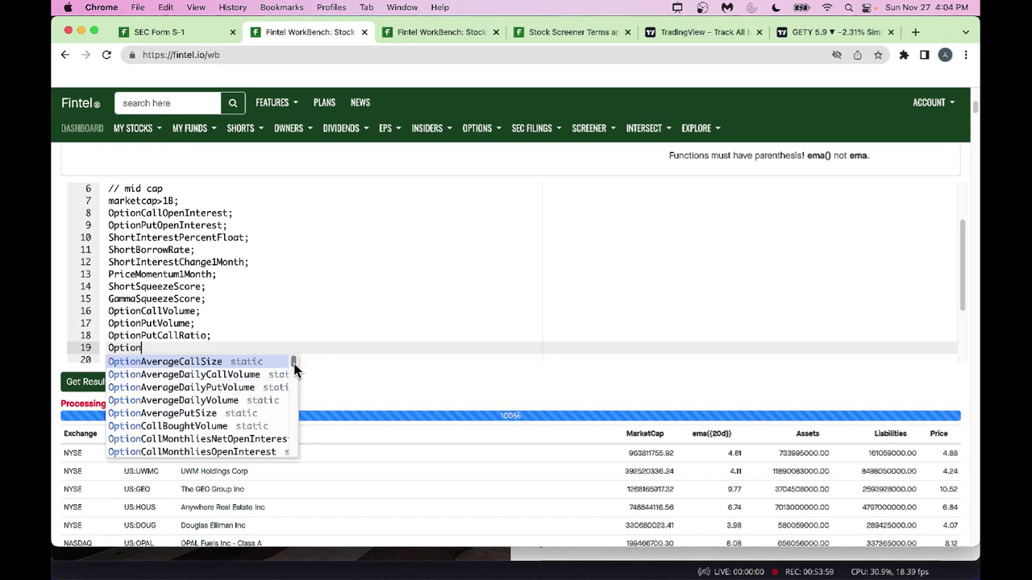
pyautogui.moveTo(294, 369); pyautogui.dragTo(294, 436)
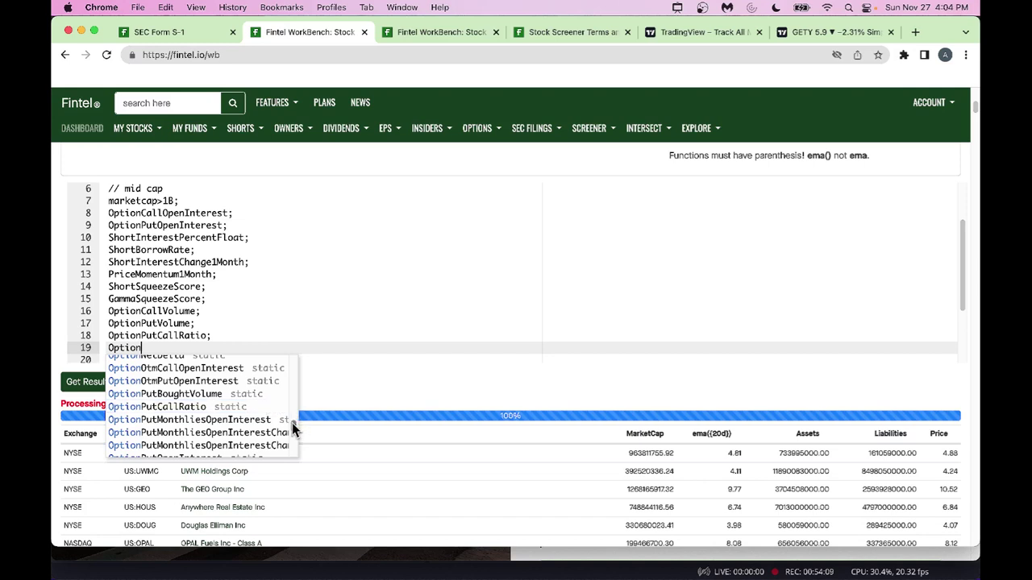
pyautogui.moveTo(292, 422); pyautogui.dragTo(291, 431)
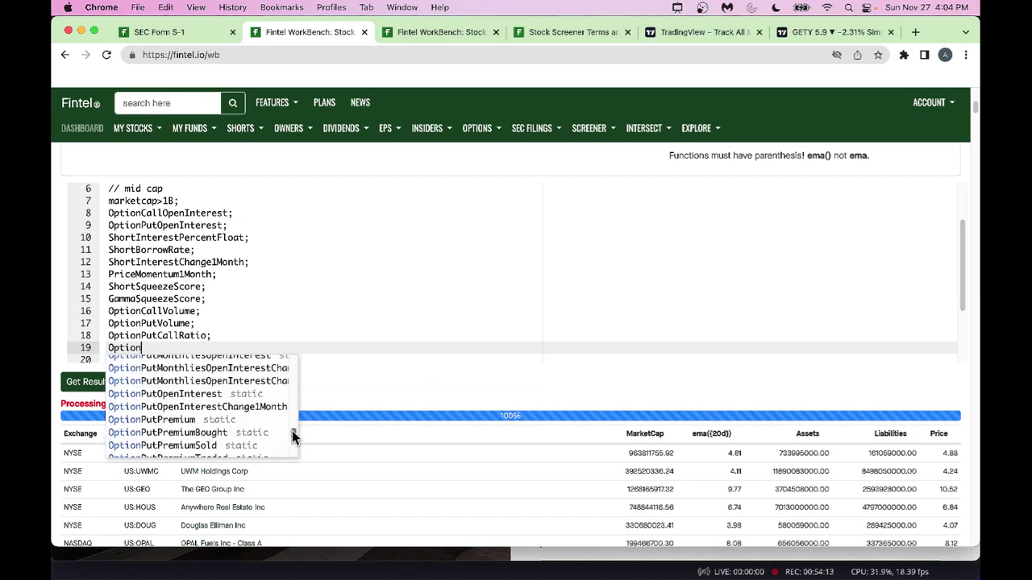
pyautogui.moveTo(291, 430); pyautogui.dragTo(287, 403)
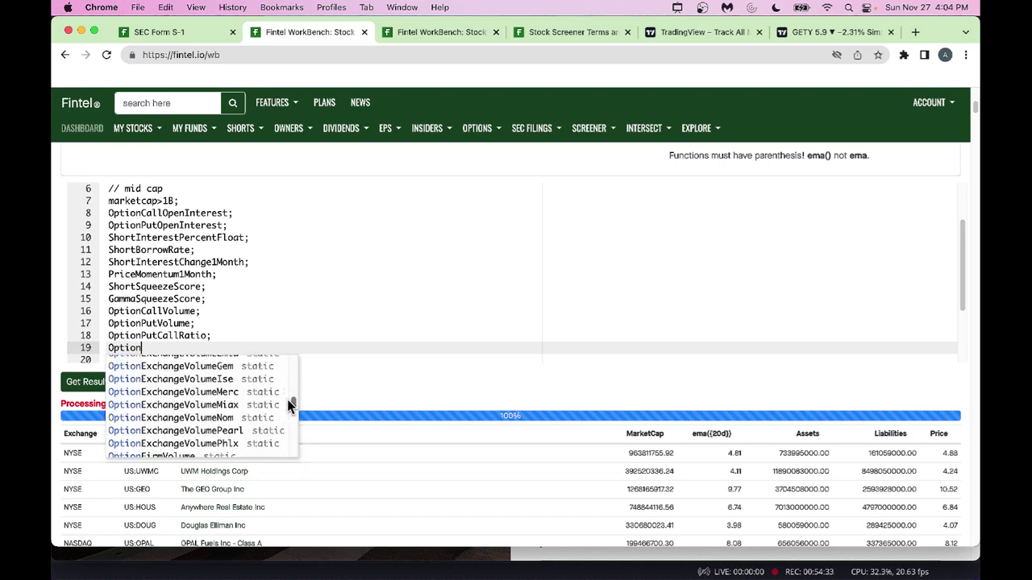
pyautogui.click(196, 348)
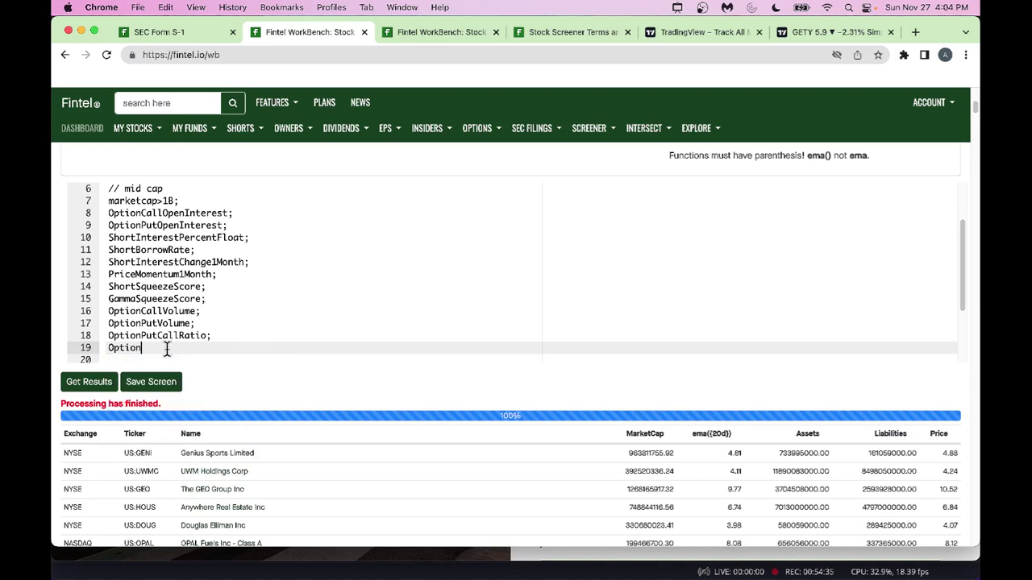
pyautogui.press('BackSpace')
pyautogui.press('BackSpace')
pyautogui.press('BackSpace')
pyautogui.press('BackSpace')
pyautogui.press('BackSpace')
pyautogui.press('BackSpace')
pyautogui.write('Put')
pyautogui.press('BackSpace')
pyautogui.press('BackSpace')
pyautogui.press('BackSpace')
pyautogui.press('BackSpace')
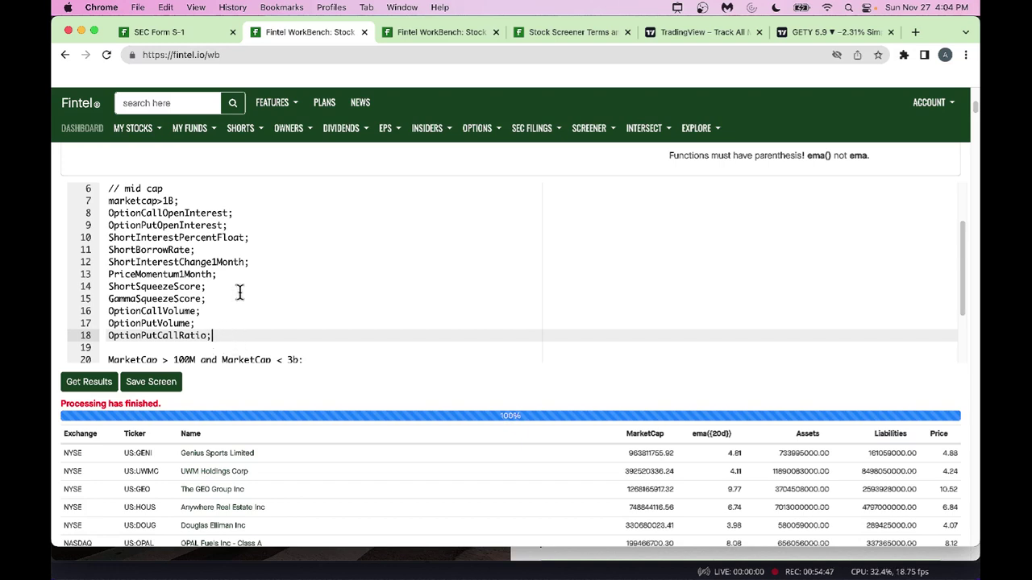
# - Run the screen with the added squeeze score fields and look through the result rows
pyautogui.scroll(3, 240, 293)
pyautogui.scroll(-6, 239, 292)
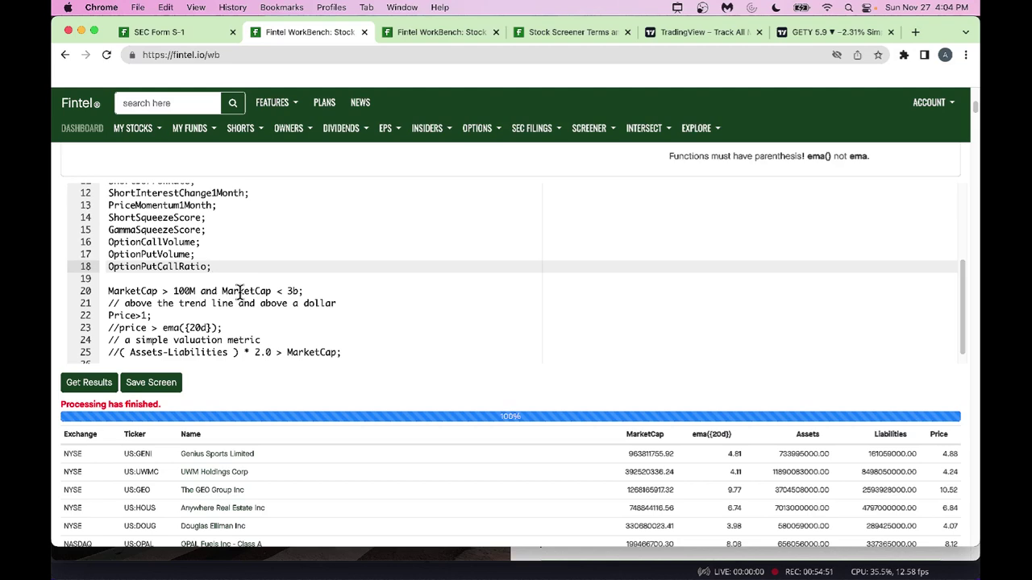
pyautogui.click(100, 390)
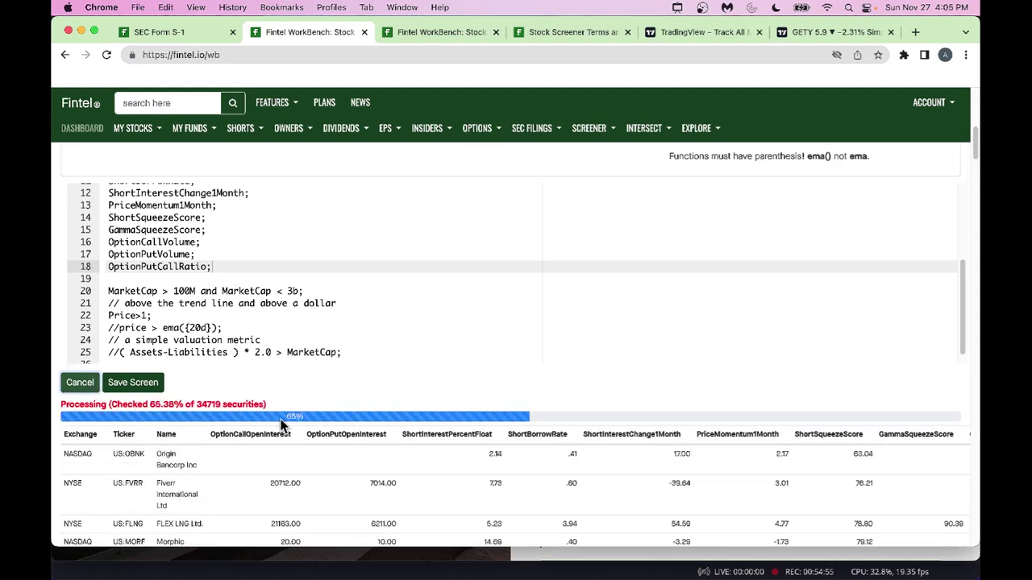
pyautogui.scroll(-2, 330, 482)
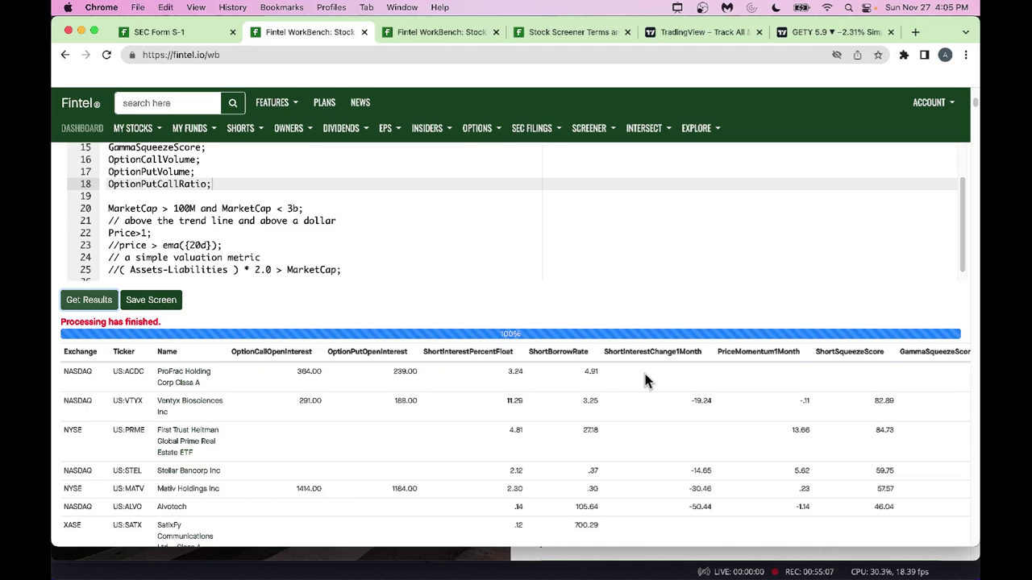
pyautogui.scroll(-3, 644, 373)
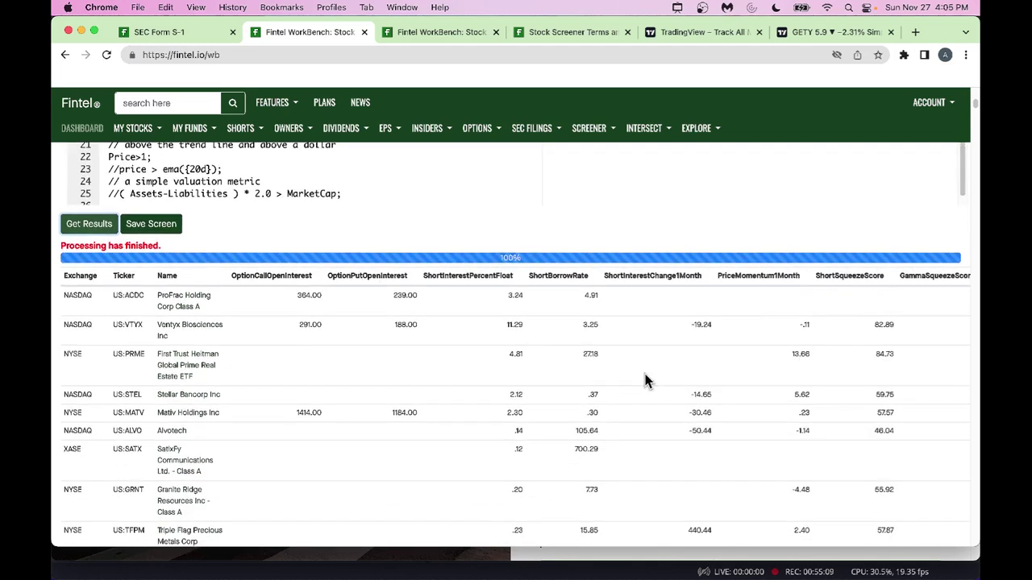
pyautogui.scroll(-4, 645, 379)
pyautogui.scroll(7, 644, 379)
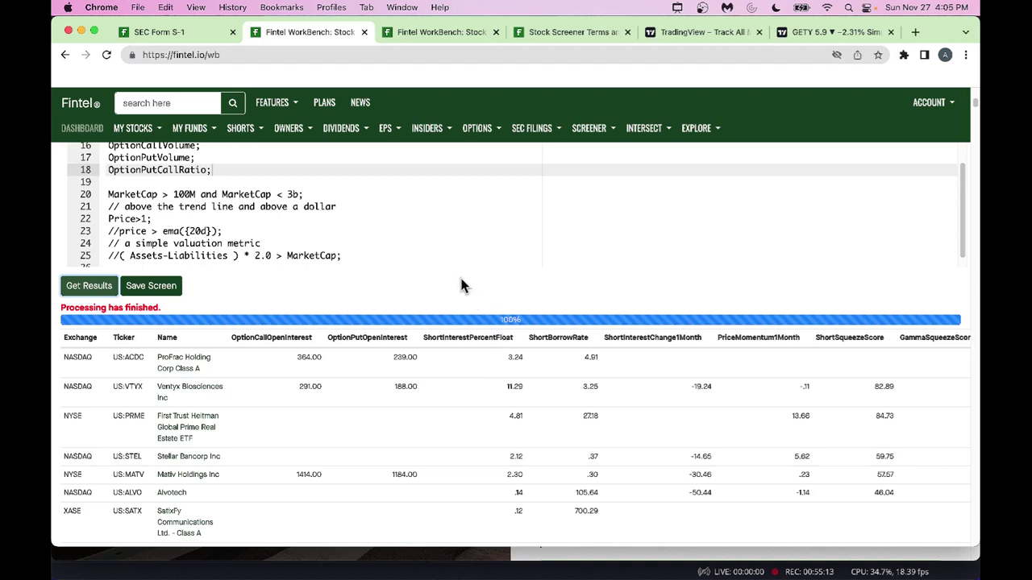
# - Start an "order by" clause on a new line below the commented-out valuation formula
pyautogui.click(352, 255)
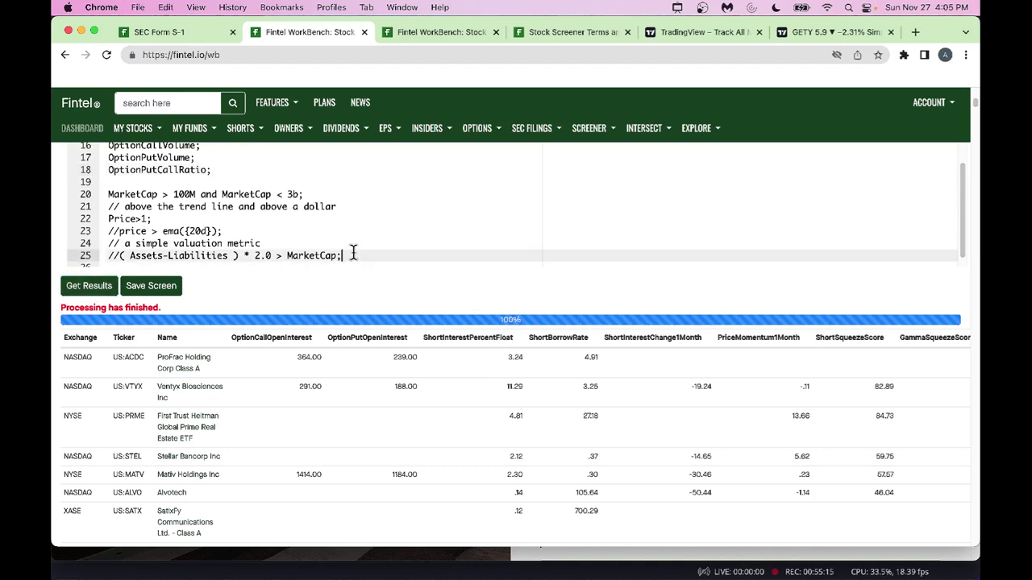
pyautogui.press('Return')
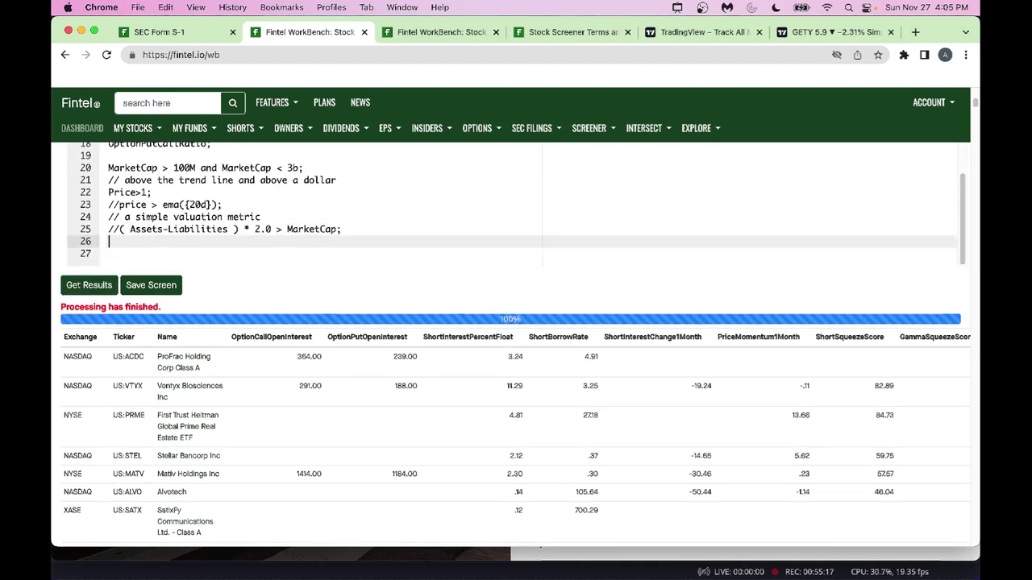
pyautogui.write('order by short')
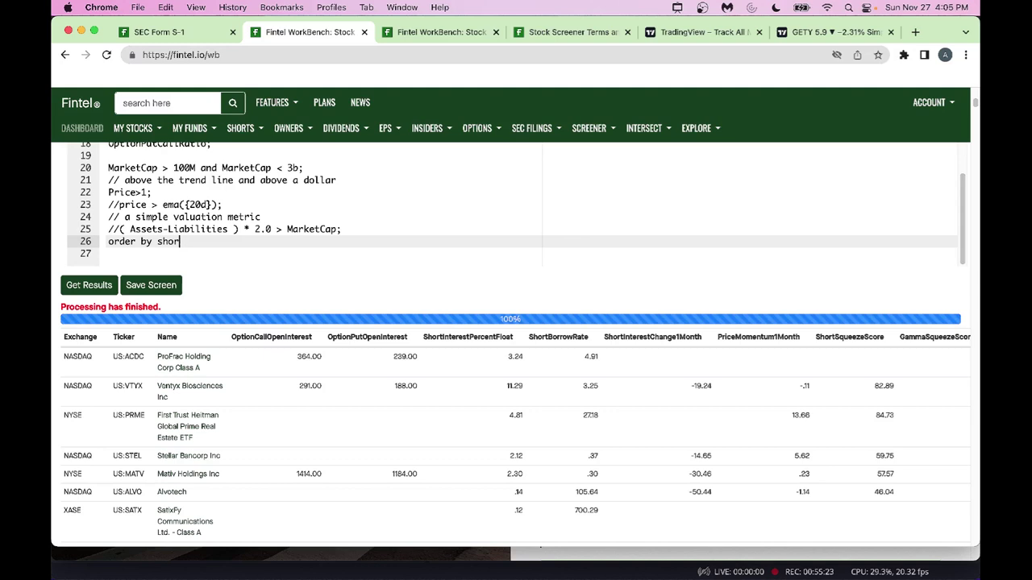
pyautogui.press('BackSpace')
pyautogui.press('BackSpace')
pyautogui.press('BackSpace')
pyautogui.press('BackSpace')
# - Copy the ShortInterestPercentFloat column name from the results table header
pyautogui.scroll(3, 367, 242)
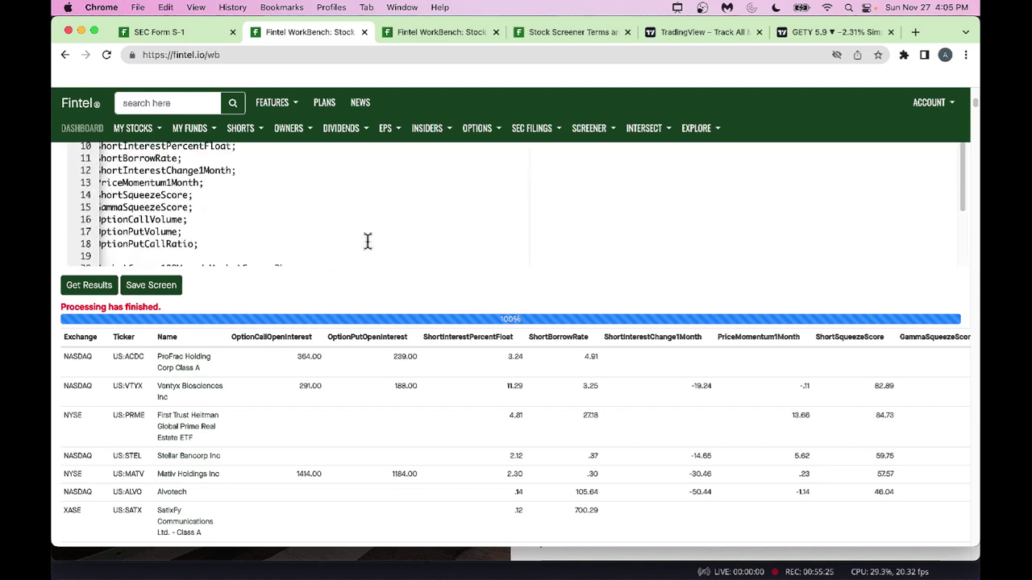
pyautogui.scroll(2, 367, 242)
pyautogui.hscroll(-1, 366, 242)
pyautogui.scroll(-1, 367, 242)
pyautogui.scroll(1, 367, 242)
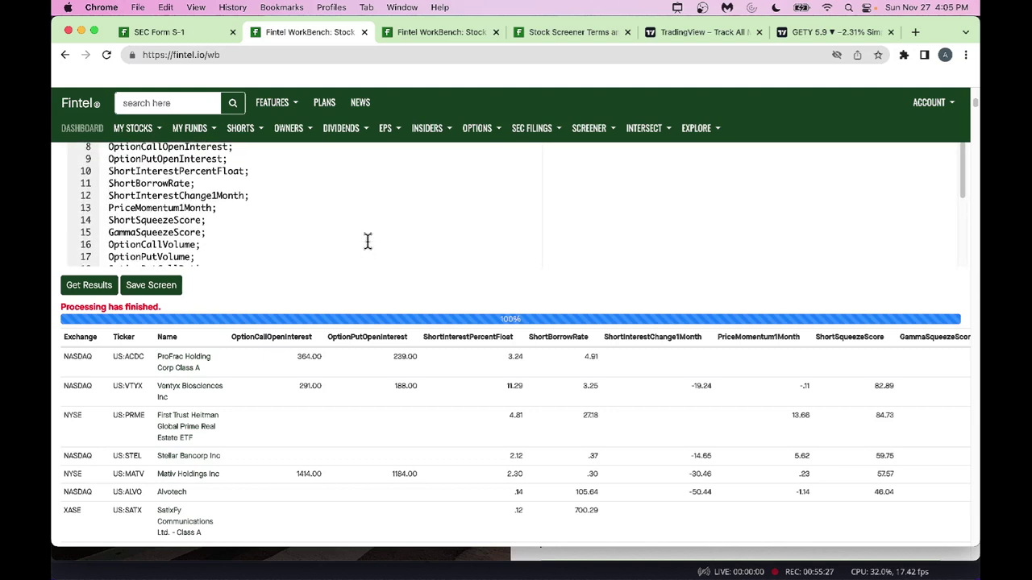
pyautogui.scroll(-1, 366, 241)
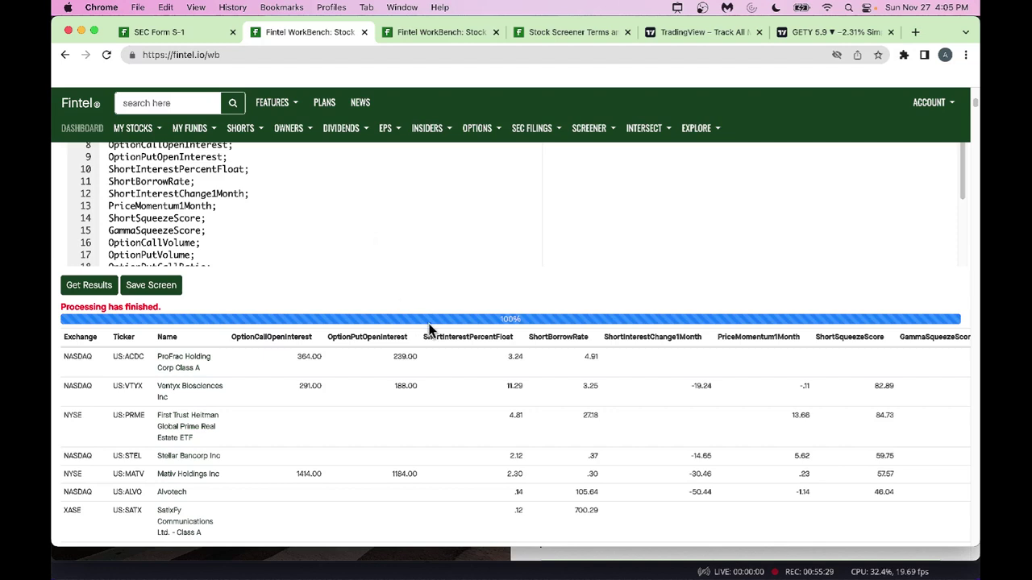
pyautogui.moveTo(423, 337); pyautogui.dragTo(521, 339)
pyautogui.press('super+c')
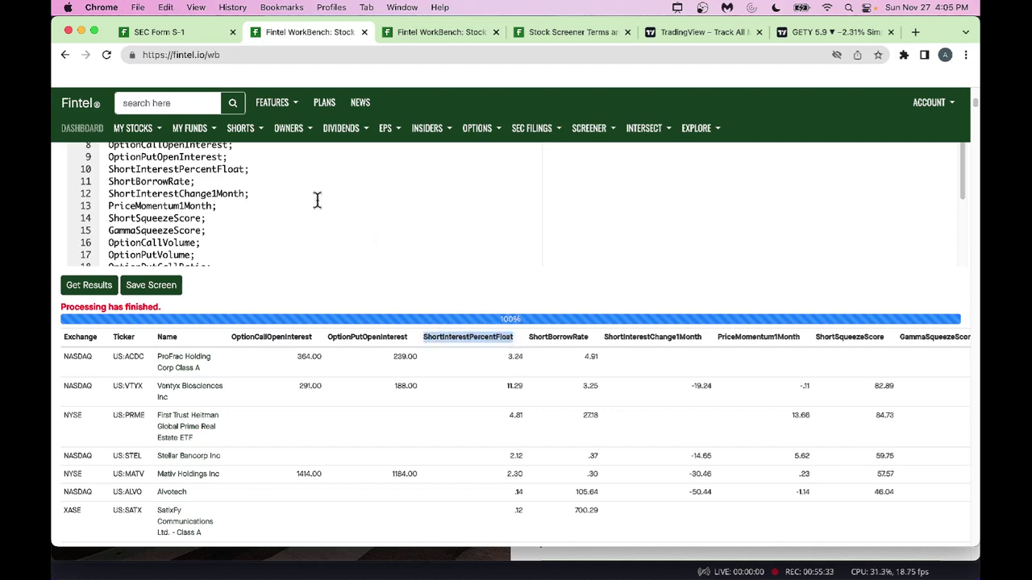
# - Complete the order by clause on line 26 as "order by ShortInterestPercentFloat desc;"
pyautogui.scroll(-2, 316, 200)
pyautogui.scroll(-3, 316, 200)
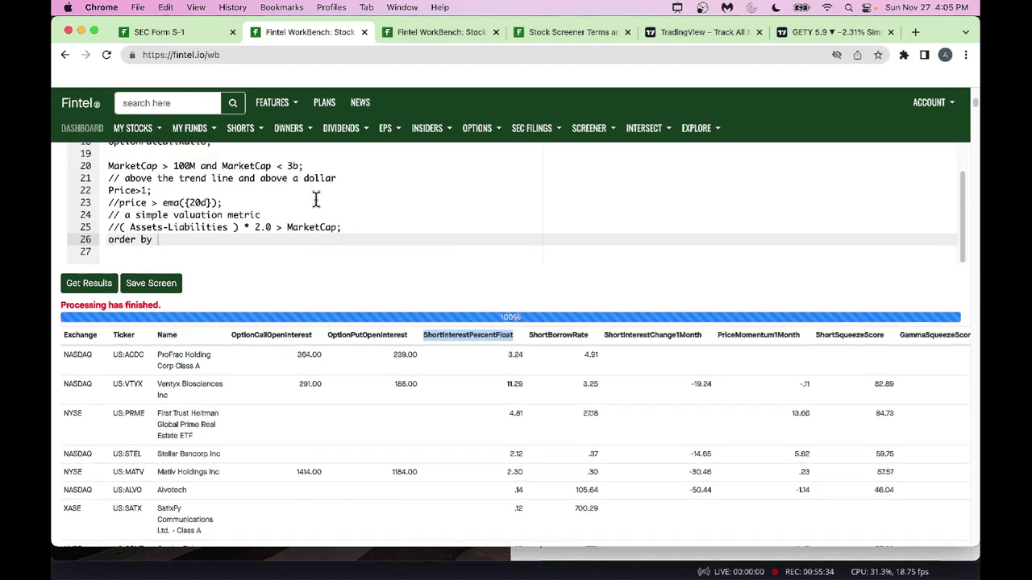
pyautogui.click(194, 245)
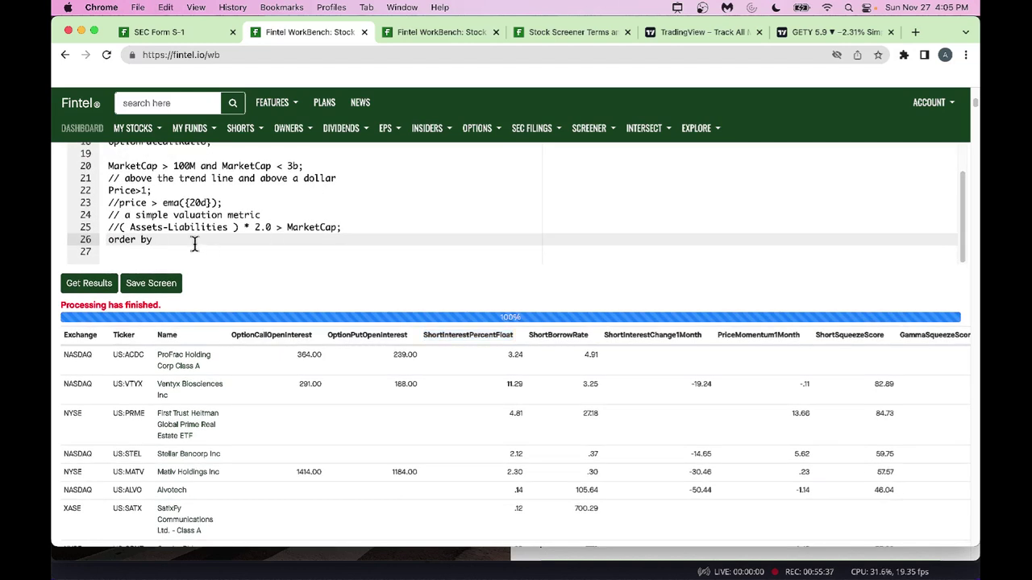
pyautogui.press('super+v')
pyautogui.write('des')
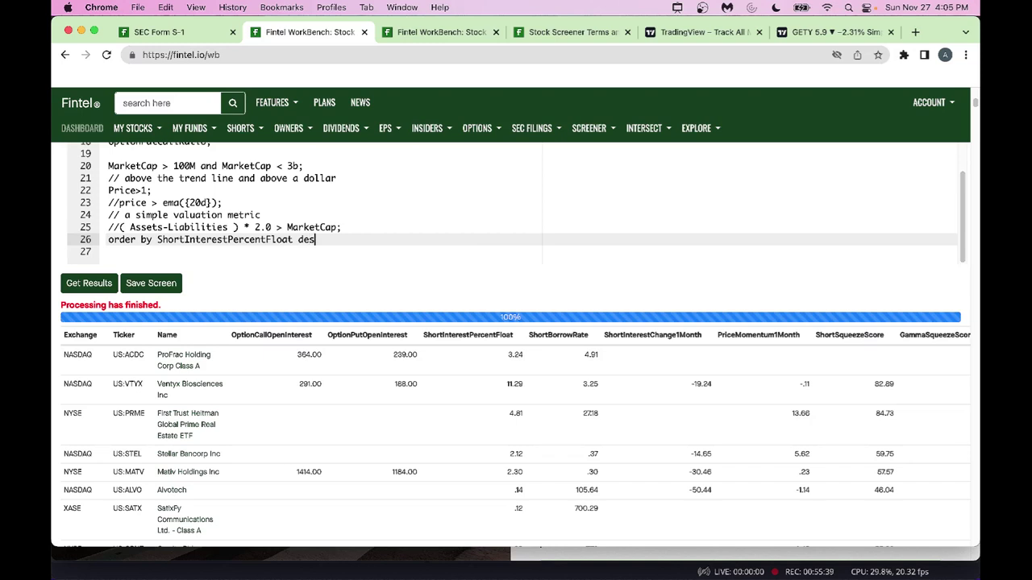
pyautogui.write('c;')
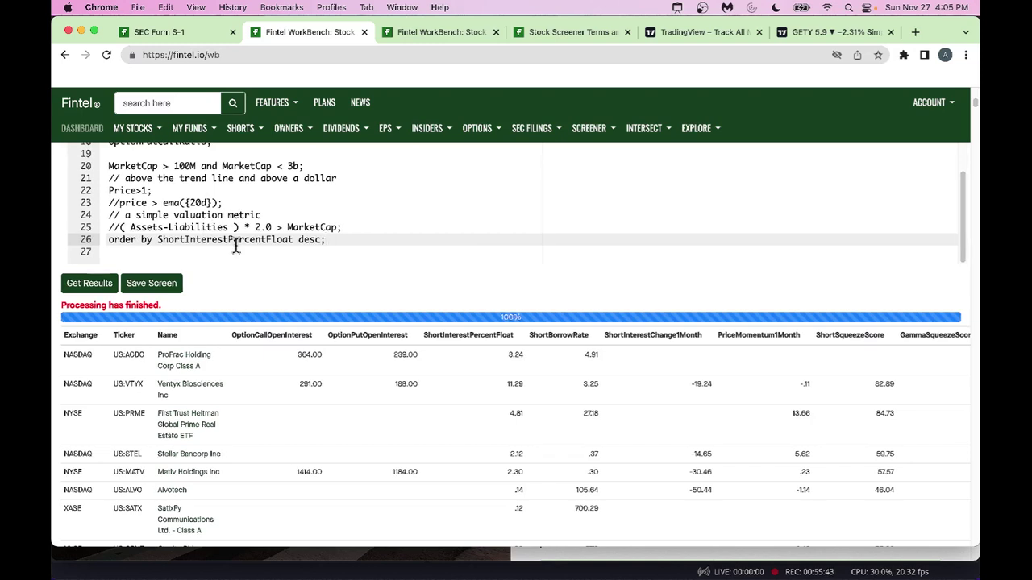
# - Comment out the marketcap>1B; condition on line 7 of the screen code with //
pyautogui.scroll(3, 235, 248)
pyautogui.scroll(-3, 235, 247)
pyautogui.scroll(3, 235, 248)
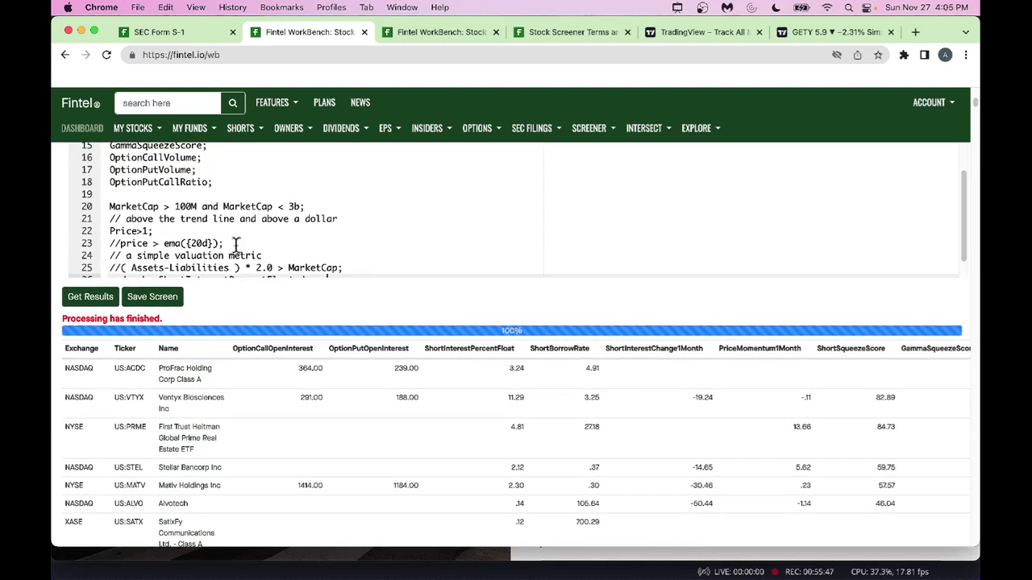
pyautogui.scroll(5, 236, 245)
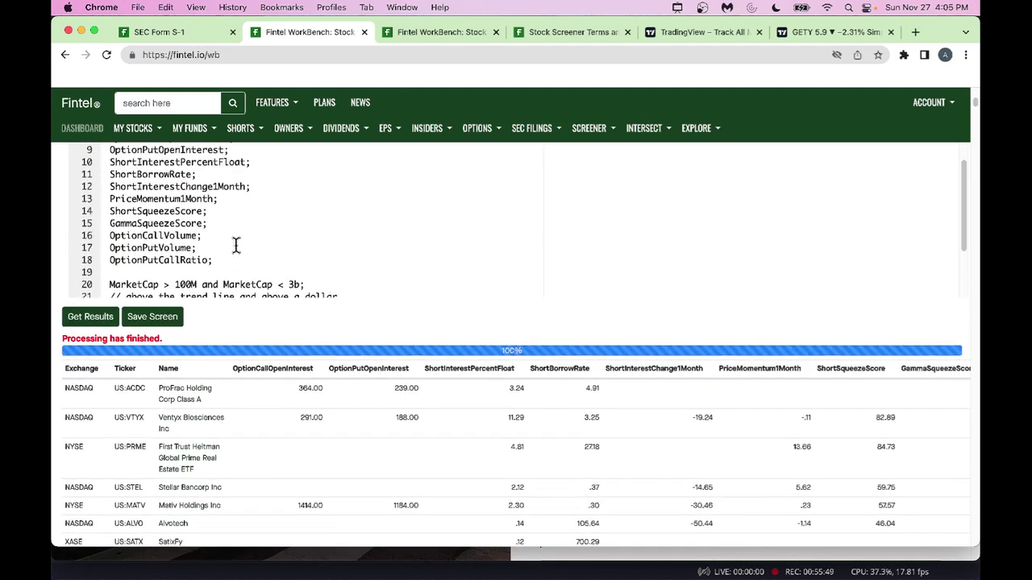
pyautogui.scroll(2, 235, 245)
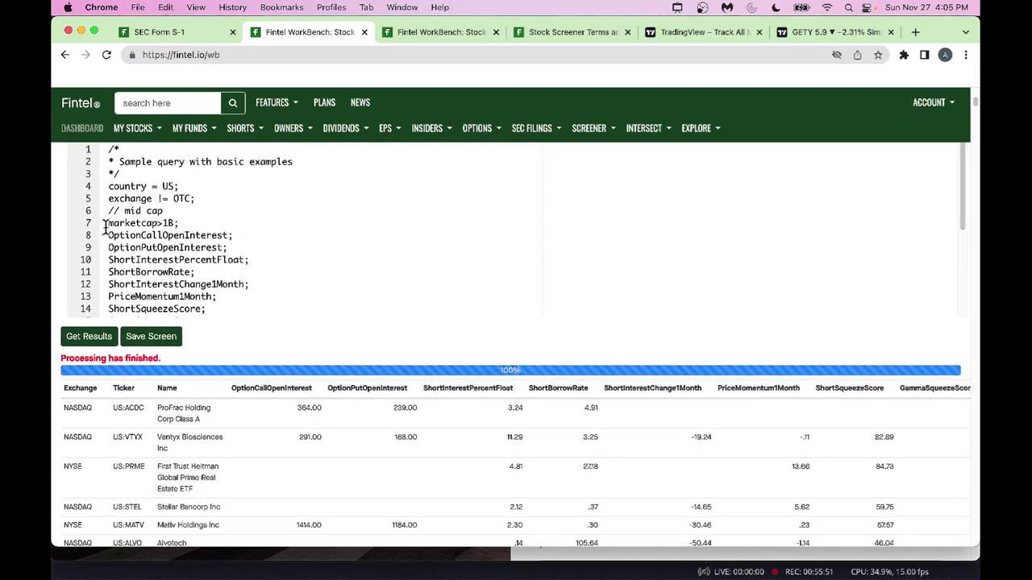
pyautogui.click(111, 225)
pyautogui.write('//')
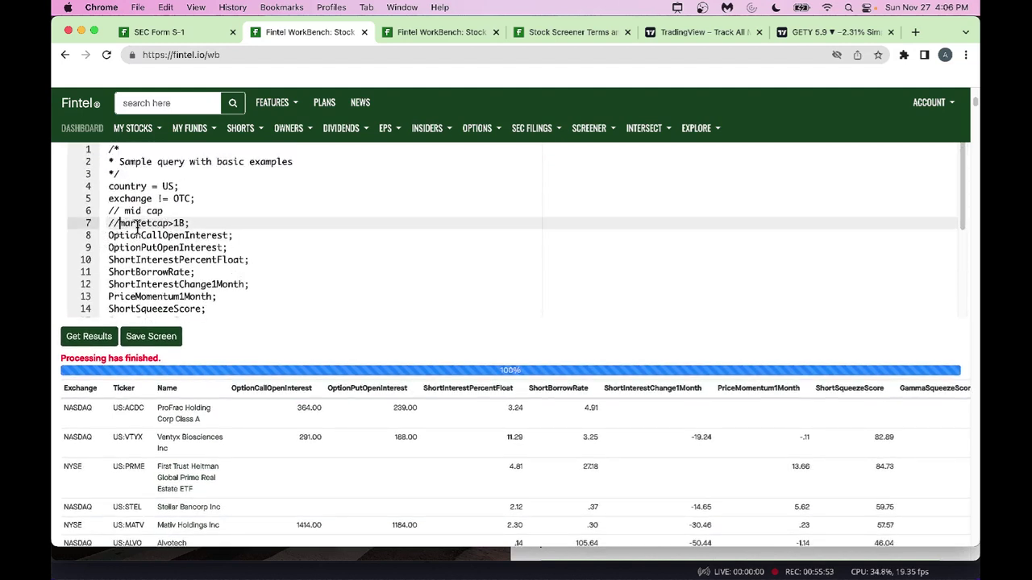
# - Set the upper MarketCap limit on line 20 to 10b and run the screen
pyautogui.scroll(-5, 205, 241)
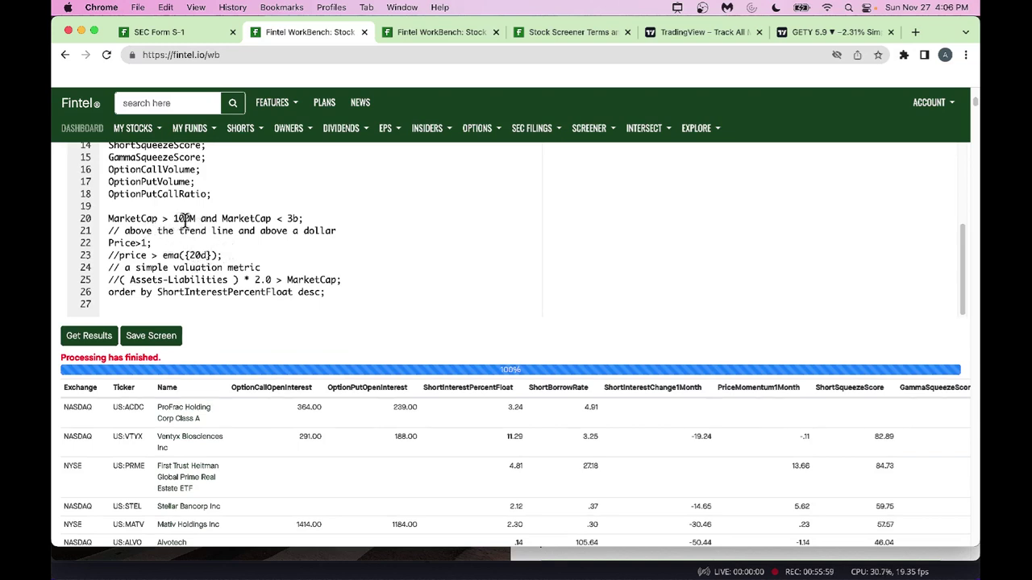
pyautogui.click(195, 218)
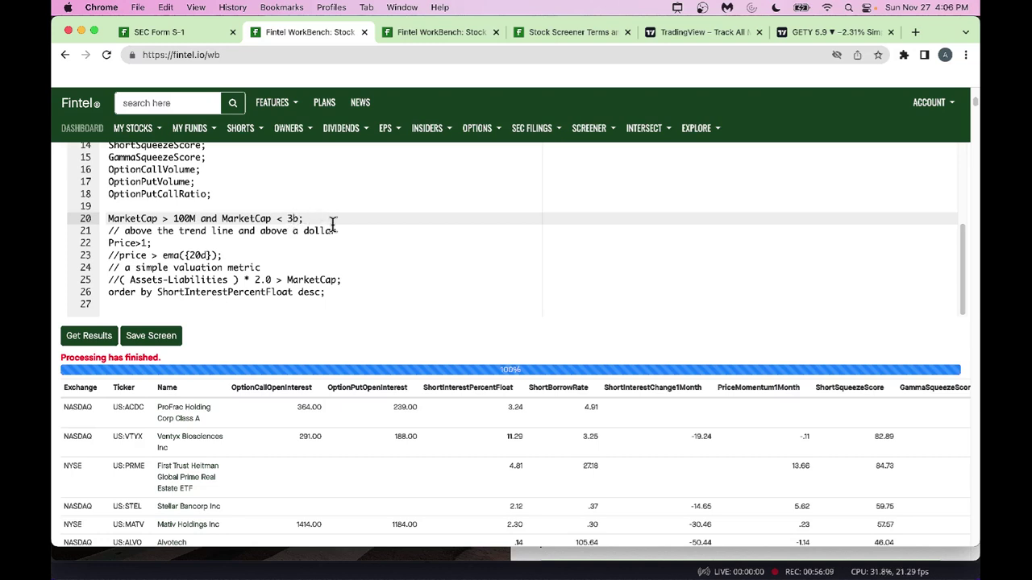
pyautogui.click(293, 218)
pyautogui.press('BackSpace')
pyautogui.write('10')
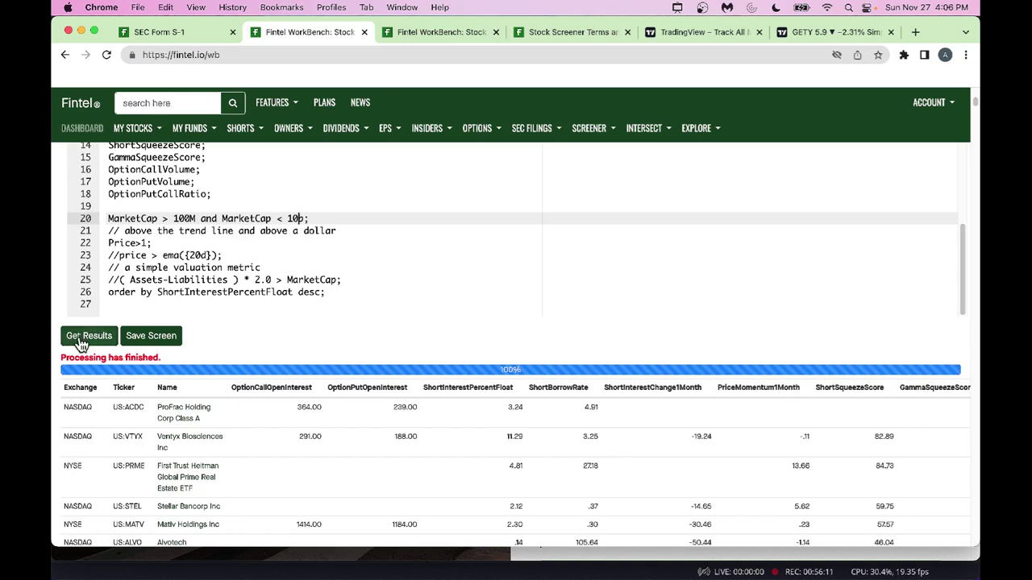
pyautogui.click(81, 339)
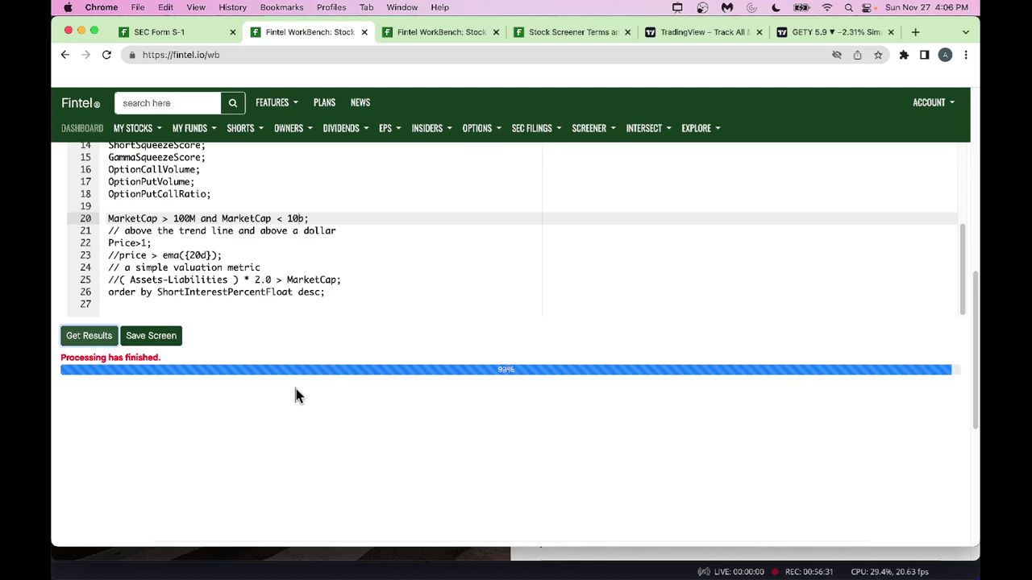
# - Comment out the order by ShortInterestPercentFloat line with // and run the screen again
pyautogui.click(363, 282)
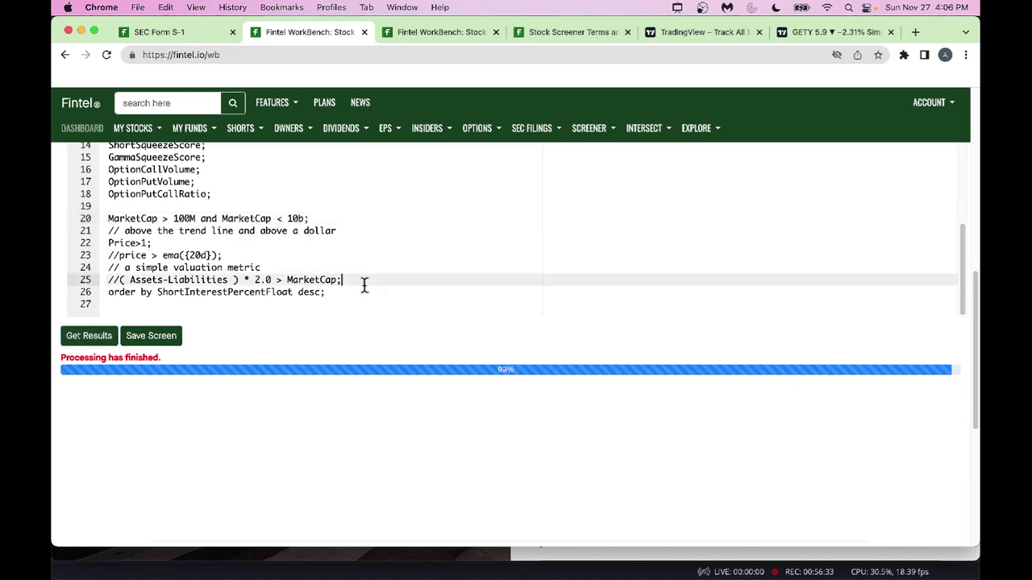
pyautogui.scroll(-1, 364, 291)
pyautogui.scroll(-1, 364, 293)
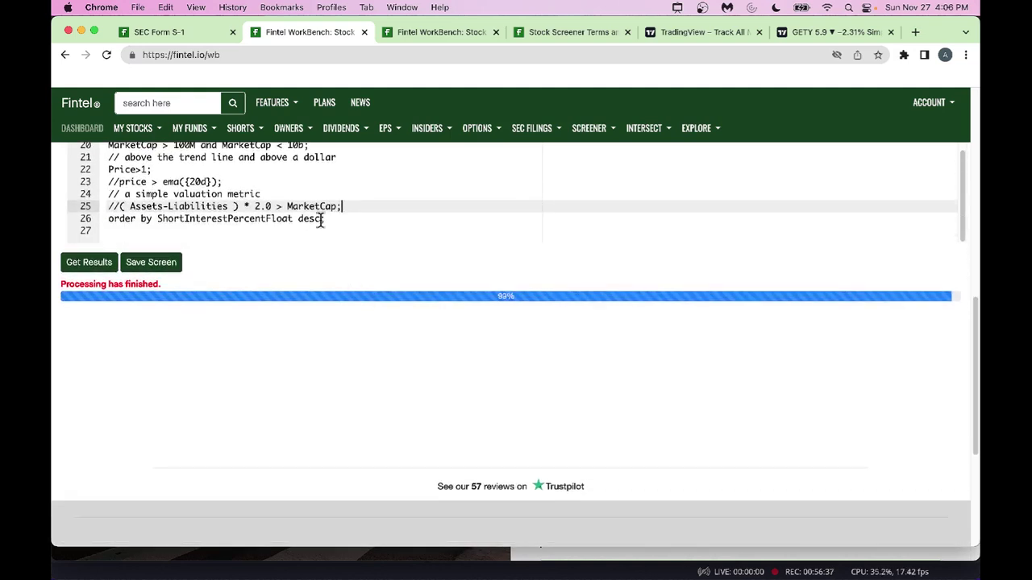
pyautogui.click(106, 223)
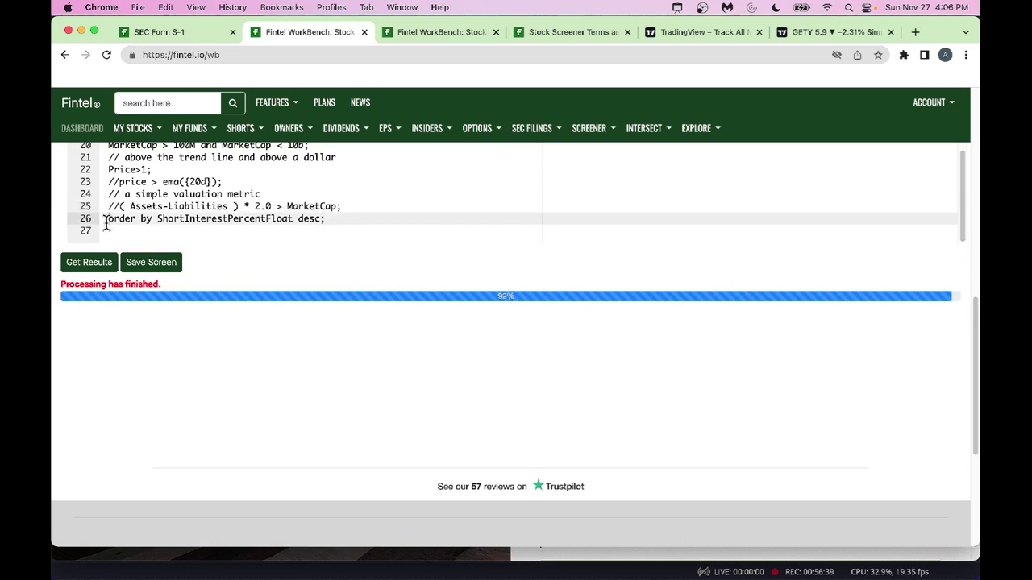
pyautogui.write('//')
pyautogui.click(89, 263)
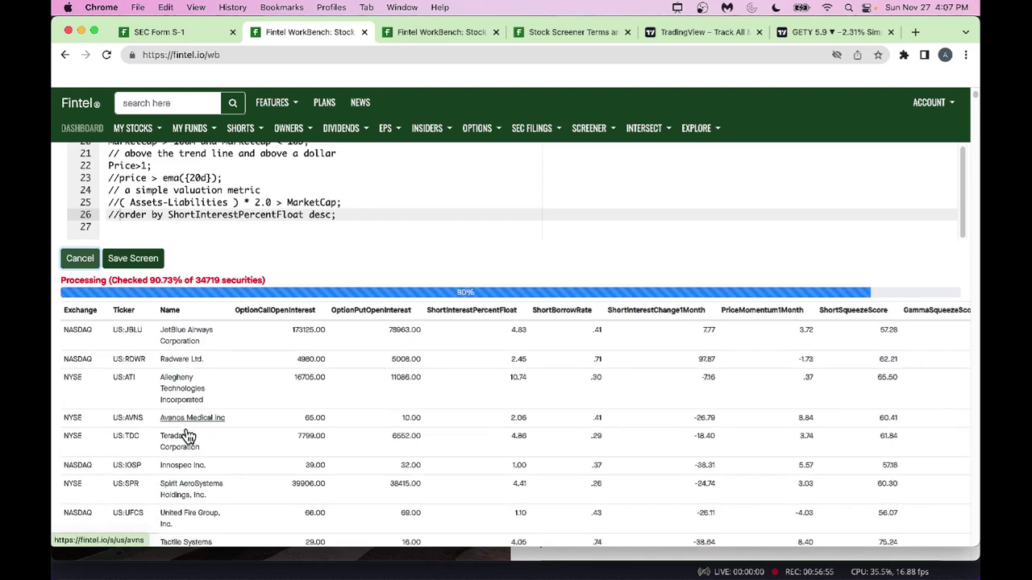
# - Add a symbol; field on a new line below Price>1; and run the screen
pyautogui.scroll(-1, 186, 437)
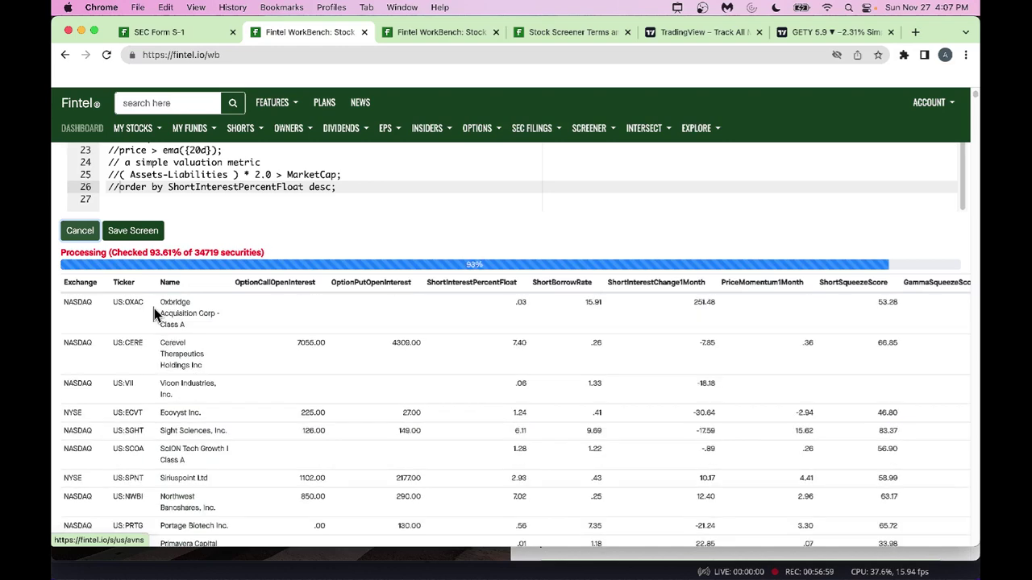
pyautogui.scroll(5, 154, 308)
pyautogui.scroll(-2, 156, 314)
pyautogui.scroll(-2, 155, 314)
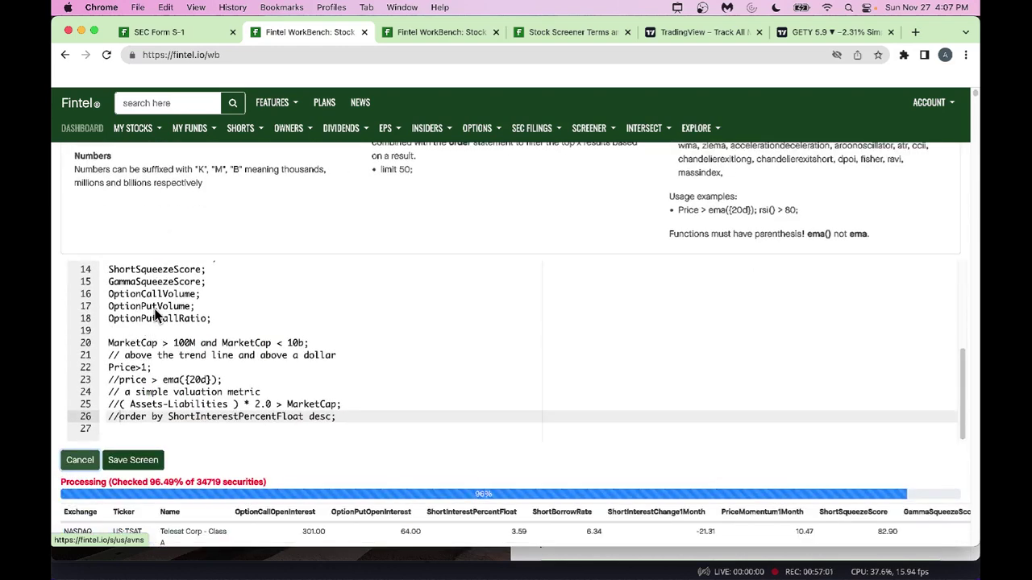
pyautogui.scroll(-2, 192, 342)
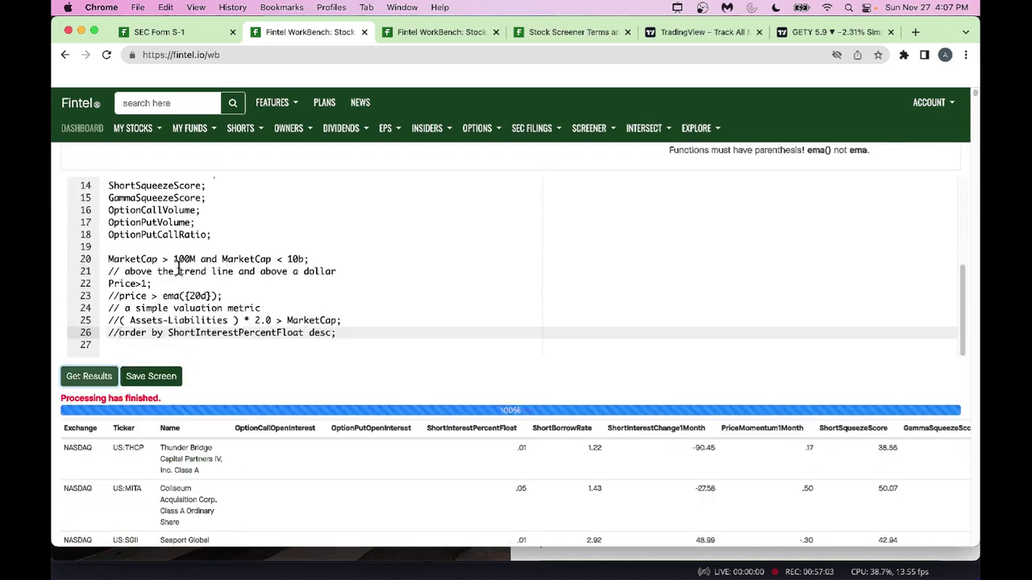
pyautogui.click(171, 283)
pyautogui.press('Return')
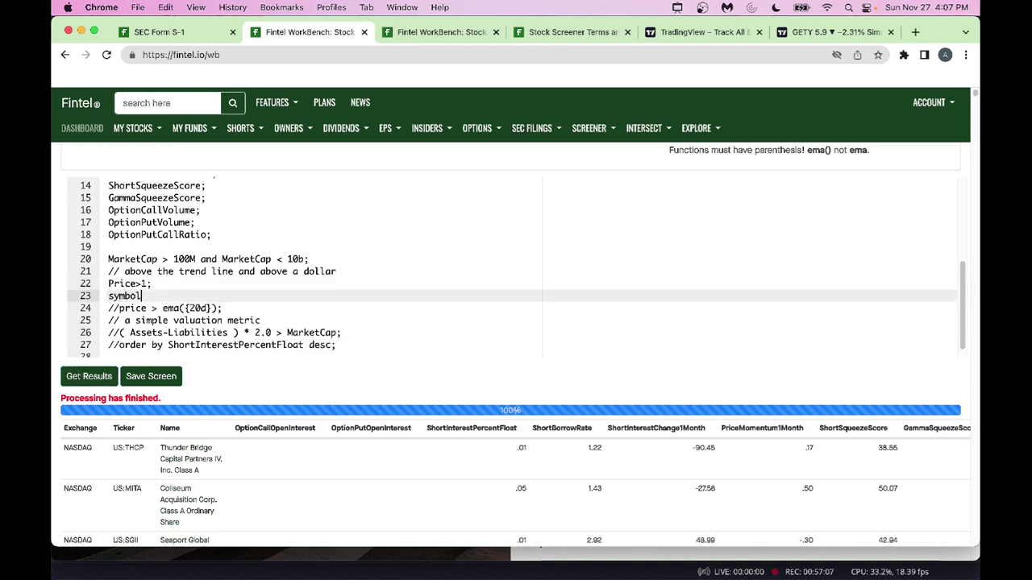
pyautogui.click(90, 376)
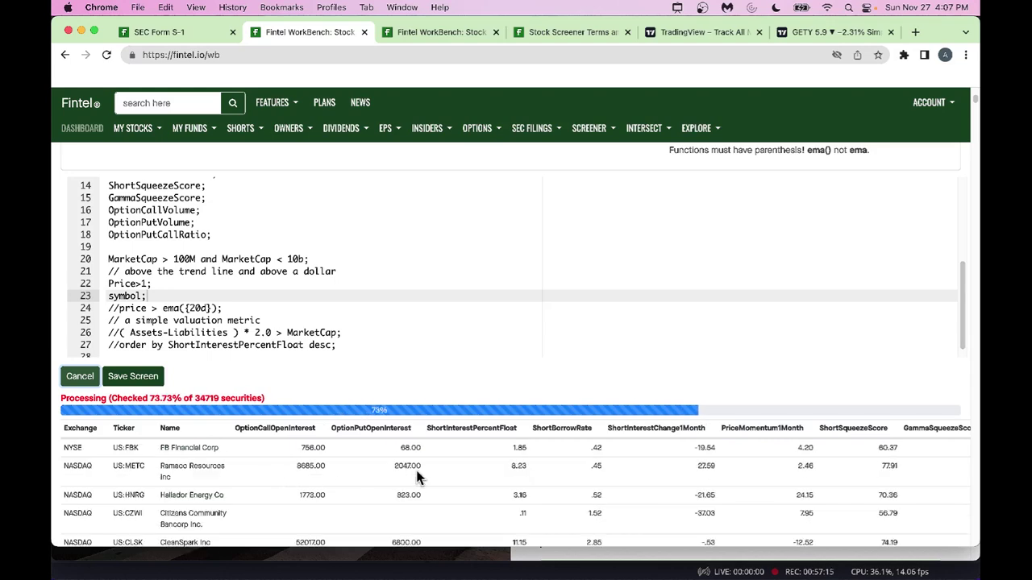
# - Examine the result rows and all columns, including the squeeze scores, option volumes and the added symbol column
pyautogui.hscroll(3, 415, 471)
pyautogui.hscroll(10, 416, 474)
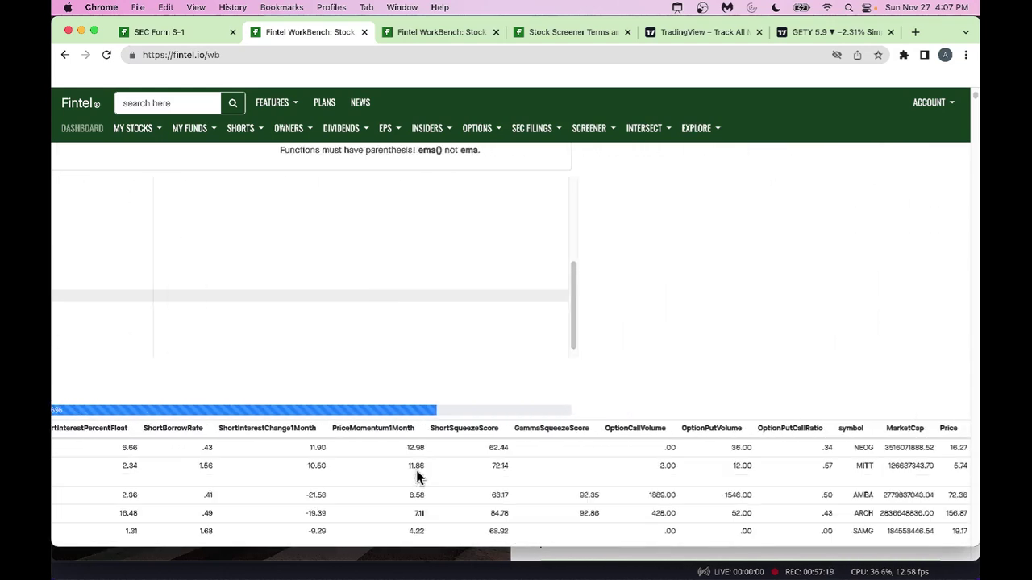
pyautogui.hscroll(-12, 416, 476)
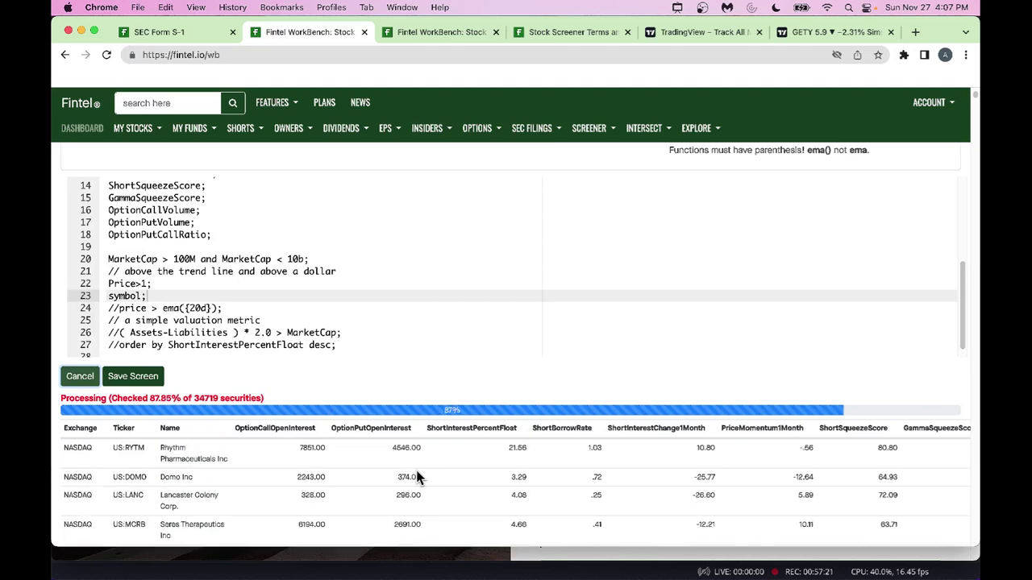
pyautogui.scroll(-3, 416, 476)
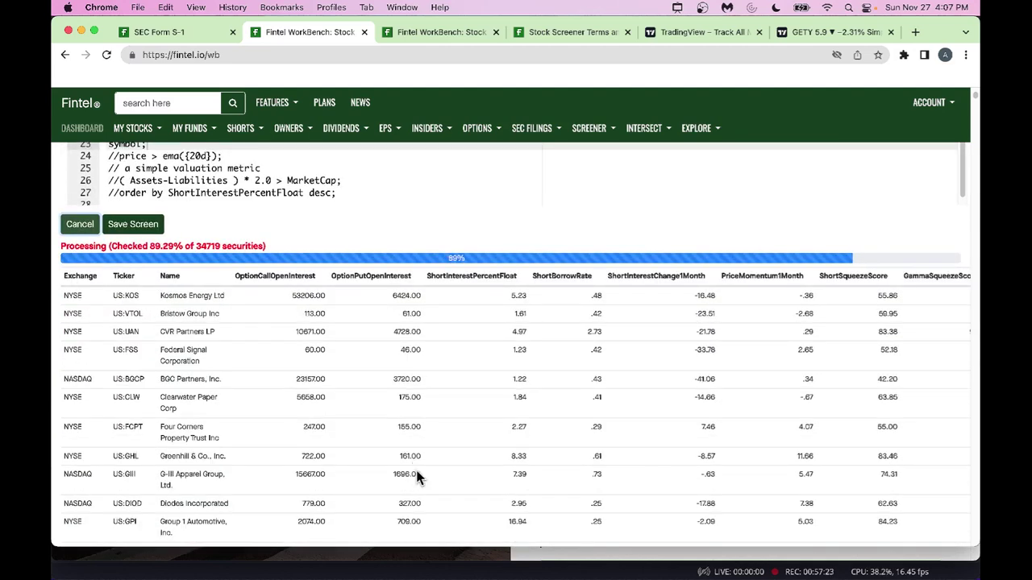
pyautogui.scroll(4, 416, 476)
pyautogui.scroll(1, 416, 477)
pyautogui.scroll(-1, 417, 477)
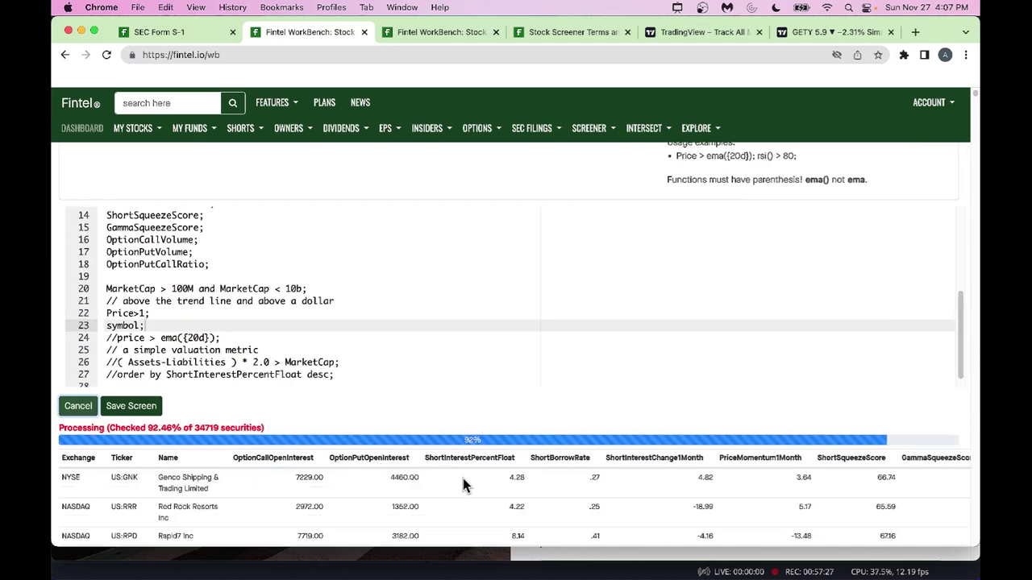
pyautogui.hscroll(5, 462, 478)
pyautogui.hscroll(-5, 455, 474)
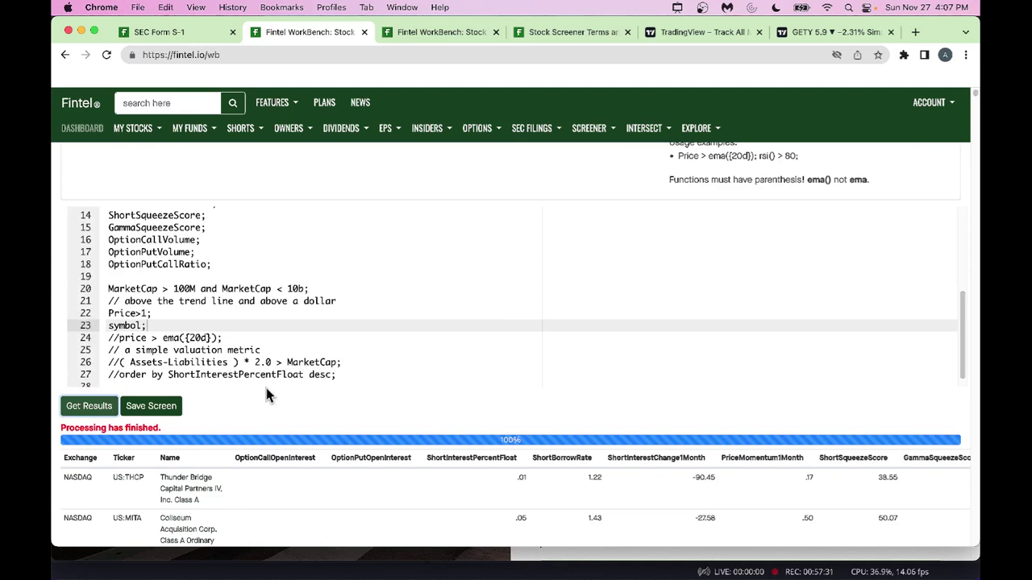
# - Save the screen as a strategy named Adhoc, leaving its description empty
pyautogui.click(151, 407)
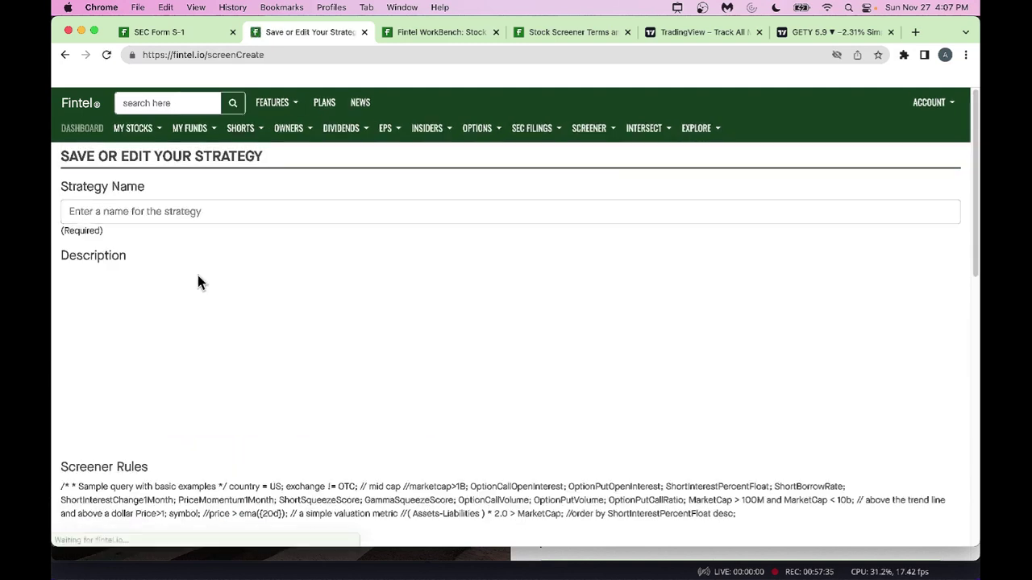
pyautogui.click(140, 210)
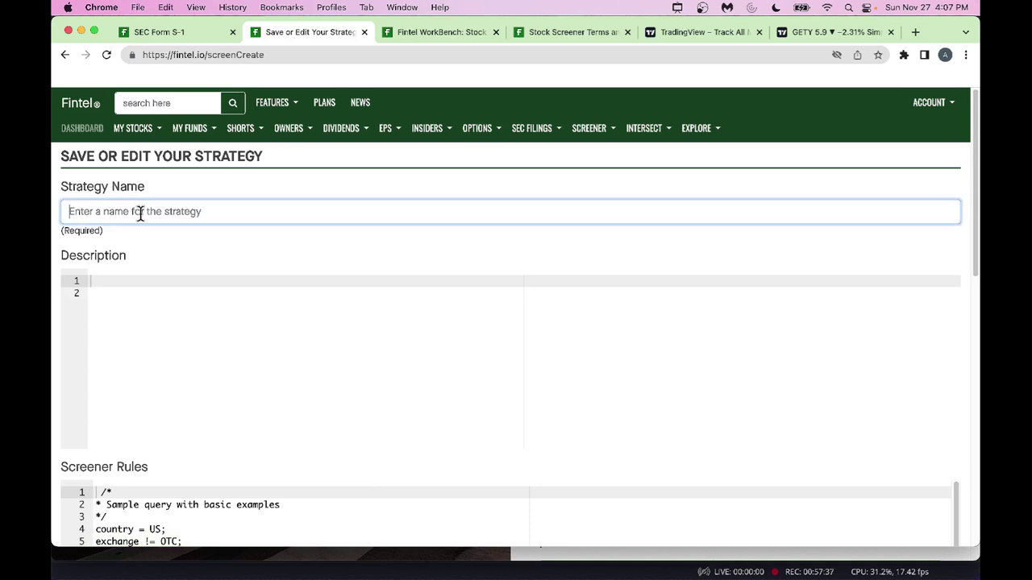
pyautogui.write('Adhoc')
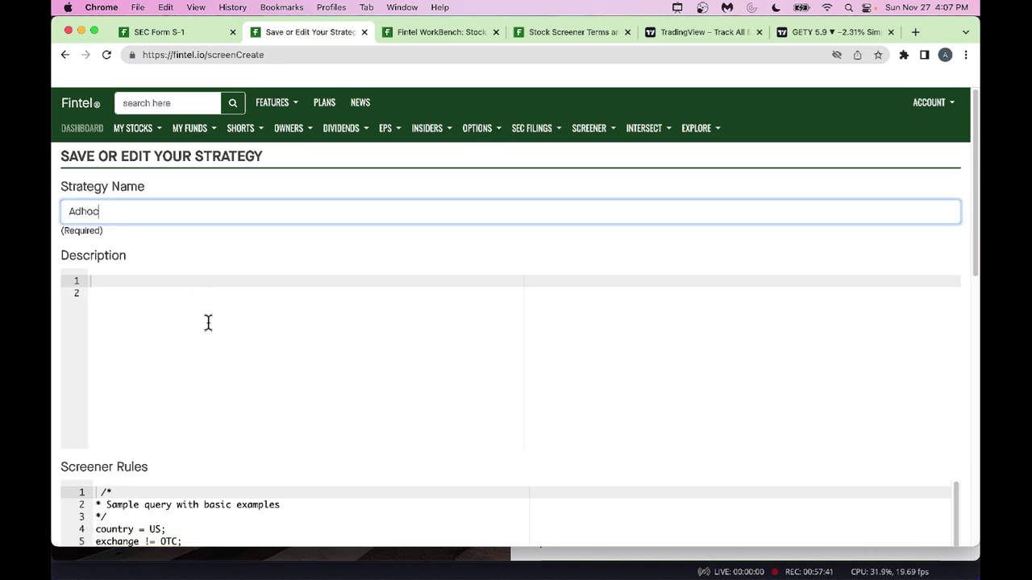
pyautogui.scroll(-5, 208, 322)
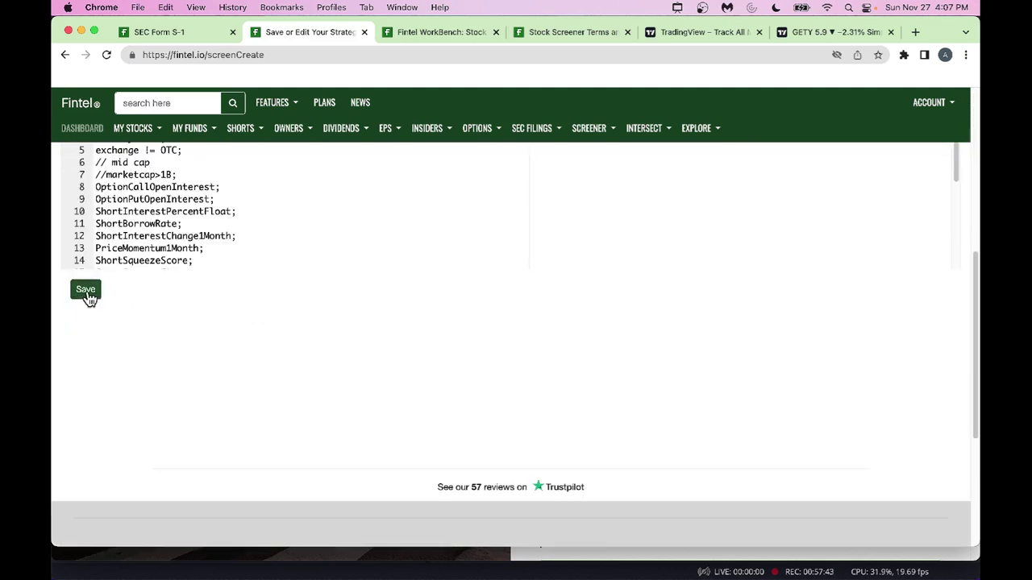
pyautogui.click(86, 292)
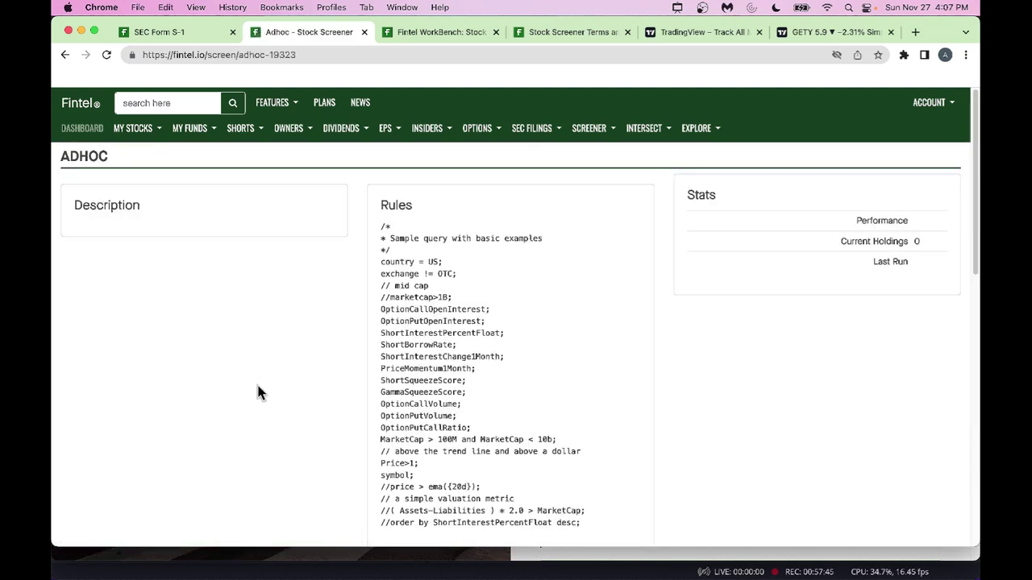
# - Copy the complete rules text of the saved Adhoc screen
pyautogui.scroll(-5, 258, 393)
pyautogui.scroll(2, 258, 392)
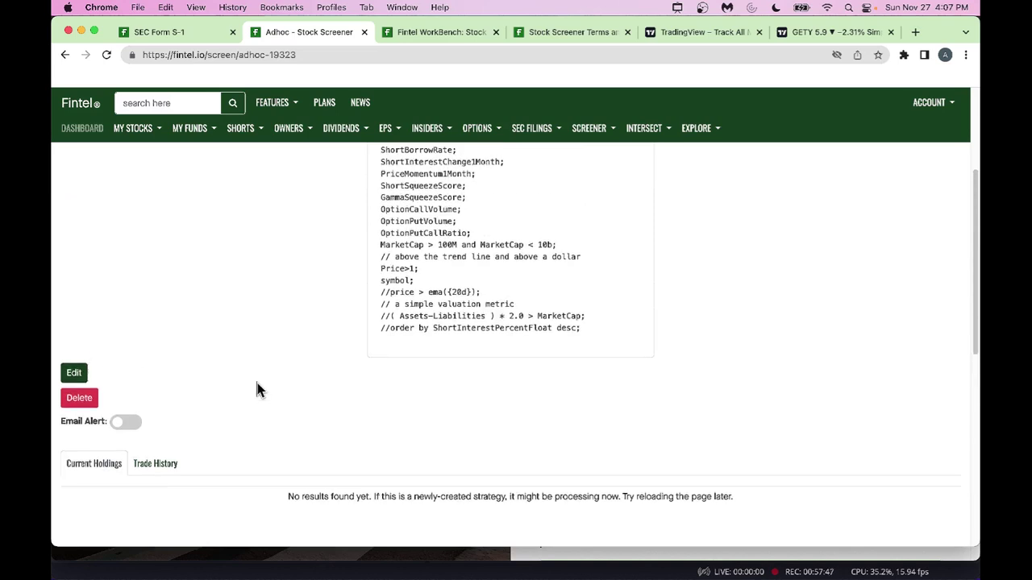
pyautogui.scroll(-1, 256, 384)
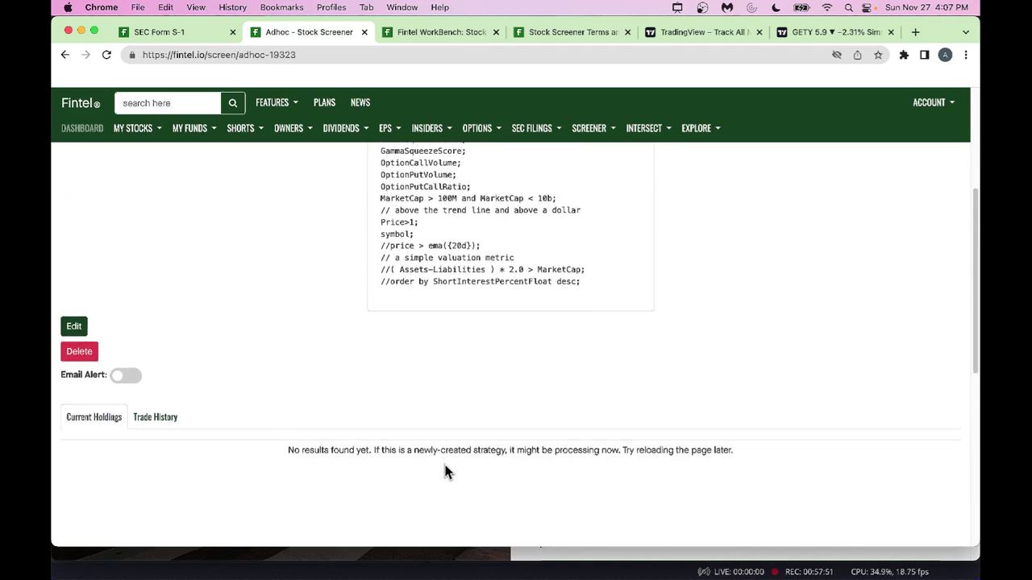
pyautogui.scroll(3, 446, 471)
pyautogui.scroll(-2, 448, 461)
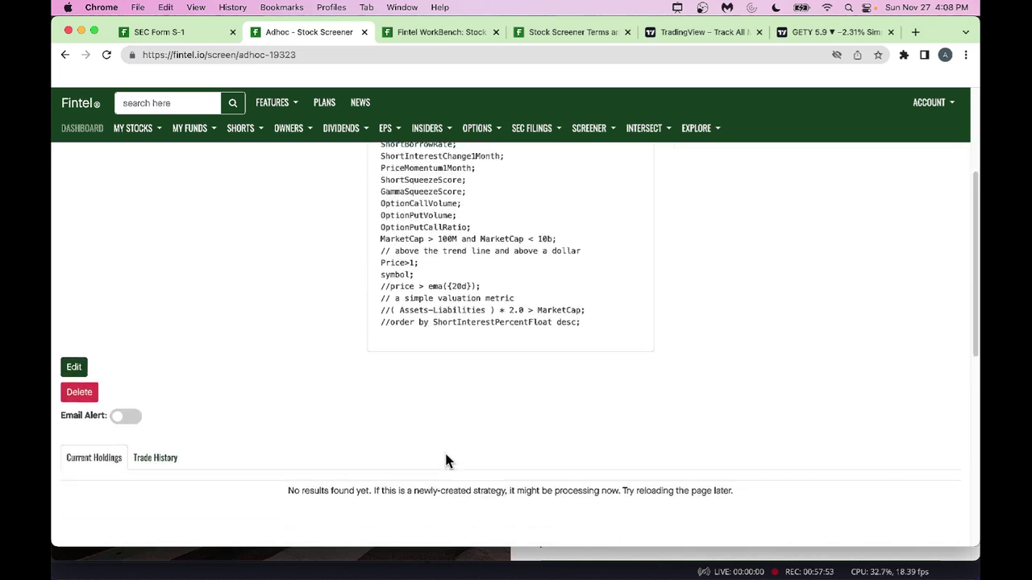
pyautogui.scroll(1, 448, 461)
pyautogui.moveTo(585, 368); pyautogui.dragTo(369, 230)
pyautogui.scroll(5, 555, 345)
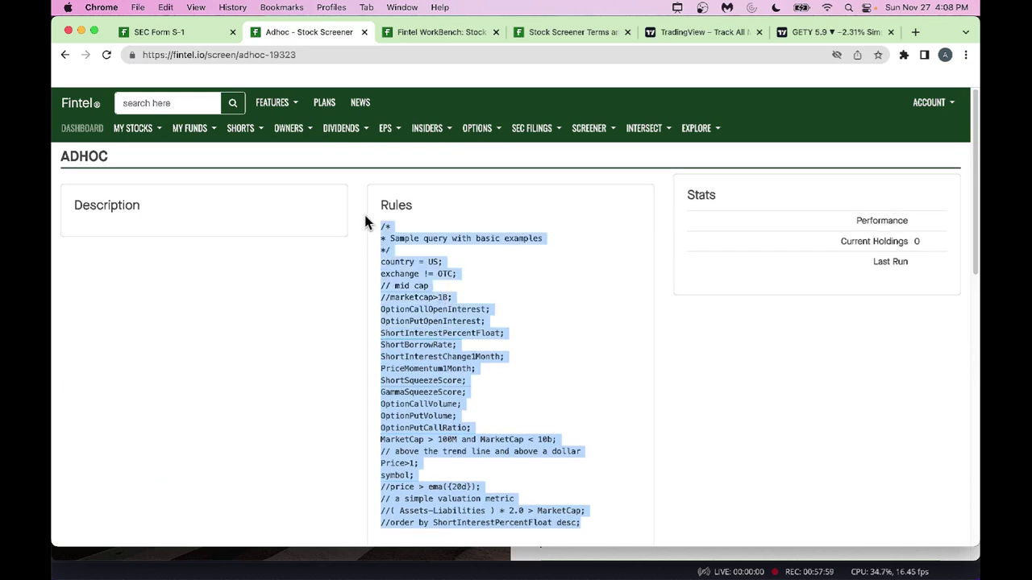
pyautogui.press('super+c')
# - Open WorkBench (Screener 3.0), replace the whole sample query with the copied rules, and run the screen
pyautogui.click(599, 133)
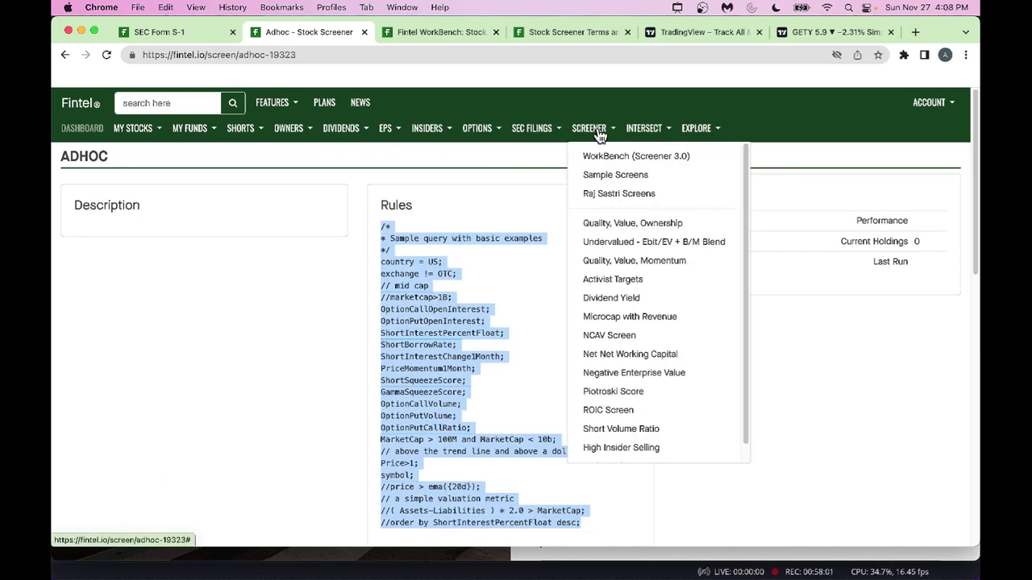
pyautogui.click(604, 154)
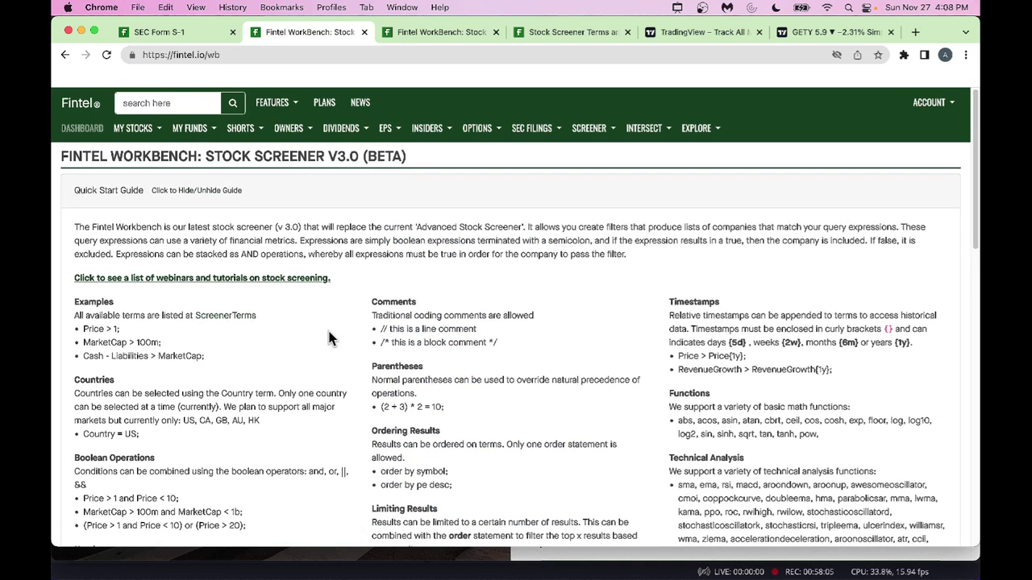
pyautogui.scroll(-10, 329, 336)
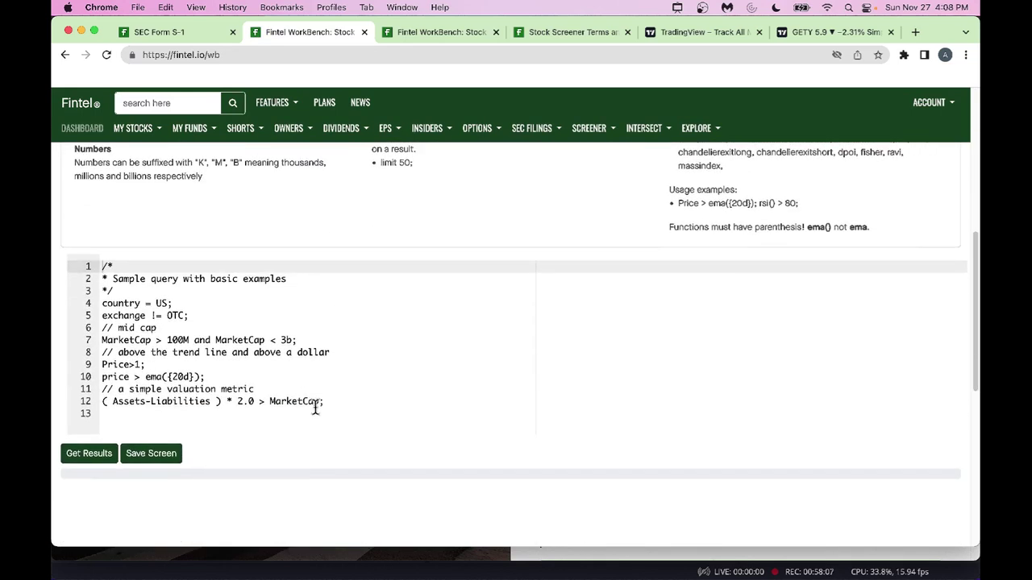
pyautogui.moveTo(330, 403); pyautogui.dragTo(81, 258)
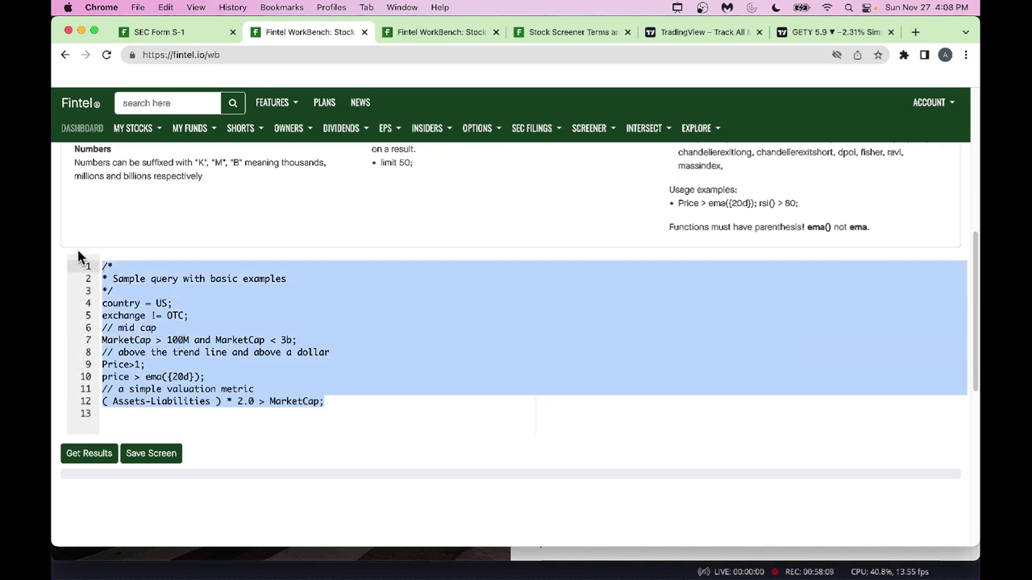
pyautogui.press('BackSpace')
pyautogui.press('super+v')
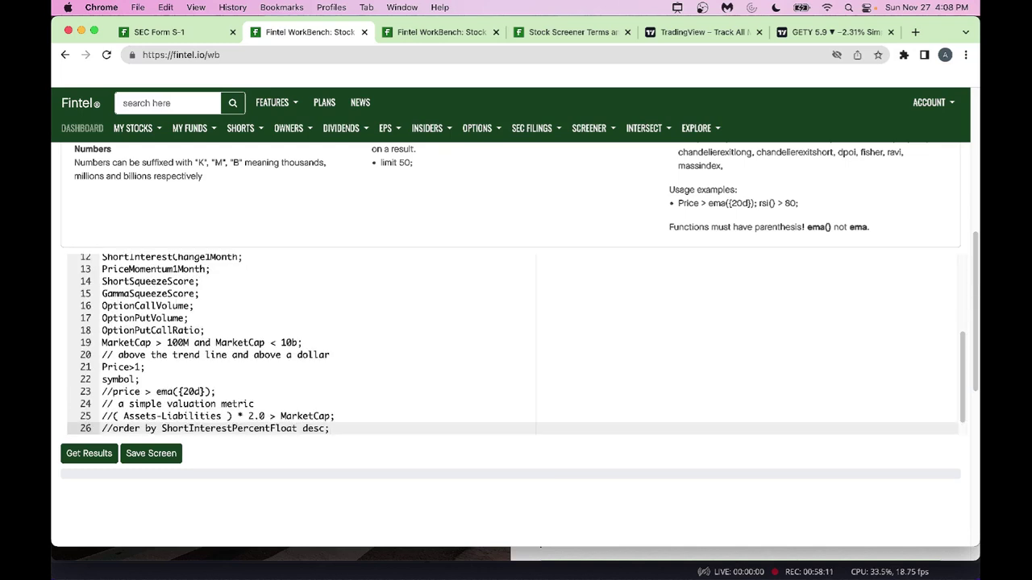
pyautogui.click(85, 457)
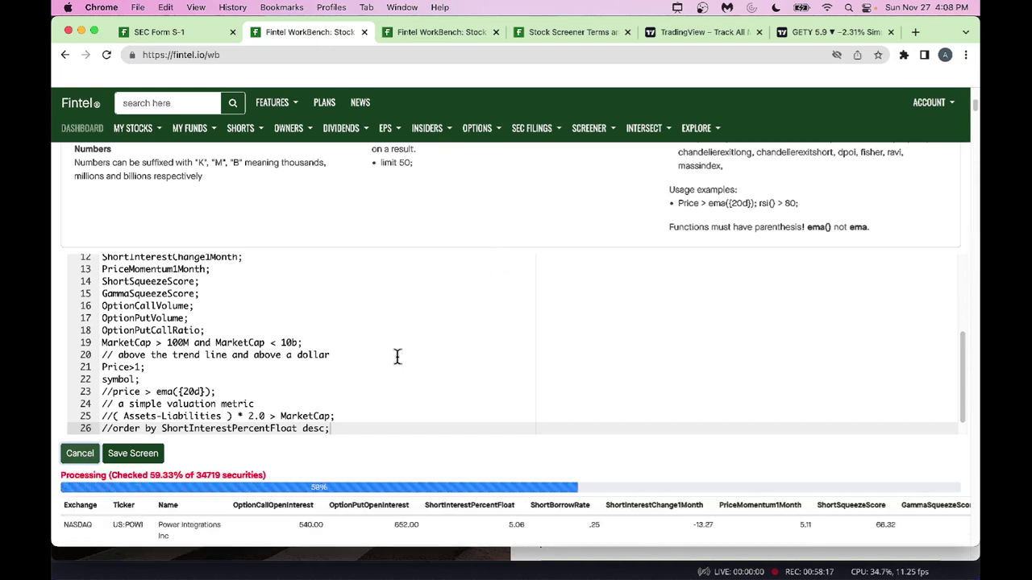
# - Select and copy the entire WorkBench page, including all the result rows
pyautogui.scroll(-2, 397, 358)
pyautogui.scroll(-10, 494, 430)
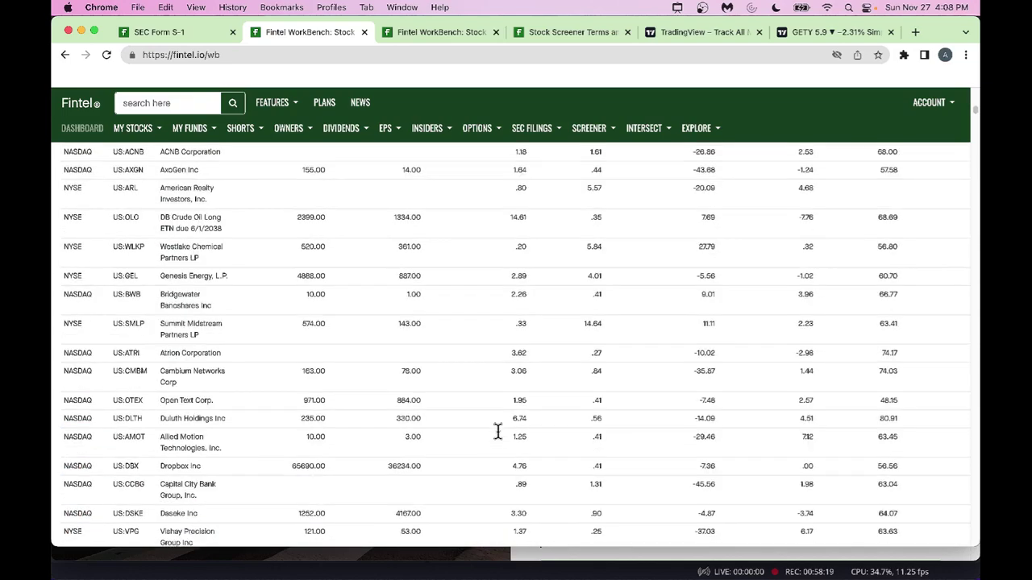
pyautogui.scroll(-15, 497, 432)
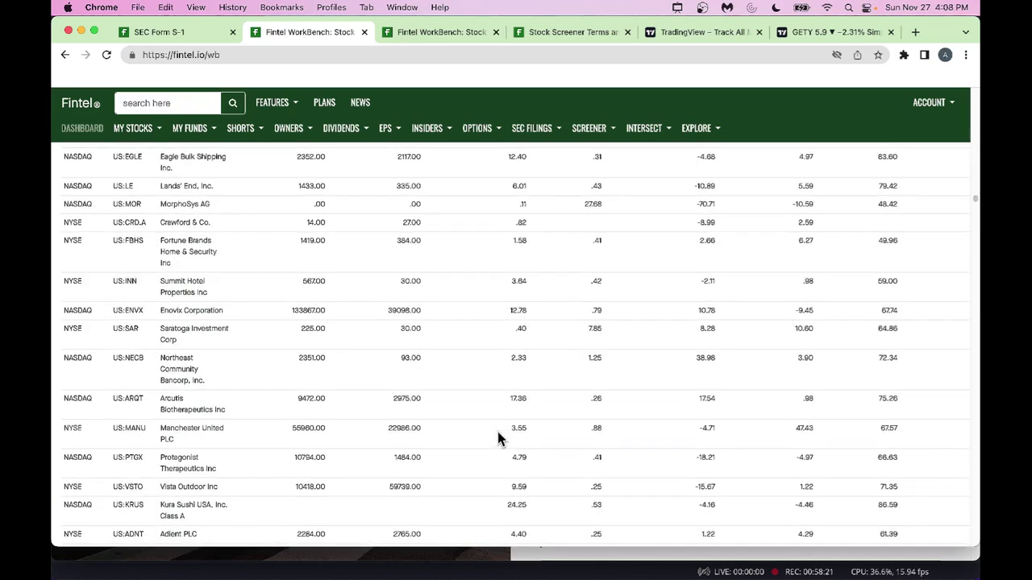
pyautogui.scroll(-15, 496, 439)
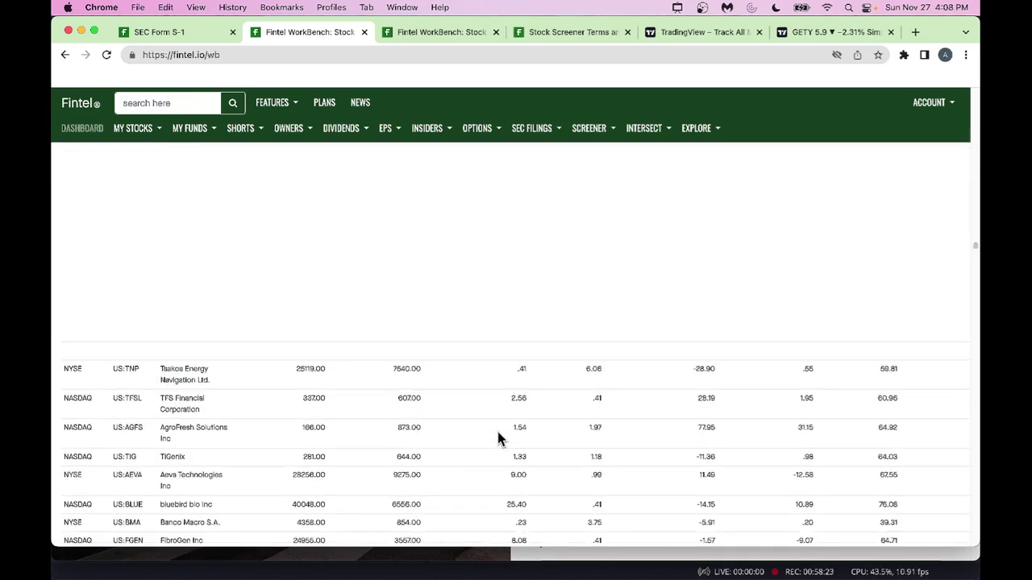
pyautogui.scroll(-15, 497, 439)
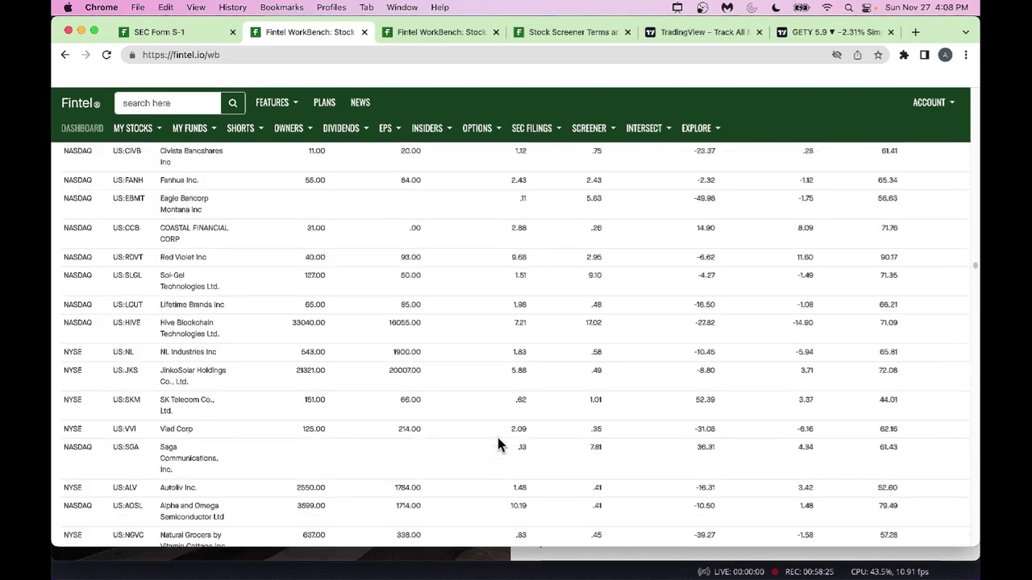
pyautogui.scroll(-10, 496, 442)
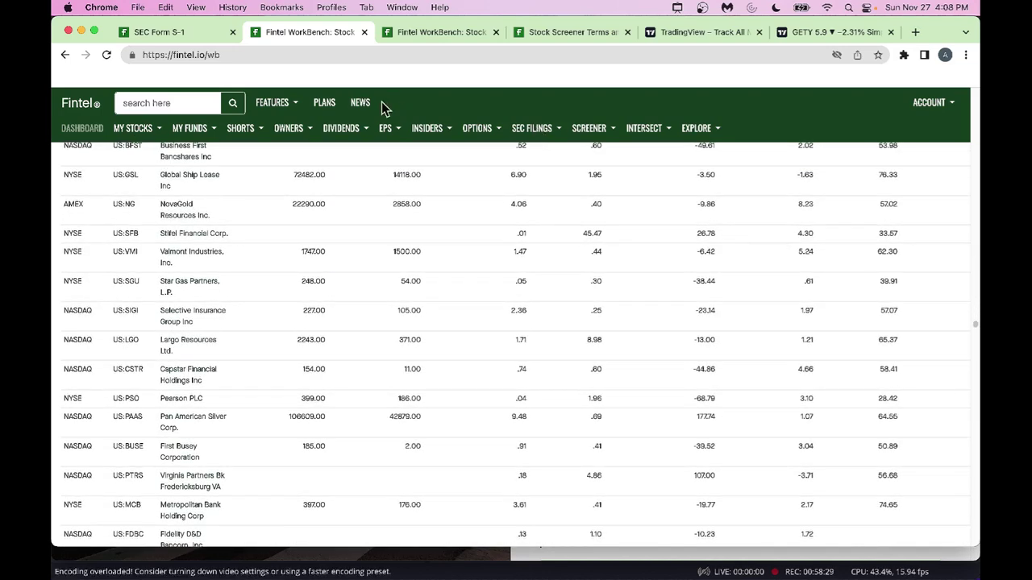
pyautogui.click(166, 7)
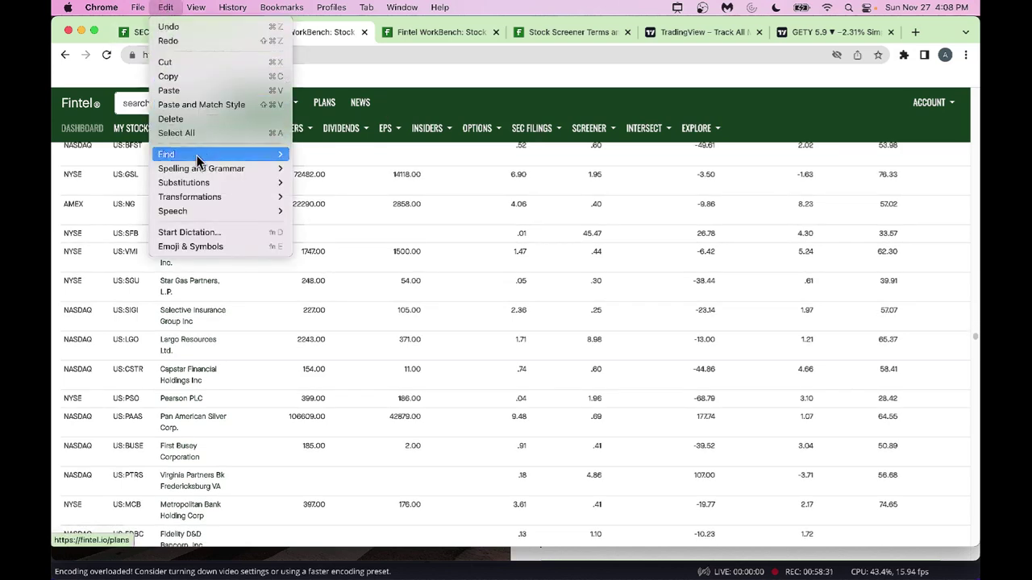
pyautogui.click(193, 129)
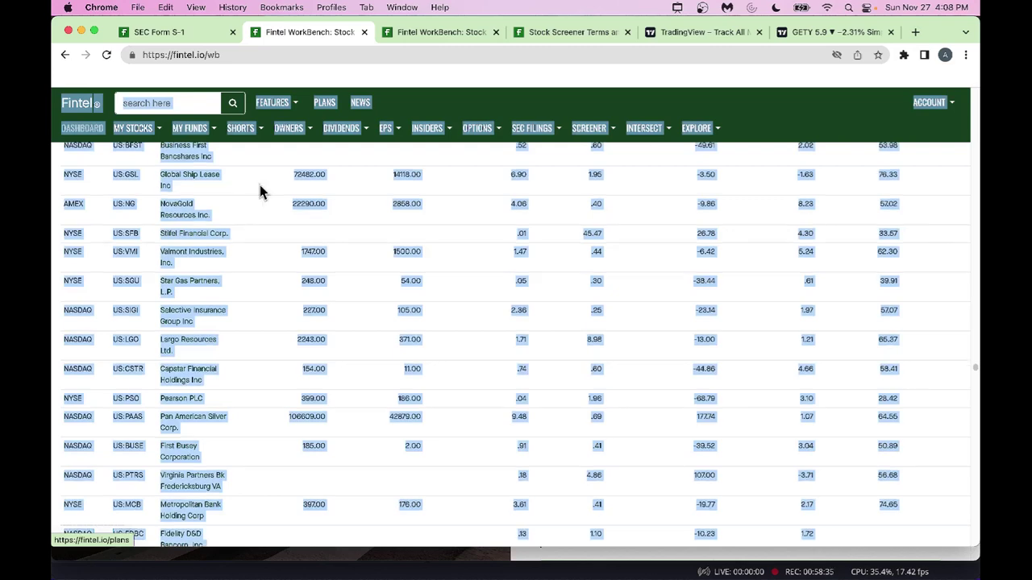
# - Switch to Microsoft Excel, create a blank workbook, and paste the copied results page into Sheet1
pyautogui.moveTo(131, 572)
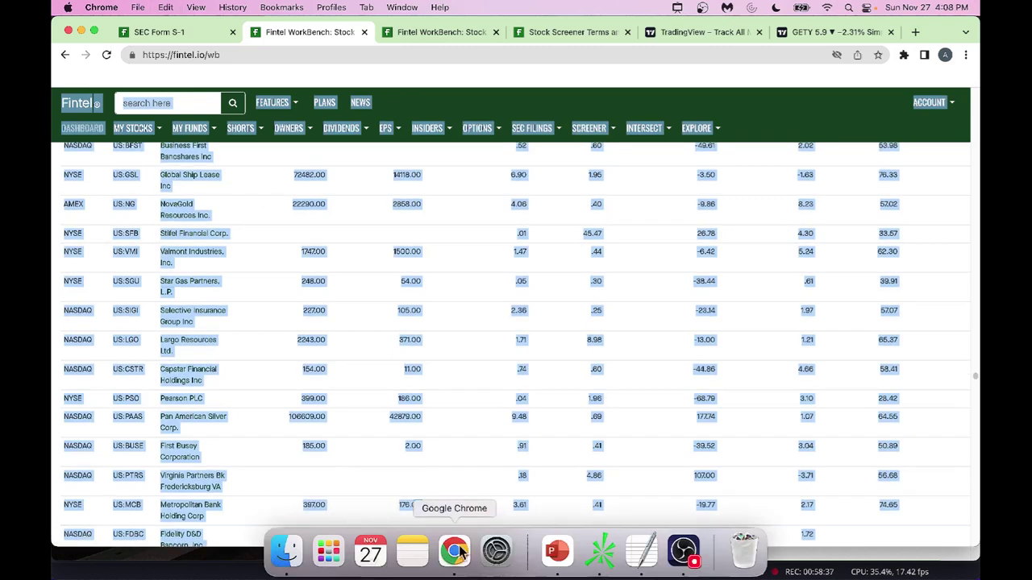
pyautogui.click(328, 553)
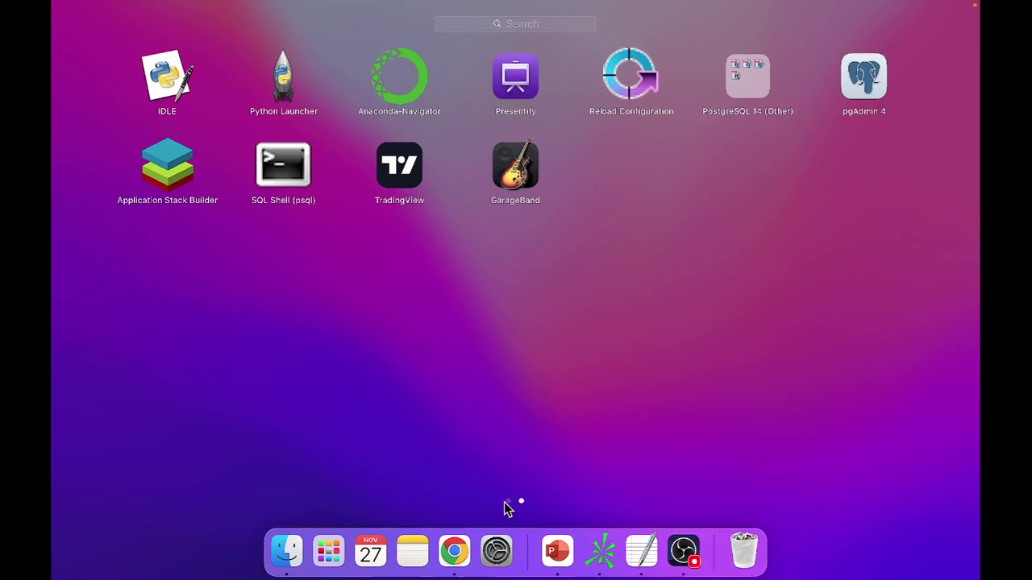
pyautogui.click(507, 500)
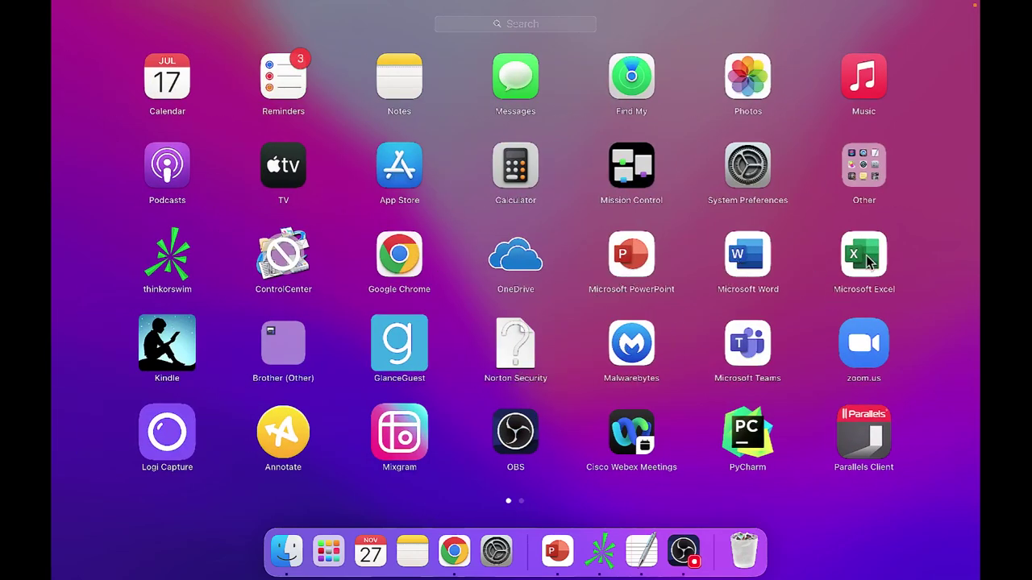
pyautogui.click(866, 257)
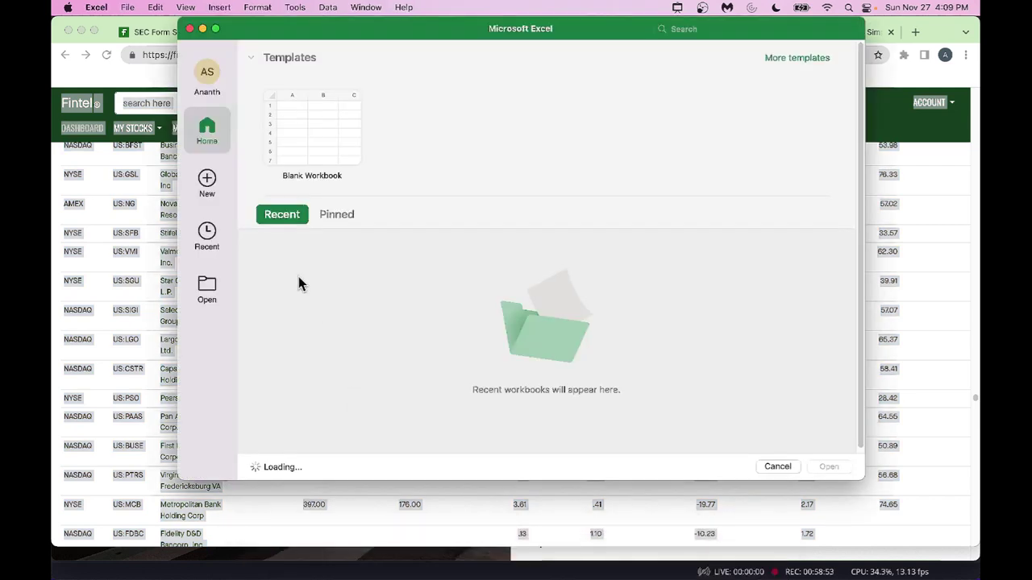
pyautogui.click(313, 150)
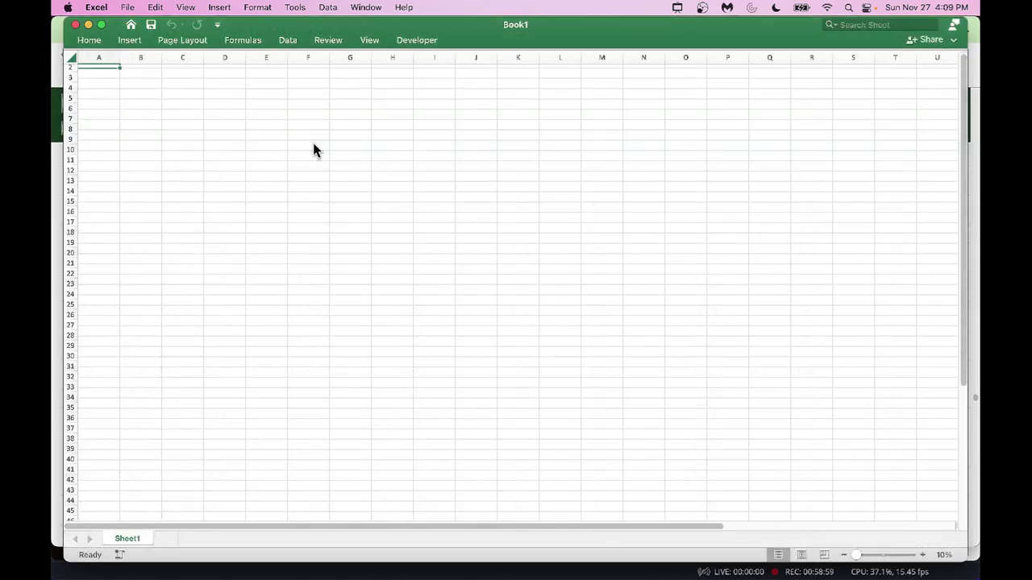
pyautogui.press('super+v')
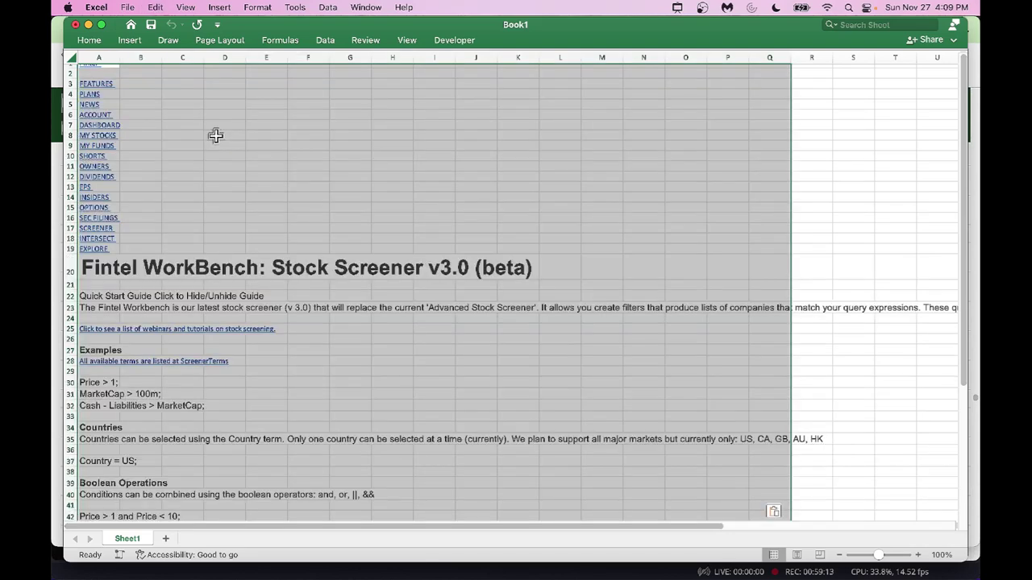
# - Delete rows 1 to 123 above the Exchange, Ticker and Name header row
pyautogui.scroll(1, 134, 124)
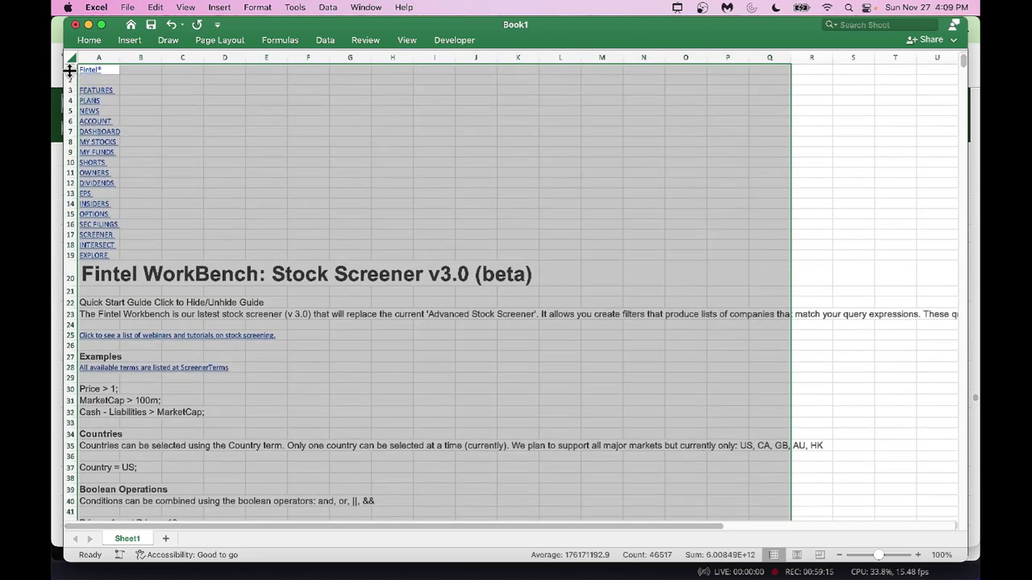
pyautogui.click(70, 69)
pyautogui.scroll(-20, 230, 246)
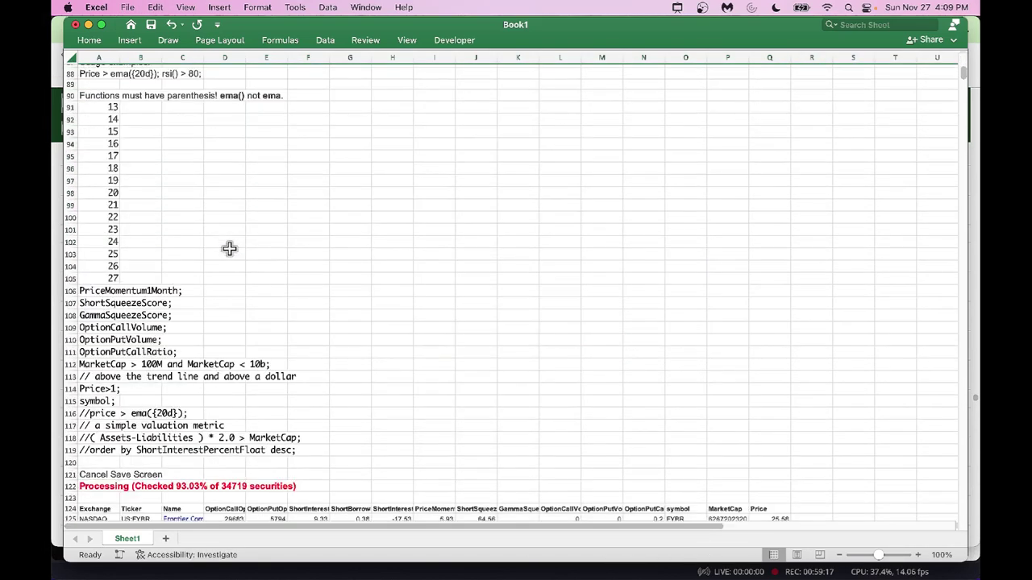
pyautogui.scroll(2, 231, 250)
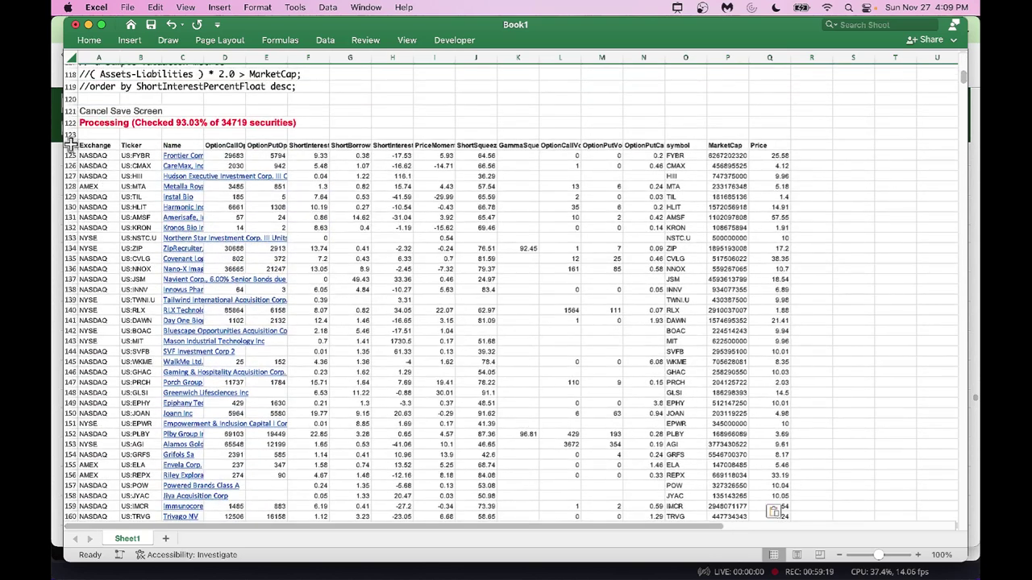
pyautogui.keyDown('shift'); pyautogui.click(69, 133); pyautogui.keyUp('shift')
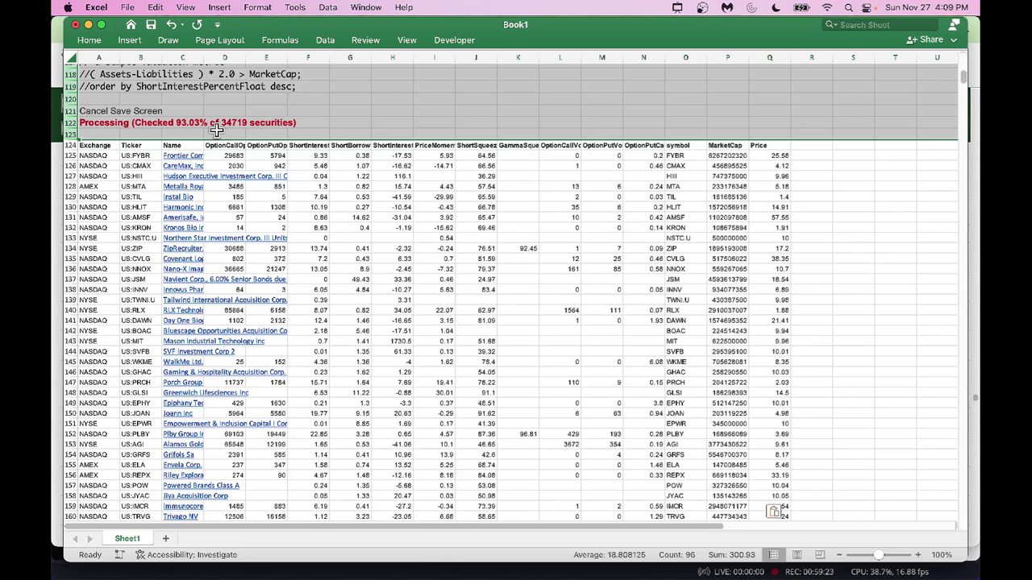
pyautogui.rightClick(71, 133)
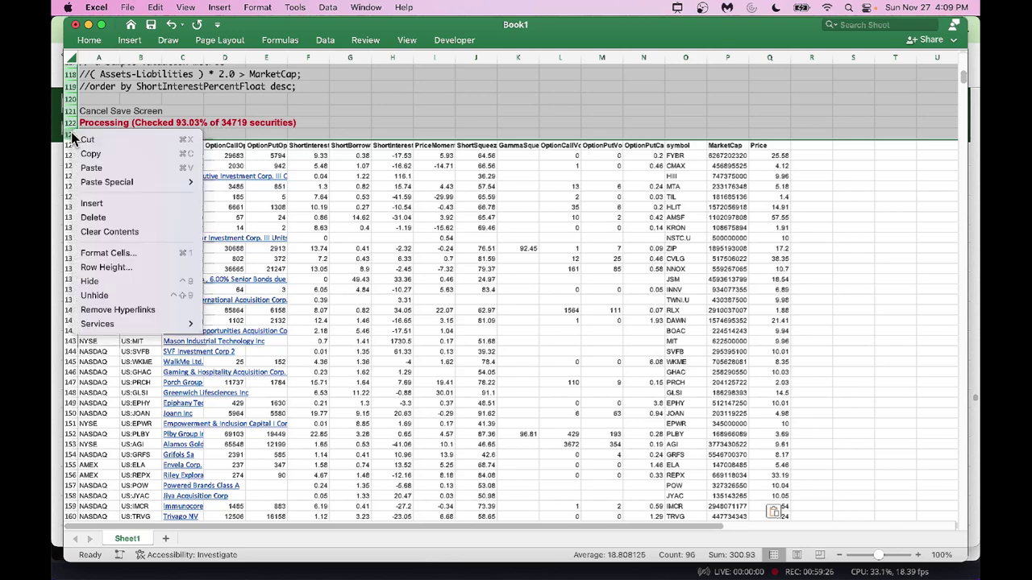
pyautogui.click(113, 218)
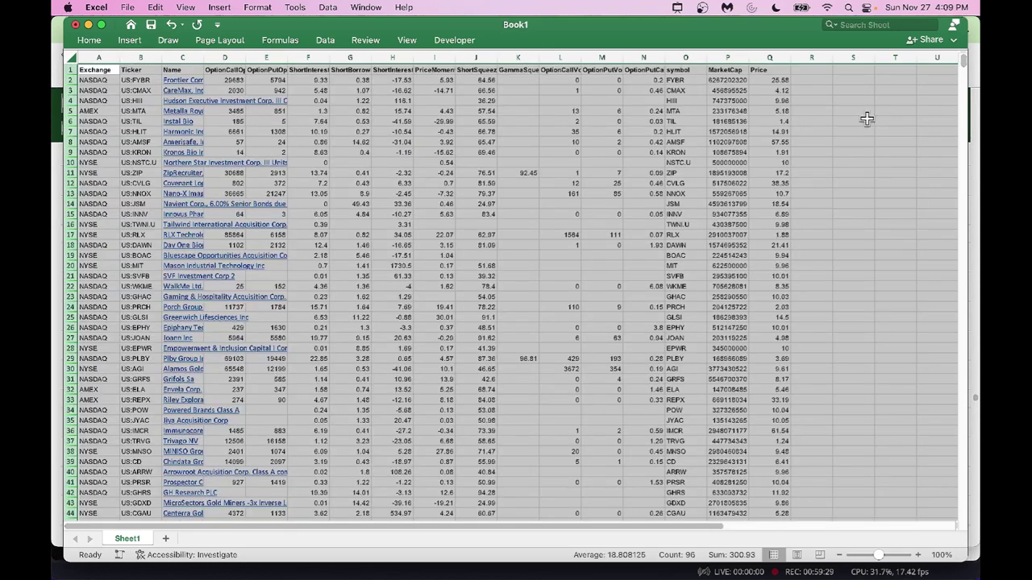
# - Delete the website footer rows below the last stock, from row 3067 through row 3139
pyautogui.moveTo(965, 67); pyautogui.dragTo(963, 495)
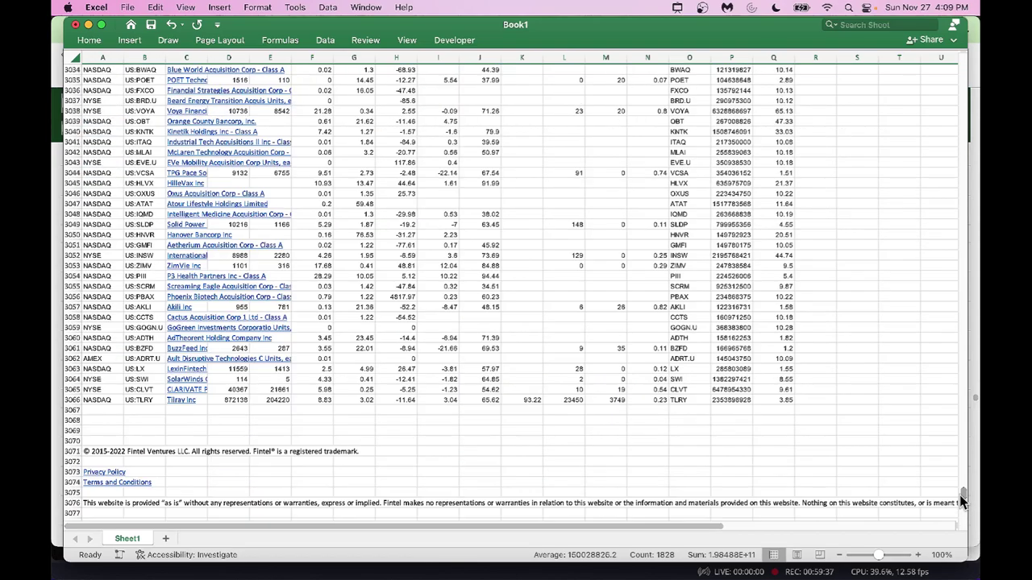
pyautogui.click(70, 409)
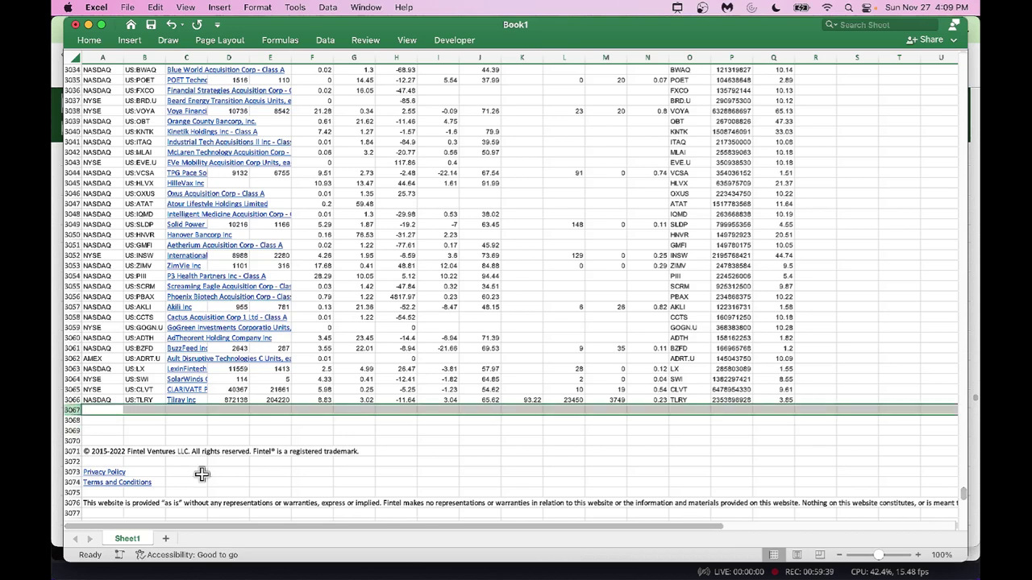
pyautogui.scroll(-15, 202, 474)
pyautogui.scroll(1, 202, 474)
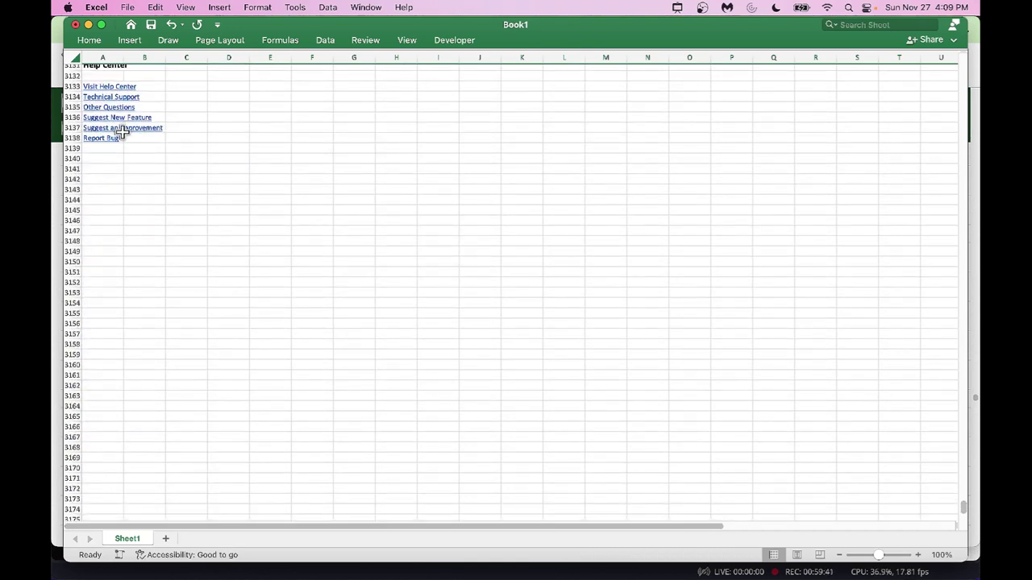
pyautogui.moveTo(71, 148); pyautogui.dragTo(71, 65)
pyautogui.rightClick(73, 143)
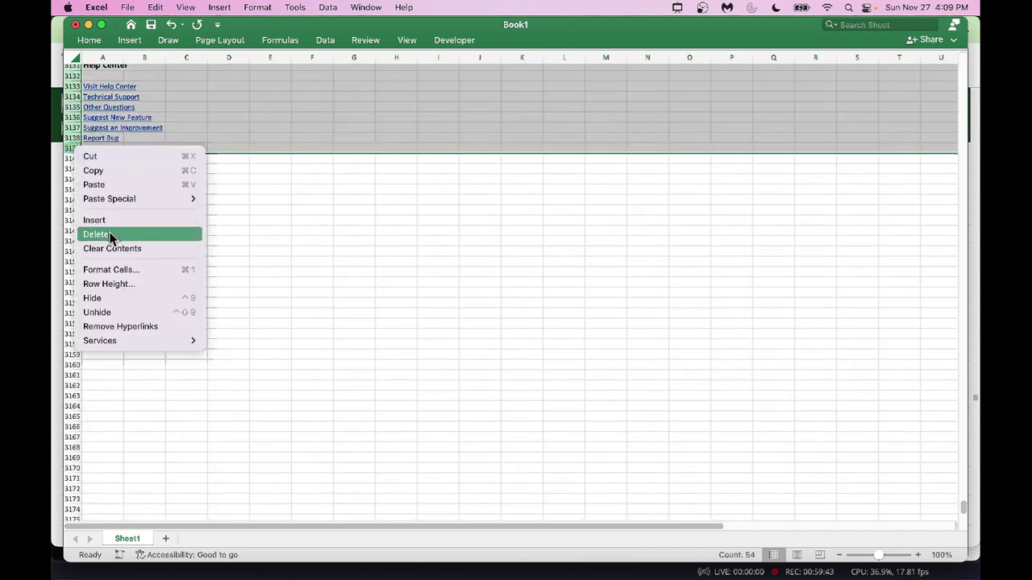
pyautogui.click(109, 234)
# - Insert a blank column before the Exchange column and enter the header Symbol in A1
pyautogui.scroll(13, 947, 433)
pyautogui.moveTo(965, 498); pyautogui.dragTo(925, 116)
pyautogui.moveTo(923, 42); pyautogui.dragTo(915, 7)
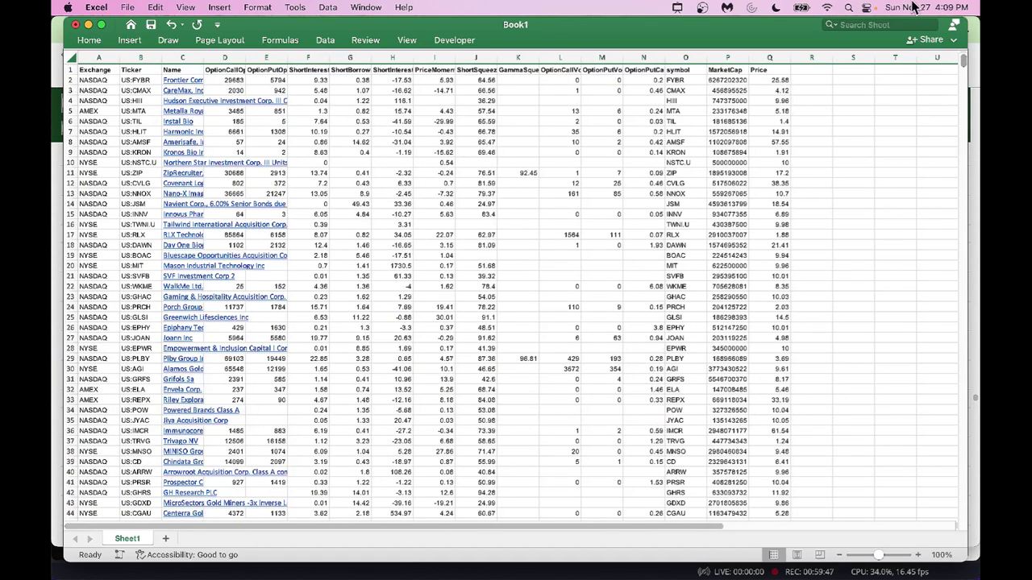
pyautogui.click(140, 83)
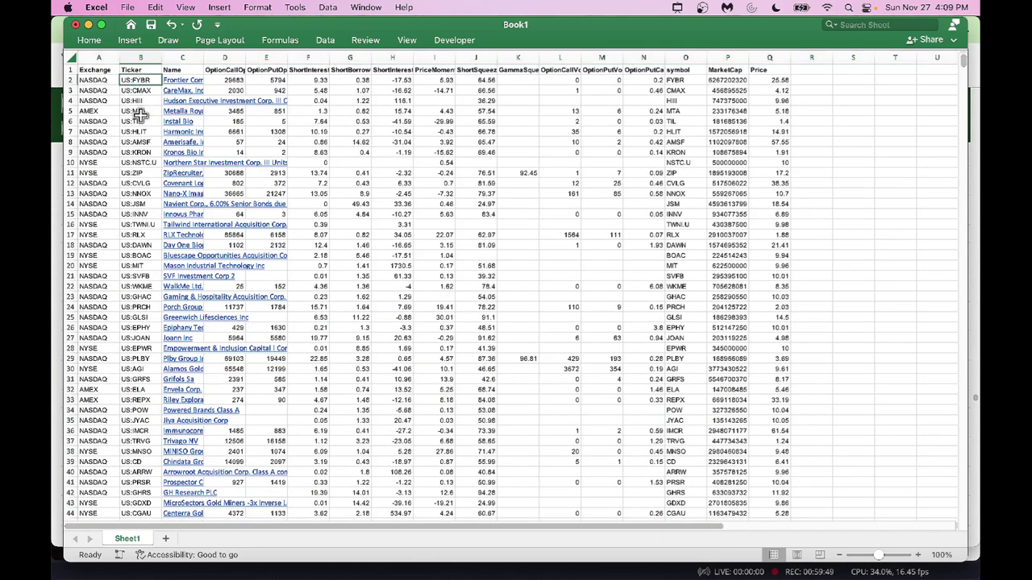
pyautogui.click(140, 110)
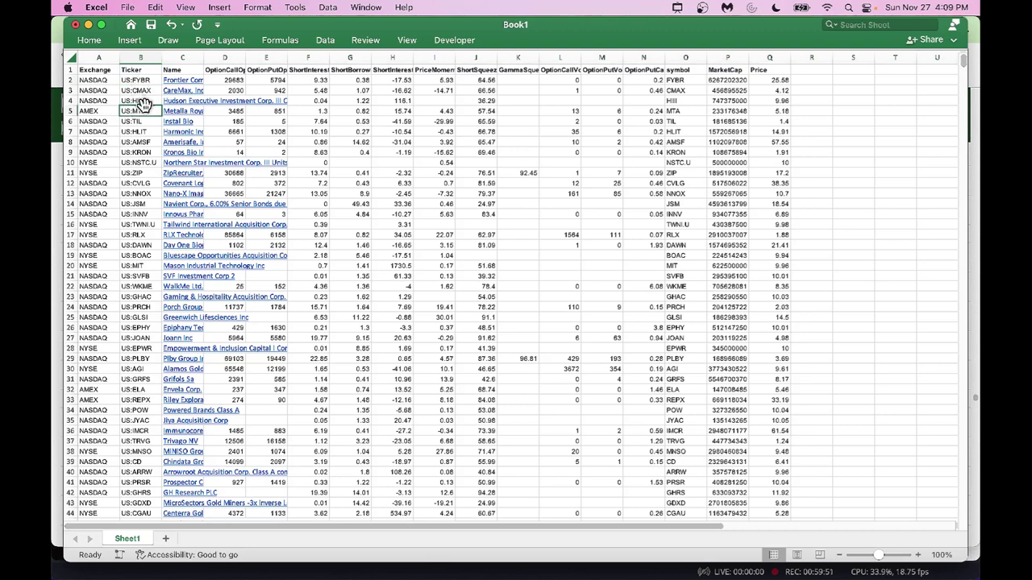
pyautogui.click(99, 56)
pyautogui.rightClick(101, 55)
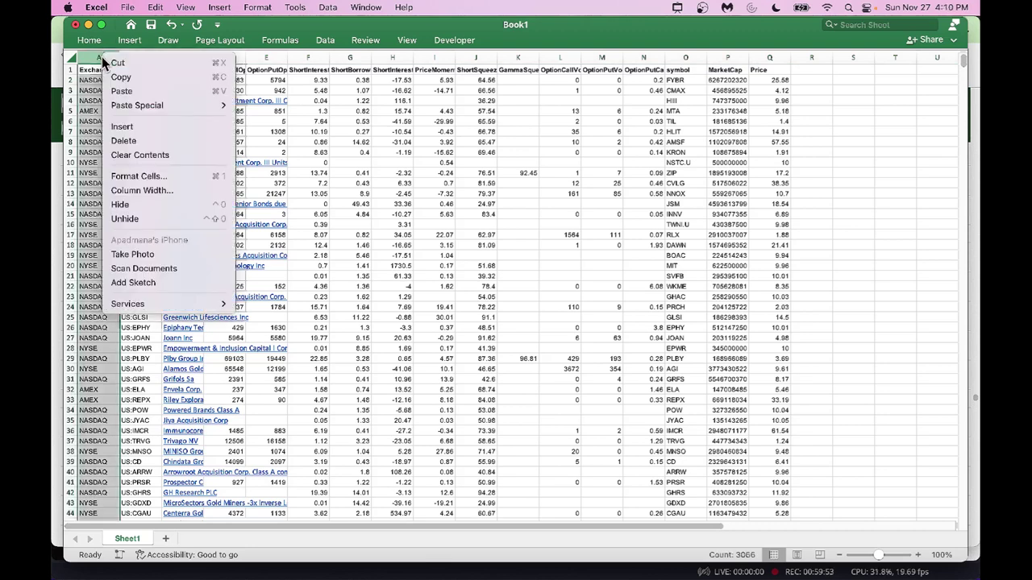
pyautogui.click(121, 127)
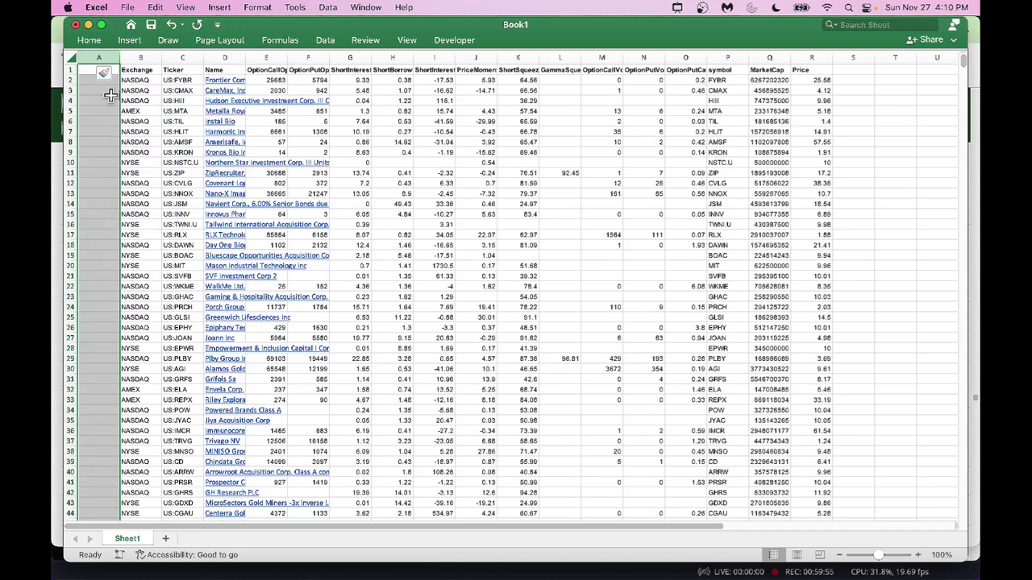
pyautogui.click(96, 71)
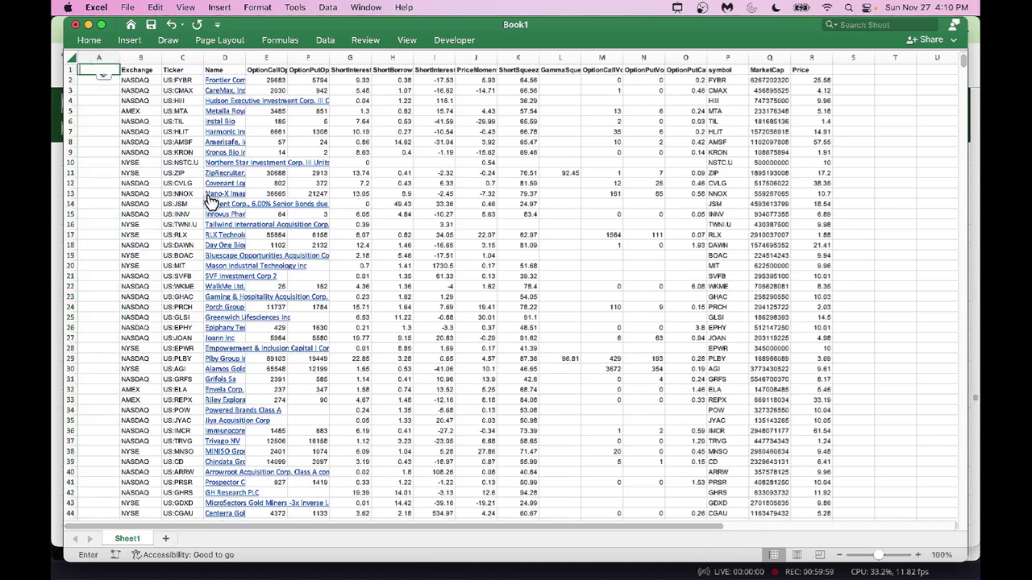
pyautogui.write('ymbol')
pyautogui.press('Return')
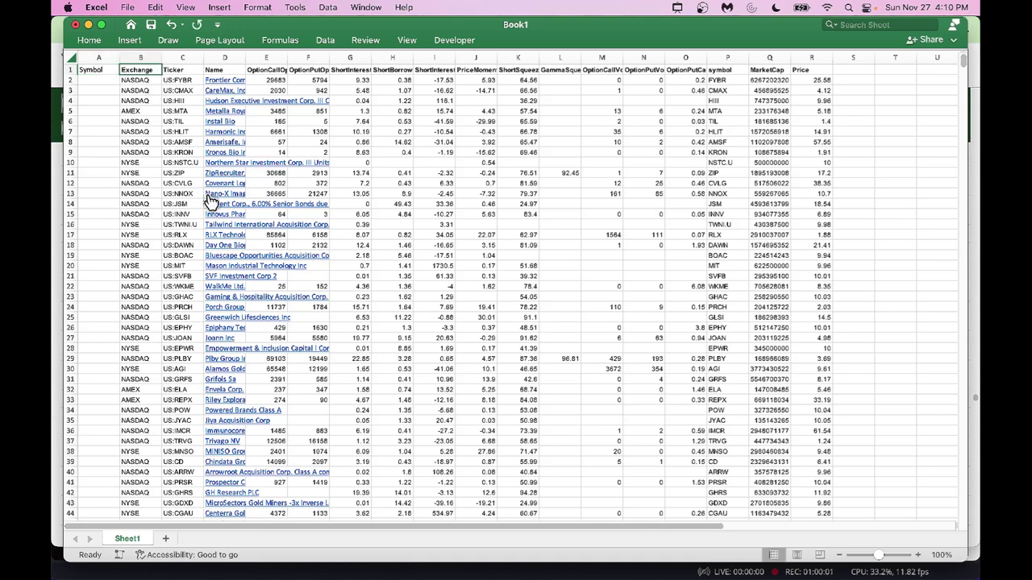
# - Switch to TextEdit and copy the formula =TRIM(LEFT(E2,FIND("/", E2)-1)) from the Fintel.io note
pyautogui.press('super+Tab')
pyautogui.press('super+Tab')
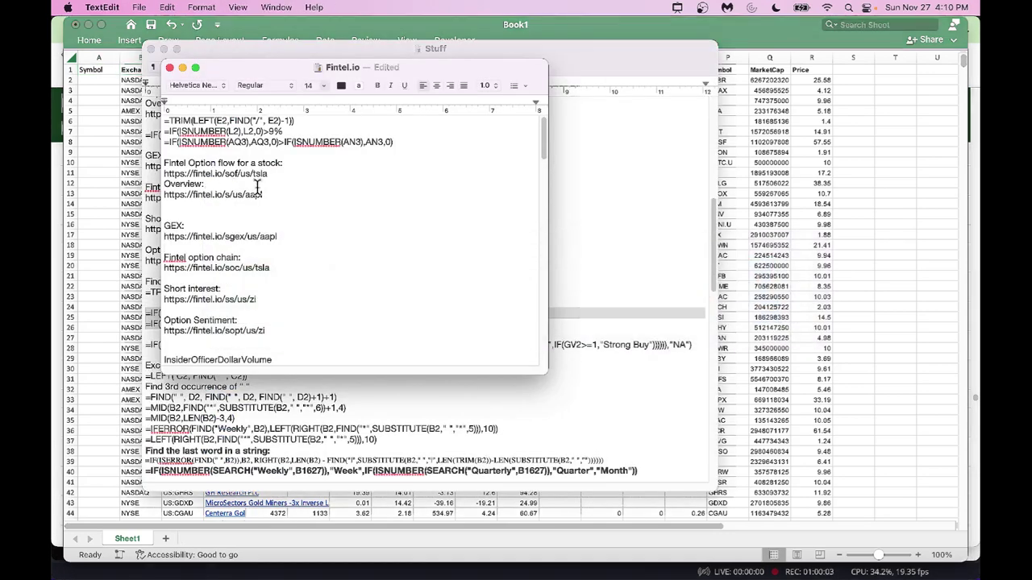
pyautogui.moveTo(299, 122); pyautogui.dragTo(154, 131)
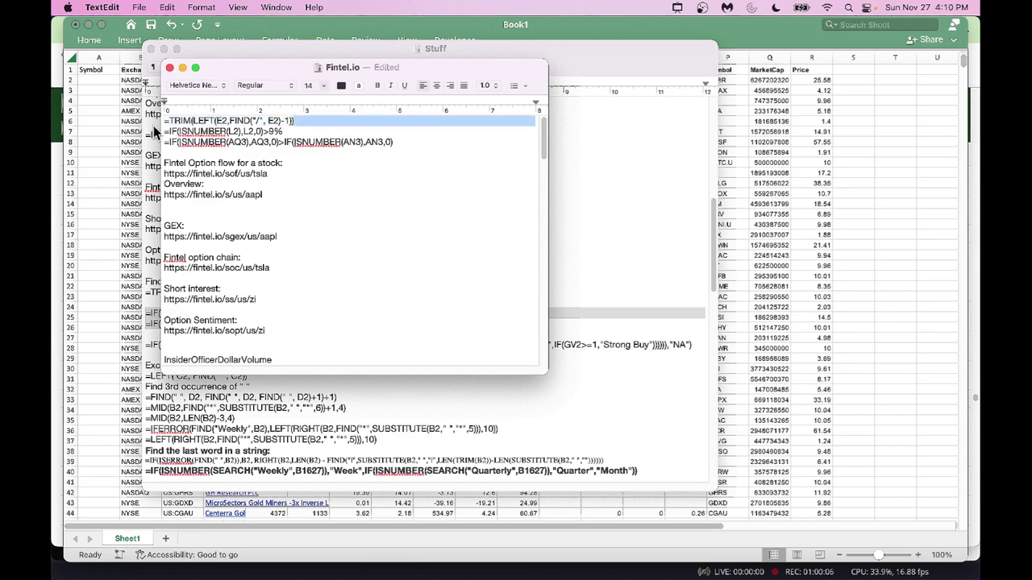
pyautogui.click(304, 129)
pyautogui.moveTo(303, 121); pyautogui.dragTo(183, 121)
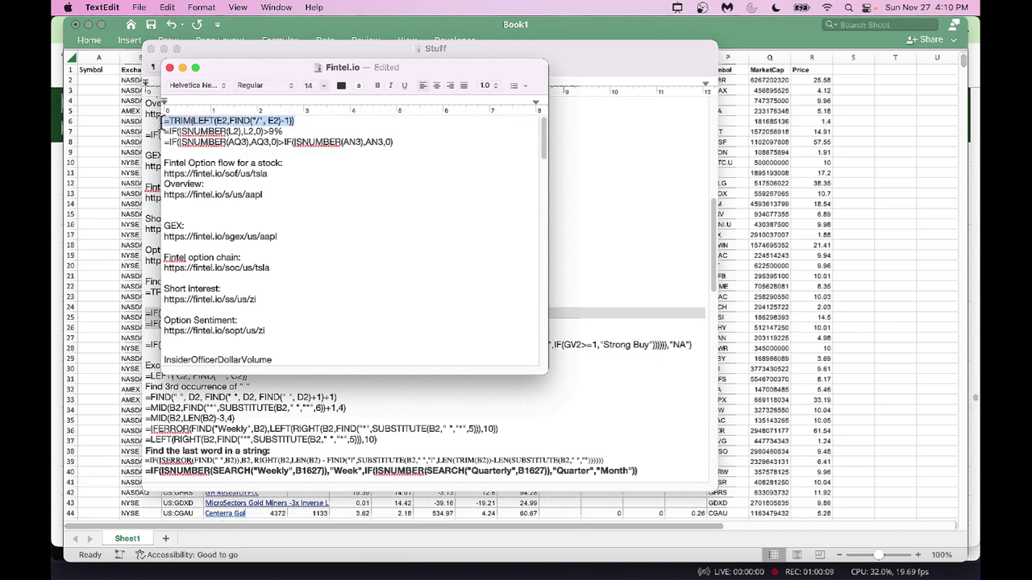
# - Return to Excel and paste the copied TRIM formula into cell A2 under the Symbol header
pyautogui.click(100, 80)
pyautogui.write('=TRIM(LEFT(E2,FIND("/", E2)-1))')
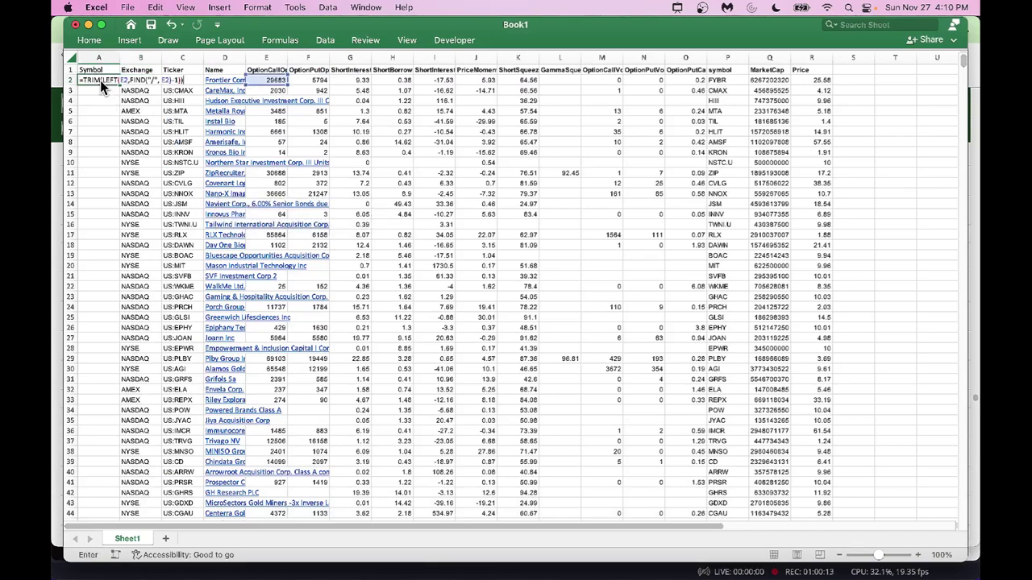
pyautogui.click(186, 7)
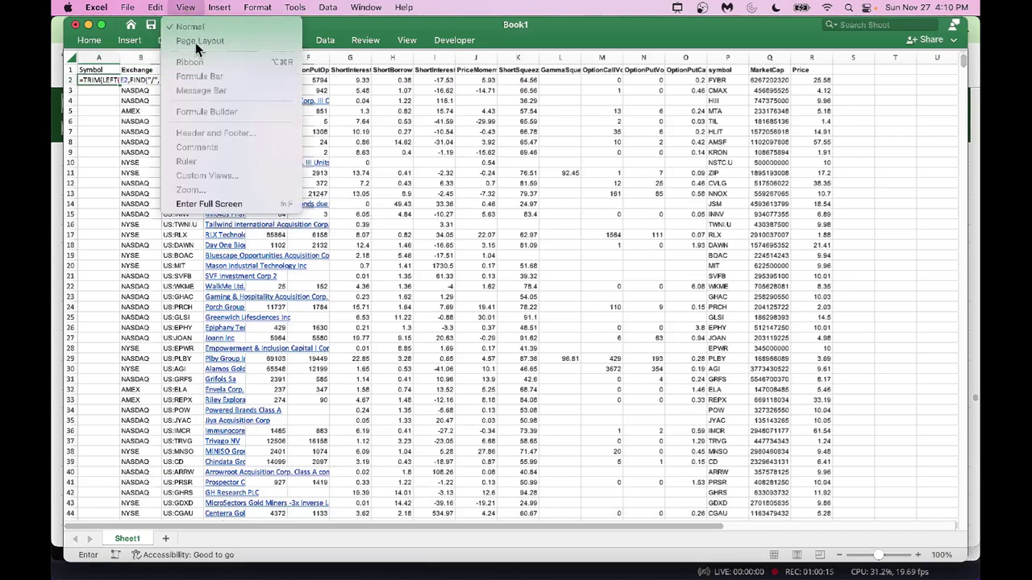
pyautogui.click(94, 47)
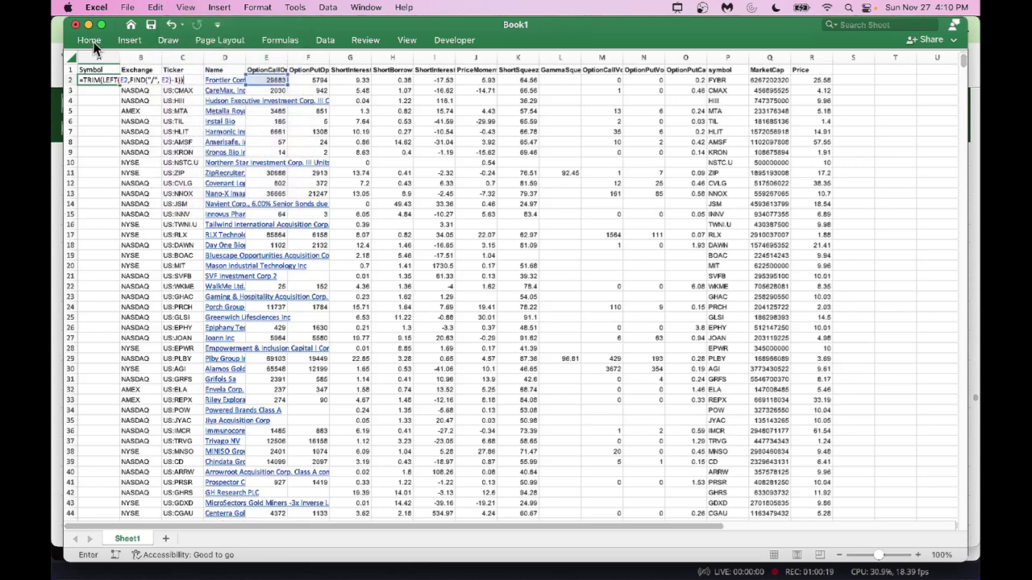
pyautogui.press('Tab')
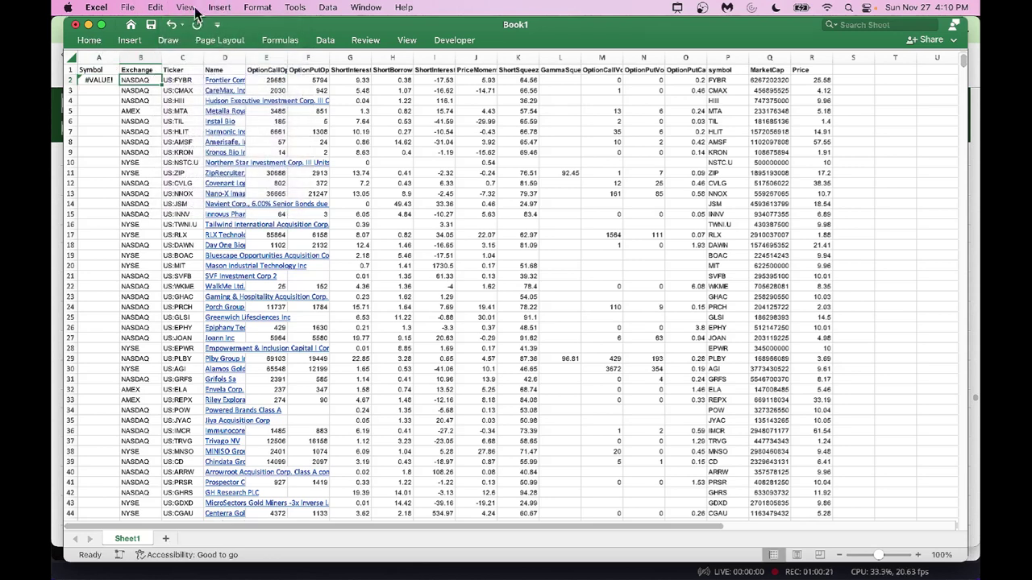
# - Display the Formula Bar and the Formula Builder for the worksheet
pyautogui.click(194, 8)
pyautogui.click(204, 112)
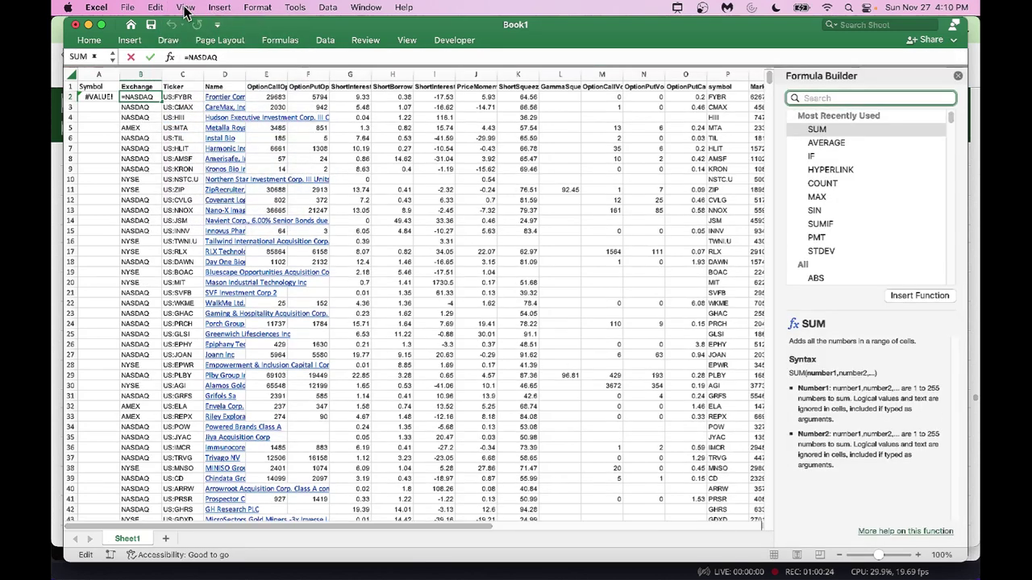
pyautogui.click(186, 8)
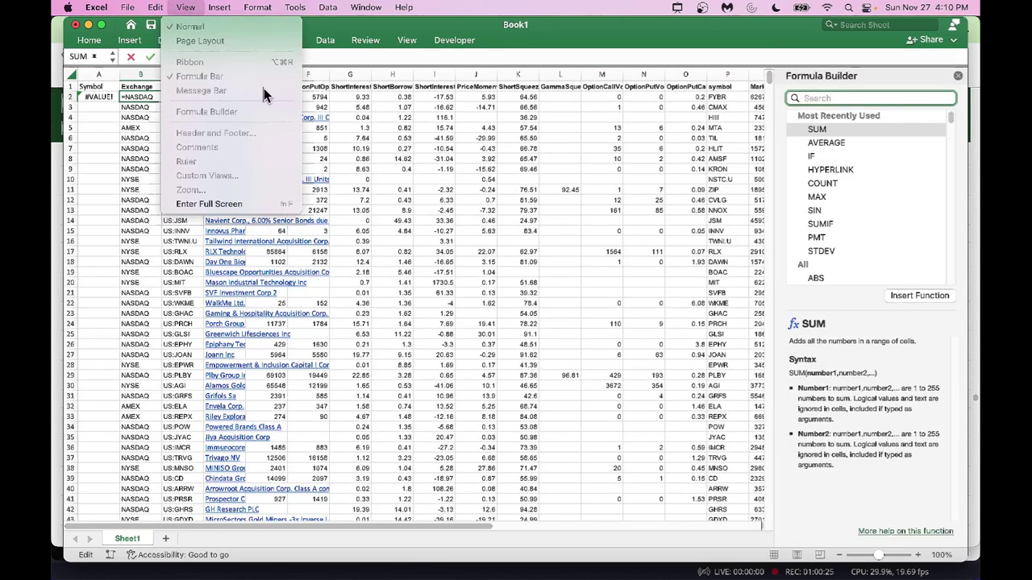
pyautogui.click(420, 224)
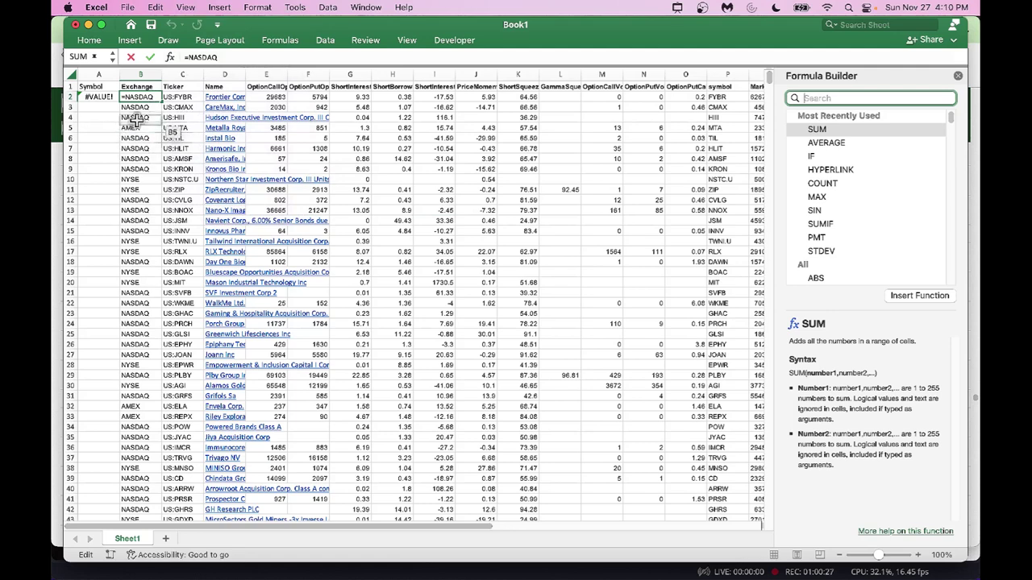
pyautogui.write('+')
pyautogui.click(98, 96)
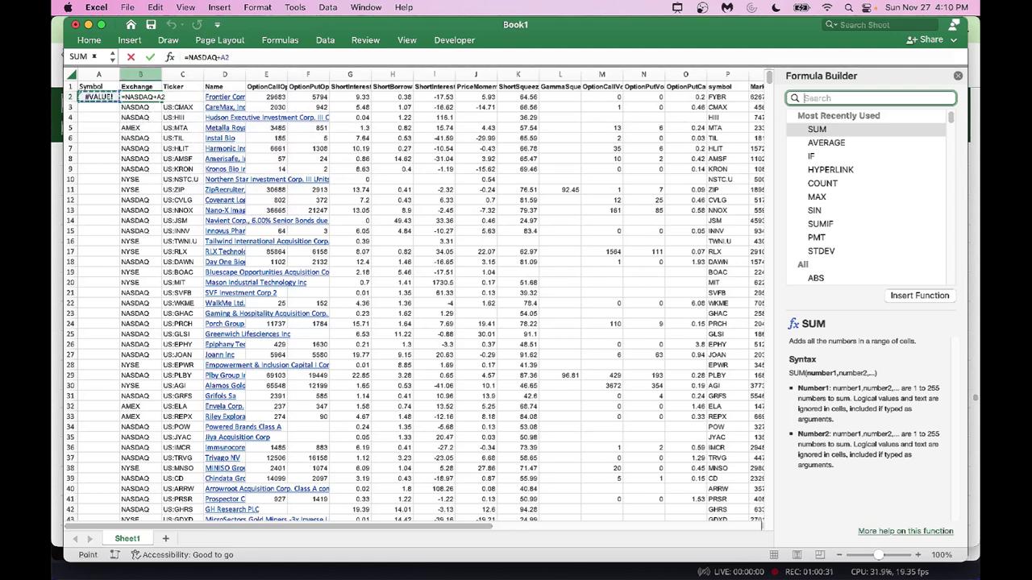
pyautogui.press('Escape')
# - Edit the formula in A2 so that FIND looks for ":" instead of "/"
pyautogui.click(100, 98)
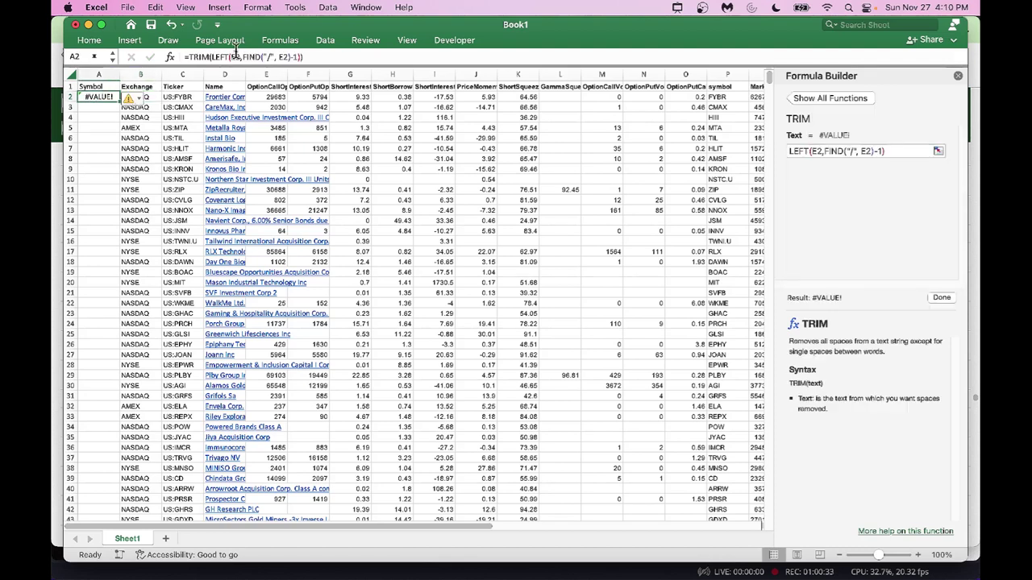
pyautogui.click(272, 58)
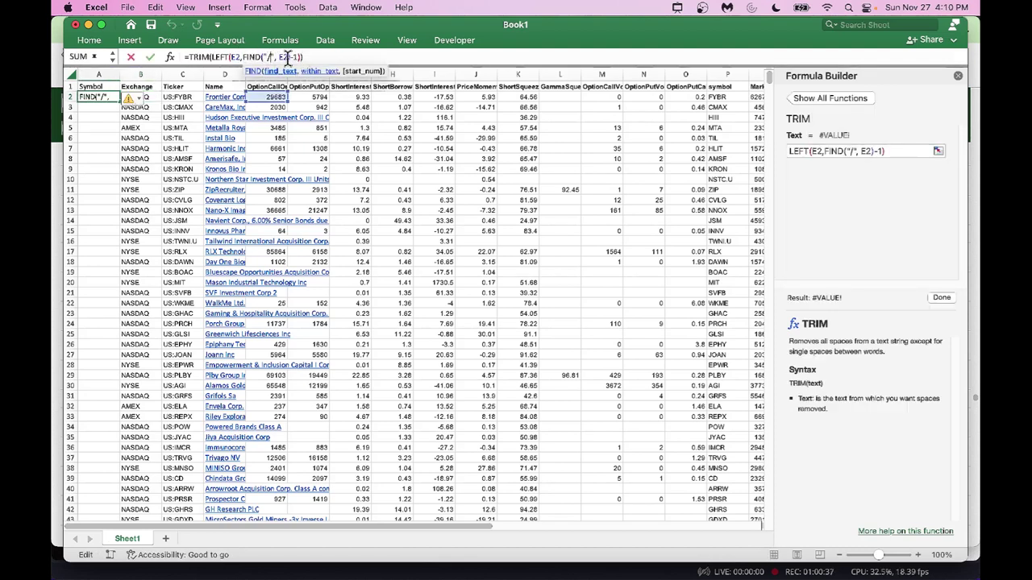
pyautogui.press('BackSpace')
pyautogui.write(':')
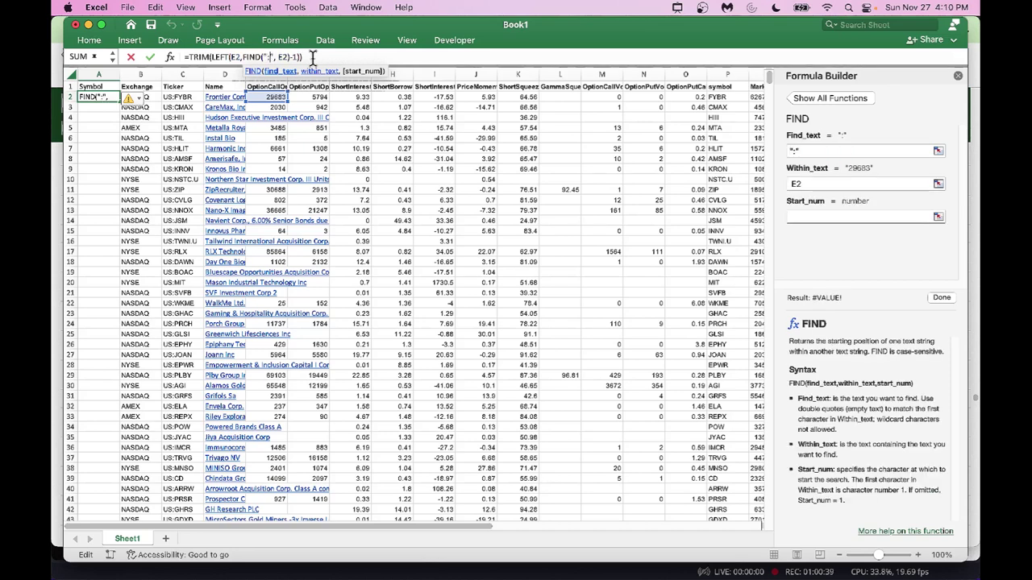
pyautogui.press('Return')
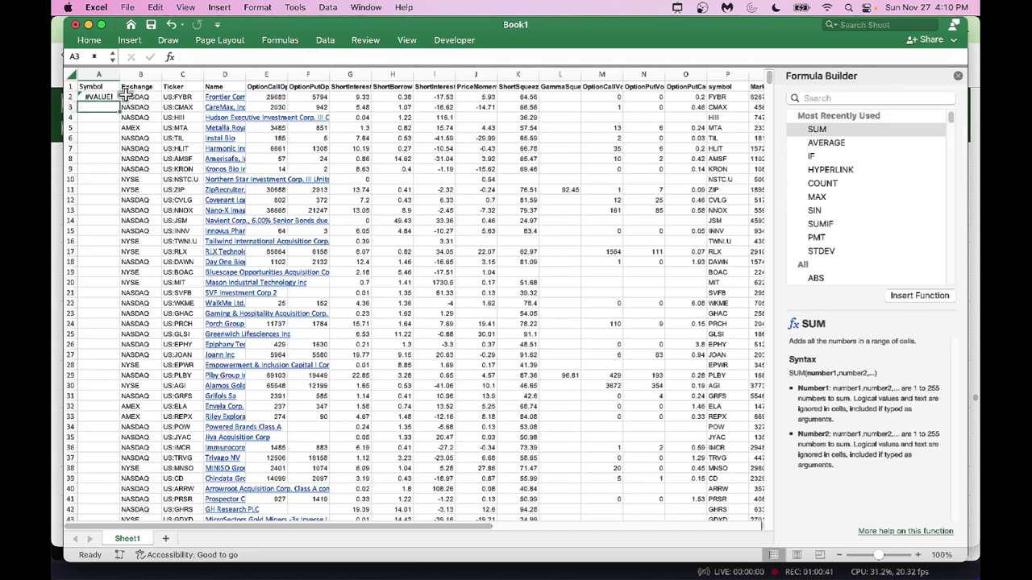
# - Point both references in the A2 formula to the Ticker cell, making it =TRIM(LEFT(C2,FIND(":", C2)-1))
pyautogui.click(100, 95)
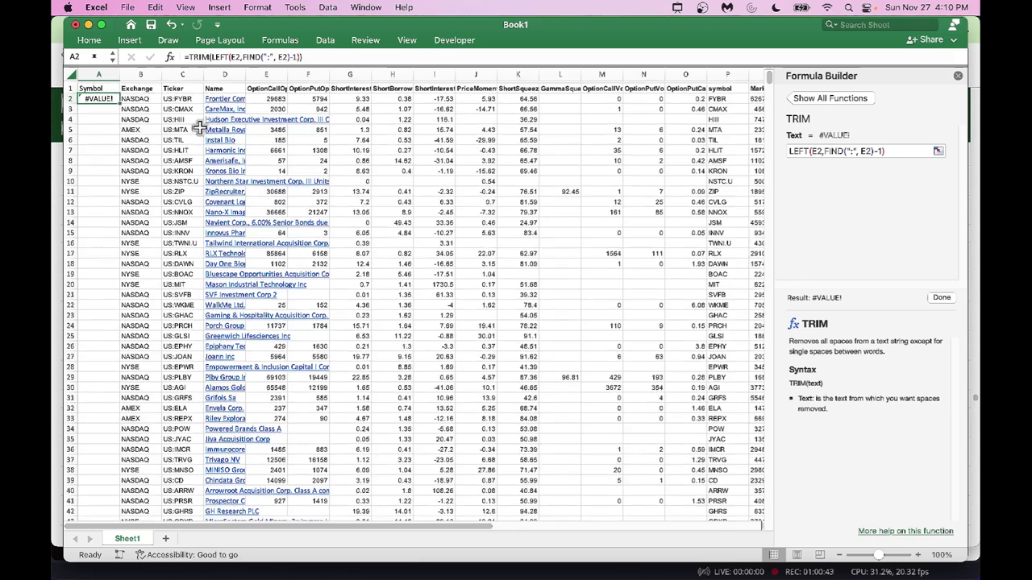
pyautogui.click(236, 57)
pyautogui.press('BackSpace')
pyautogui.write('C')
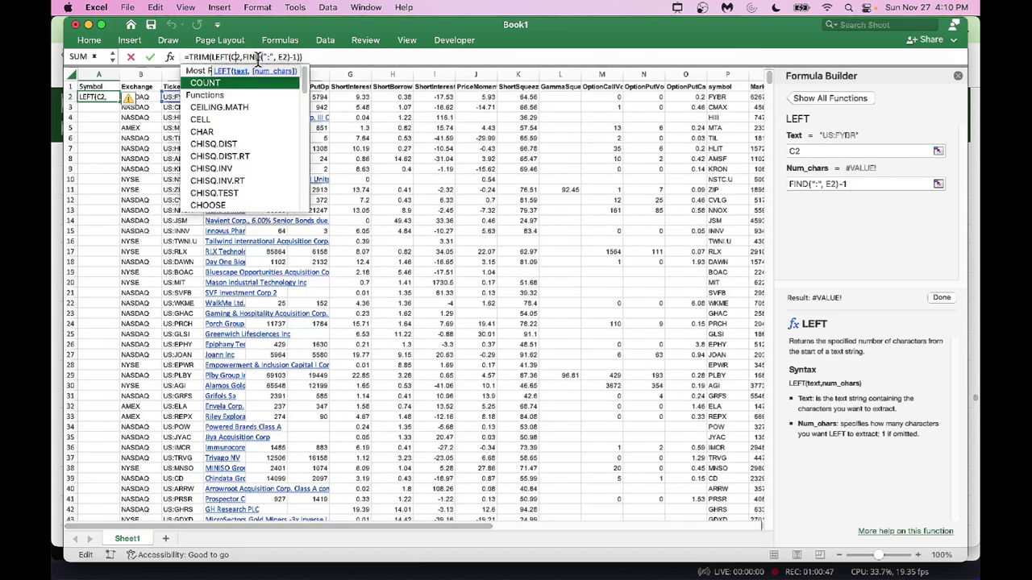
pyautogui.click(284, 59)
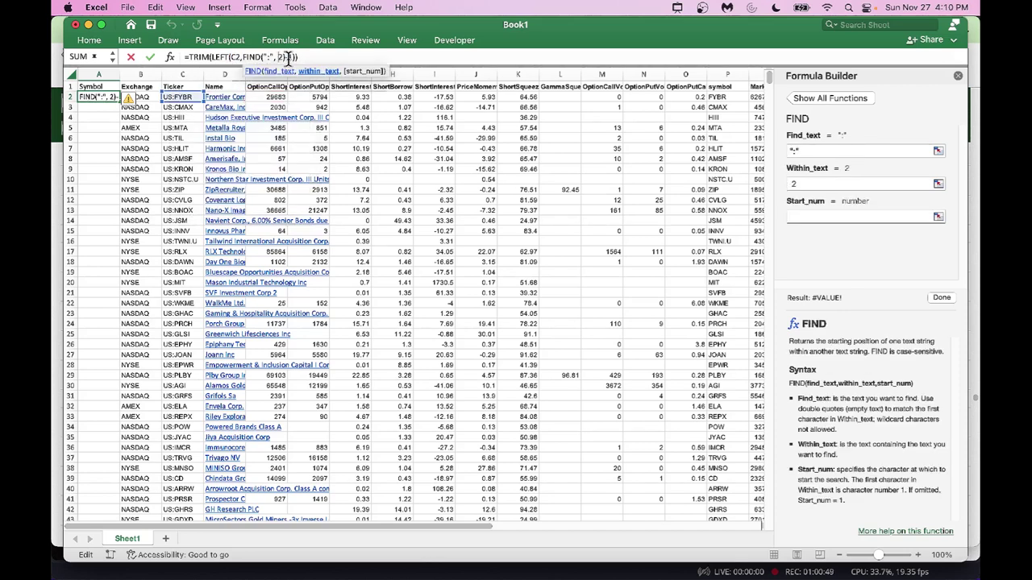
pyautogui.press('BackSpace')
pyautogui.write('C')
pyautogui.press('Return')
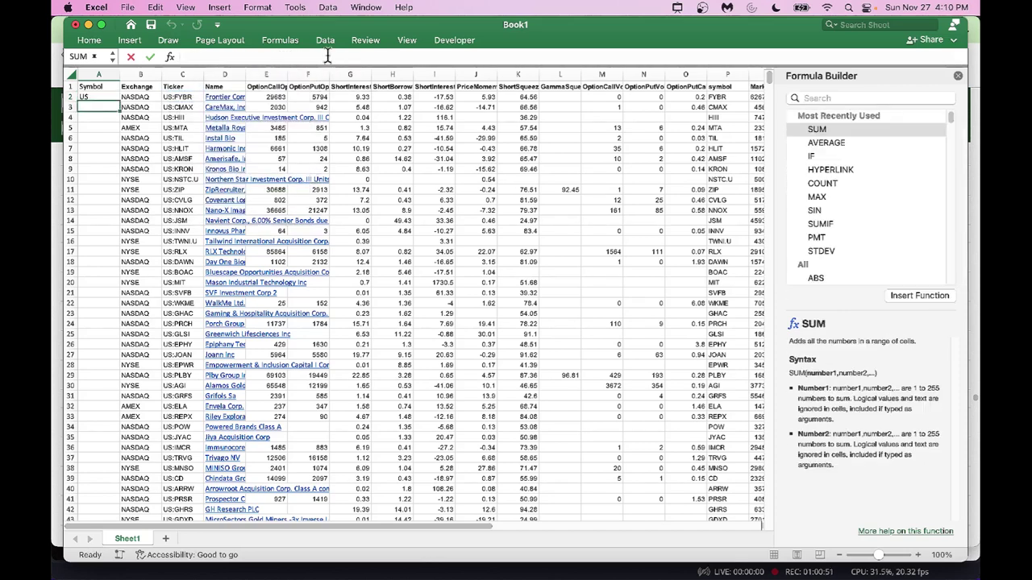
# - Change the A2 formula to =TRIM(RIGHT(C2,FIND(":", C2)+1)), replacing LEFT with RIGHT and -1 with +1
pyautogui.click(102, 97)
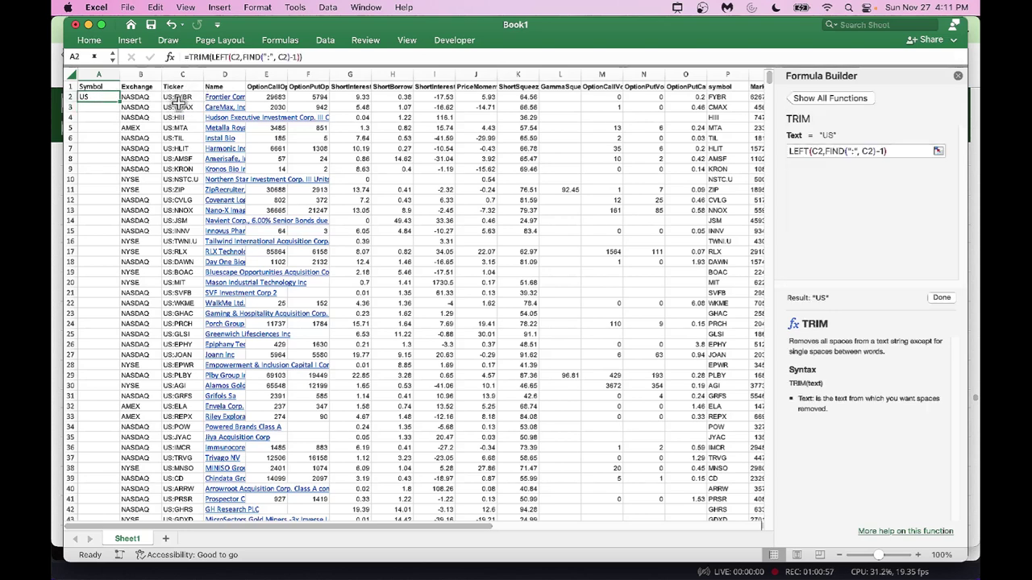
pyautogui.click(228, 58)
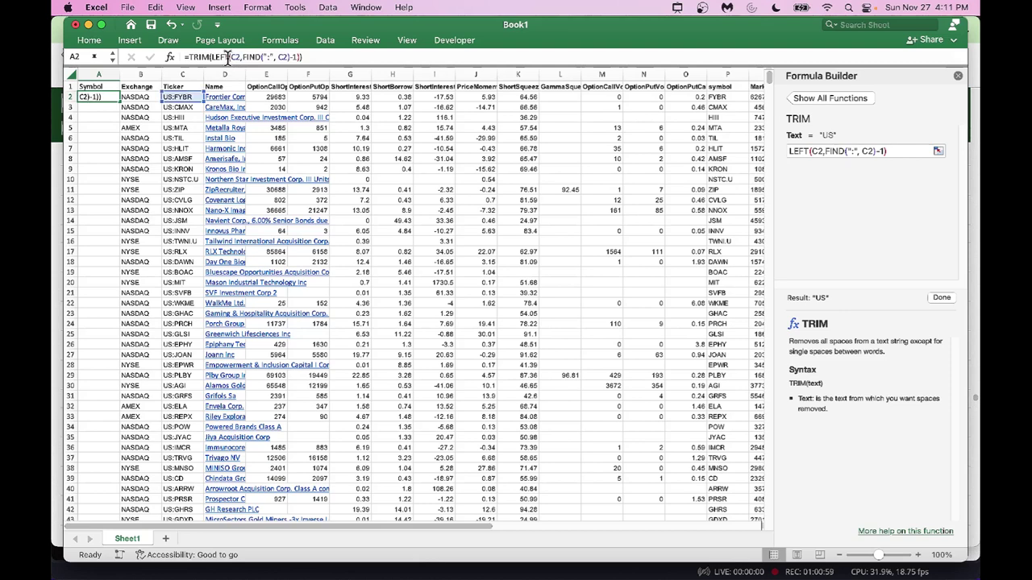
pyautogui.press('BackSpace')
pyautogui.press('BackSpace')
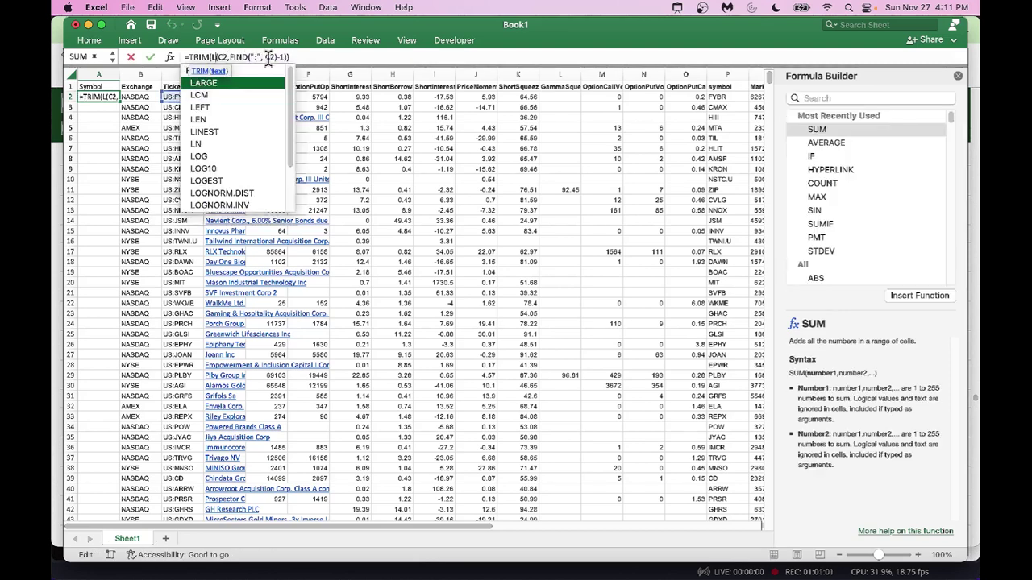
pyautogui.write('RIGHT(')
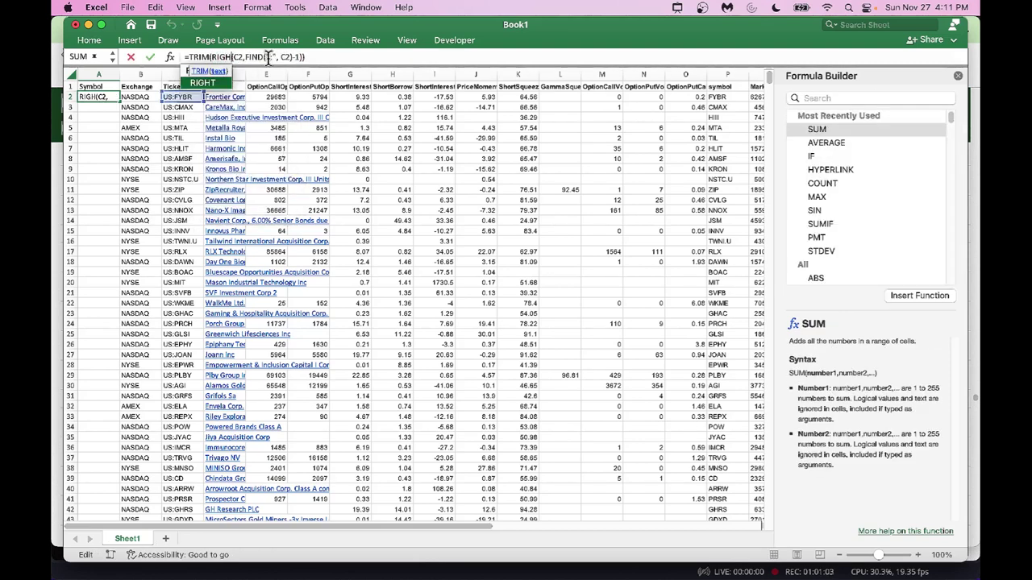
pyautogui.click(326, 56)
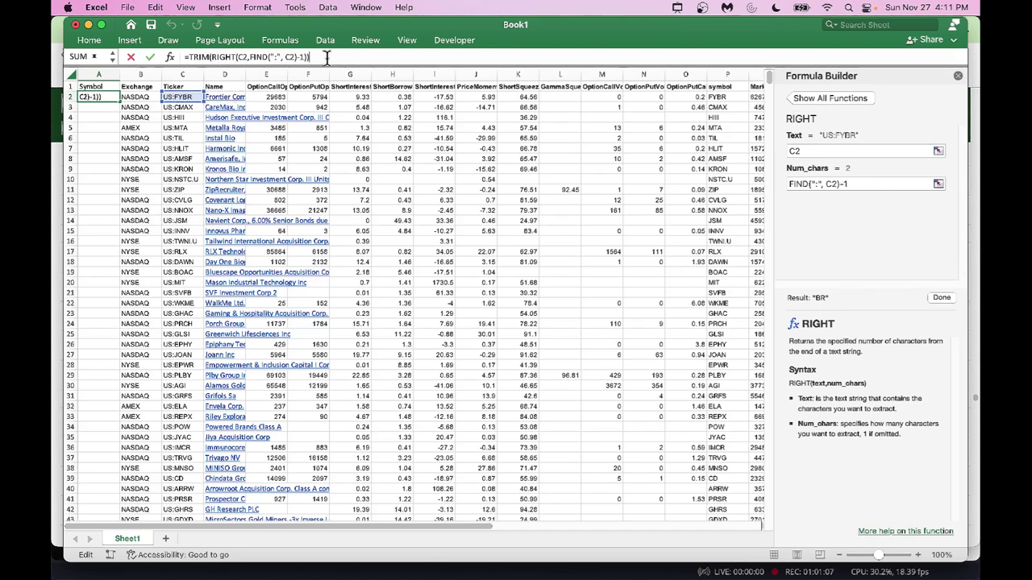
pyautogui.click(306, 56)
pyautogui.press('BackSpace')
pyautogui.press('Return')
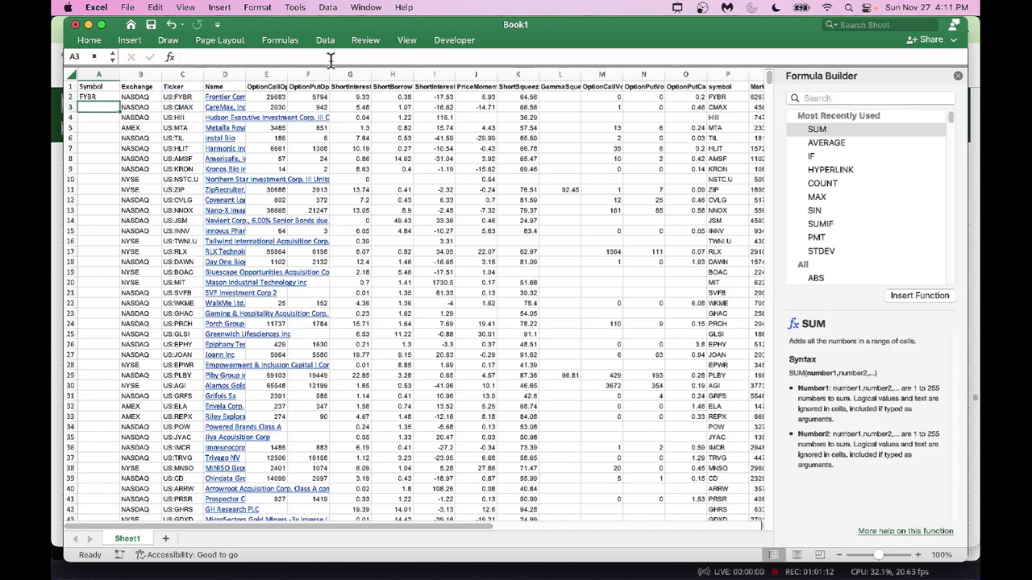
# - Fill the A2 formula down the Symbol column for all stock rows and inspect the formula in A11
pyautogui.click(108, 98)
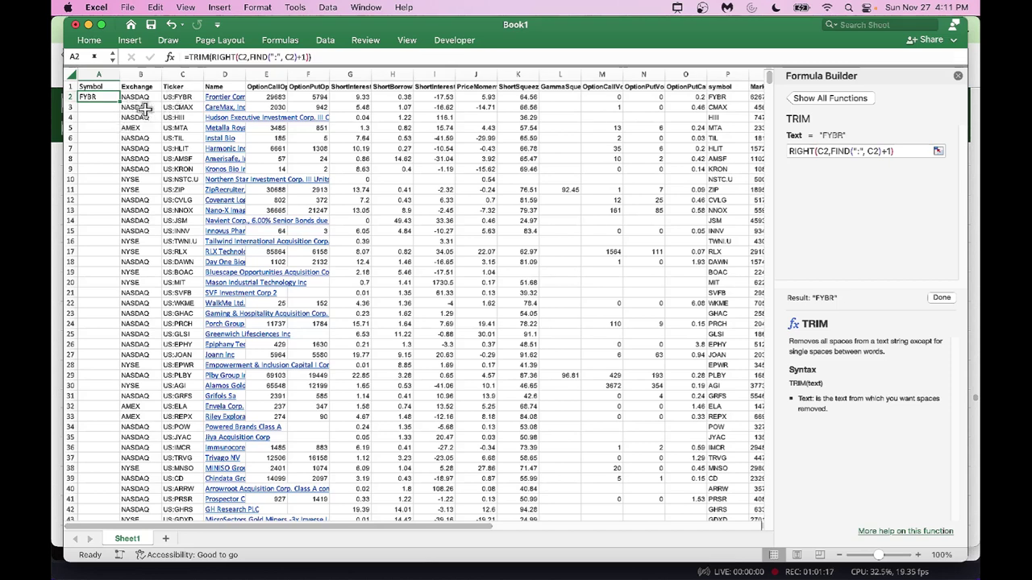
pyautogui.doubleClick(118, 101)
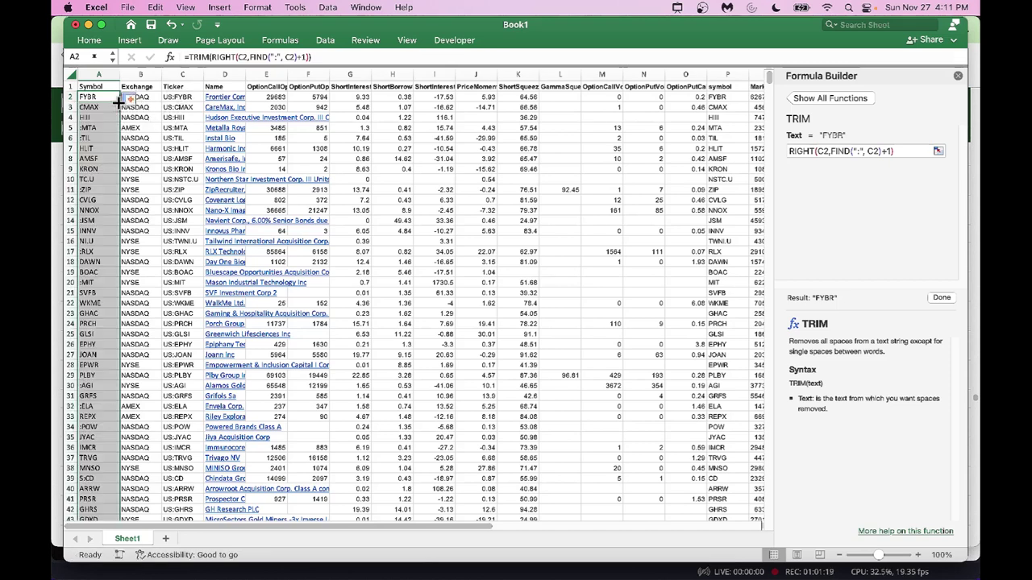
pyautogui.click(101, 190)
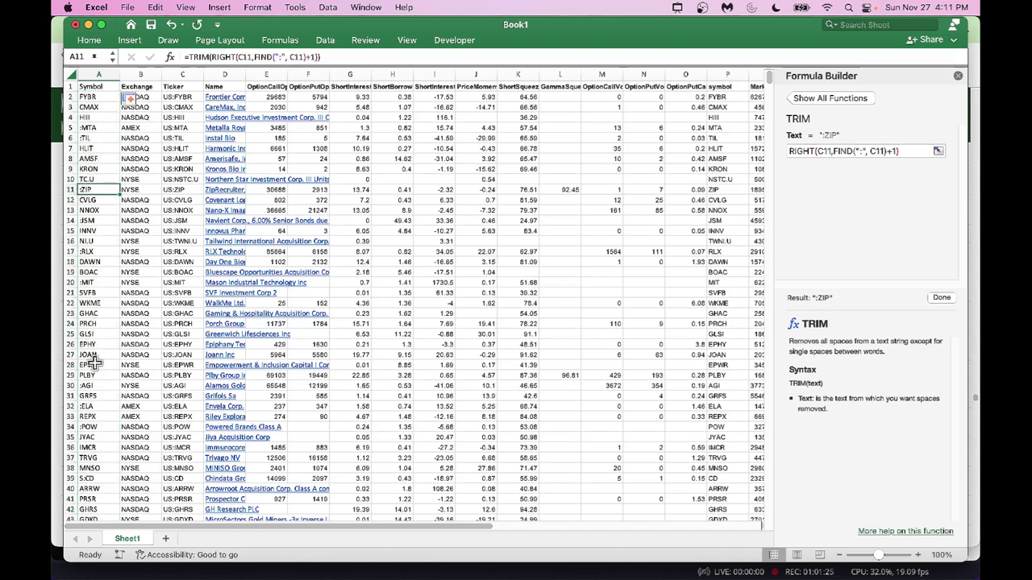
# - Replace every ":" in the Symbol column with nothing, using Find & Replace on the whole column
pyautogui.click(94, 395)
pyautogui.scroll(-2, 93, 392)
pyautogui.scroll(-18, 94, 393)
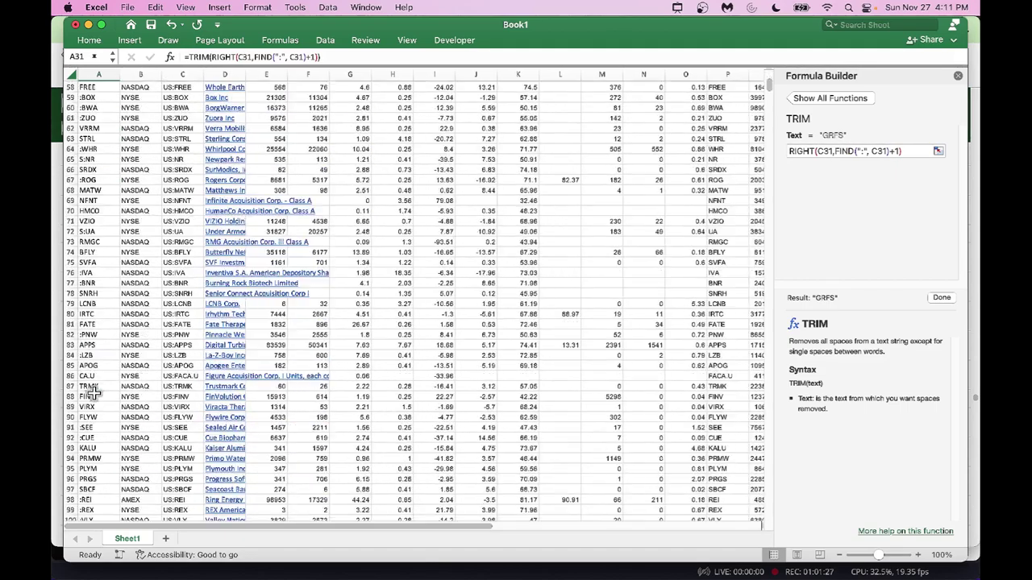
pyautogui.scroll(20, 93, 393)
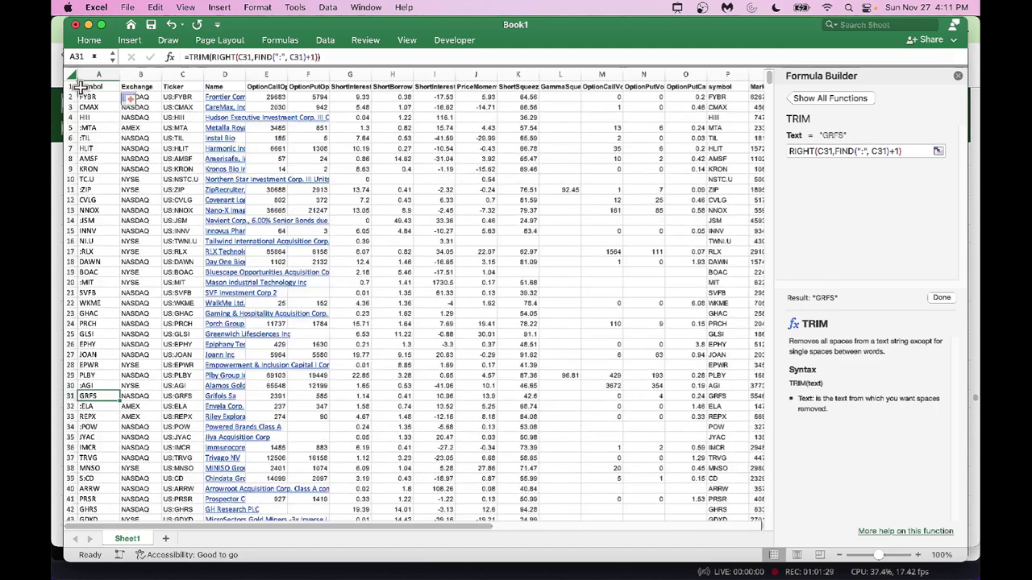
pyautogui.click(98, 74)
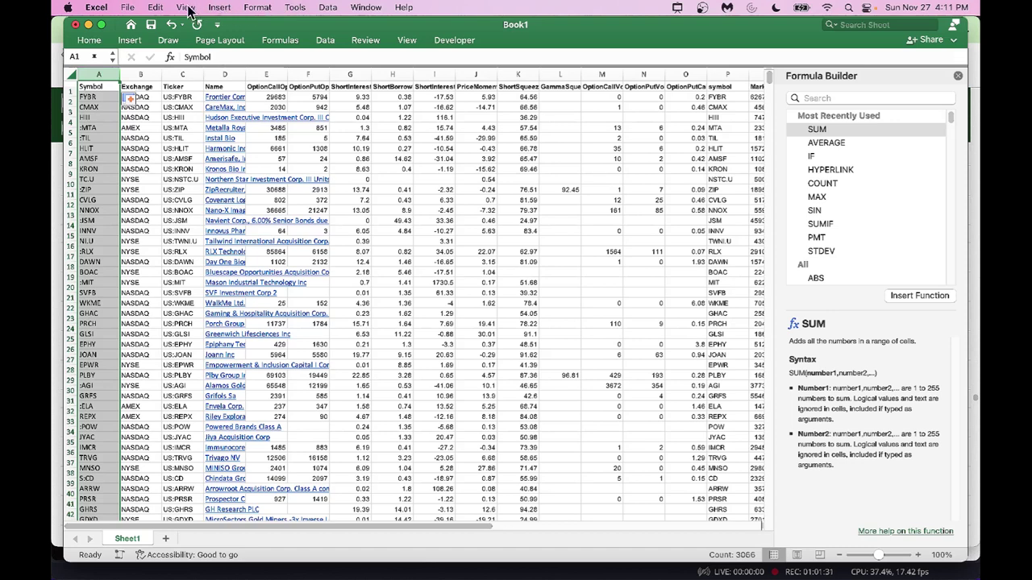
pyautogui.click(155, 8)
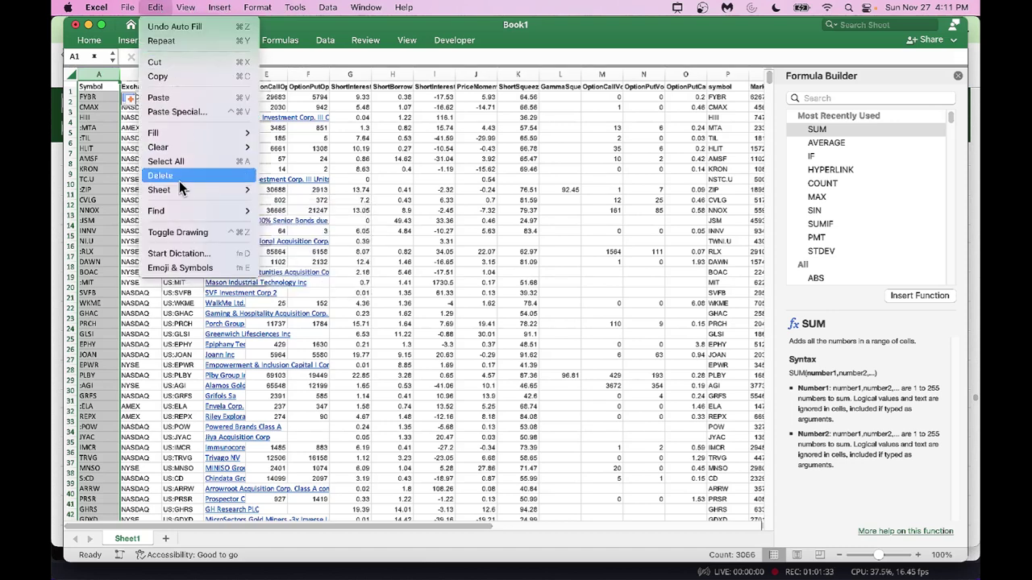
pyautogui.moveTo(186, 211)
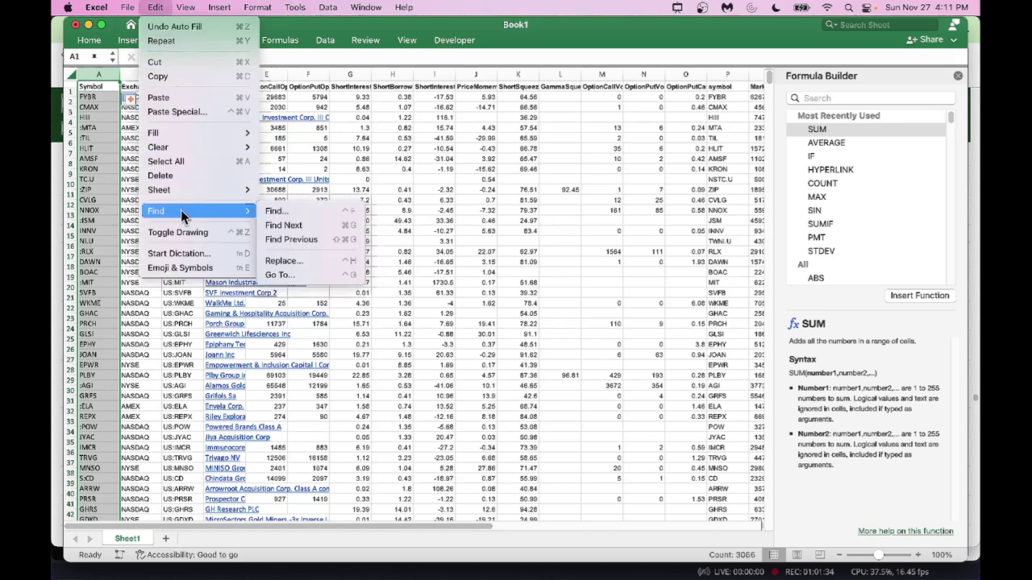
pyautogui.click(294, 261)
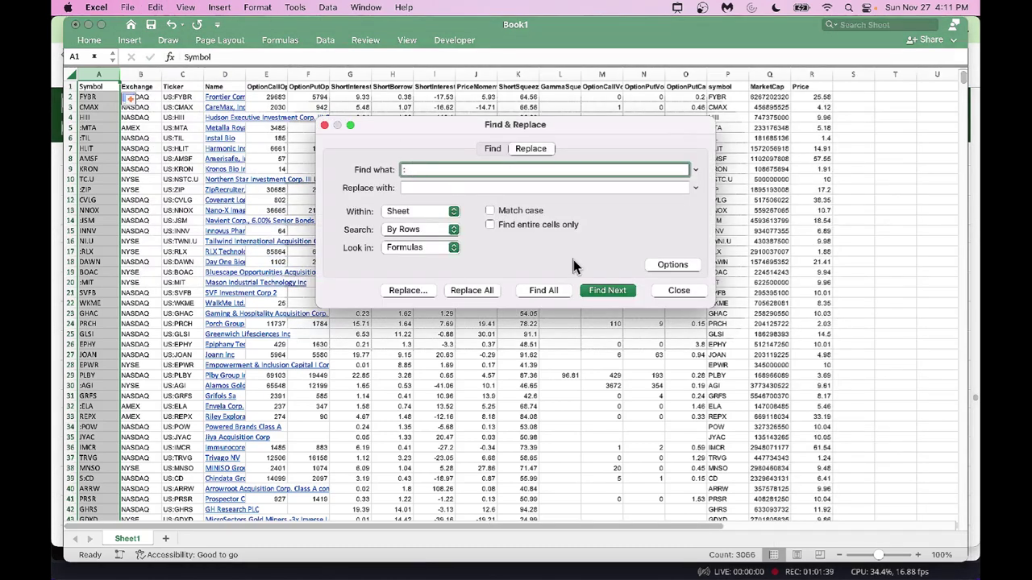
pyautogui.click(470, 292)
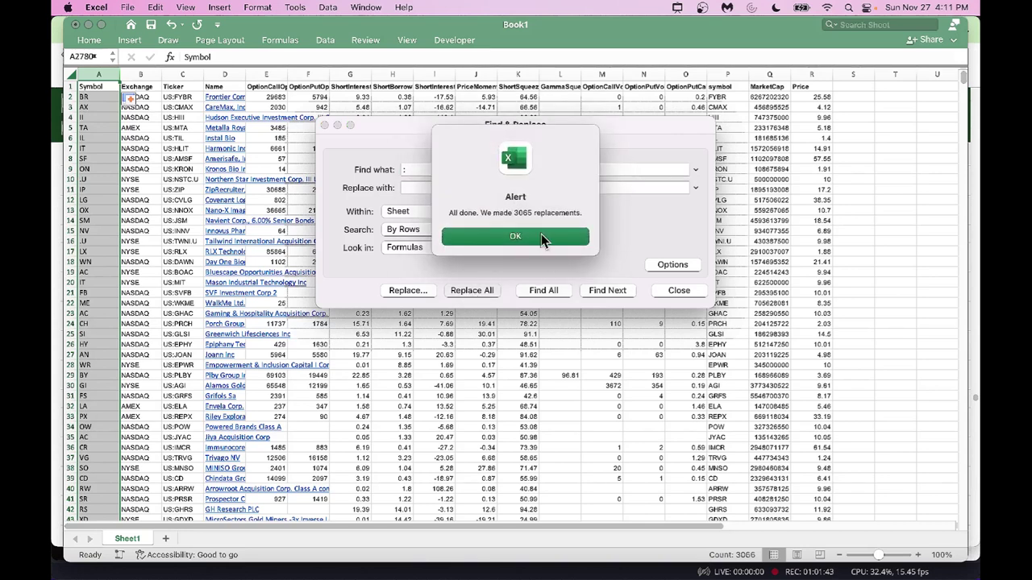
pyautogui.click(543, 237)
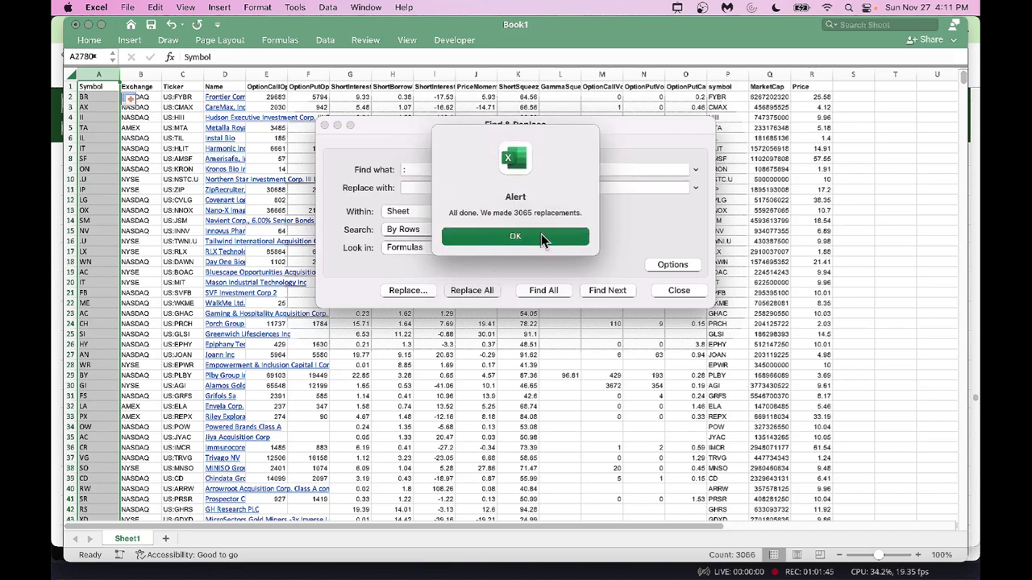
pyautogui.click(674, 294)
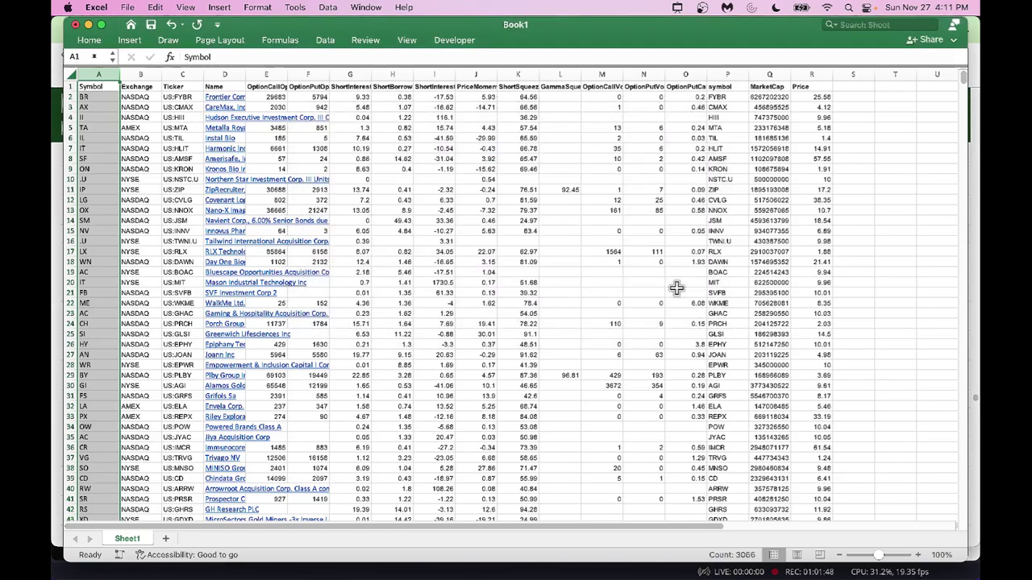
# - Inspect the formula in A31 and check the entries down the Symbol column against the Ticker column
pyautogui.click(100, 396)
pyautogui.scroll(-20, 103, 394)
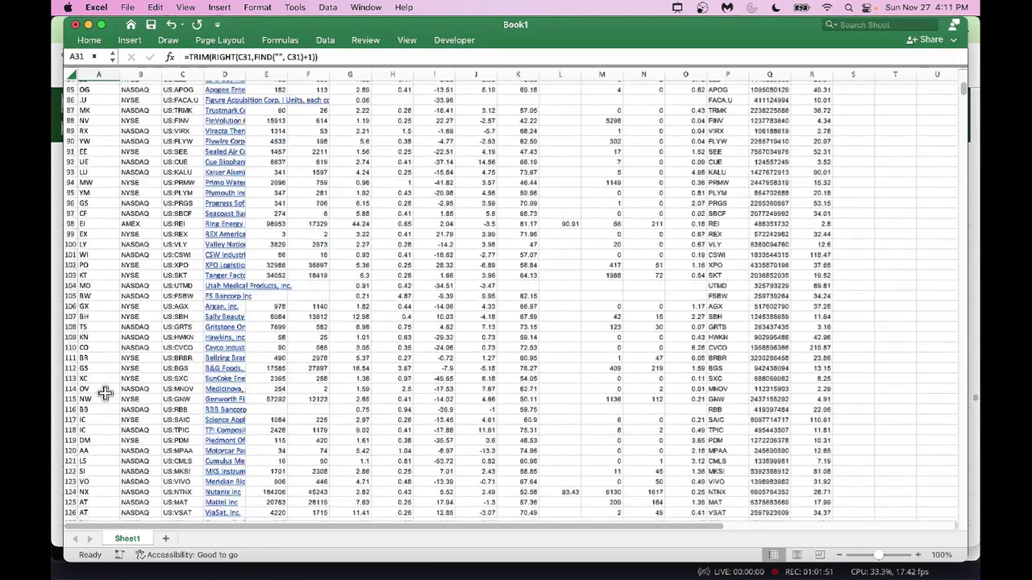
pyautogui.scroll(-20, 104, 393)
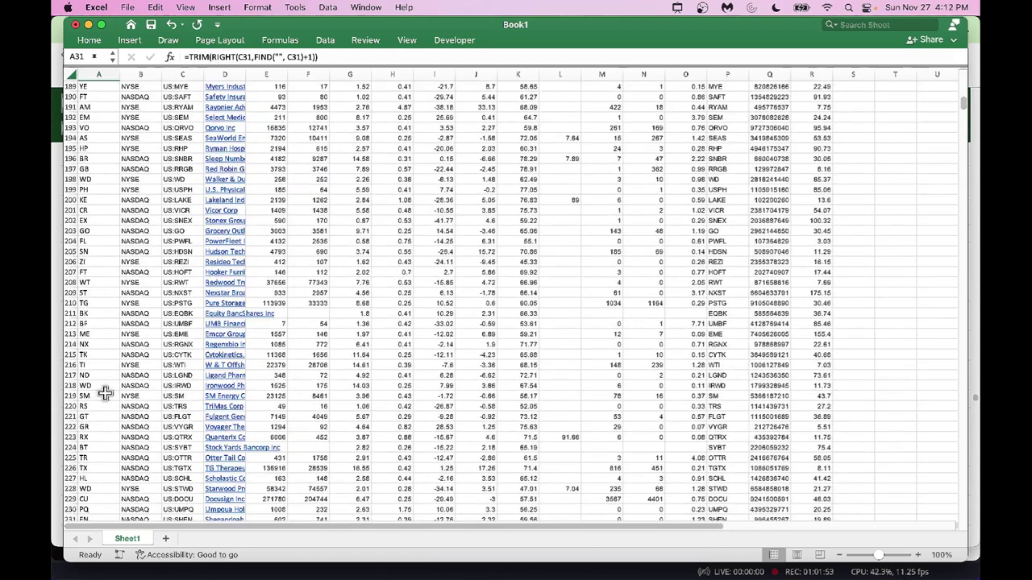
pyautogui.scroll(18, 98, 318)
# - Switch to Chrome, open the saved Adhoc screen from the user's own Fintel screens and review its rules
pyautogui.press('super+Tab')
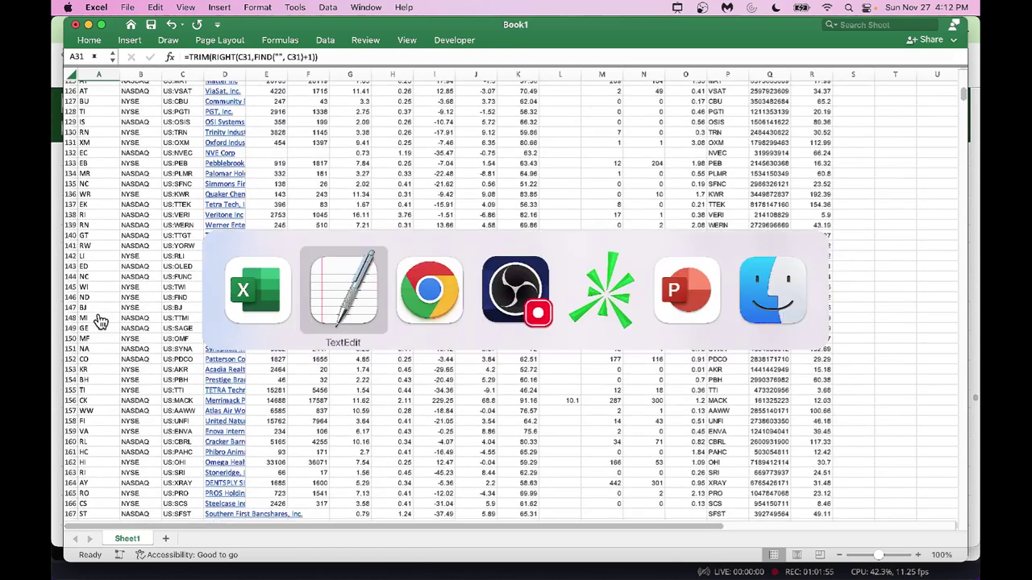
pyautogui.press('super+Tab')
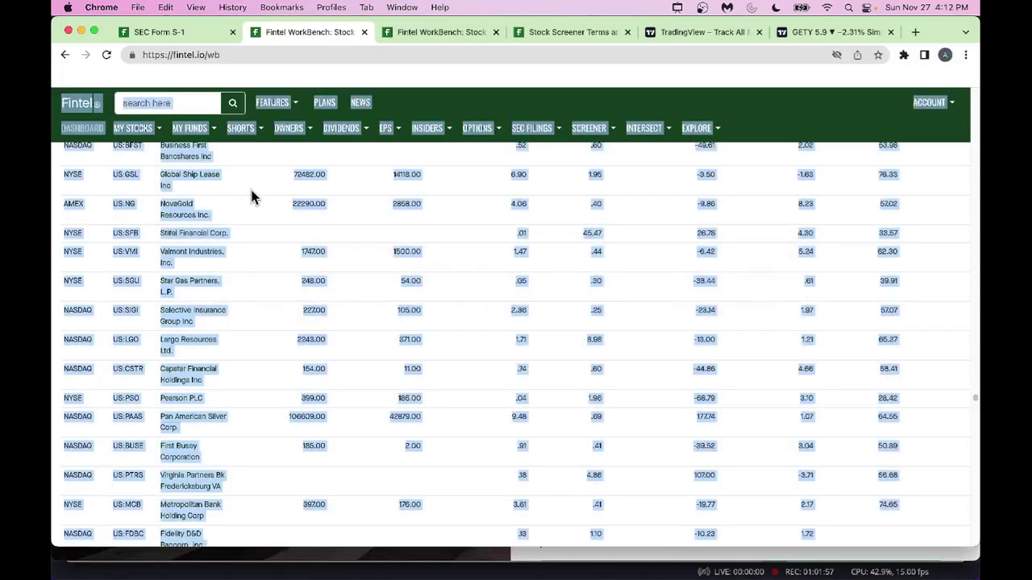
pyautogui.click(576, 176)
pyautogui.scroll(15, 570, 181)
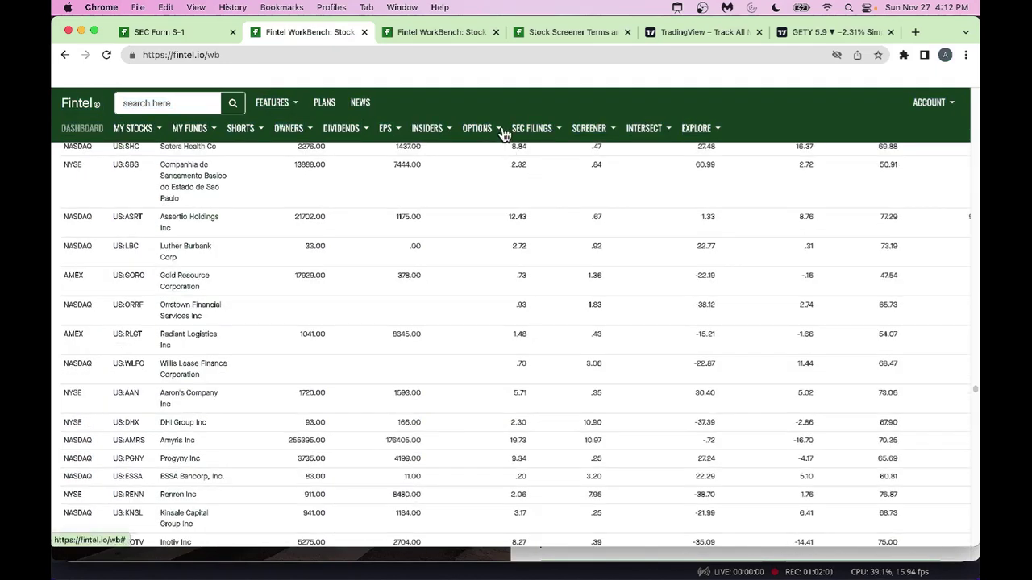
pyautogui.click(613, 133)
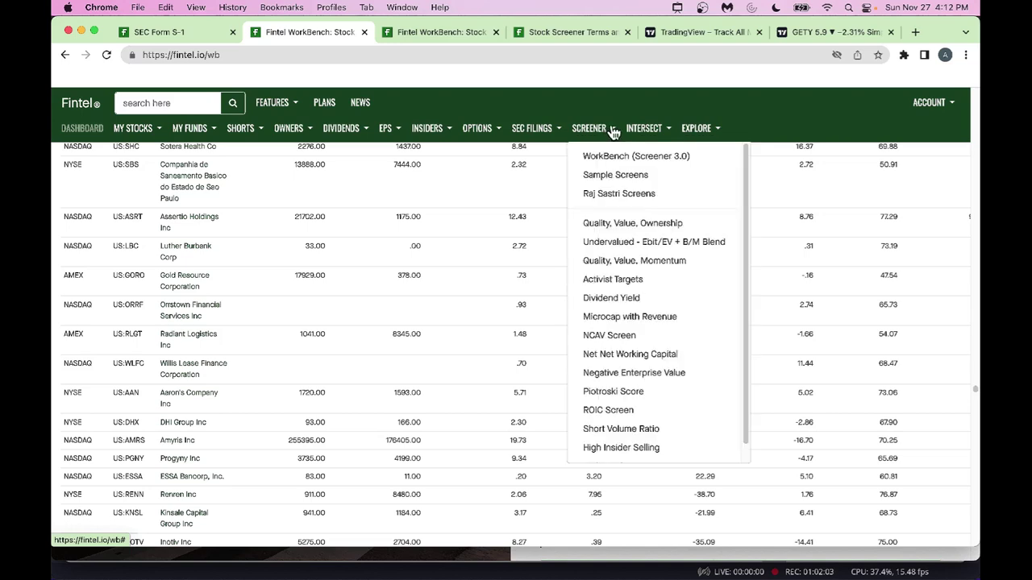
pyautogui.click(618, 196)
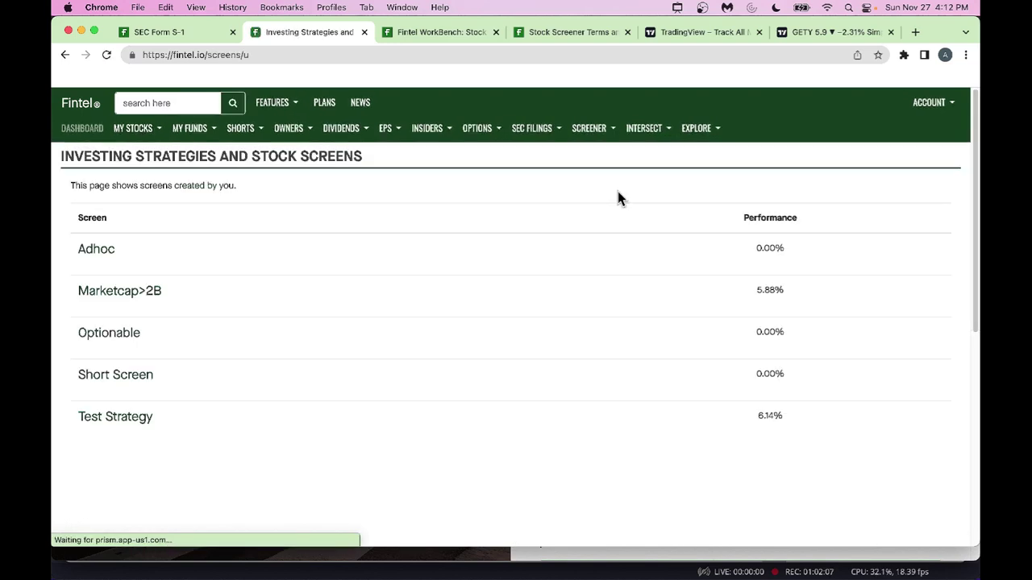
pyautogui.click(95, 251)
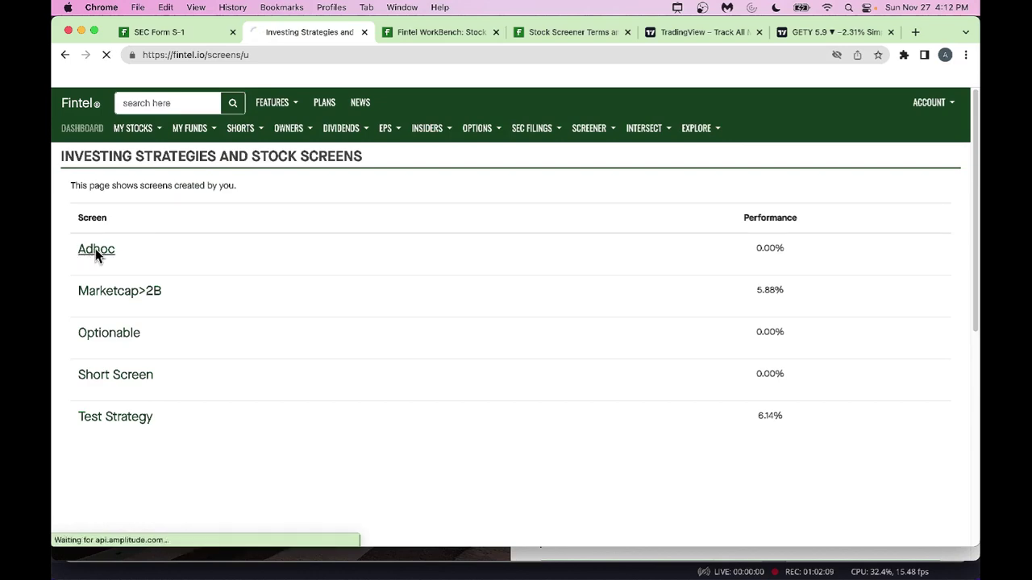
pyautogui.scroll(-10, 524, 396)
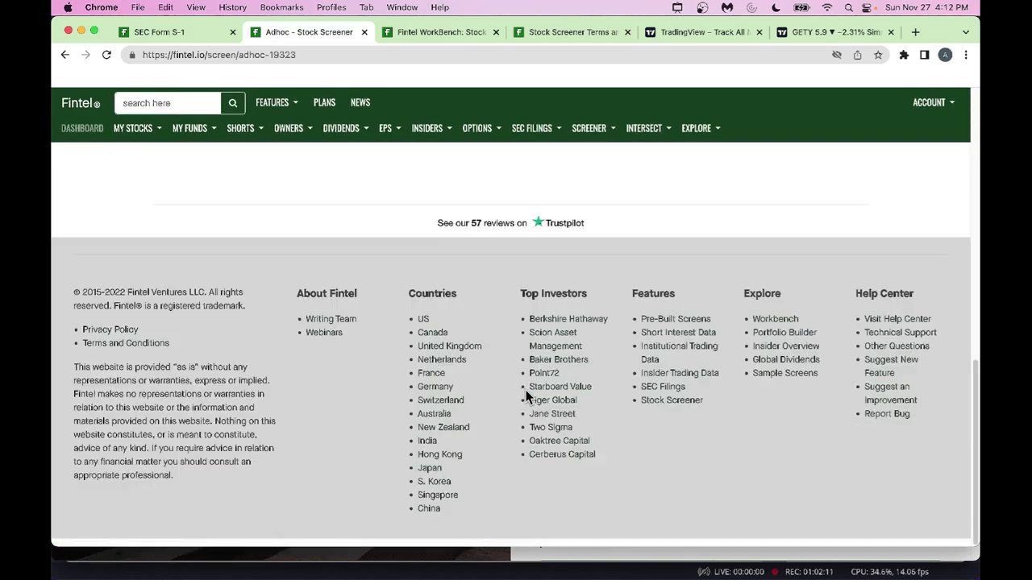
pyautogui.scroll(5, 524, 397)
pyautogui.scroll(8, 525, 396)
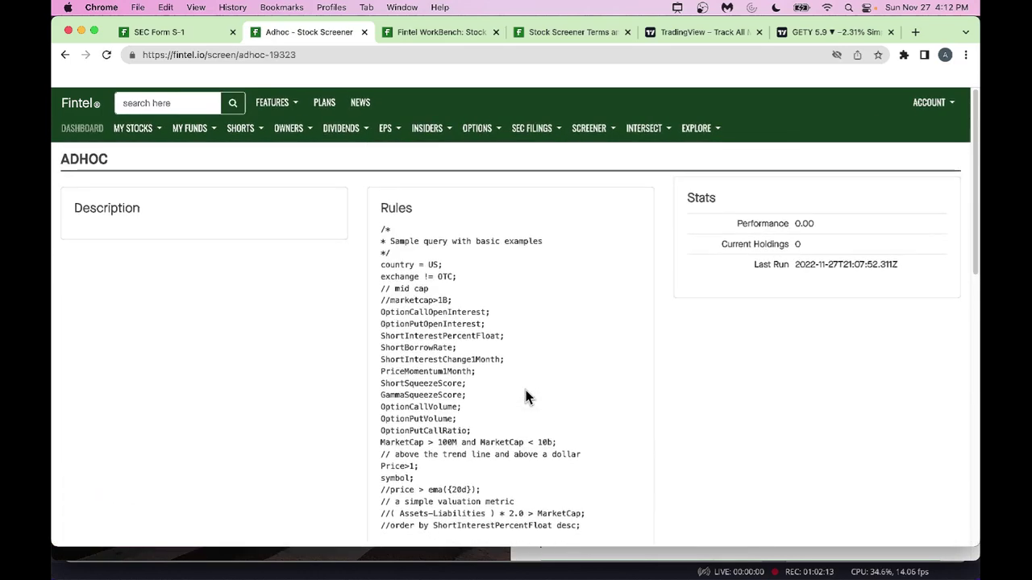
# - Switch back to Excel, show the ribbon and turn on text wrapping for the whole header row
pyautogui.press('super+Tab')
pyautogui.scroll(-3, 127, 292)
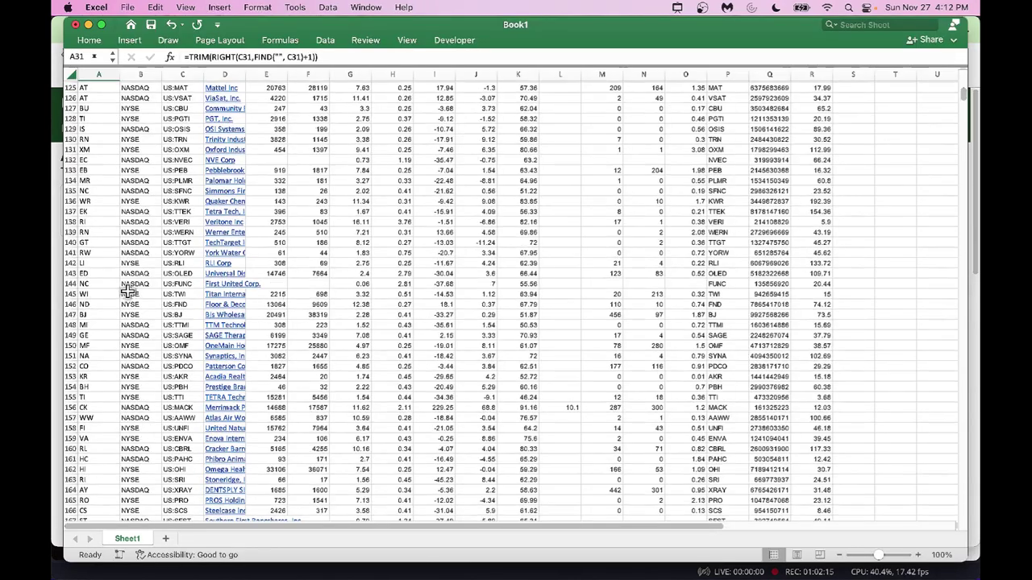
pyautogui.scroll(20, 127, 292)
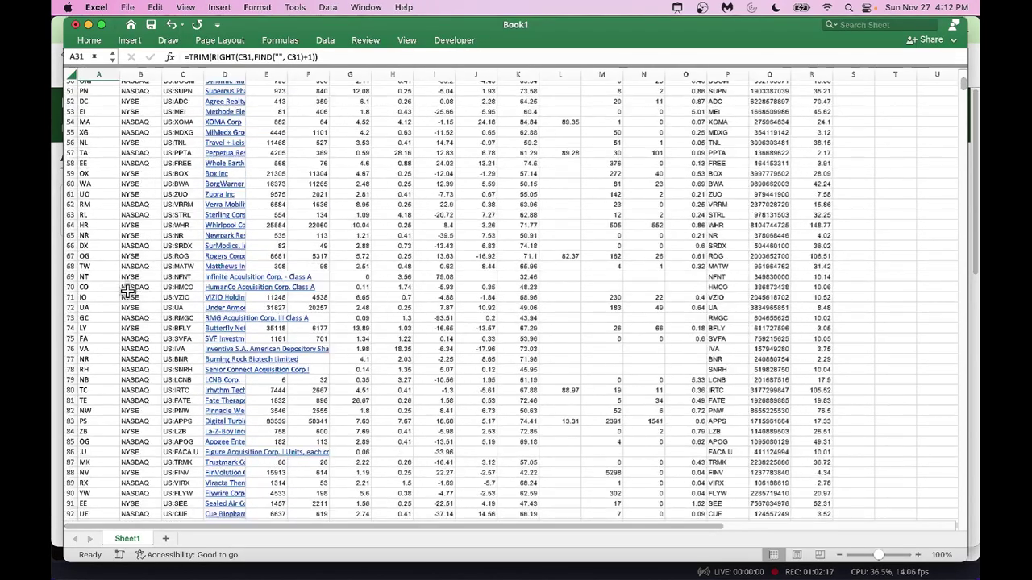
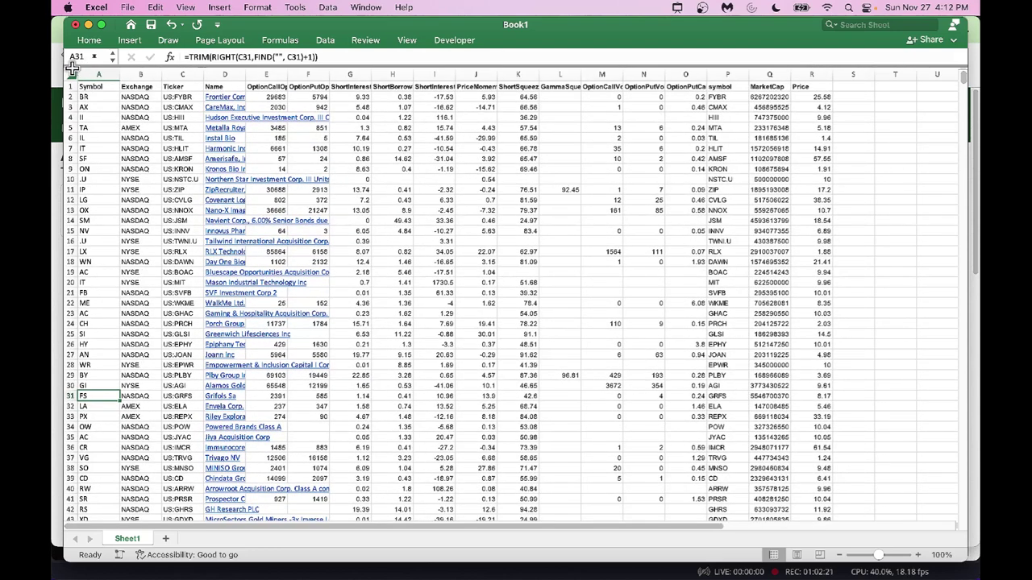
pyautogui.click(520, 87)
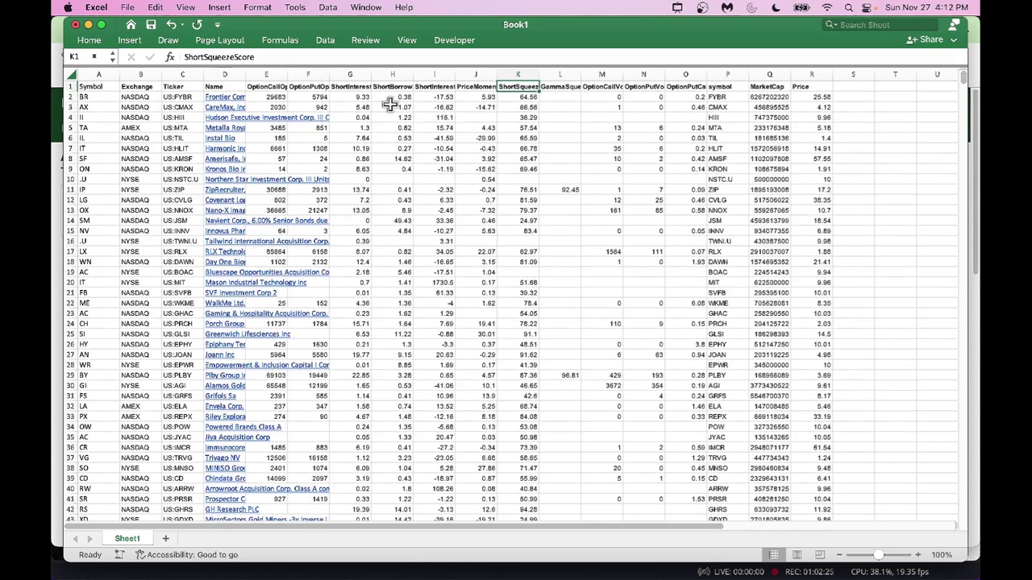
pyautogui.click(69, 85)
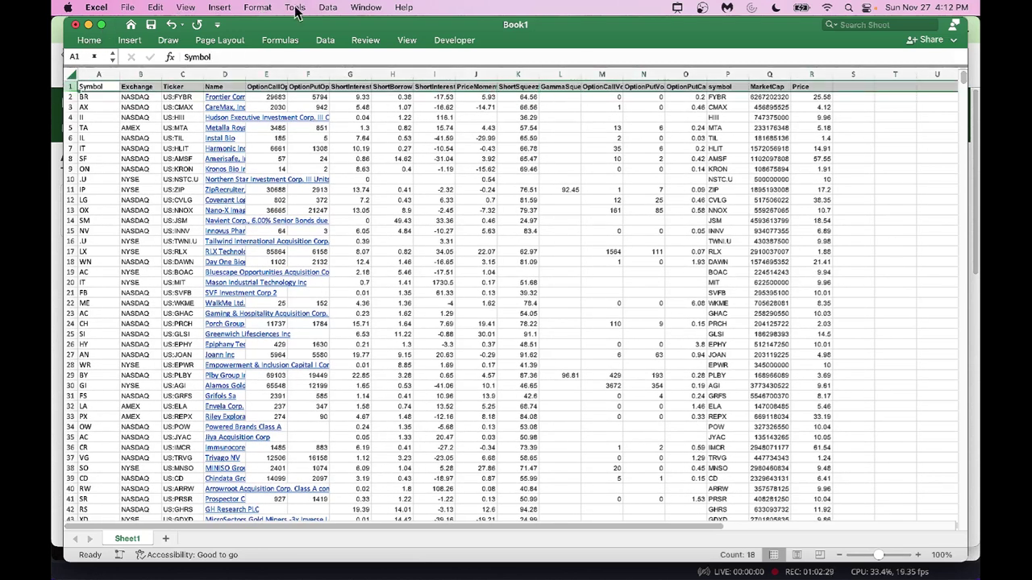
pyautogui.click(185, 8)
pyautogui.click(207, 67)
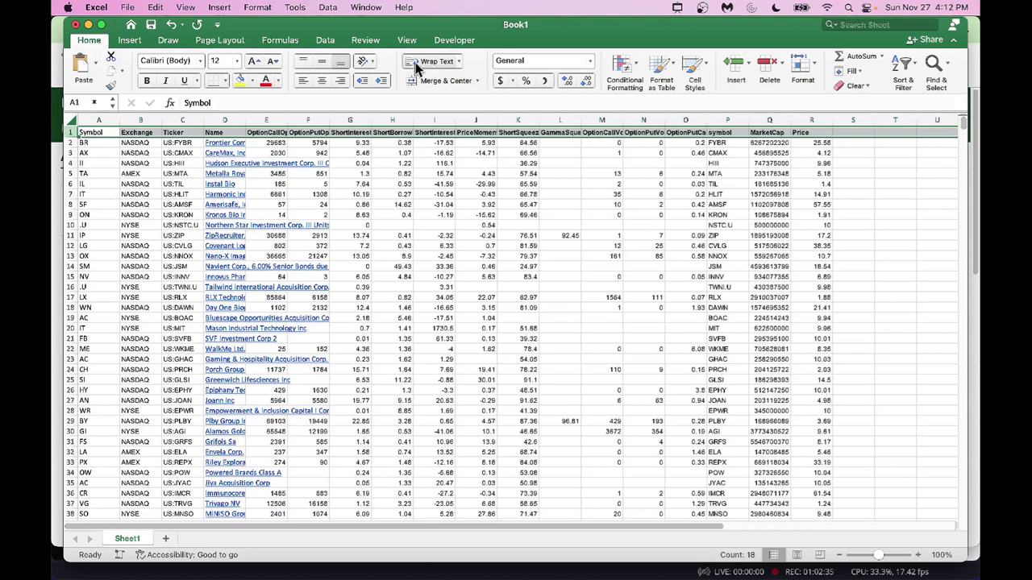
pyautogui.click(414, 62)
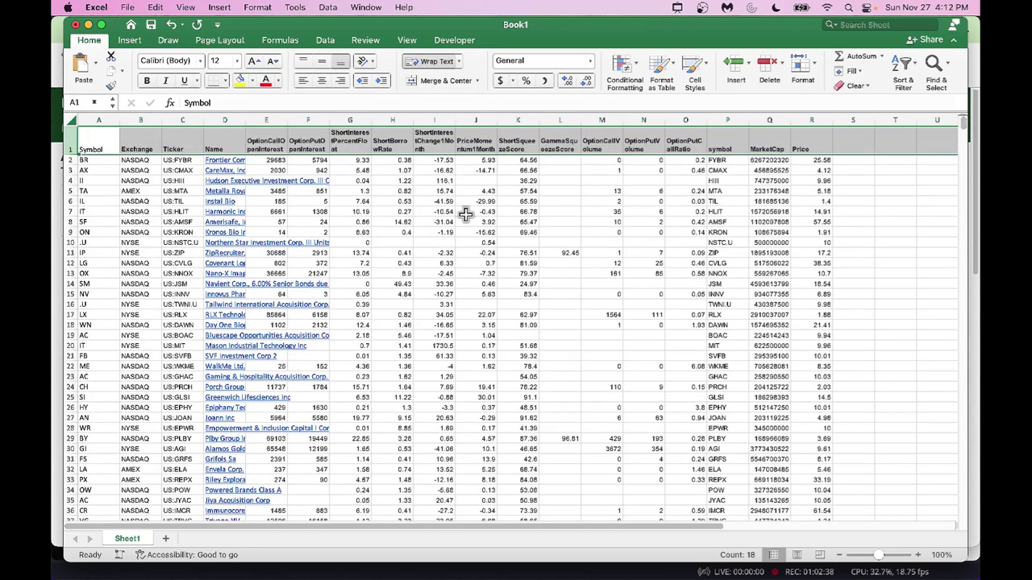
pyautogui.click(471, 211)
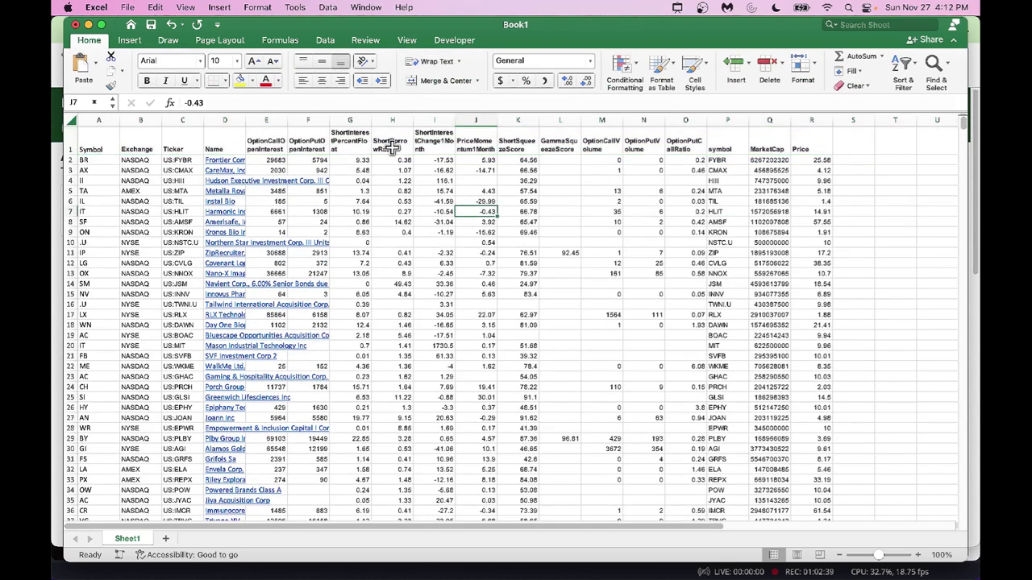
# - Sort the whole sheet by ShortInterestPercentFloat values from largest to smallest, keeping the header row
pyautogui.click(353, 149)
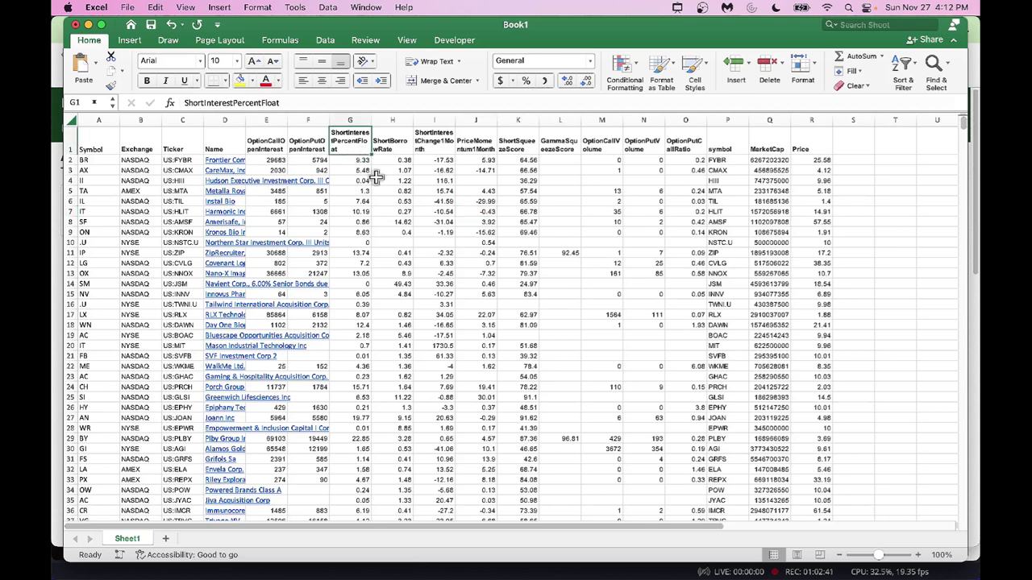
pyautogui.click(70, 120)
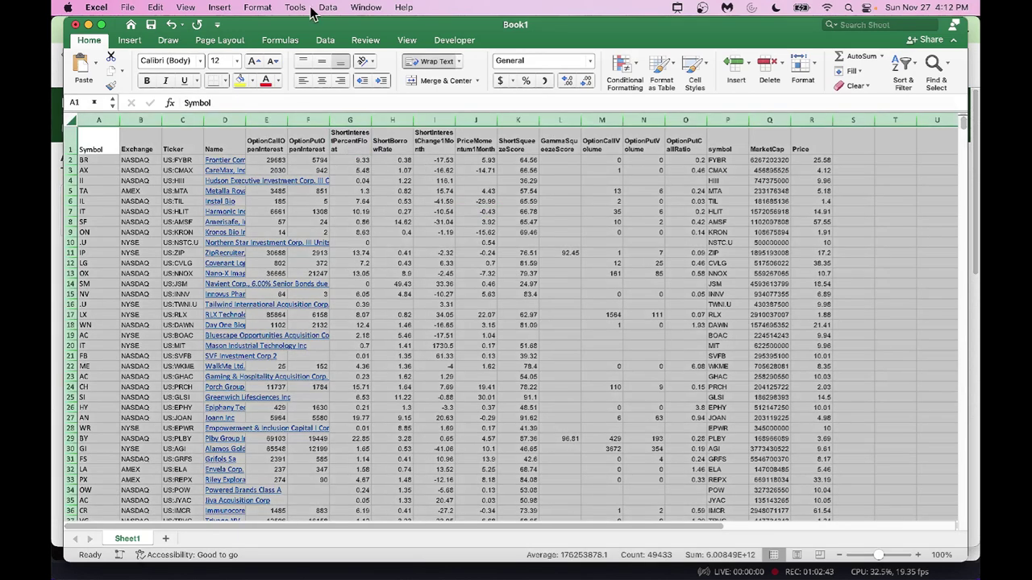
pyautogui.click(339, 7)
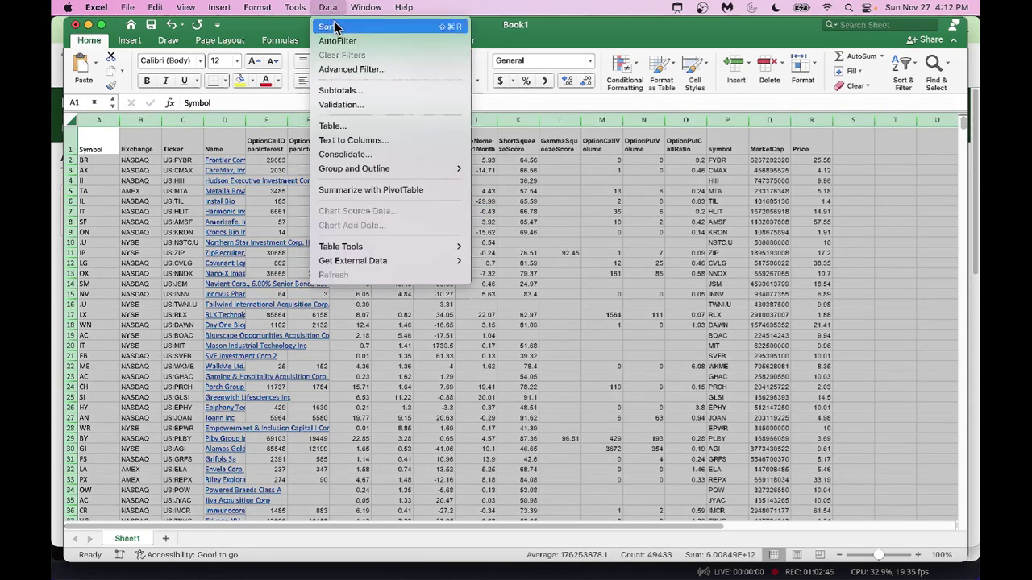
pyautogui.click(335, 27)
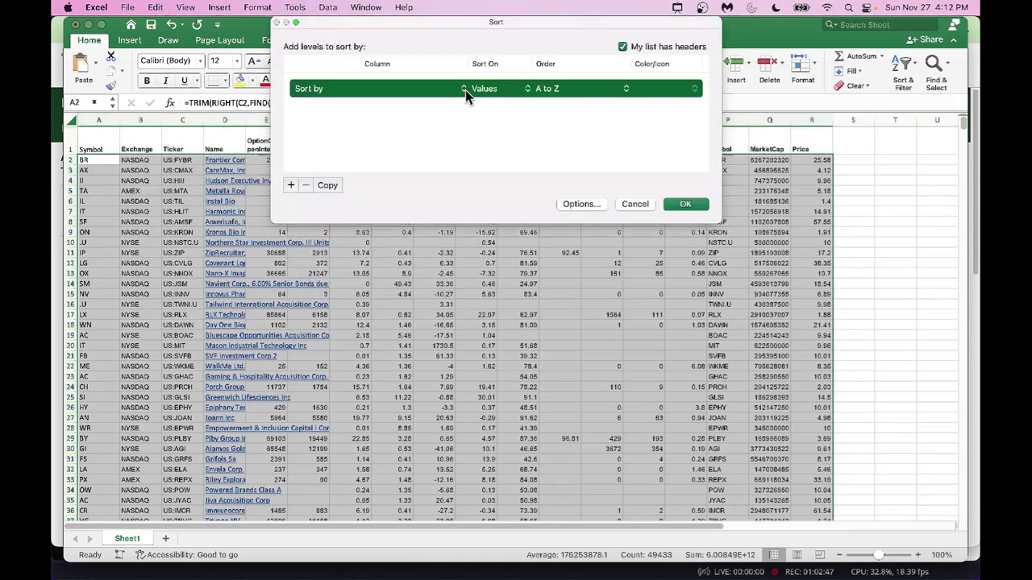
pyautogui.click(465, 90)
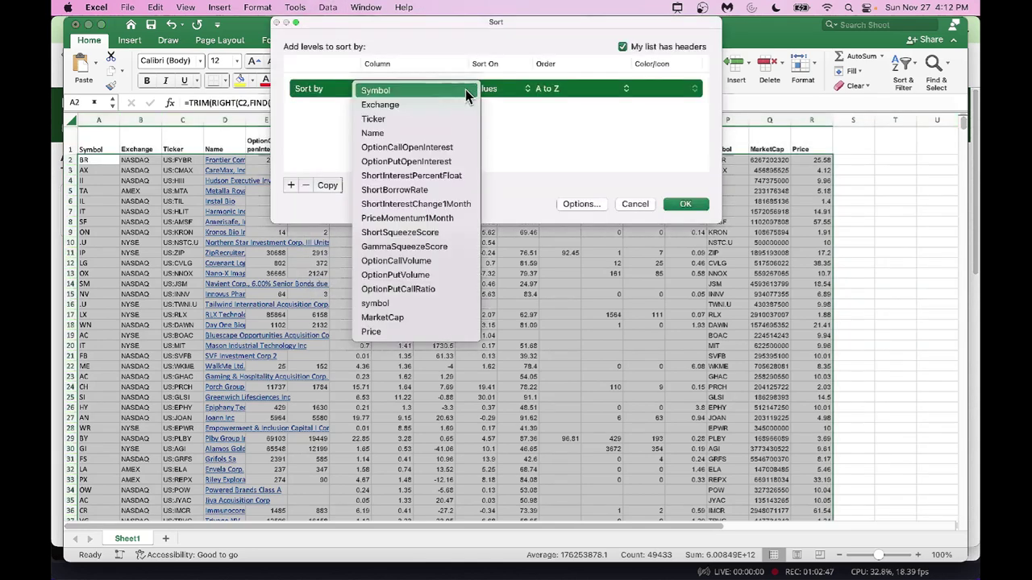
pyautogui.click(453, 176)
pyautogui.click(628, 95)
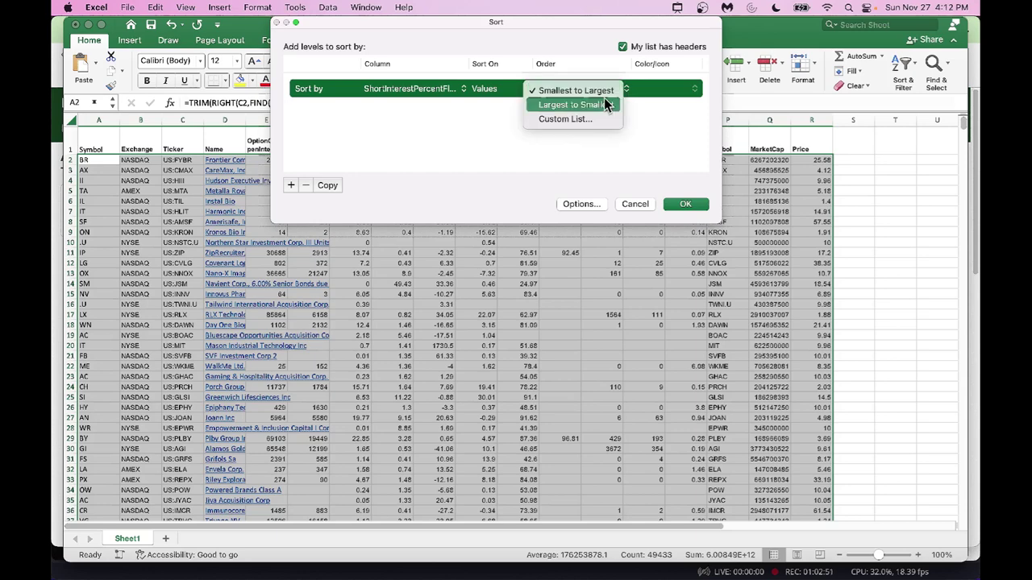
pyautogui.click(603, 104)
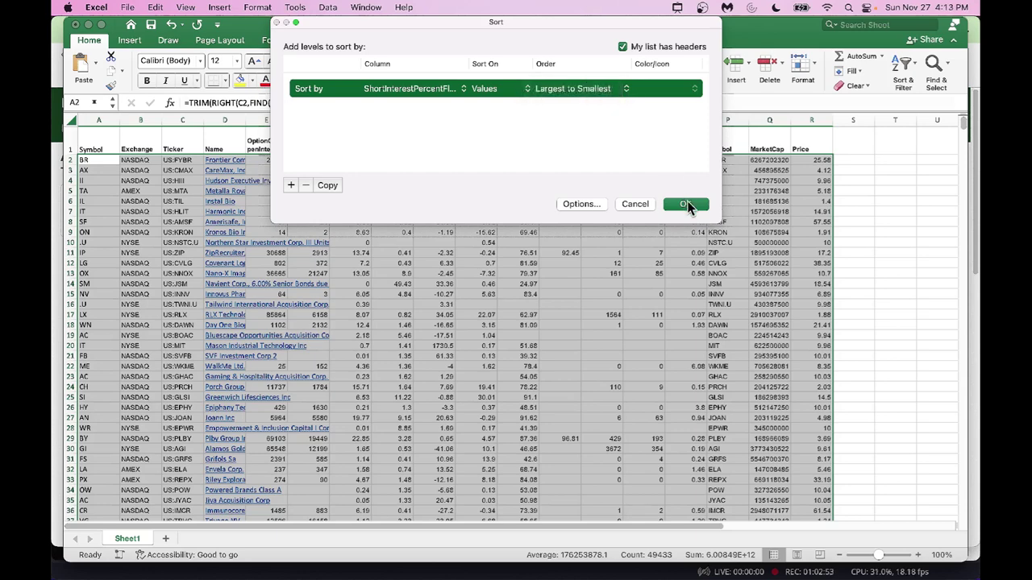
pyautogui.click(685, 205)
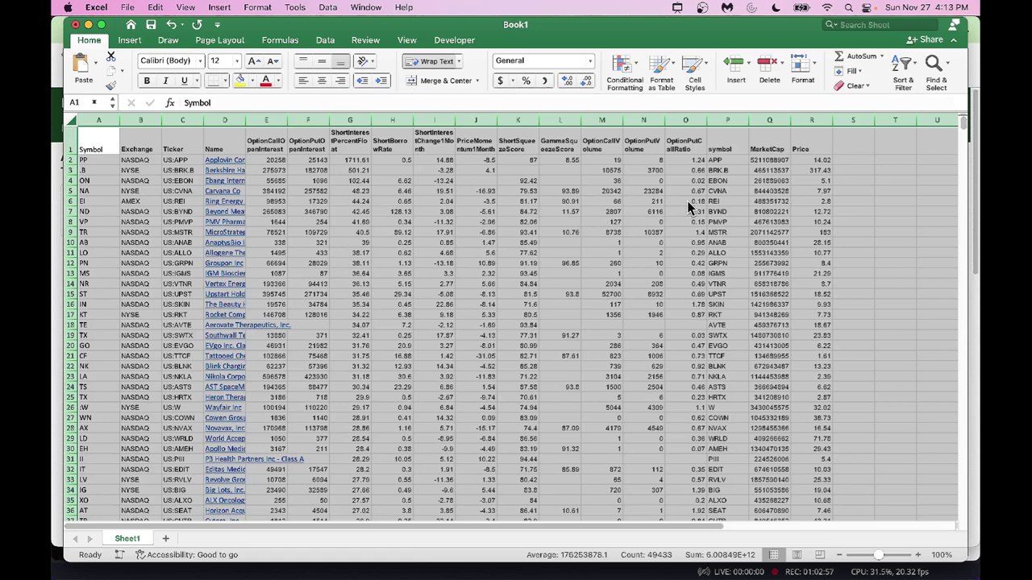
# - Select the first ShortInterestPercentFloat value in G2 and review the top rows of the sorted sheet
pyautogui.click(348, 159)
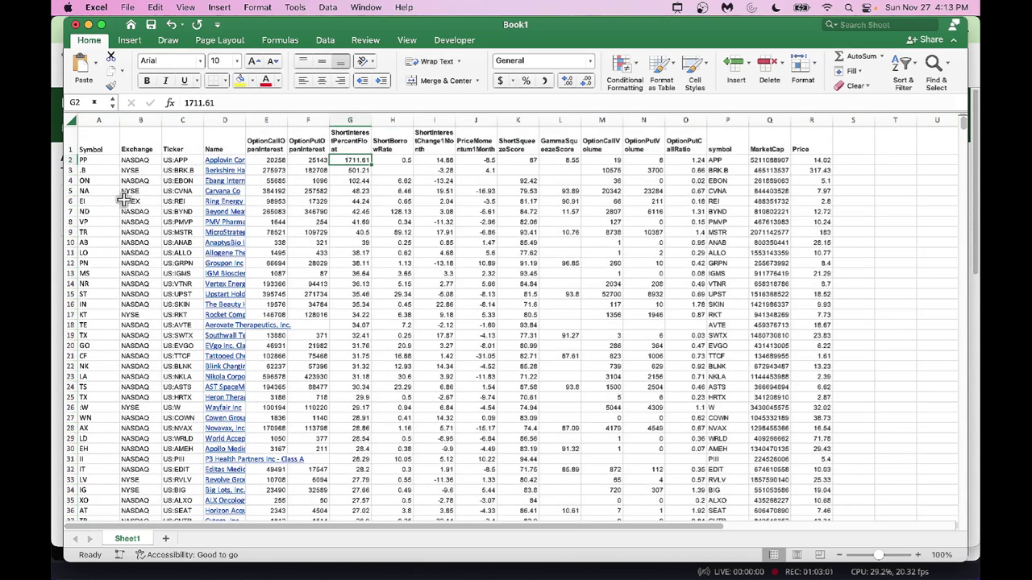
pyautogui.scroll(-1, 117, 208)
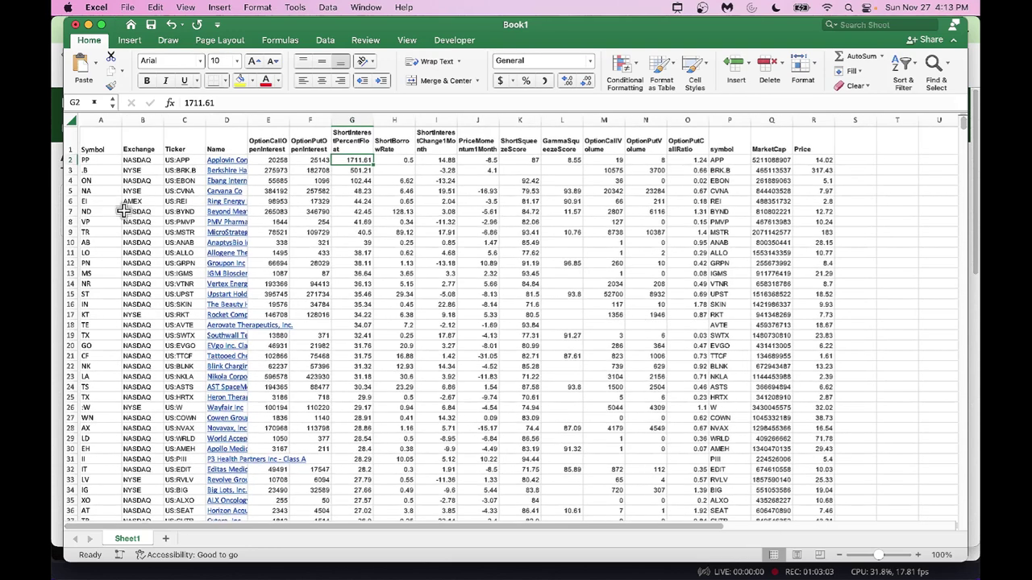
pyautogui.scroll(1, 147, 287)
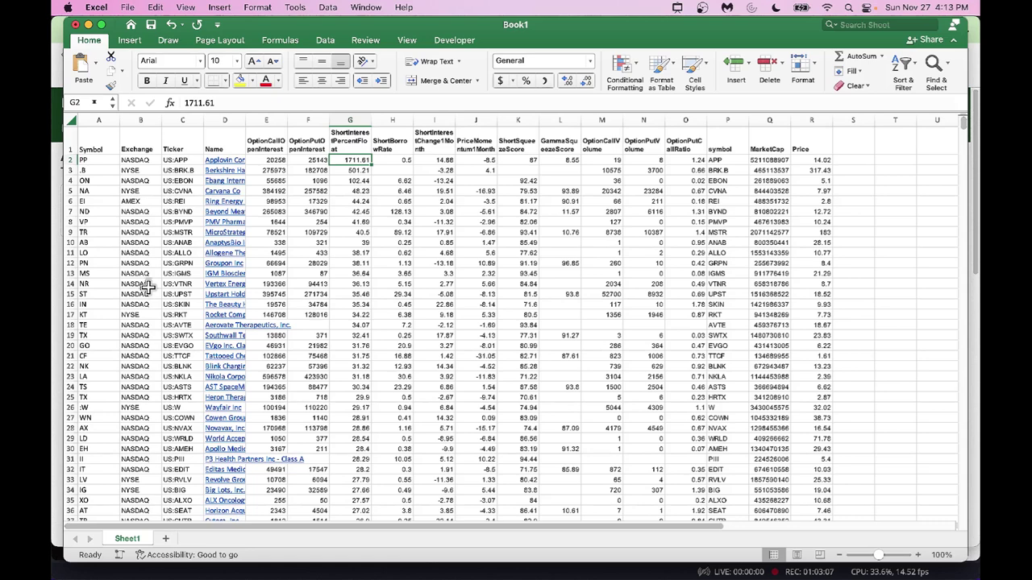
# - Switch to Chrome, open Fintel's US Short Squeeze leaderboard and look through its description and ranking table
pyautogui.press('super+Tab')
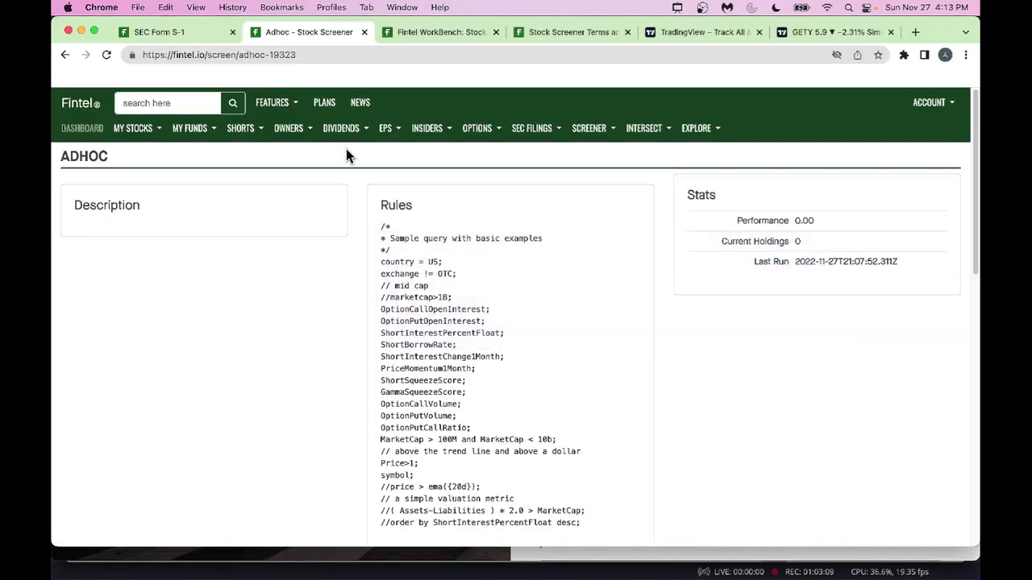
pyautogui.click(260, 133)
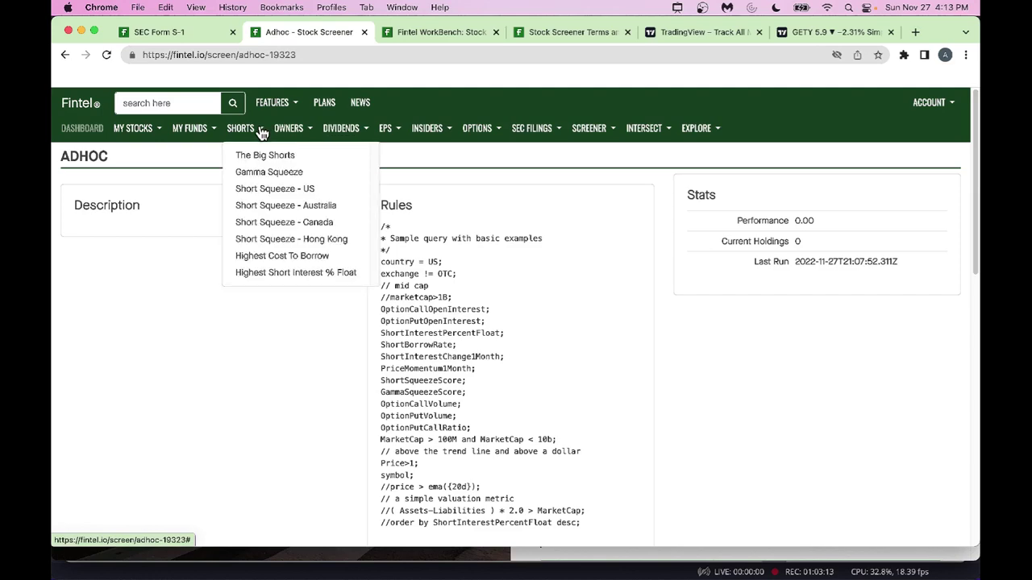
pyautogui.click(265, 189)
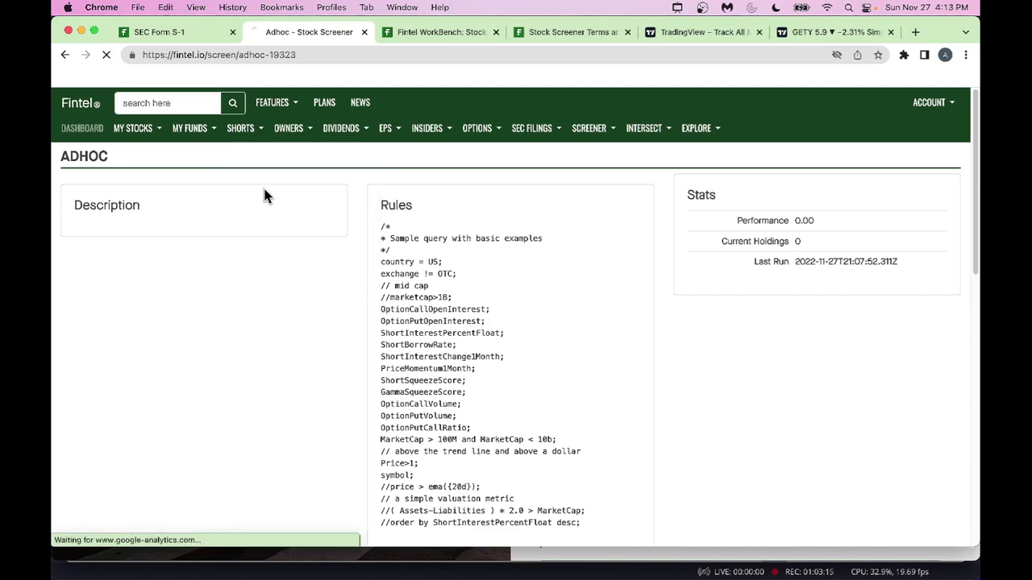
pyautogui.scroll(-5, 292, 242)
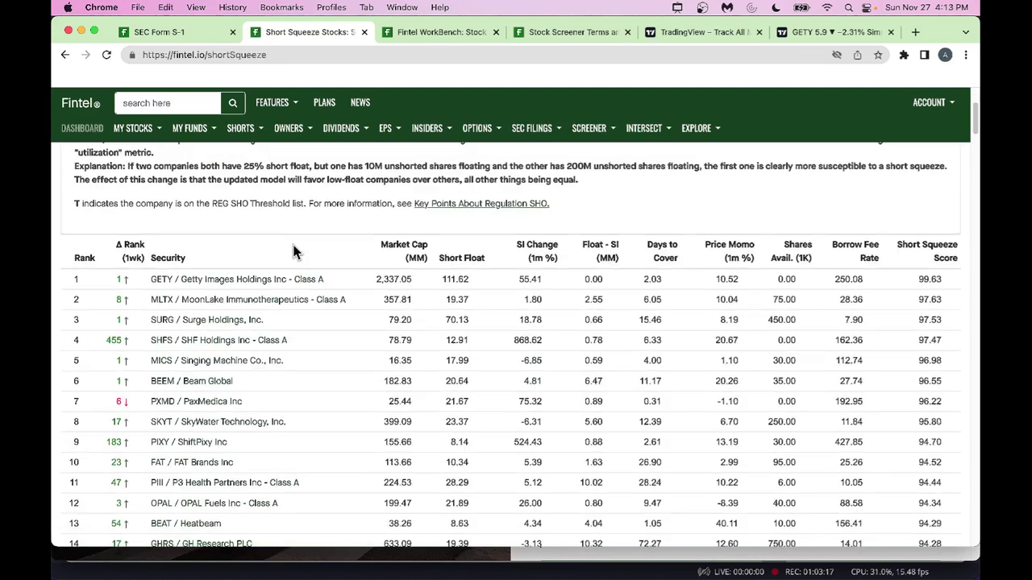
pyautogui.scroll(-20, 236, 337)
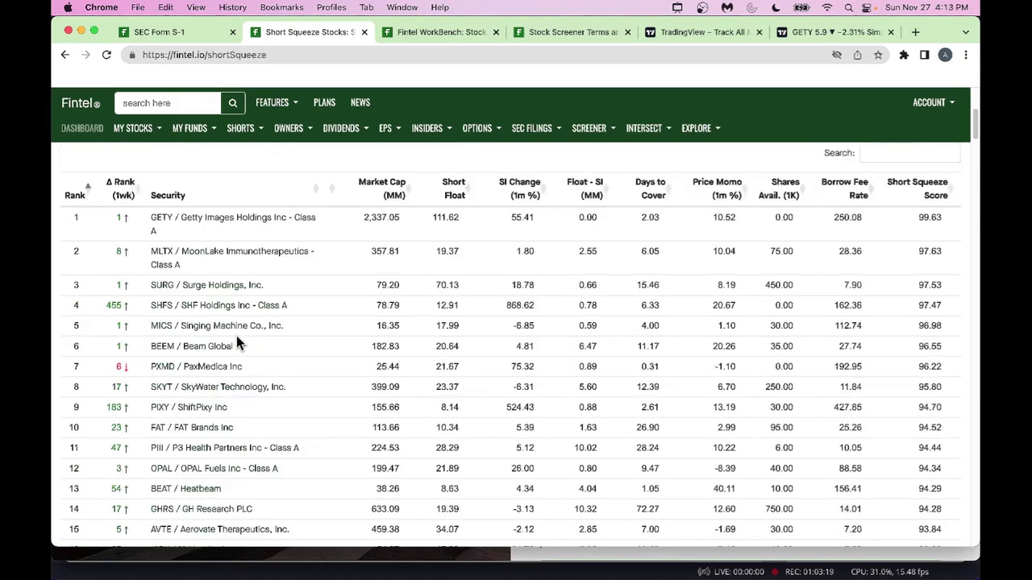
pyautogui.scroll(15, 236, 337)
pyautogui.scroll(10, 237, 335)
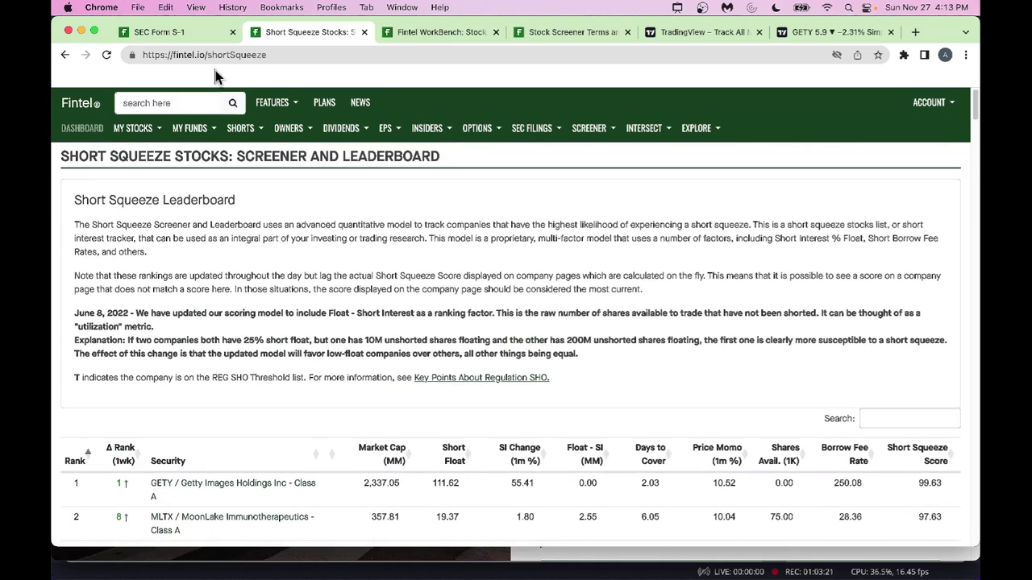
# - Copy the entire leaderboard page and paste it into cell A1 of a new sheet in the Excel workbook
pyautogui.click(165, 7)
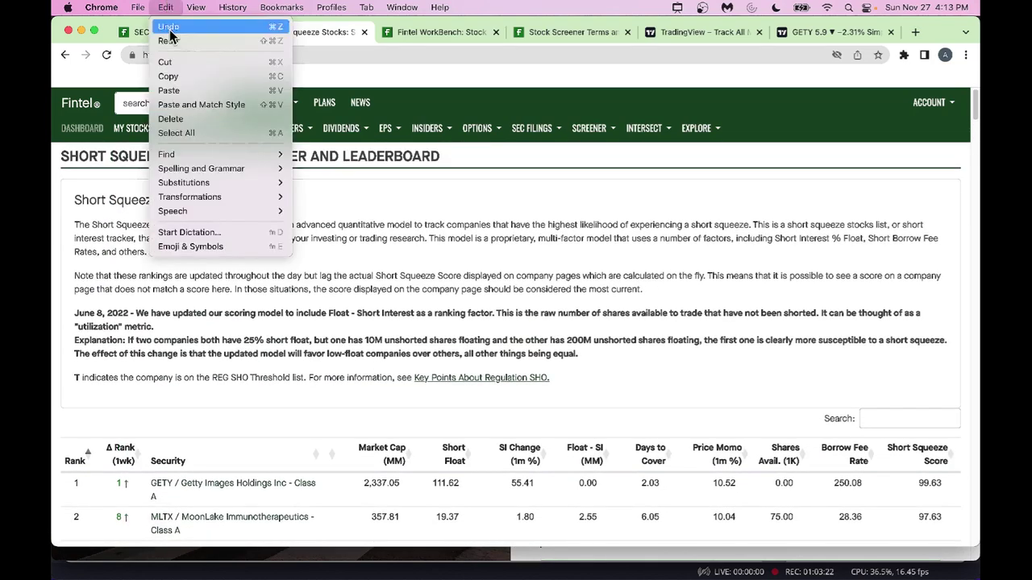
pyautogui.click(179, 76)
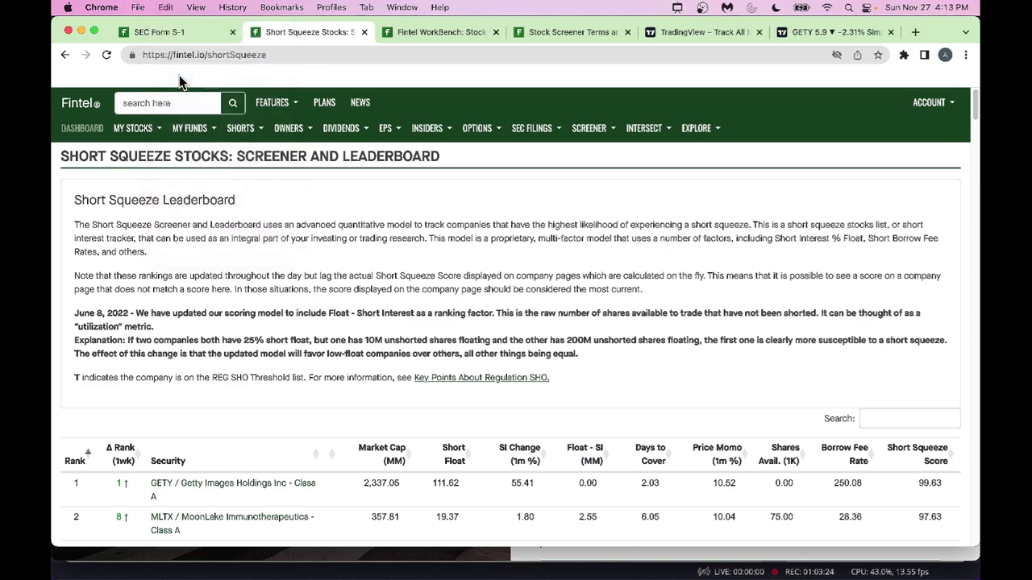
pyautogui.click(165, 7)
pyautogui.click(185, 134)
pyautogui.press('super+Tab')
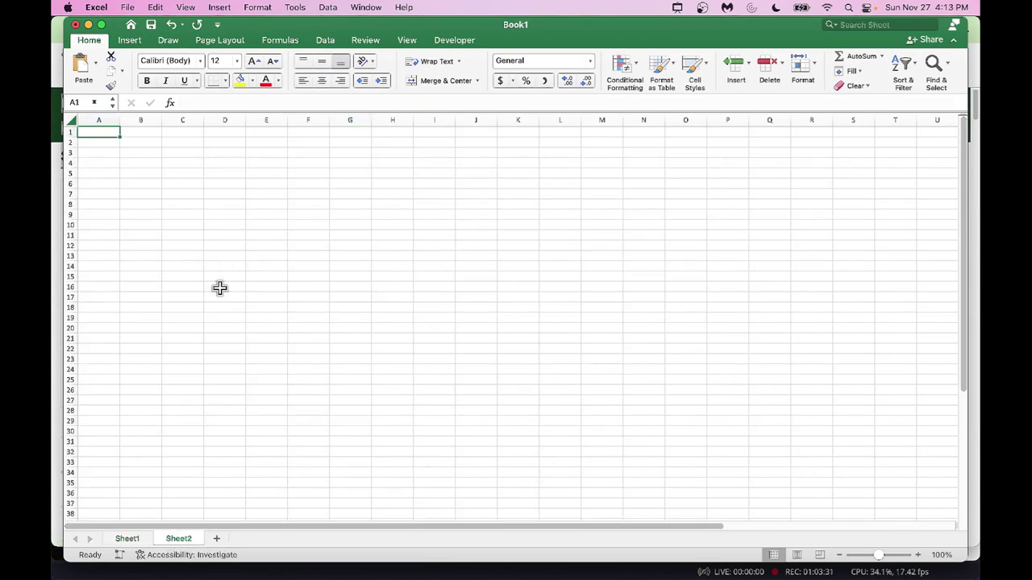
pyautogui.press('super+c')
pyautogui.press('super+v')
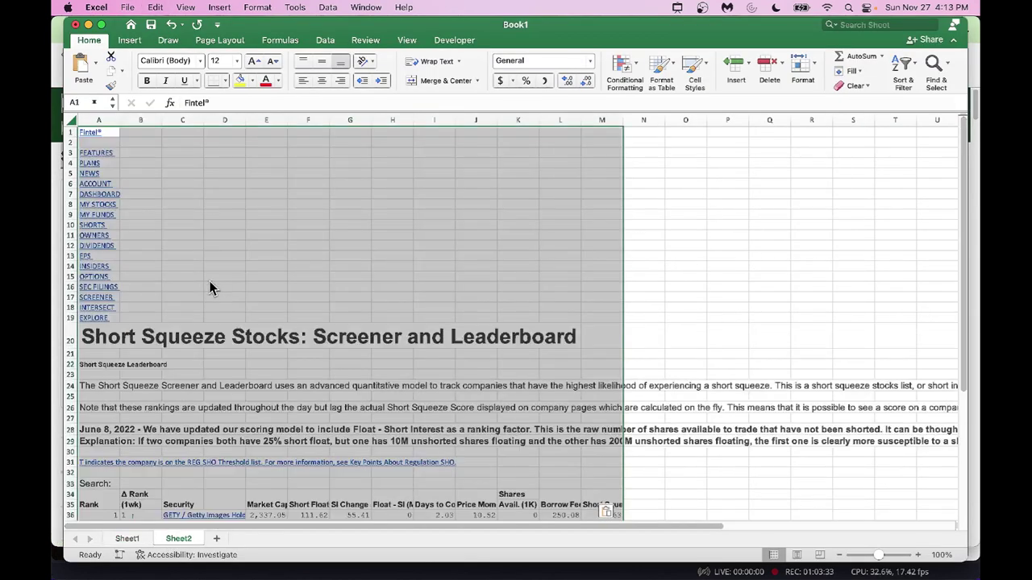
# - Delete all rows above the leaderboard table's header on Sheet2, from row 1 through row 33
pyautogui.click(78, 132)
pyautogui.scroll(-15, 288, 307)
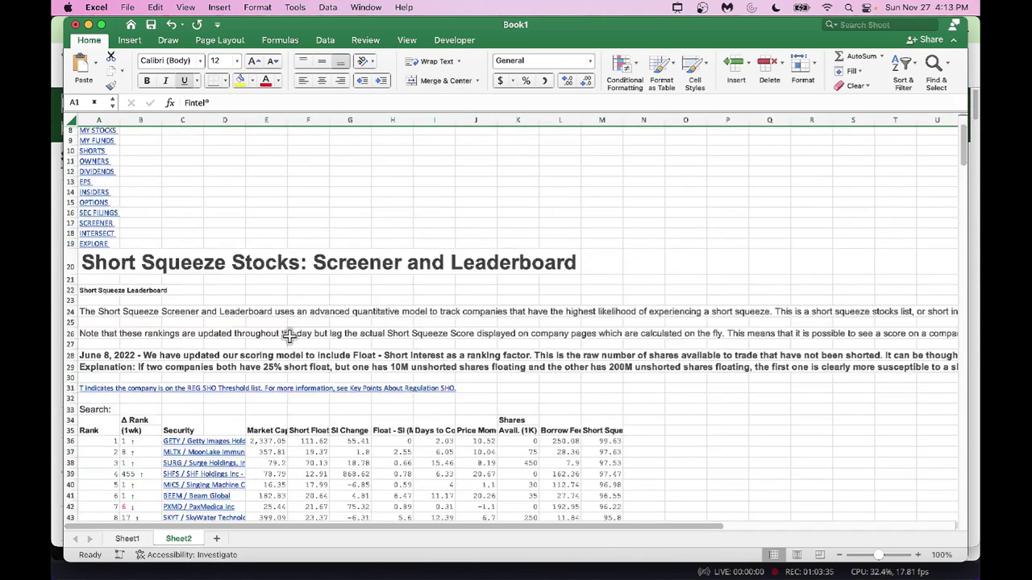
pyautogui.scroll(7, 288, 337)
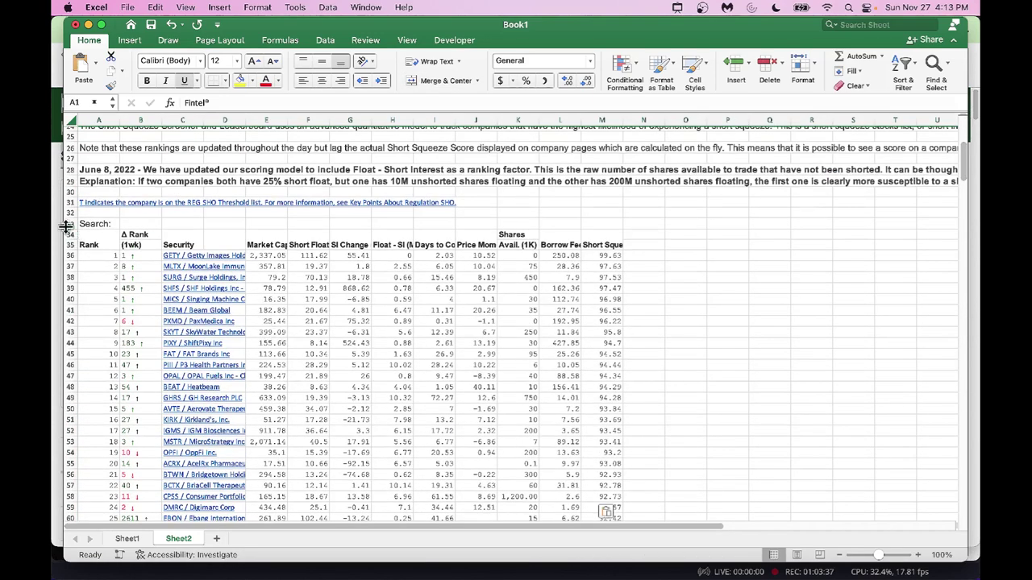
pyautogui.moveTo(69, 216); pyautogui.dragTo(68, 126)
pyautogui.rightClick(70, 217)
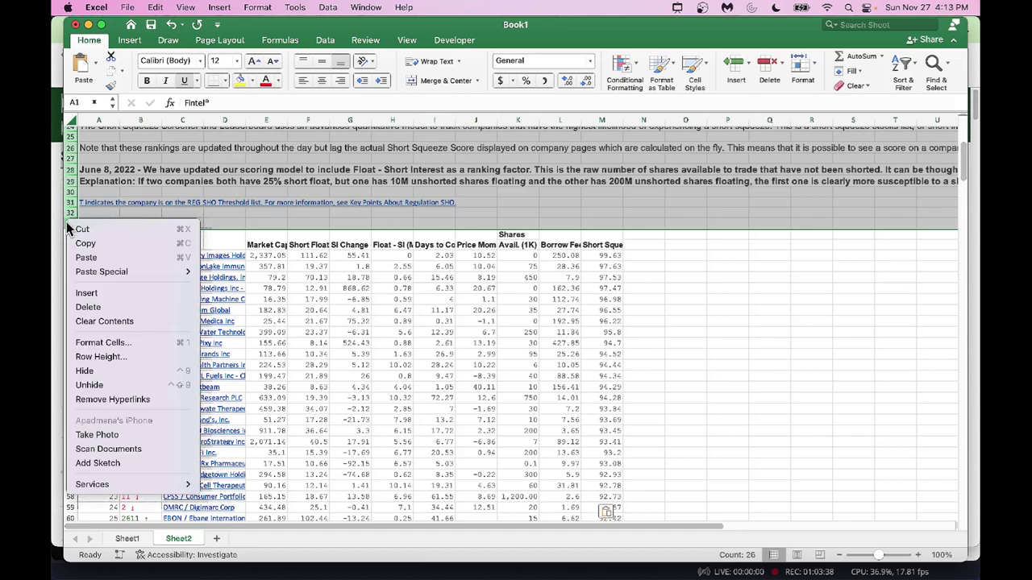
pyautogui.click(100, 307)
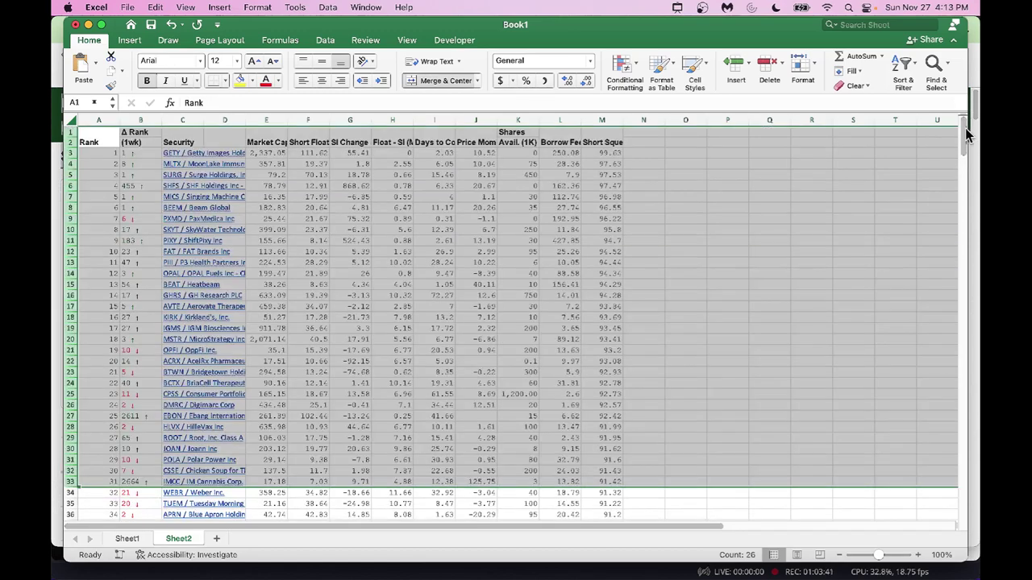
# - Delete the website footer rows below the leaderboard table, from row 253 through row 326
pyautogui.moveTo(965, 142); pyautogui.dragTo(972, 412)
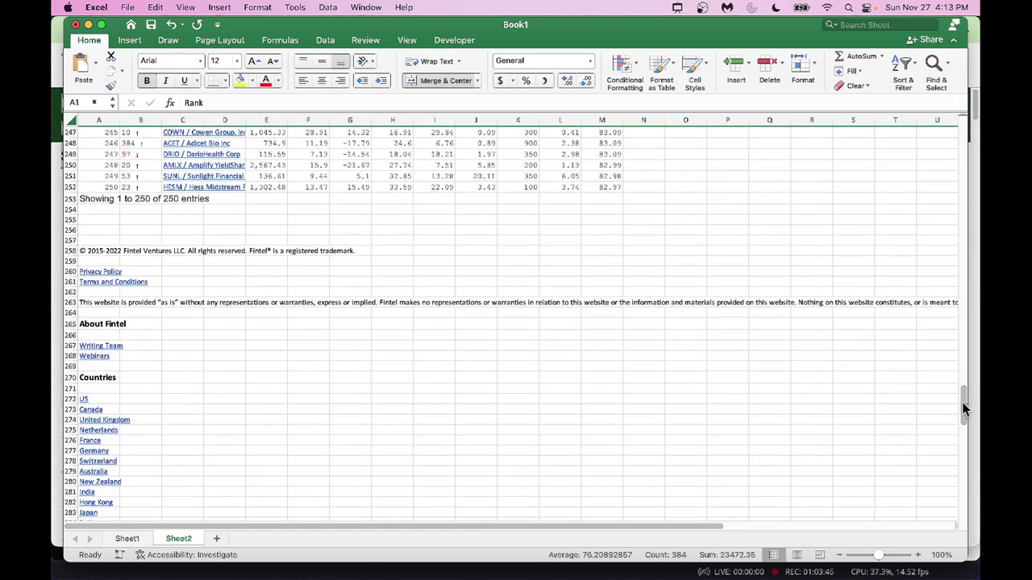
pyautogui.click(70, 198)
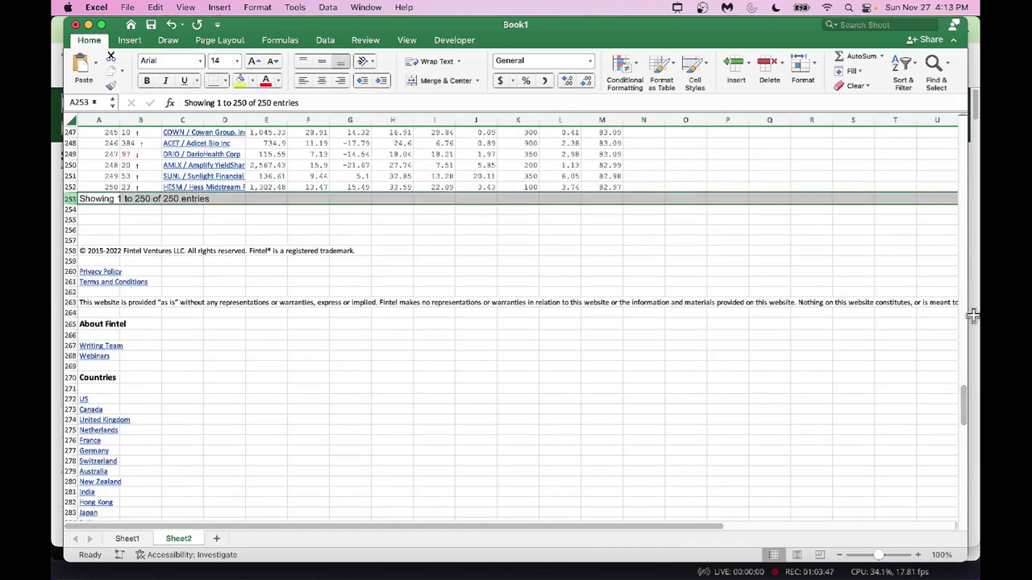
pyautogui.moveTo(965, 414); pyautogui.dragTo(965, 484)
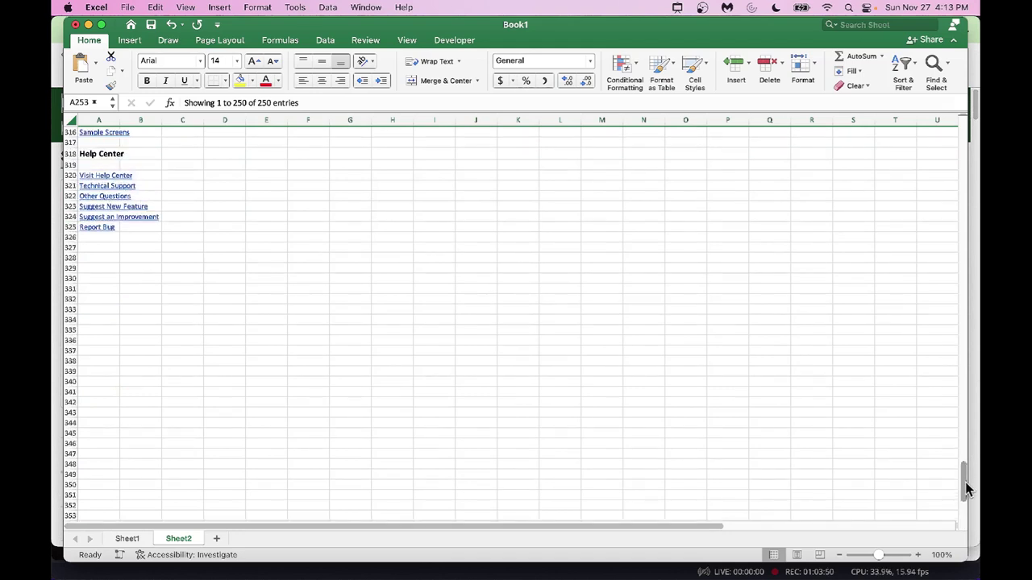
pyautogui.keyDown('shift'); pyautogui.click(70, 237); pyautogui.keyUp('shift')
pyautogui.rightClick(70, 237)
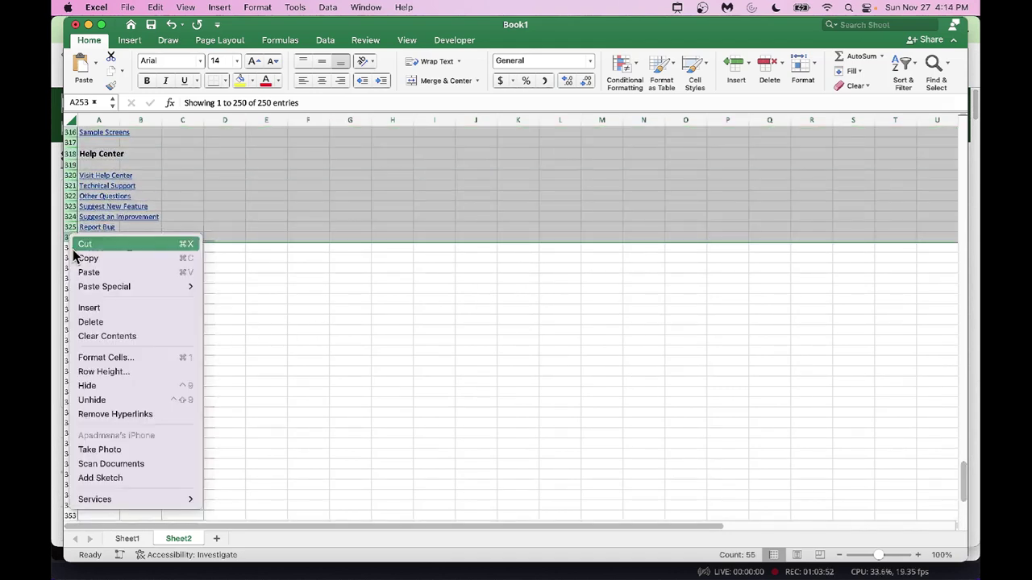
pyautogui.click(89, 320)
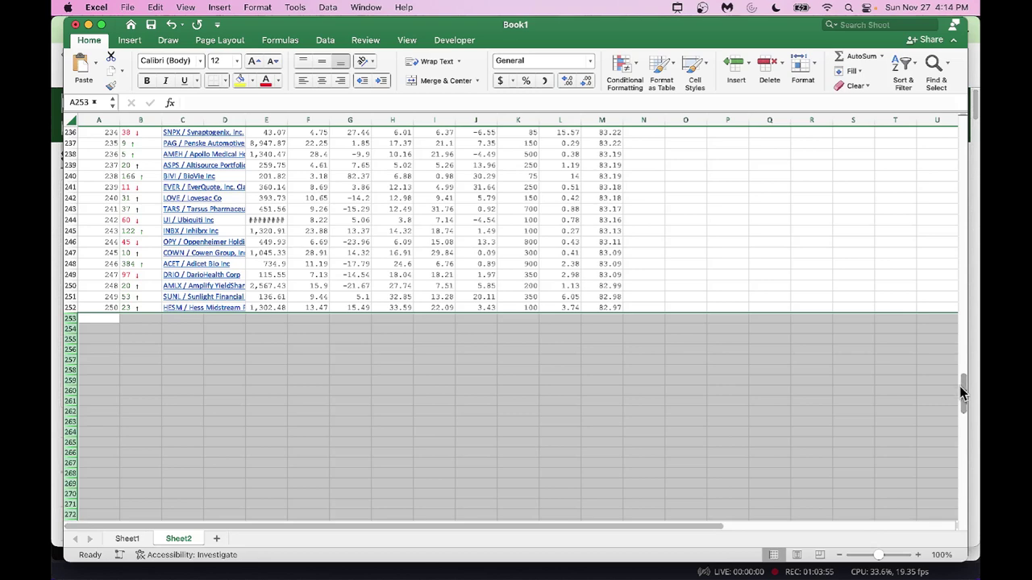
# - Insert a blank column before the Rank column and enter the header Ticker in A1
pyautogui.moveTo(961, 392); pyautogui.dragTo(962, 143)
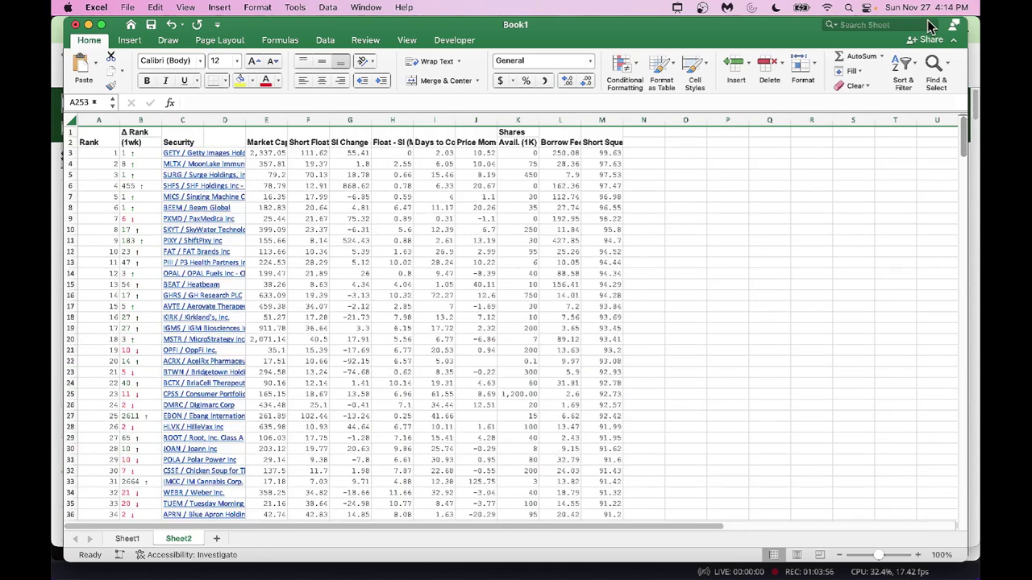
pyautogui.rightClick(100, 120)
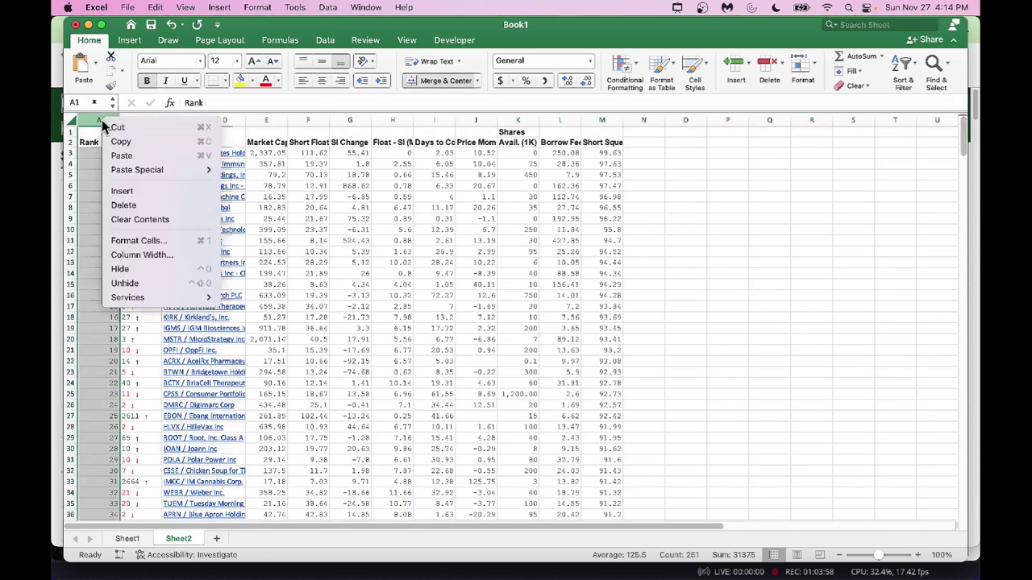
pyautogui.click(126, 192)
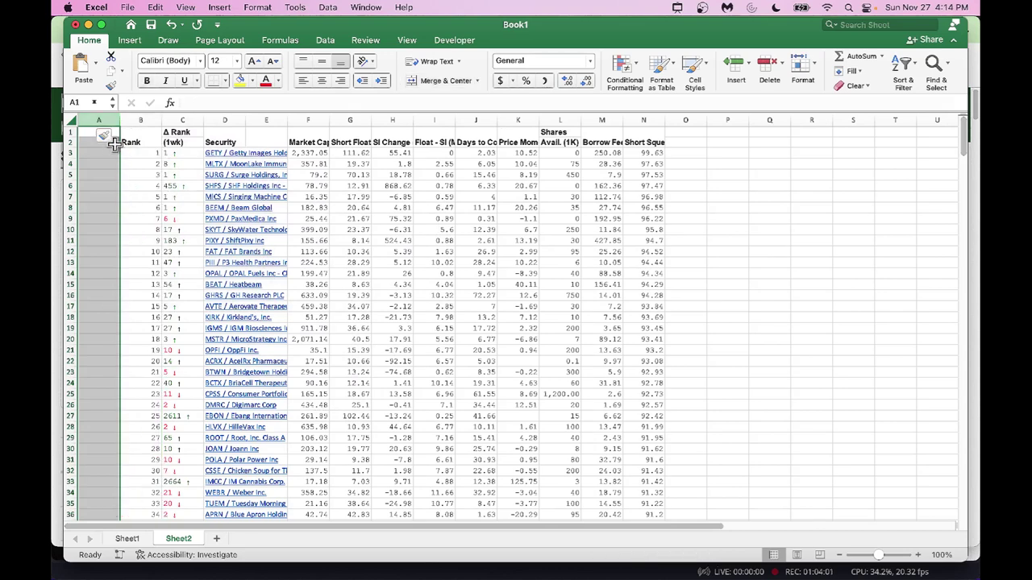
pyautogui.click(88, 132)
pyautogui.write('Ticker')
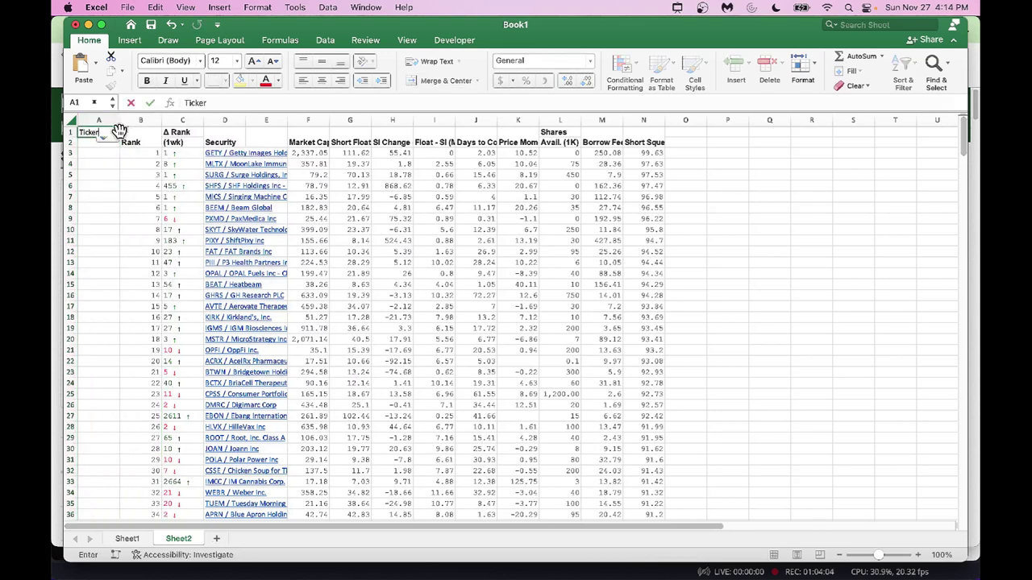
pyautogui.press('Tab')
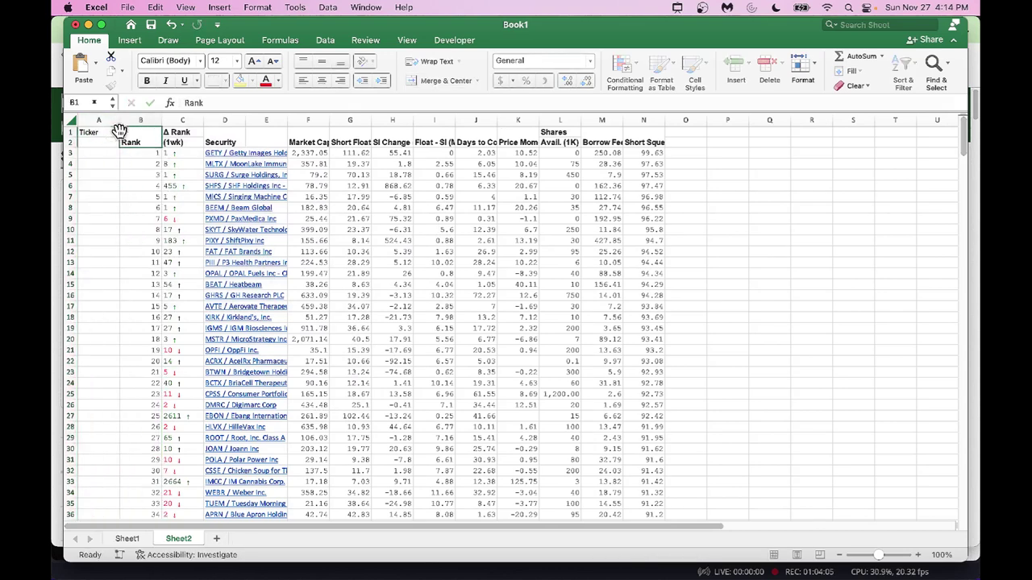
# - Copy the formula =TRIM(LEFT(E2,FIND("/", E2)-1)) from the Fintel.io note in TextEdit and paste it into A2 of Sheet2 in Excel
pyautogui.press('super+Tab')
pyautogui.press('super+Tab')
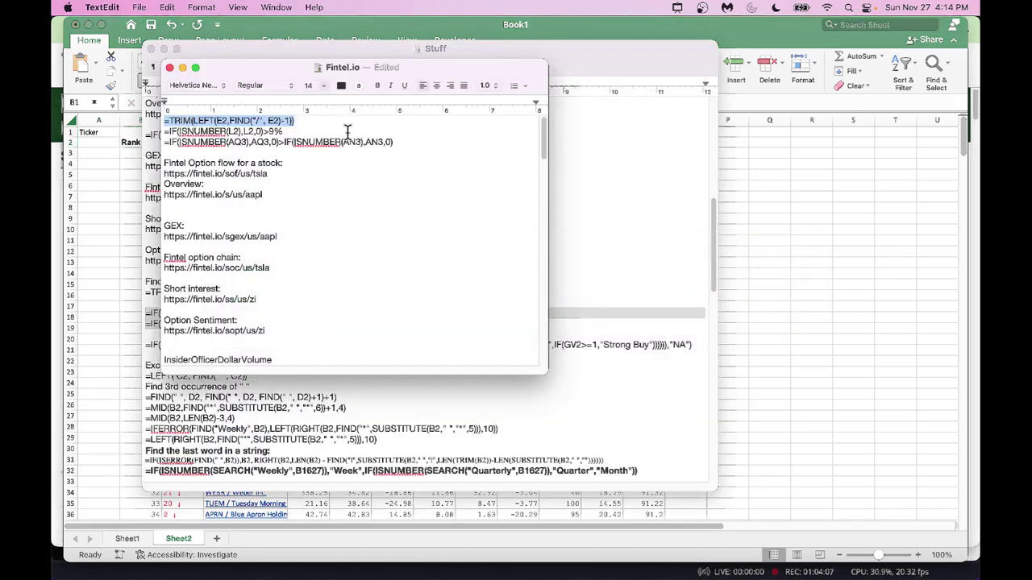
pyautogui.press('super+Tab')
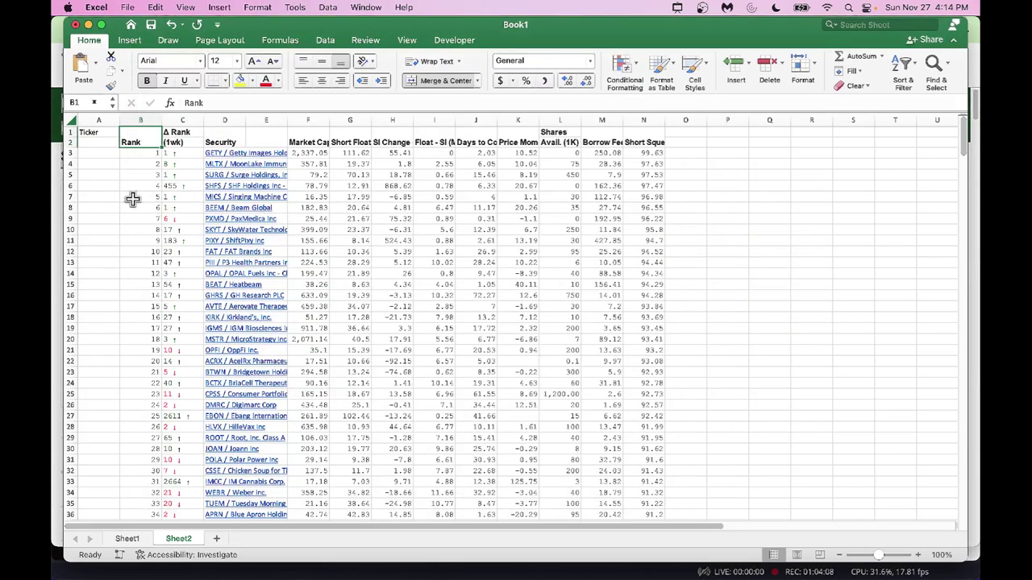
pyautogui.click(87, 142)
pyautogui.click(195, 102)
pyautogui.press('super+v')
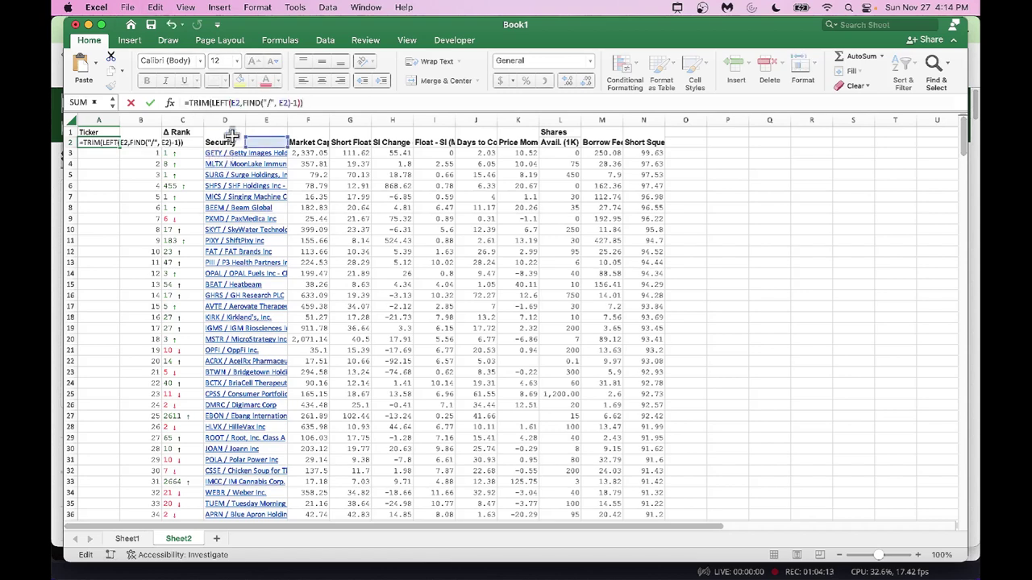
# - Change both cell references in A2's formula to C2 and fill the formula down the Ticker column
pyautogui.click(234, 103)
pyautogui.press('BackSpace')
pyautogui.write('C')
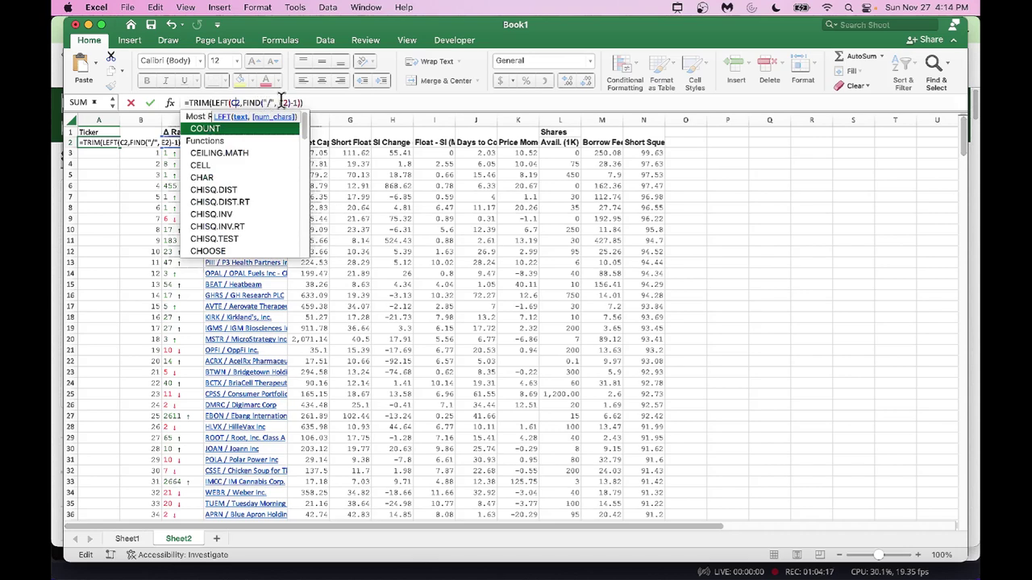
pyautogui.click(282, 102)
pyautogui.press('BackSpace')
pyautogui.write('C')
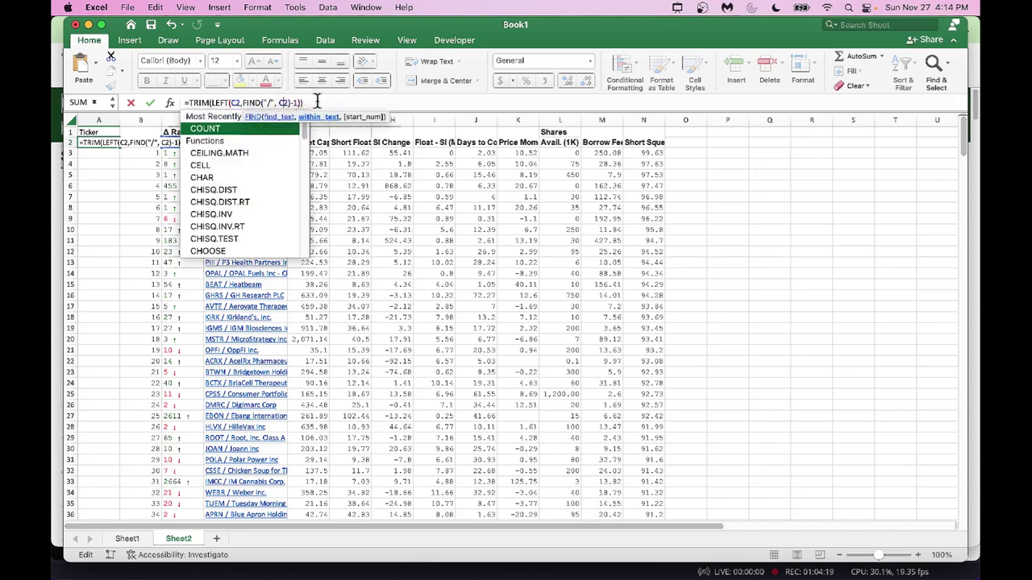
pyautogui.click(318, 103)
pyautogui.press('Return')
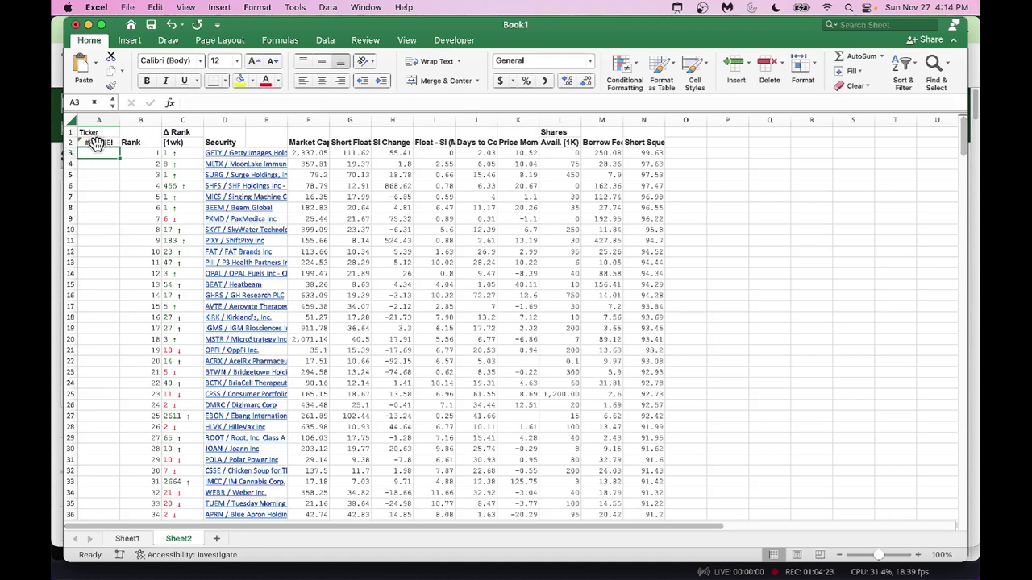
pyautogui.click(96, 142)
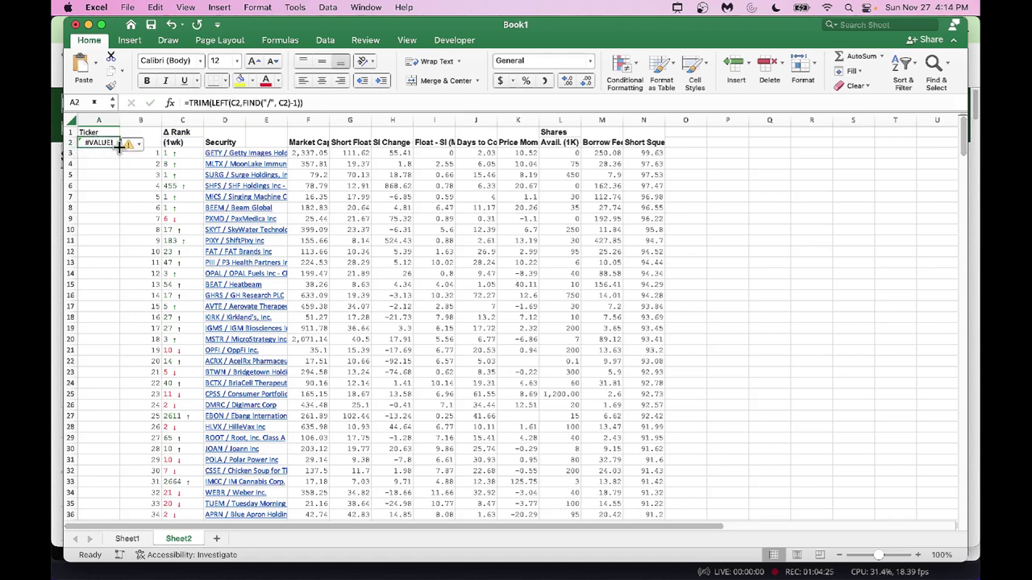
pyautogui.doubleClick(119, 147)
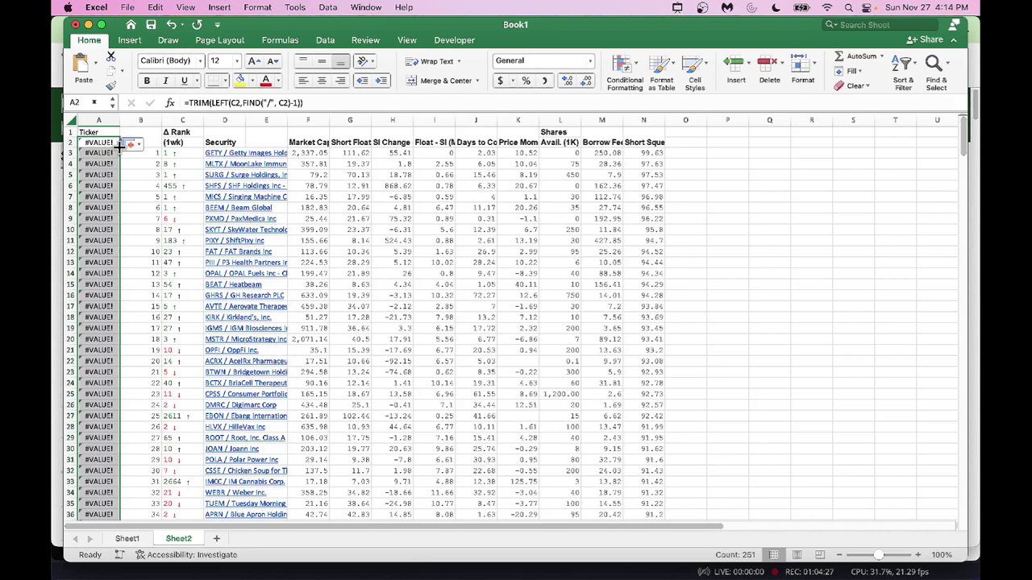
# - Clear the ticker formula from A2, beside the second line of the table's header
pyautogui.click(95, 142)
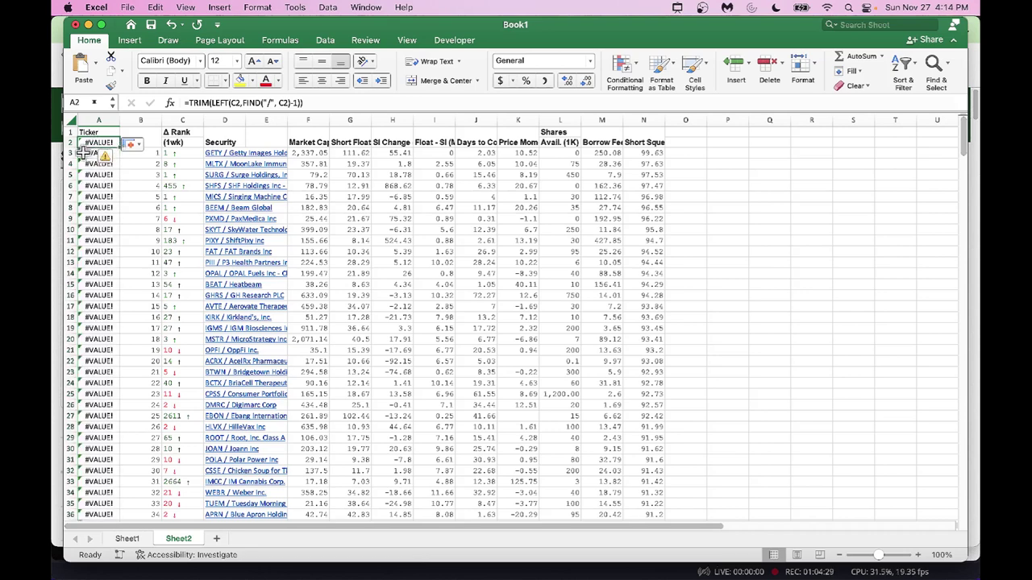
pyautogui.press('Right')
pyautogui.write('Rank')
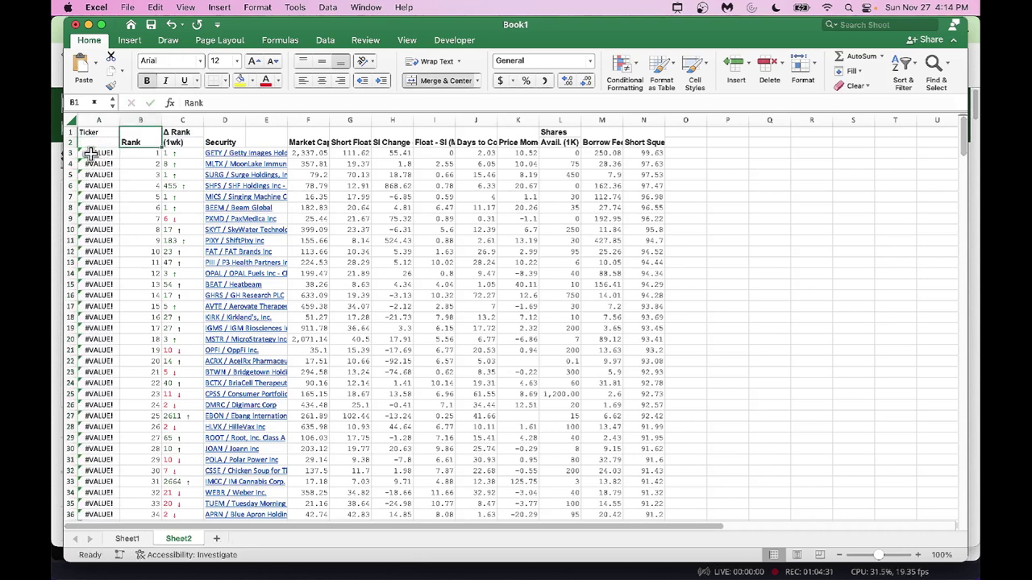
# - Change both cell references in A3's ticker formula to D3, giving =TRIM(LEFT(D3,FIND("/", D3)-1))
pyautogui.click(90, 153)
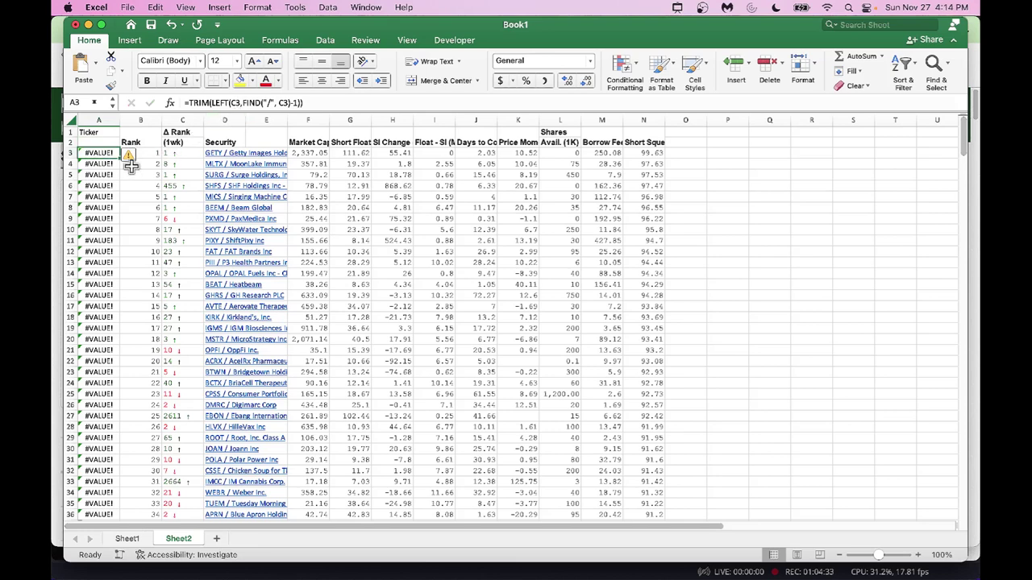
pyautogui.click(237, 103)
pyautogui.press('BackSpace')
pyautogui.write('D')
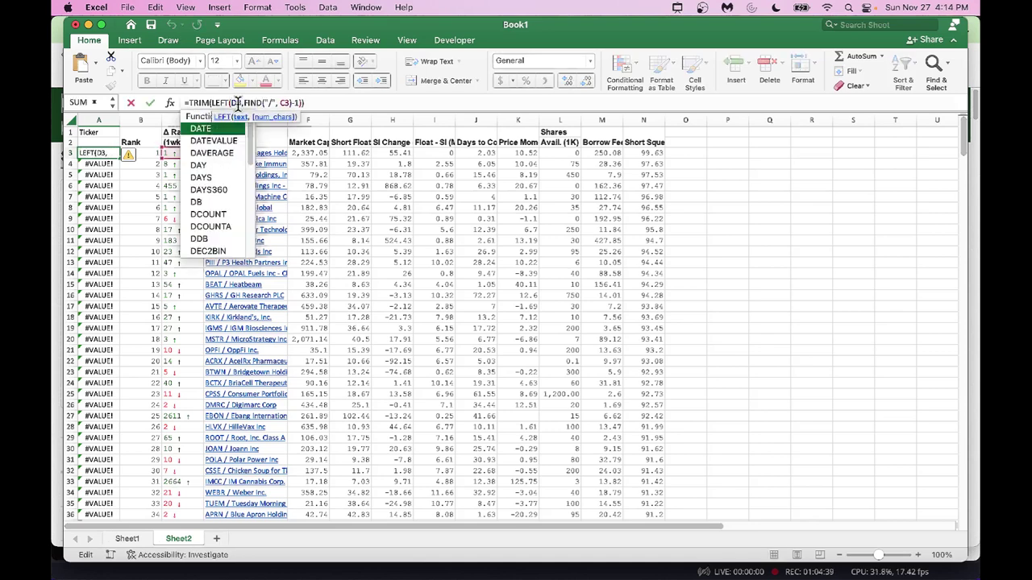
pyautogui.click(284, 103)
pyautogui.press('BackSpace')
pyautogui.write('D')
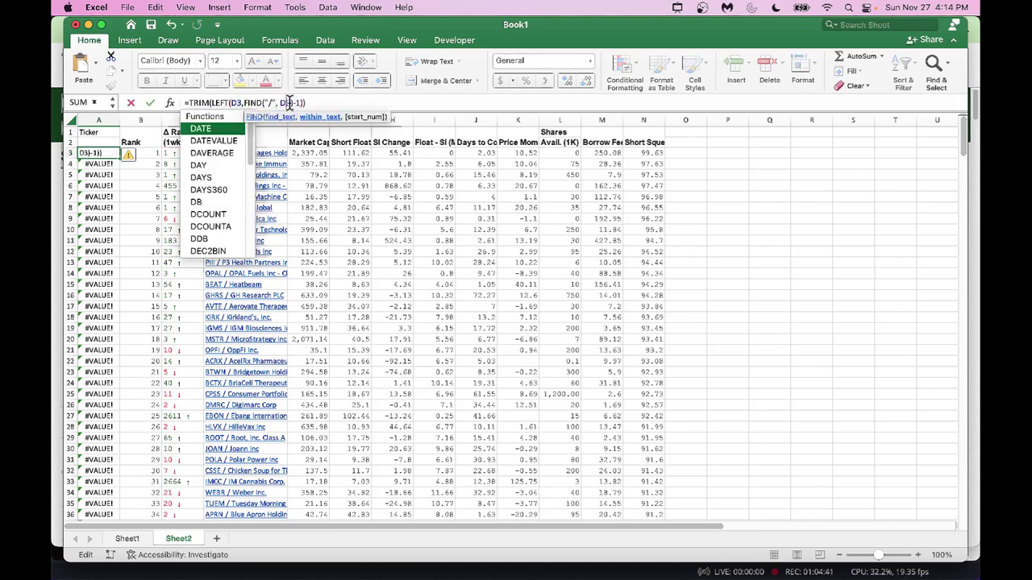
pyautogui.press('Return')
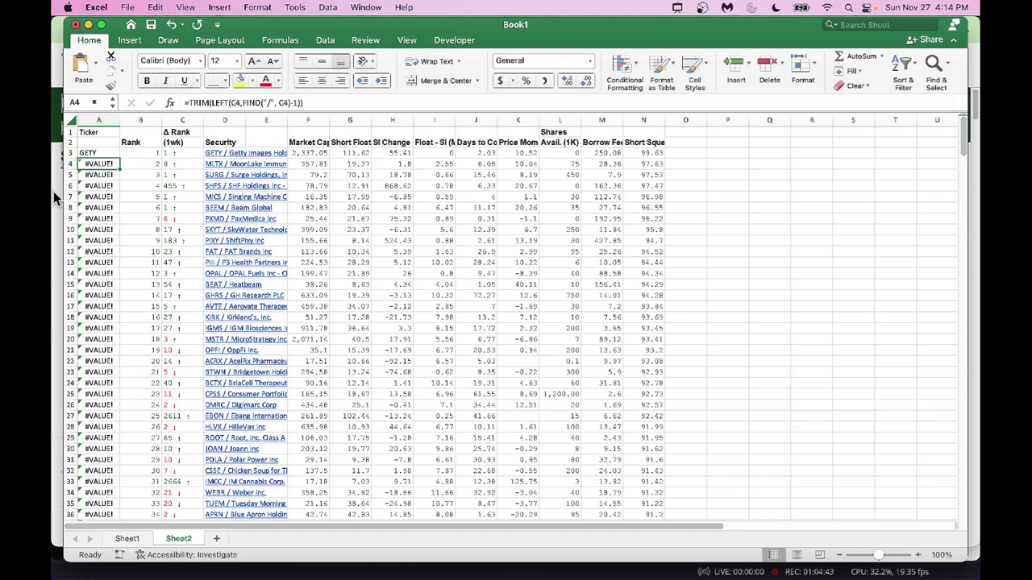
# - Fill the corrected A3 formula down the Ticker column to the end of the leaderboard
pyautogui.click(86, 153)
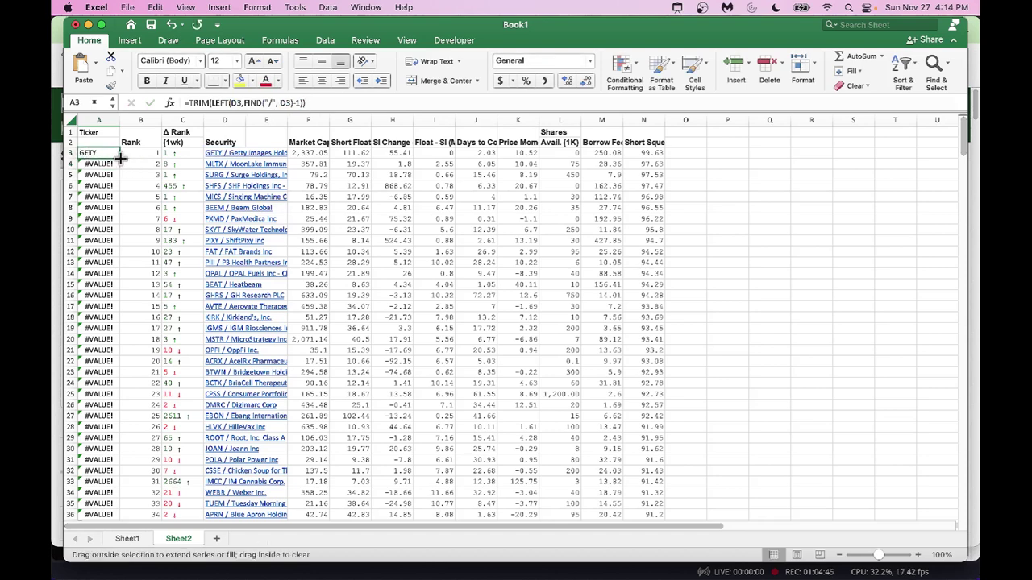
pyautogui.doubleClick(120, 158)
pyautogui.moveTo(129, 214)
pyautogui.mouseDown()
pyautogui.moveTo(133, 392)
pyautogui.moveTo(134, 219)
pyautogui.mouseUp()
# - Copy the extracted tickers in A3:A252 and create a new blank workbook for them
pyautogui.click(98, 153)
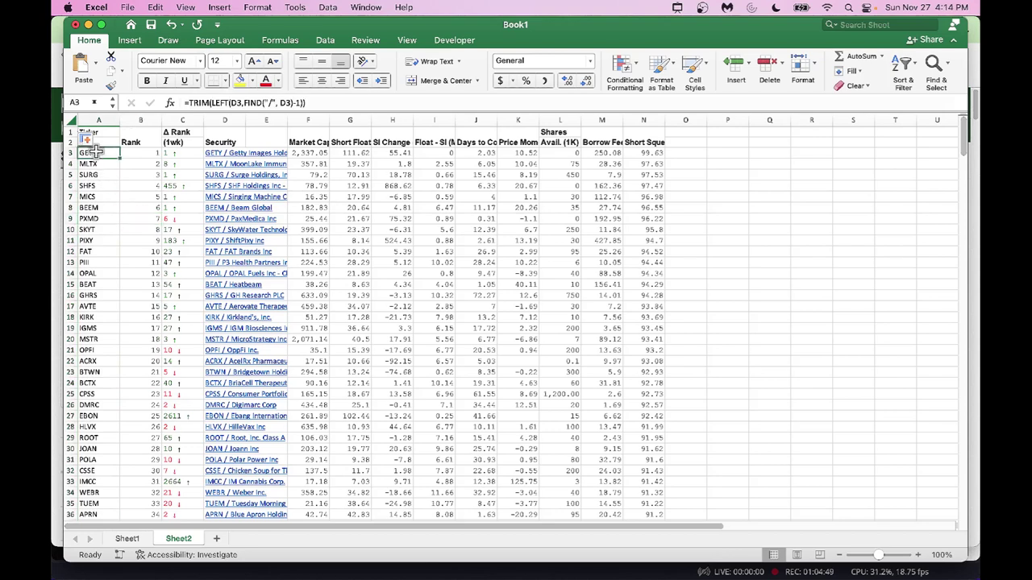
pyautogui.moveTo(961, 141); pyautogui.dragTo(938, 395)
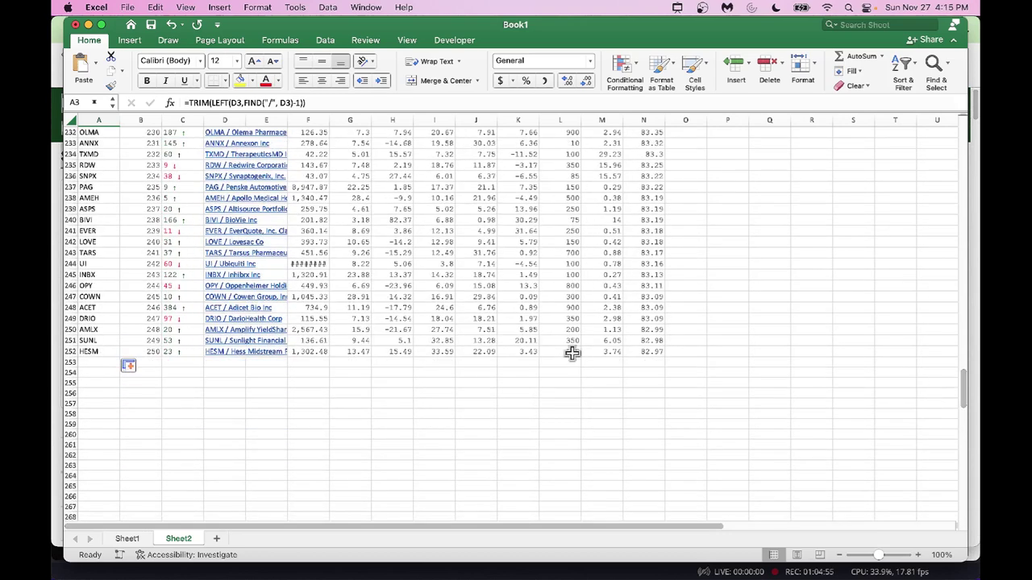
pyautogui.keyDown('shift'); pyautogui.click(99, 351); pyautogui.keyUp('shift')
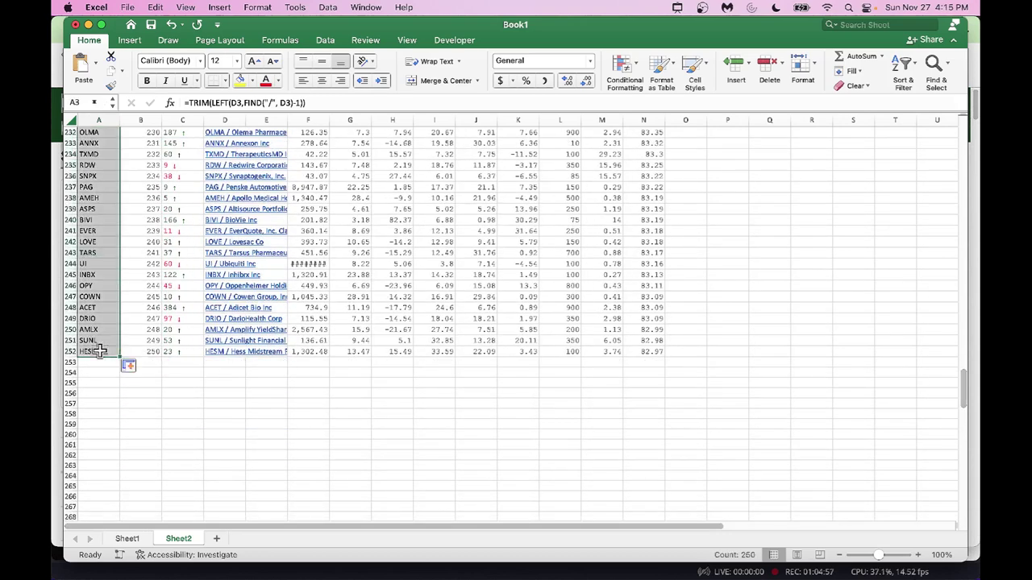
pyautogui.press('super+c')
pyautogui.scroll(20, 100, 350)
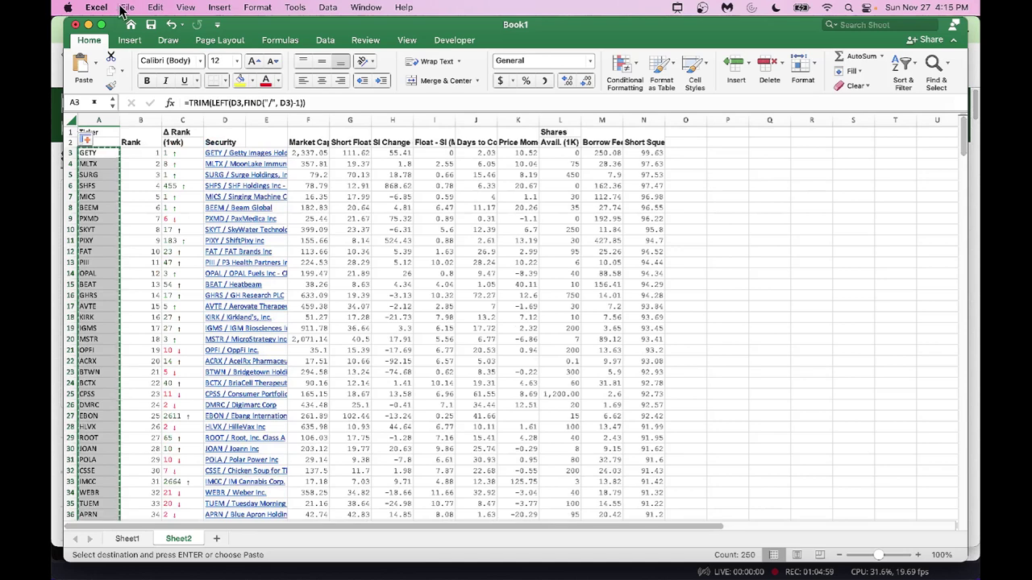
pyautogui.click(126, 8)
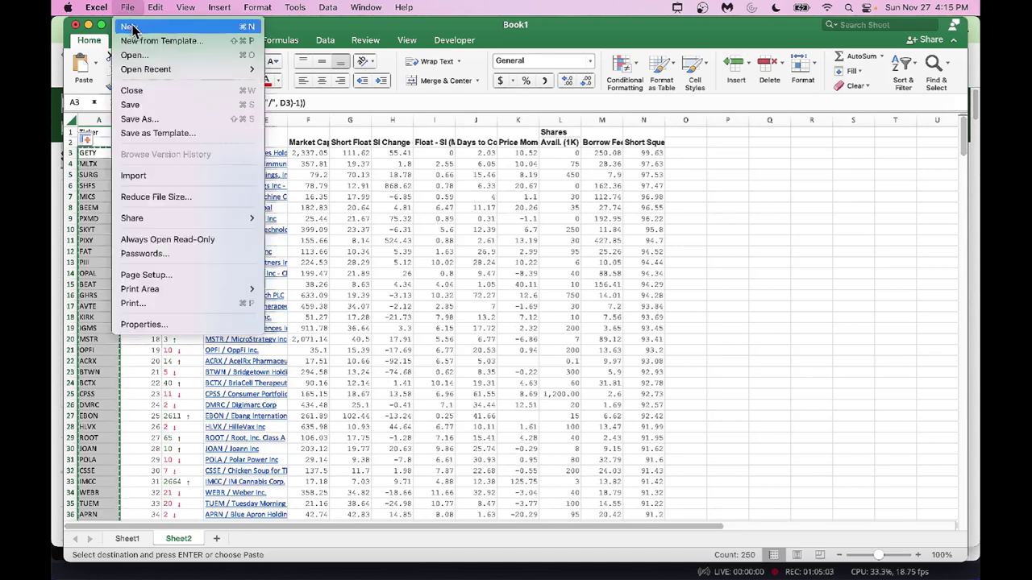
pyautogui.click(132, 28)
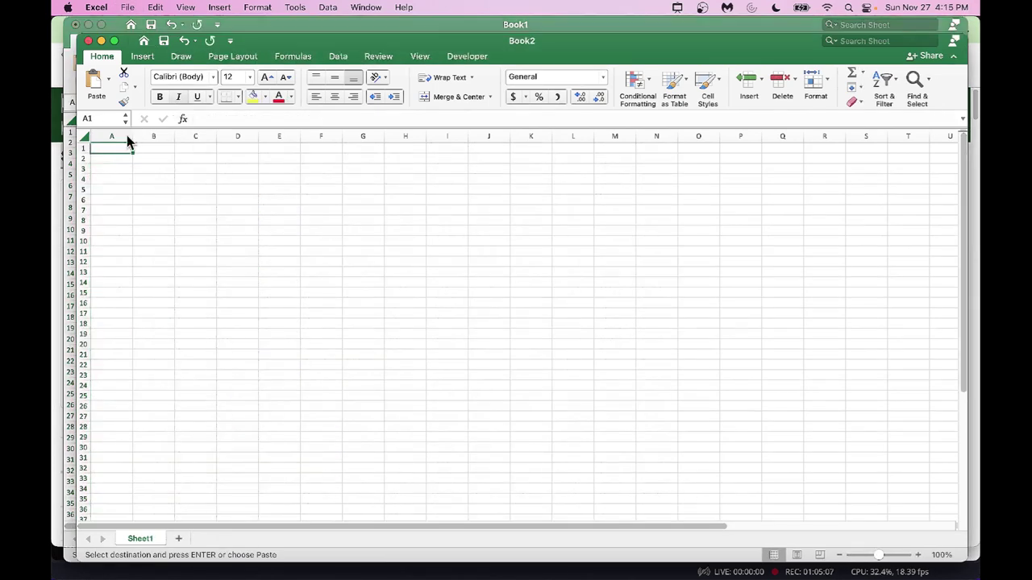
# - Paste the copied tickers into column A of the new workbook, starting at A1, as values only
pyautogui.press('super+v')
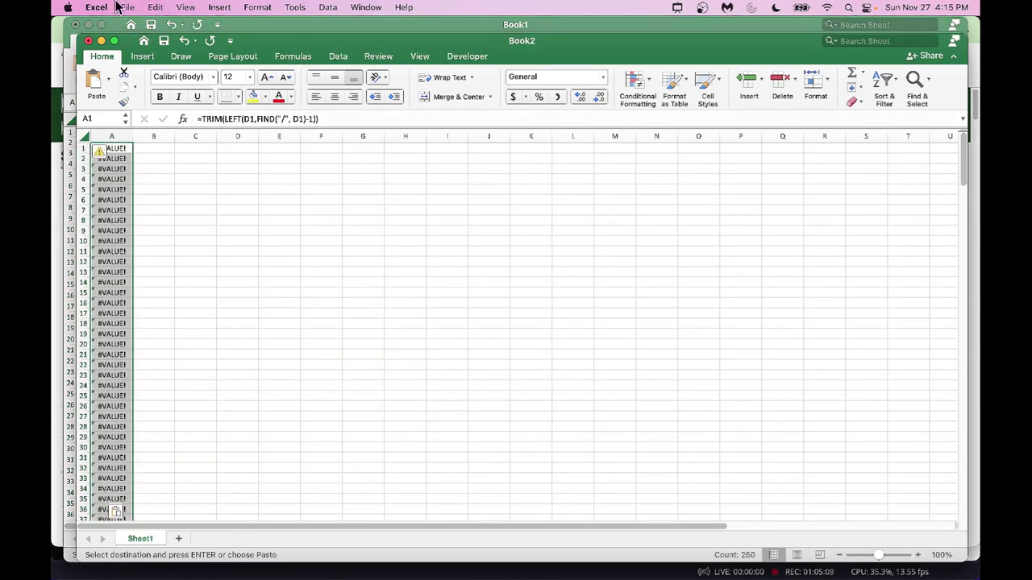
pyautogui.click(153, 7)
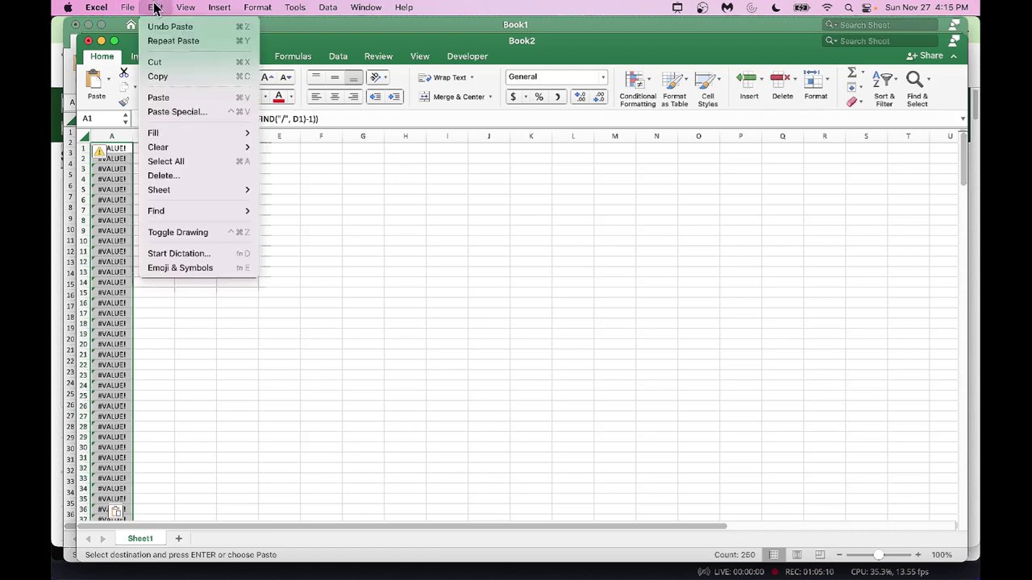
pyautogui.click(180, 113)
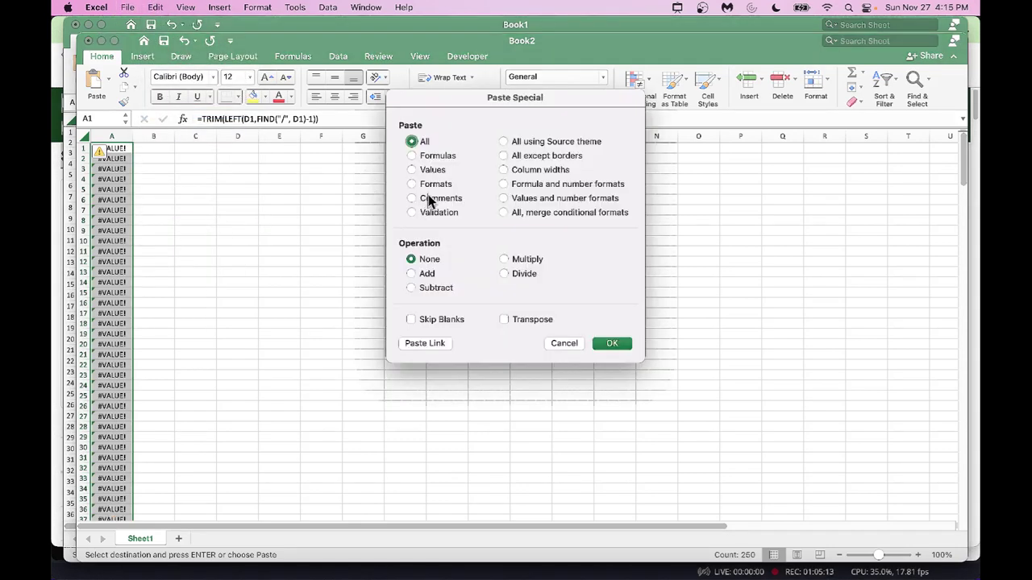
pyautogui.click(611, 342)
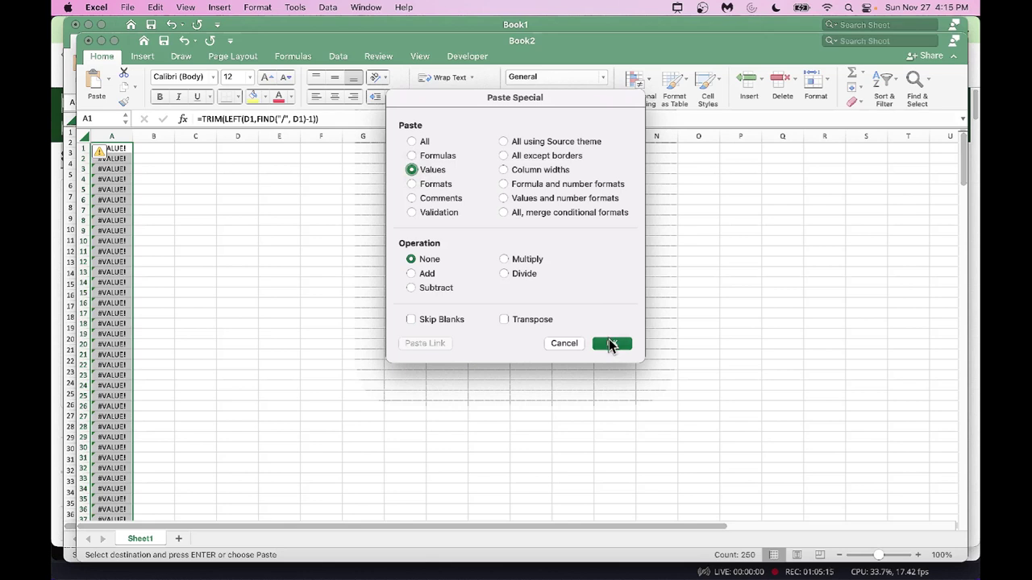
# - Save the ticker workbook in Downloads as Short-1 in CSV UTF-8 (Comma delimited) format
pyautogui.click(131, 8)
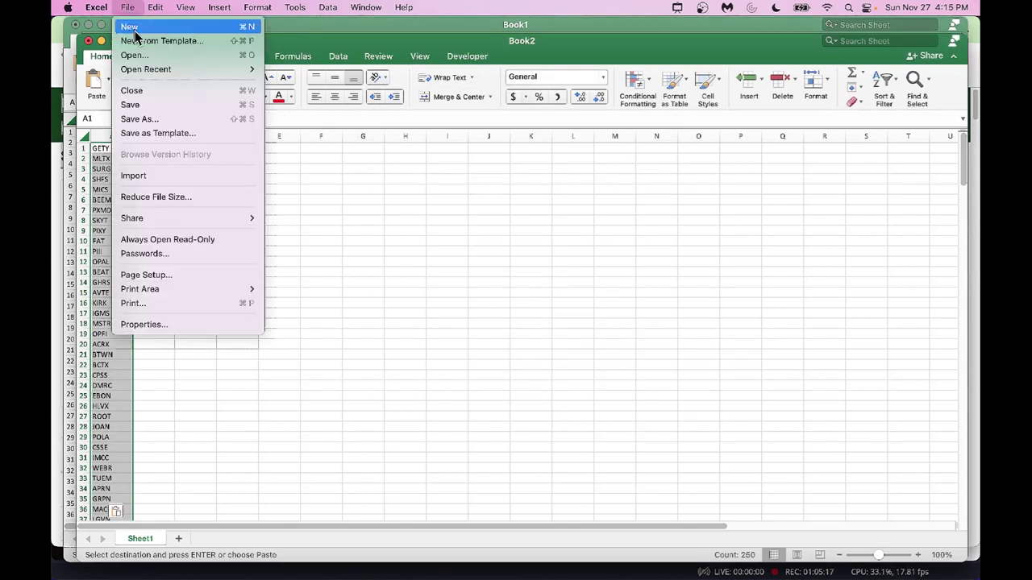
pyautogui.click(152, 115)
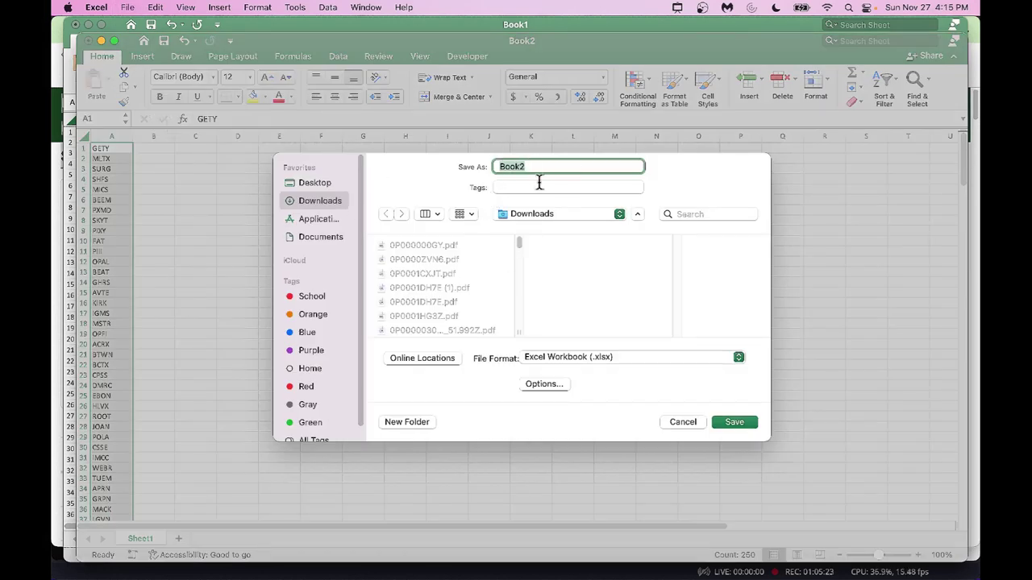
pyautogui.click(738, 358)
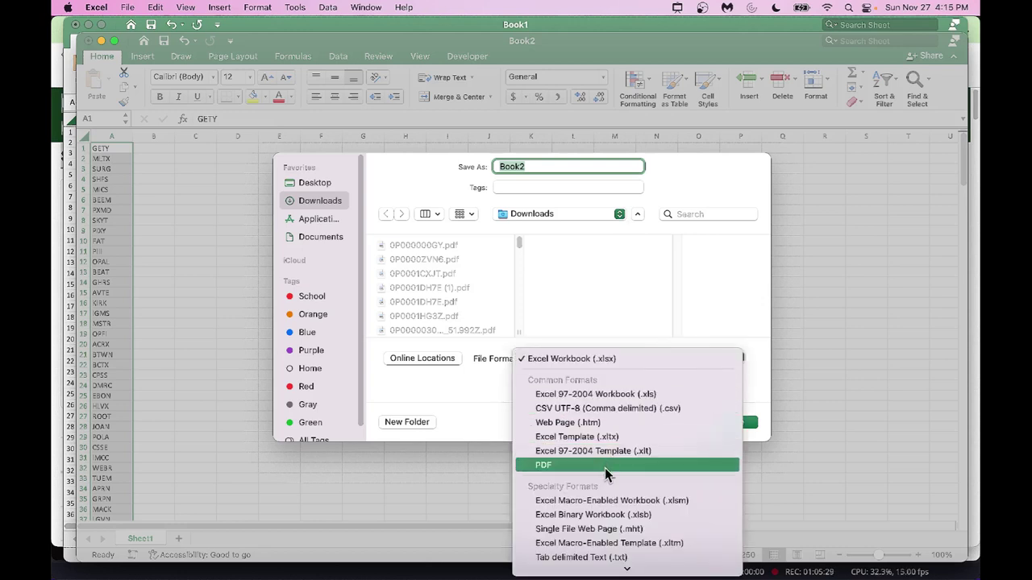
pyautogui.click(616, 408)
pyautogui.write('Short-1')
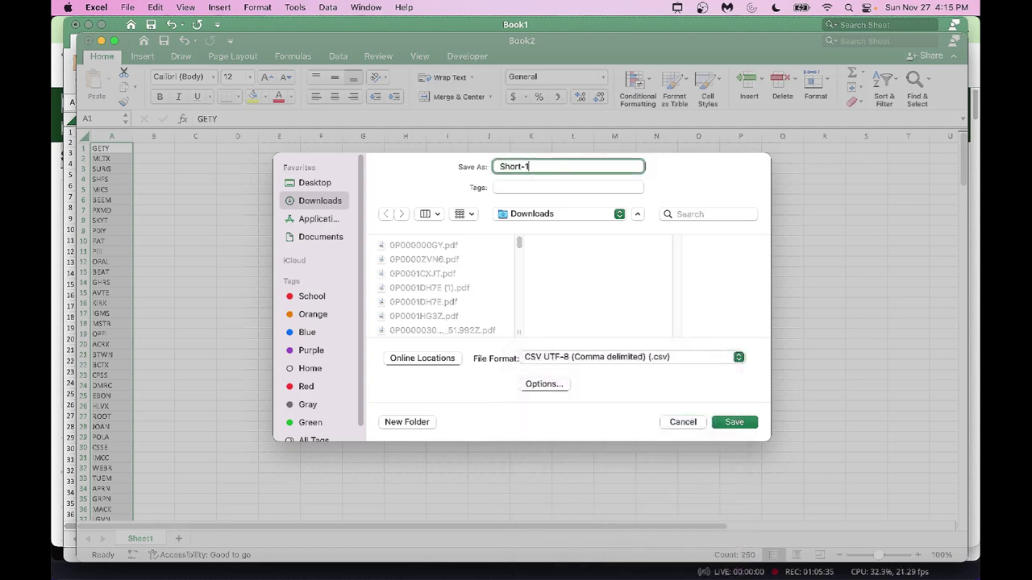
pyautogui.click(736, 424)
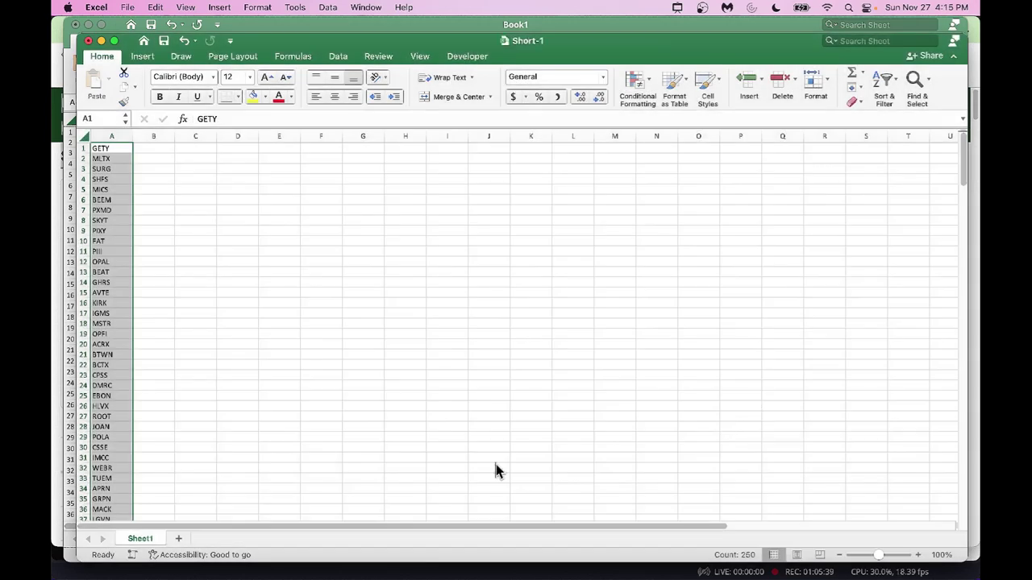
# - Switch to Chrome and bring up the TradingView chart page for GETY
pyautogui.moveTo(489, 578)
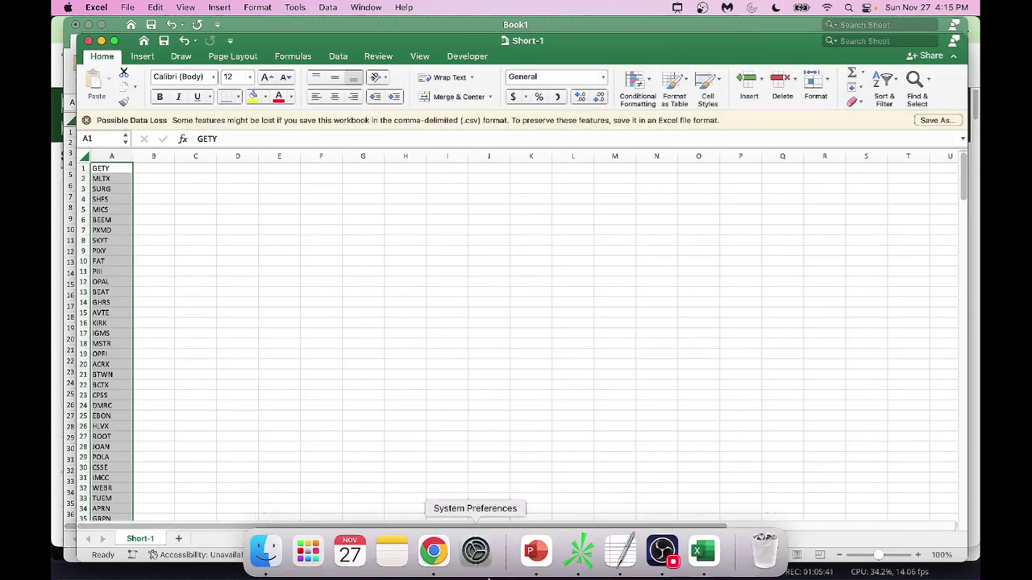
pyautogui.click(433, 552)
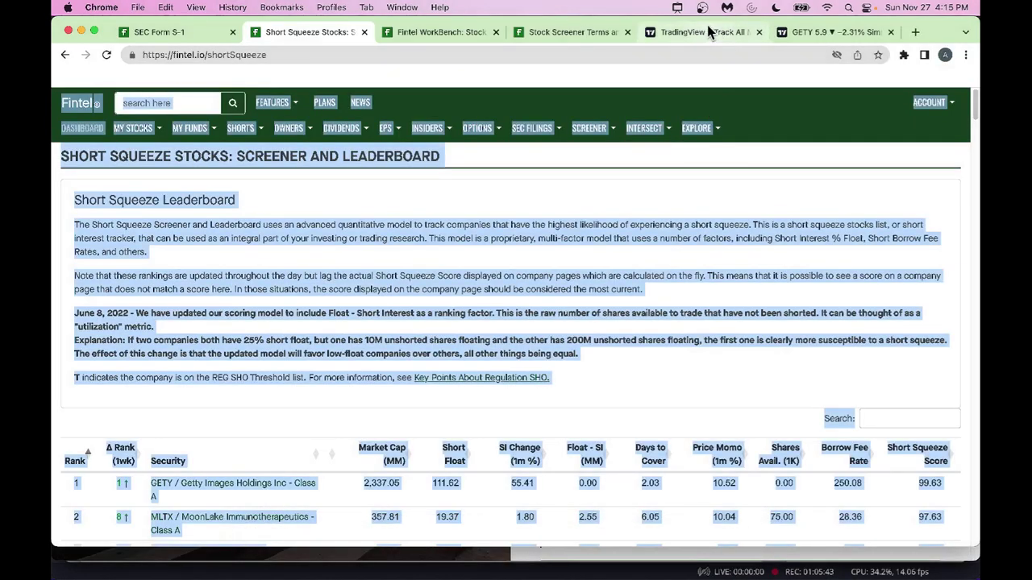
pyautogui.click(708, 31)
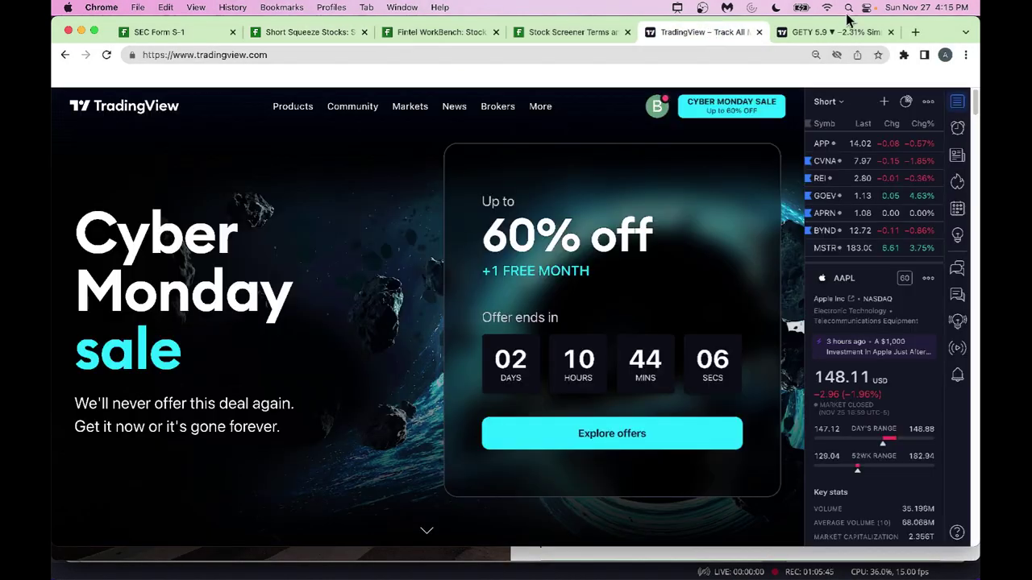
pyautogui.click(850, 30)
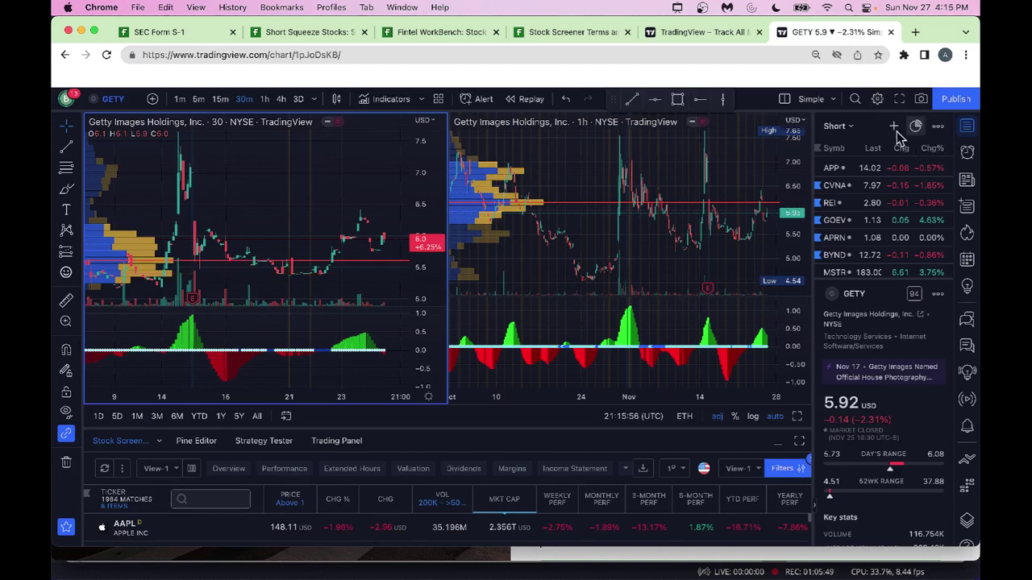
# - Import the Short-1 CSV file from Downloads as a new TradingView watchlist
pyautogui.click(853, 129)
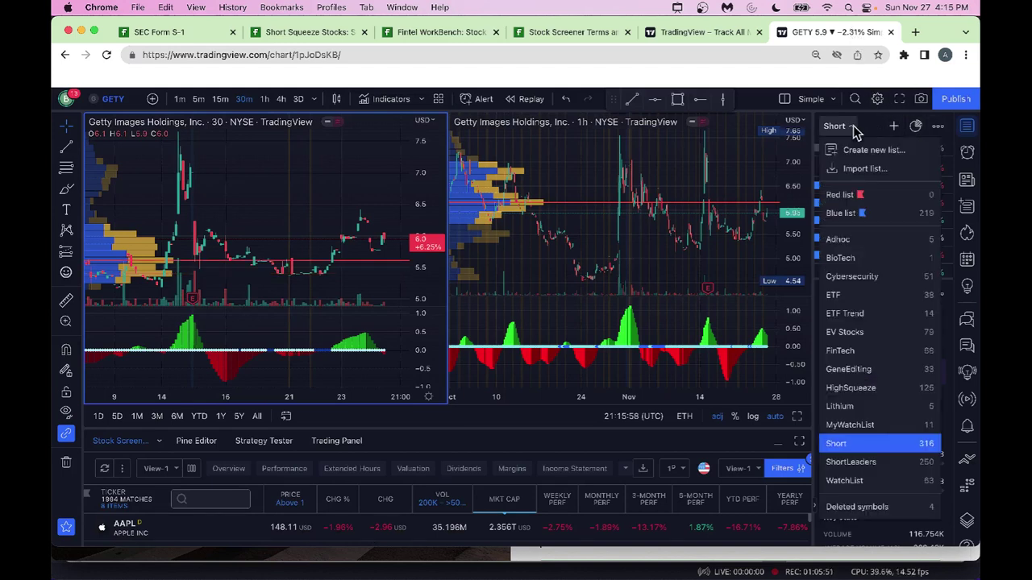
pyautogui.click(858, 169)
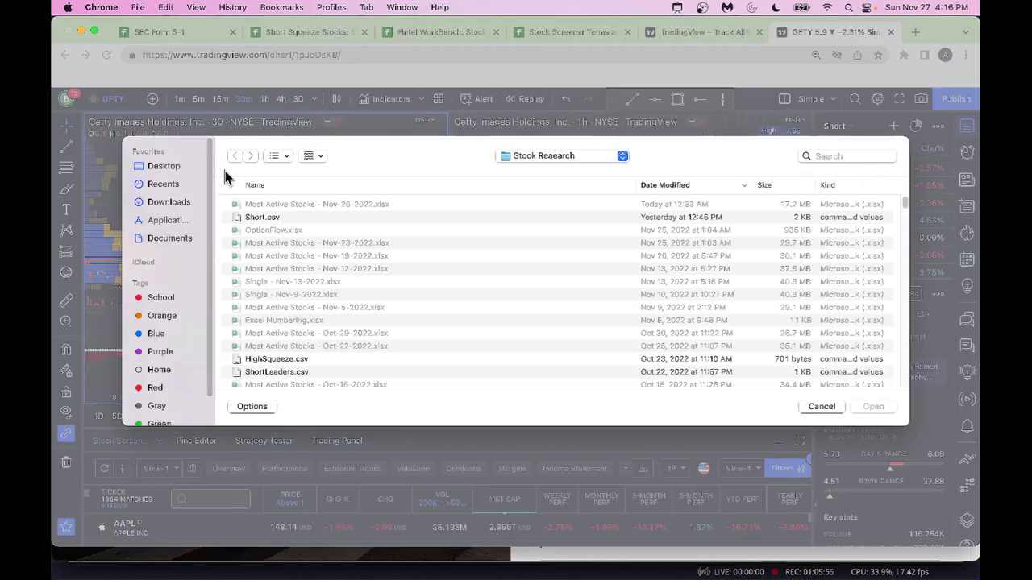
pyautogui.click(170, 203)
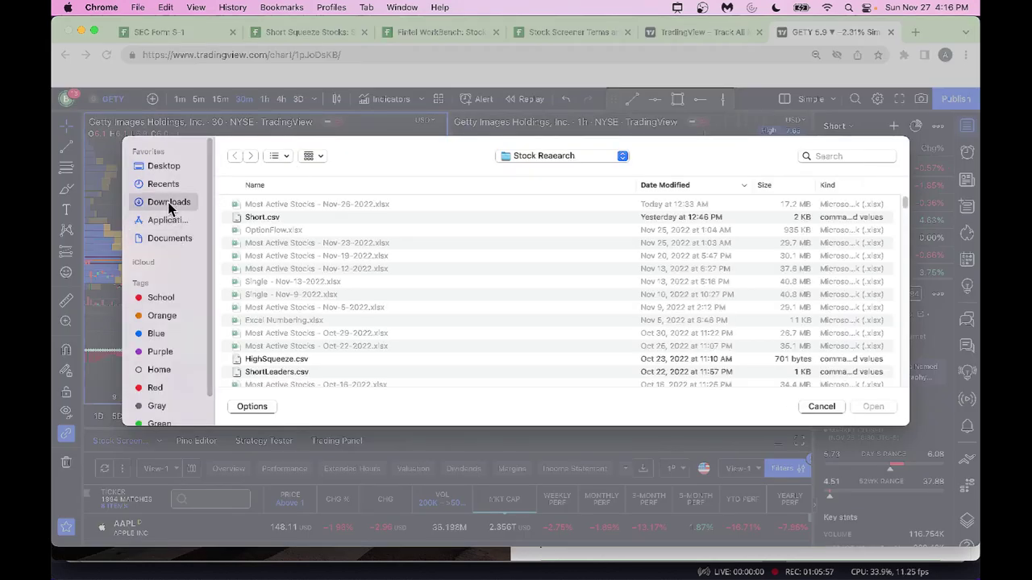
pyautogui.click(275, 206)
pyautogui.doubleClick(275, 207)
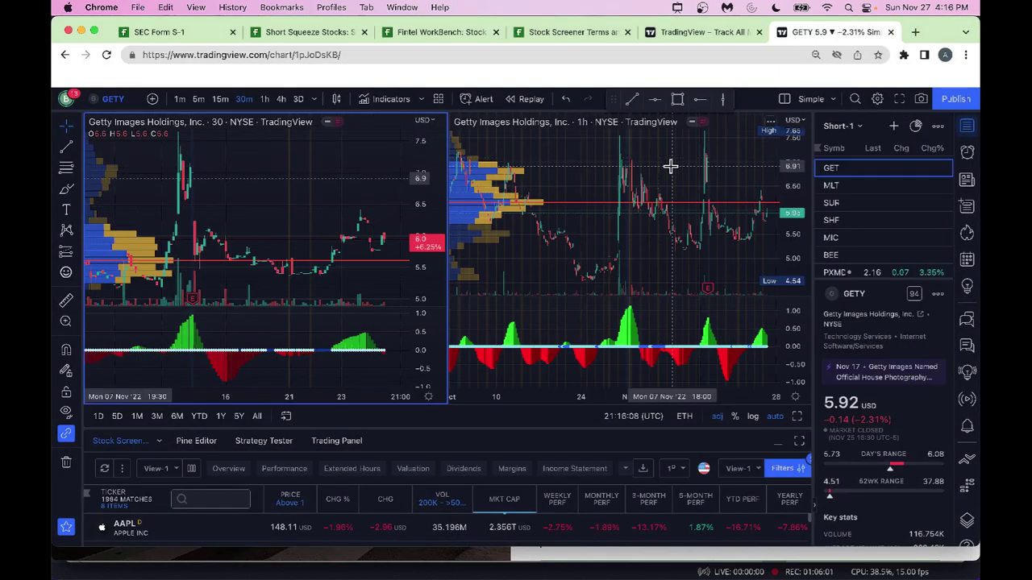
# - View the MLTX charts from the Short-1 watchlist, return to GETY, and examine the latest momentum bars on both GETY charts
pyautogui.click(846, 187)
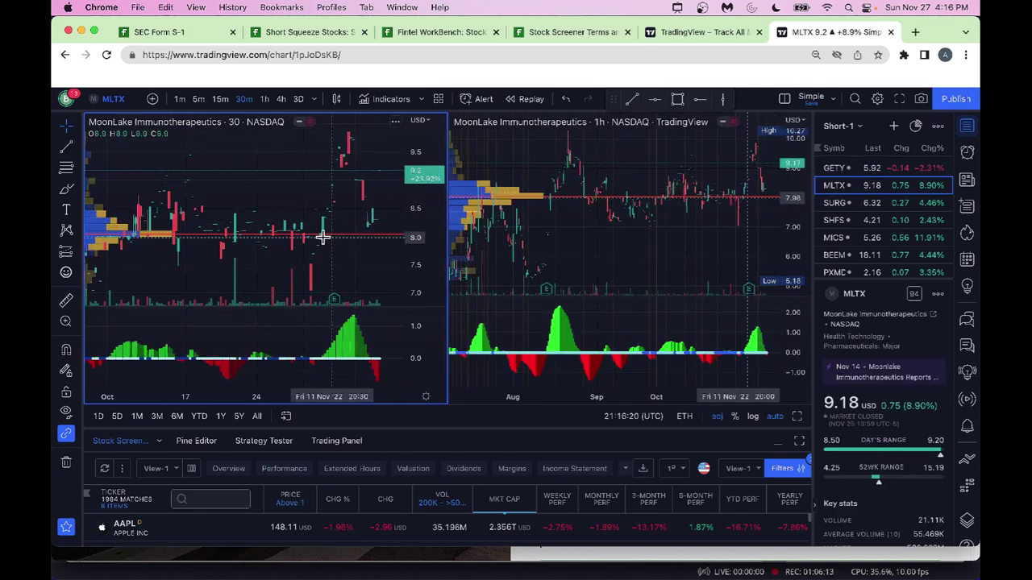
pyautogui.click(870, 170)
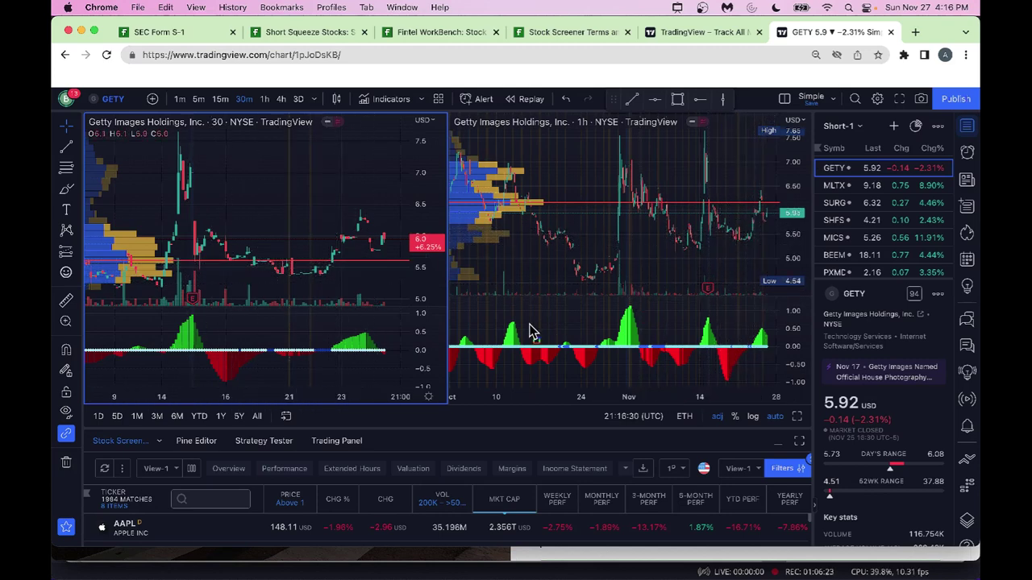
pyautogui.moveTo(375, 326); pyautogui.dragTo(393, 342)
pyautogui.moveTo(776, 320); pyautogui.dragTo(762, 334)
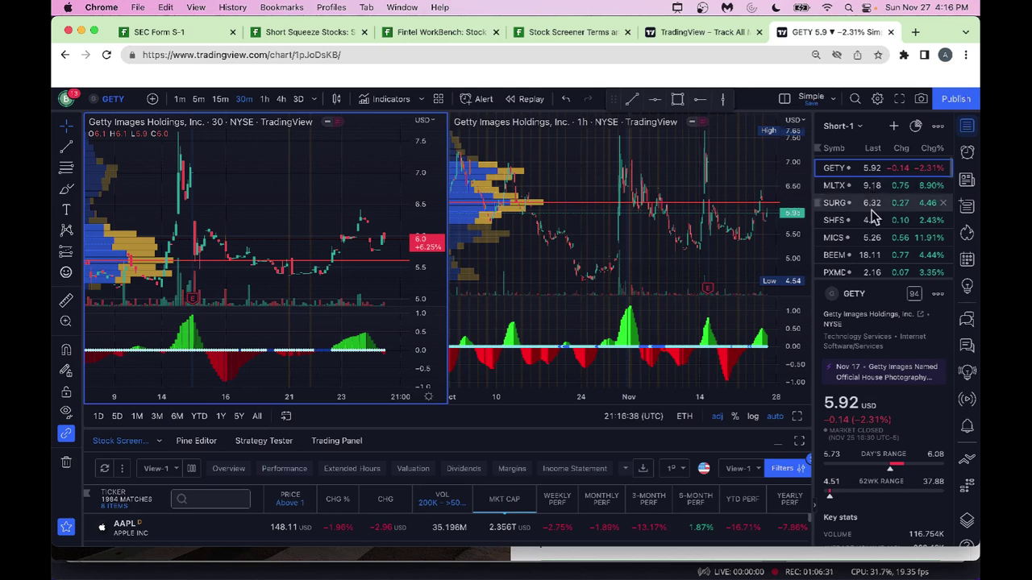
# - Return to the Fintel WorkBench page and examine the Quick Start Guide's Timestamps examples for price and revenue growth with {1y}
pyautogui.click(428, 34)
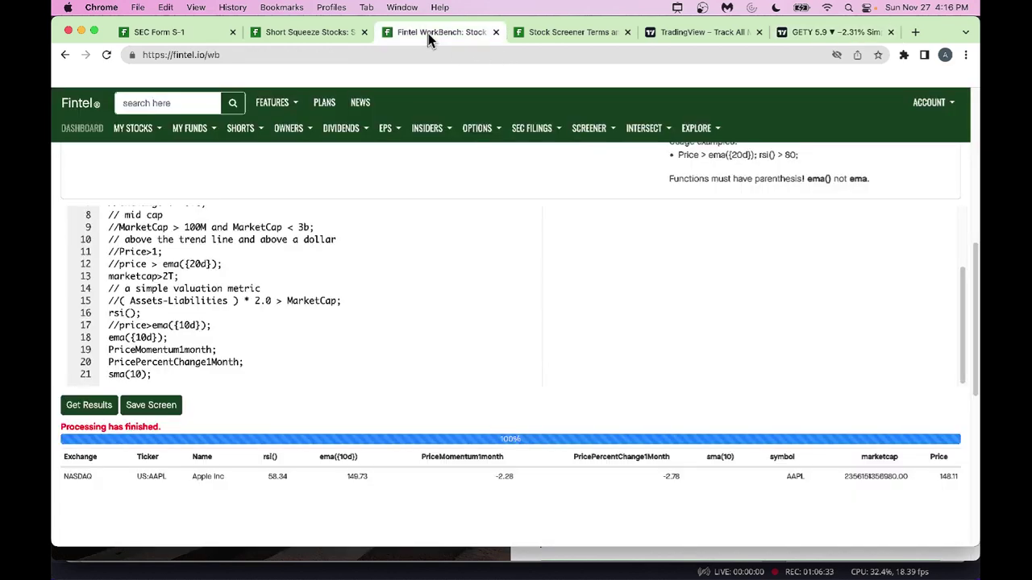
pyautogui.scroll(-2, 503, 352)
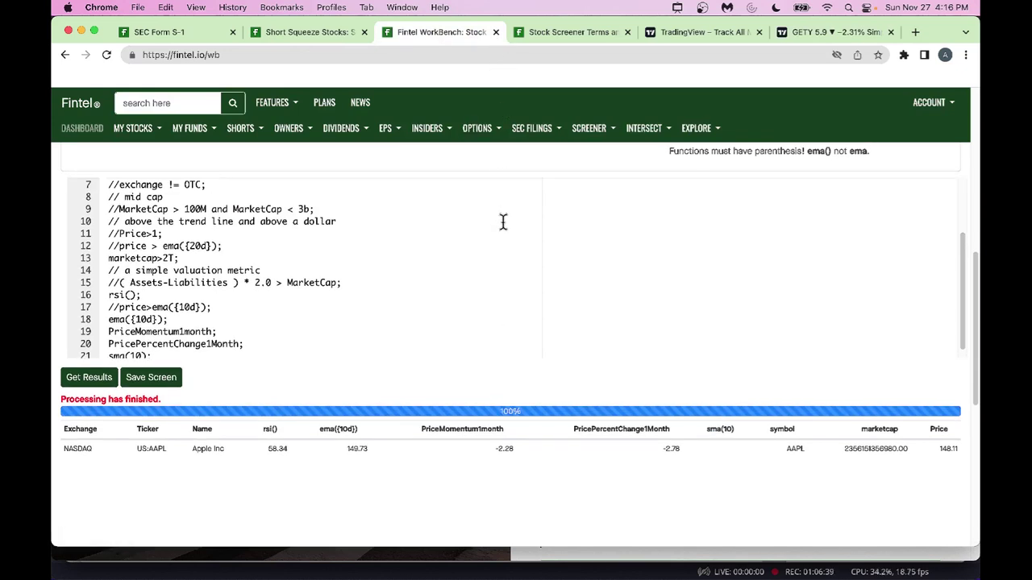
pyautogui.scroll(1, 502, 221)
pyautogui.click(305, 32)
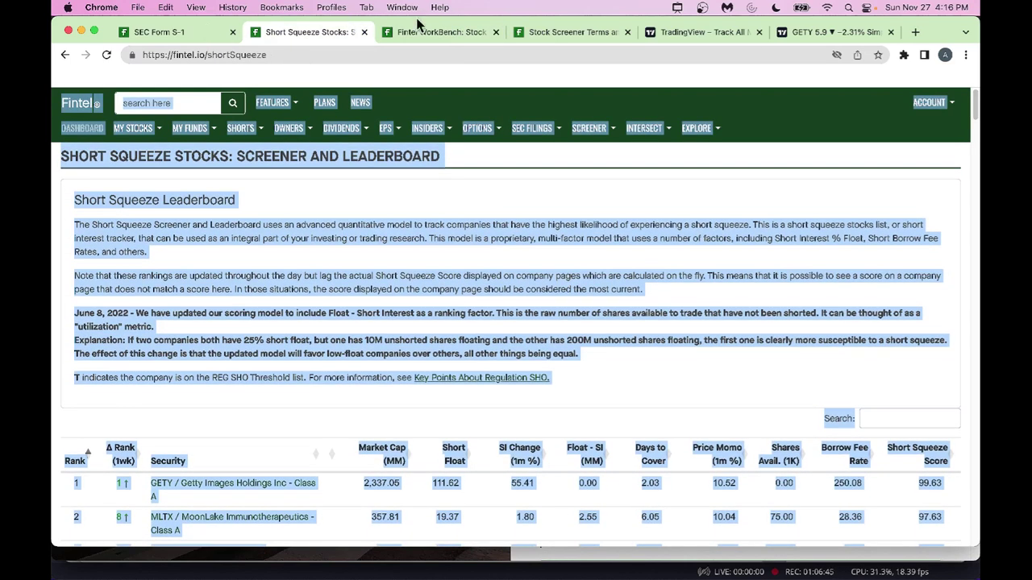
pyautogui.click(443, 32)
pyautogui.scroll(10, 627, 330)
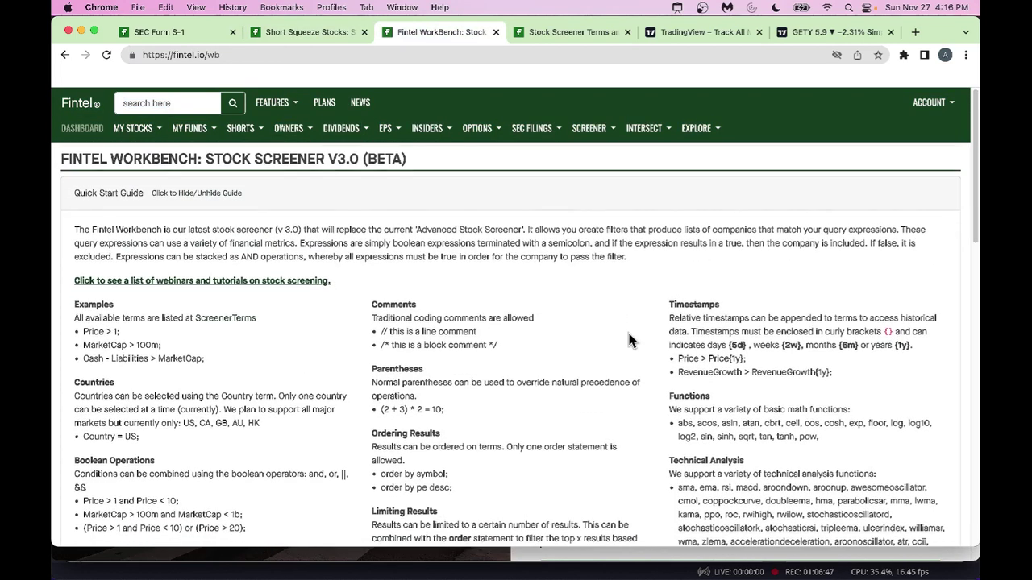
pyautogui.scroll(-1, 628, 339)
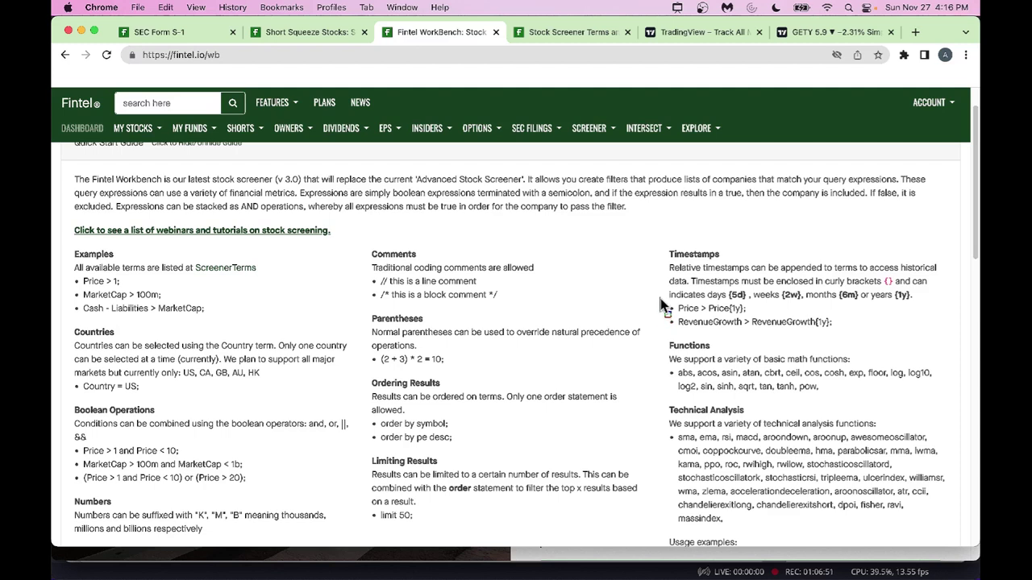
pyautogui.moveTo(659, 300)
pyautogui.mouseDown()
pyautogui.moveTo(691, 314)
pyautogui.moveTo(836, 319)
pyautogui.moveTo(848, 339)
pyautogui.mouseUp()
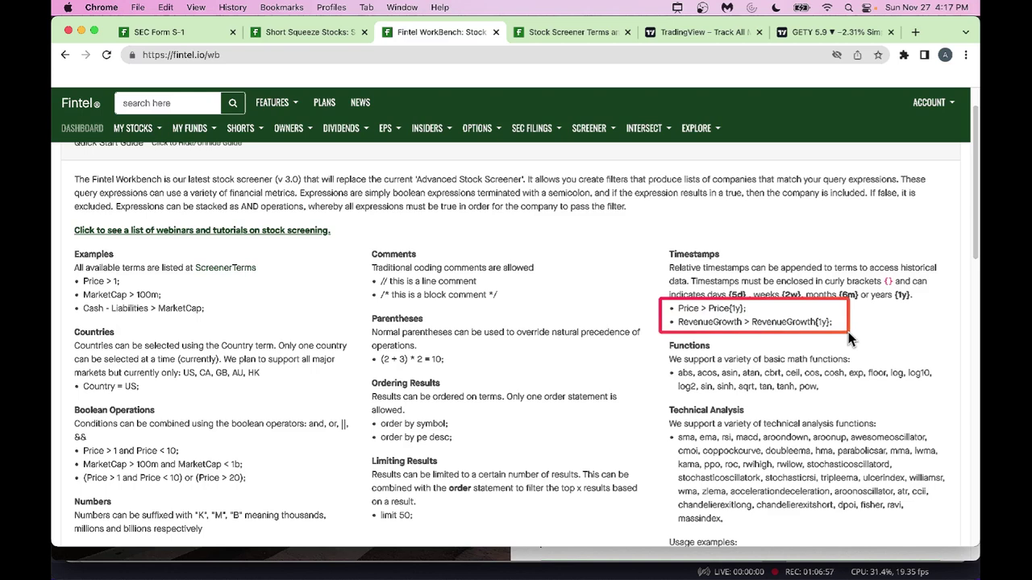
# - Look through the Fintel Stock Screener Terms list, covering the price, quality, ownership, option, operating and liability terms
pyautogui.click(588, 34)
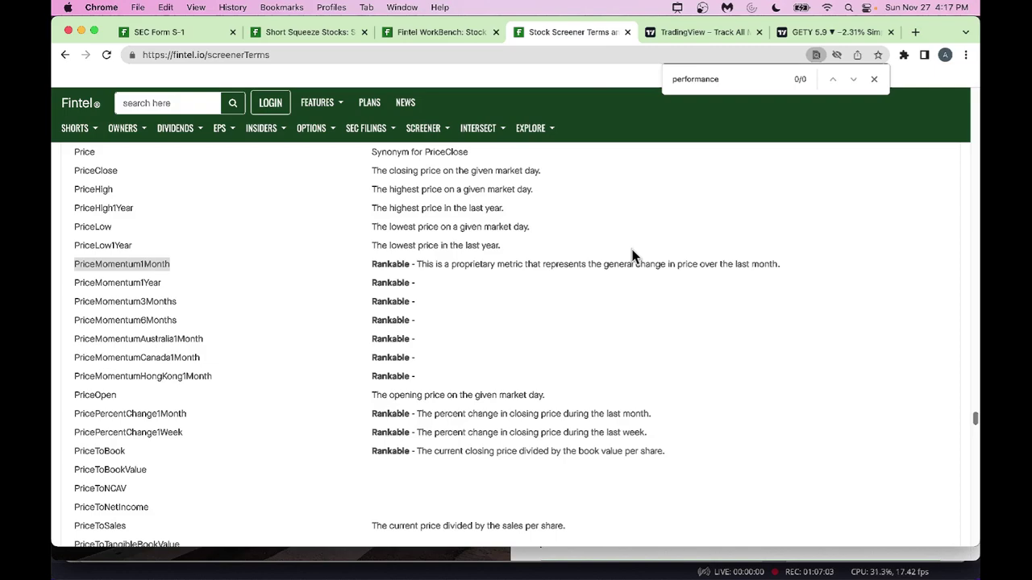
pyautogui.scroll(-10, 633, 256)
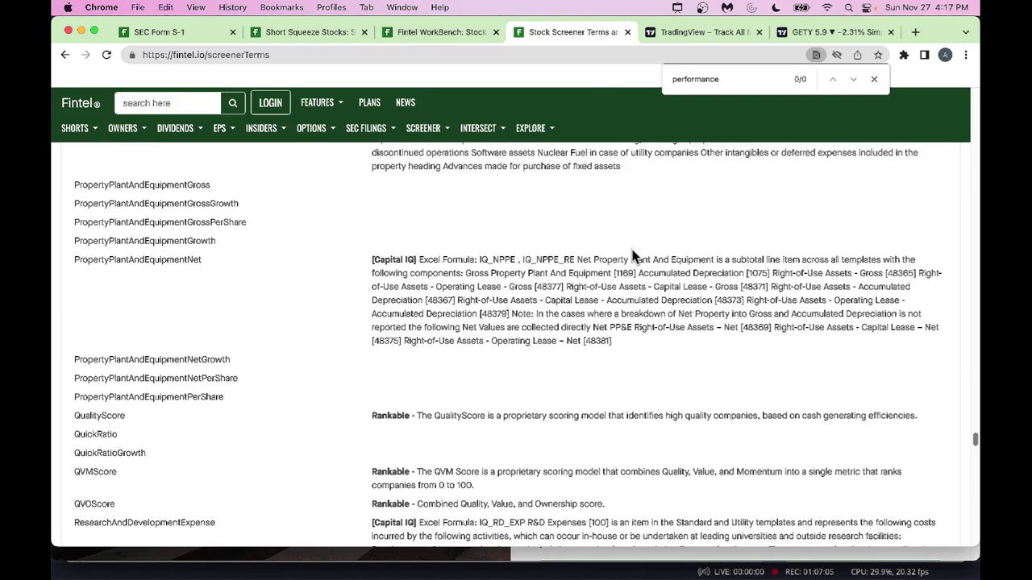
pyautogui.scroll(-10, 633, 255)
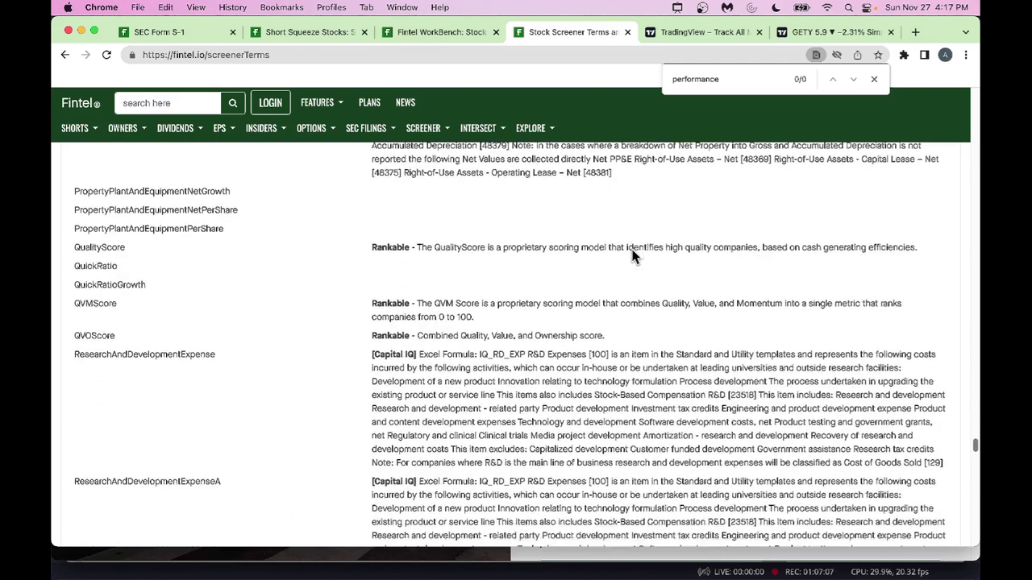
pyautogui.scroll(15, 633, 255)
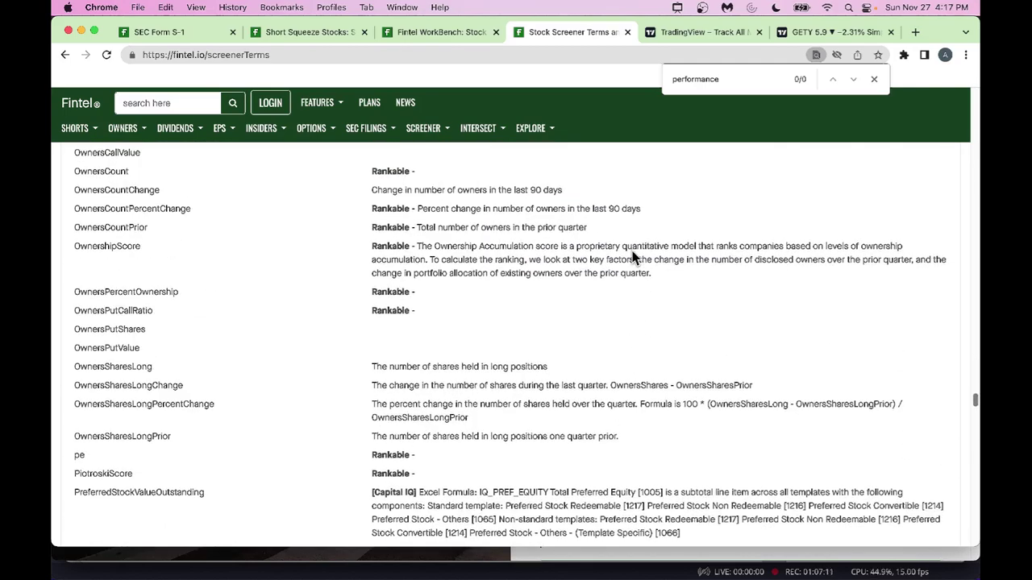
pyautogui.scroll(5, 633, 256)
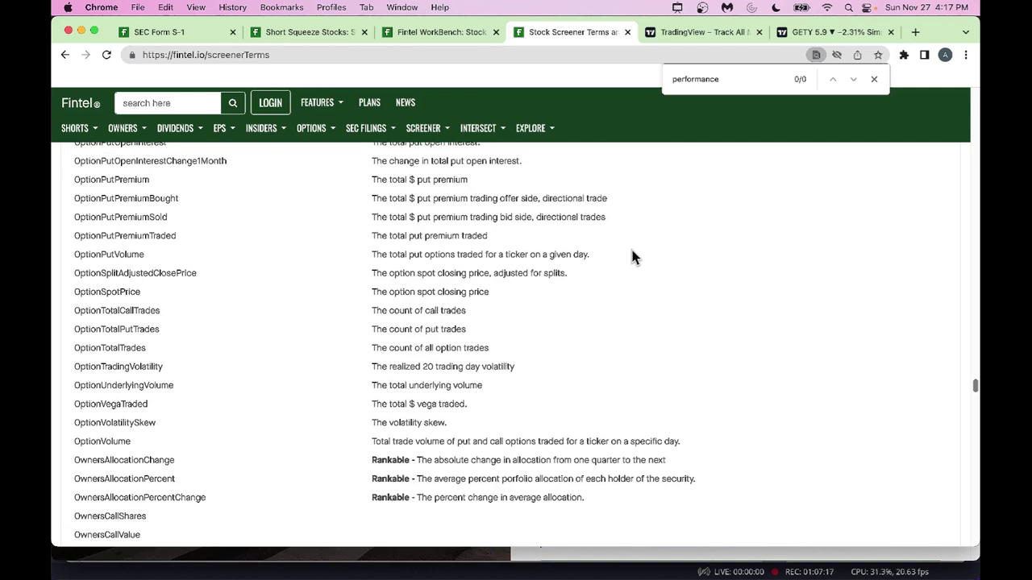
pyautogui.scroll(10, 632, 251)
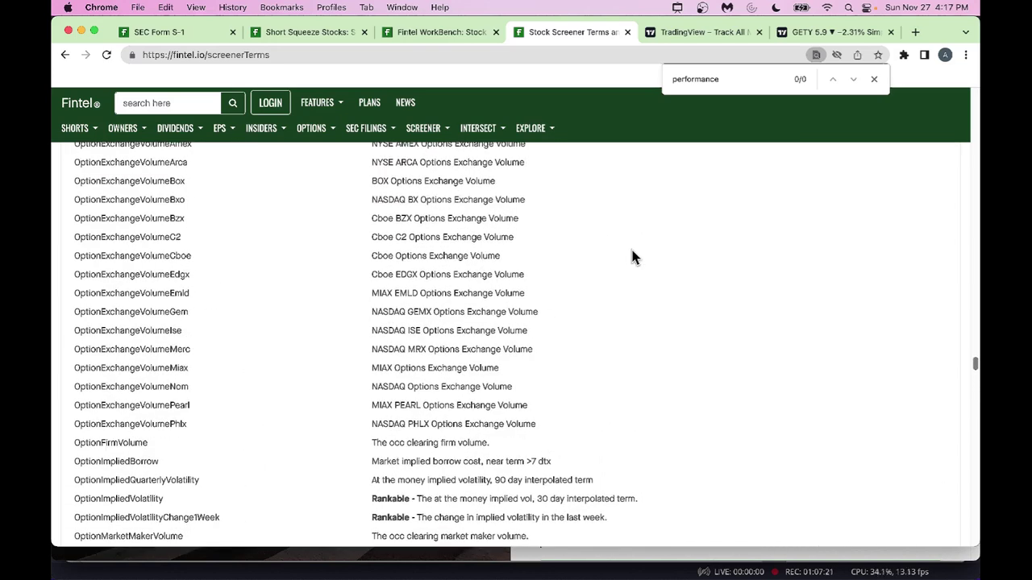
pyautogui.scroll(10, 632, 252)
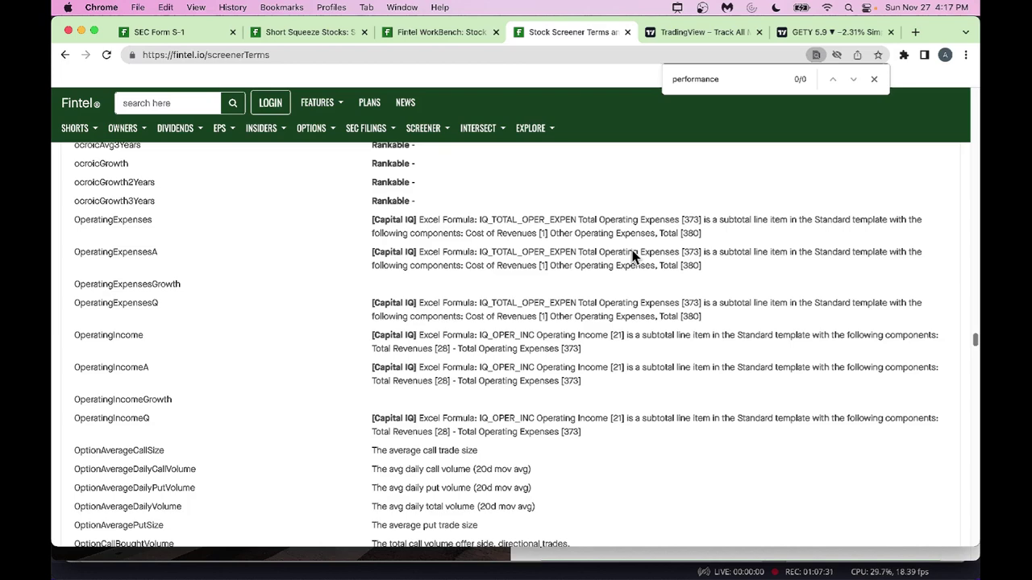
pyautogui.scroll(15, 633, 255)
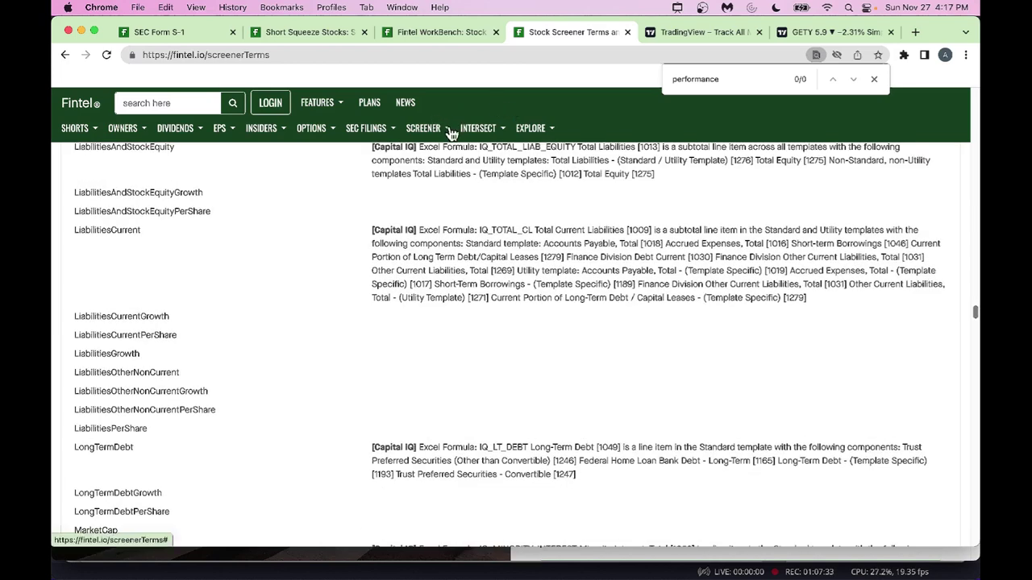
# - Open Fintel's predefined Piotroski Score screen and review its description, rule and stats
pyautogui.moveTo(451, 133)
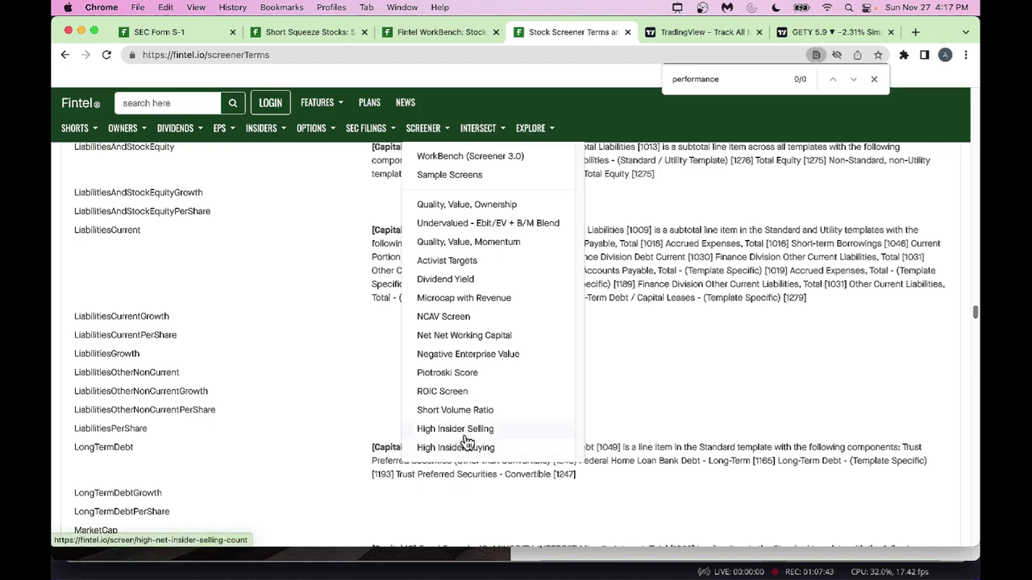
pyautogui.click(458, 373)
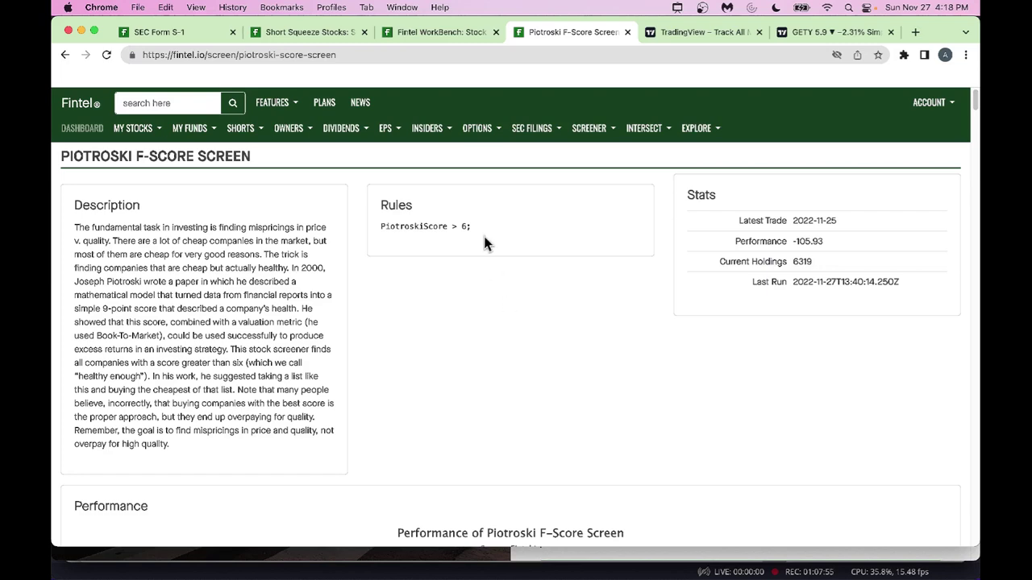
pyautogui.scroll(-5, 526, 385)
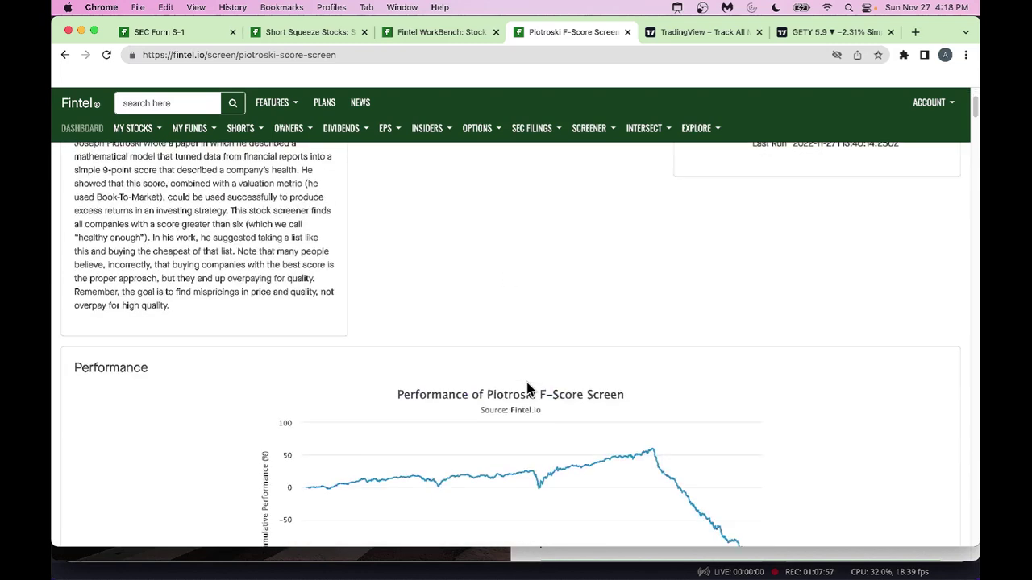
pyautogui.scroll(5, 528, 390)
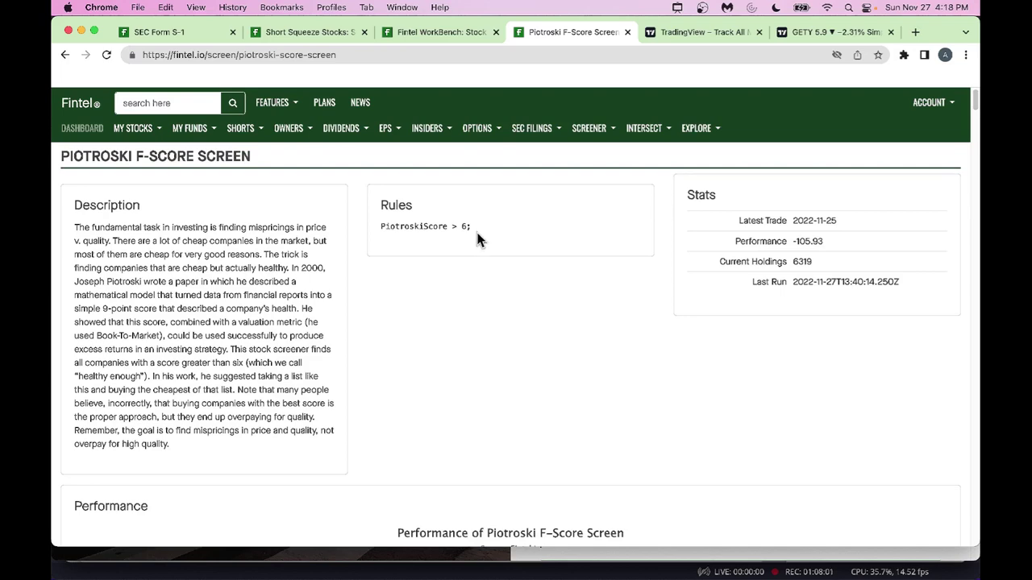
# - Examine the Piotroski F-Score screen's performance chart and current holdings, pointing out the GlobalFoundries (GFS) entry
pyautogui.scroll(-10, 513, 318)
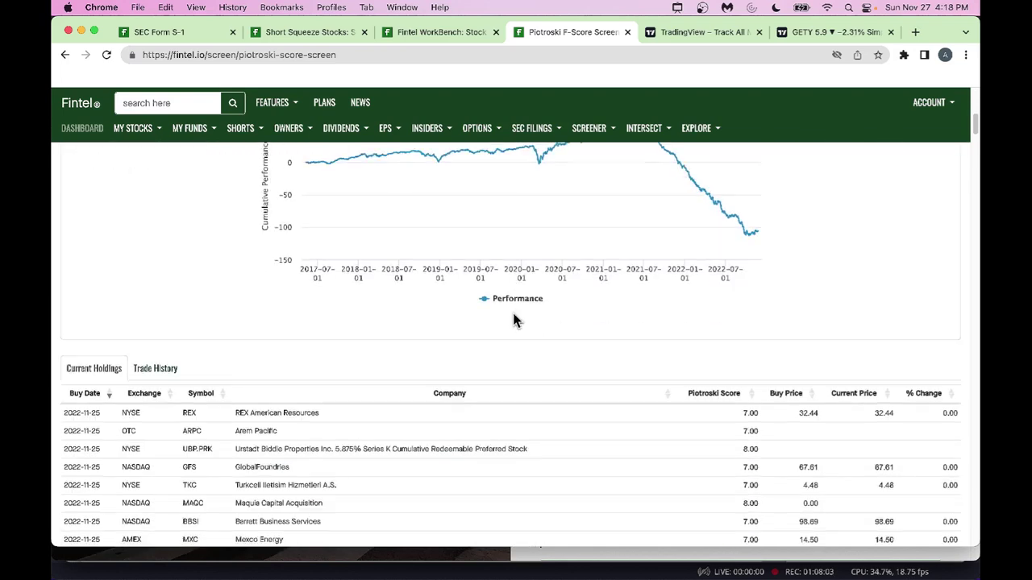
pyautogui.scroll(-2, 514, 318)
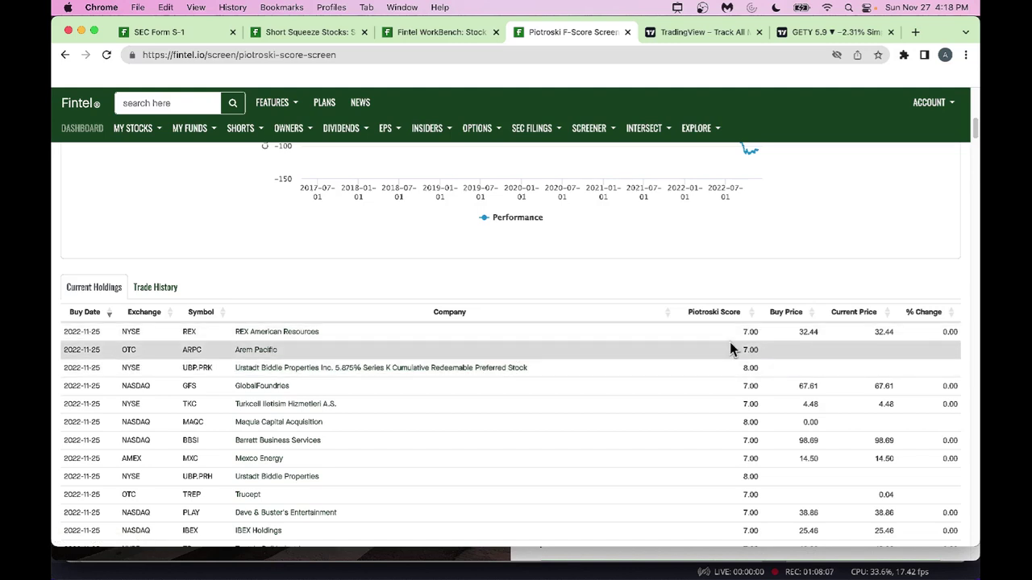
pyautogui.scroll(-1, 741, 383)
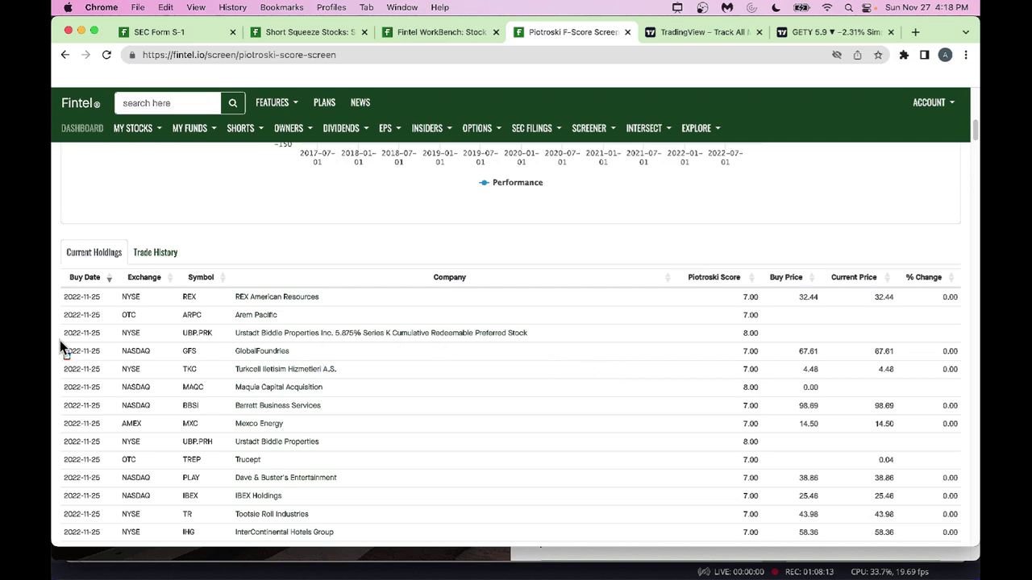
pyautogui.moveTo(60, 342); pyautogui.dragTo(325, 365)
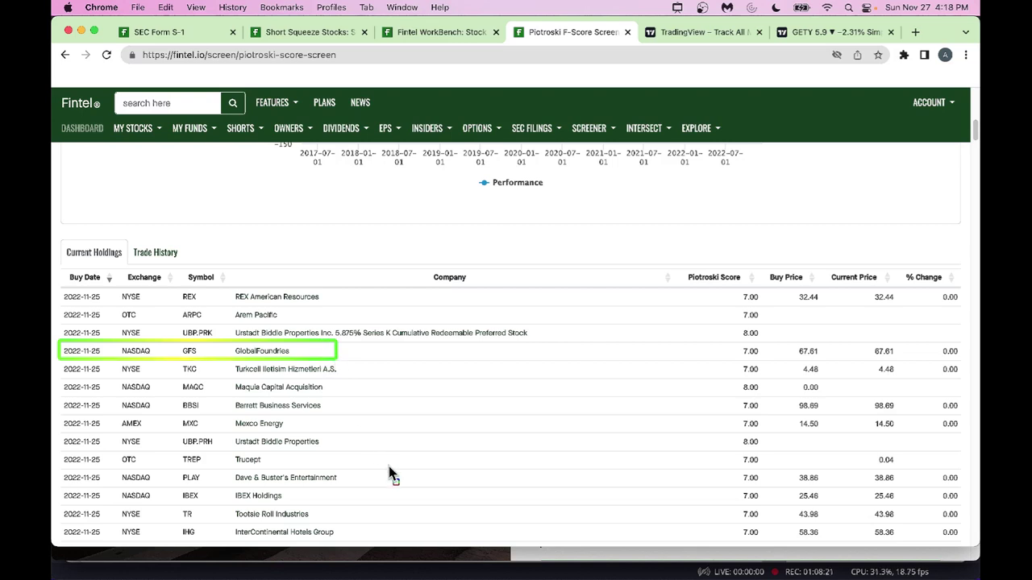
pyautogui.scroll(-2, 325, 419)
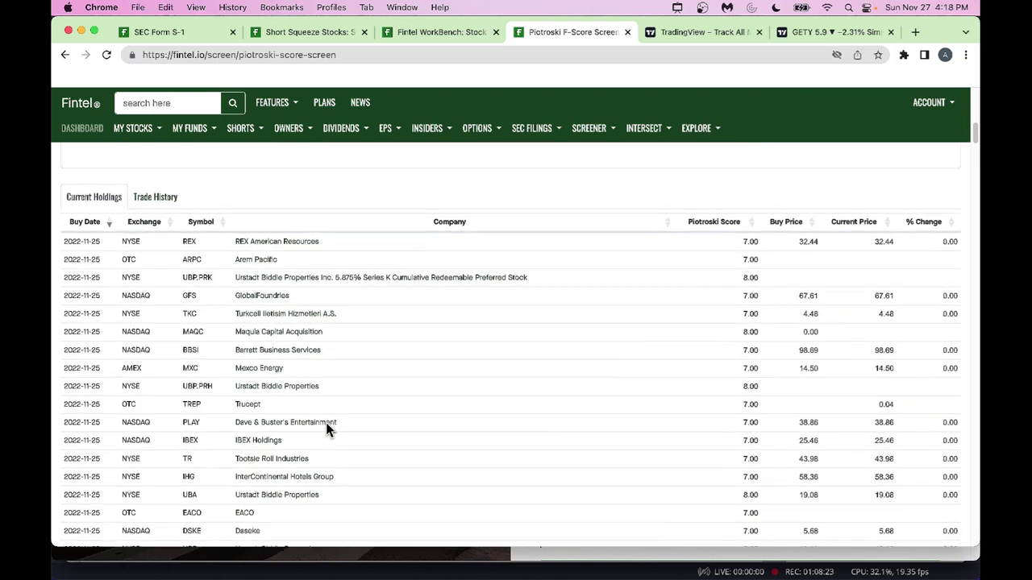
pyautogui.scroll(1, 326, 424)
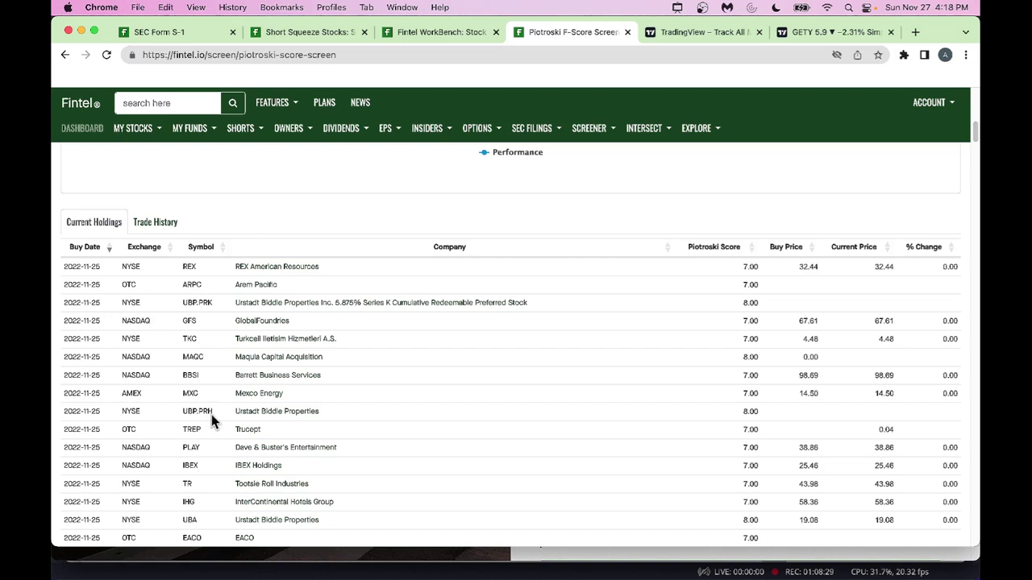
pyautogui.scroll(-2, 211, 415)
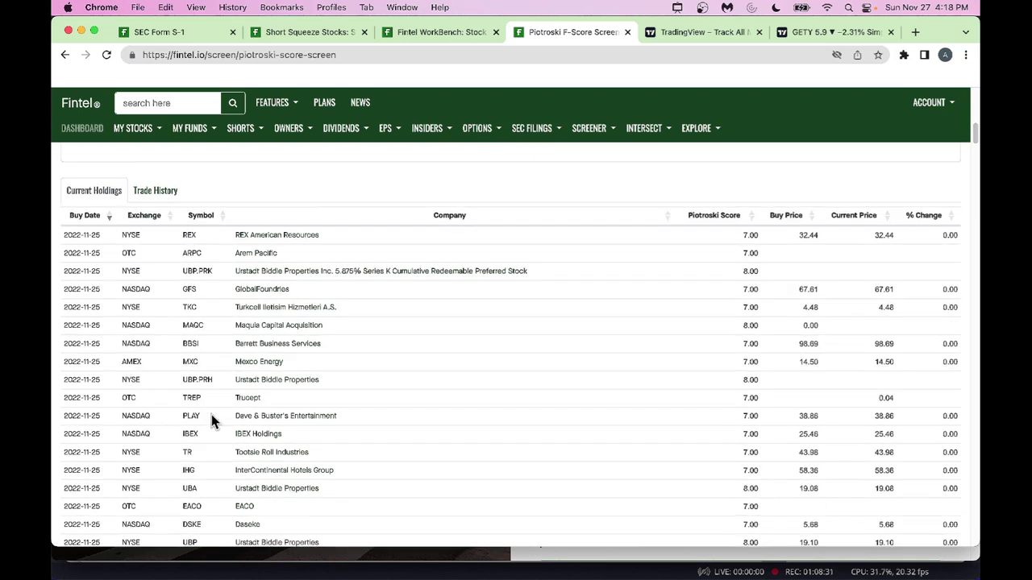
pyautogui.scroll(5, 211, 414)
pyautogui.scroll(8, 211, 414)
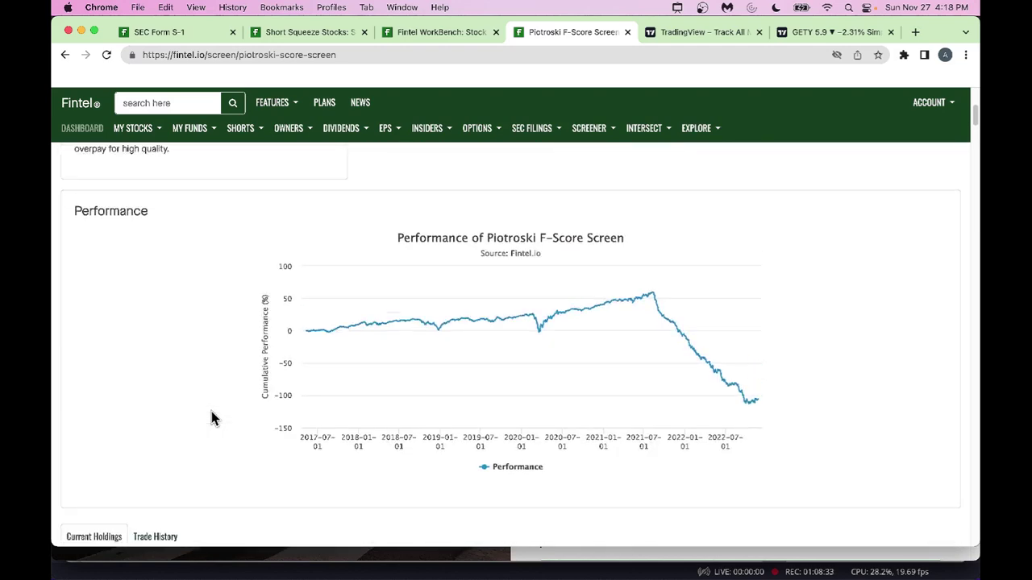
# - Open the predefined Undervalued - Ebit/EV + B/M Blend screen and highlight its two rankPercentile rules for EBitToEv and BookToMarket
pyautogui.click(615, 133)
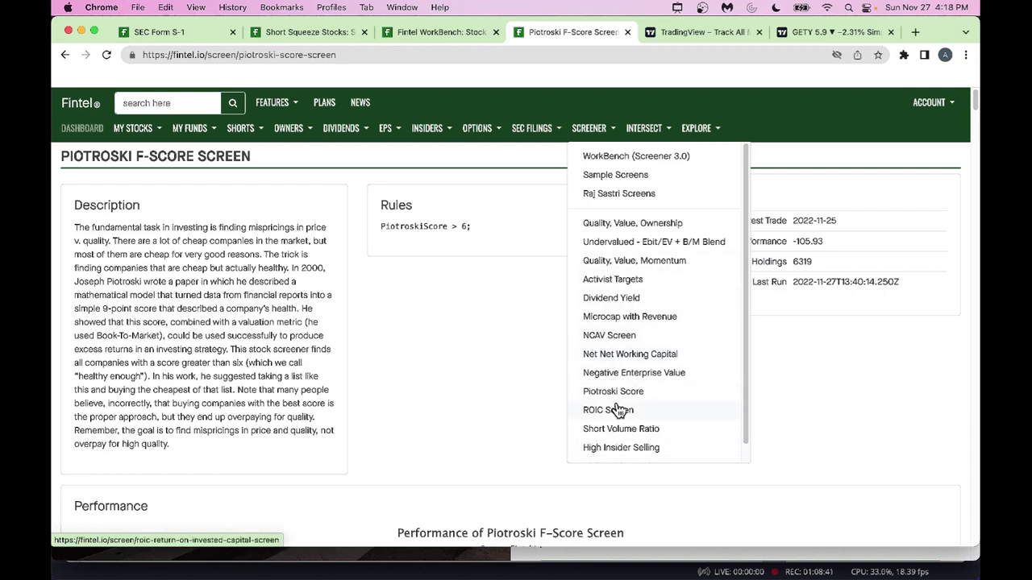
pyautogui.click(636, 242)
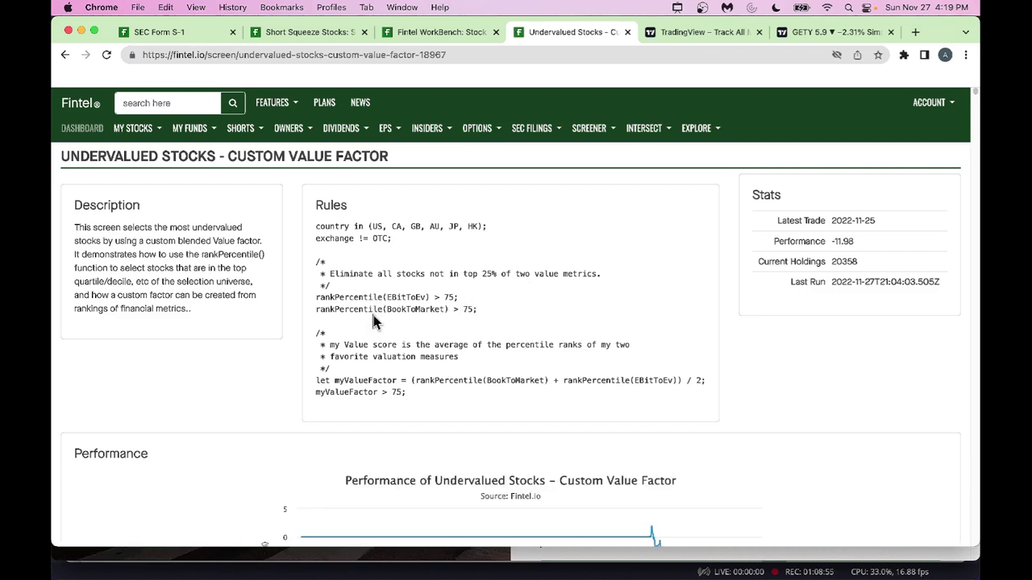
pyautogui.scroll(-1, 373, 321)
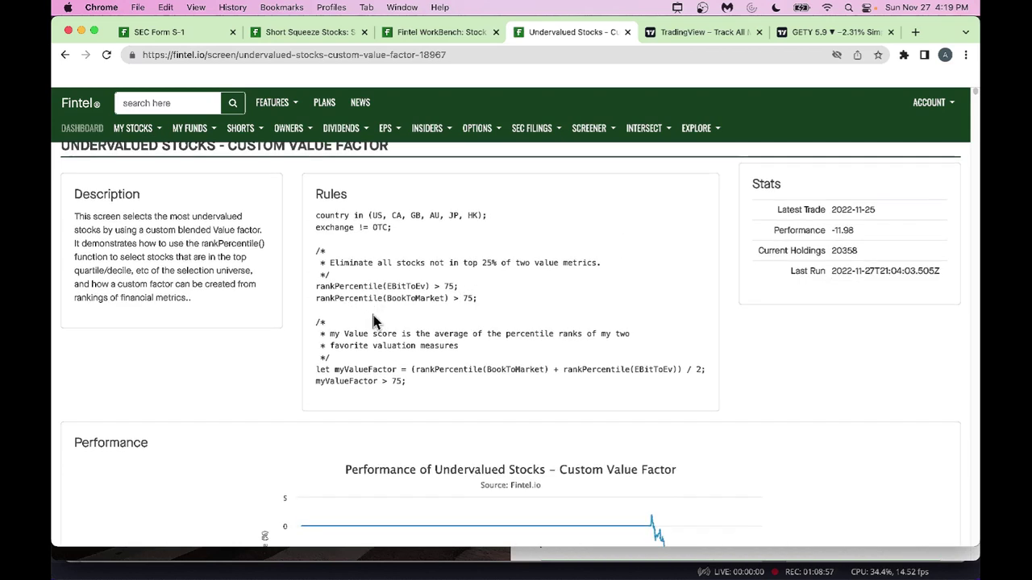
pyautogui.scroll(-1, 386, 283)
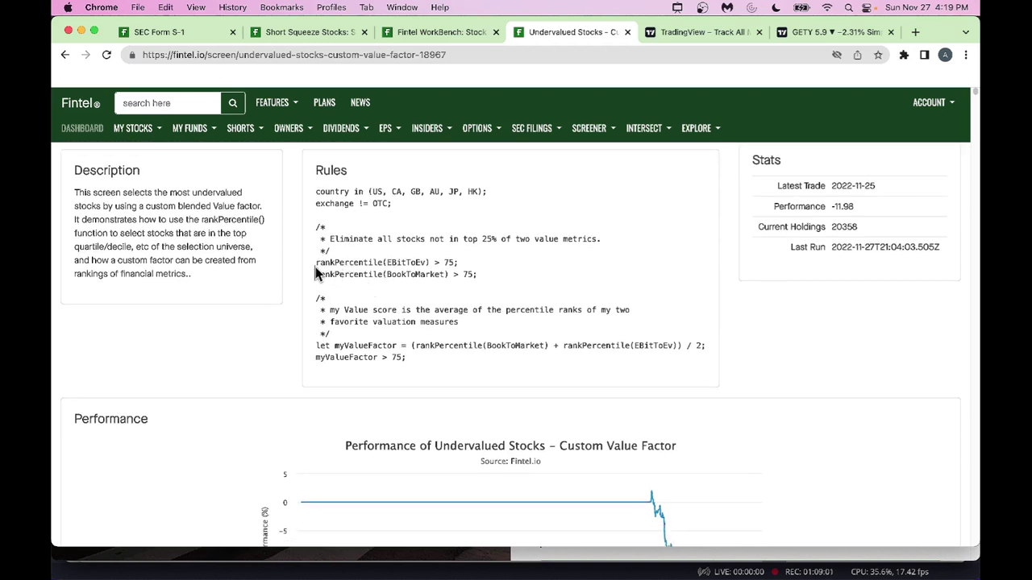
pyautogui.moveTo(315, 267); pyautogui.dragTo(476, 274)
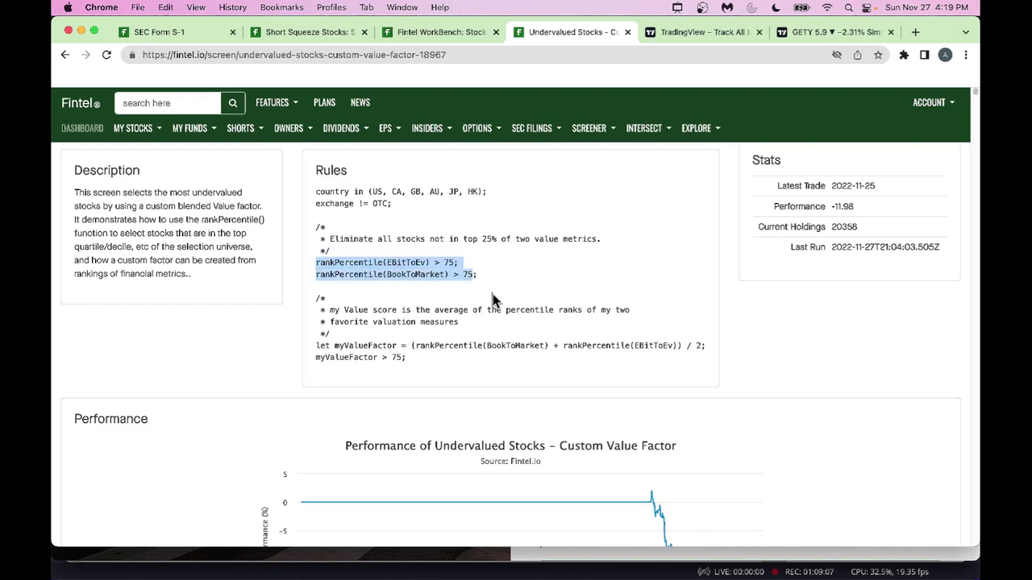
# - Examine the rank percentile and value factor columns in the undervalued stocks screen's current holdings
pyautogui.scroll(-10, 494, 299)
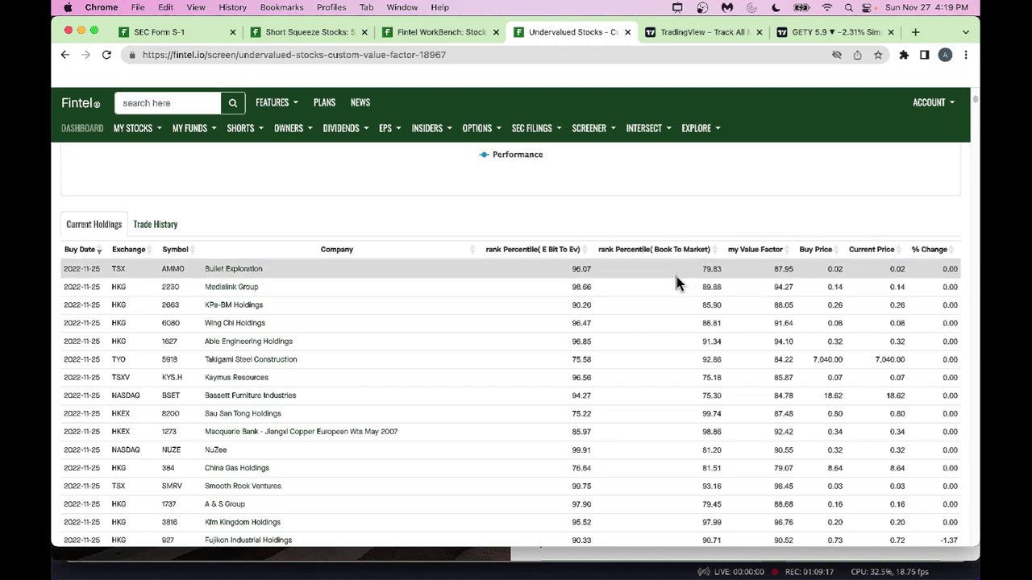
pyautogui.scroll(1, 676, 276)
pyautogui.scroll(-2, 676, 277)
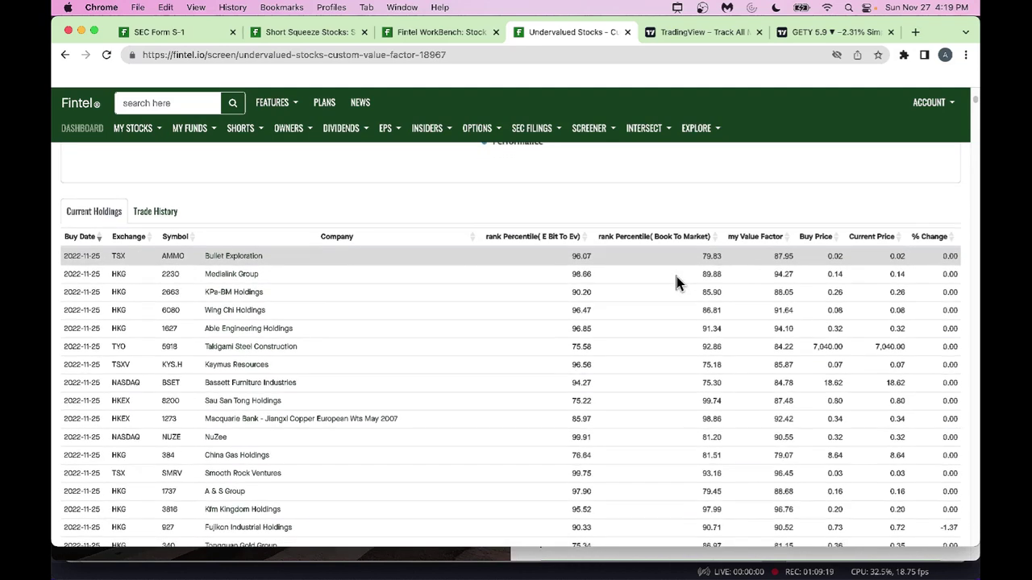
# - Bring up Fintel's list of predefined screens again from the undervalued stocks page
pyautogui.scroll(10, 614, 161)
pyautogui.click(613, 130)
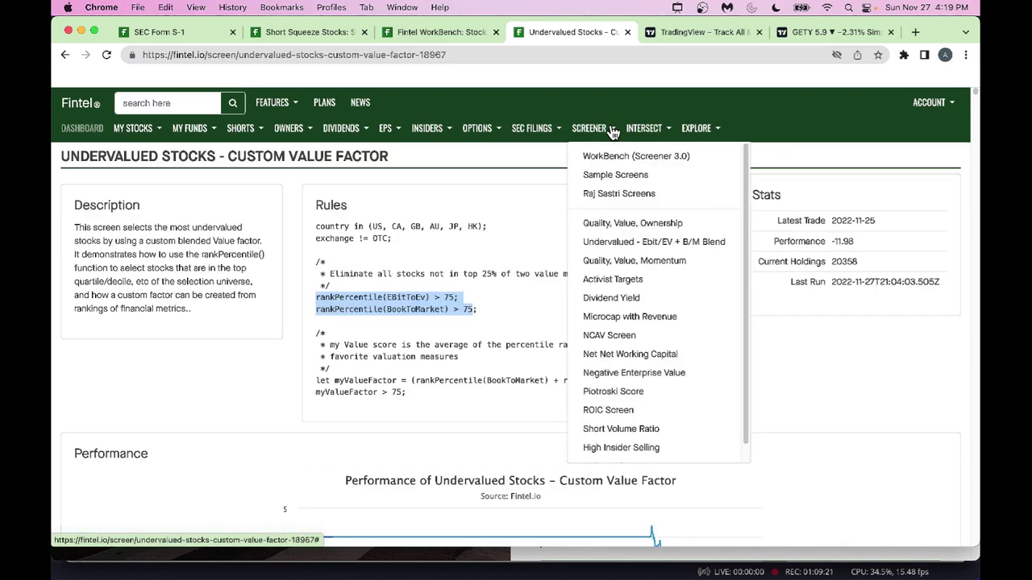